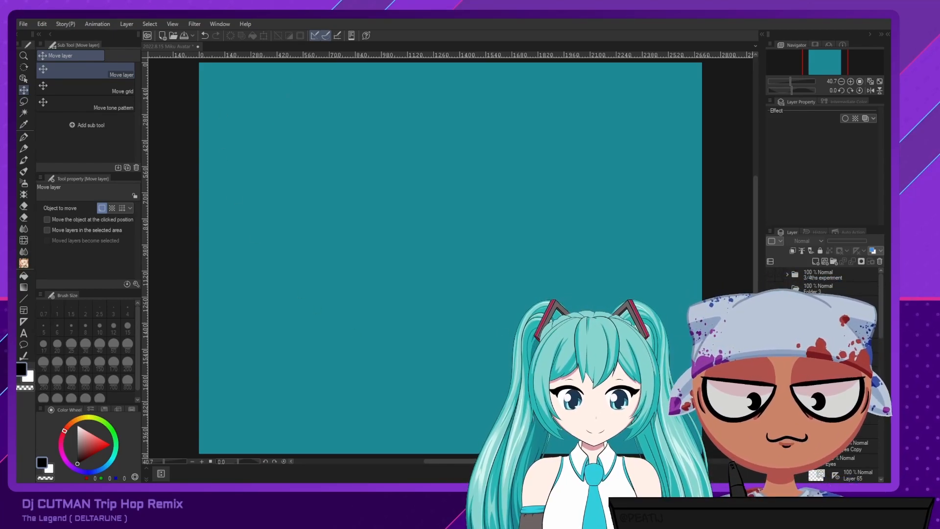
Show the Folder 3 character artwork and hide the teal background fill.
click(771, 289)
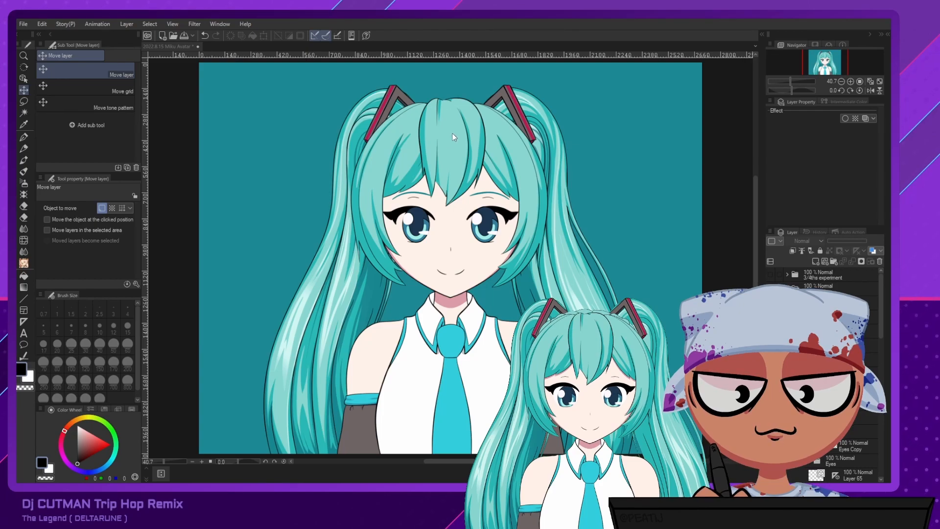
scroll(827, 372, down, 5)
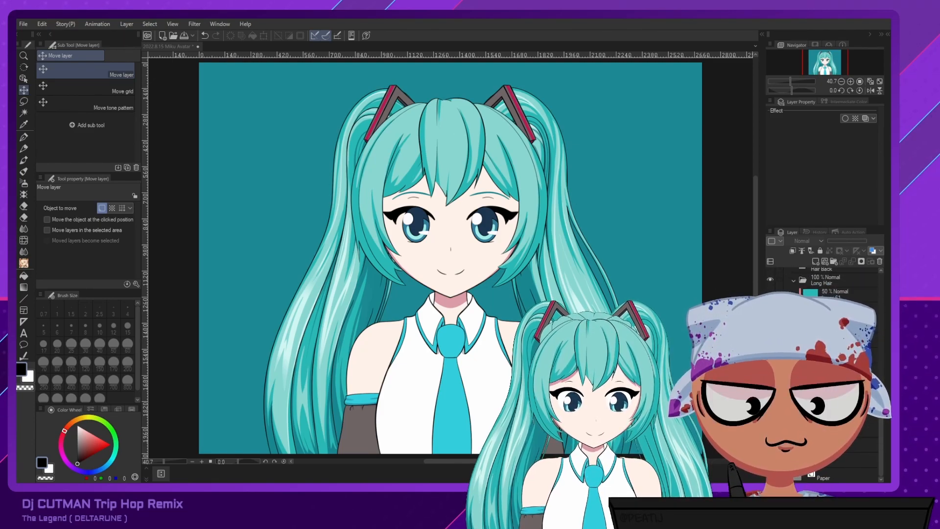
click(770, 462)
scroll(827, 372, up, 5)
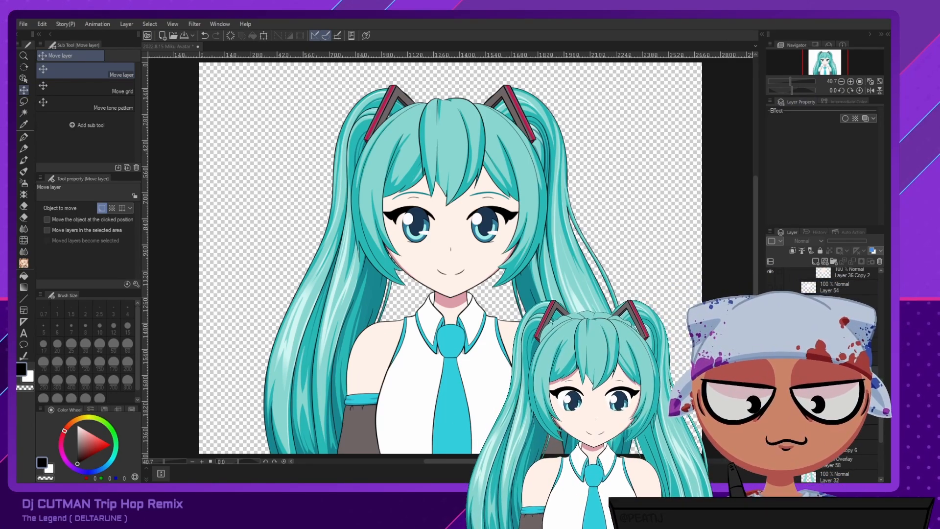
Hide the body layers of the character, including the neck, collar, tie and sleeves.
drag(771, 362, 770, 304)
scroll(770, 304, up, 3)
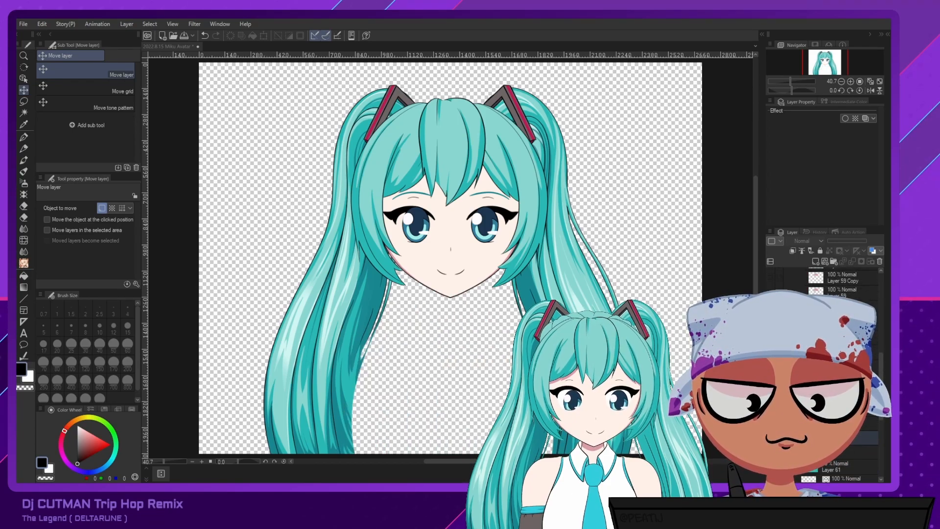
click(770, 343)
scroll(770, 342, up, 3)
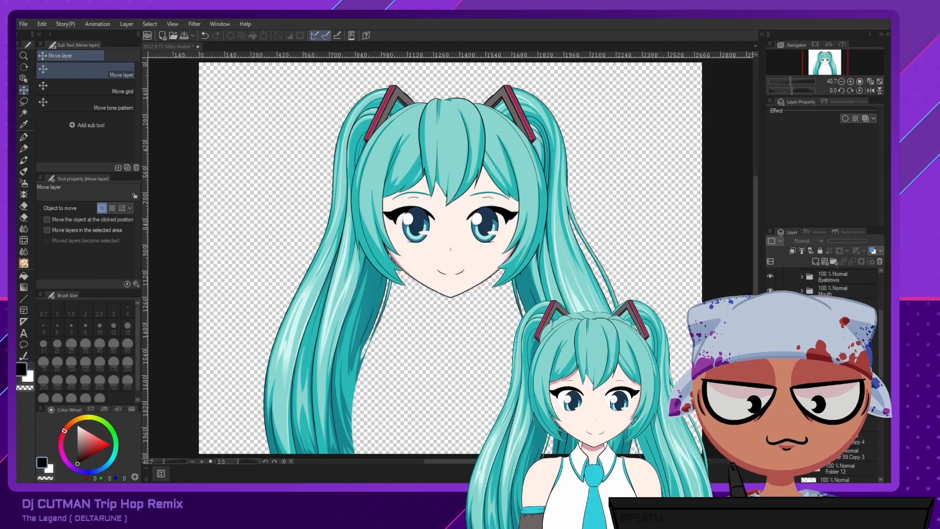
Hide the face parts: head shape, eyelashes, eyes, mouth and eyebrows.
click(770, 292)
click(770, 291)
click(770, 337)
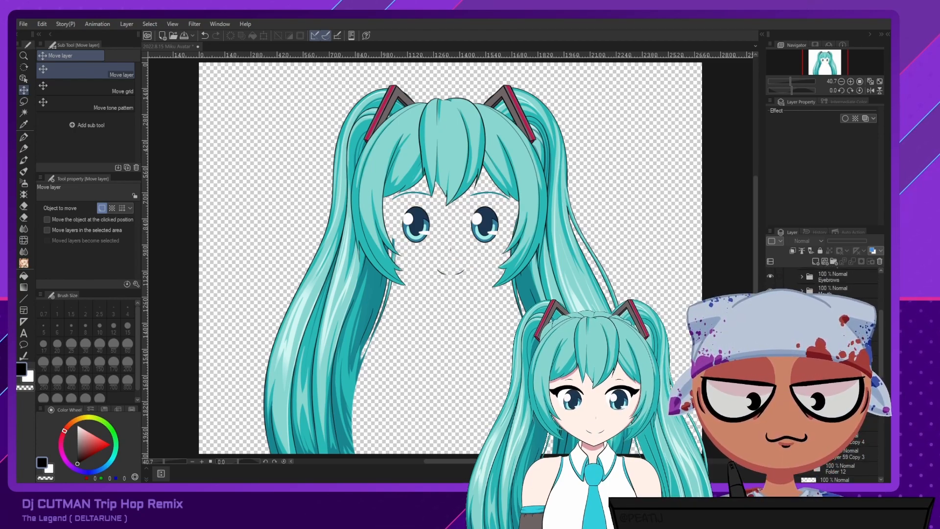
click(770, 304)
click(770, 291)
click(770, 277)
Hide the square headpieces and the front and middle hair, leaving only the long ponytails on the canvas.
scroll(770, 277, up, 3)
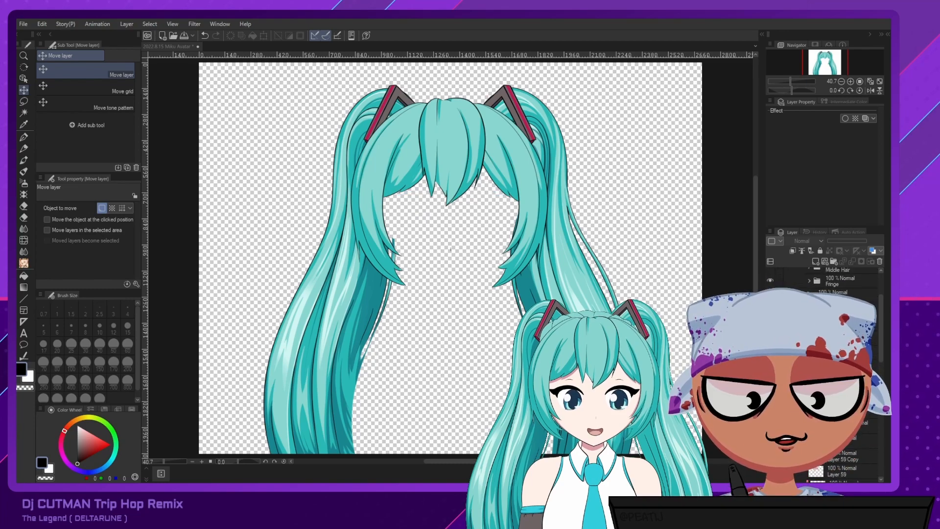
click(770, 310)
click(770, 295)
scroll(770, 294, up, 1)
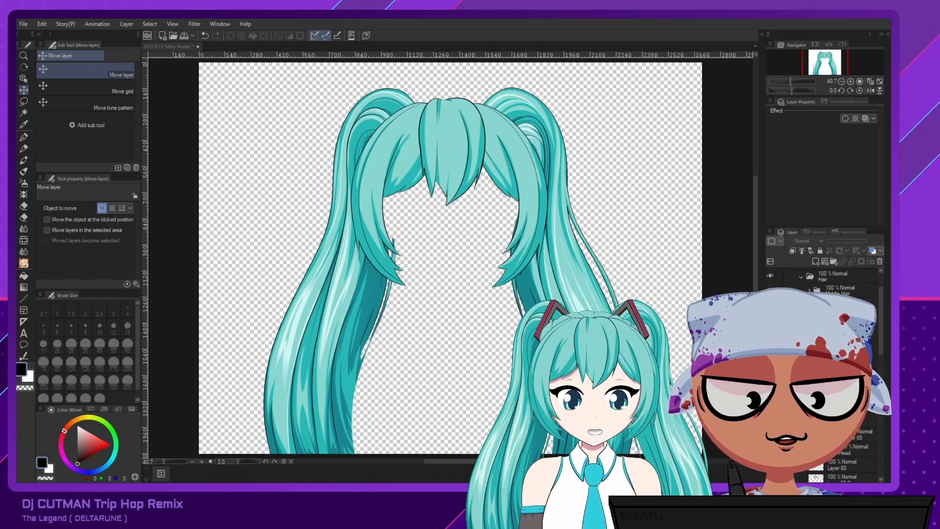
click(771, 304)
click(770, 290)
click(772, 276)
click(772, 275)
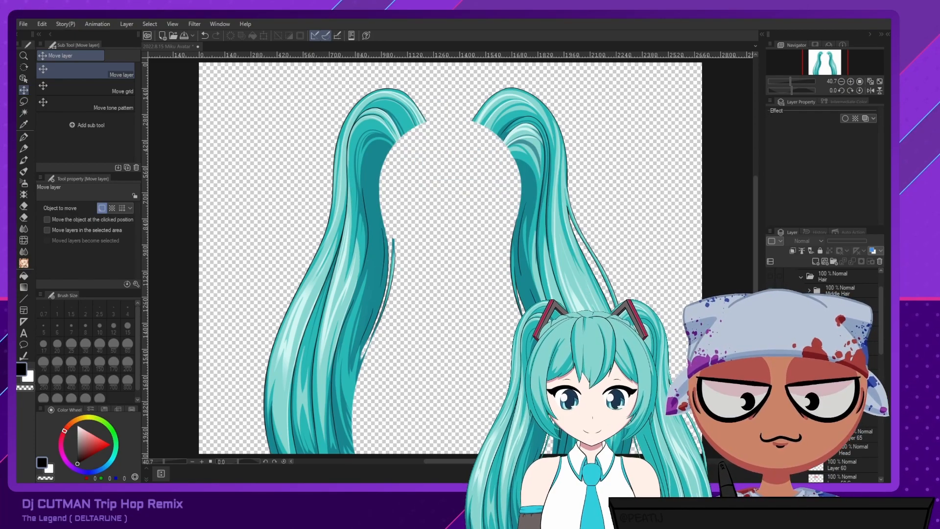
Fit the whole canvas in view and export the isolated long ponytails.
scroll(705, 291, down, 1)
drag(705, 290, 669, 280)
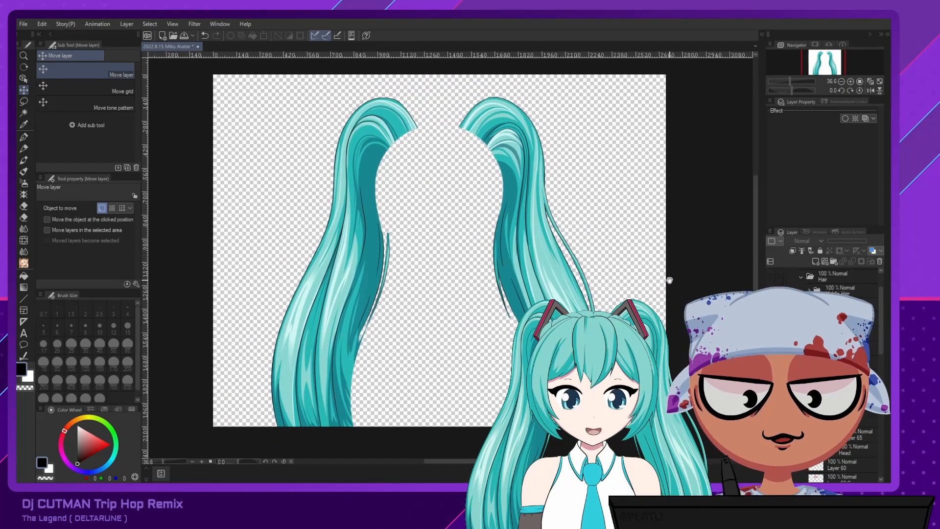
click(24, 27)
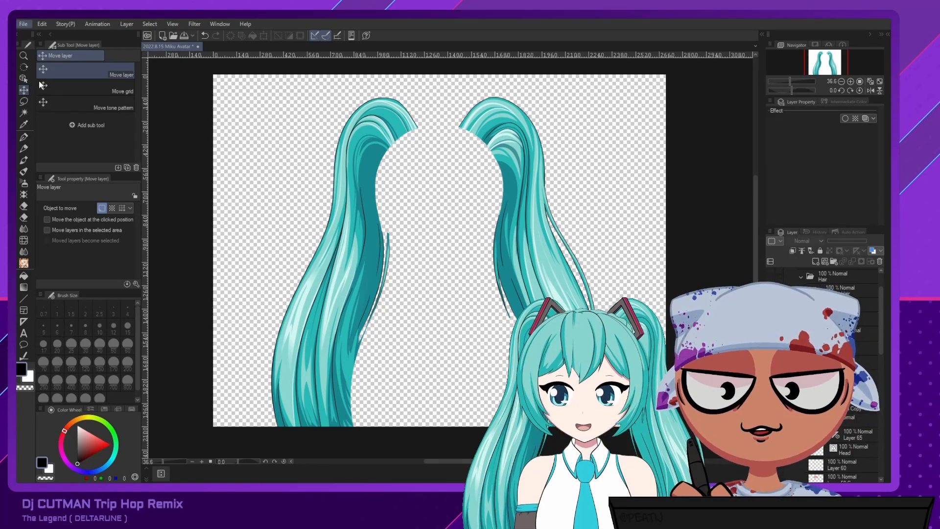
click(208, 145)
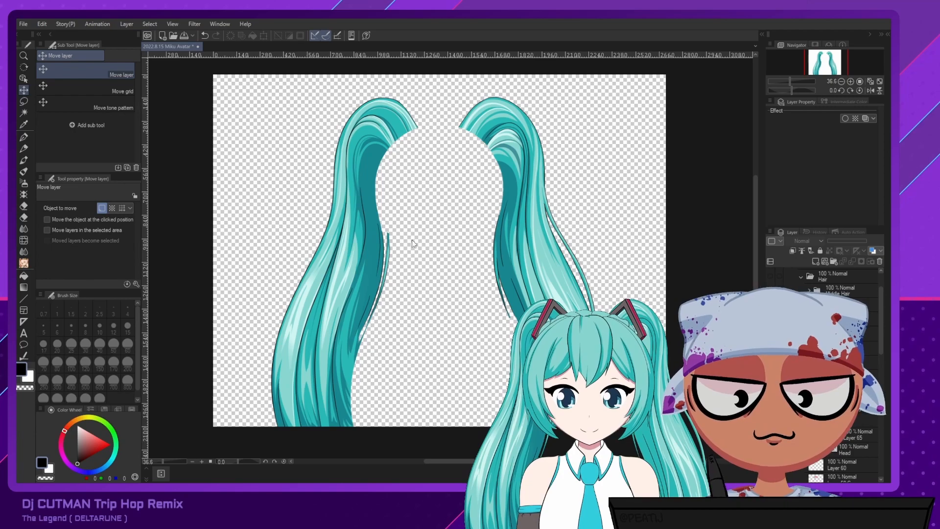
click(24, 26)
click(193, 198)
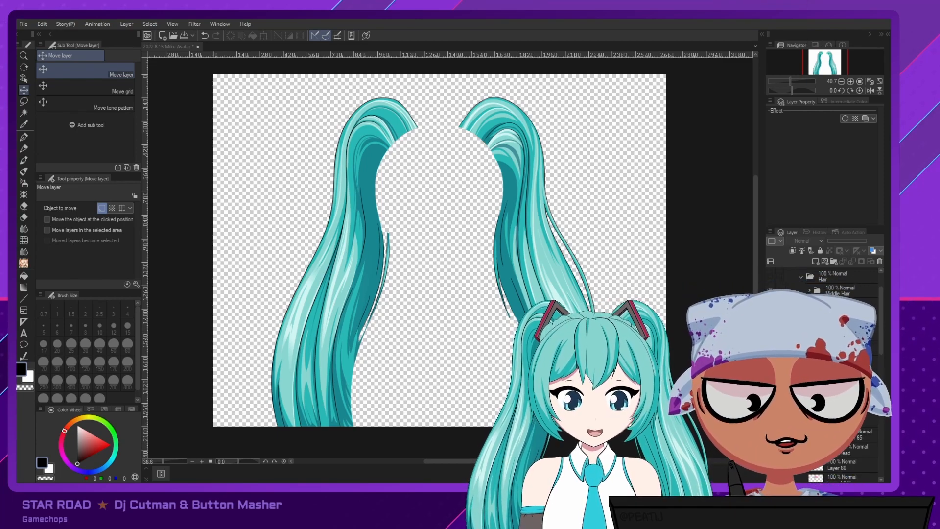
Hide the long ponytails as well, leaving the canvas empty.
scroll(828, 375, down, 2)
scroll(827, 374, down, 4)
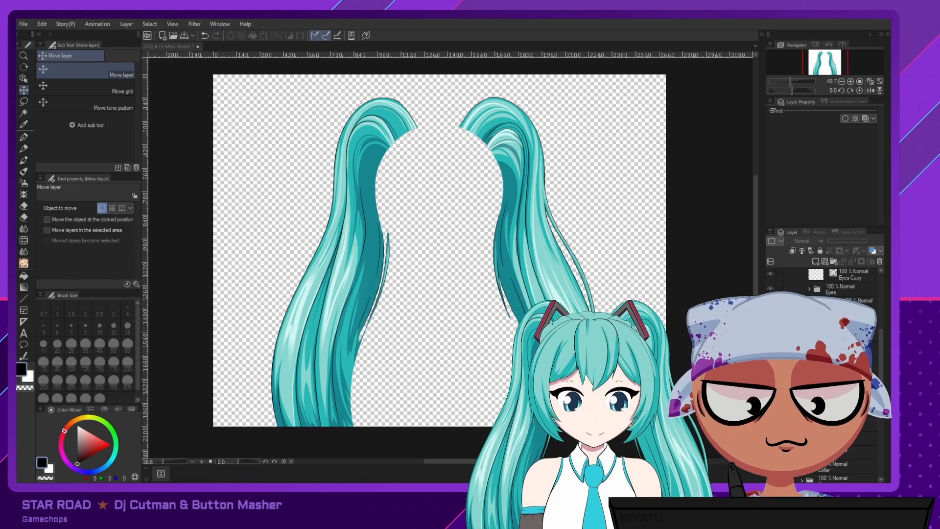
scroll(828, 375, down, 4)
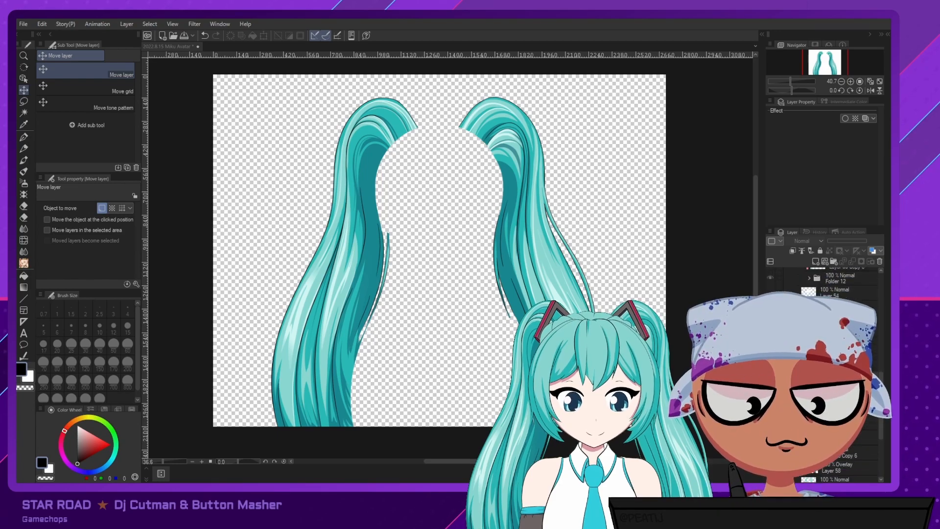
click(770, 392)
scroll(828, 374, down, 2)
scroll(827, 375, up, 12)
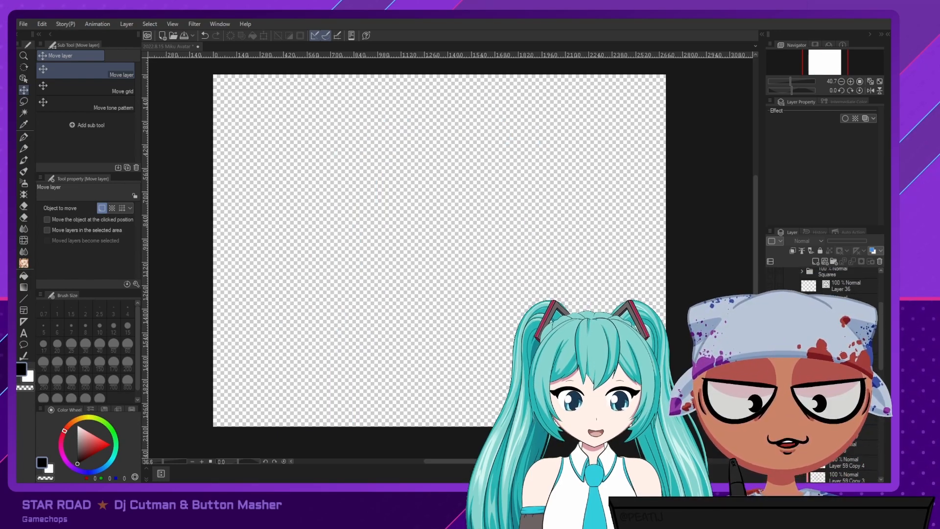
Check the hair and the square headpieces one at a time by showing each alone and hiding it again.
click(770, 333)
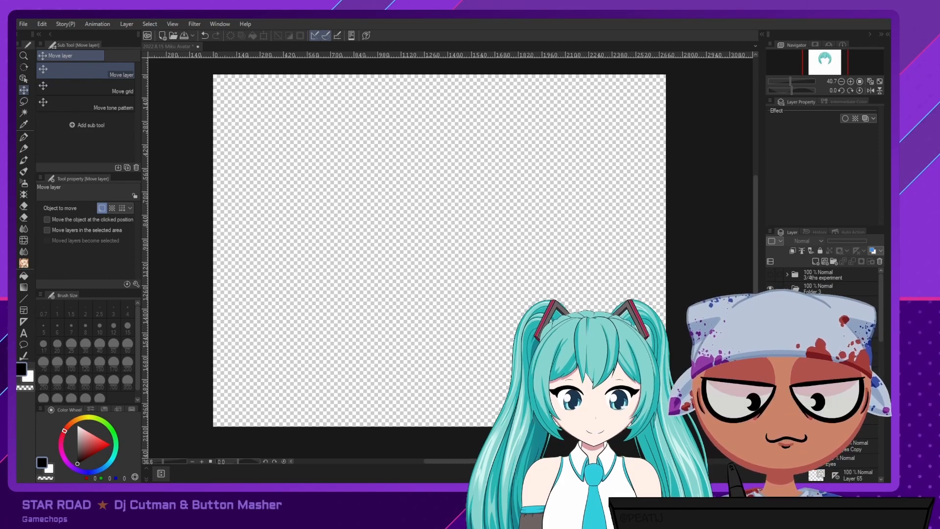
click(770, 333)
click(770, 347)
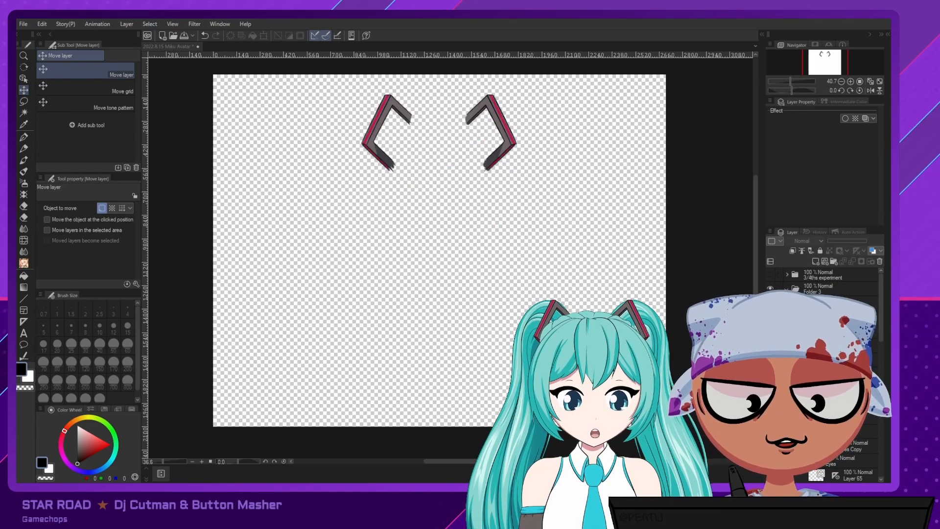
click(770, 347)
click(770, 361)
click(770, 360)
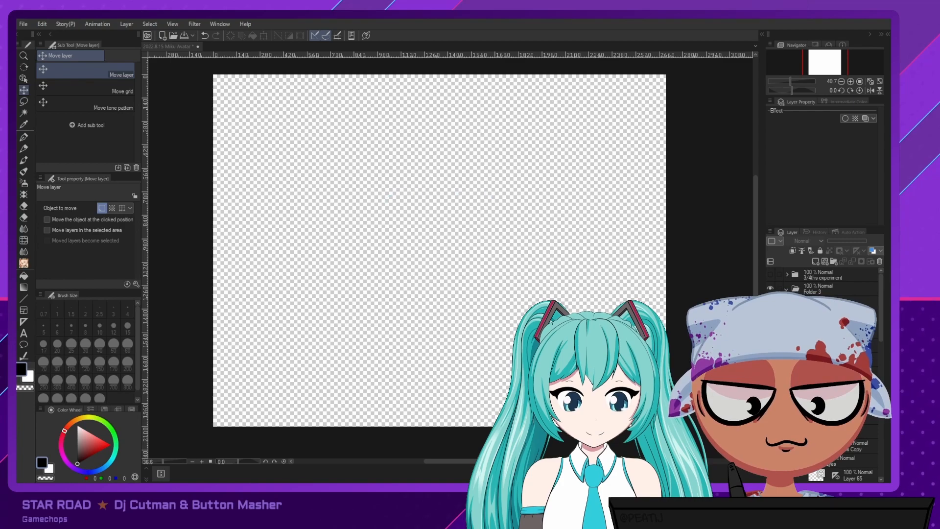
Isolate the blue irises on the transparent canvas with the head hidden, and start exporting them.
click(770, 374)
click(770, 388)
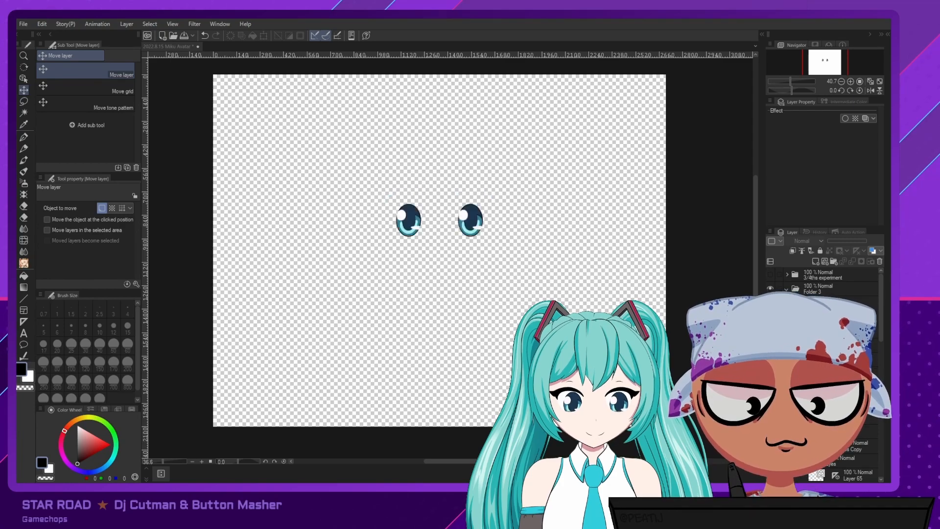
click(770, 416)
click(842, 416)
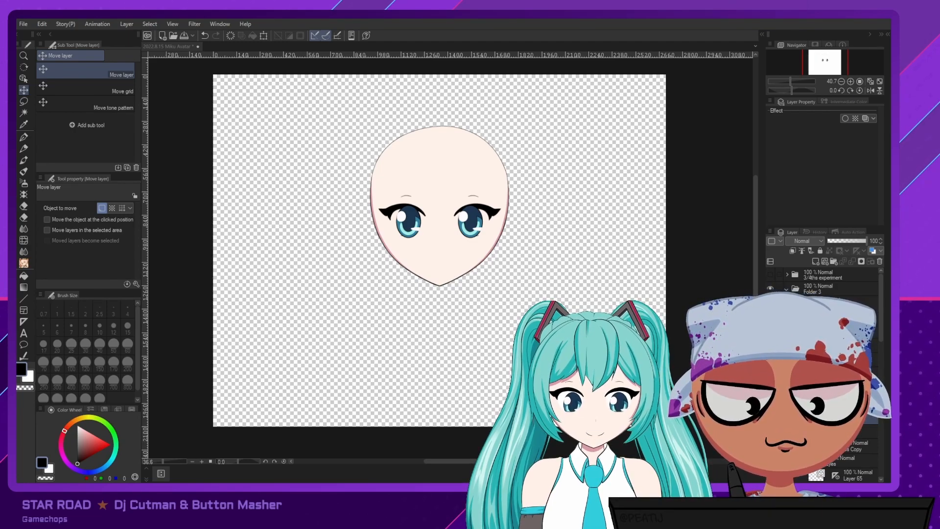
click(770, 418)
click(26, 24)
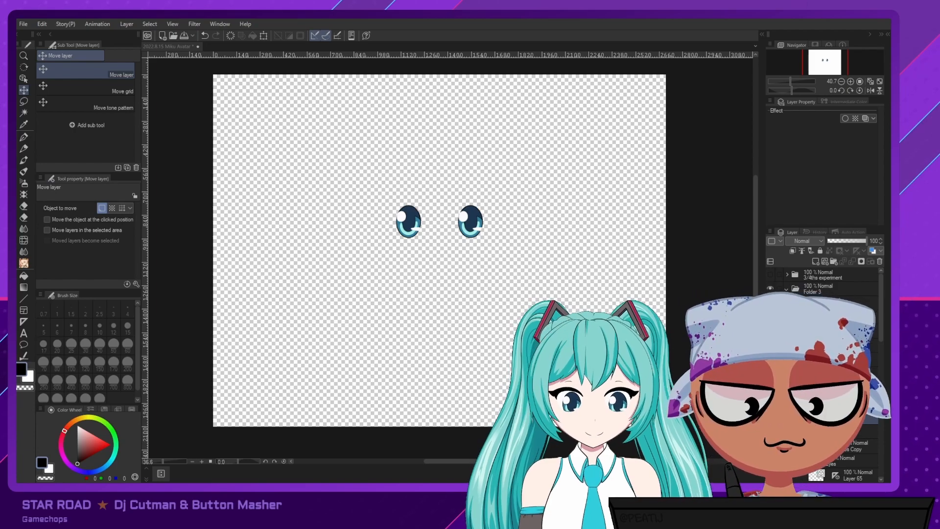
Hide the irises, show only the teal eyebrows, and start exporting them.
click(770, 417)
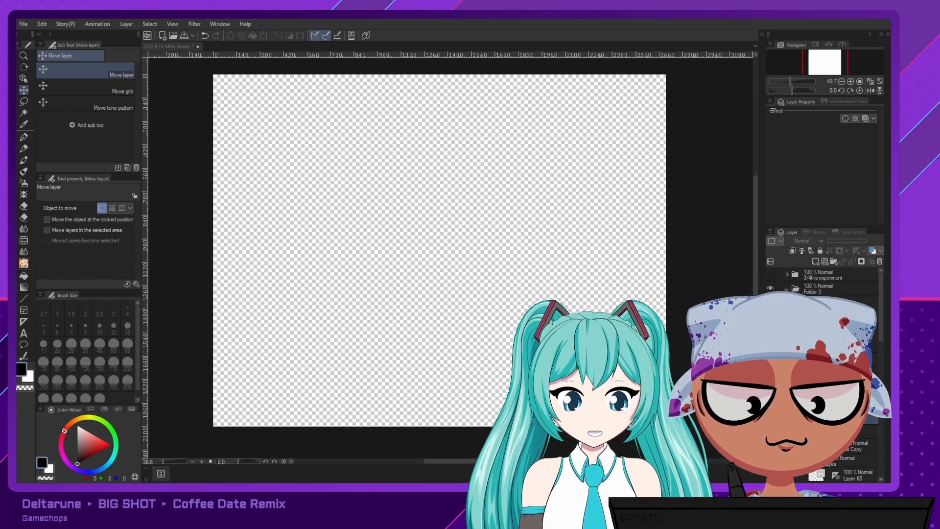
click(770, 416)
click(24, 24)
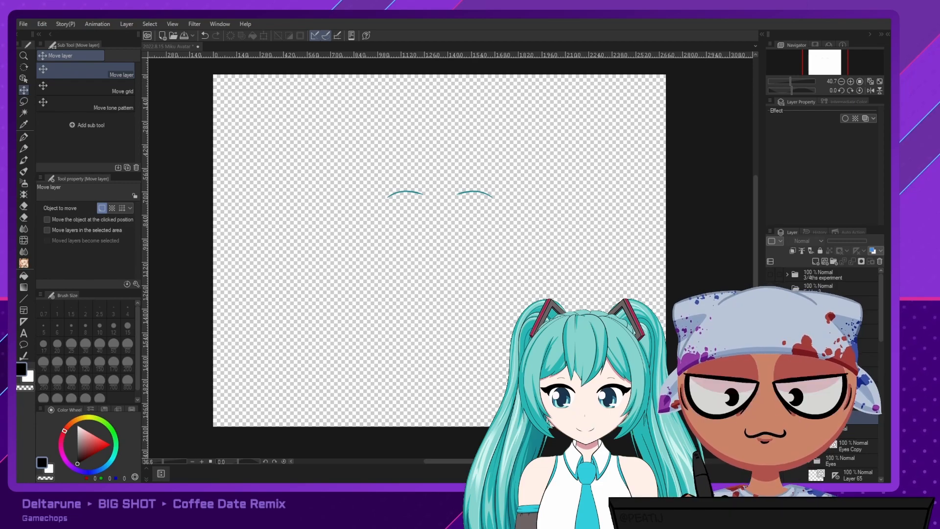
Turn on the dark grey Paper layer as the canvas background.
scroll(824, 374, down, 7)
scroll(825, 375, down, 5)
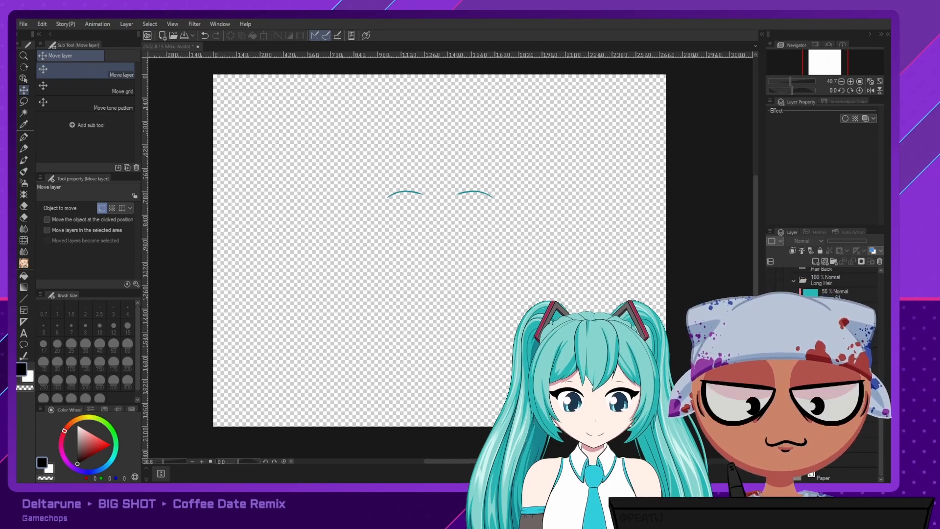
click(771, 474)
scroll(825, 375, up, 5)
scroll(824, 375, up, 3)
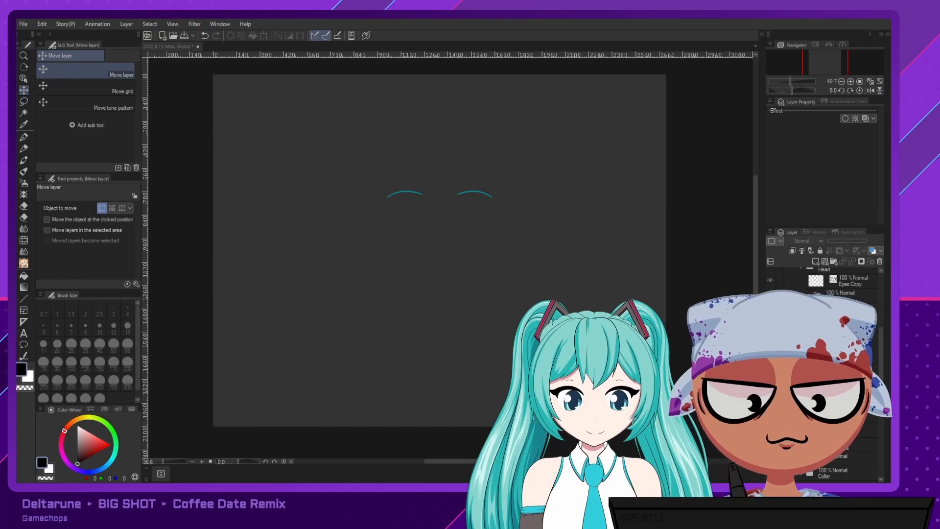
Show all face layers again: head shape, eyes, eyelashes and mouth.
scroll(824, 374, up, 3)
drag(770, 350, 771, 421)
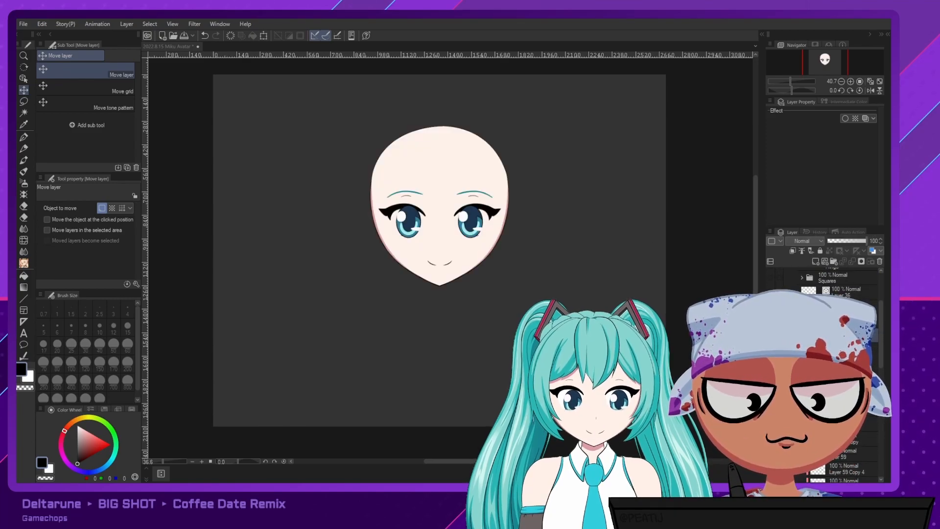
Show the square headpieces and the short front hair around the face, keeping the 3/4ths experiment folder hidden.
scroll(824, 374, up, 4)
click(770, 333)
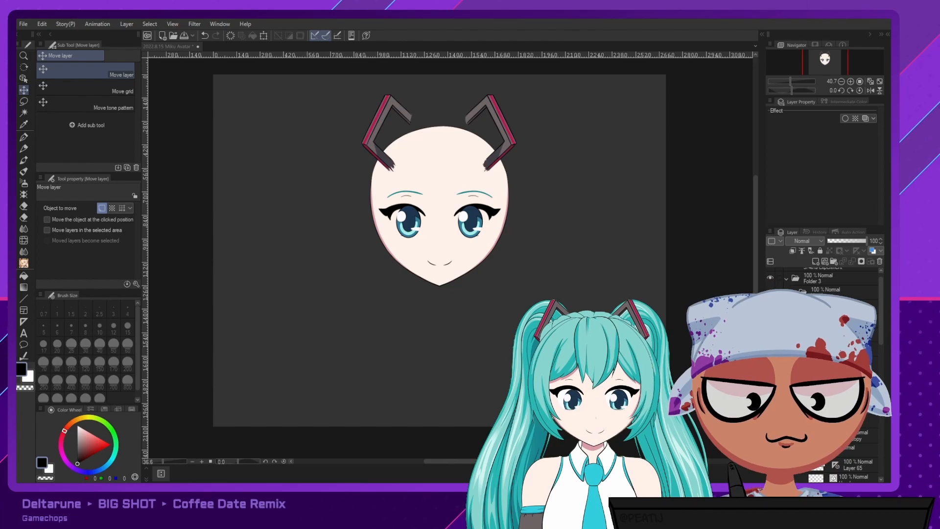
click(771, 306)
scroll(771, 313, up, 1)
click(770, 275)
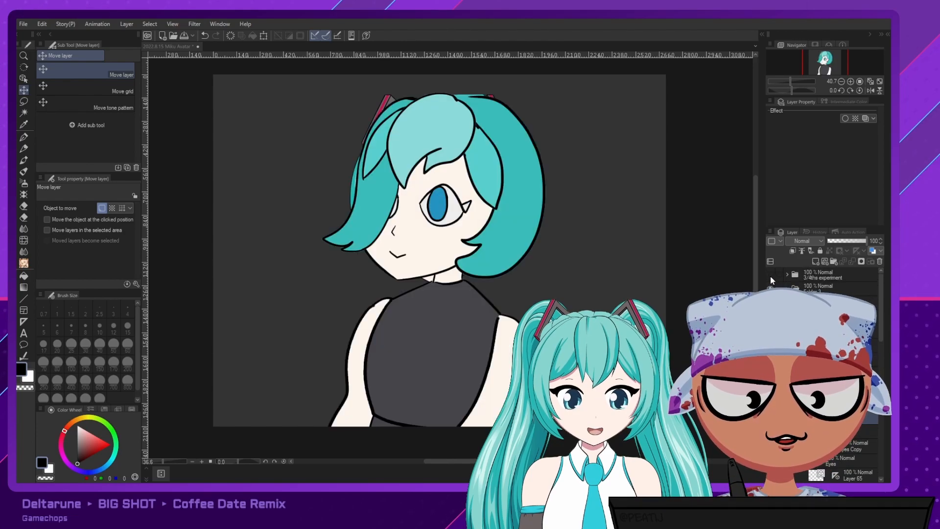
click(771, 275)
Show the body layers again, including the neck, collar, tie and sleeves.
scroll(771, 283, down, 5)
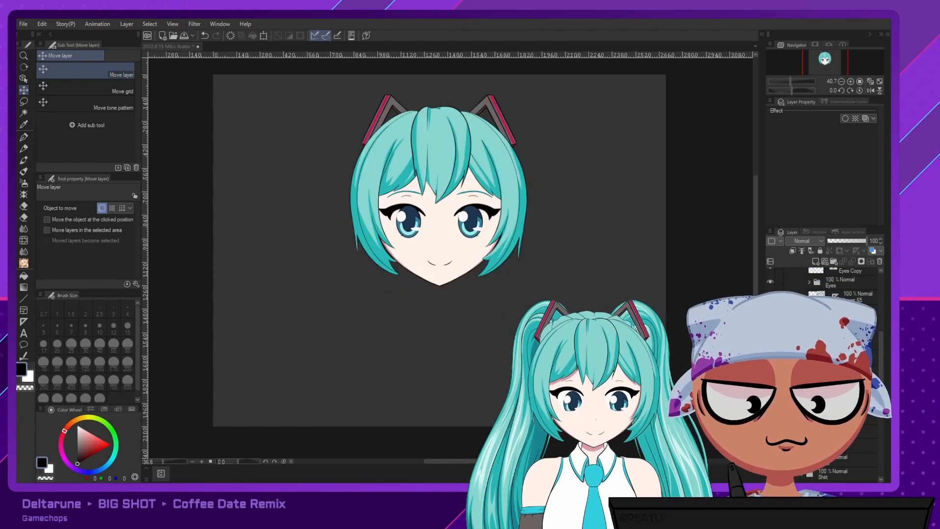
scroll(771, 284, down, 3)
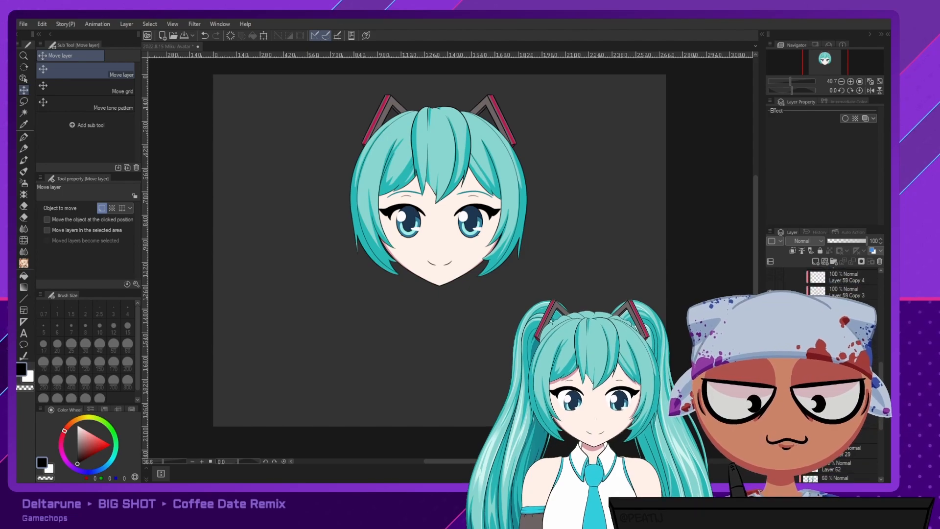
drag(771, 338, 771, 412)
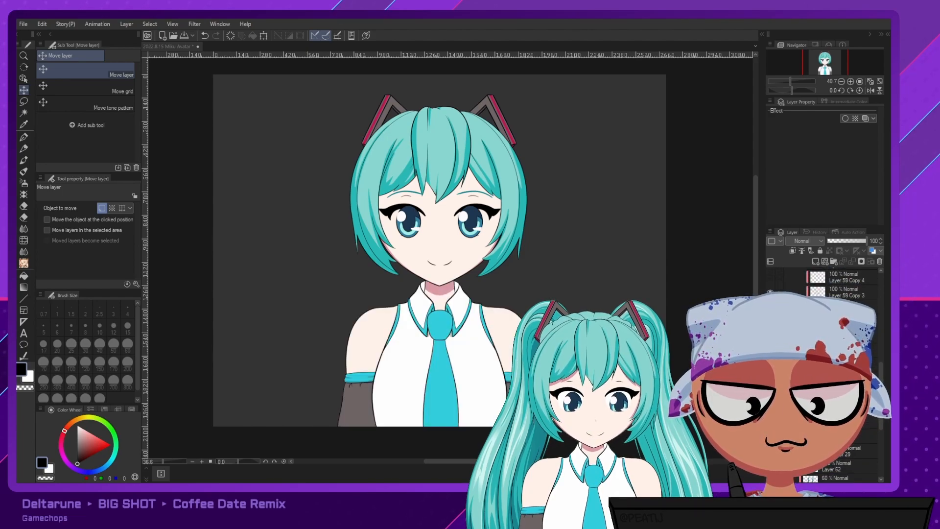
Show the long ponytails and the remaining hidden part to complete the character.
click(771, 431)
scroll(771, 392, up, 1)
scroll(823, 372, up, 5)
scroll(823, 373, up, 3)
click(771, 343)
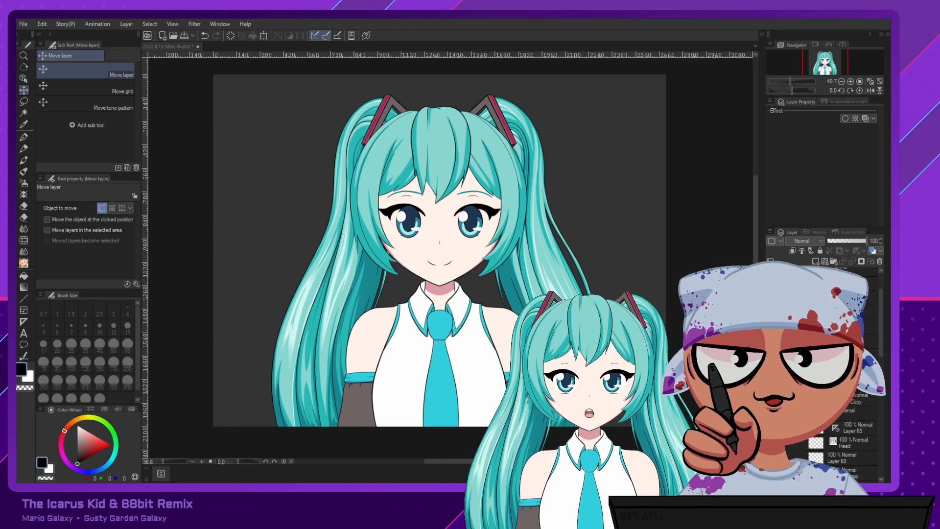
Switch to the avatar app and open the layer settings of the teal-haired character.
mouse_move(620, 265)
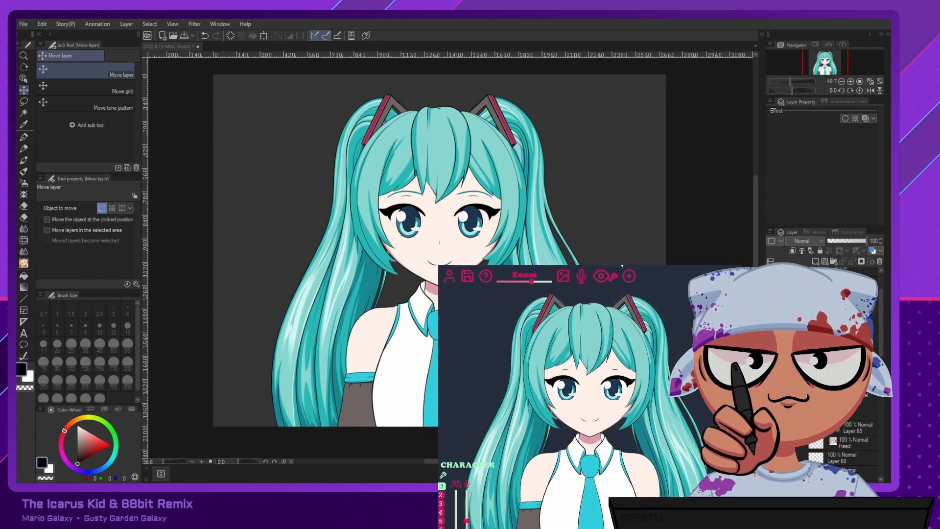
click(590, 392)
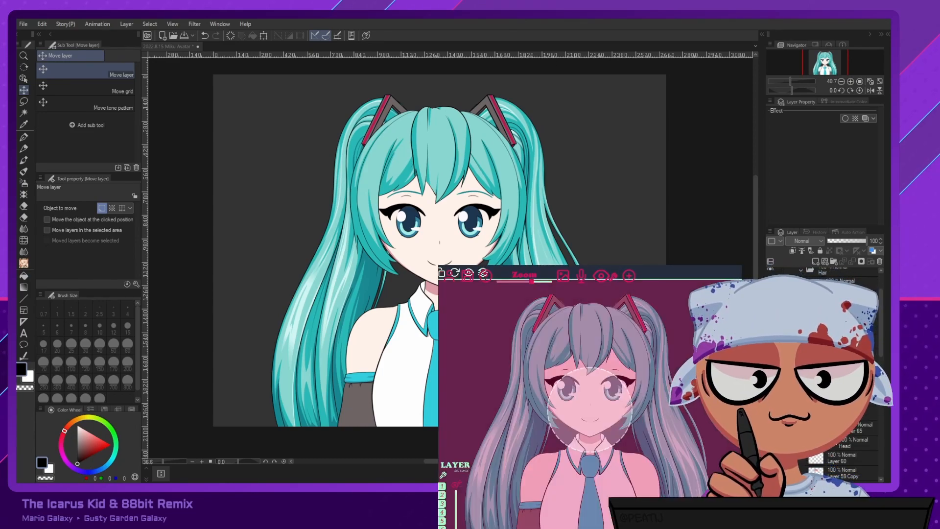
Add the eyebrows image to the avatar as a new layer from the exported parts.
drag(456, 526, 456, 527)
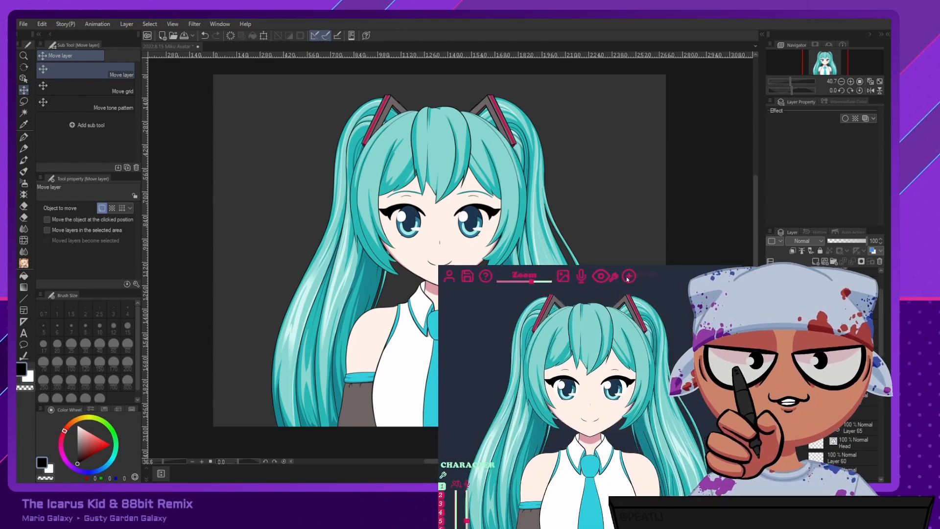
click(628, 277)
scroll(598, 393, down, 4)
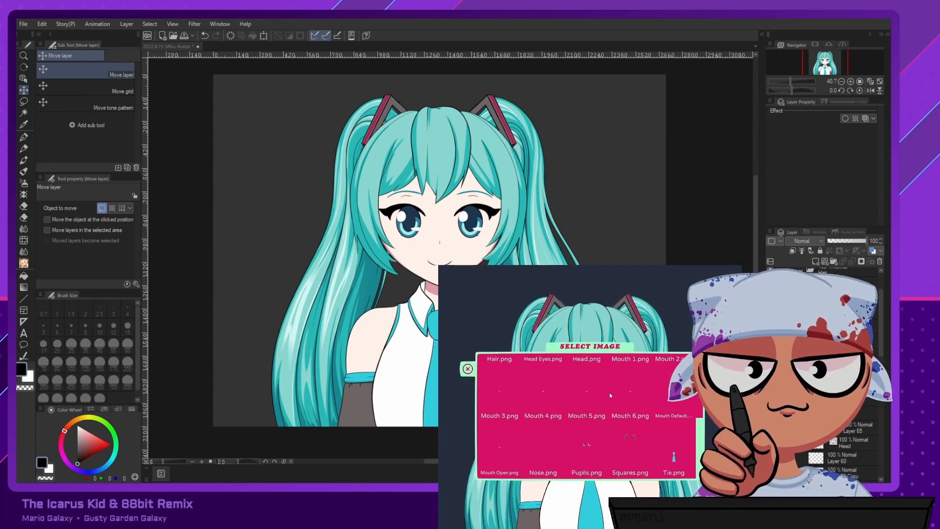
scroll(609, 395, up, 5)
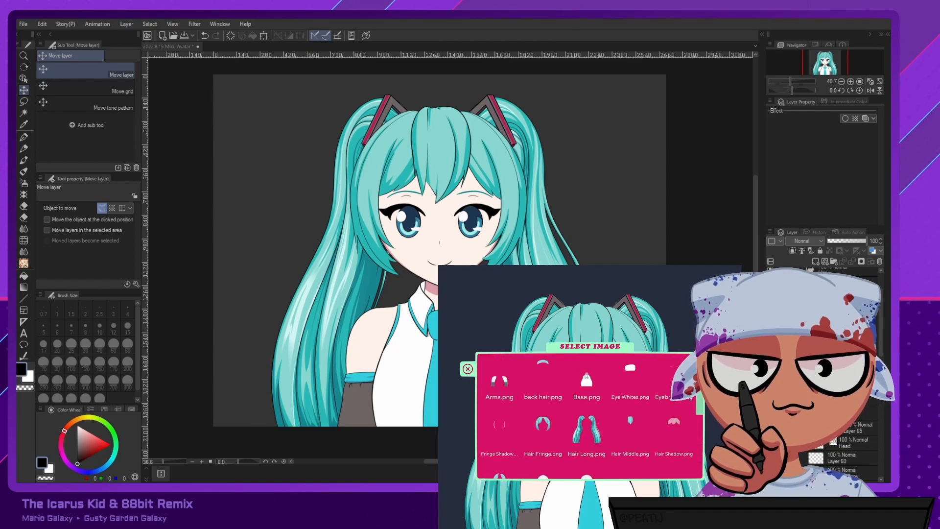
click(672, 384)
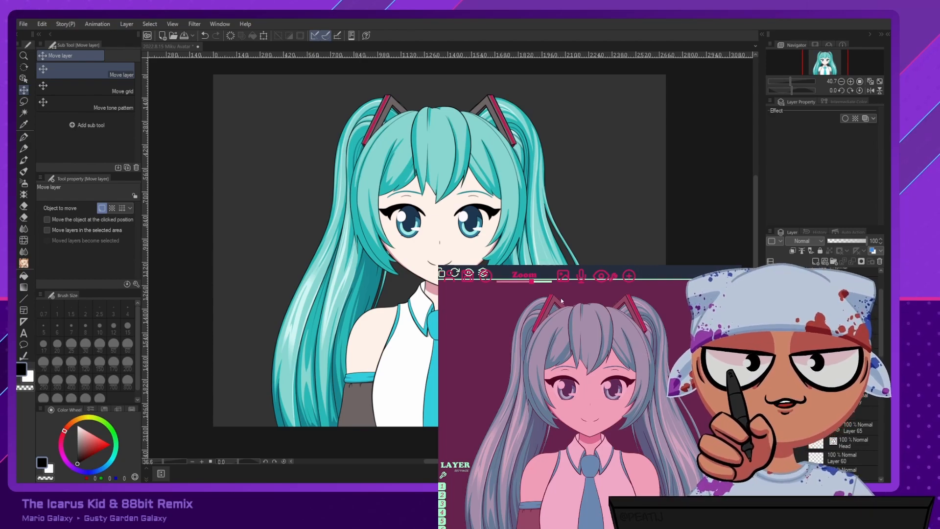
Shrink the whole character to a scale of 1486 and set the new layer's look to tall oval.
click(482, 273)
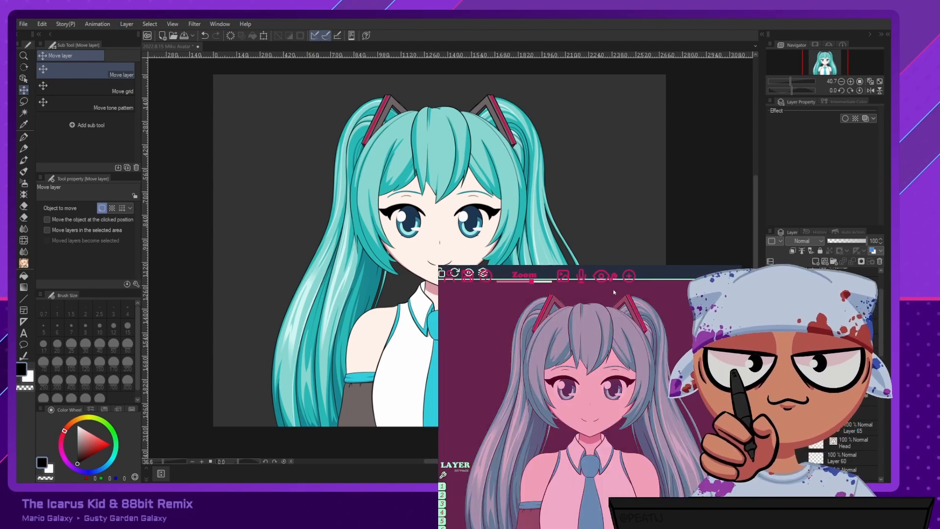
drag(531, 281, 535, 283)
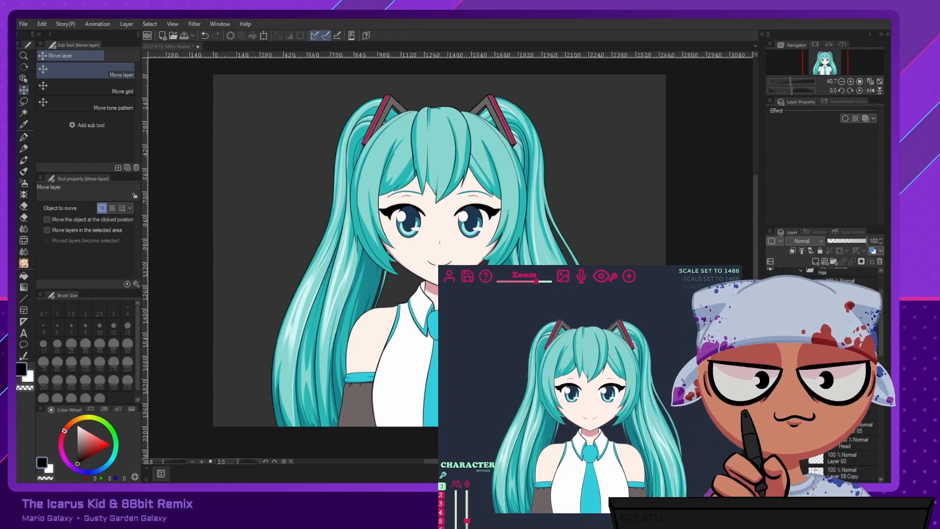
click(545, 342)
click(506, 300)
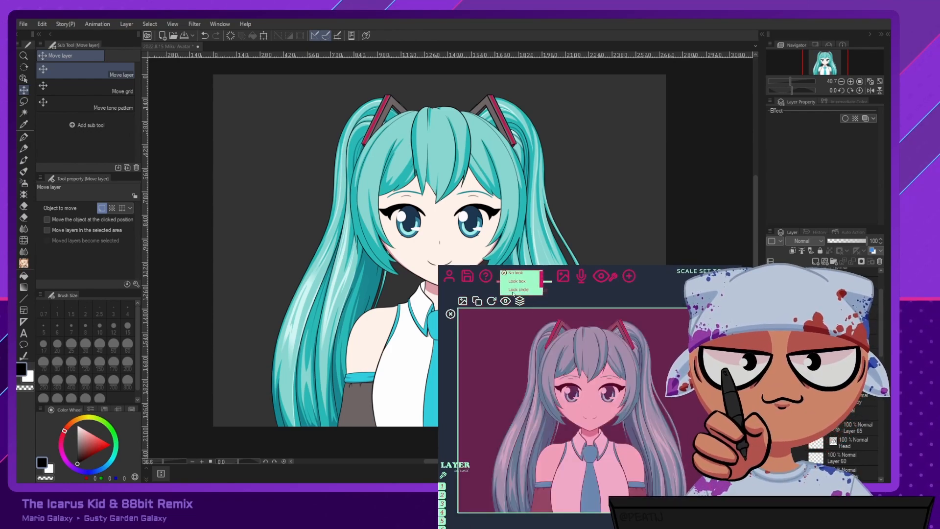
click(519, 285)
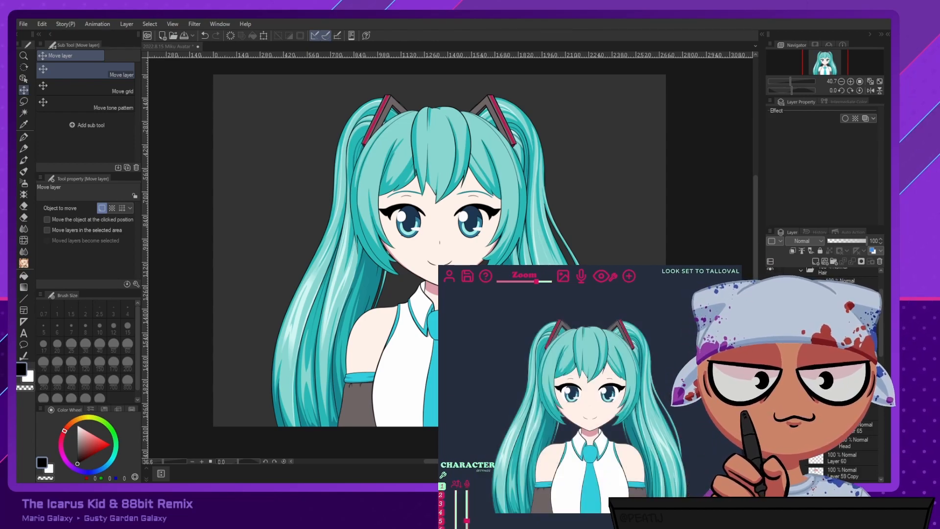
Increase the new layer's look distance and raise it from Layer 0 to a higher stacking layer.
click(589, 392)
scroll(589, 402, up, 10)
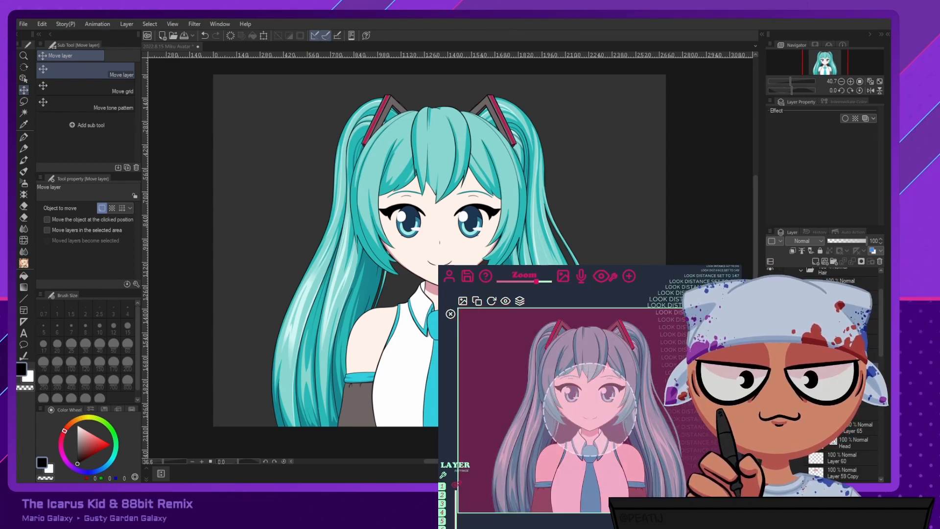
click(520, 301)
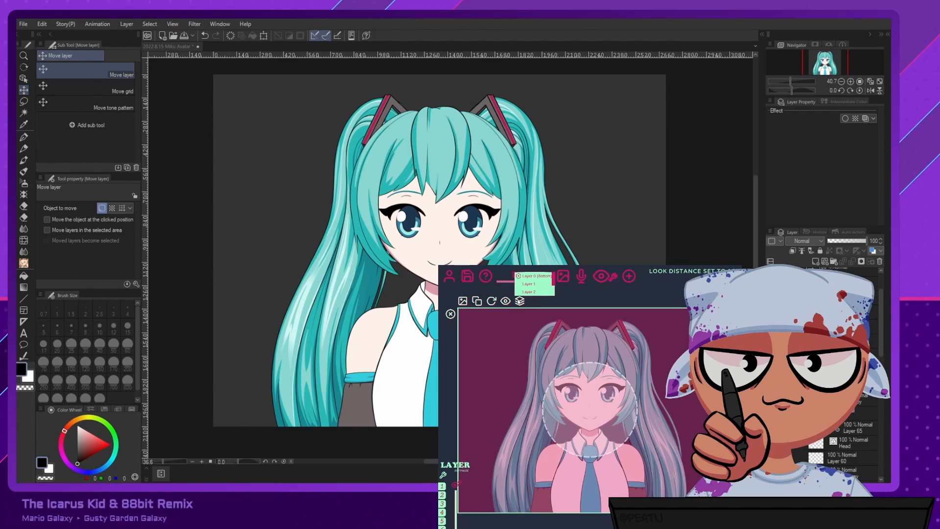
scroll(534, 288, down, 1)
click(534, 289)
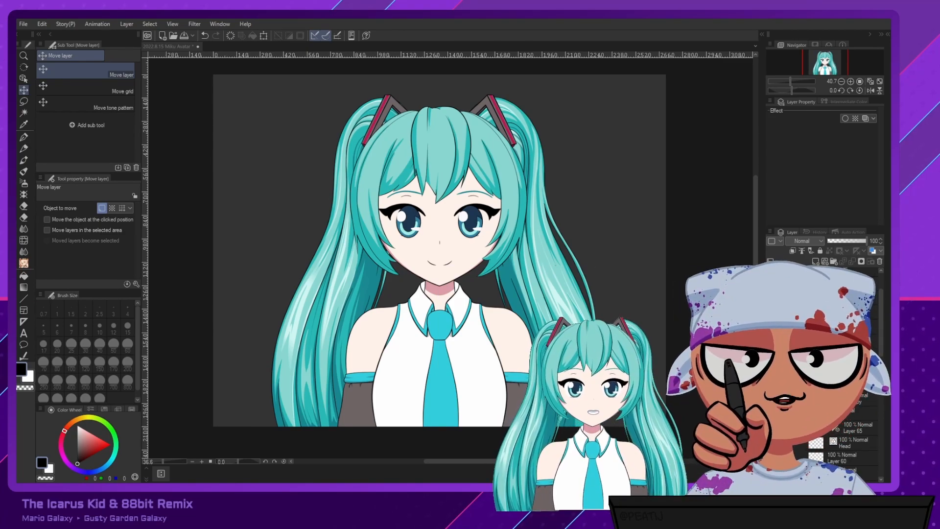
Reduce the look distance of the layer at the lower part of the face.
mouse_move(608, 429)
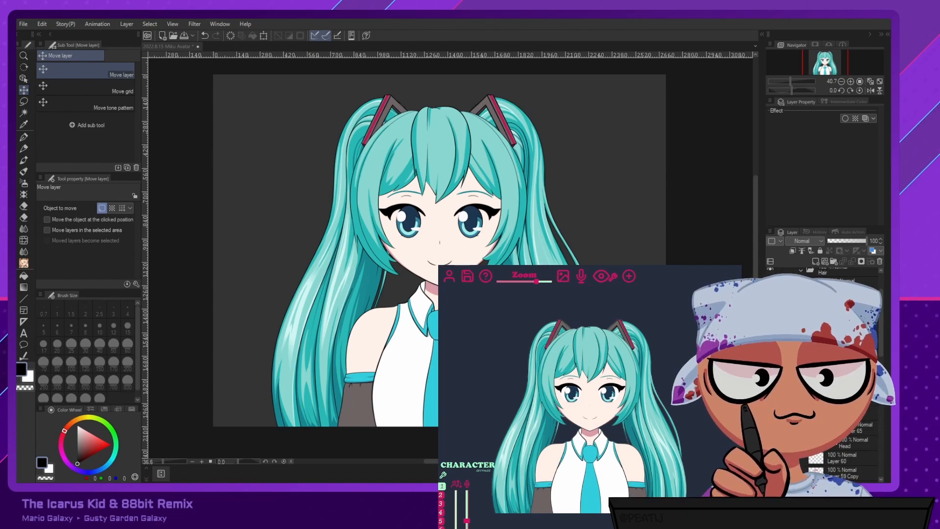
click(590, 410)
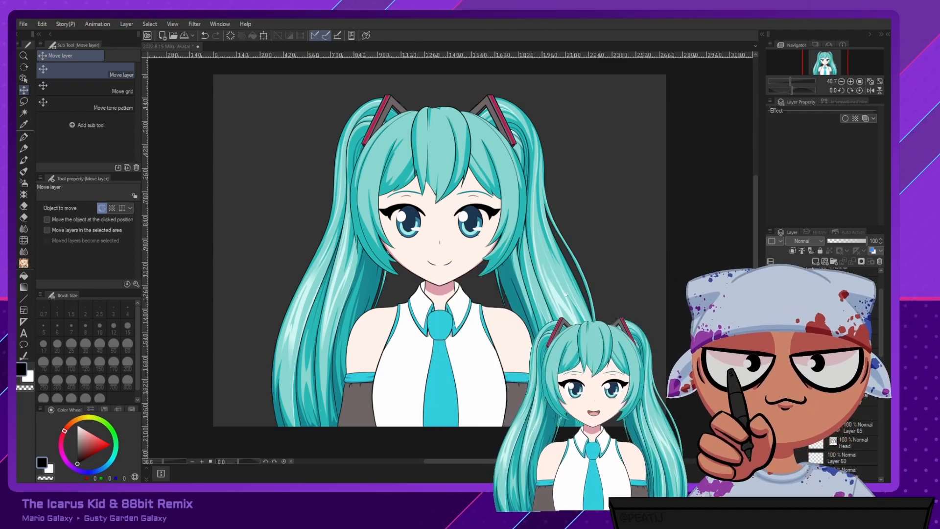
mouse_move(590, 399)
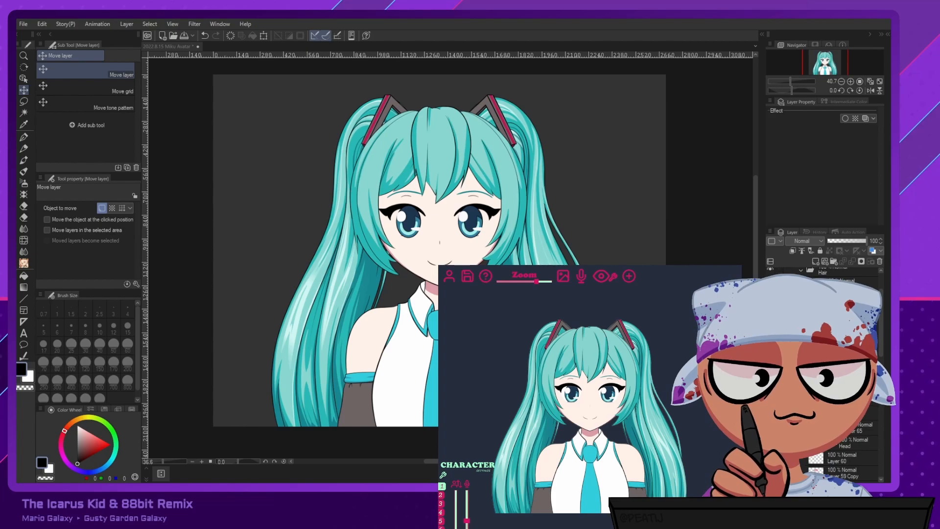
click(590, 410)
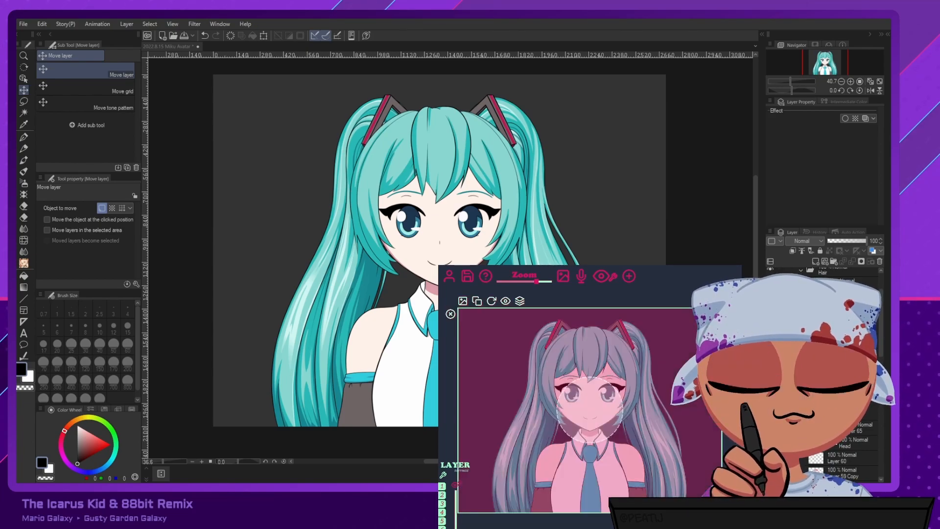
scroll(590, 410, down, 9)
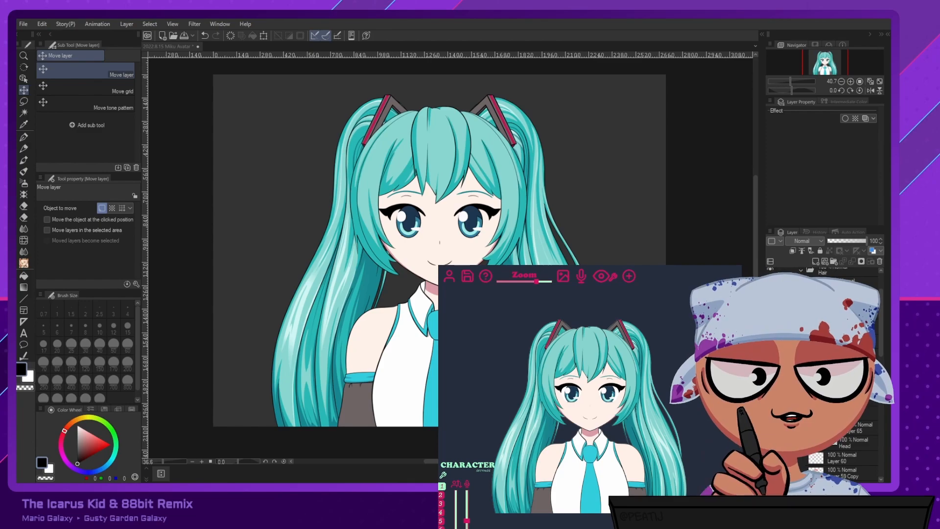
Increase the look distance of the long ponytails layer and enlarge the character in the avatar scene.
click(522, 378)
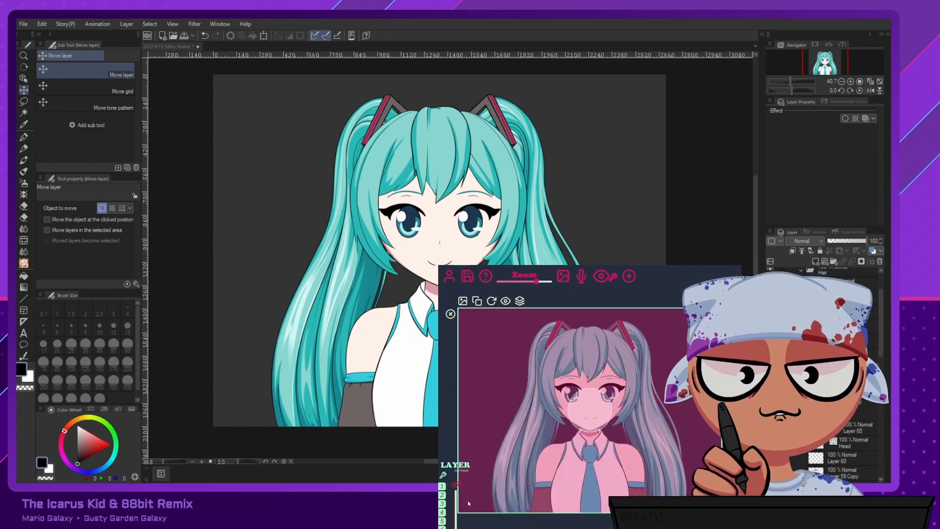
scroll(590, 412, up, 10)
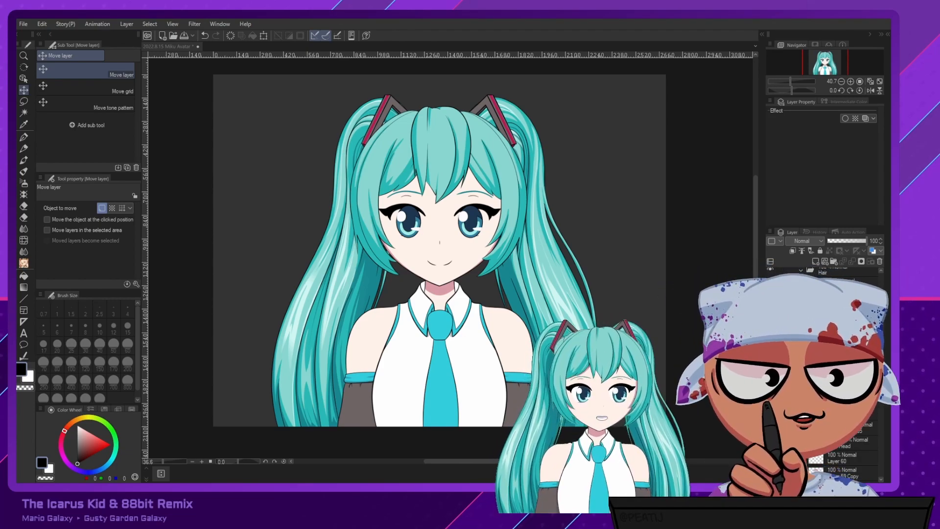
drag(537, 283, 531, 283)
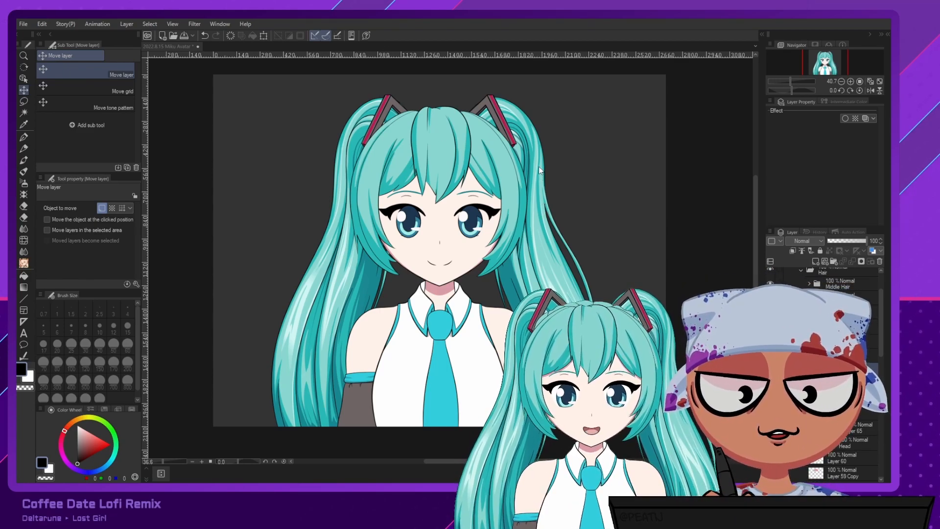
Switch to the drawing program, activate Auto select, and pick the ponytail layer, toggling its visibility to identify it.
scroll(832, 372, down, 5)
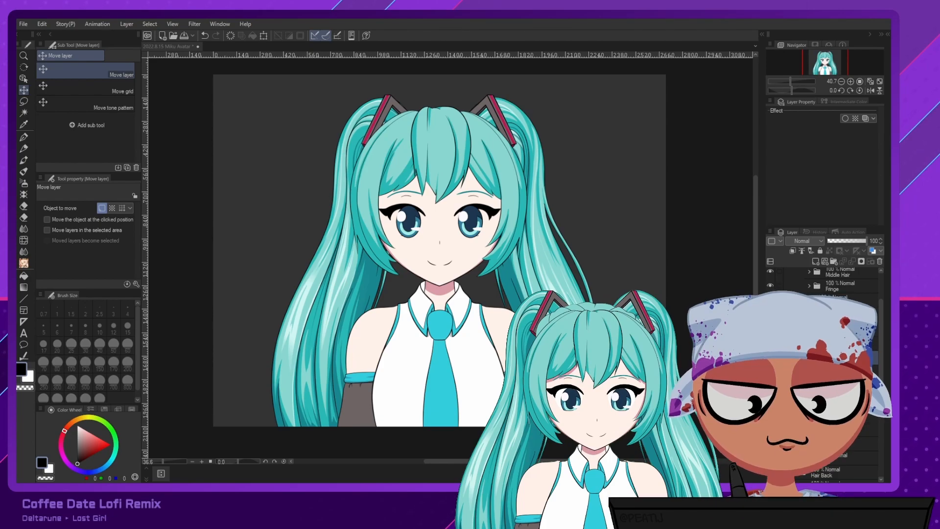
scroll(828, 372, down, 1)
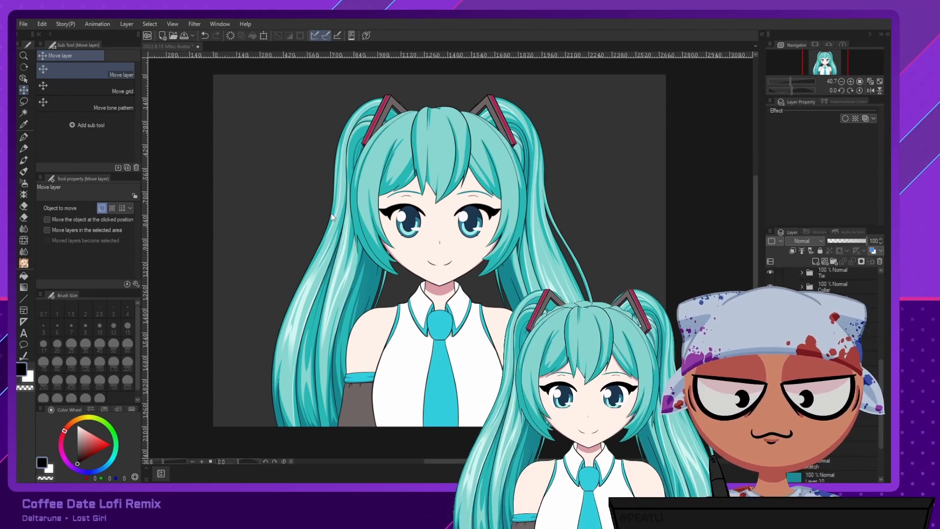
click(26, 115)
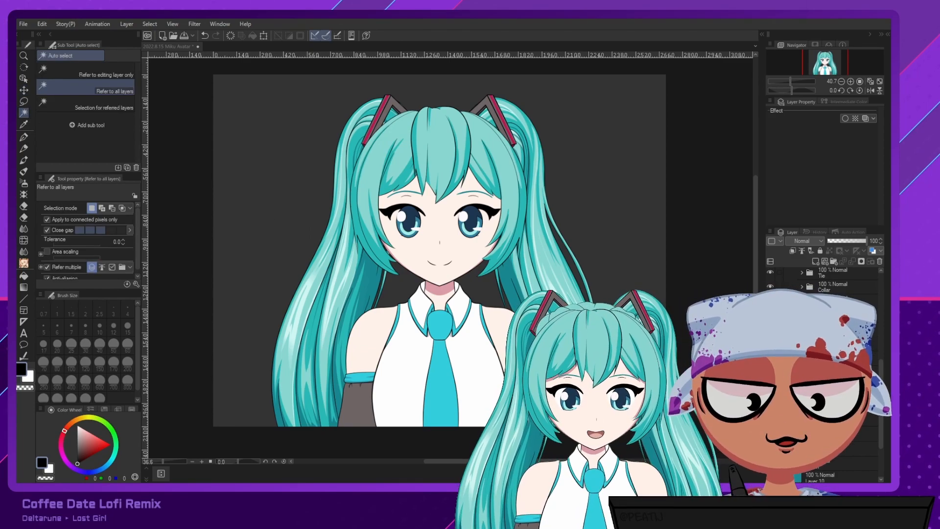
click(832, 433)
click(770, 433)
click(770, 433)
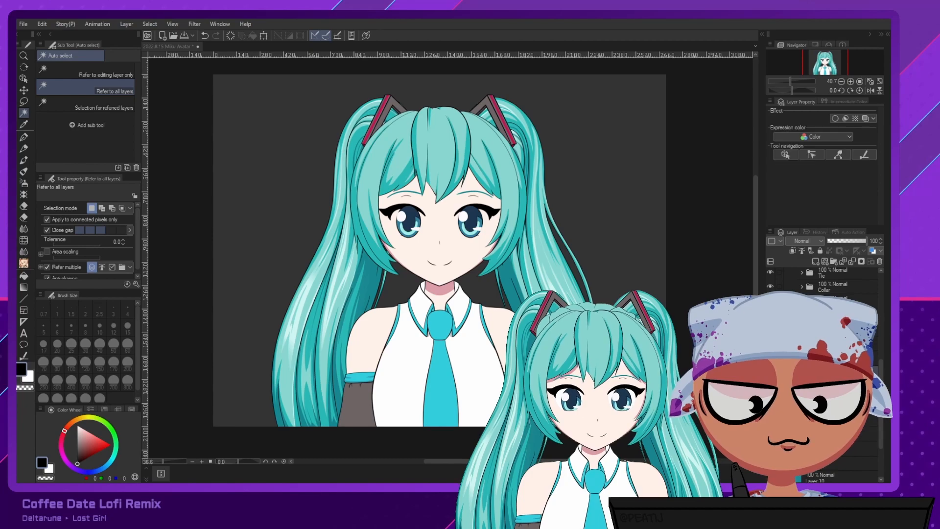
Try Auto select on the ponytails with all layers and with the editing layer only as reference, clearing each selection.
click(335, 229)
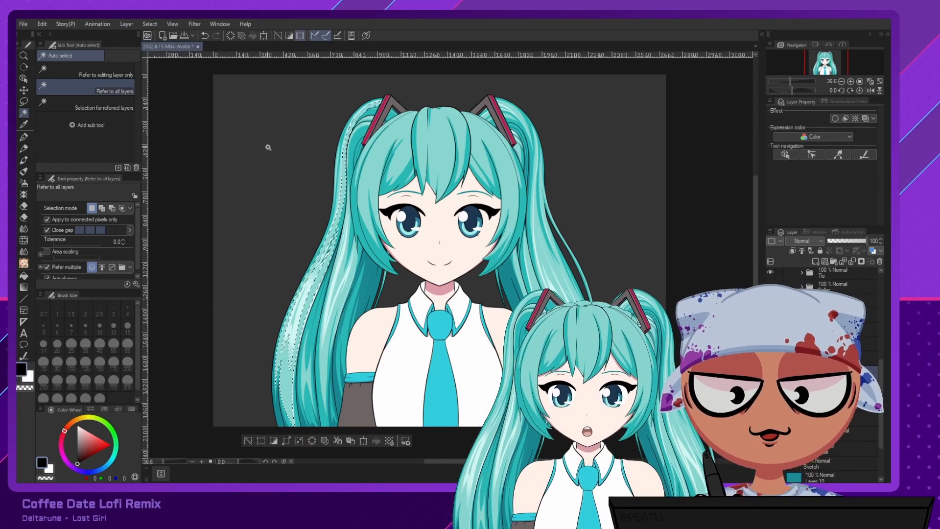
click(98, 73)
click(248, 440)
click(347, 269)
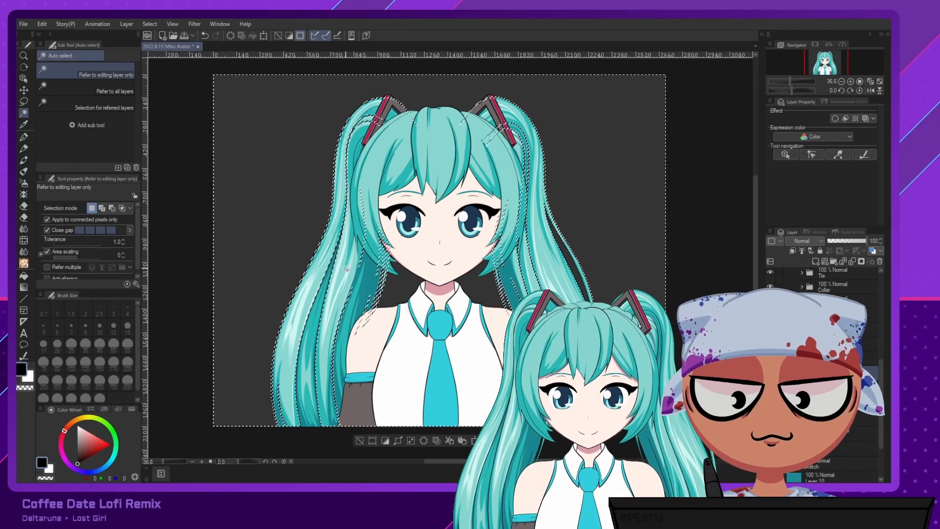
click(360, 442)
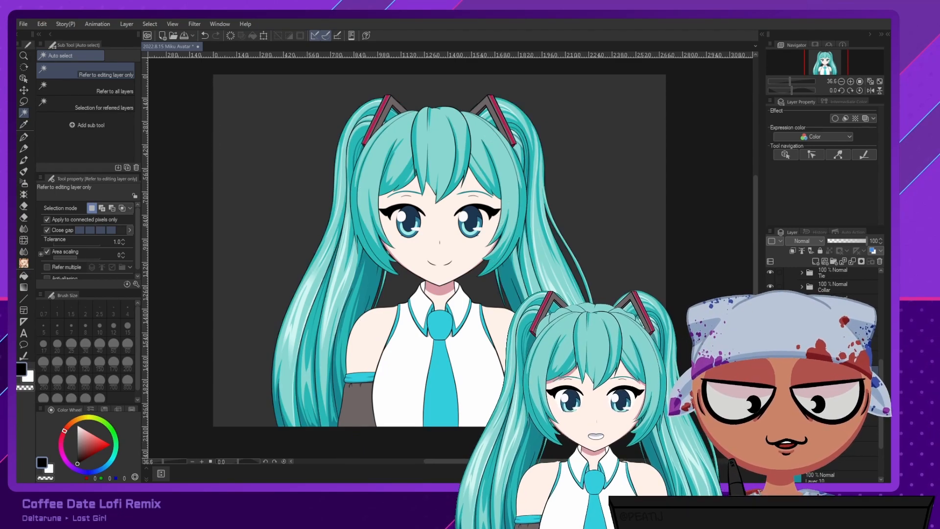
Hide the body layers with tie, collar, shirt and arms, and the face layers including eyebrows, mouth and head.
drag(770, 332, 771, 274)
scroll(772, 277, up, 3)
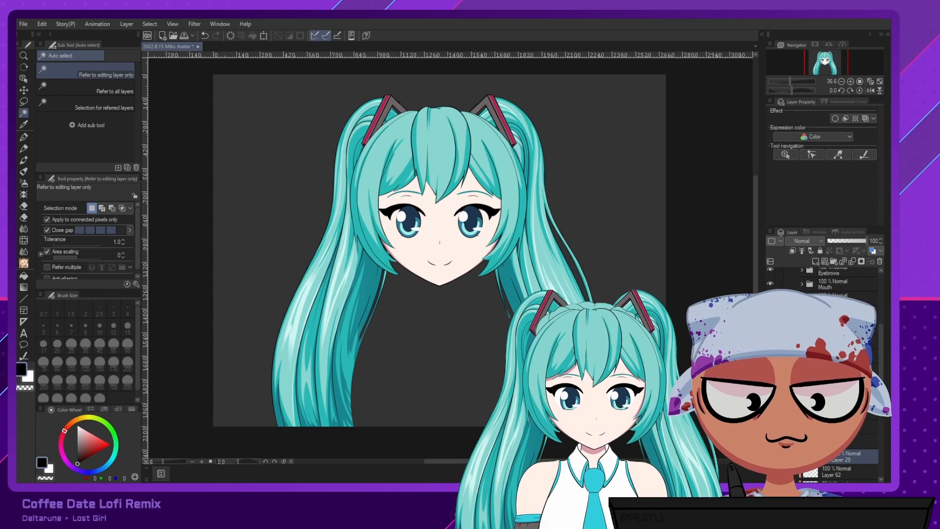
drag(771, 337, 770, 271)
scroll(771, 279, up, 4)
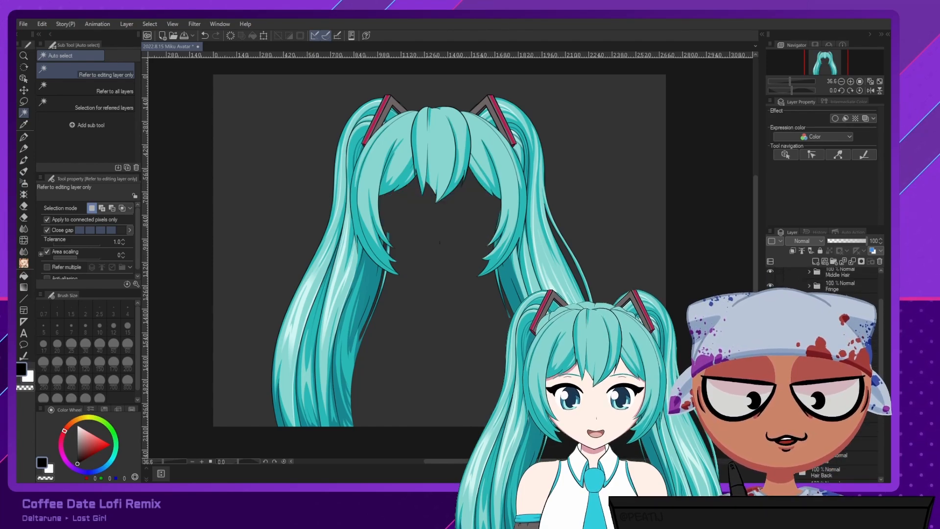
Hide the square headpieces and the front hair so that only the long ponytails are shown.
click(771, 300)
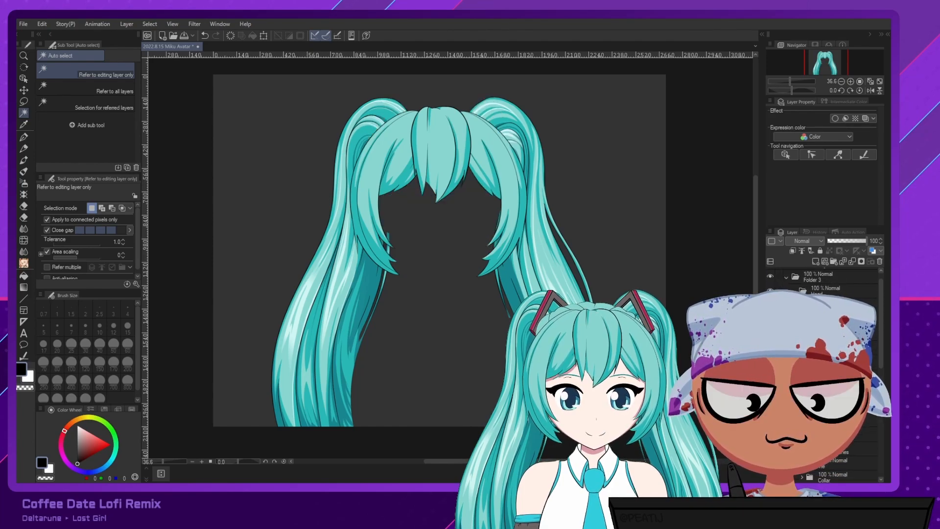
click(770, 301)
click(770, 290)
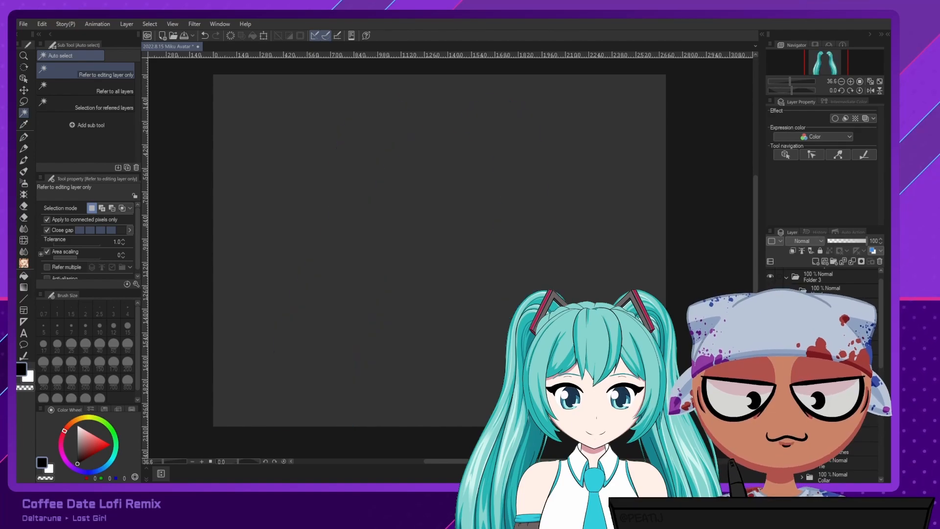
click(770, 290)
Pick the G-pen at size 10 with stabilization 57, trying and undoing strokes along a ponytail's inner edge.
scroll(771, 290, down, 4)
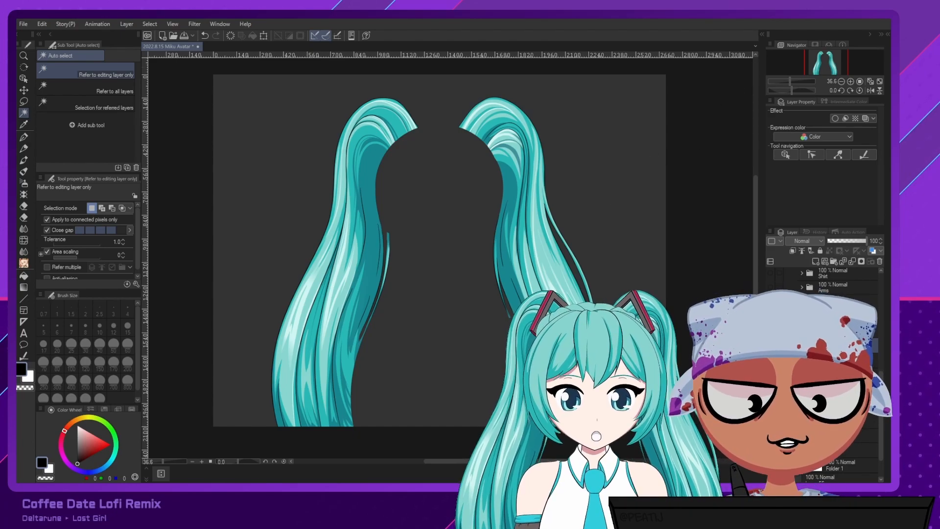
drag(363, 158, 417, 105)
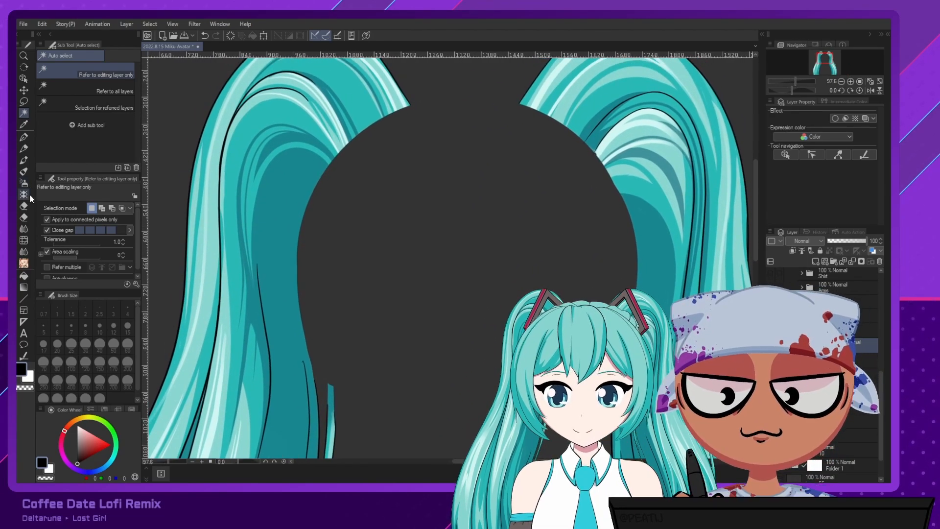
click(24, 136)
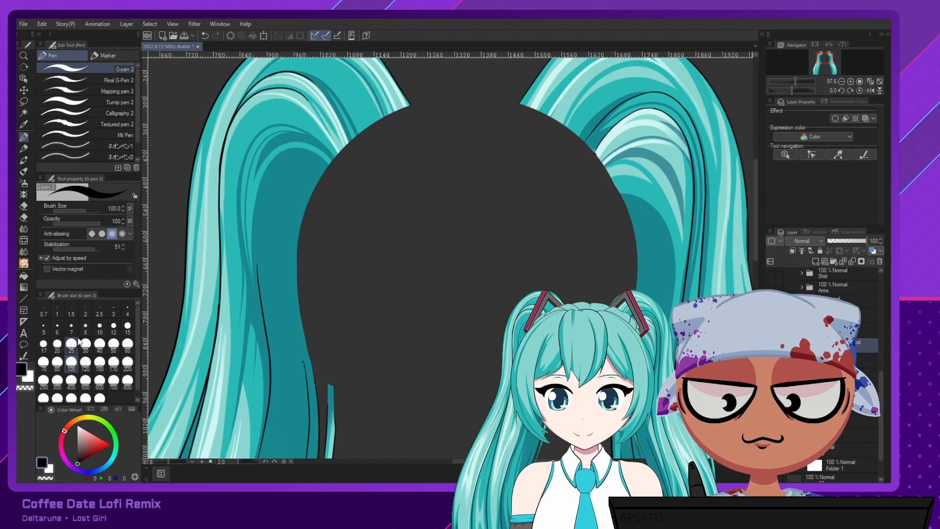
click(99, 325)
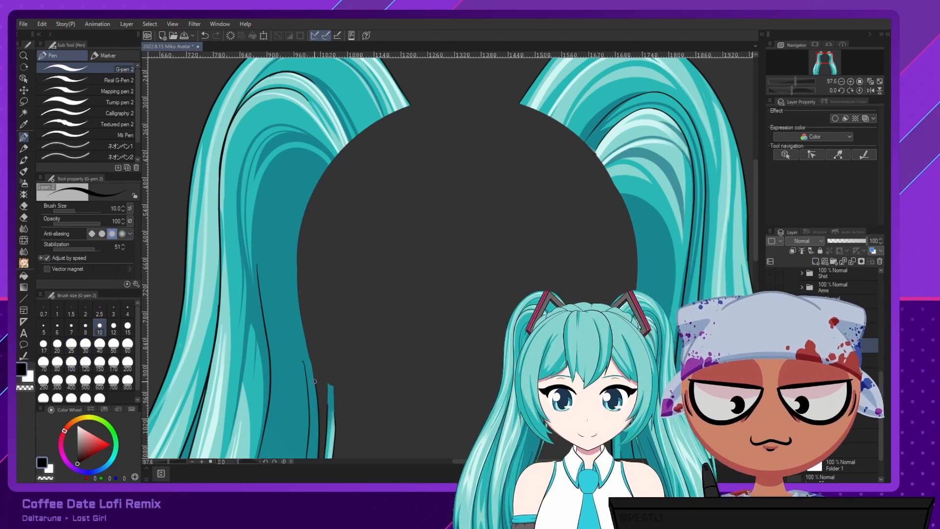
key(ctrl+z)
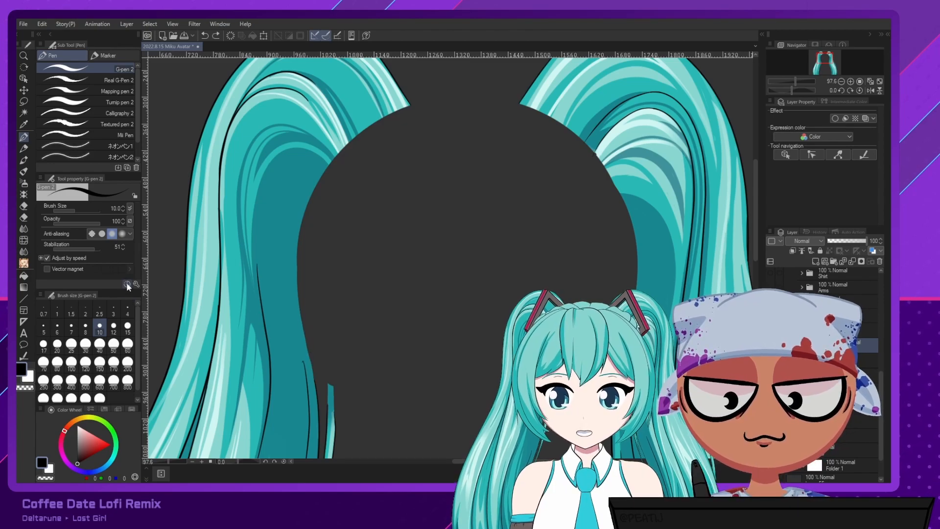
click(77, 249)
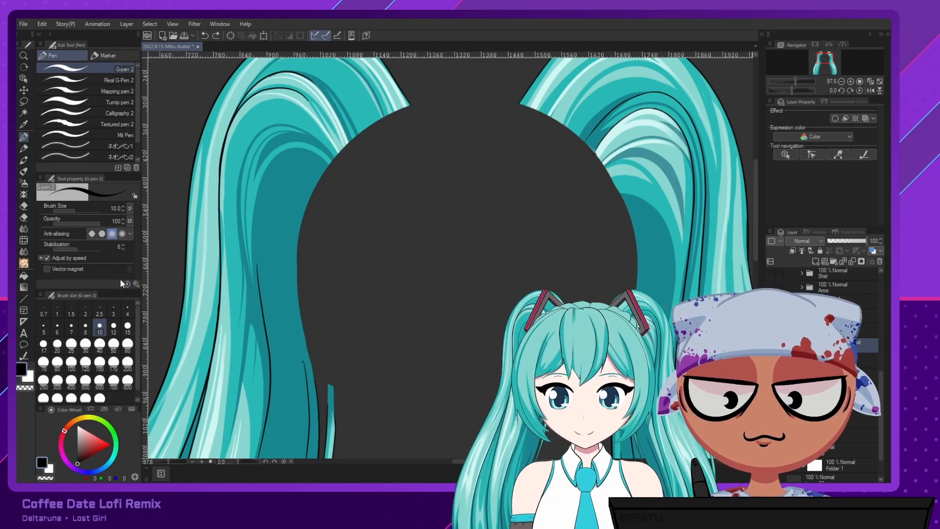
drag(277, 333, 338, 391)
key(ctrl+z)
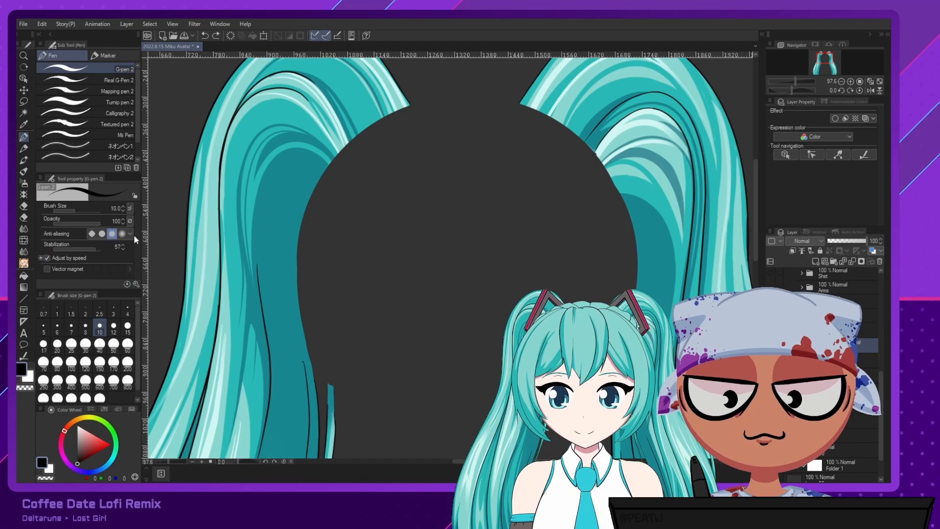
Set the brush size to 12 and outline the open inner edge of the ponytail up to its base.
click(80, 210)
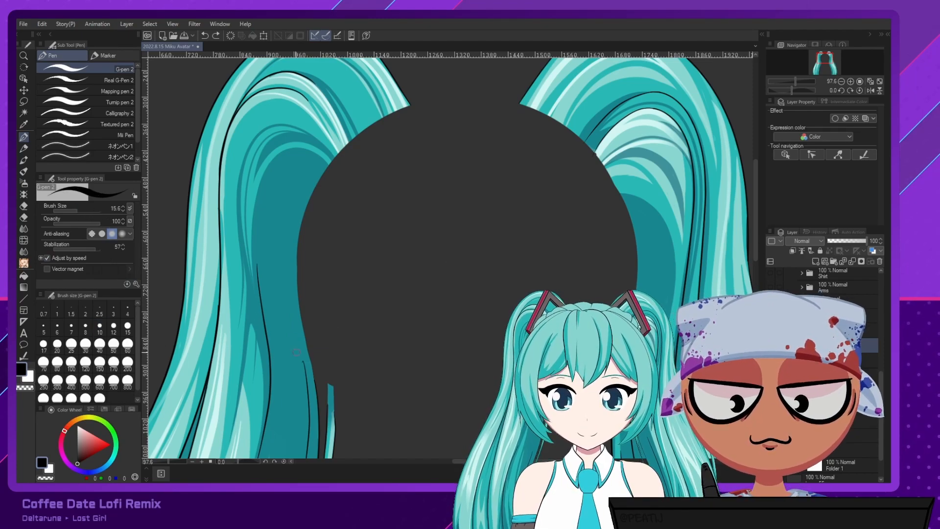
click(113, 326)
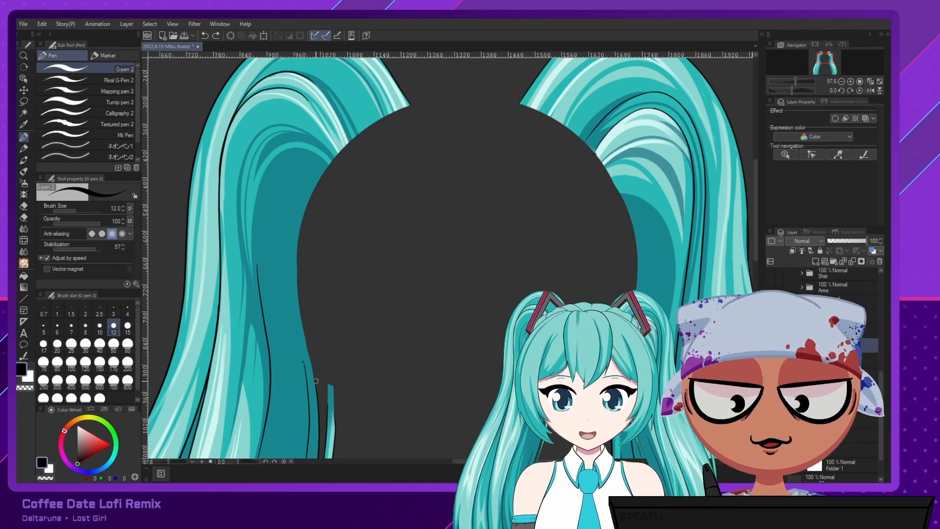
key(ctrl+z)
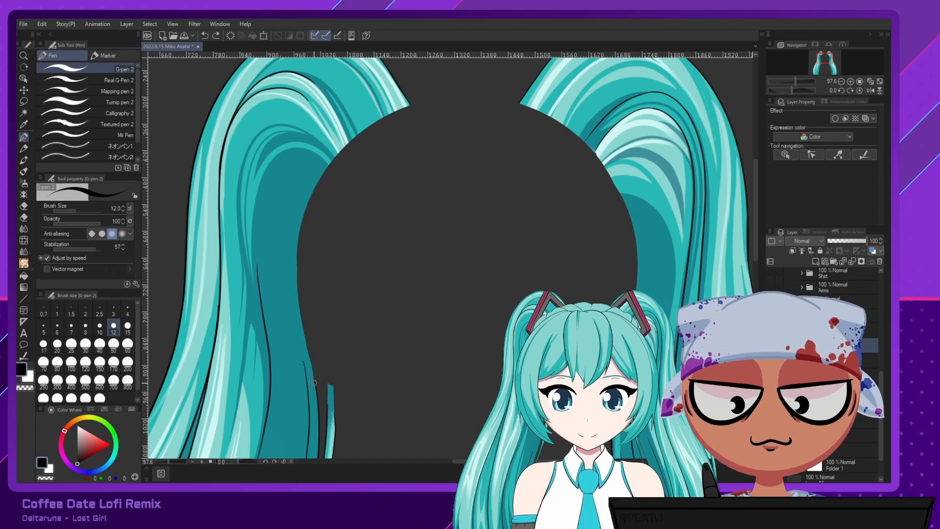
drag(329, 166, 390, 109)
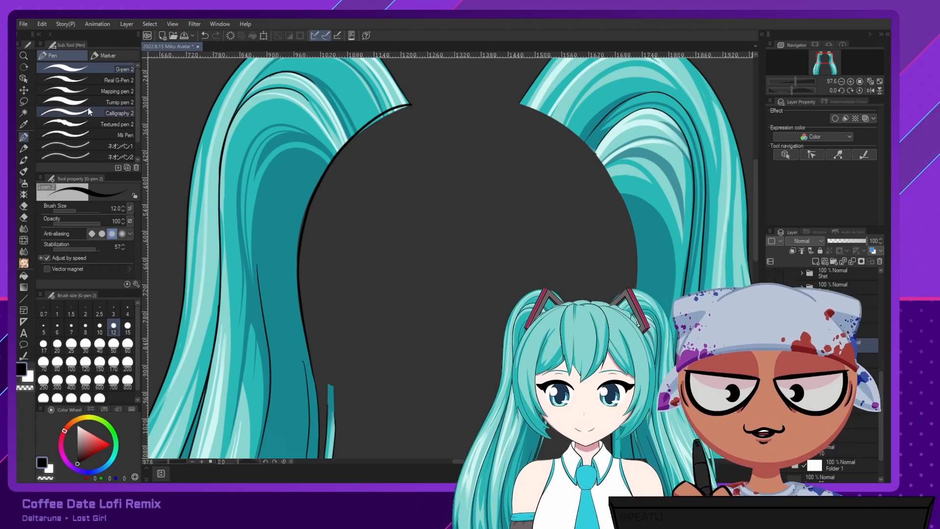
Select the new inner-edge line with the Object tool to inspect its vector points, and deselect it.
key(o)
click(381, 115)
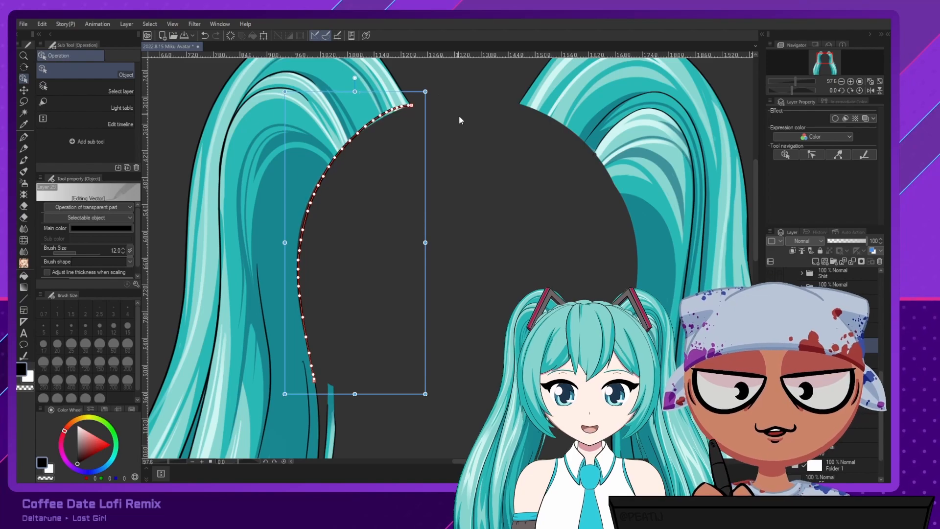
click(461, 151)
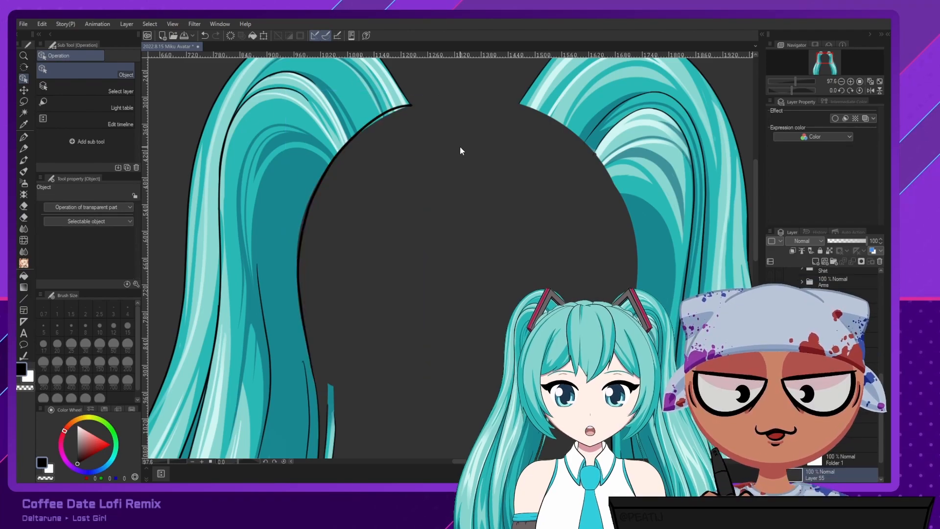
Draw the upper strand's line down to the outlined inner edge on the line art layer, working in mirrored view and undoing poor strokes.
scroll(460, 147, down, 4)
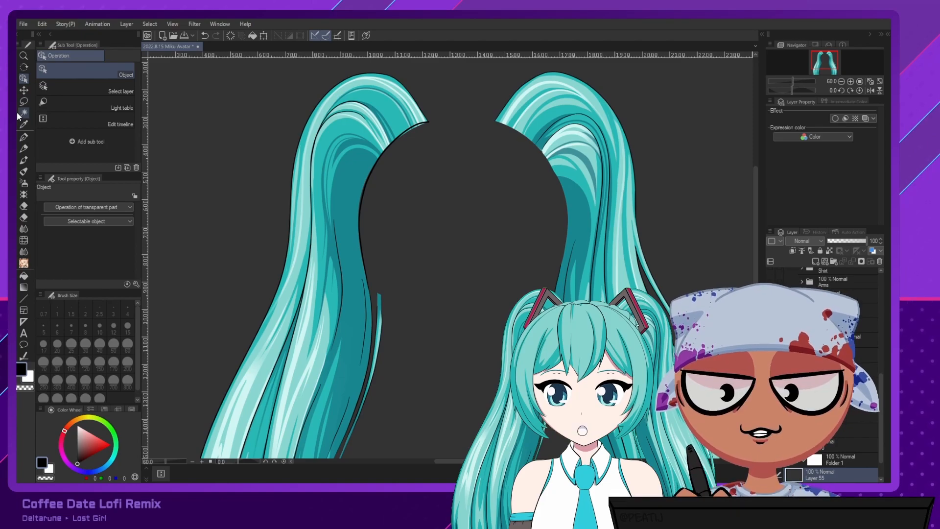
click(23, 137)
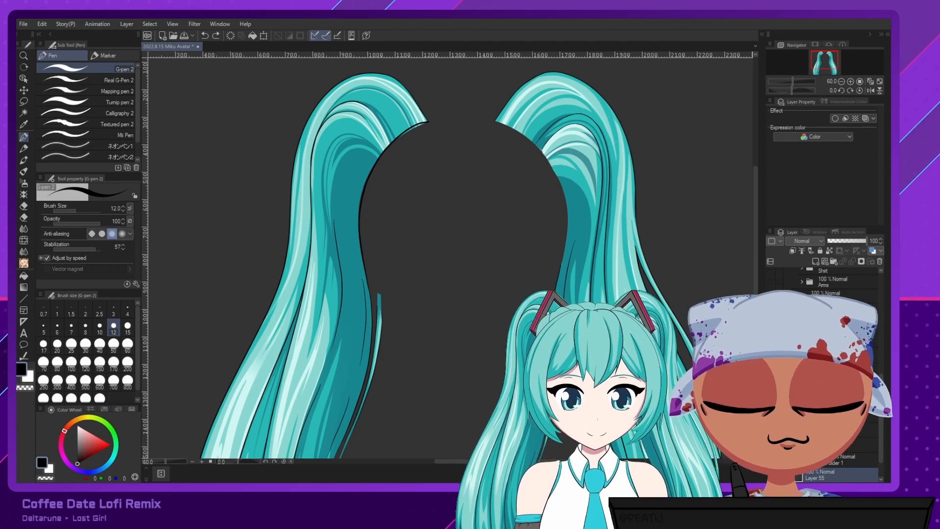
click(840, 339)
scroll(254, 81, up, 4)
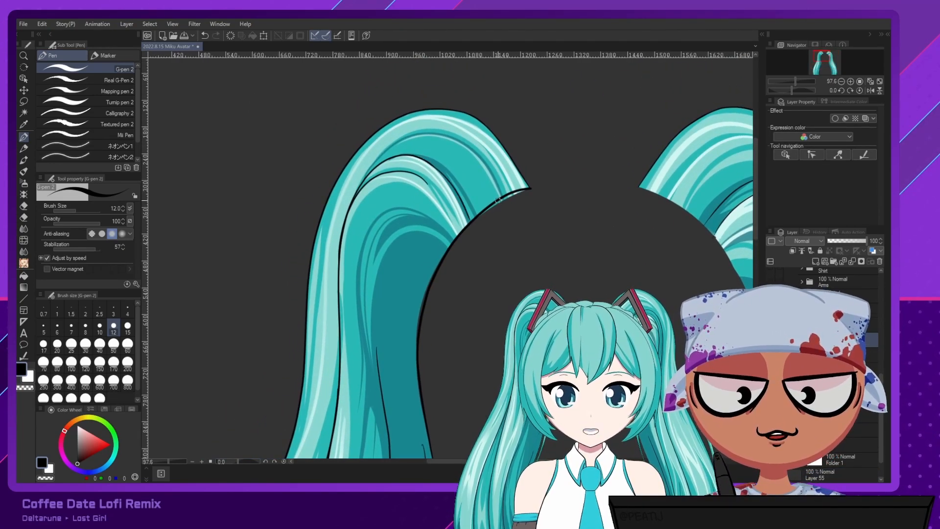
key(h)
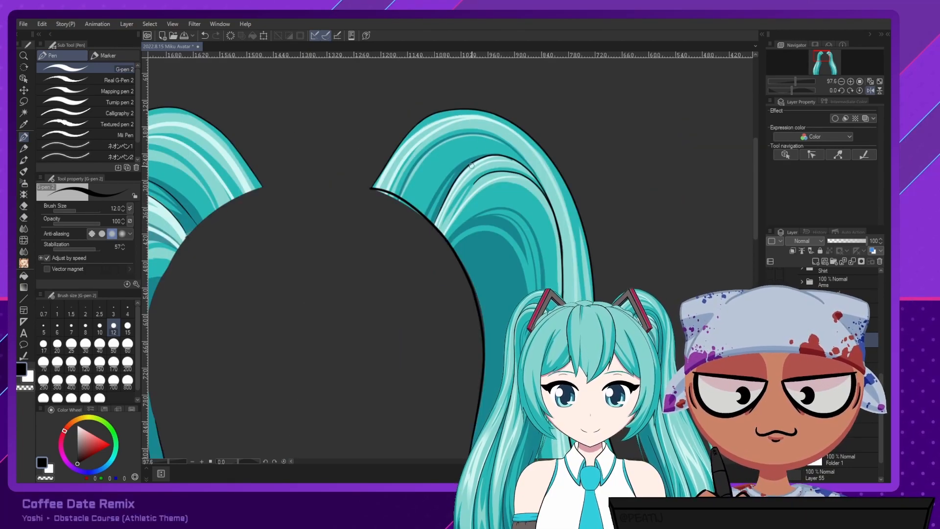
key(ctrl+z)
mouse_move(480, 158)
mouse_down()
mouse_move(463, 169)
mouse_move(434, 225)
mouse_up()
key(ctrl+z)
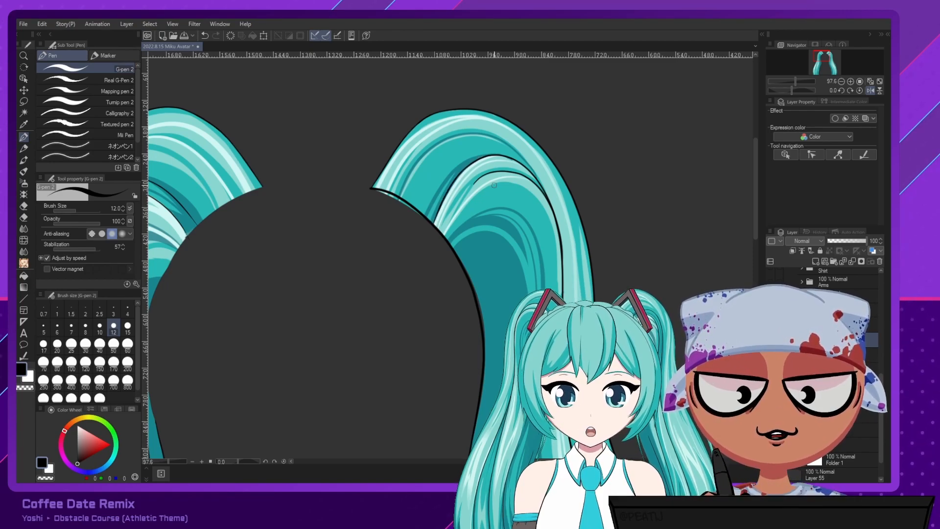
scroll(474, 184, down, 3)
key(h)
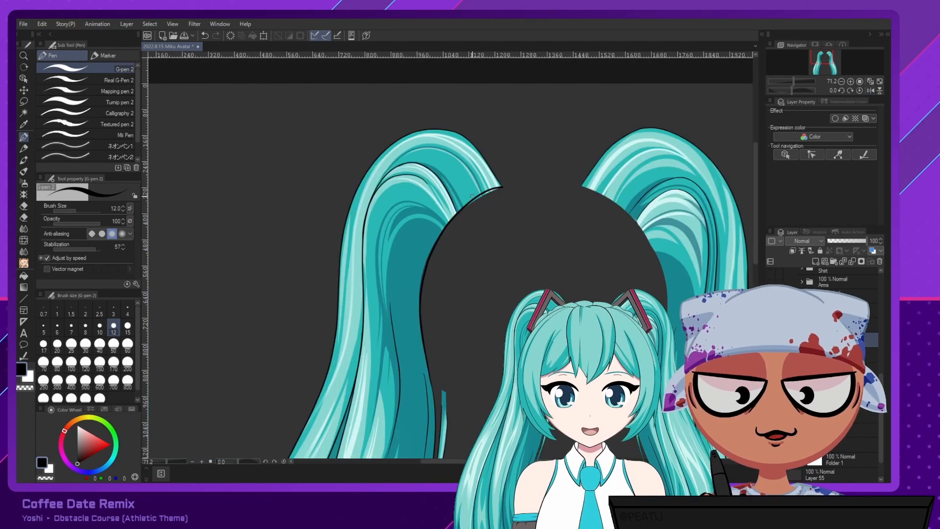
Mirror the view and try Auto select on the ponytail without an inner outline, clearing each selection.
key(h)
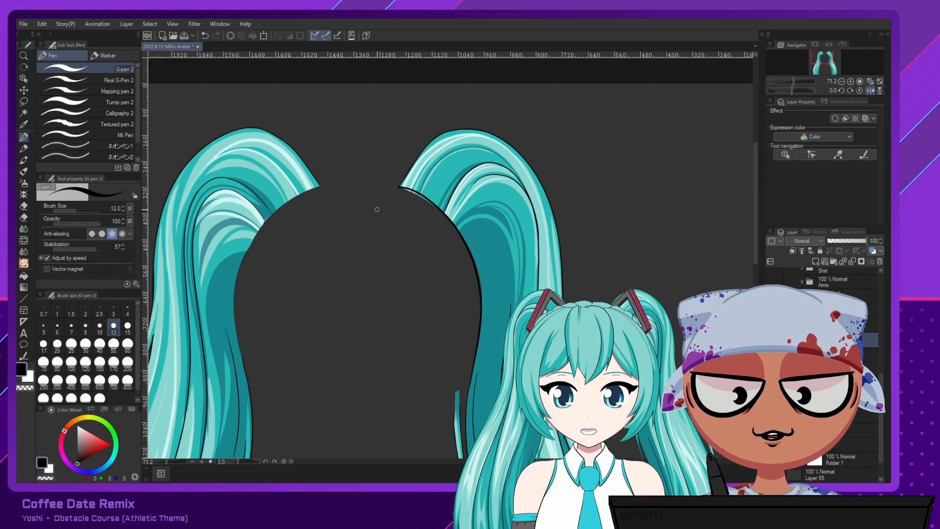
key(w)
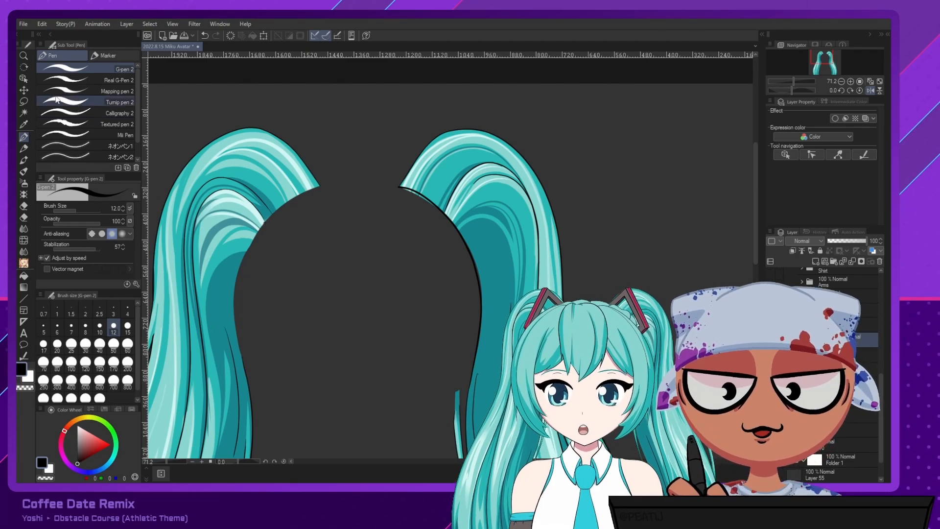
click(265, 166)
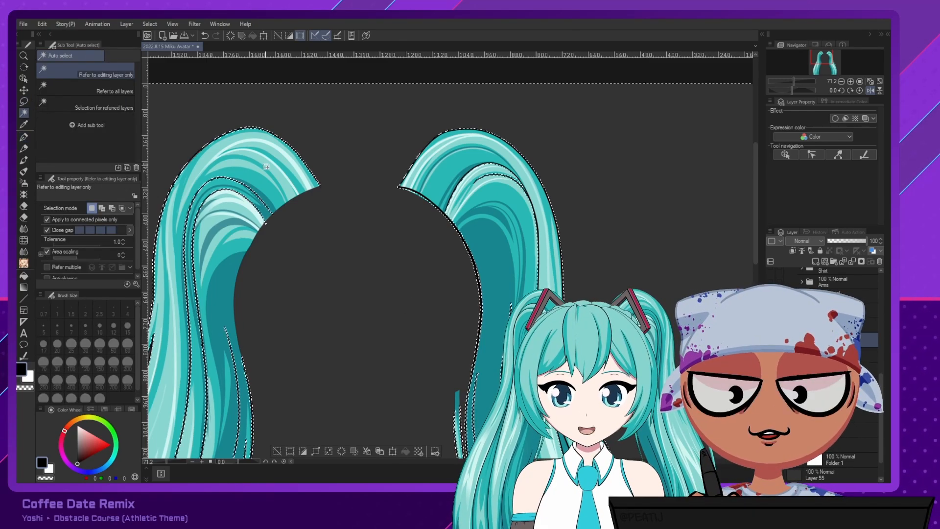
click(276, 451)
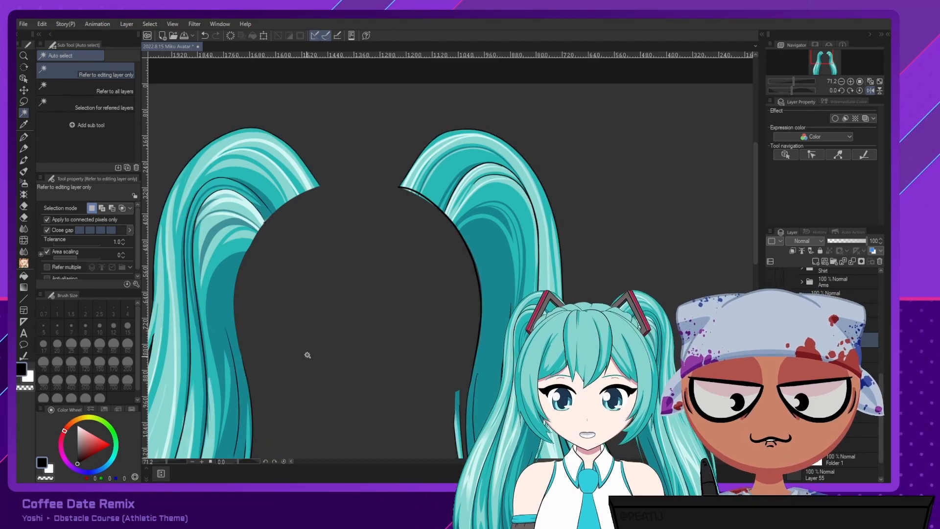
scroll(338, 323, down, 2)
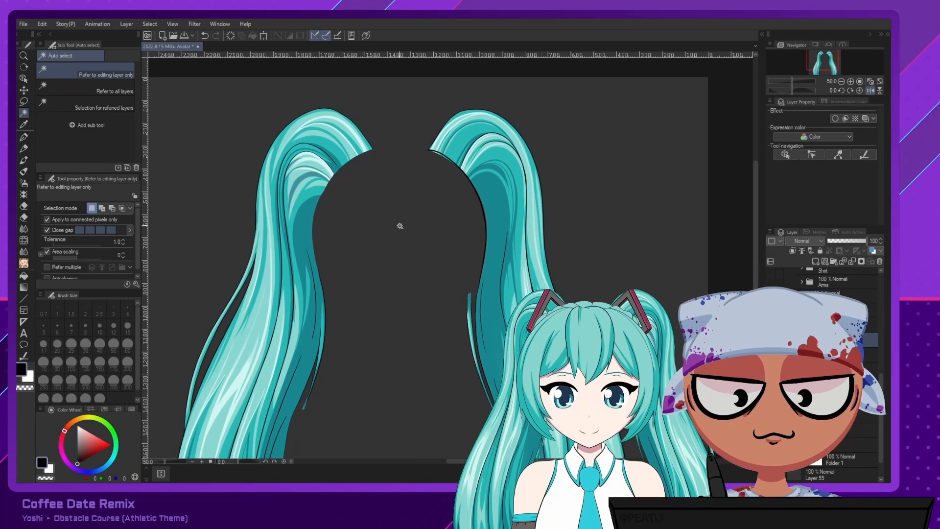
click(332, 139)
click(319, 451)
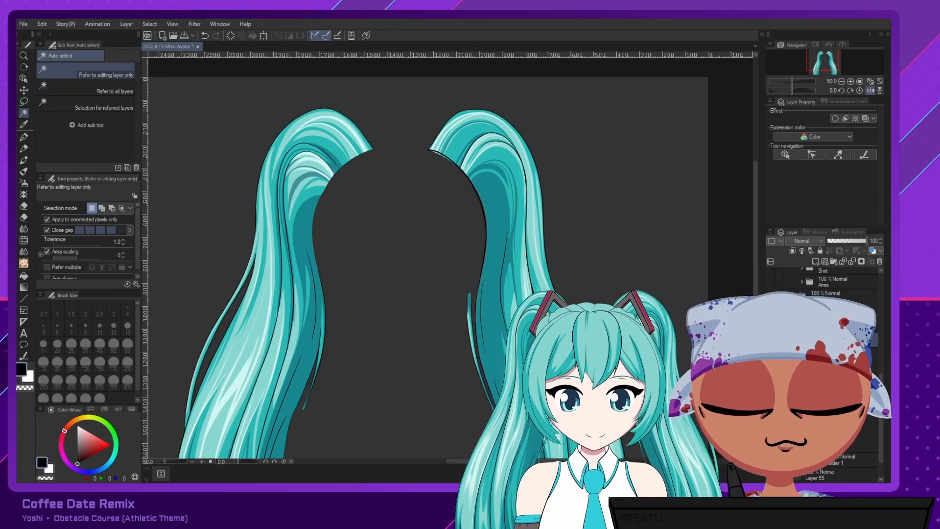
Toggle the visibility of the ponytails' colour to compare it with the line art, leaving the colour hidden.
click(771, 355)
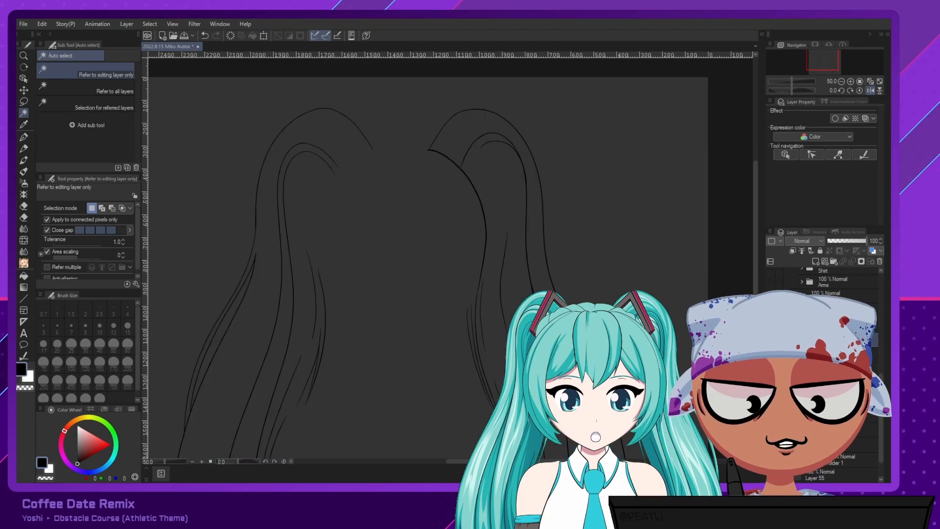
click(771, 355)
click(771, 354)
click(771, 354)
click(771, 354)
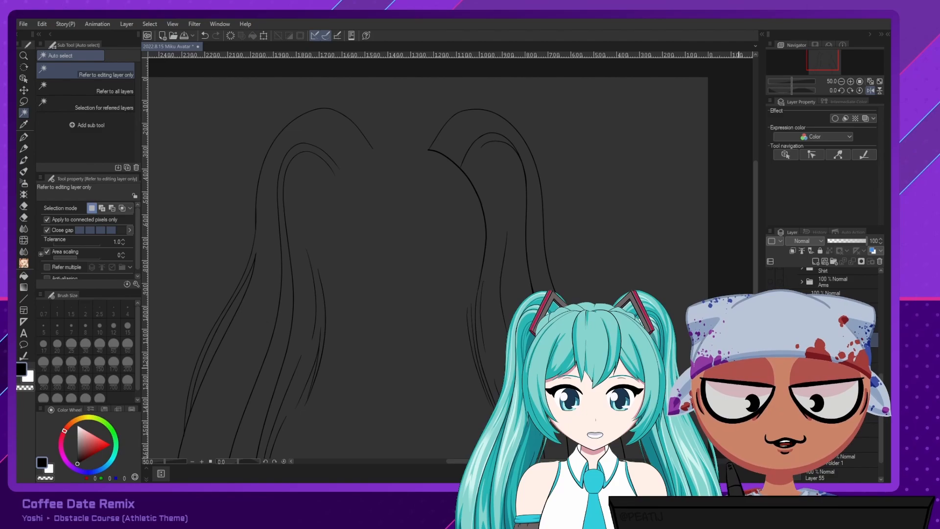
Close the gap at the base of the other ponytail with a G-pen stroke, showing its colour as a guide and hiding it again.
key(p)
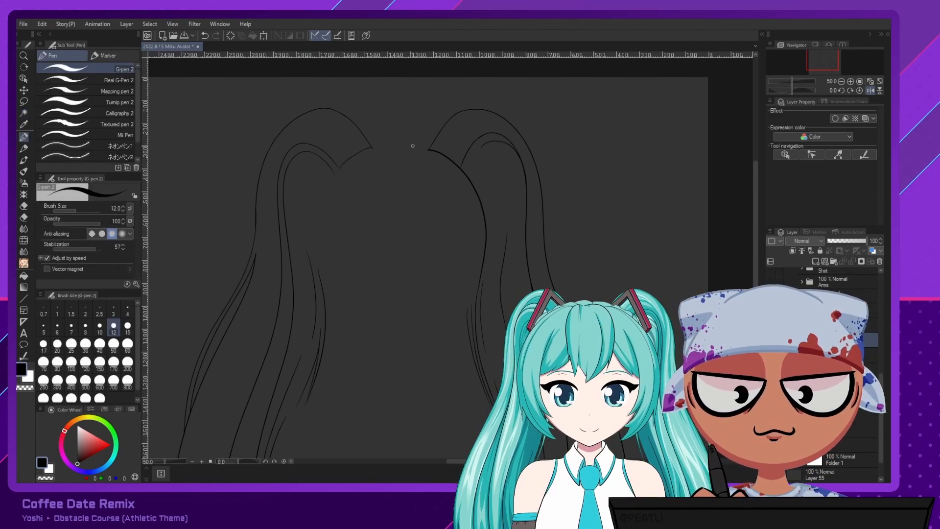
click(770, 354)
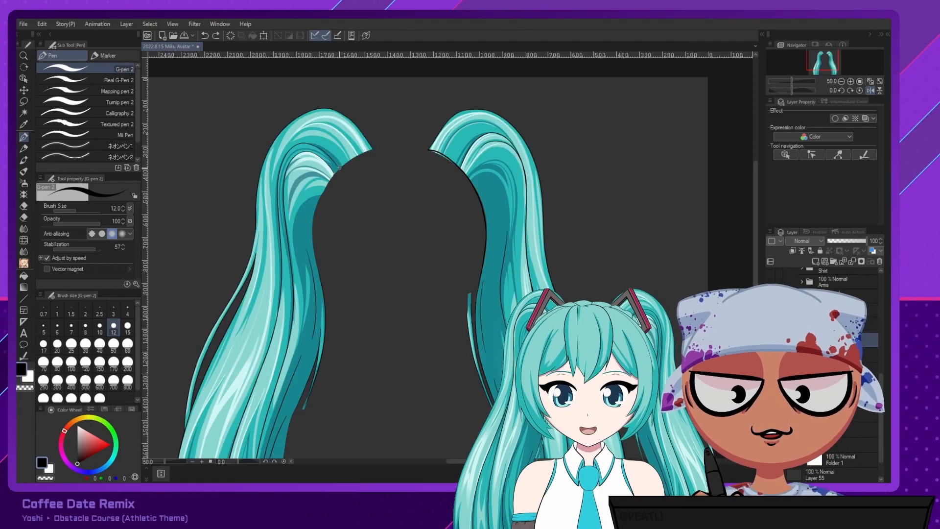
drag(344, 164, 382, 145)
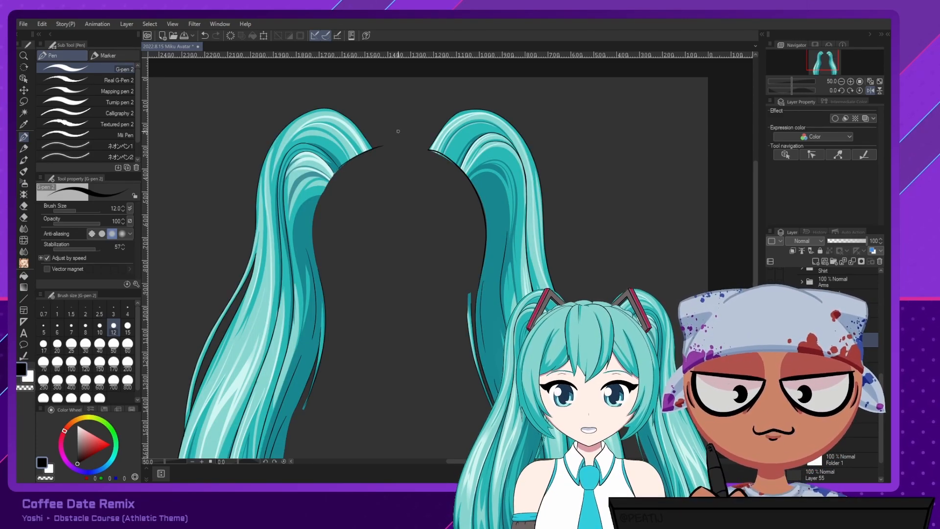
click(770, 355)
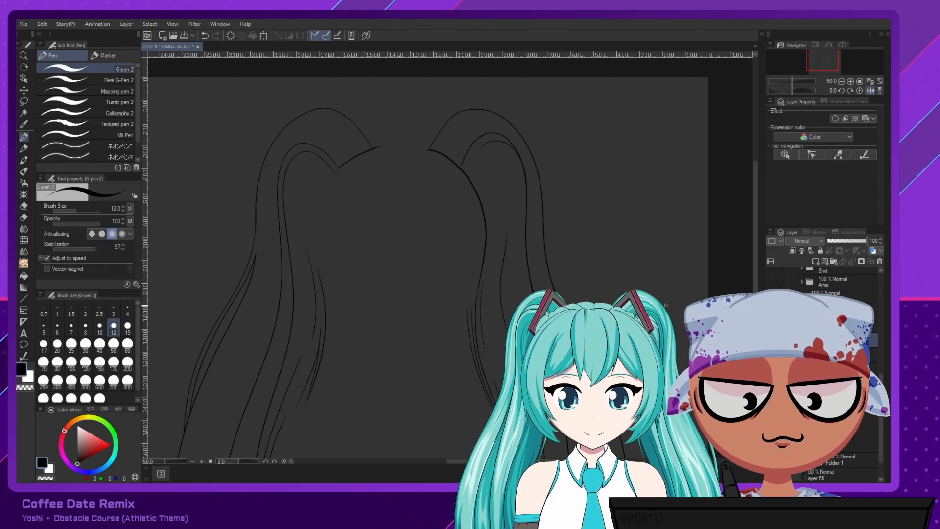
Select the enclosed outer strand area of one ponytail with Auto select and add the matching area of the other.
click(23, 112)
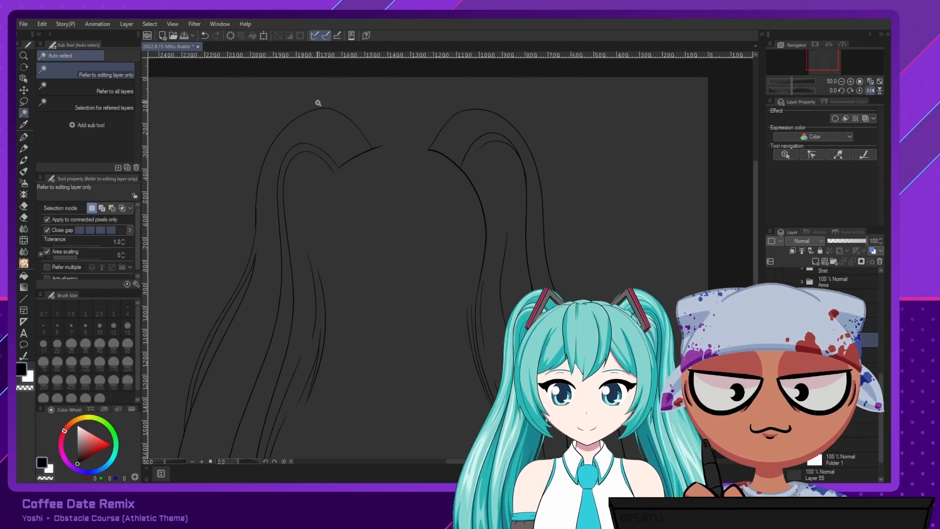
click(342, 137)
shift+click(527, 179)
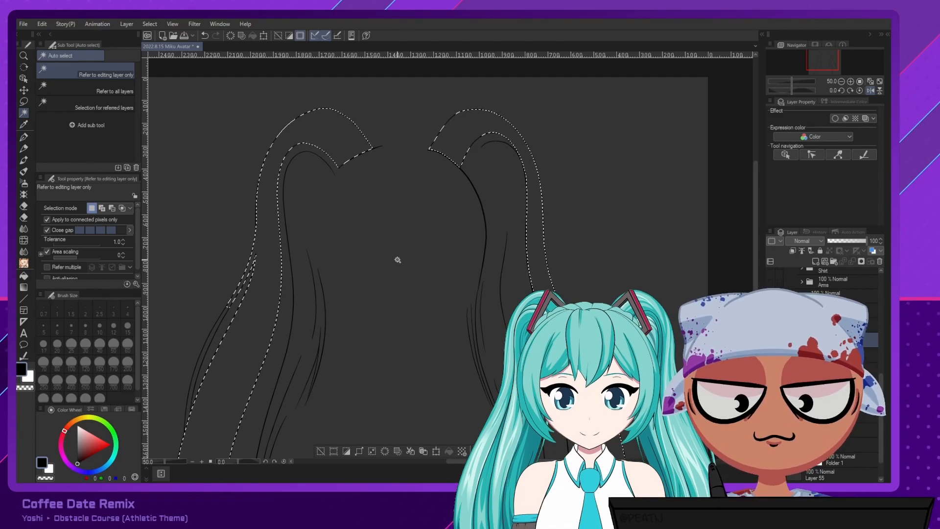
scroll(401, 263, down, 2)
scroll(414, 264, up, 1)
drag(396, 245, 401, 200)
scroll(345, 235, up, 3)
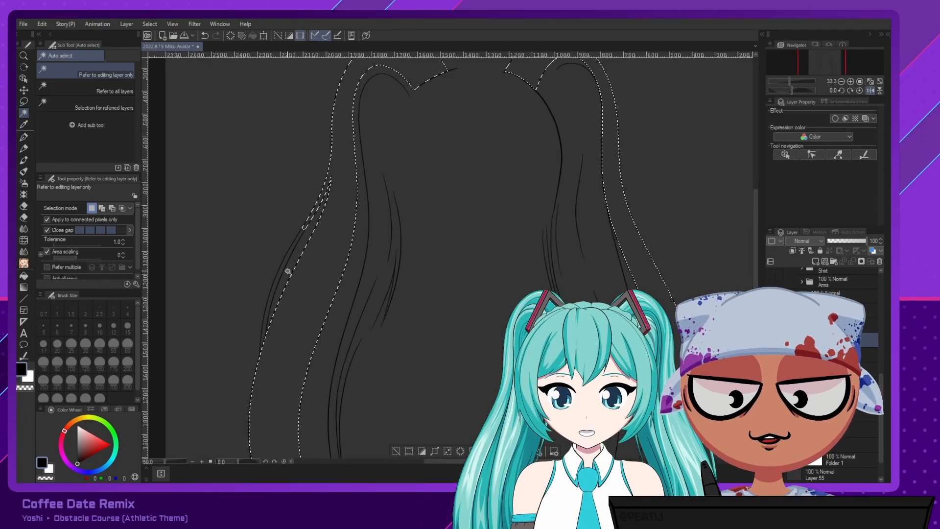
scroll(287, 252, down, 2)
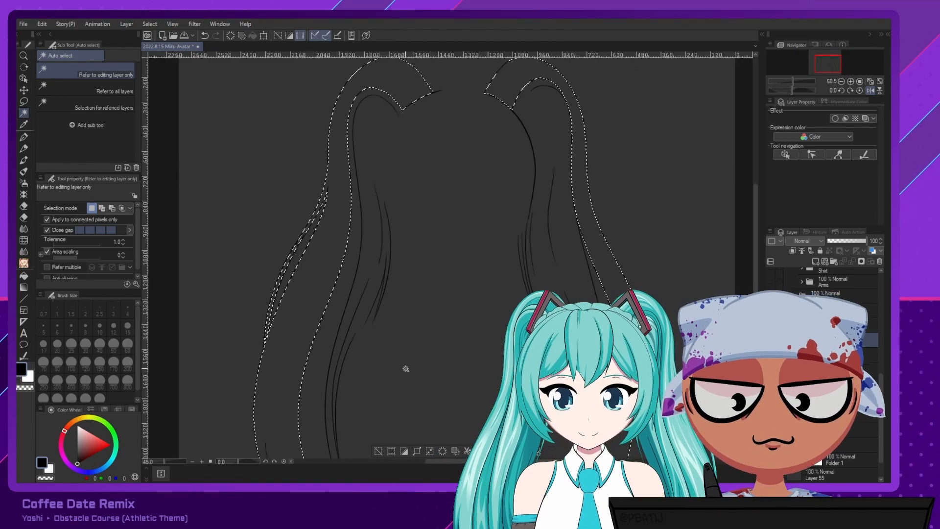
With the outer strands selected, show the ponytails' colour in place of their line art and save the document.
click(285, 270)
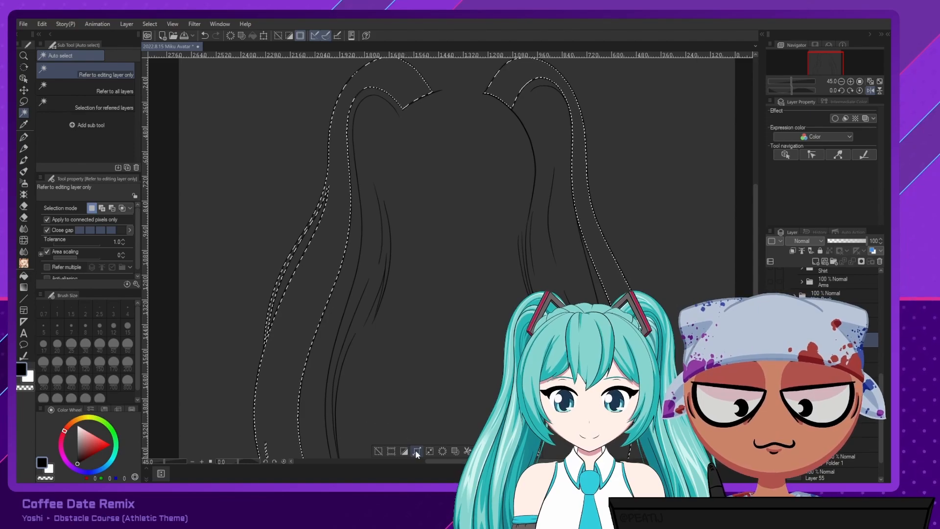
scroll(405, 273, down, 2)
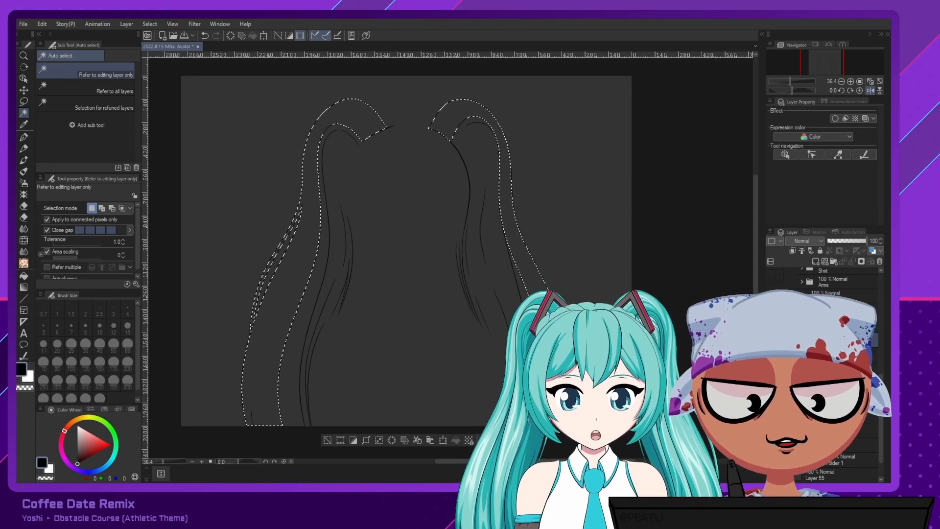
click(771, 339)
click(771, 355)
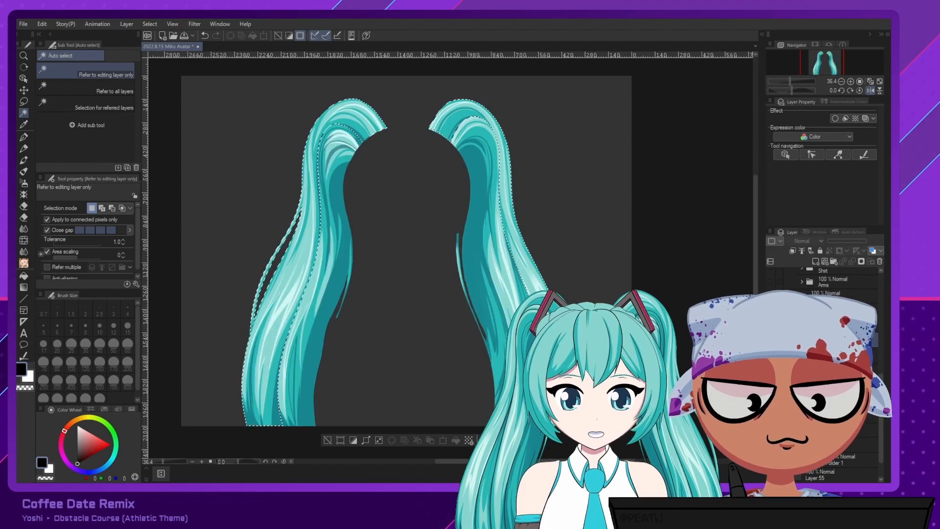
click(832, 371)
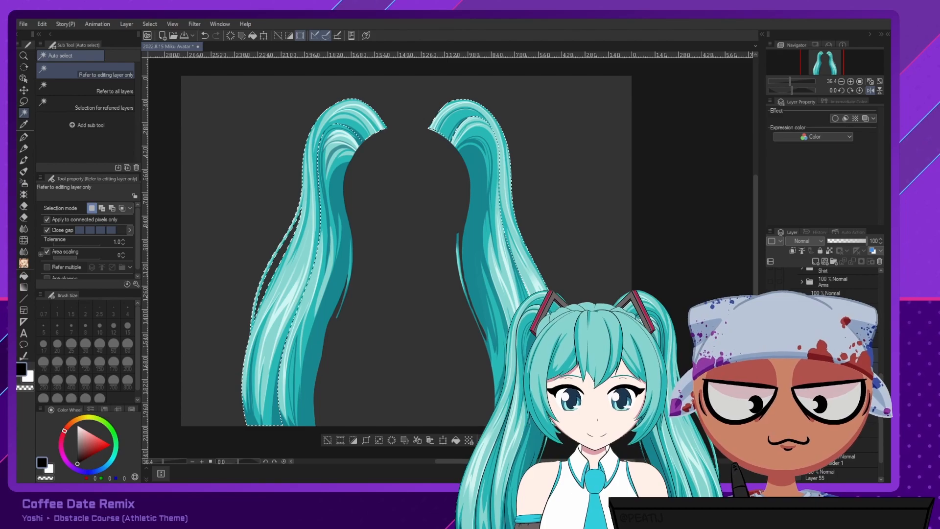
key(ctrl+s)
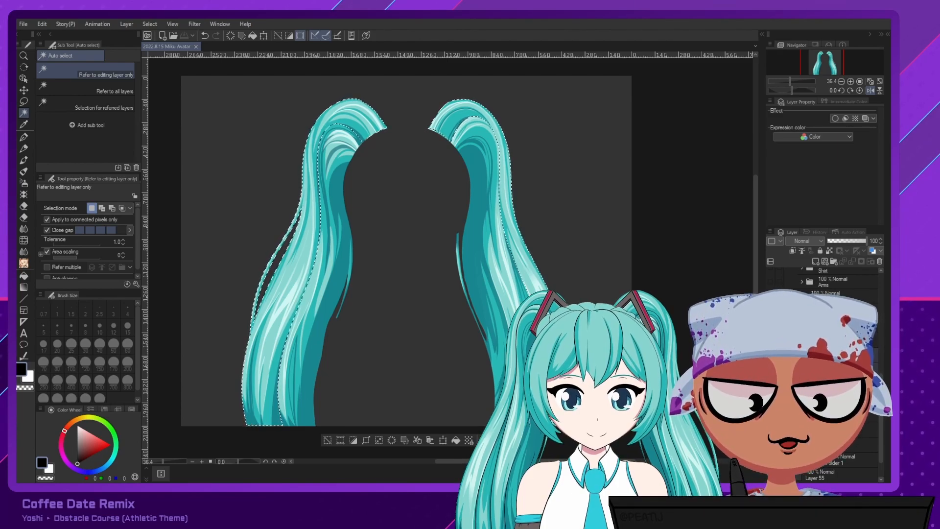
Cut the selected outer strands out of the ponytails' colour, paste them as a separate part and isolate that part.
key(Delete)
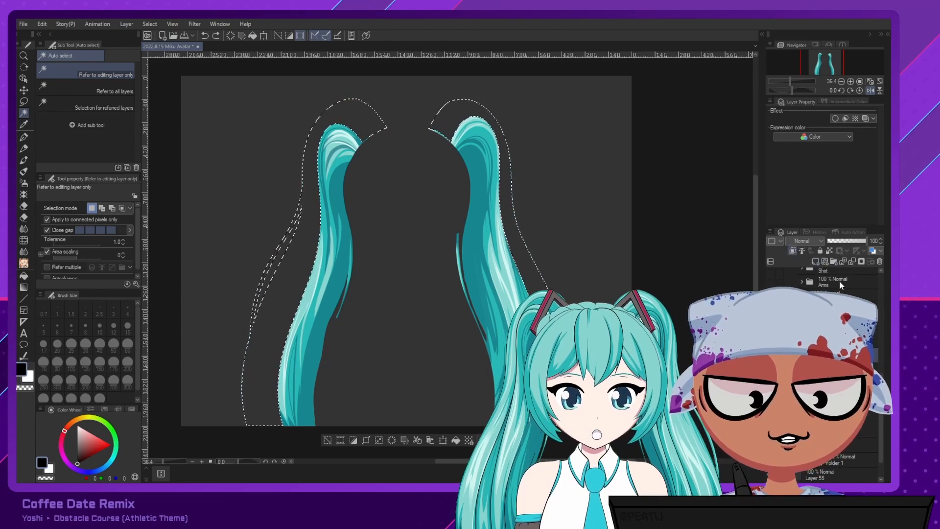
click(834, 262)
key(ctrl+v)
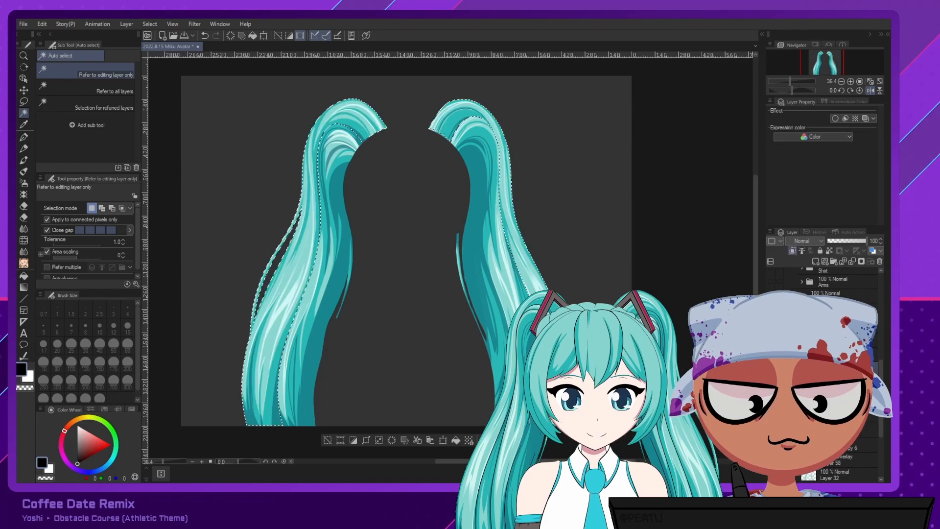
click(840, 354)
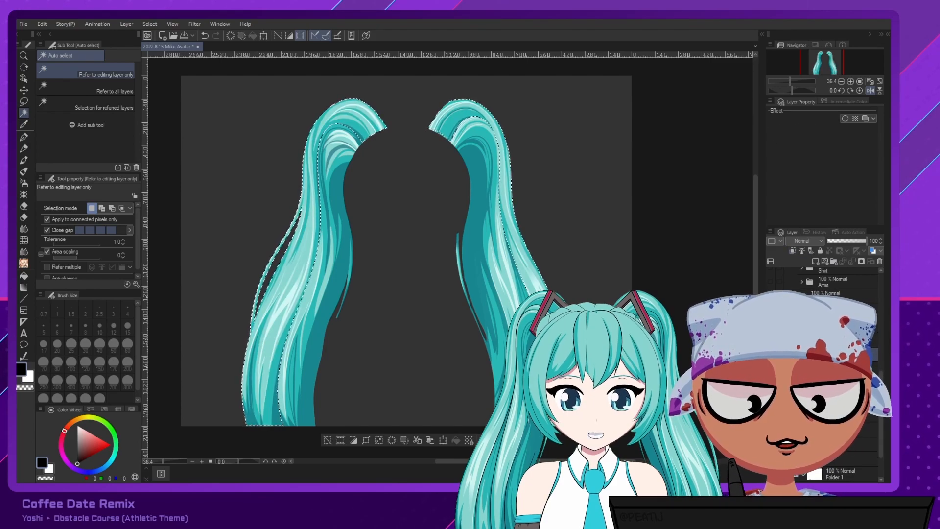
key(shift+Delete)
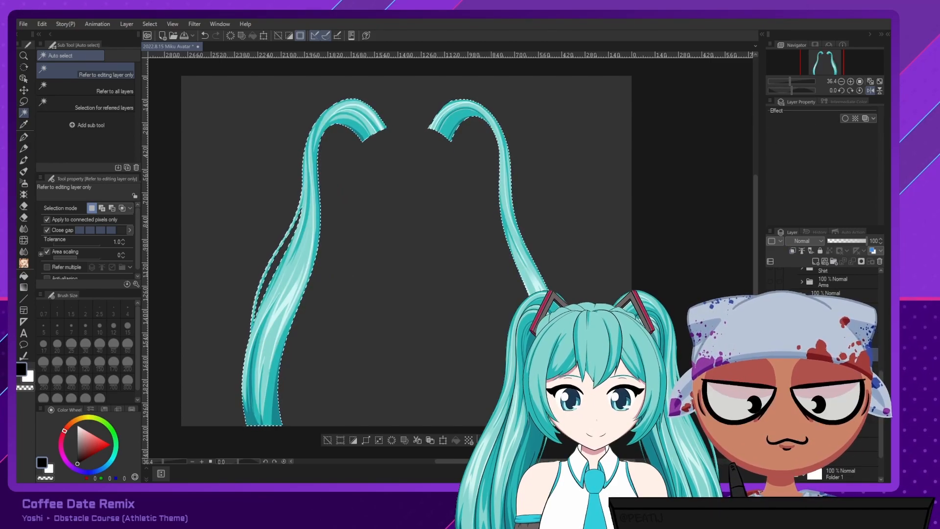
Show the ponytails' line art over the isolated outer strands and clear the selection.
click(838, 369)
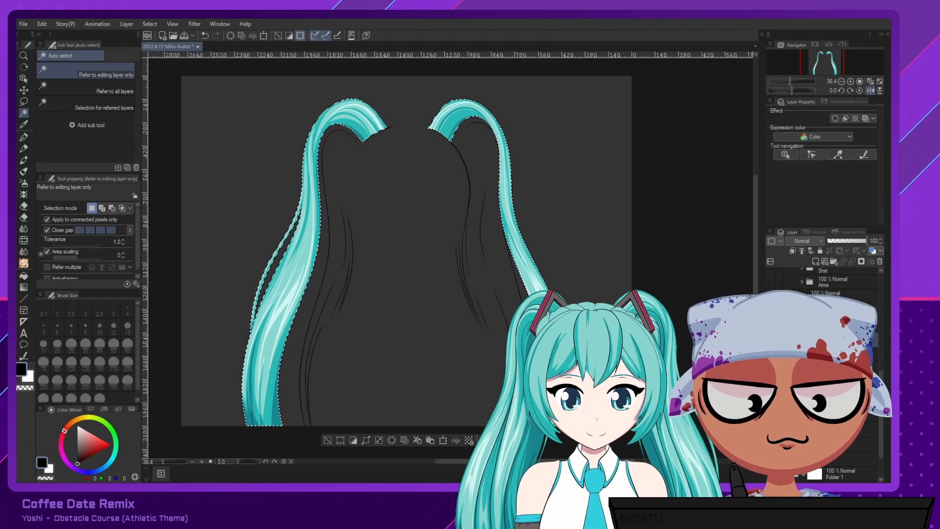
click(838, 384)
click(880, 262)
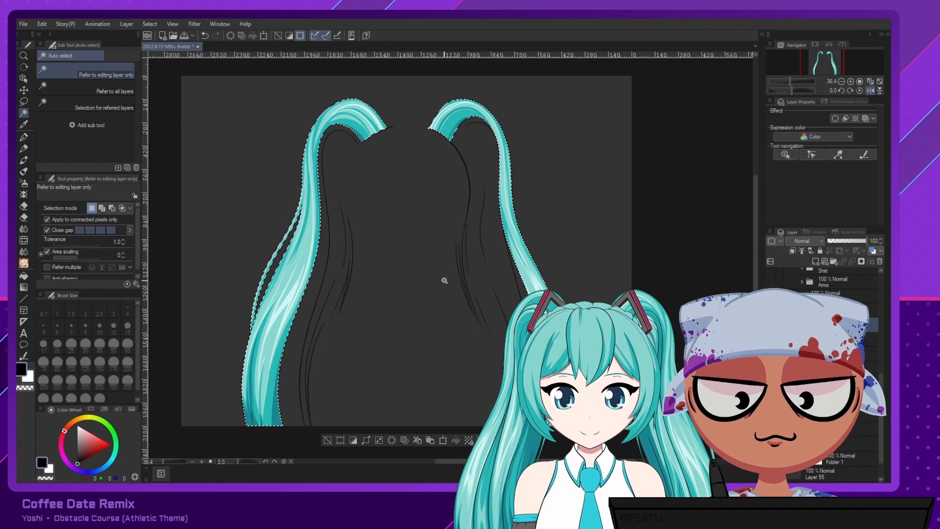
click(326, 442)
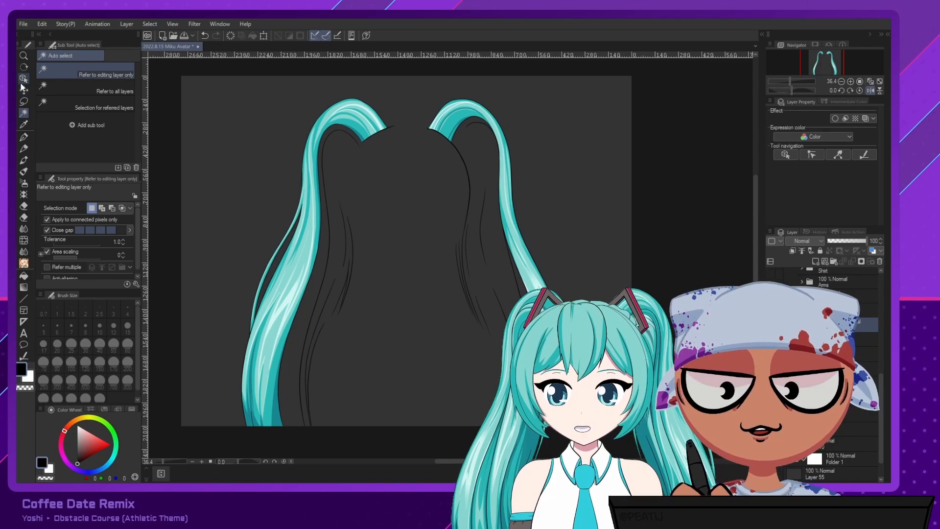
Pick the upper outline of the first ponytail's outer strand with the Object tool and return to the line art layer.
key(o)
click(348, 130)
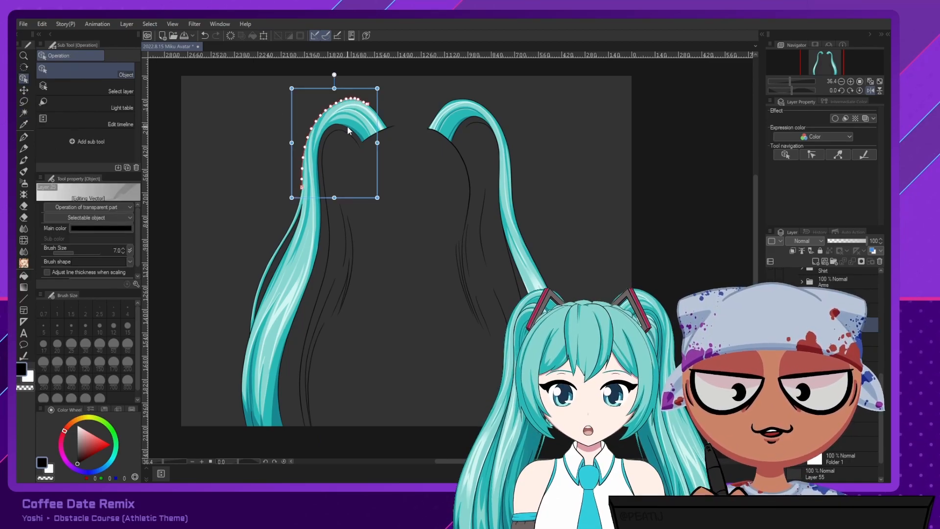
click(389, 142)
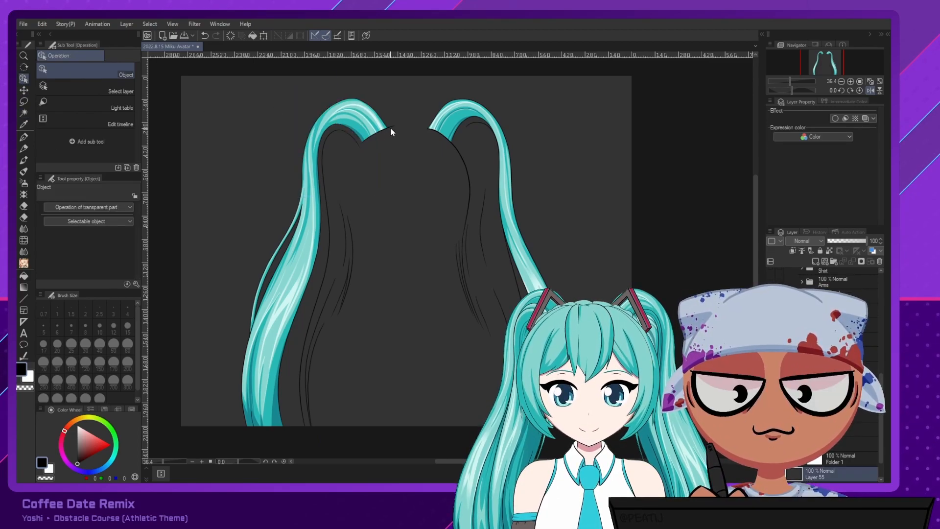
click(833, 352)
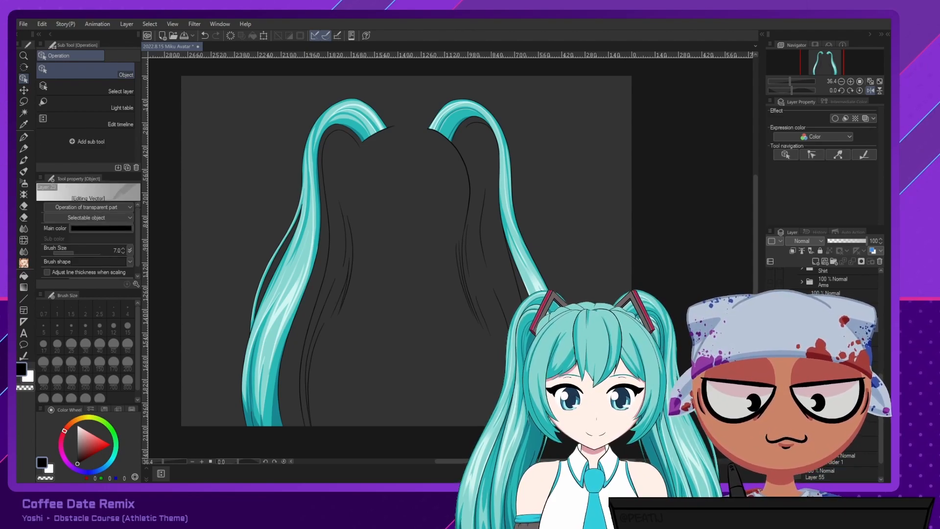
Check the ponytail layers' visibility and select the Layer 29 Copy line art together with its neighbouring layer.
click(771, 353)
click(770, 353)
click(838, 339)
click(806, 339)
click(806, 340)
click(837, 354)
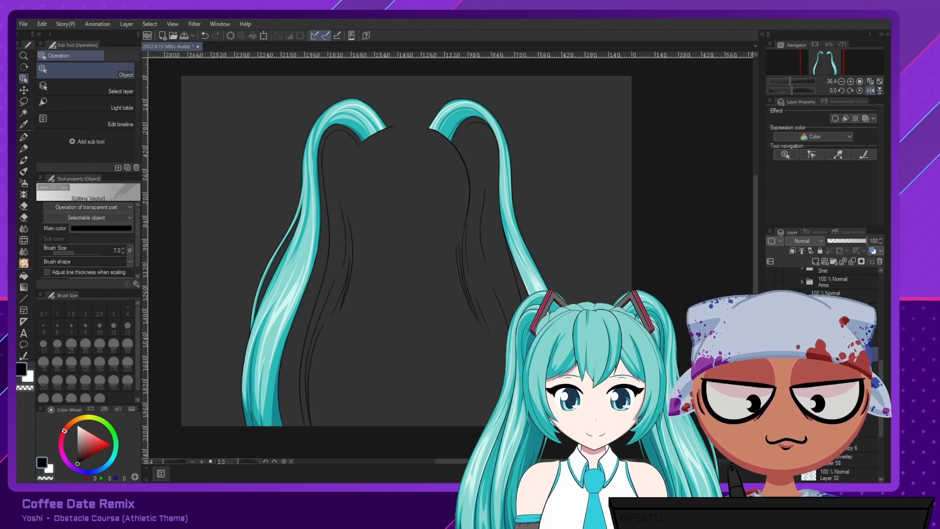
shift+click(837, 368)
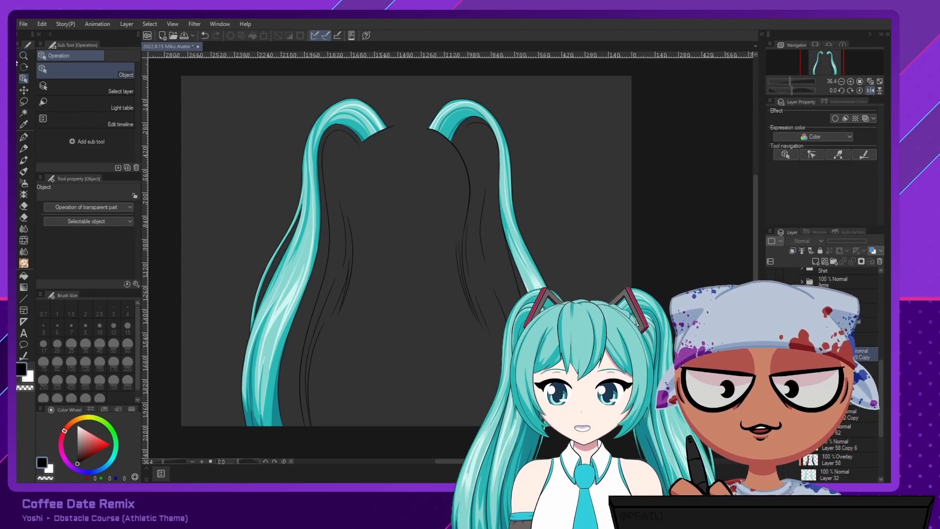
Delete the vector outlines around the first ponytail's outer strand from the line art meant for the inner part.
click(374, 113)
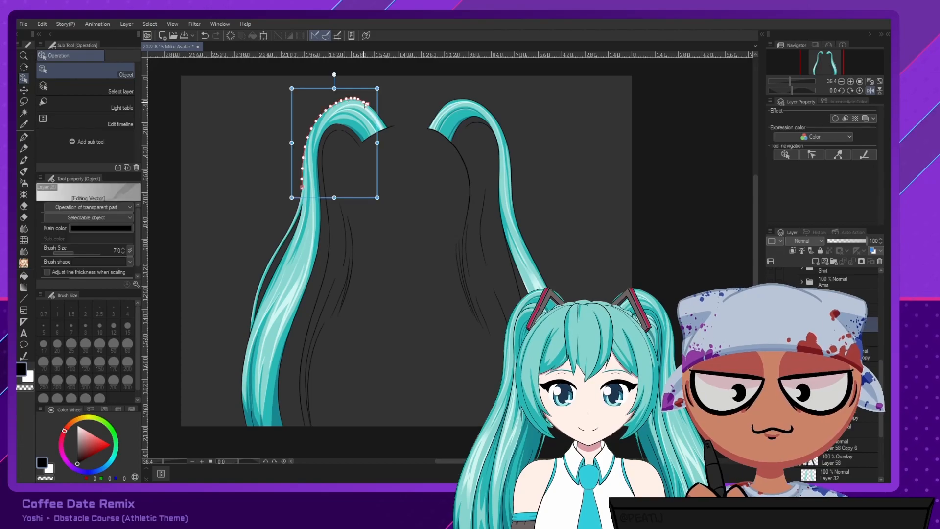
key(Delete)
click(375, 112)
key(Delete)
scroll(362, 96, up, 4)
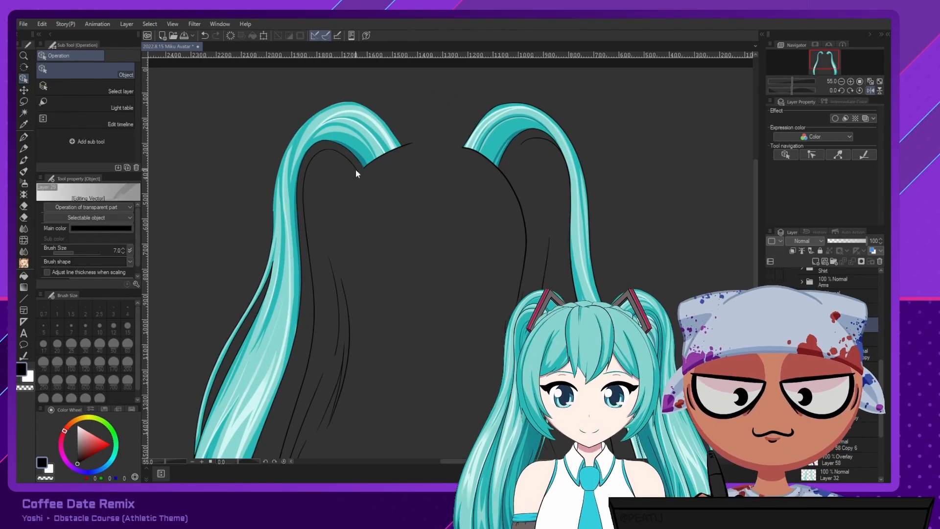
click(272, 254)
scroll(271, 295, down, 3)
scroll(272, 295, up, 2)
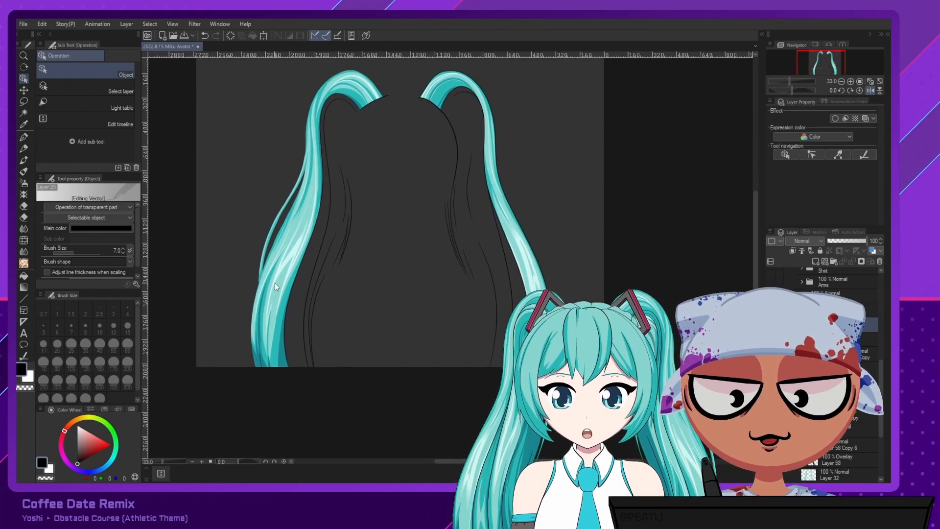
click(252, 385)
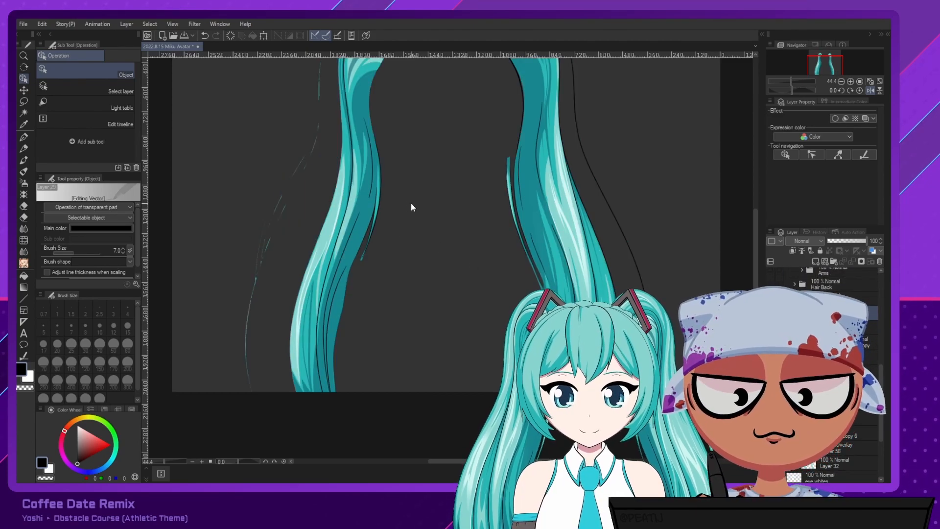
Delete the ponytails' base lines and the second ponytail's outer outline, undoing the accidental move of the dark background.
drag(397, 212, 338, 243)
drag(357, 196, 283, 270)
click(283, 140)
key(Delete)
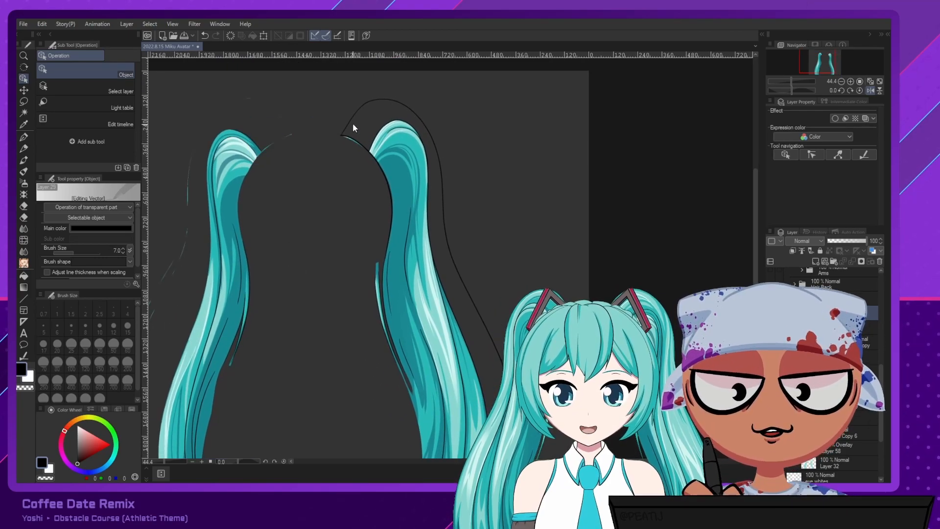
click(356, 141)
key(Delete)
click(415, 112)
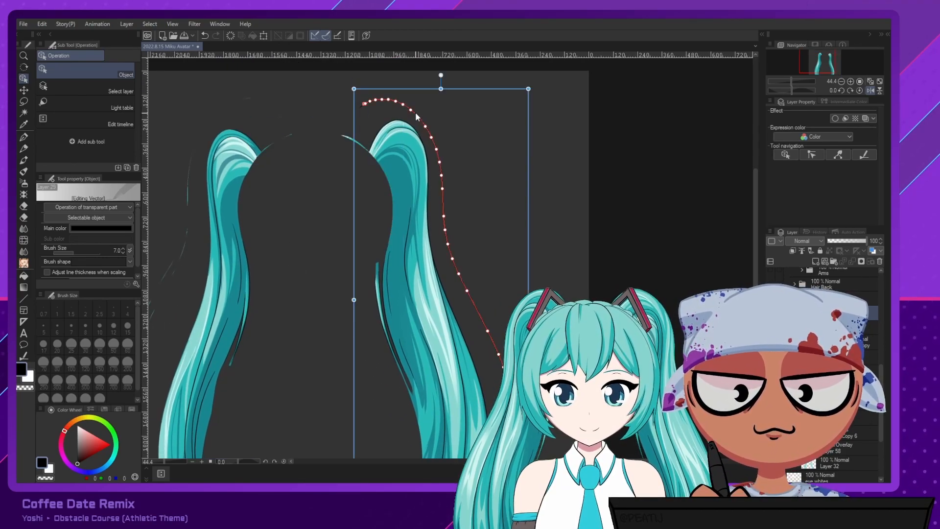
key(Delete)
drag(533, 278, 511, 200)
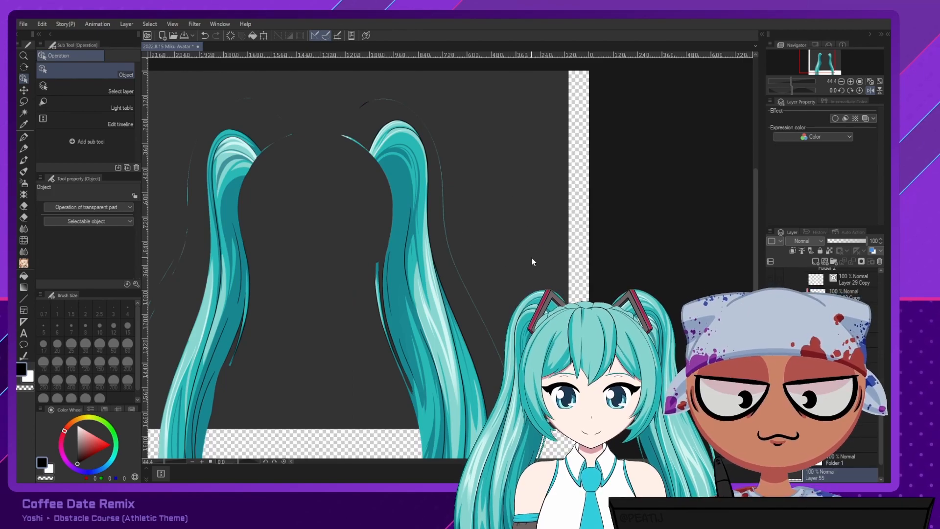
key(ctrl+z)
mouse_move(543, 443)
mouse_down()
mouse_move(553, 376)
mouse_move(520, 354)
mouse_up()
click(527, 367)
Lasso and delete the leftover remnants beside the first ponytail's outer edge and at its base.
scroll(532, 371, down, 3)
click(24, 103)
mouse_move(261, 332)
mouse_down()
mouse_move(287, 358)
mouse_move(325, 159)
mouse_move(220, 230)
mouse_up()
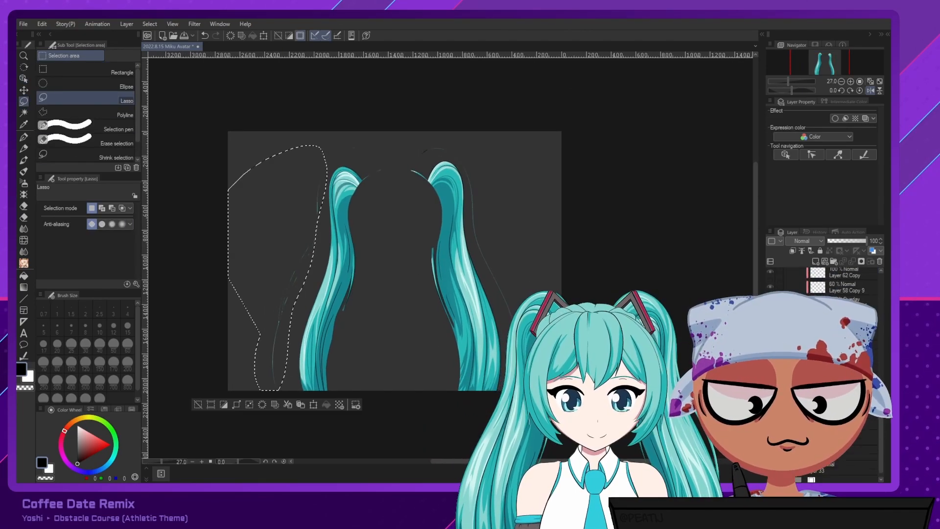
mouse_move(338, 126)
mouse_down()
mouse_move(370, 180)
mouse_move(394, 145)
mouse_up()
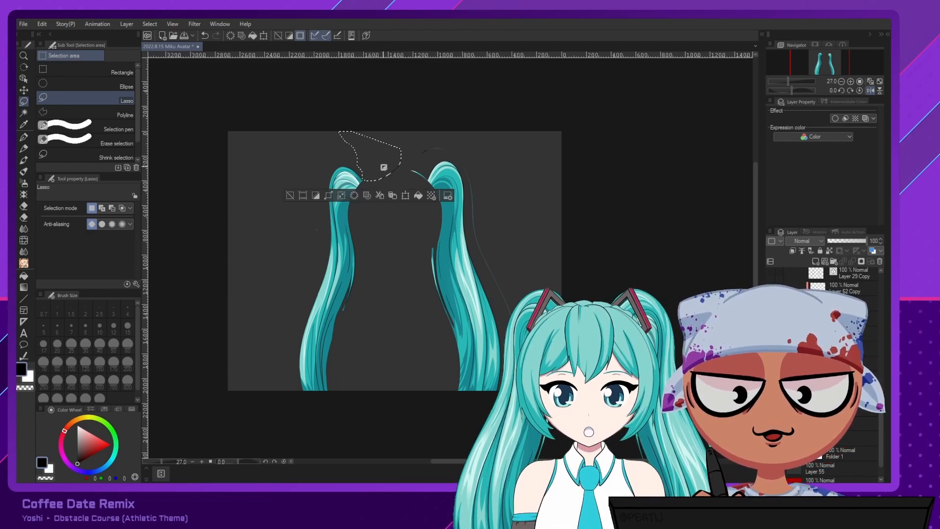
key(ctrl+d)
mouse_move(292, 198)
mouse_down()
mouse_move(327, 216)
mouse_move(316, 201)
mouse_up()
key(Delete)
key(ctrl+d)
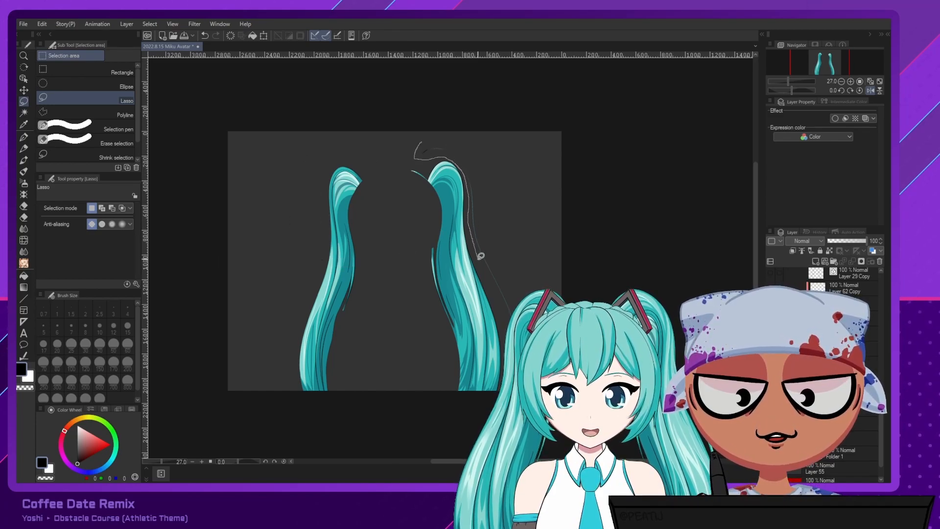
Lasso and delete the leftover remnants outside the second ponytail, at its base and above the first ponytail.
drag(568, 275, 466, 119)
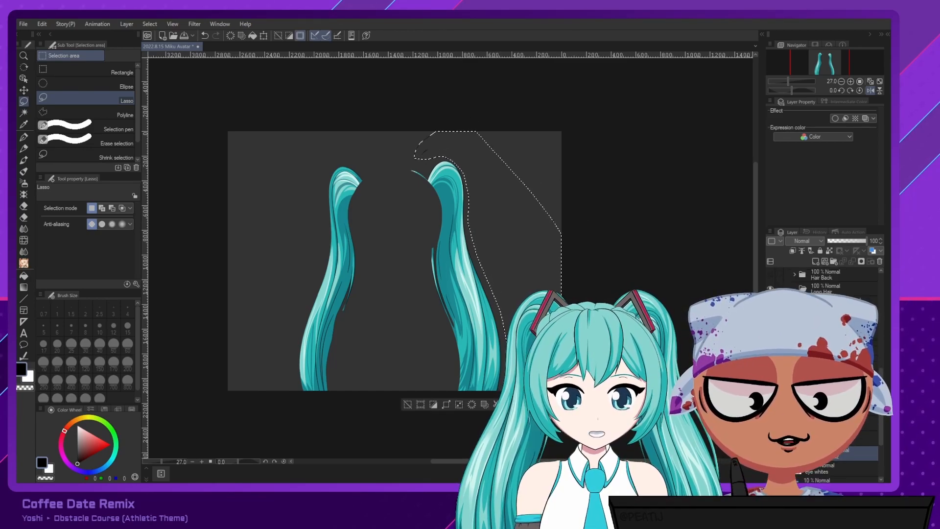
click(408, 404)
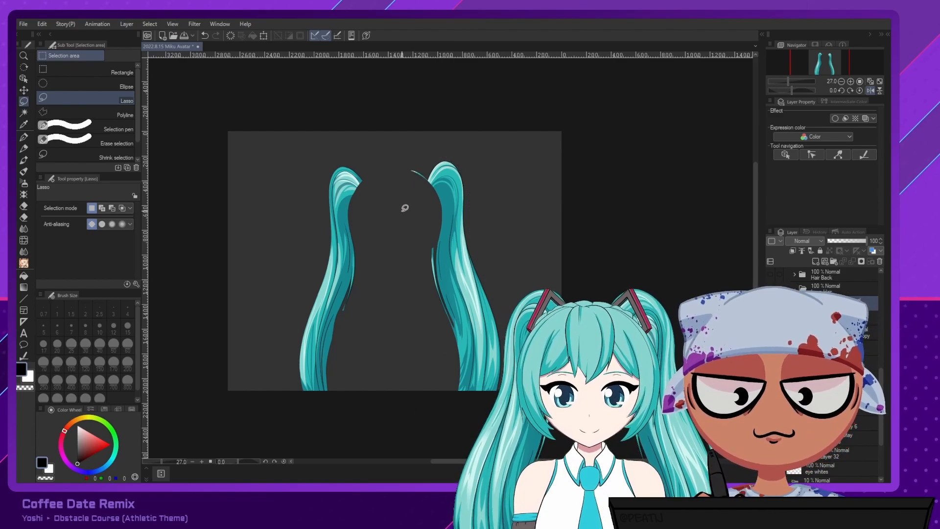
scroll(407, 203, up, 5)
mouse_move(452, 177)
mouse_down()
mouse_move(332, 191)
mouse_move(449, 192)
mouse_up()
click(842, 456)
key(Delete)
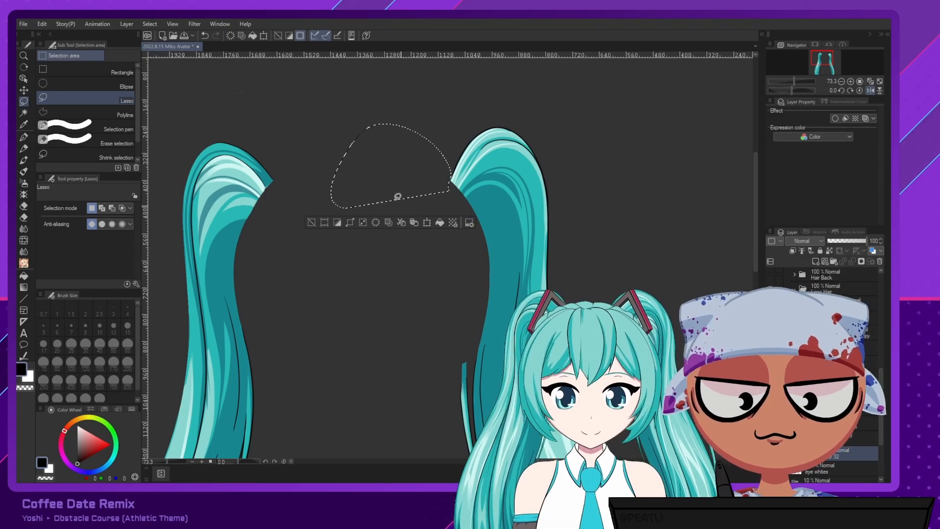
drag(240, 75, 268, 84)
key(Delete)
key(ctrl+d)
scroll(434, 152, down, 5)
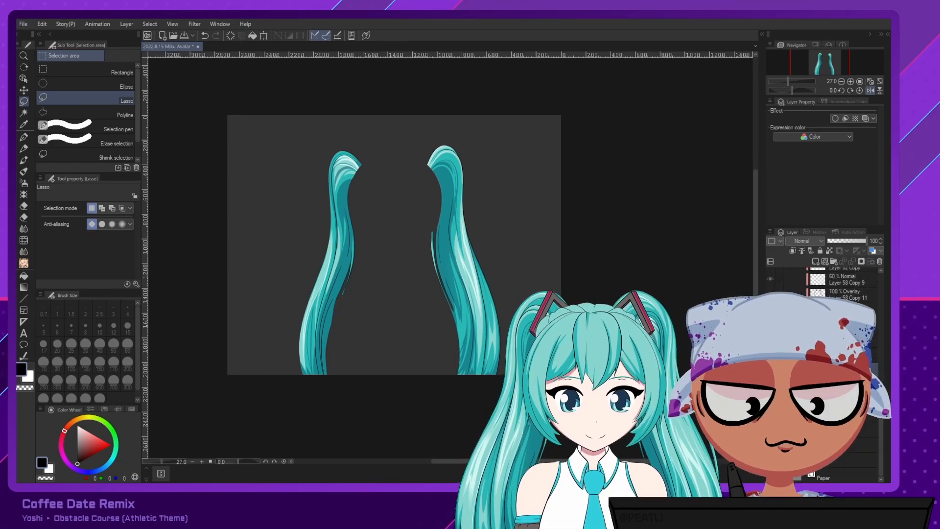
Hide the dark background and toggle the inner and outer ponytail parts' visibility to compare the two separated parts.
click(770, 475)
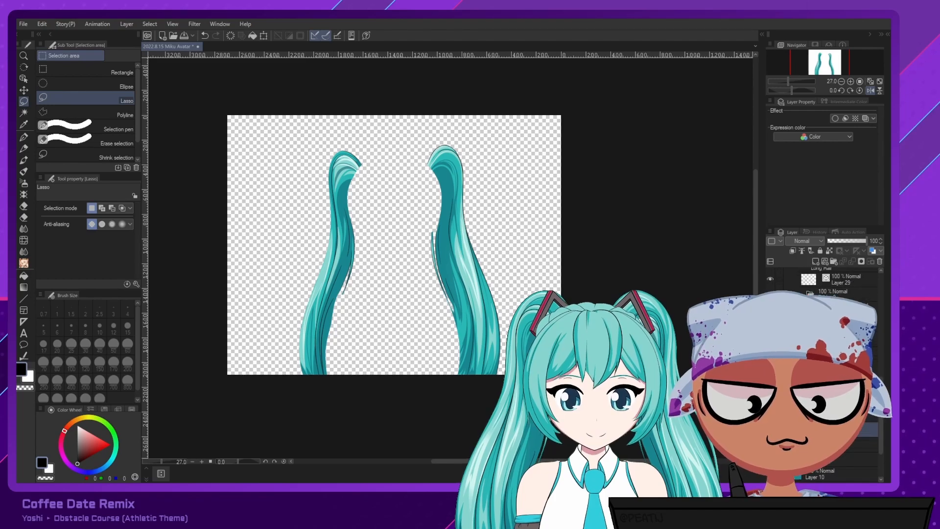
click(770, 429)
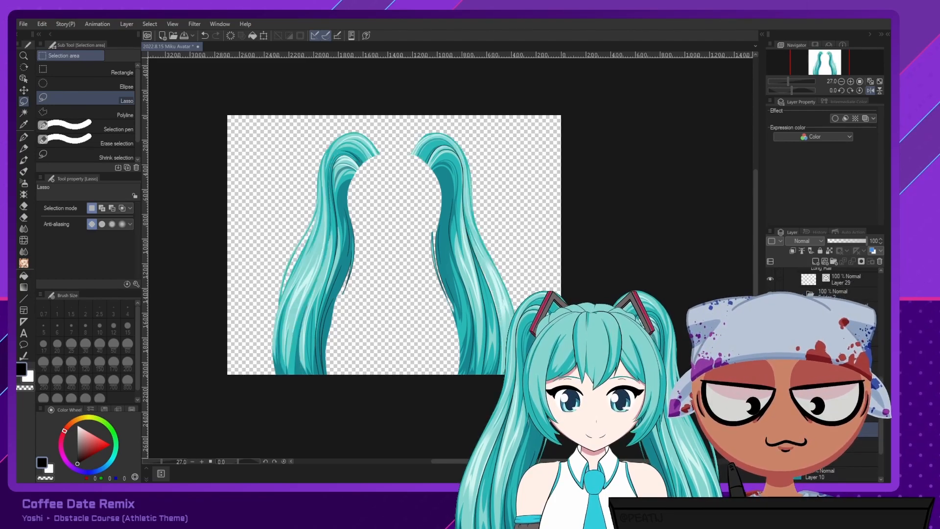
click(770, 429)
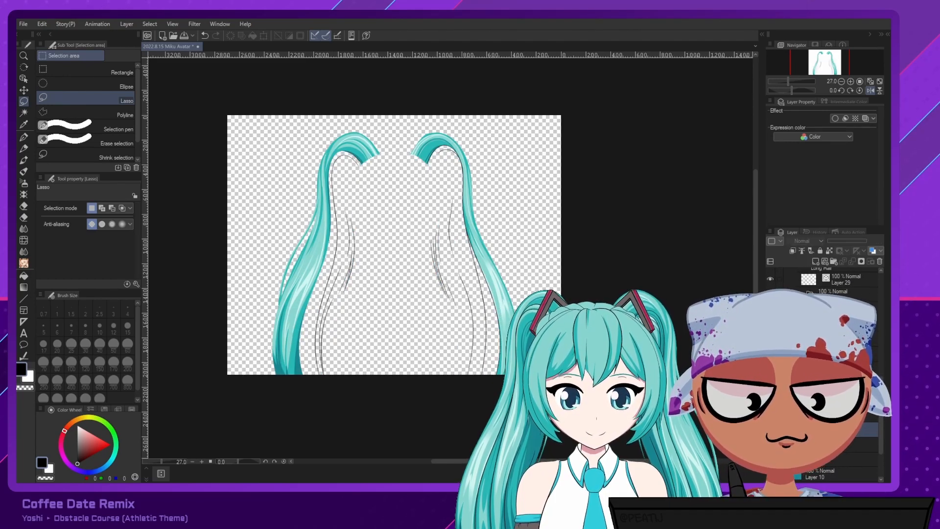
click(770, 414)
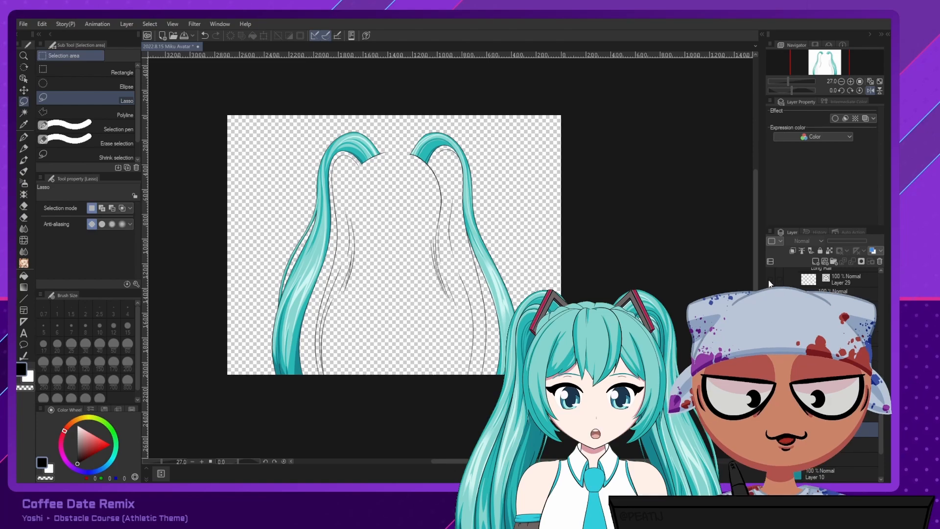
Show the dark background again and delete the leftover line below the first ponytail's base in the line art copy.
scroll(321, 162, up, 4)
scroll(822, 372, down, 3)
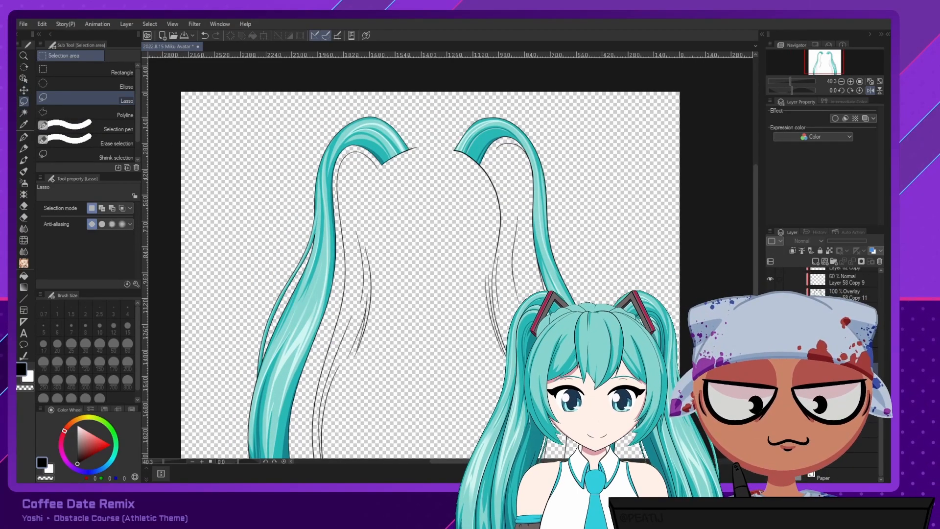
click(770, 475)
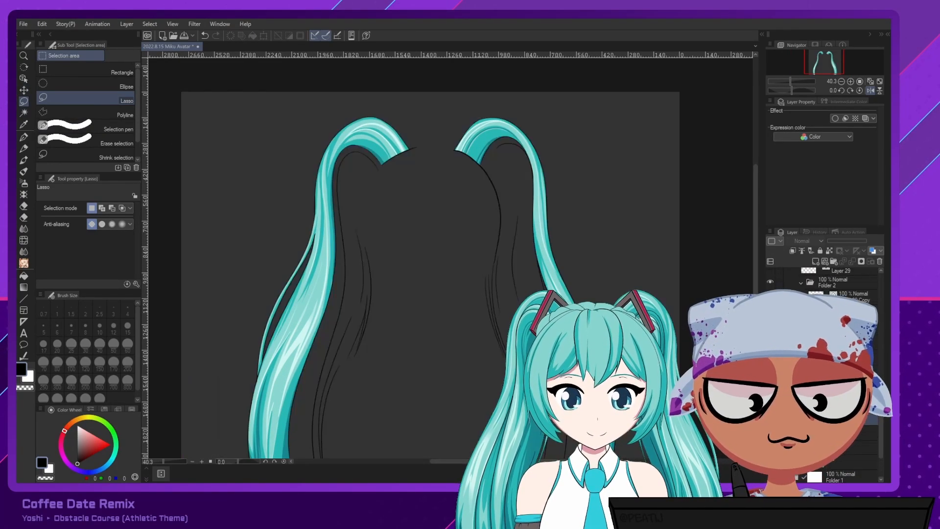
click(855, 297)
drag(379, 156, 362, 148)
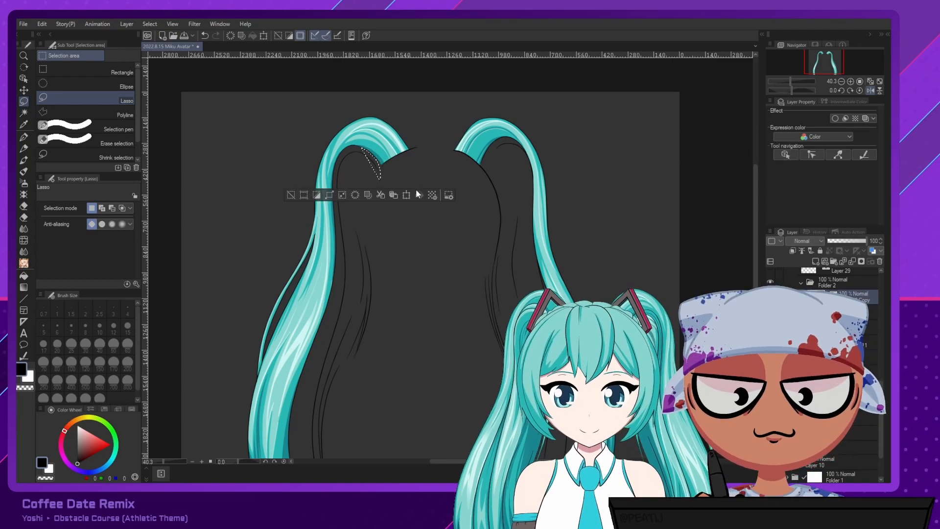
click(24, 79)
click(376, 162)
key(Delete)
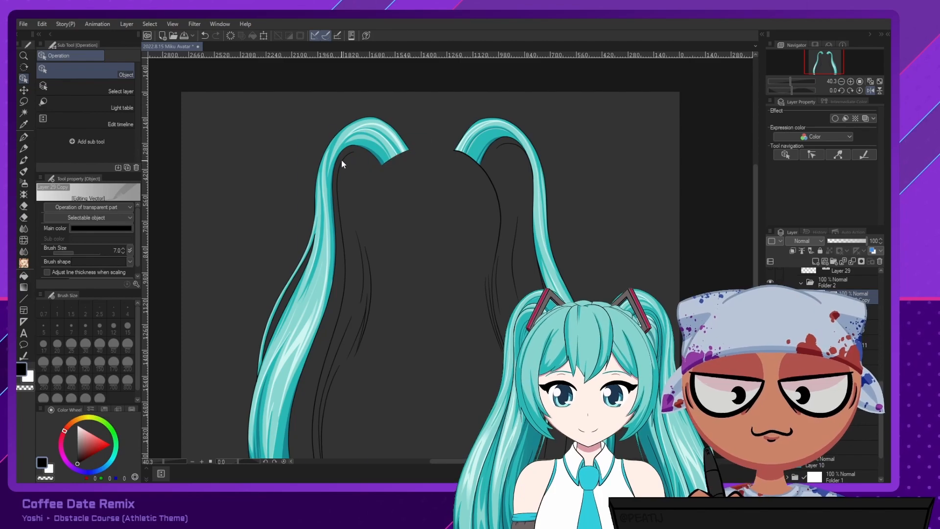
Delete the leftover strand lines beside the upper and middle part of the first ponytail.
click(351, 274)
key(Delete)
click(363, 327)
key(Delete)
click(344, 340)
key(Delete)
click(359, 306)
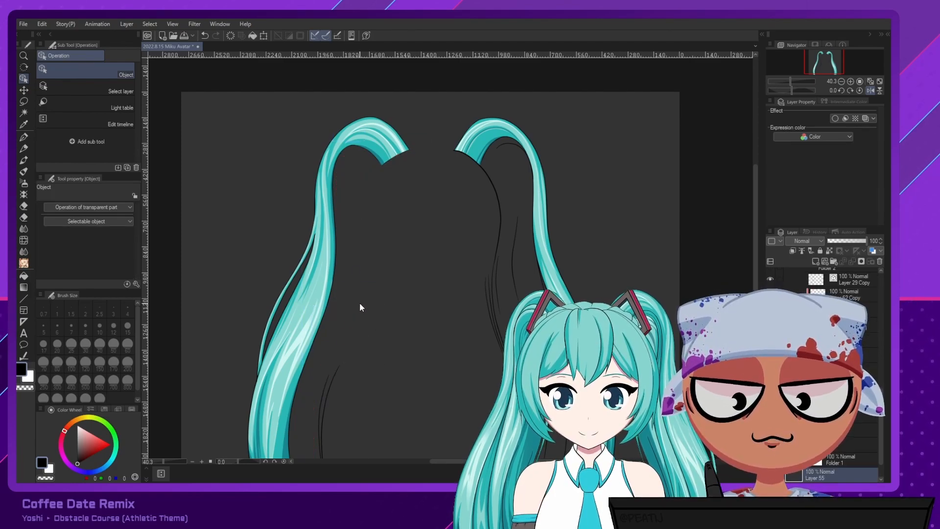
click(359, 302)
key(Delete)
Delete the remaining short strand lines beside the lower part of the first ponytail.
scroll(358, 302, up, 3)
scroll(339, 395, down, 3)
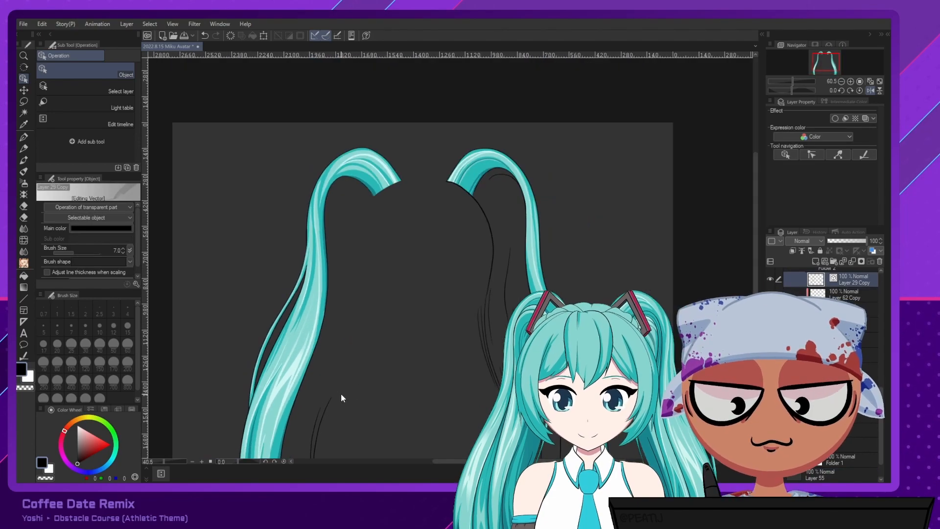
drag(317, 429, 316, 312)
scroll(316, 314, up, 3)
click(315, 336)
key(Delete)
click(320, 336)
key(Delete)
Delete the leftover outline and strand lines beside the upper part of the second ponytail.
drag(526, 179, 312, 252)
click(331, 246)
key(Delete)
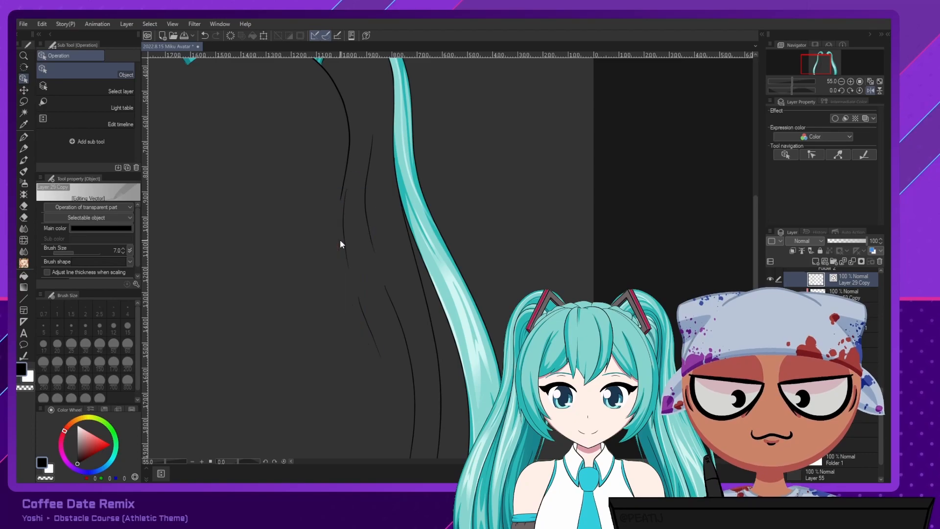
click(341, 205)
key(Delete)
click(364, 180)
key(Delete)
scroll(368, 199, down, 3)
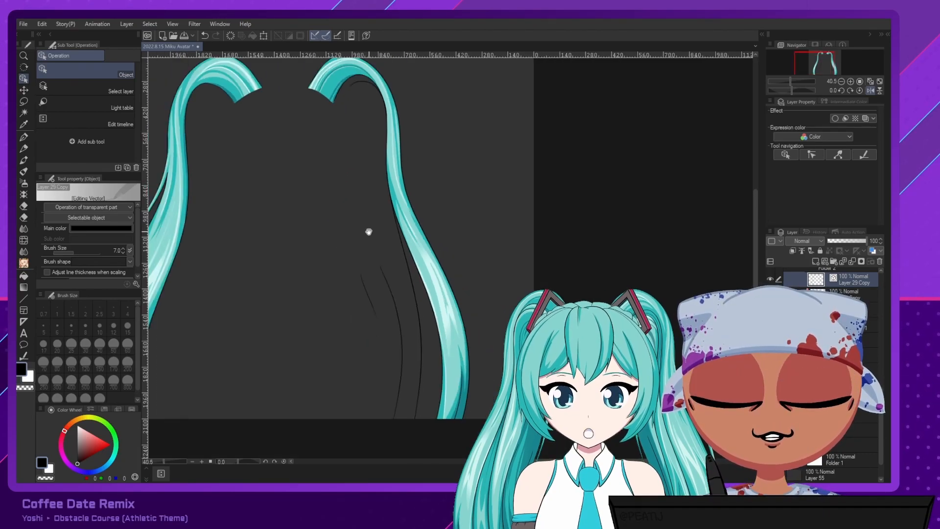
click(356, 82)
key(Delete)
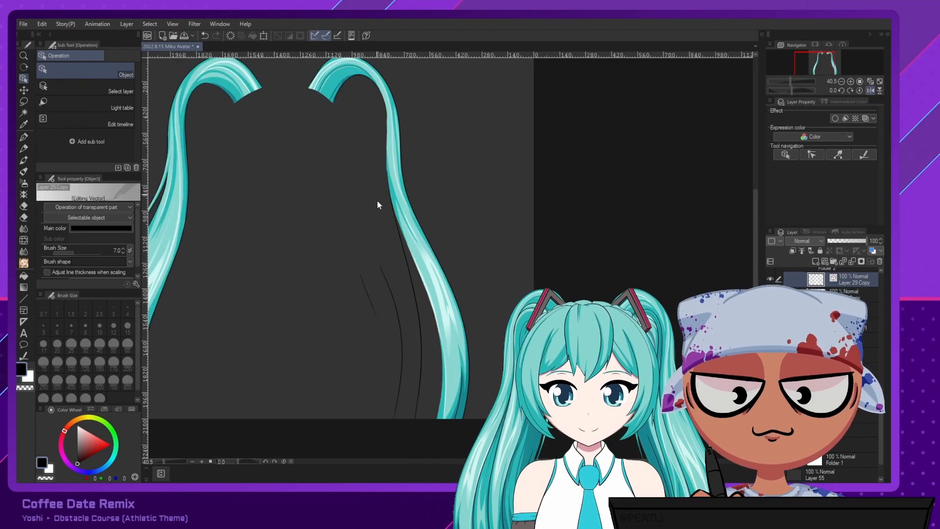
key(ctrl+z)
Delete the remaining leftover strand lines beside the lower part of the second ponytail.
click(392, 293)
key(Delete)
click(413, 292)
key(Delete)
scroll(366, 296, down, 3)
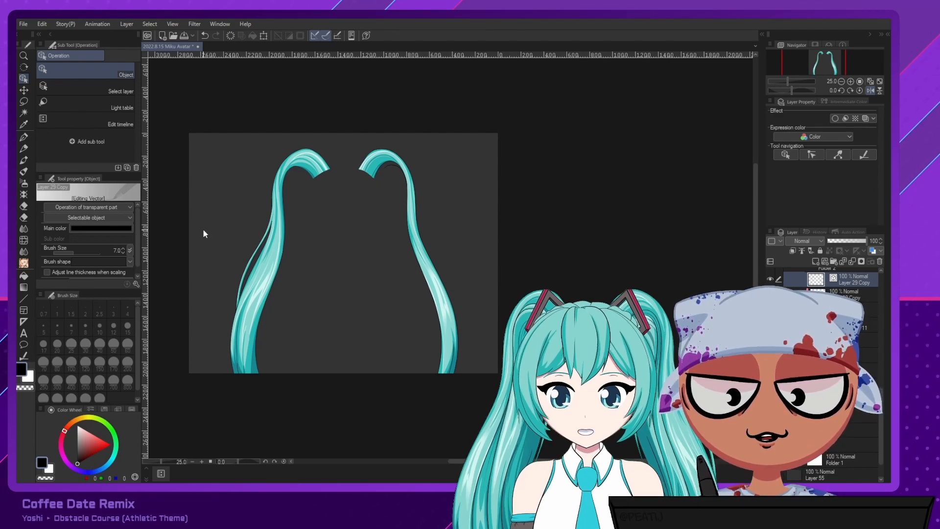
Sample the flat light teal with shading and highlights hidden, then extend the first ponytail's colour inward using the G-pen at size 80.
scroll(242, 262, up, 1)
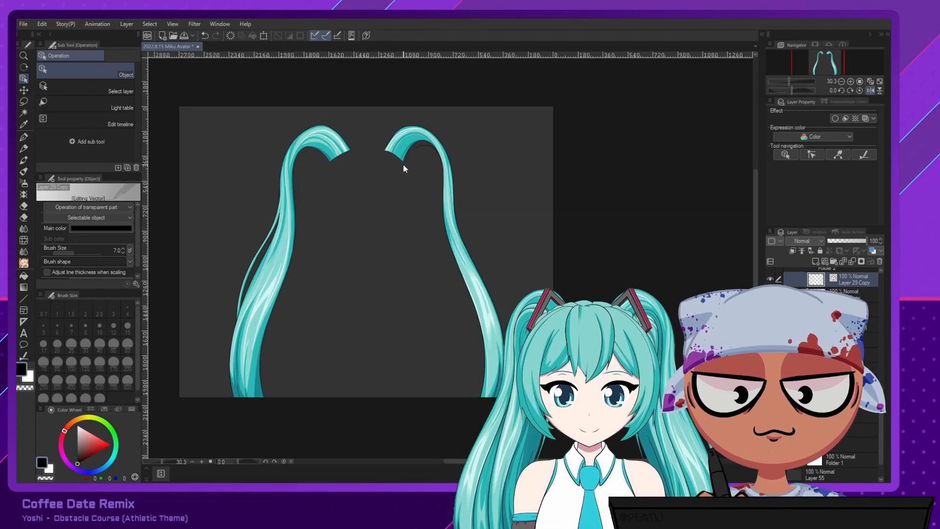
click(24, 137)
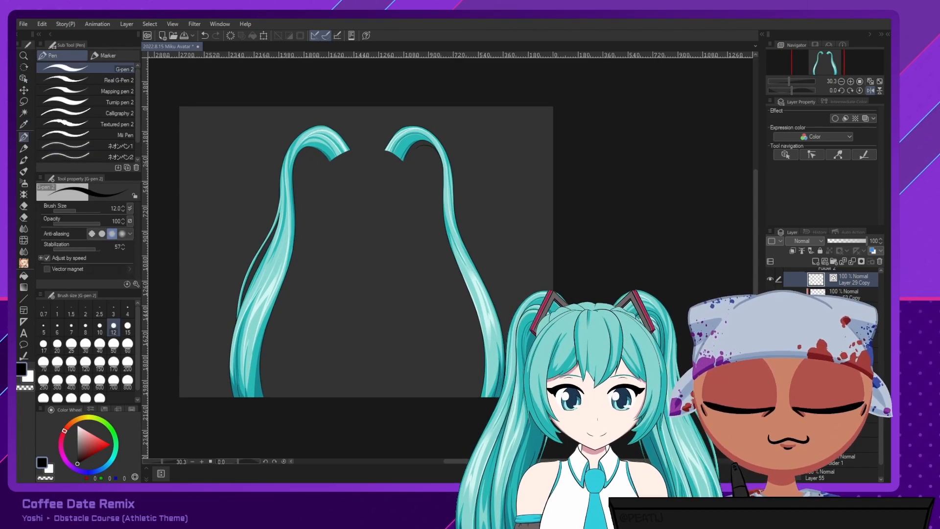
click(849, 340)
click(770, 324)
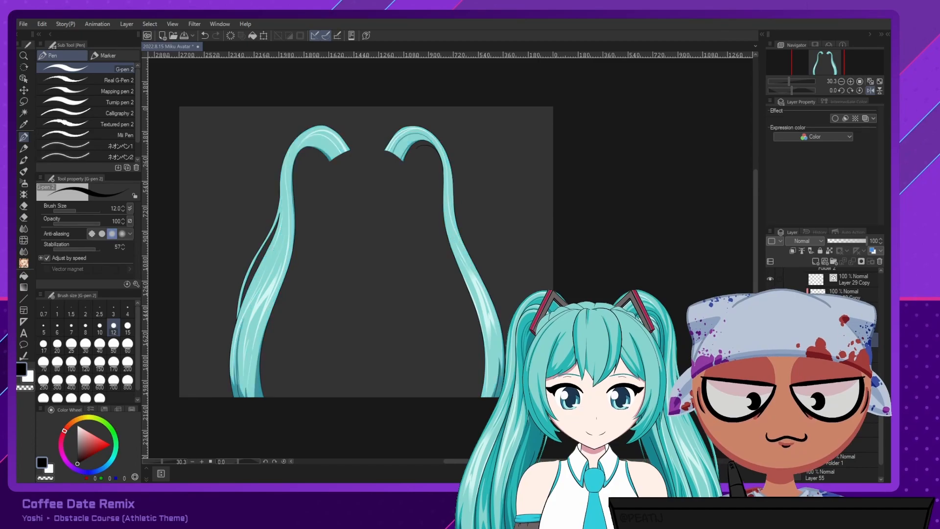
click(770, 309)
alt+click(451, 195)
click(770, 325)
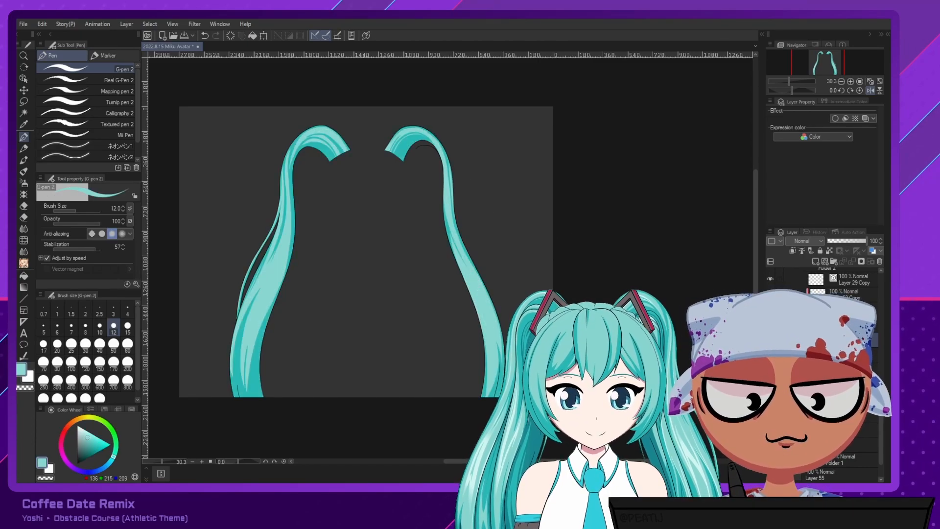
click(770, 310)
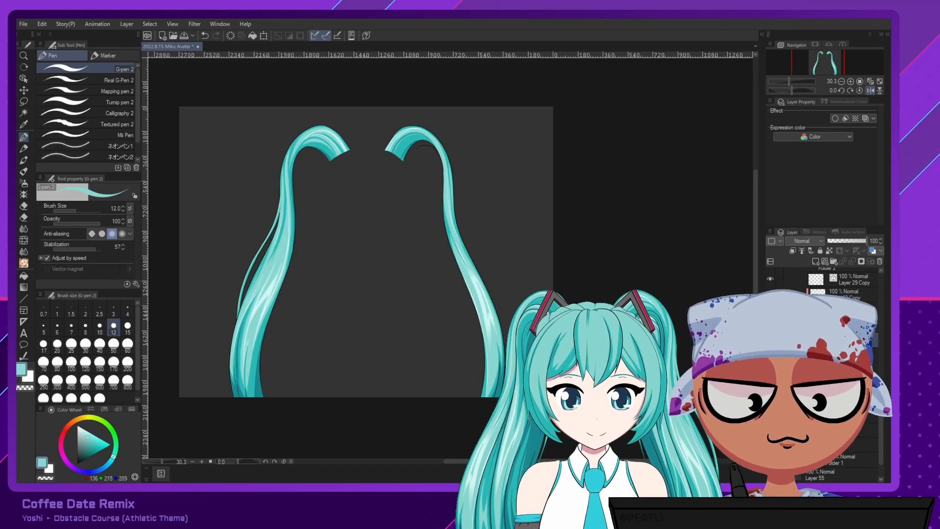
click(57, 363)
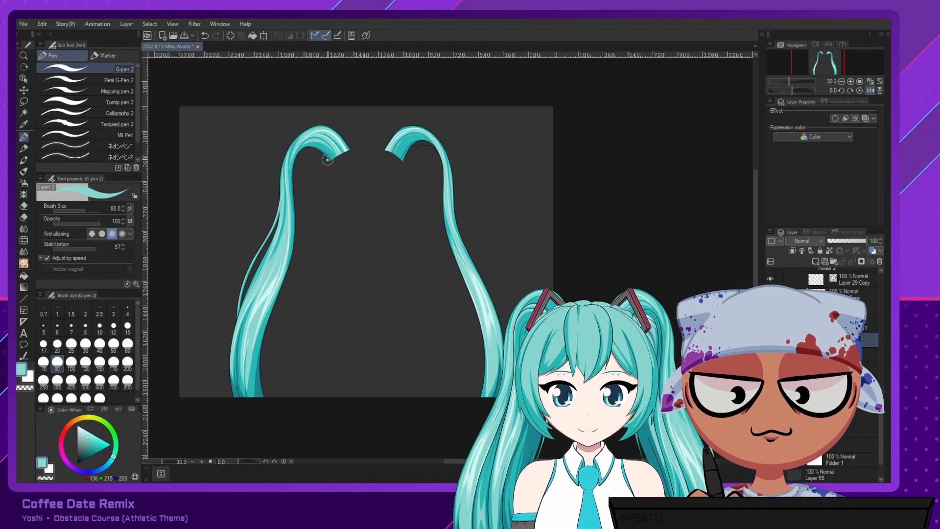
mouse_move(294, 166)
mouse_down()
mouse_move(290, 265)
mouse_move(257, 380)
mouse_move(263, 398)
mouse_up()
drag(298, 175, 280, 441)
Mirror the canvas view, extend the second ponytail's inner edge with the same light teal, undoing one stroke, and restore the view.
key(h)
drag(465, 227, 383, 233)
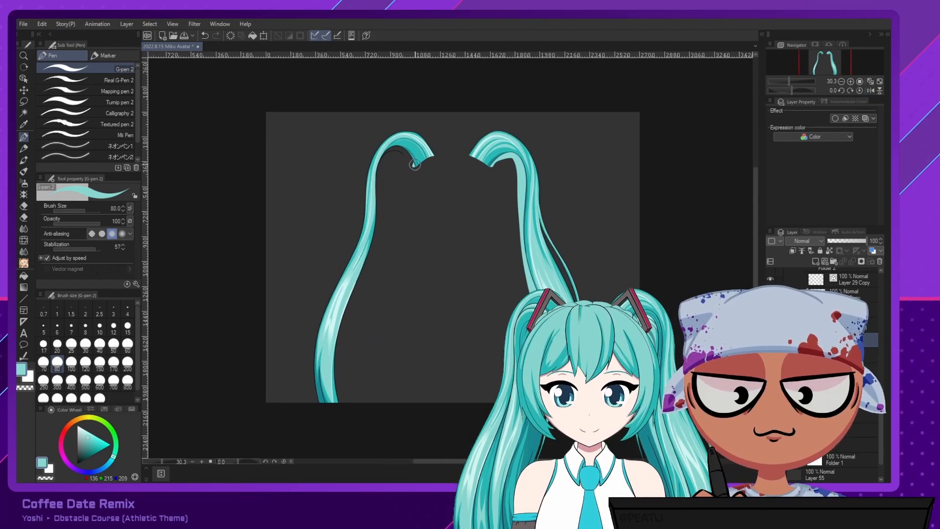
mouse_move(408, 158)
mouse_down()
mouse_move(380, 167)
mouse_move(367, 263)
mouse_move(340, 338)
mouse_move(342, 438)
mouse_up()
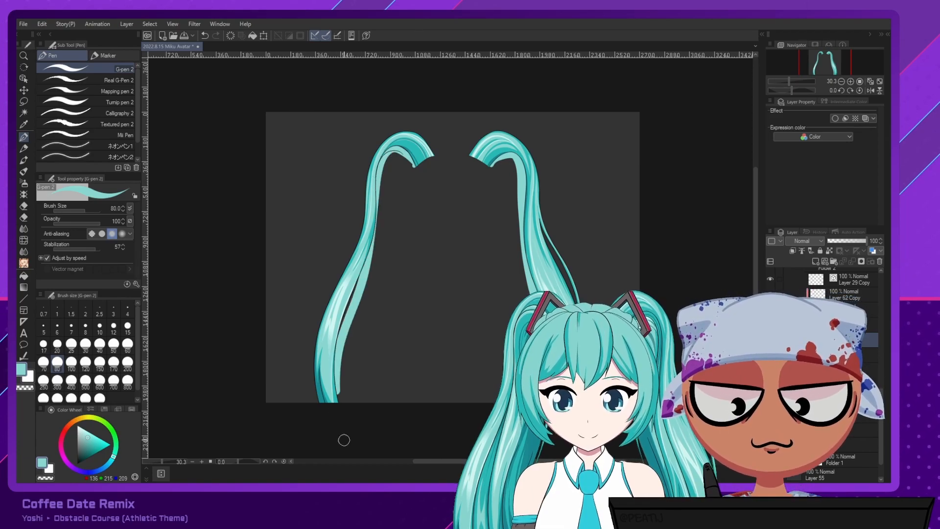
mouse_move(401, 148)
mouse_down()
mouse_move(360, 309)
mouse_move(383, 164)
mouse_move(348, 340)
mouse_up()
key(ctrl+z)
mouse_move(378, 208)
mouse_down()
mouse_move(356, 293)
mouse_move(345, 427)
mouse_move(354, 446)
mouse_up()
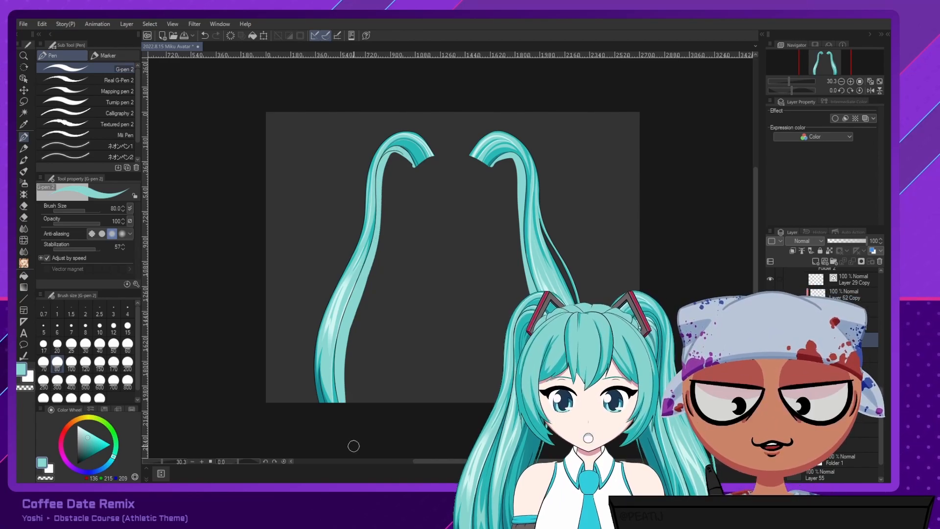
key(h)
Export the extended ponytails with the dark background hidden, and show the background again.
scroll(832, 367, down, 2)
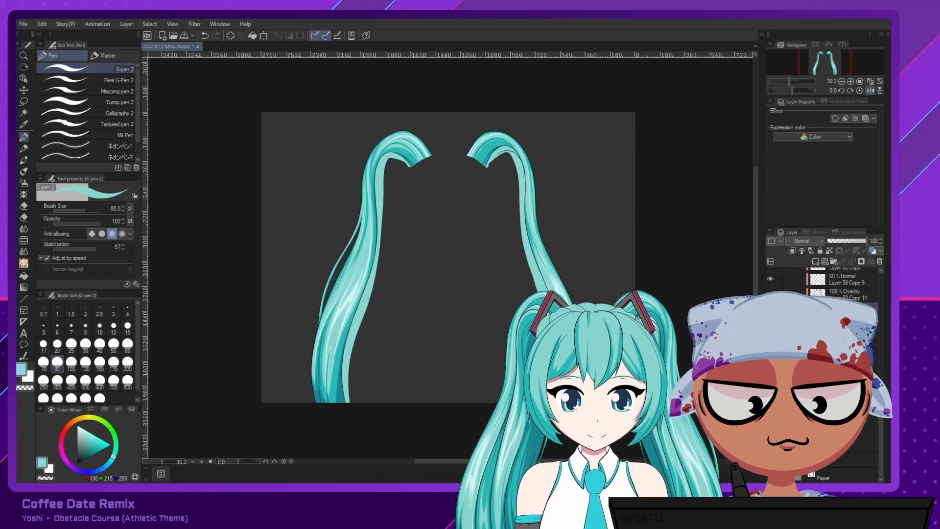
click(770, 474)
click(24, 24)
click(216, 162)
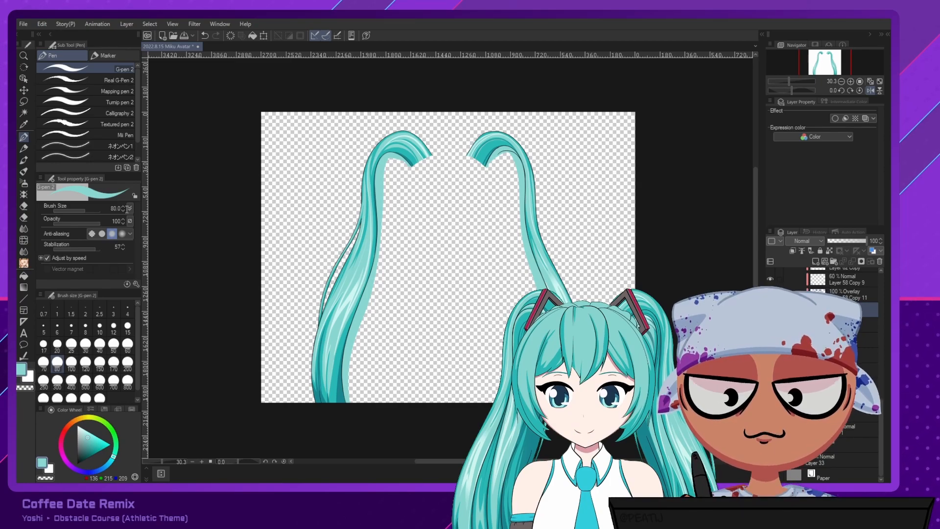
click(770, 474)
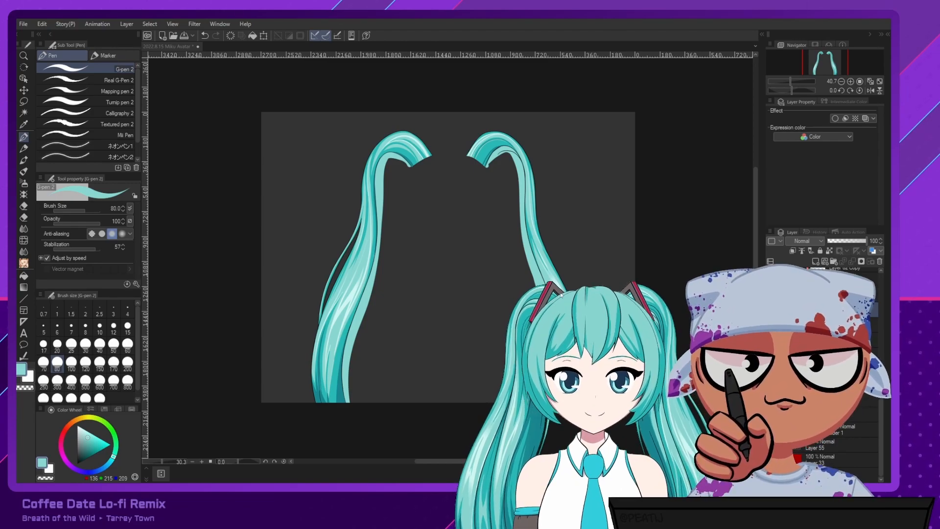
mouse_move(567, 340)
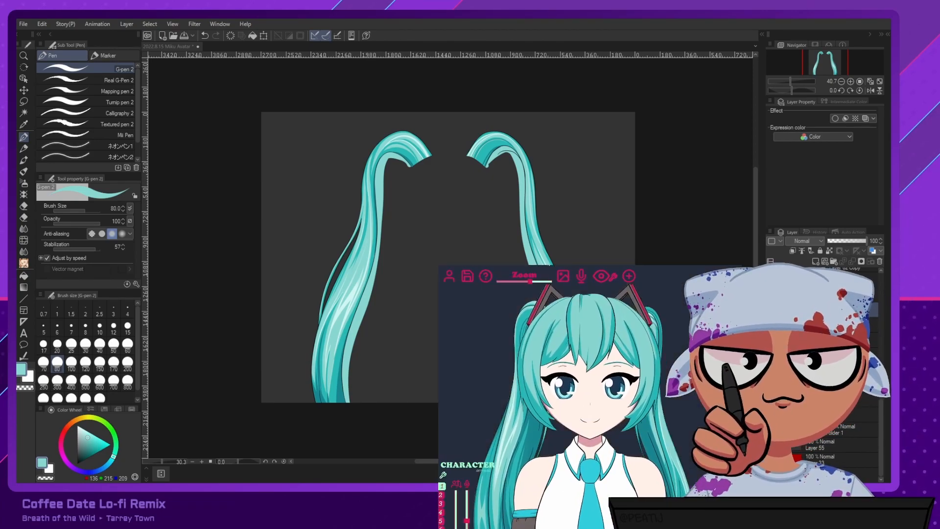
click(629, 276)
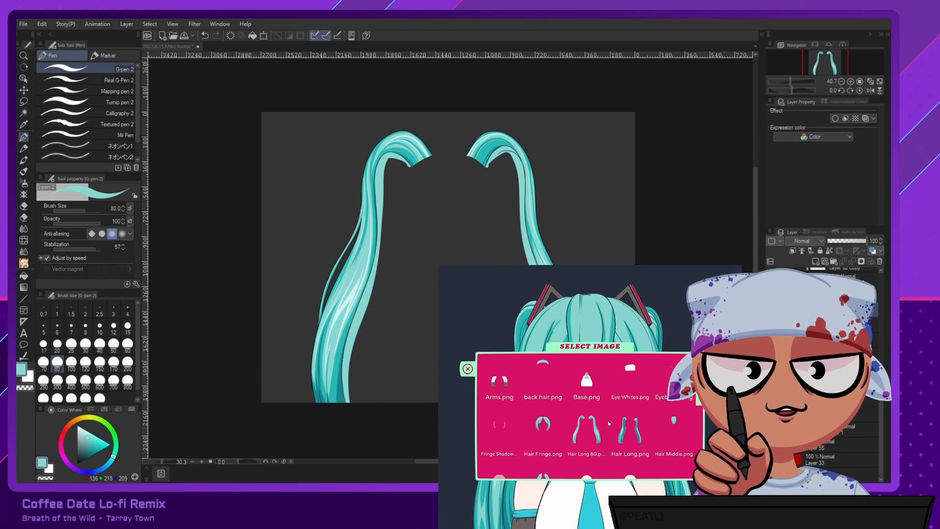
scroll(608, 423, down, 1)
click(593, 384)
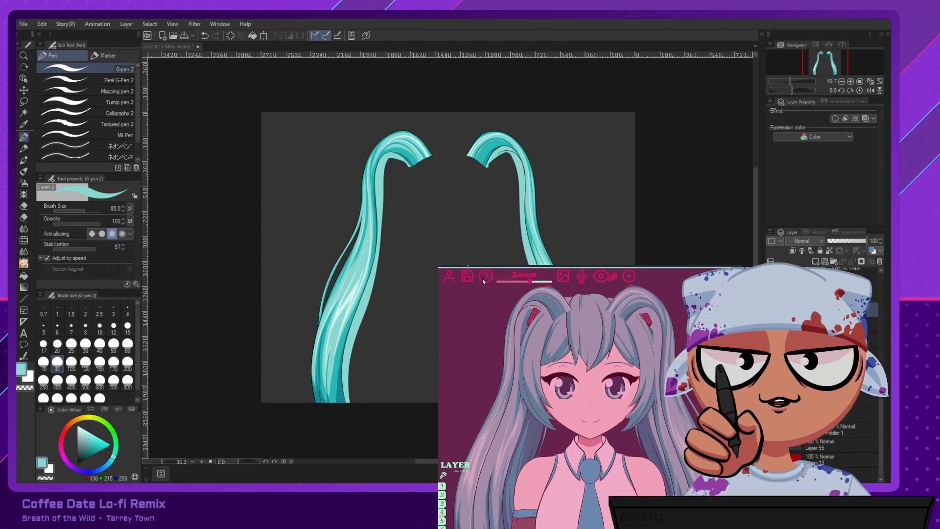
click(709, 272)
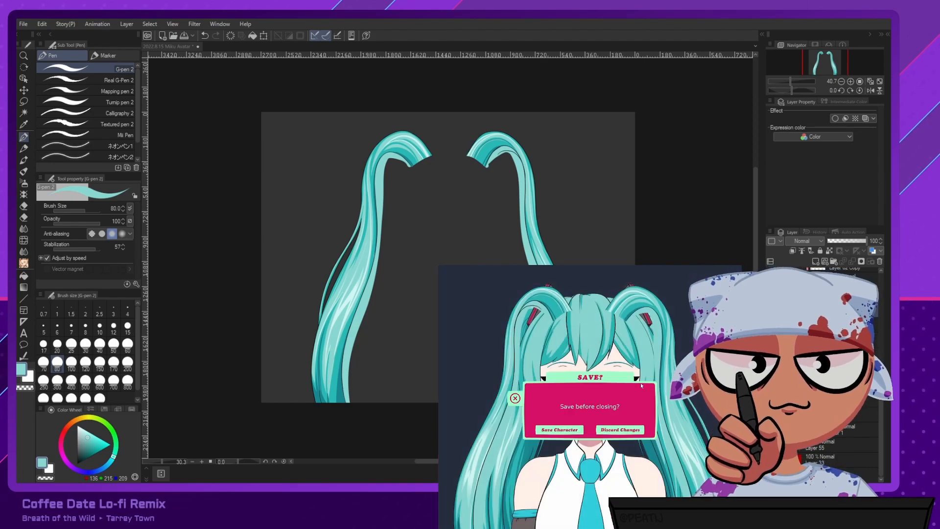
click(620, 430)
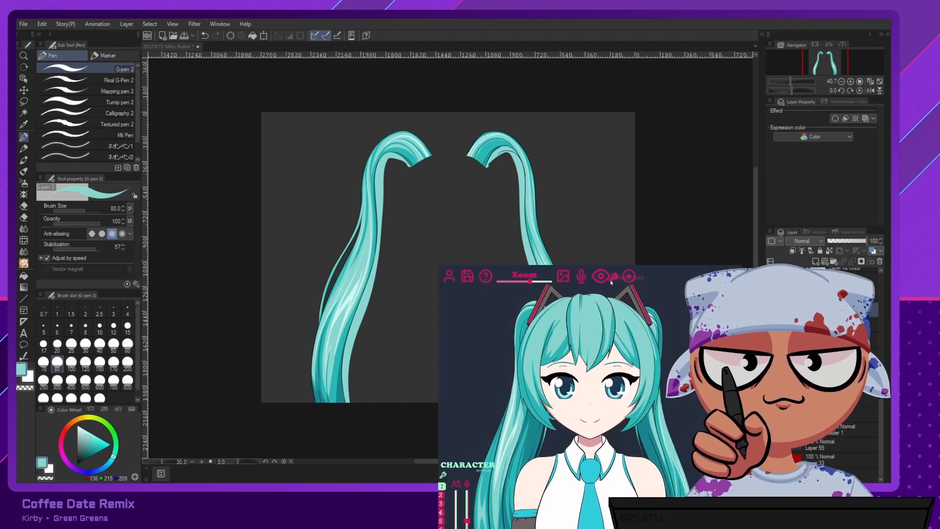
In the avatar app, add Hair Longer.png to the Miku character and adjust the zoom.
click(619, 284)
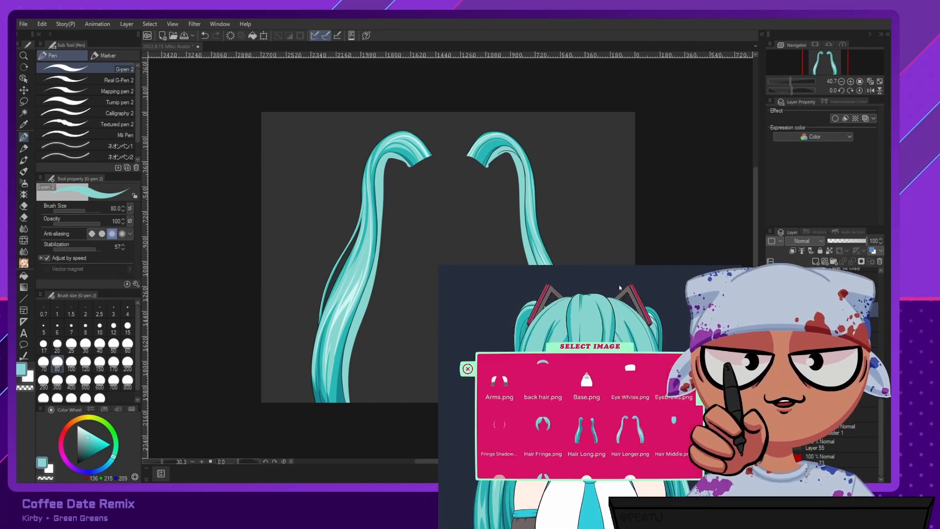
click(638, 444)
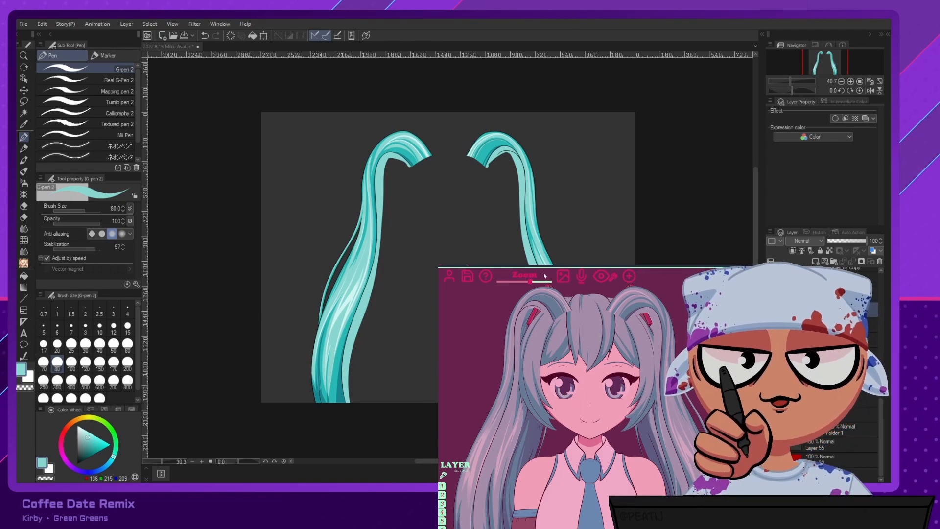
drag(528, 278, 534, 280)
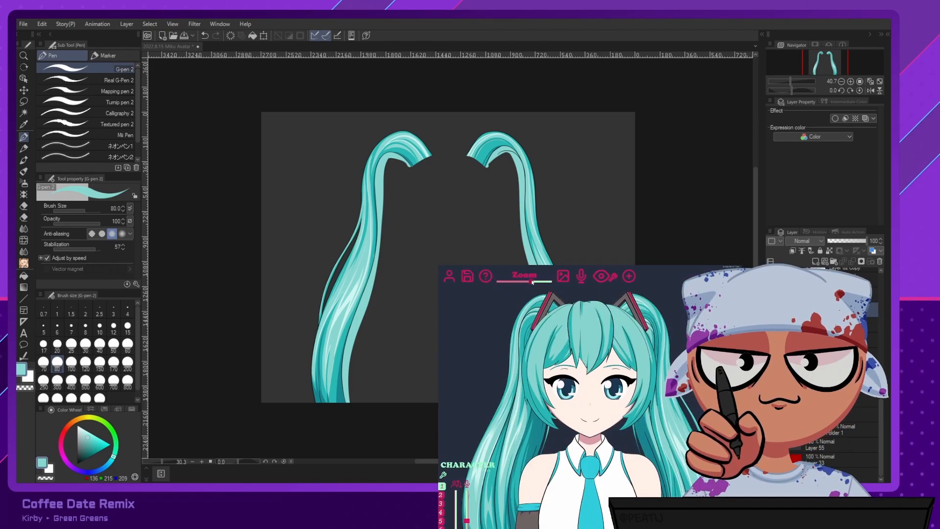
Set the avatar layer's look shape to tall oval and adjust its look distance.
click(590, 392)
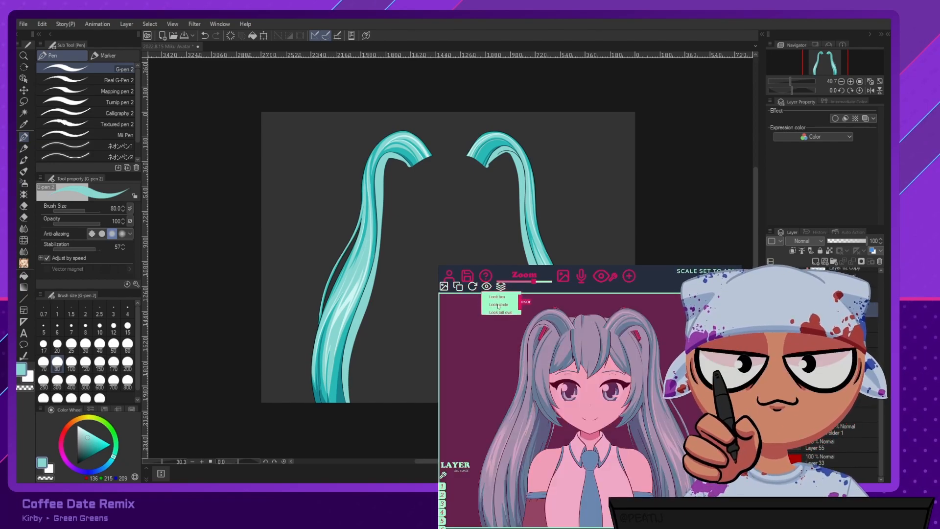
click(503, 304)
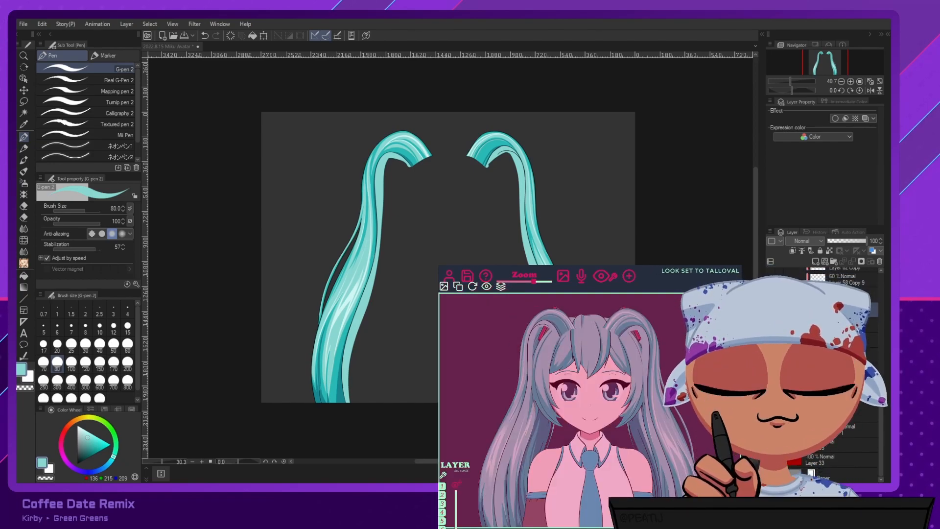
drag(455, 528, 456, 527)
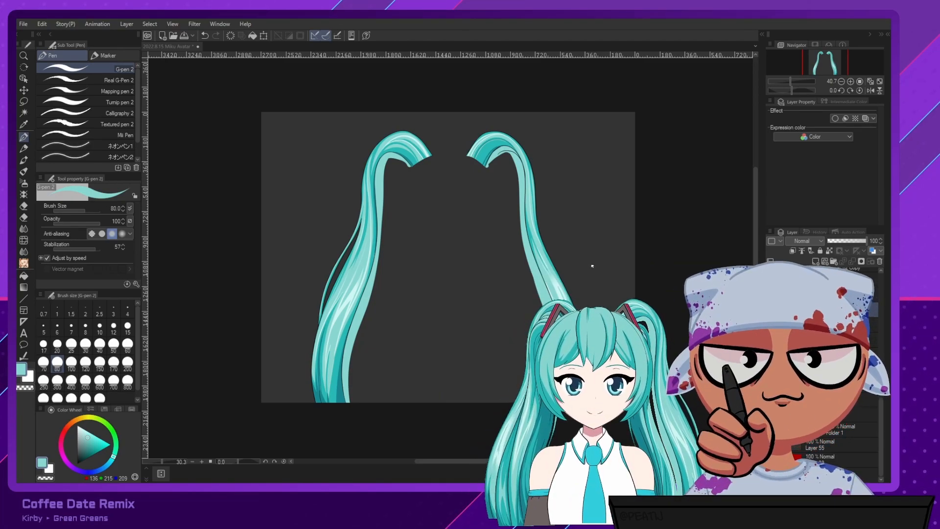
click(641, 429)
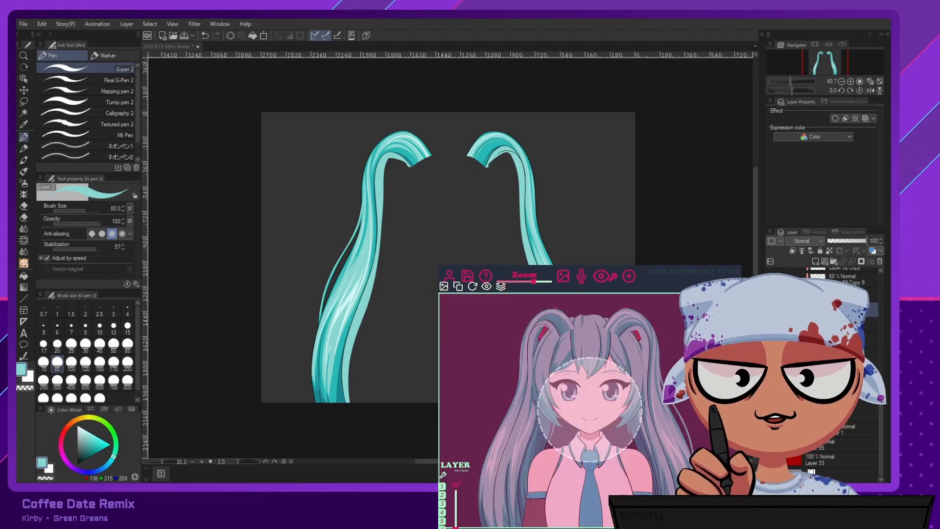
scroll(641, 429, down, 15)
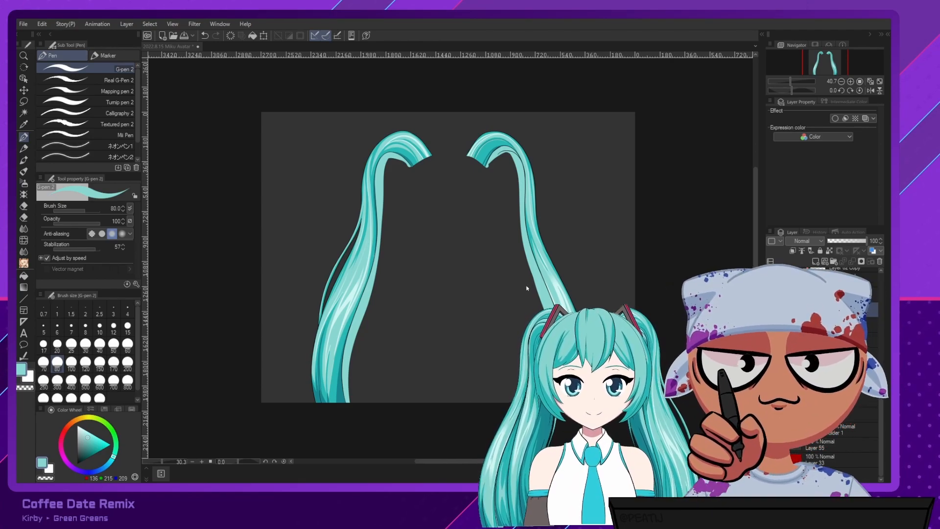
mouse_move(551, 276)
click(531, 363)
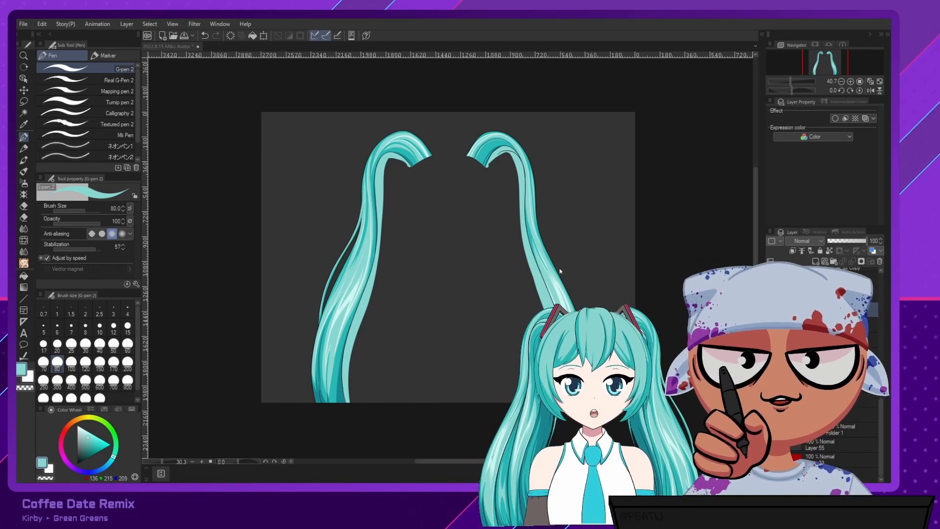
click(666, 462)
click(666, 462)
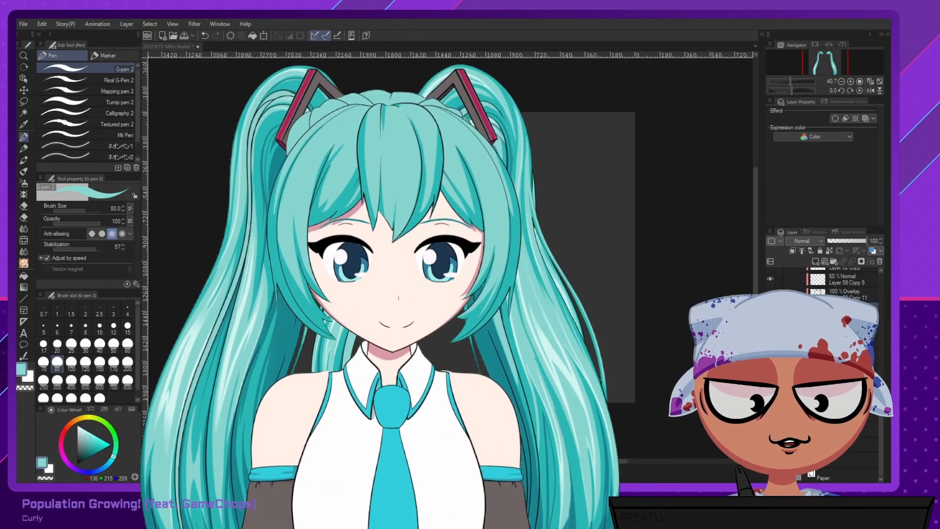
Hide the extended ponytails and bring up the avatar app to check the Miku character.
scroll(828, 372, up, 3)
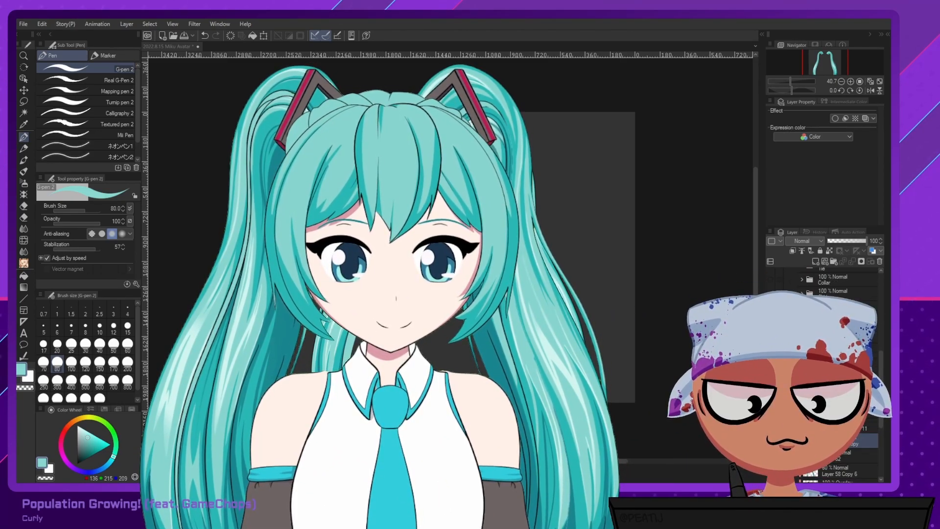
click(772, 338)
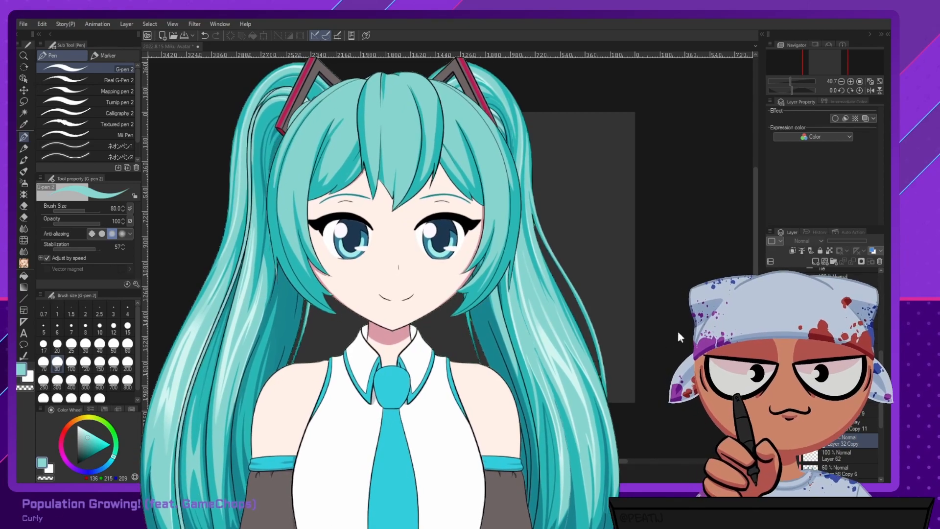
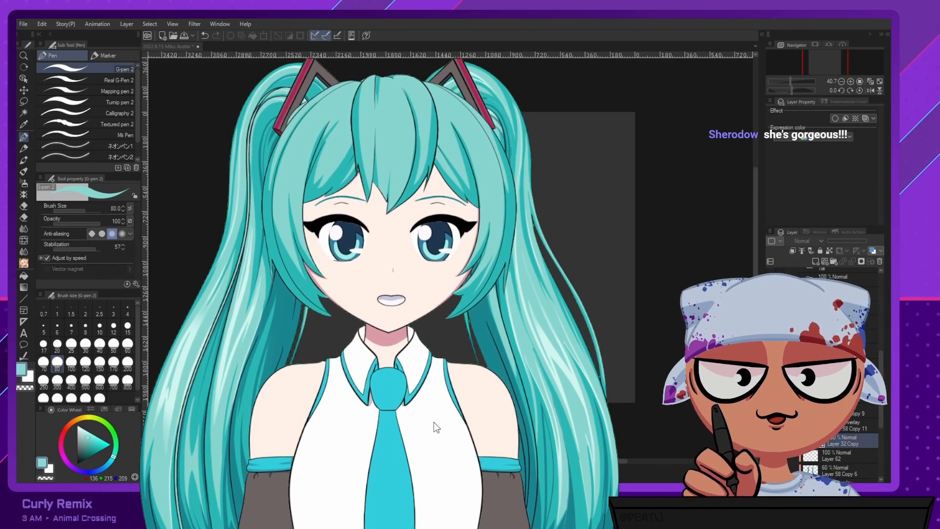
click(283, 4)
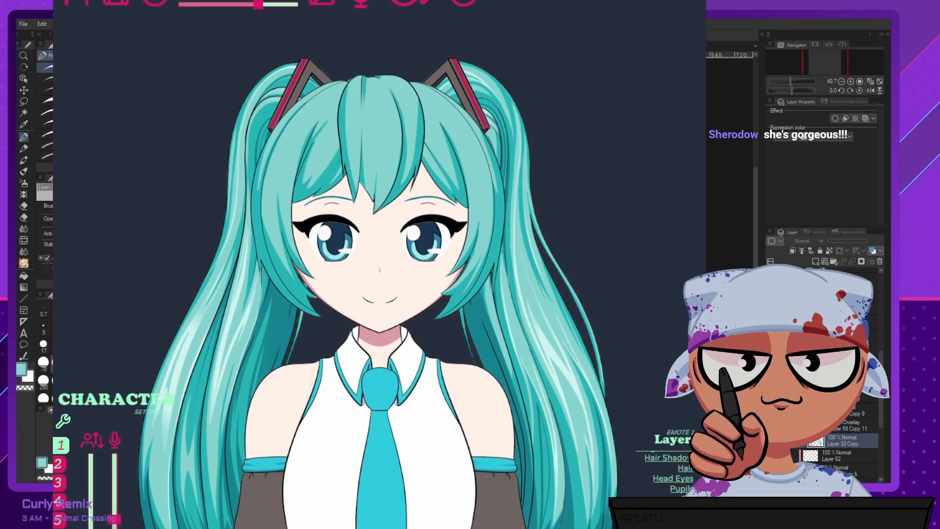
click(533, 21)
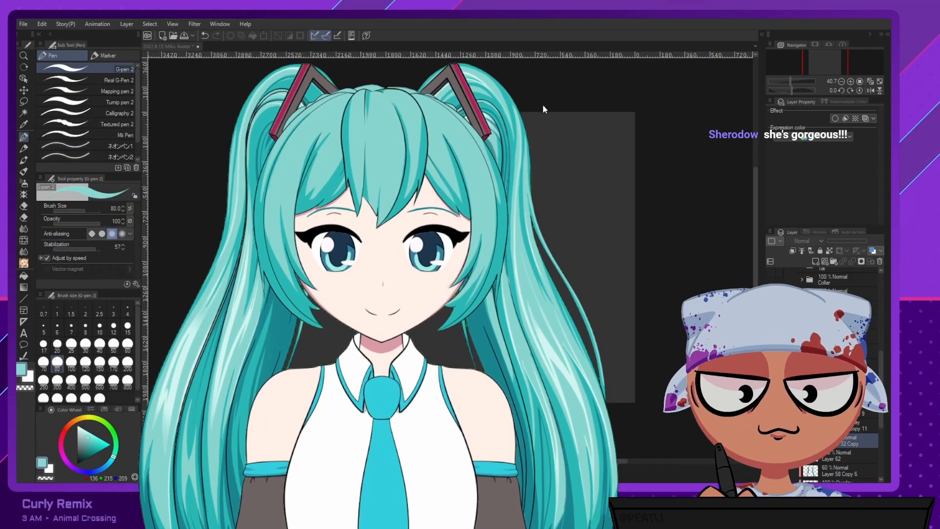
click(542, 115)
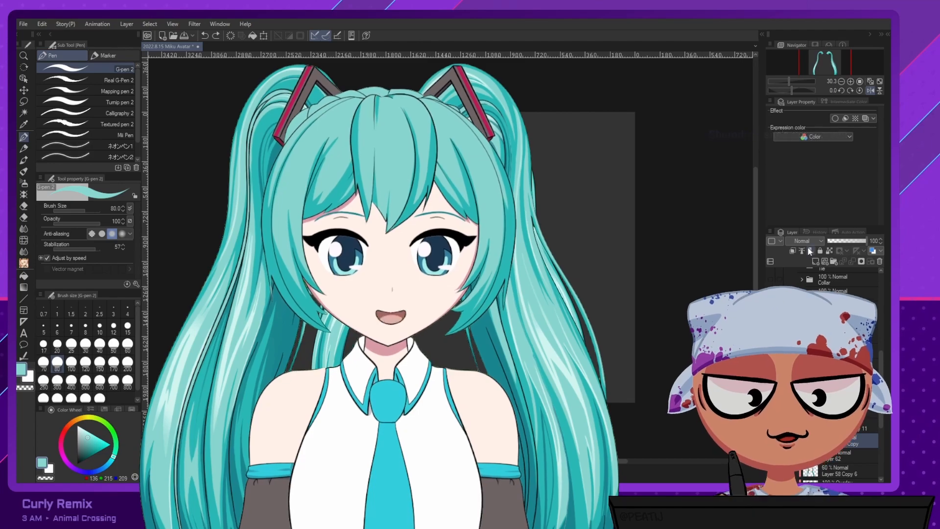
Roll the drawing back through its edit history, past the lasso deletions, to the earlier auto selections on the editing layer.
click(816, 232)
scroll(823, 274, up, 3)
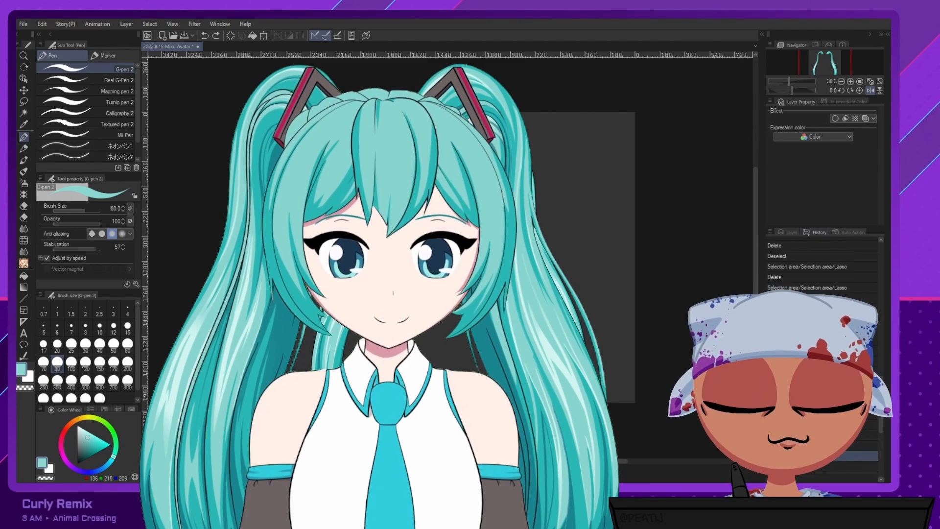
key(ctrl+z)
key(ctrl+z)
key(ctrl+z)
key(ctrl+z)
key(ctrl+z)
key(ctrl+z)
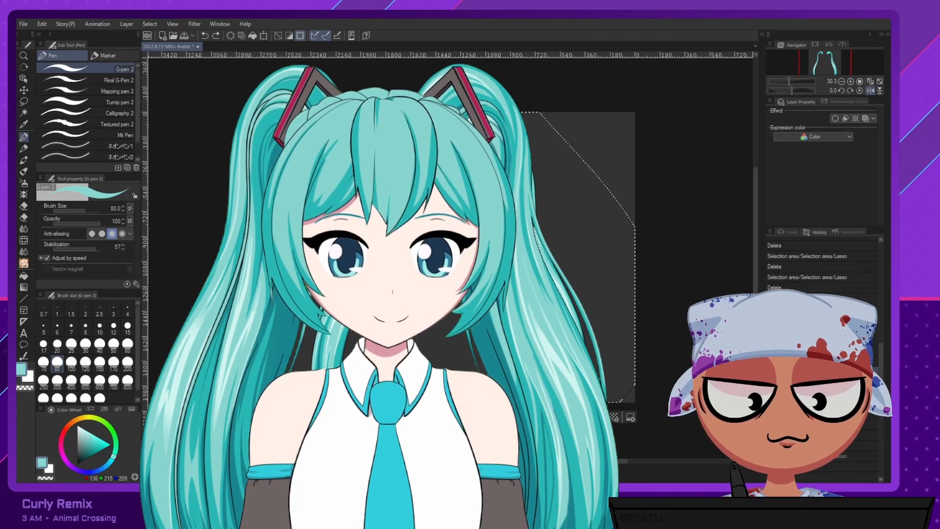
key(ctrl+z)
scroll(813, 266, down, 2)
click(813, 266)
click(812, 267)
click(811, 256)
click(809, 246)
click(810, 345)
click(810, 329)
click(811, 308)
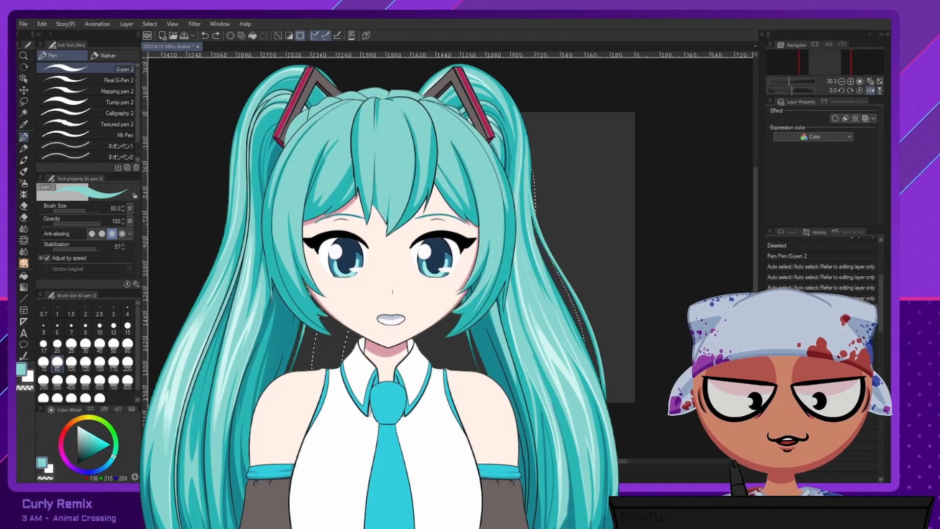
Show the full ponytails, clear the selection, and delete the selected layer.
click(786, 230)
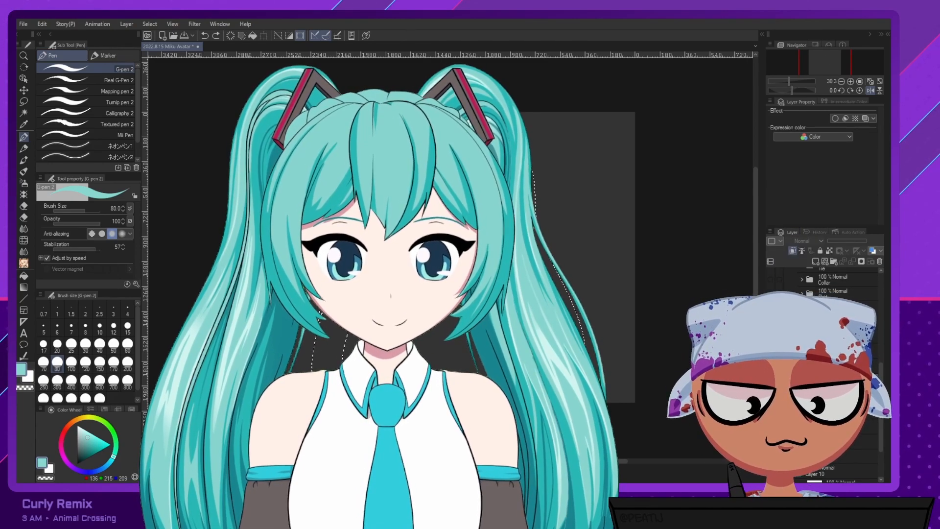
click(771, 379)
key(ctrl+d)
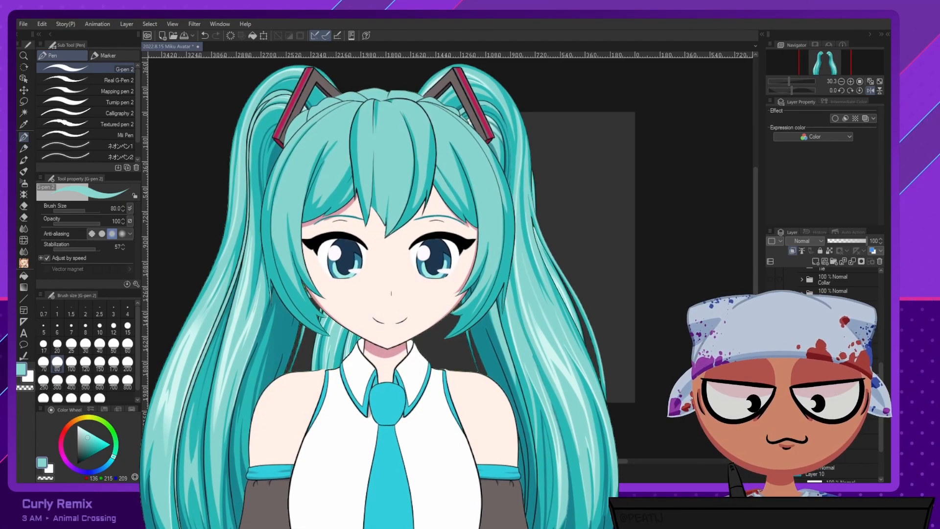
click(880, 261)
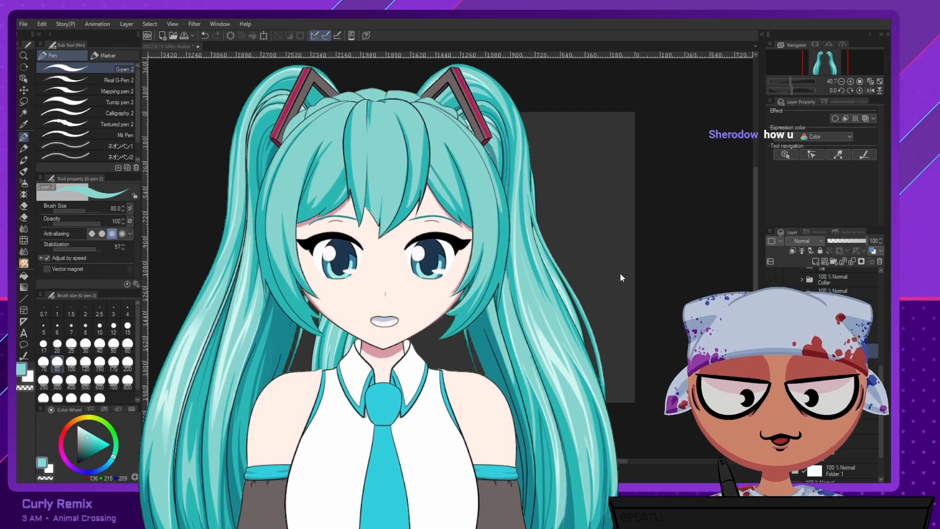
Export the full ponytails with the dark background hidden, and show the background again.
scroll(824, 372, down, 2)
click(771, 475)
click(23, 24)
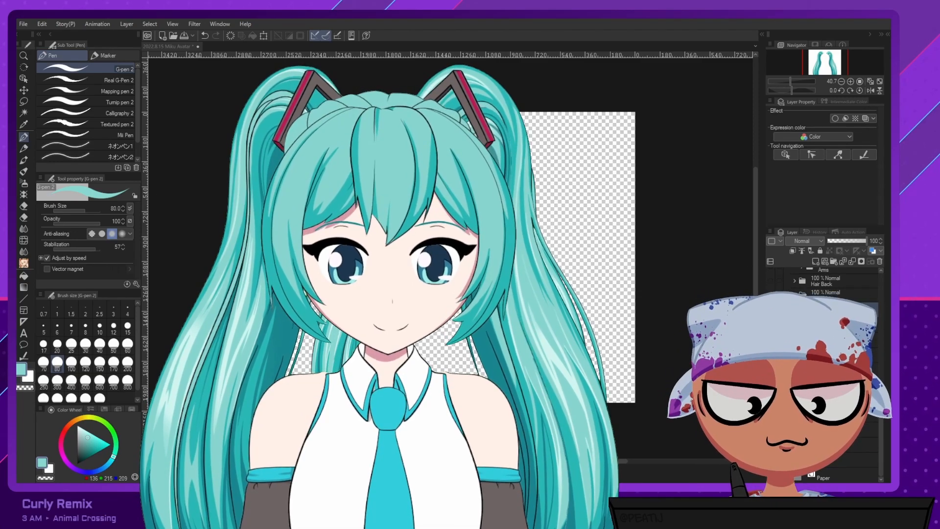
click(771, 475)
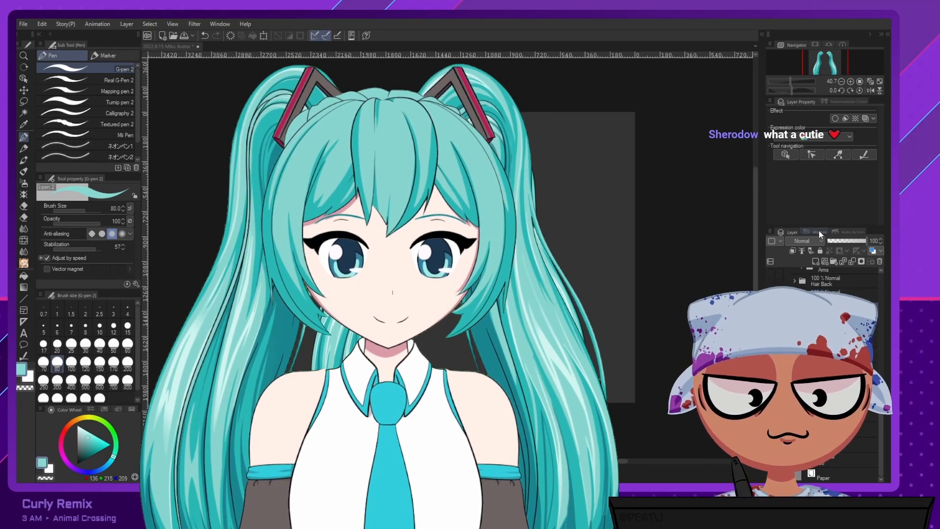
click(817, 232)
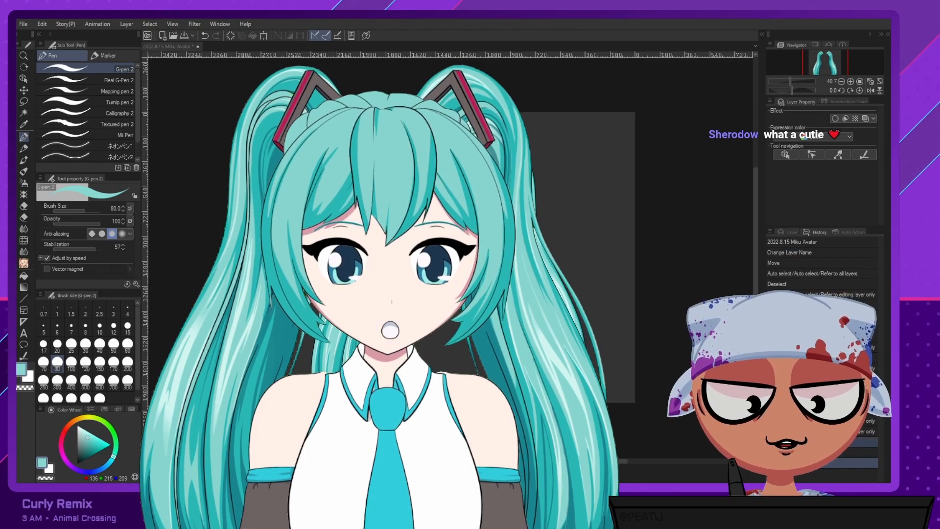
click(844, 231)
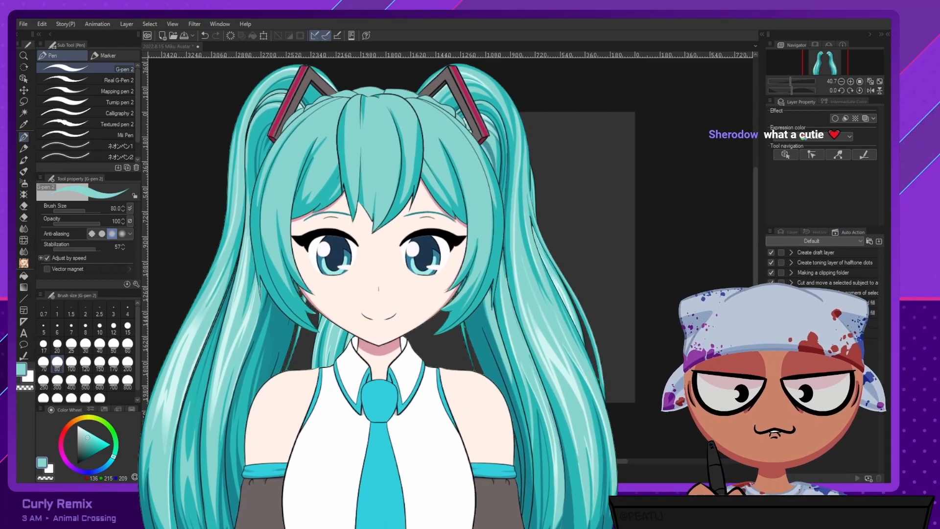
scroll(313, 141, up, 1)
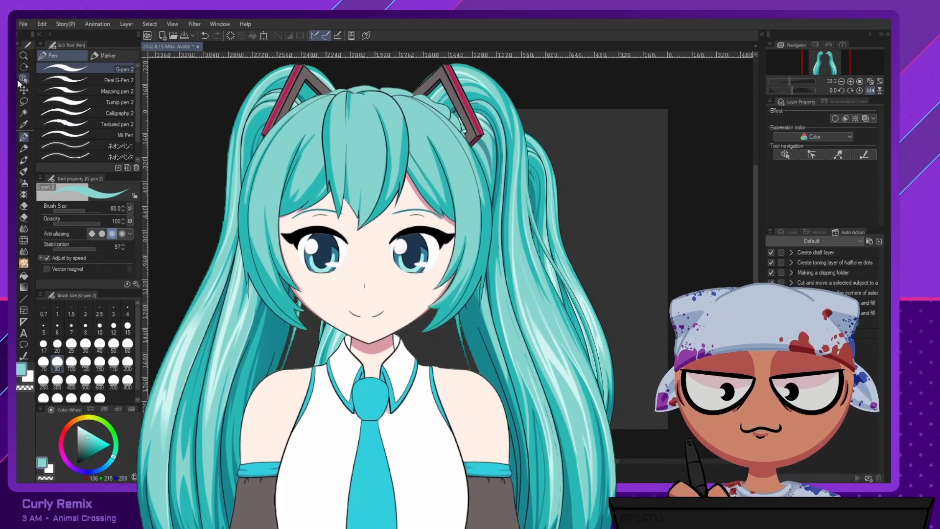
click(23, 78)
scroll(451, 245, up, 1)
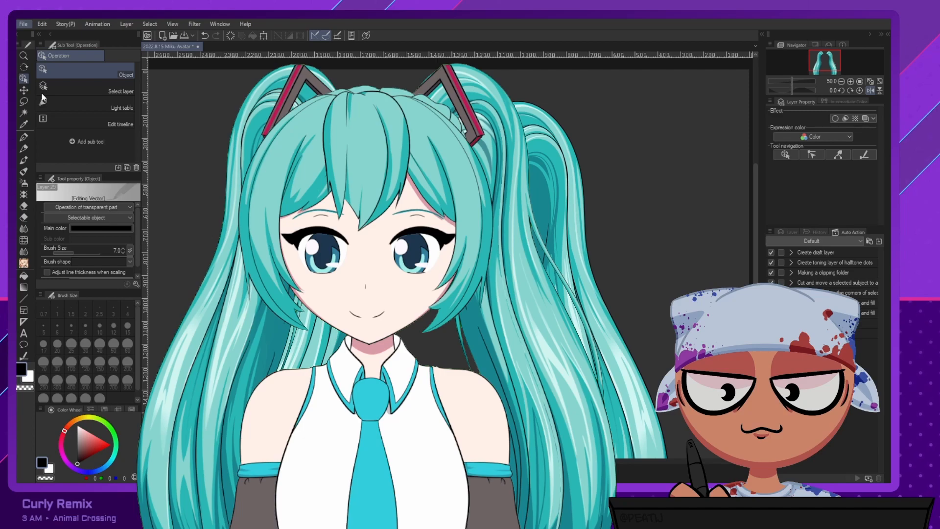
click(786, 231)
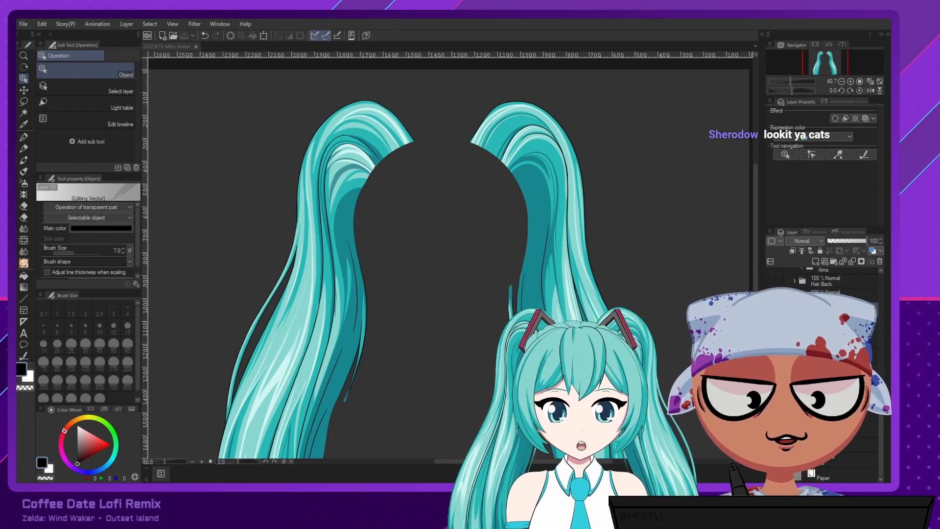
Show the front hair over the ponytails and hide its Middle Hair section.
scroll(827, 293, up, 5)
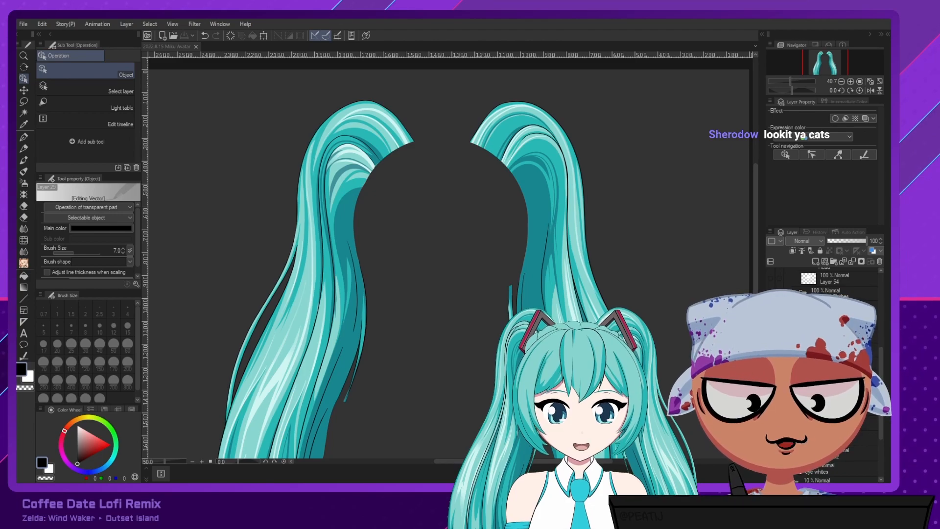
click(832, 293)
scroll(832, 293, up, 5)
scroll(828, 284, up, 2)
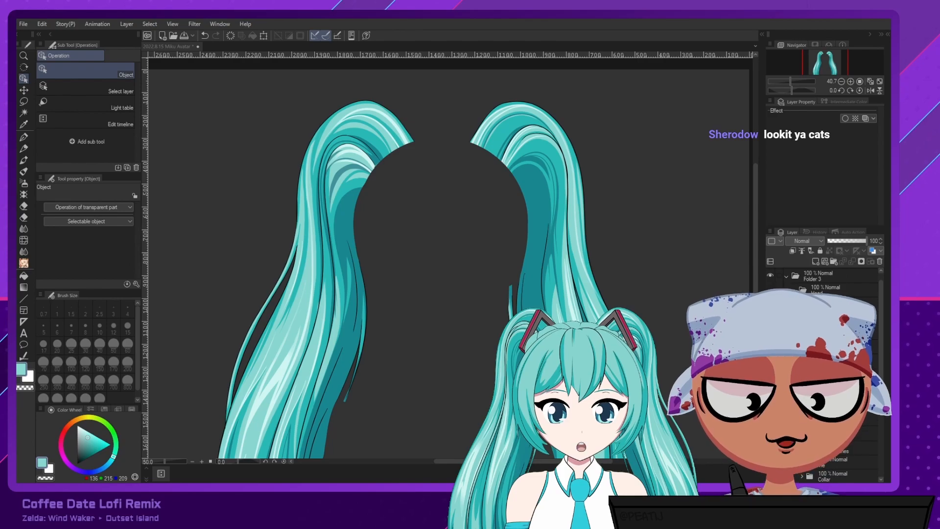
scroll(827, 289, down, 5)
scroll(828, 284, up, 4)
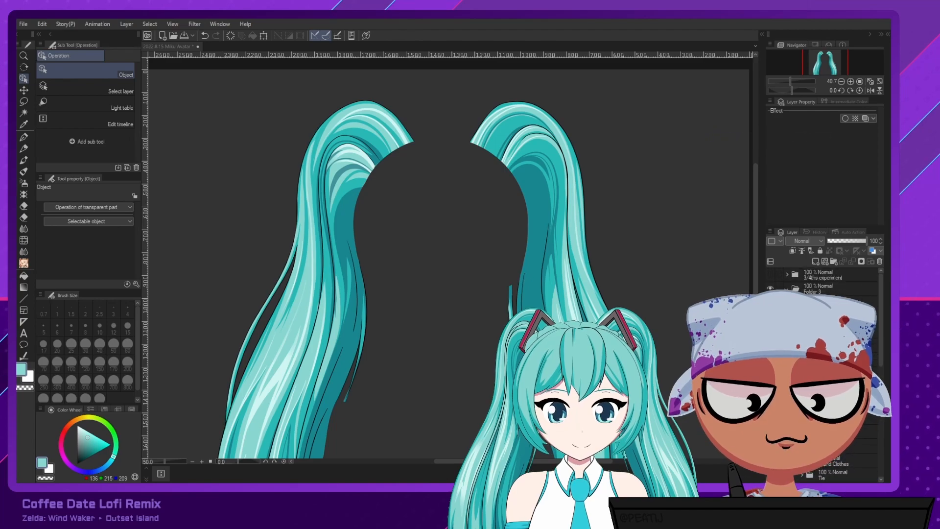
click(770, 330)
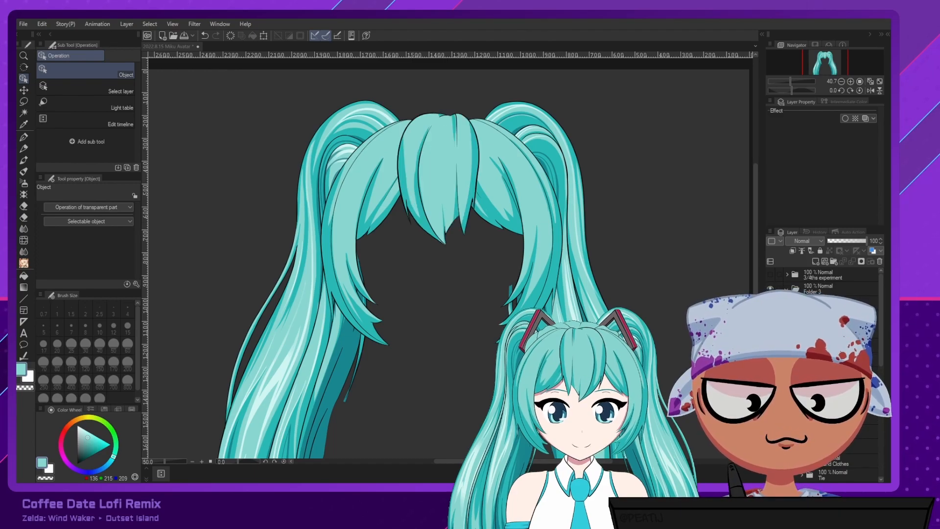
click(794, 330)
click(770, 357)
click(770, 358)
click(770, 344)
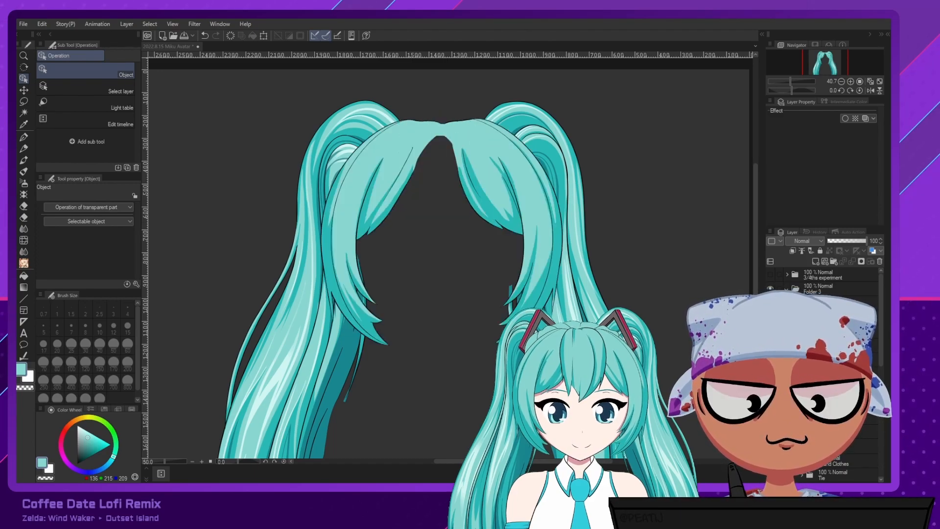
Copy the ponytails' 60% Normal shading layer and paste it among the side hair's layers.
scroll(828, 342, down, 3)
click(840, 328)
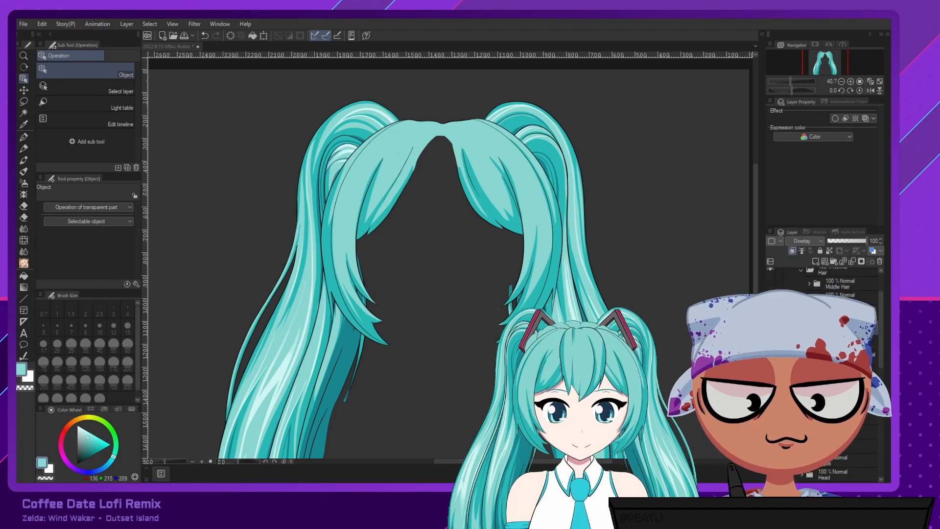
scroll(827, 373, down, 5)
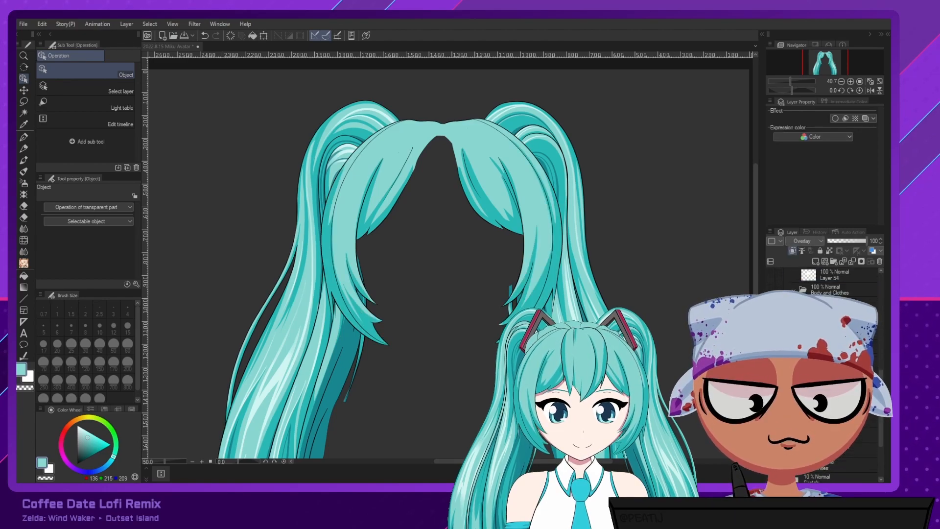
click(833, 382)
click(770, 382)
click(770, 382)
click(770, 382)
click(770, 382)
scroll(827, 381, up, 4)
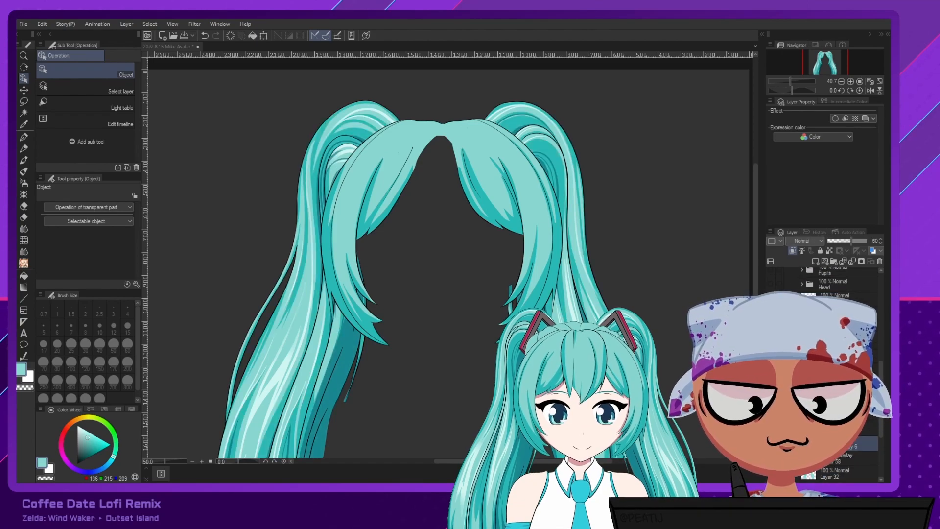
click(832, 339)
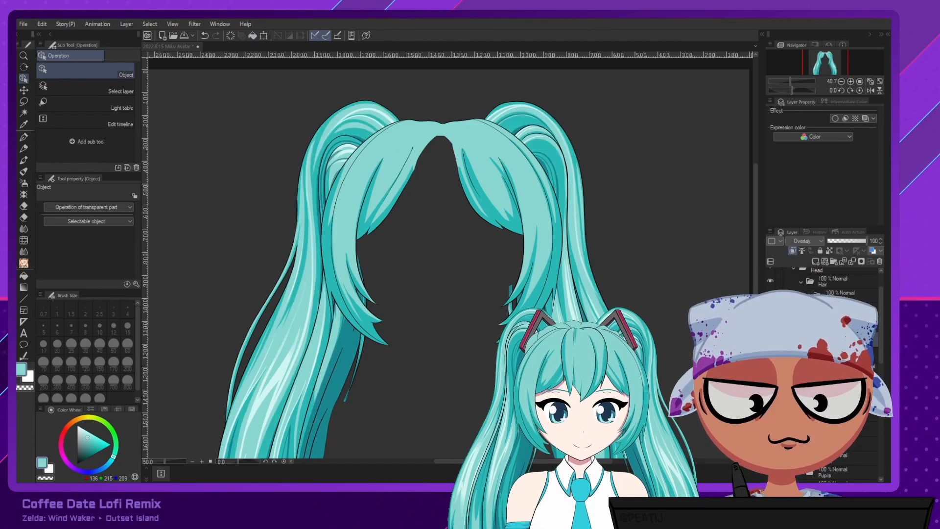
key(ctrl+v)
Sample the dark teal of the pasted shading at full layer opacity, and undo the opacity change.
drag(852, 242, 868, 241)
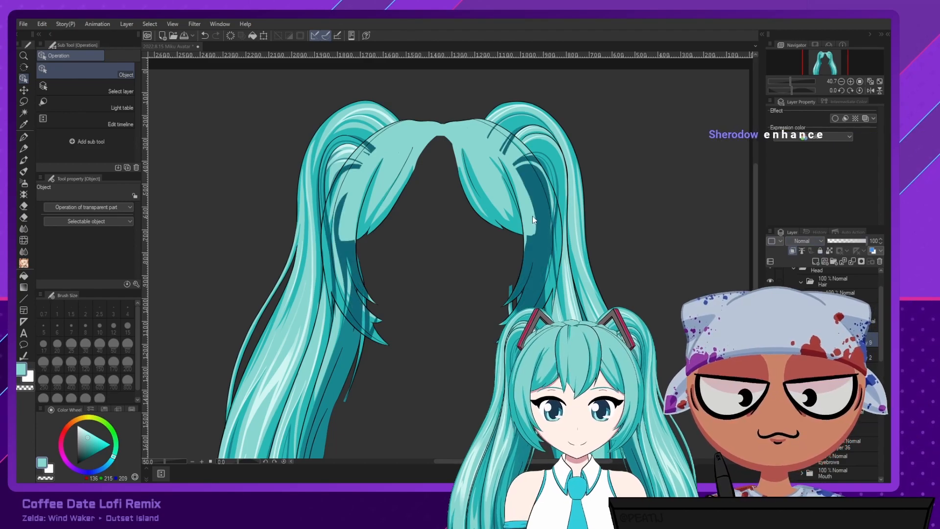
alt+click(534, 184)
key(ctrl+z)
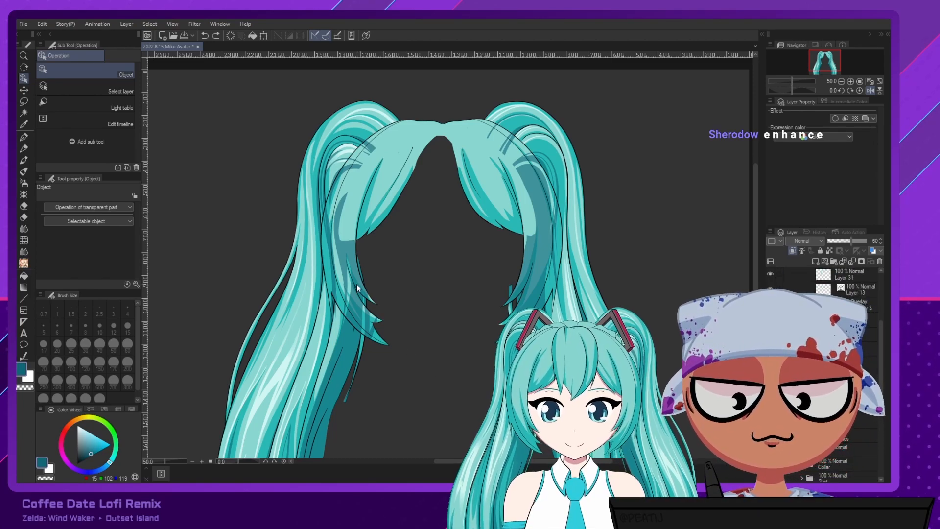
Clear the pasted shading from its layer and try a dark teal G-pen stroke across the side hair's tip, undoing it.
key(p)
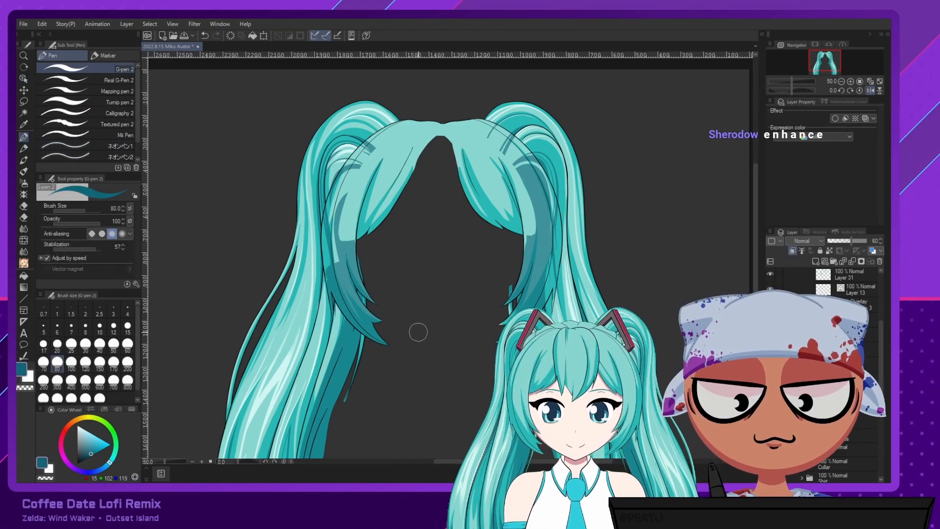
scroll(833, 372, up, 3)
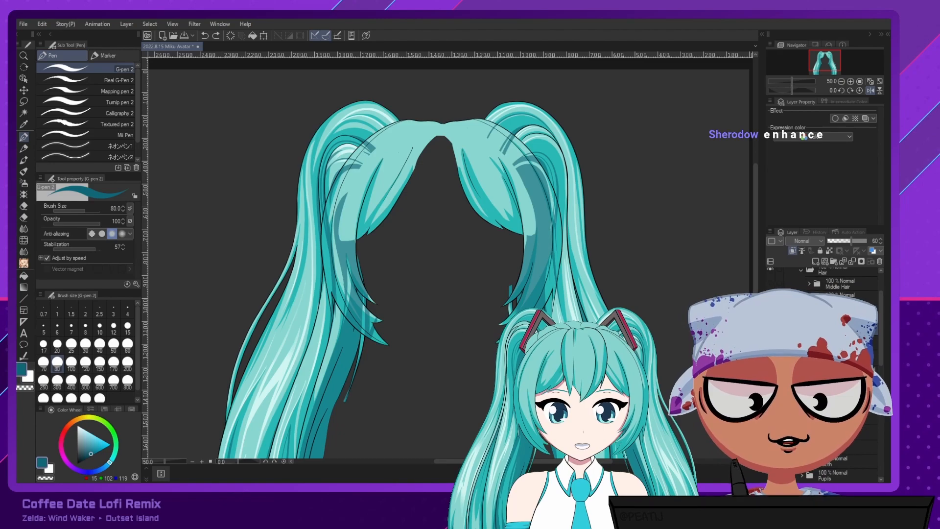
key(Delete)
drag(350, 315, 387, 341)
key(ctrl+z)
scroll(392, 346, up, 2)
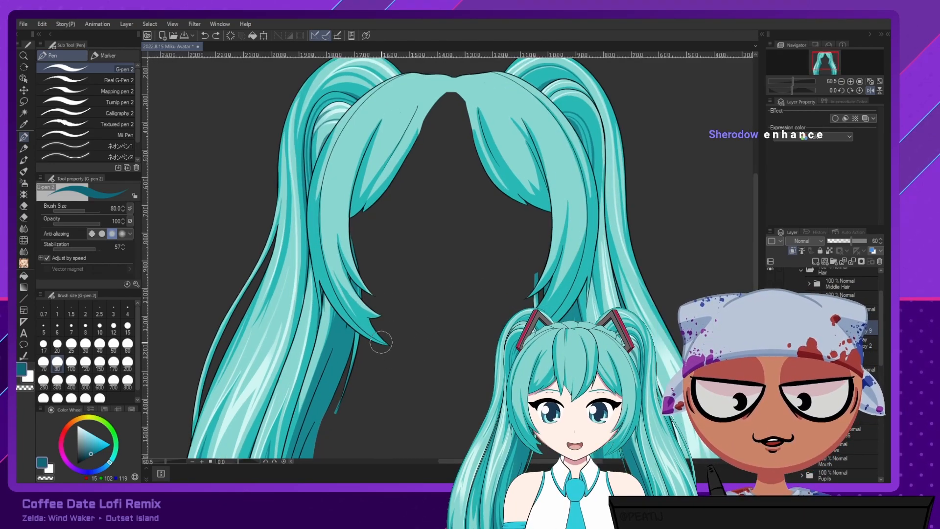
Paint dark teal shading down the side hair's outer lock to its tip with the G-pen at size 40.
scroll(384, 343, up, 2)
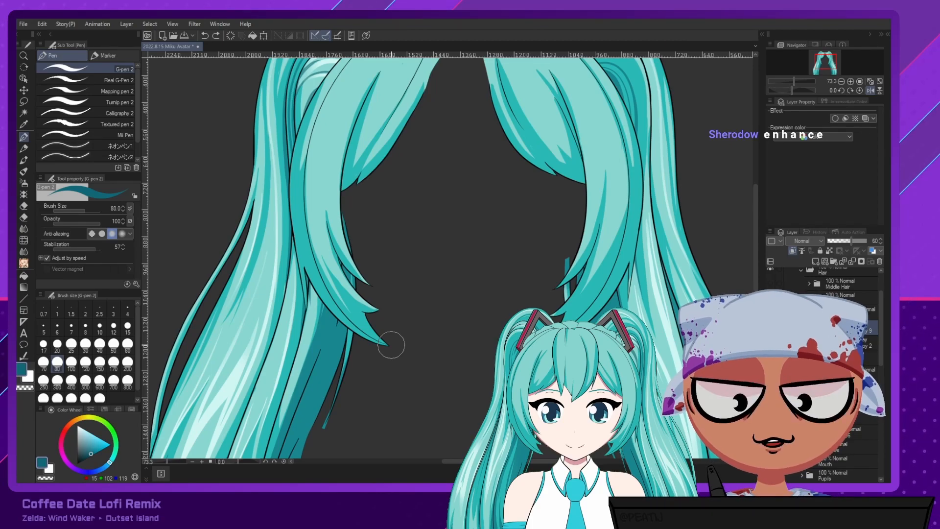
key(bracketleft)
key(bracketleft)
key(bracketleft)
key(bracketleft)
drag(352, 247, 248, 218)
drag(208, 244, 264, 309)
key(ctrl+z)
mouse_move(195, 140)
mouse_down()
mouse_move(198, 223)
mouse_move(268, 310)
mouse_up()
mouse_move(196, 146)
mouse_down()
mouse_move(207, 234)
mouse_move(266, 310)
mouse_up()
key(ctrl+z)
mouse_move(196, 142)
mouse_down()
mouse_move(196, 228)
mouse_move(285, 330)
mouse_up()
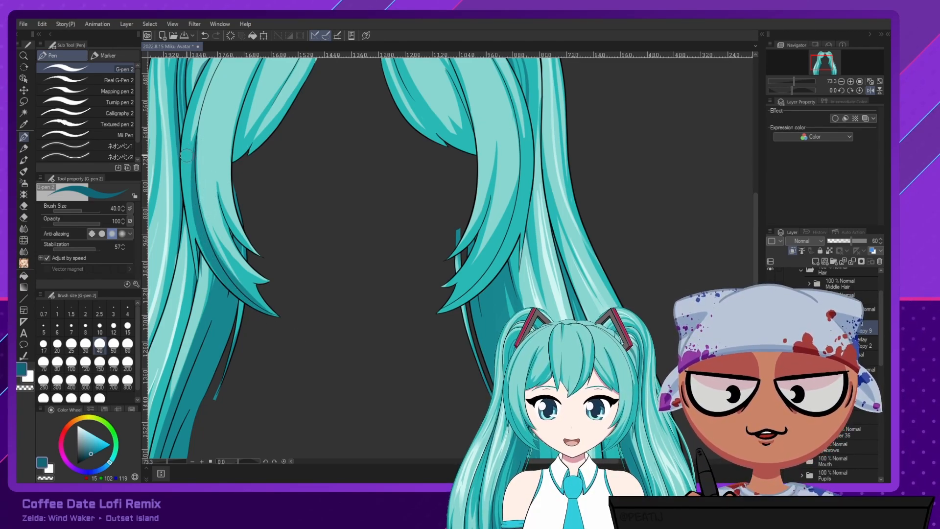
Extend the dark teal shading higher along the side hair's outer edge, redrawing the stroke once.
mouse_move(184, 108)
mouse_down()
mouse_move(189, 176)
mouse_move(220, 278)
mouse_up()
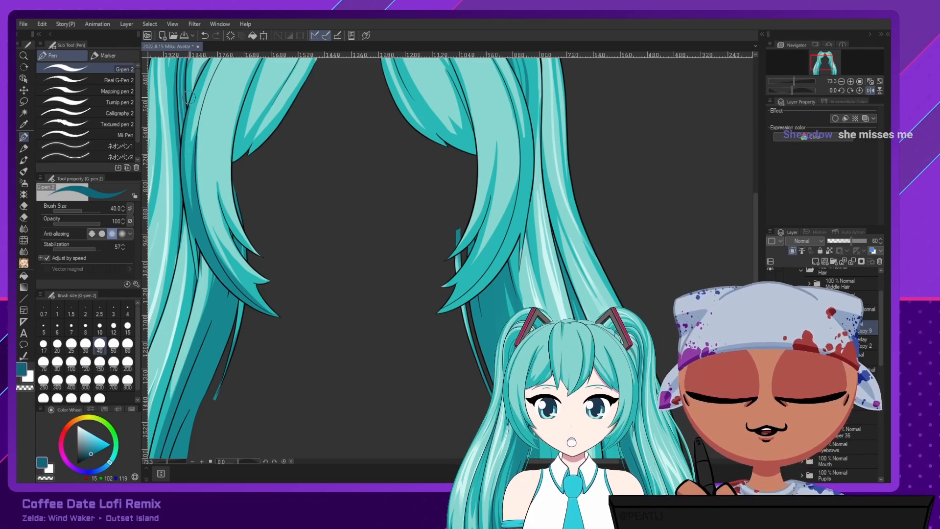
key(ctrl+z)
mouse_move(182, 100)
mouse_down()
mouse_move(192, 221)
mouse_move(215, 284)
mouse_up()
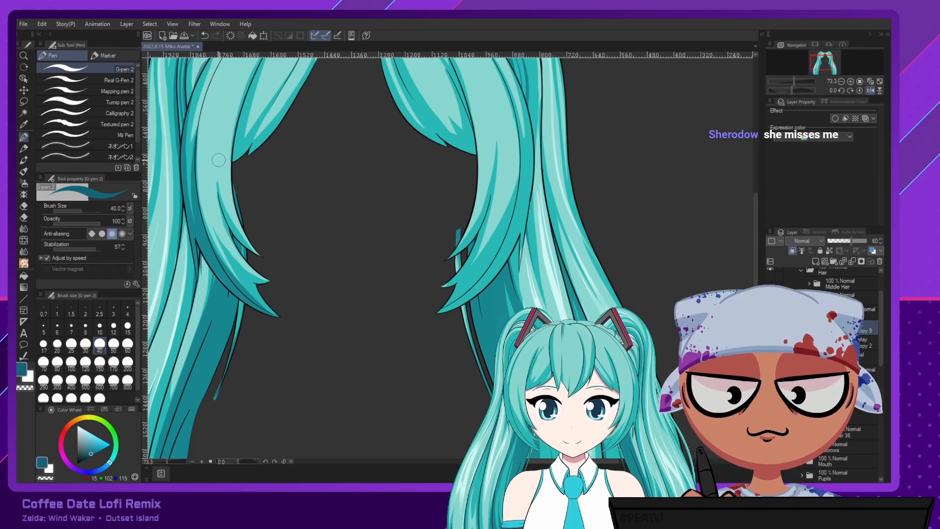
Refine the inner border of the side hair's outer shading, alternating the hard eraser at size 30 and the G-pen.
key(e)
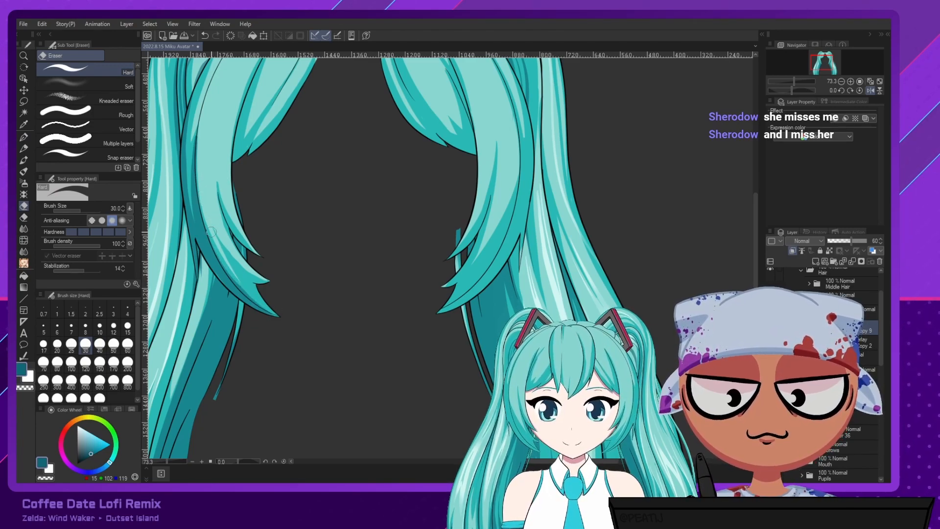
click(26, 138)
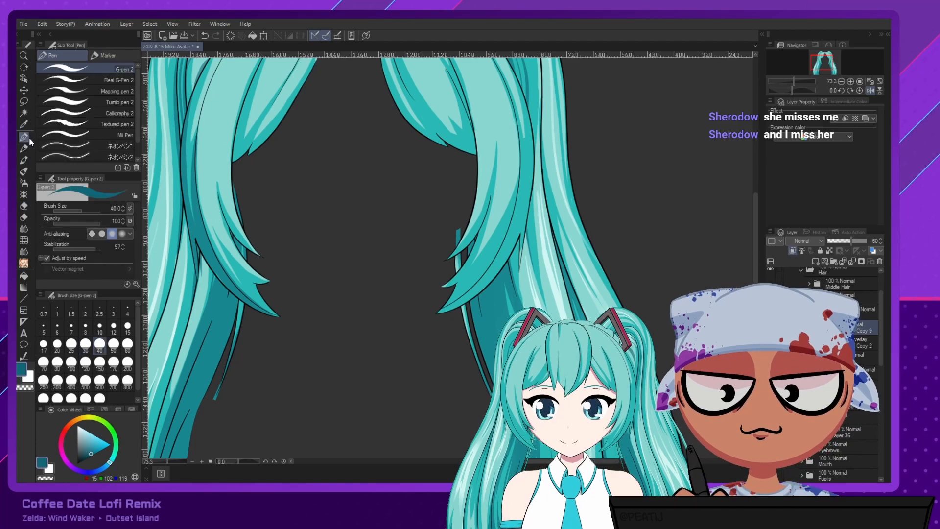
drag(222, 238, 203, 213)
drag(270, 232, 279, 259)
key(e)
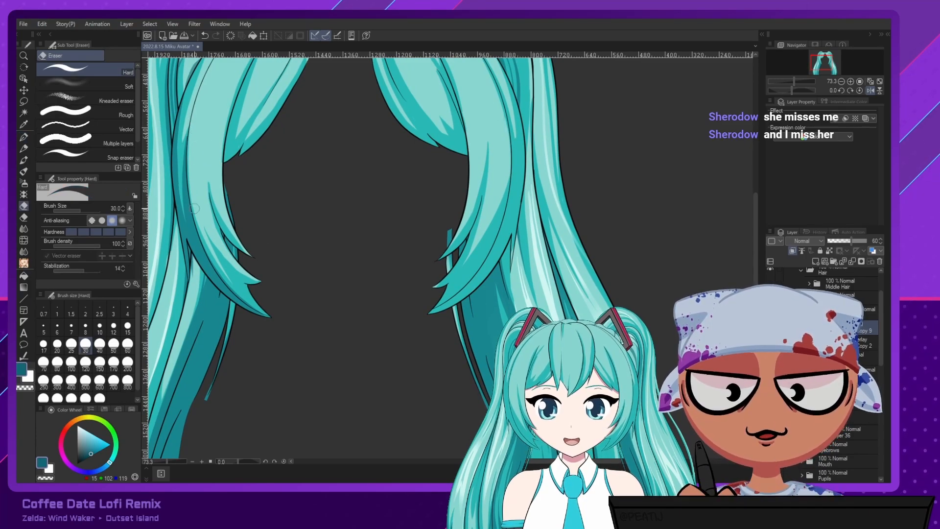
key(p)
drag(280, 198, 276, 229)
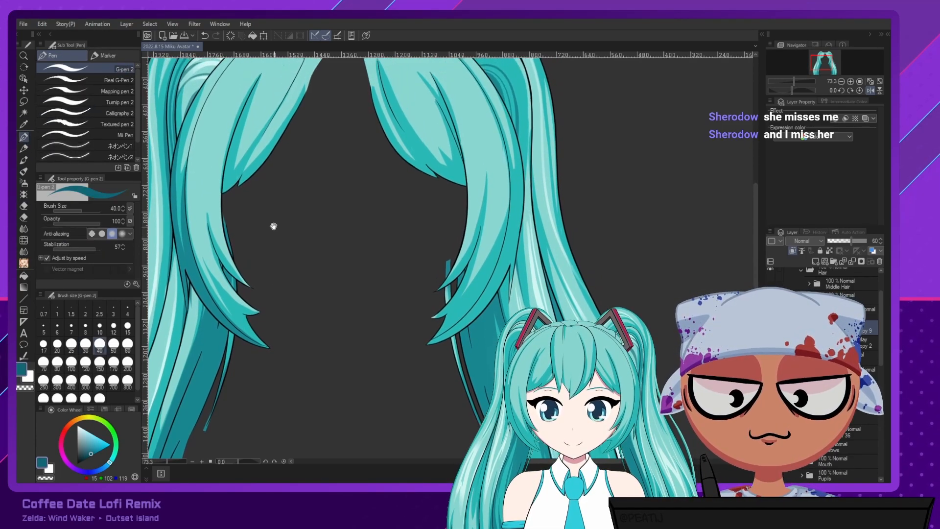
key(e)
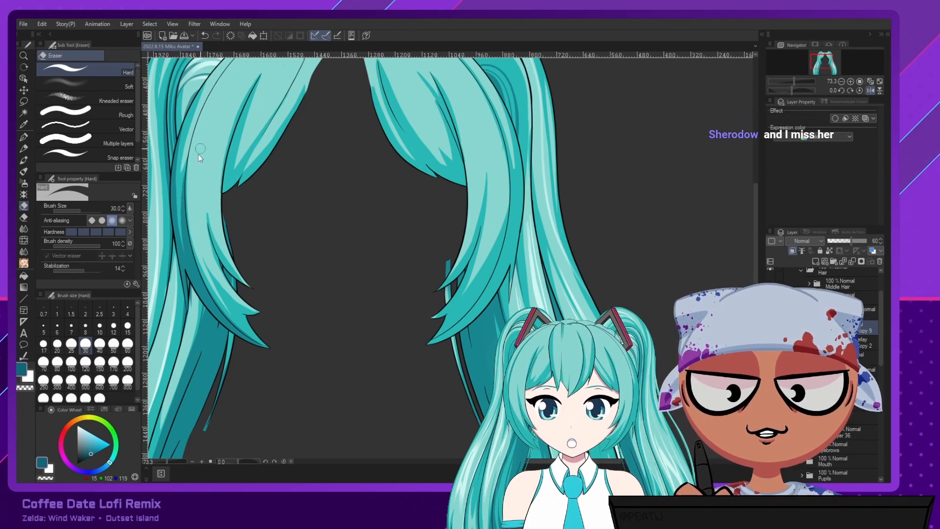
key(p)
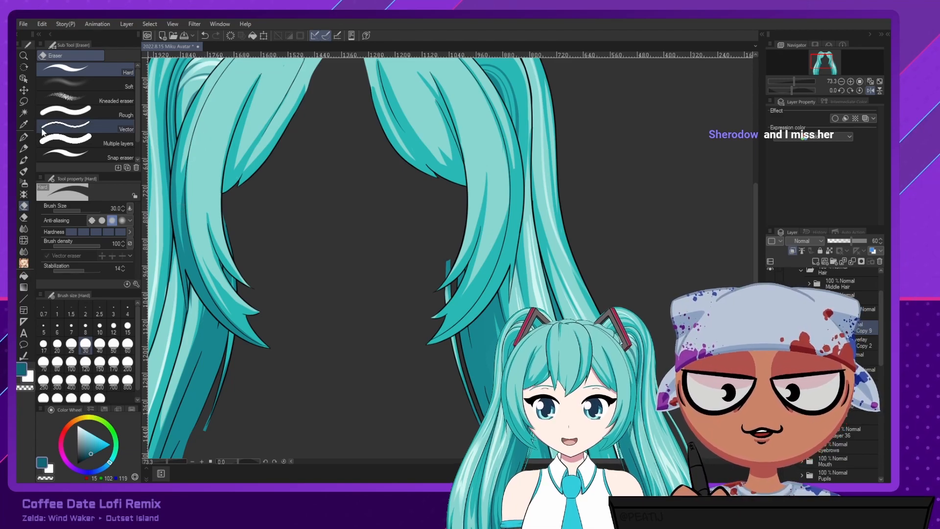
Try thin dark teal strokes down the side hair's inner strand with the G-pen at sizes 40 and 12, undoing each.
drag(306, 251, 315, 270)
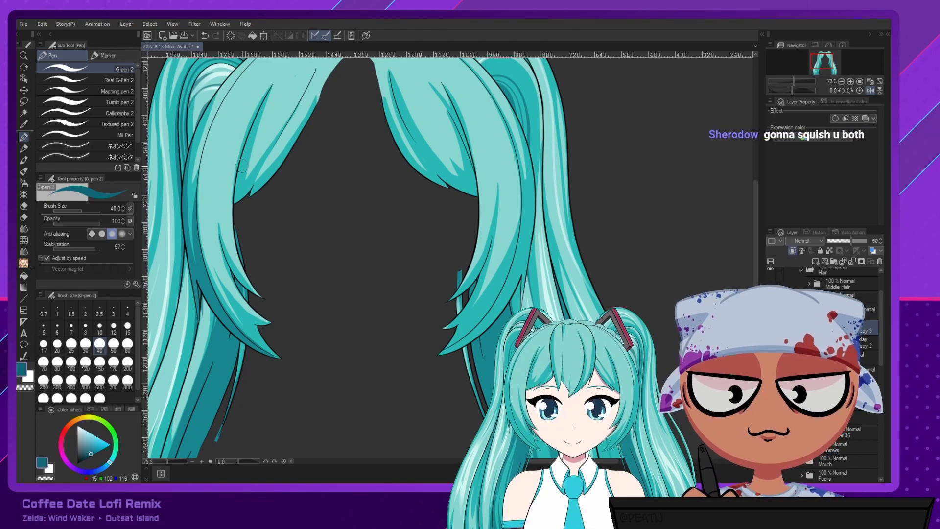
key(ctrl+z)
drag(220, 226, 260, 313)
key(ctrl+z)
click(113, 325)
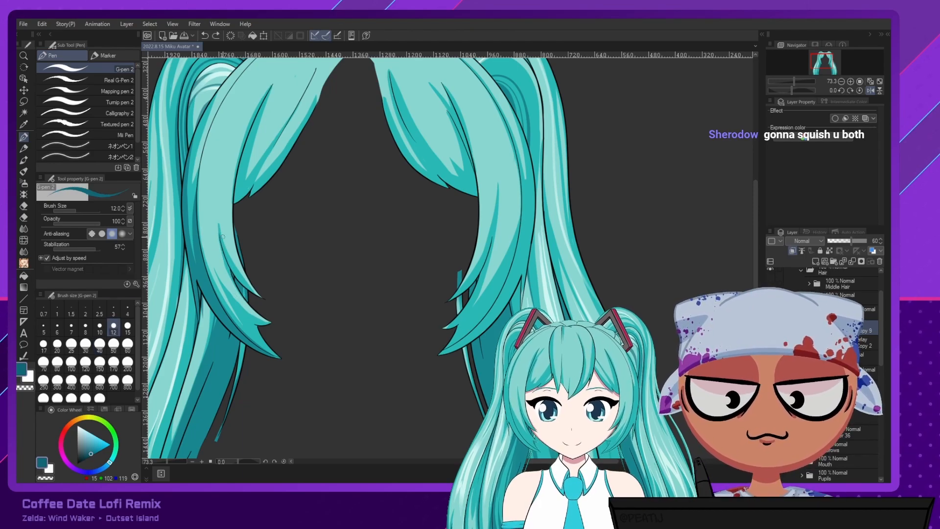
drag(219, 227, 245, 302)
key(ctrl+z)
drag(220, 226, 228, 267)
key(ctrl+z)
drag(218, 226, 246, 304)
key(ctrl+z)
key(ctrl+z)
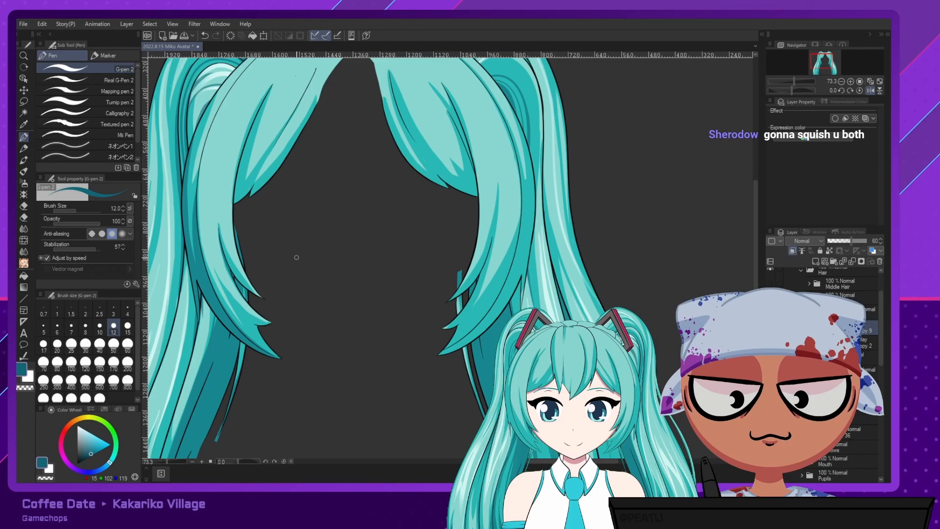
Flip the canvas view horizontally to check the hair mirrored, and flip it back.
key(h)
drag(517, 284, 299, 280)
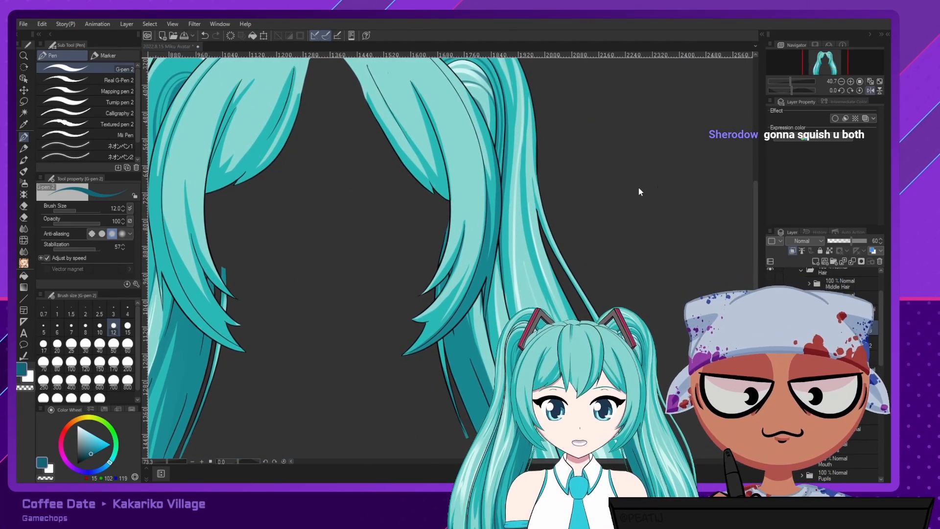
click(645, 187)
key(h)
drag(410, 183, 429, 182)
drag(491, 213, 416, 207)
key(ctrl+z)
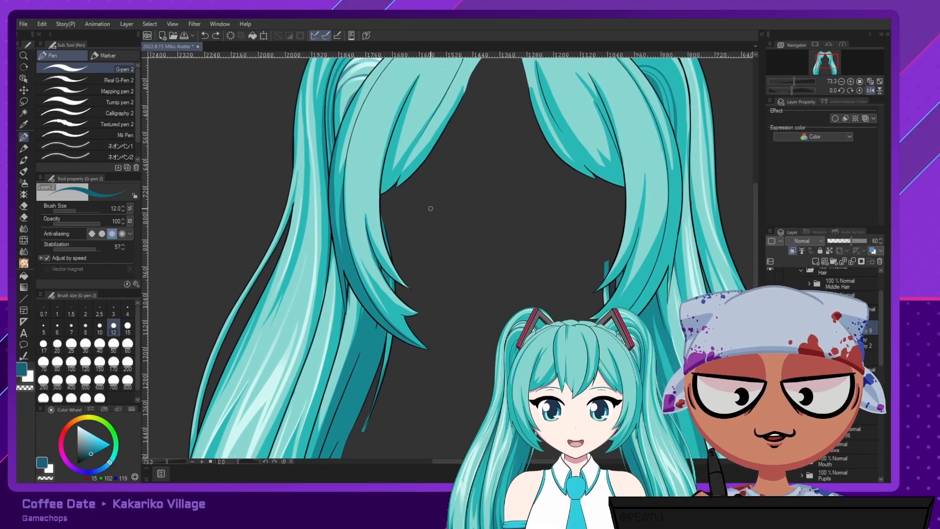
Paint dark teal shading across the side hair's lower locks toward their tips with the G-pen at size 25.
drag(389, 316, 269, 254)
click(67, 345)
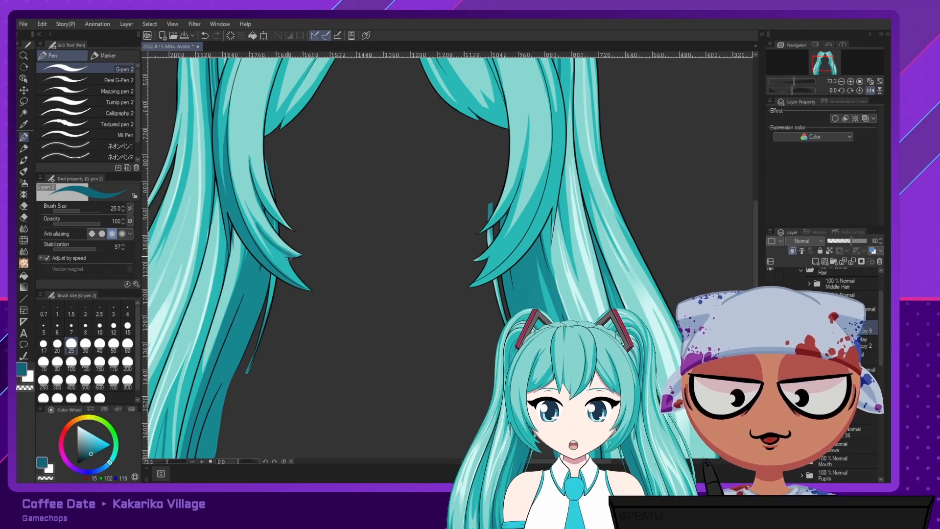
drag(257, 225, 315, 261)
drag(260, 230, 316, 279)
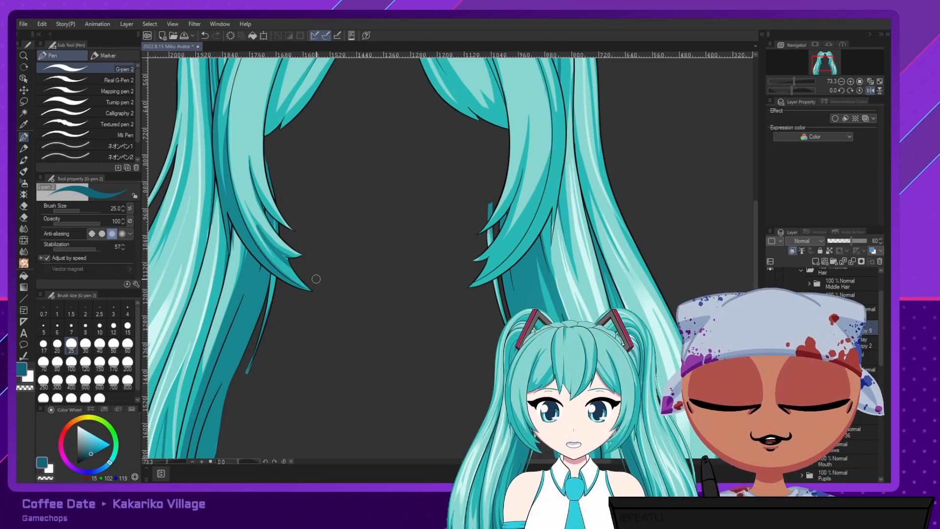
key(ctrl+z)
drag(259, 229, 317, 290)
drag(275, 248, 309, 274)
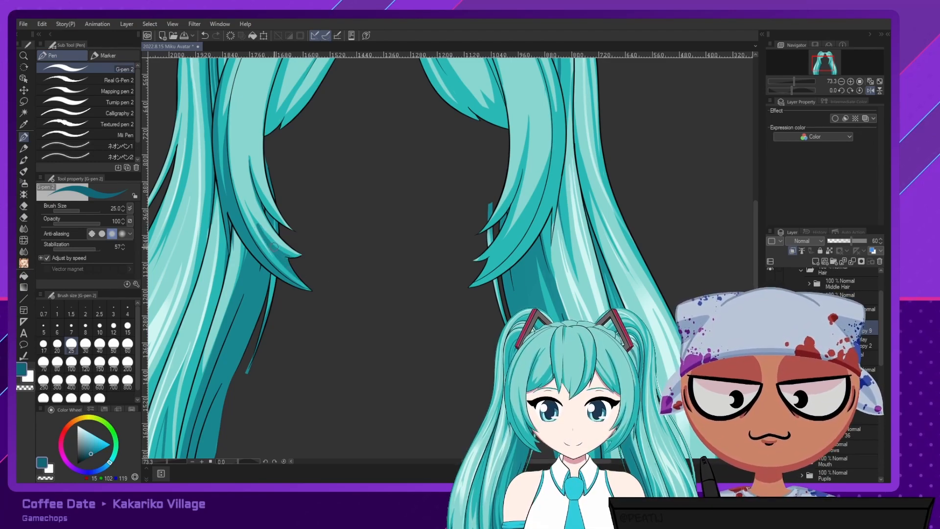
Trim the lower locks' shading with the hard eraser at size 30 and return to the G-pen.
key(e)
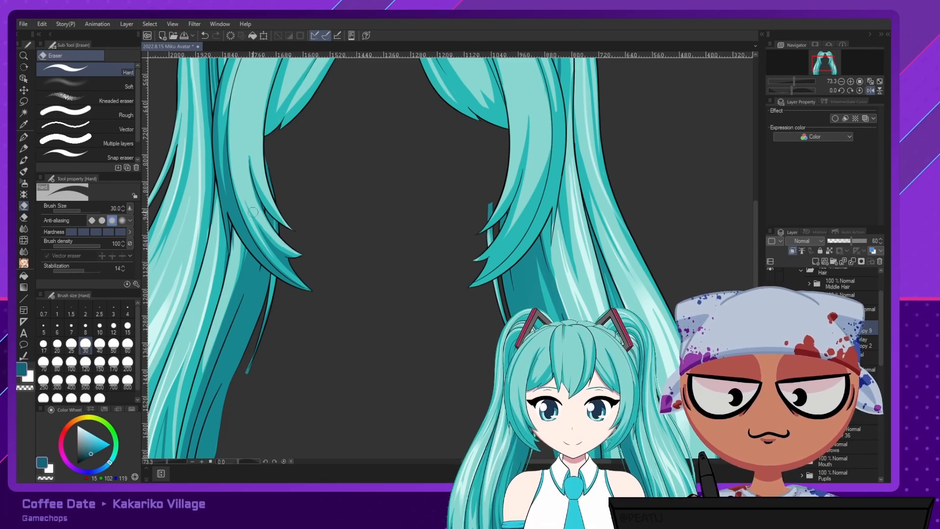
key(ctrl+z)
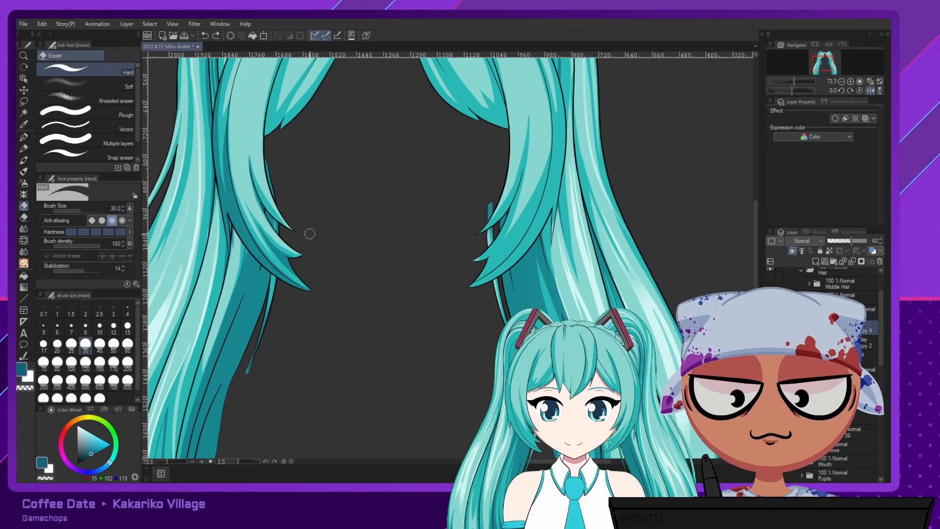
drag(253, 216, 323, 271)
drag(259, 226, 310, 265)
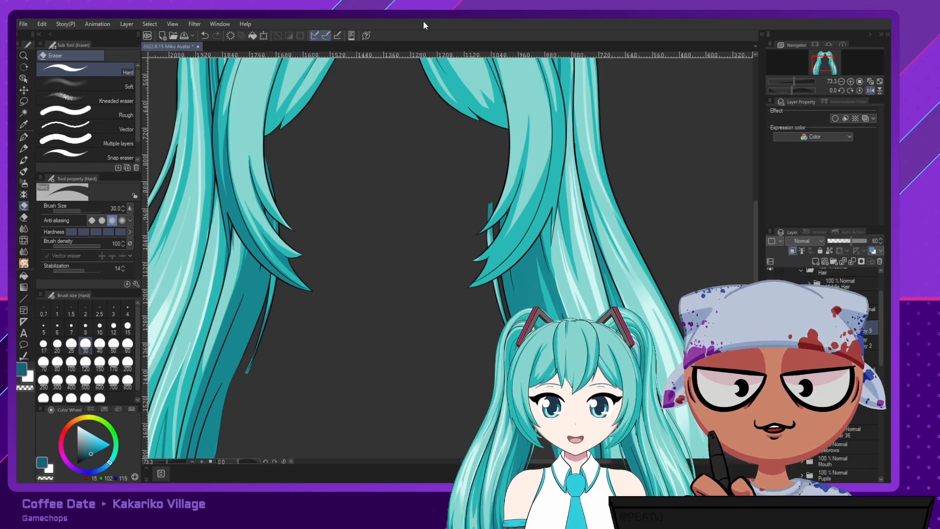
click(26, 137)
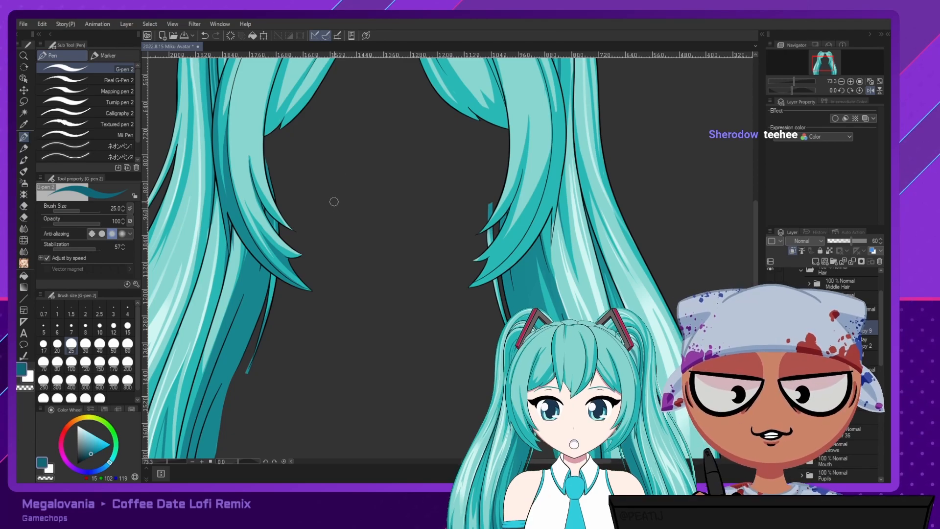
drag(326, 216, 325, 266)
key(e)
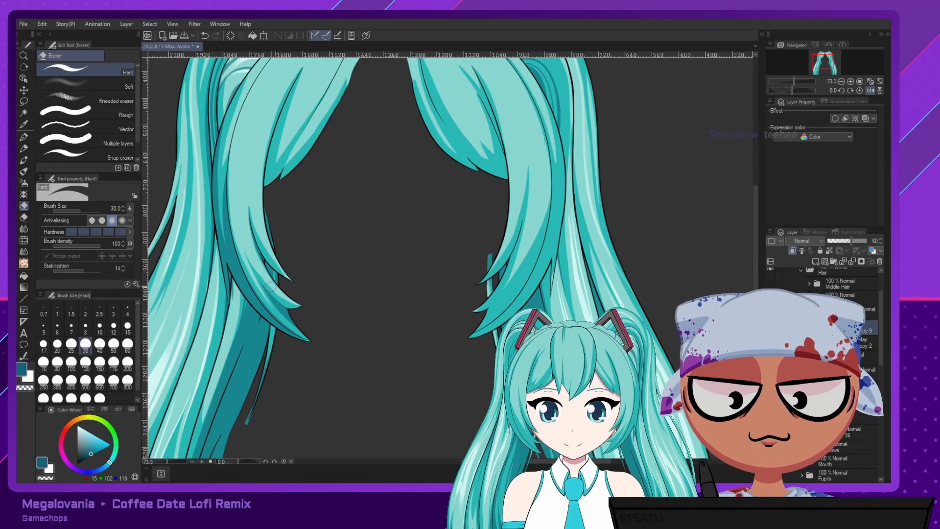
click(23, 139)
drag(345, 283, 348, 322)
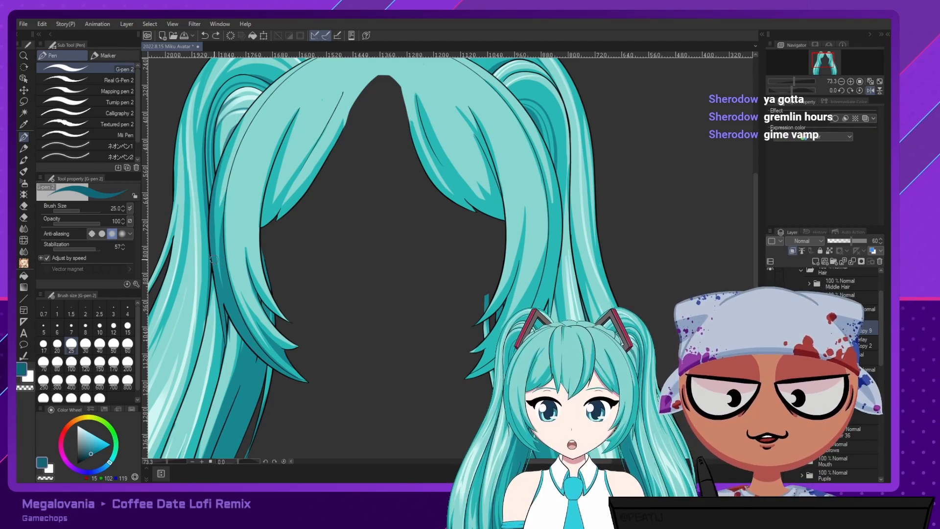
Continue the dark teal shading up the side hair's outer edge toward the crown with the size 25 G-pen.
drag(240, 324, 248, 337)
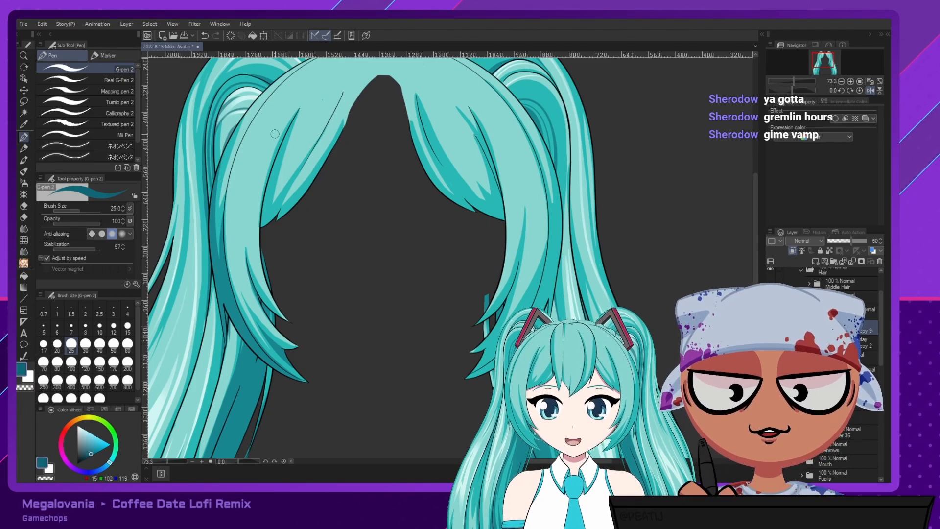
key(ctrl+z)
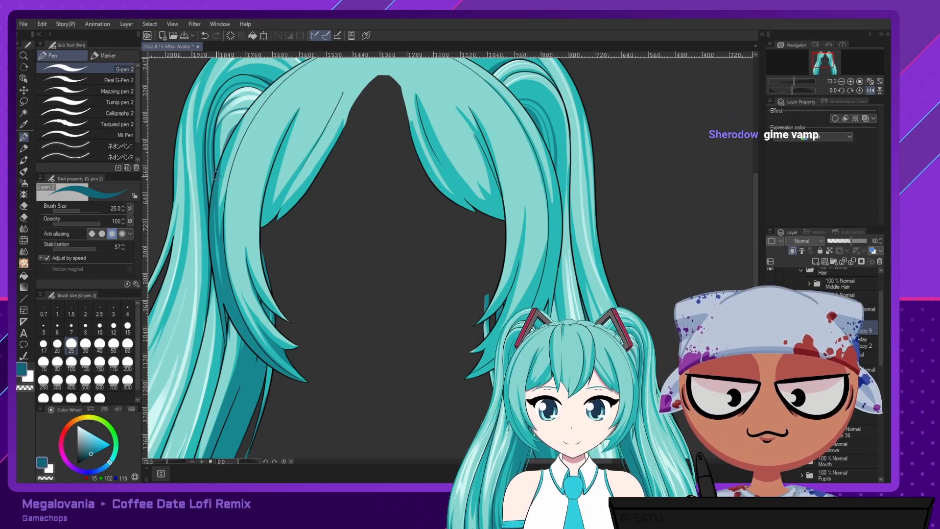
key(ctrl+z)
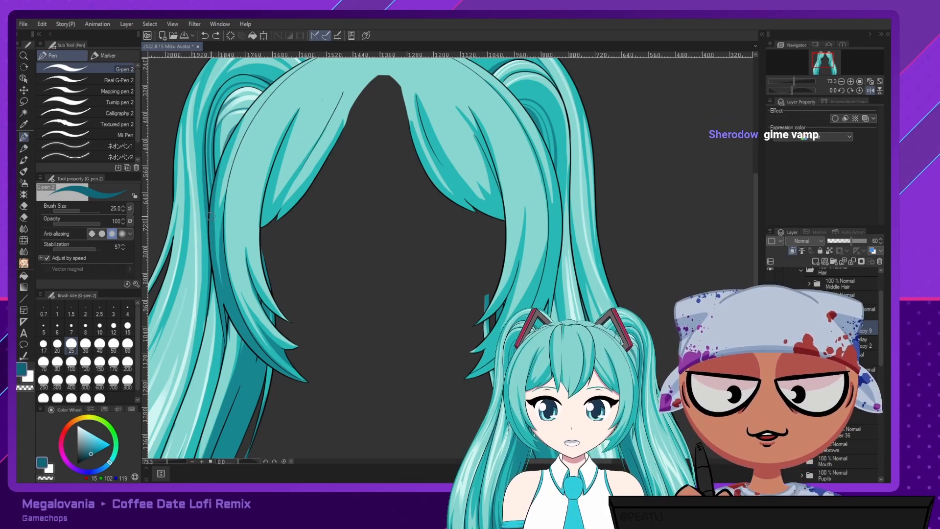
drag(217, 163, 283, 84)
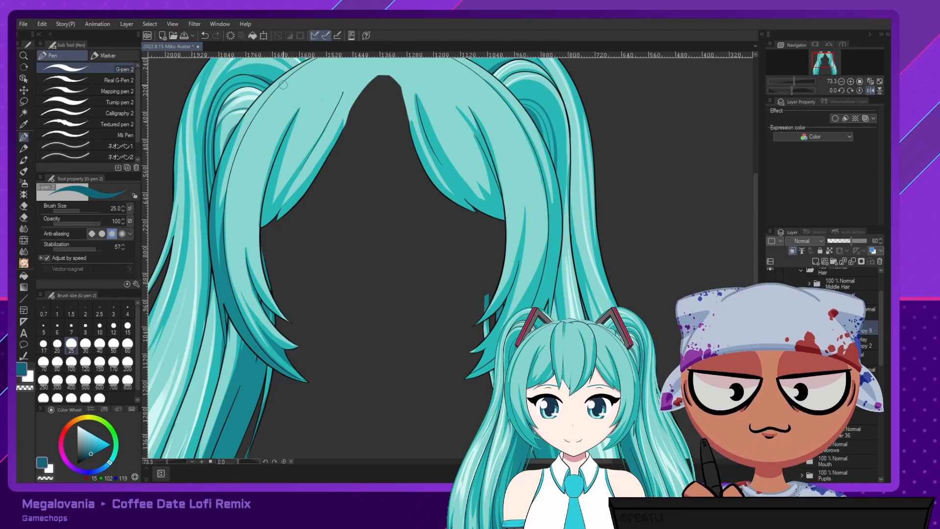
Try to thin the shading along the side hair's outer edge with the hard eraser, undoing the unsatisfying passes.
key(e)
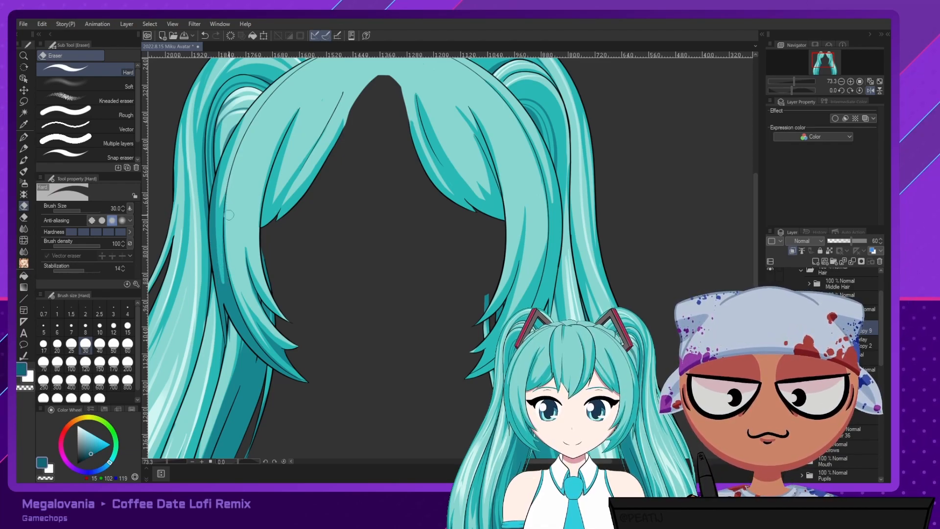
mouse_move(222, 276)
mouse_down()
mouse_move(218, 163)
mouse_move(231, 140)
mouse_move(220, 153)
mouse_move(223, 280)
mouse_move(217, 191)
mouse_up()
key(ctrl+z)
key(ctrl+z)
key(ctrl+z)
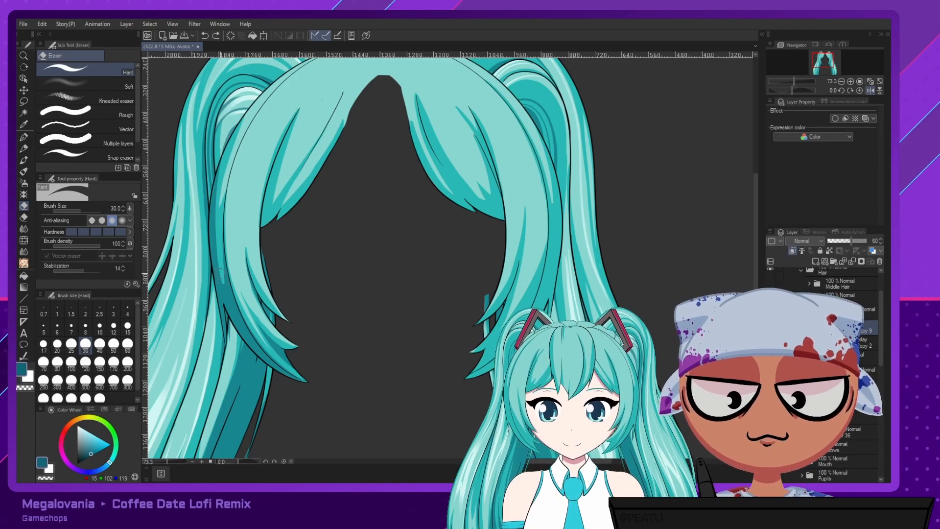
drag(219, 272, 217, 187)
key(ctrl+z)
drag(221, 276, 220, 160)
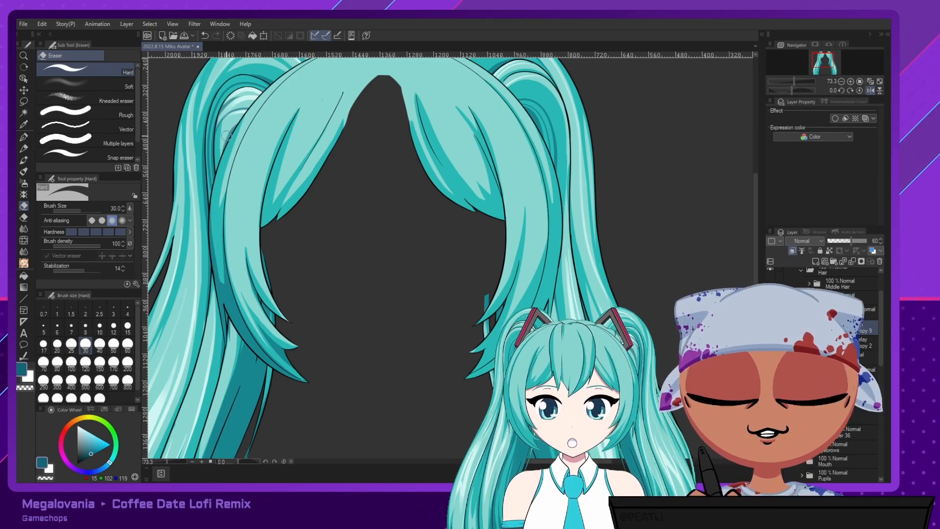
key(ctrl+z)
mouse_move(221, 275)
mouse_down()
mouse_move(218, 162)
mouse_move(222, 275)
mouse_up()
click(24, 138)
key(ctrl+z)
key(e)
mouse_move(222, 175)
mouse_down()
mouse_move(223, 147)
mouse_move(215, 216)
mouse_move(223, 281)
mouse_up()
Undo the last erasing and redraw the side hair's outer-edge shading with the size 25 G-pen.
click(23, 138)
key(ctrl+z)
mouse_move(220, 157)
mouse_down()
mouse_move(229, 300)
mouse_move(223, 282)
mouse_up()
key(ctrl+z)
mouse_move(212, 214)
mouse_down()
mouse_move(230, 309)
mouse_move(223, 282)
mouse_up()
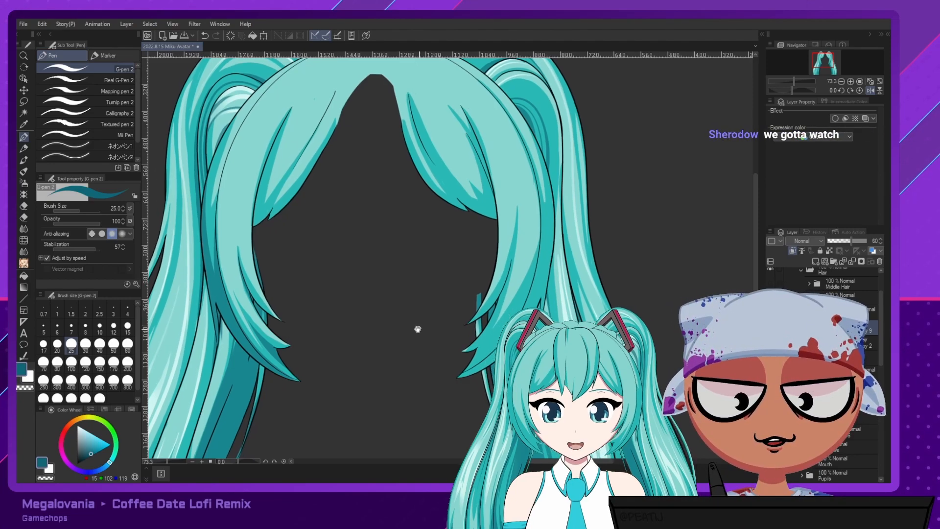
drag(419, 330, 420, 293)
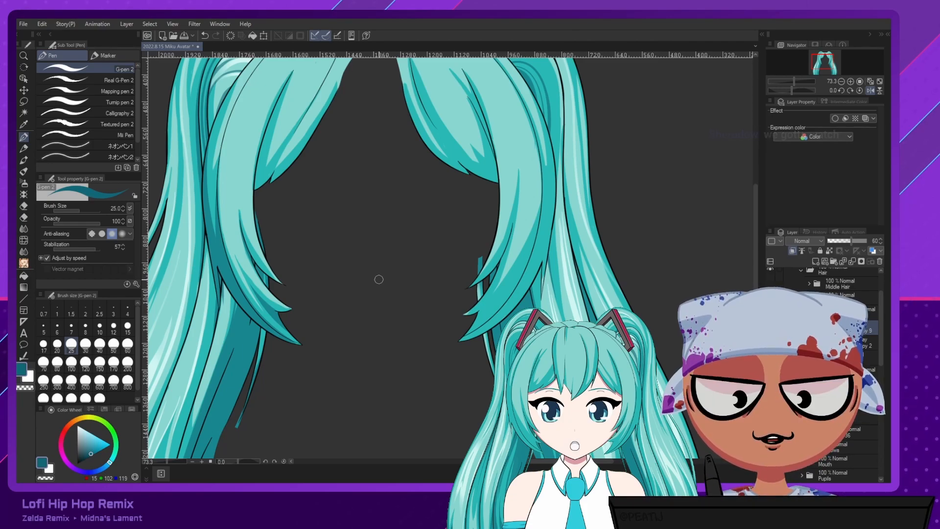
key(e)
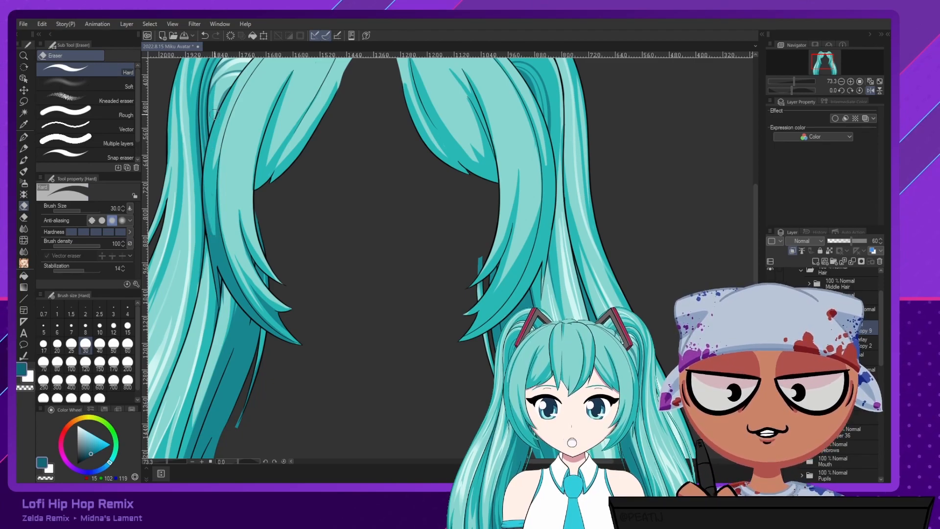
key(p)
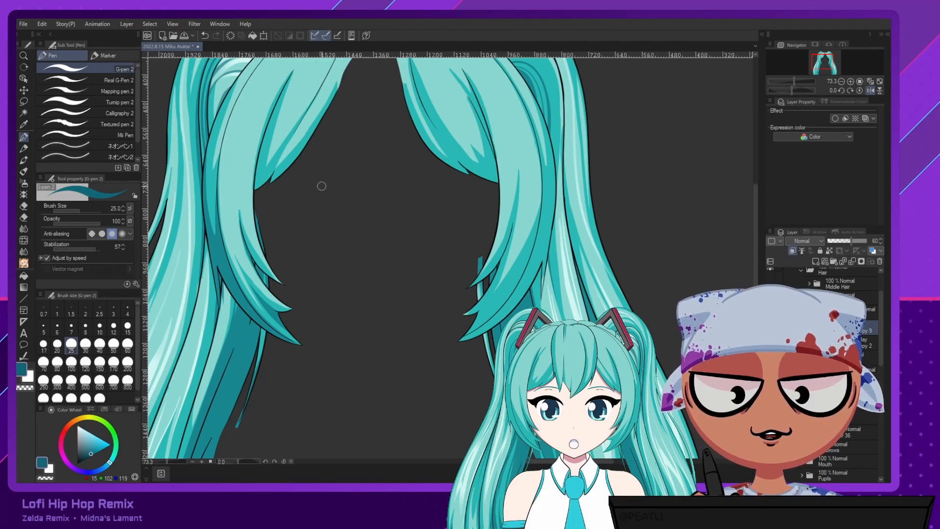
Try to add a dark teal G-pen stroke to the opposite side hair's lower lock, undoing the latest strokes.
key(h)
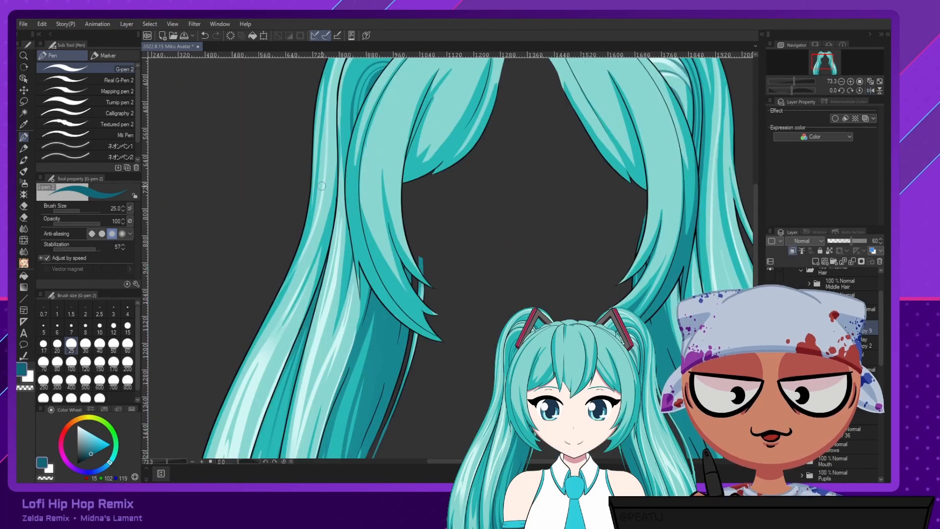
drag(386, 258, 295, 294)
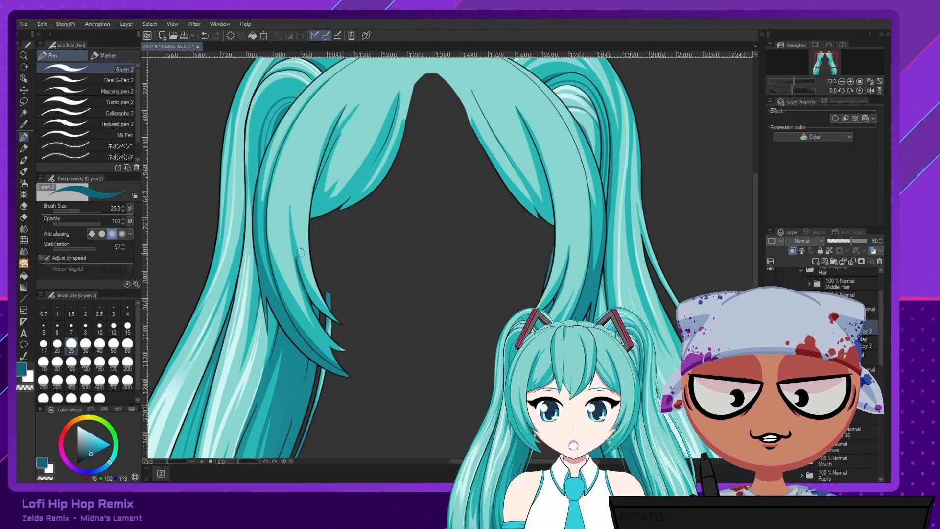
mouse_move(296, 269)
mouse_down()
mouse_move(327, 335)
mouse_move(295, 259)
mouse_move(332, 345)
mouse_move(344, 349)
mouse_move(297, 267)
mouse_move(345, 349)
mouse_up()
key(ctrl+z)
key(ctrl+z)
key(ctrl+z)
Refine the opposite side hair's shading, alternating the size 30 hard eraser with the size 25 G-pen.
key(e)
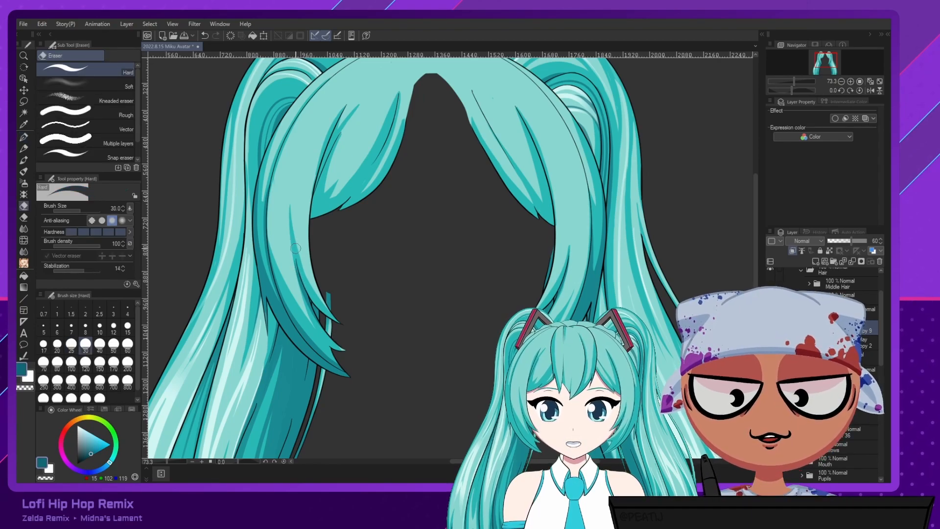
key(p)
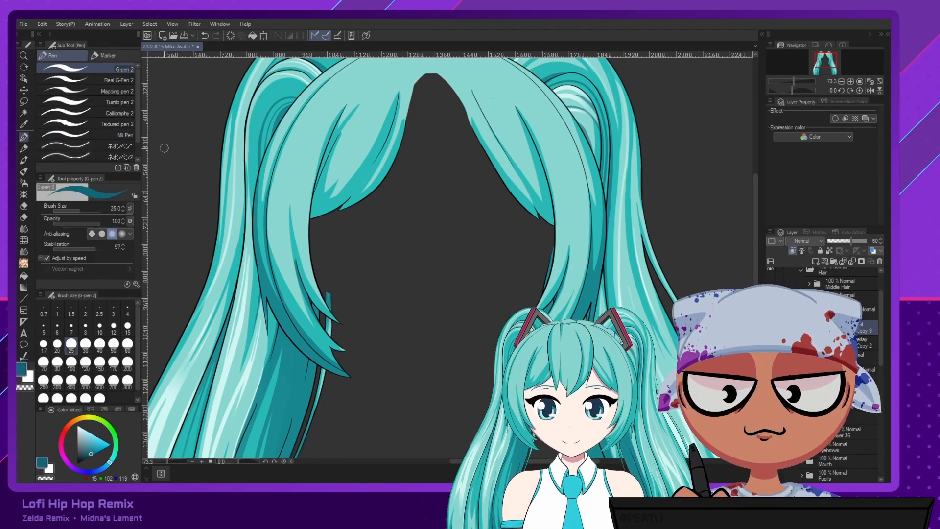
key(e)
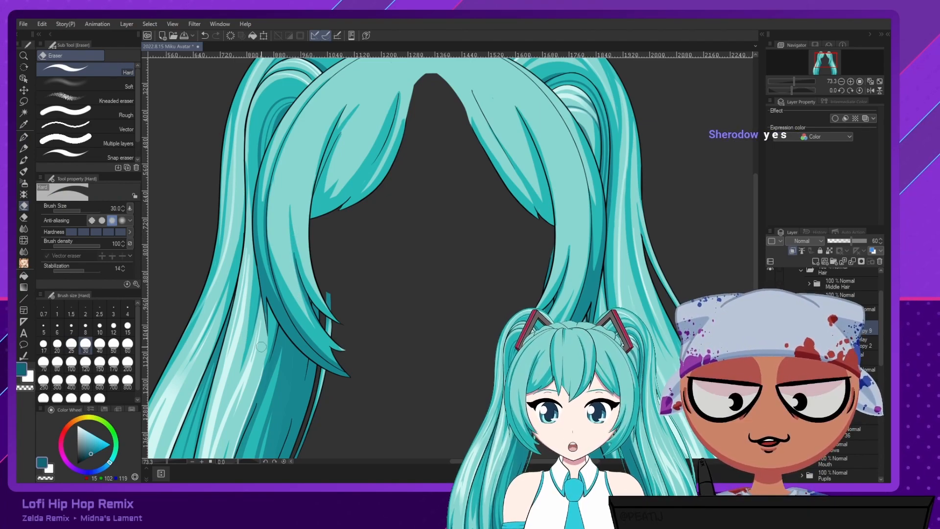
click(23, 138)
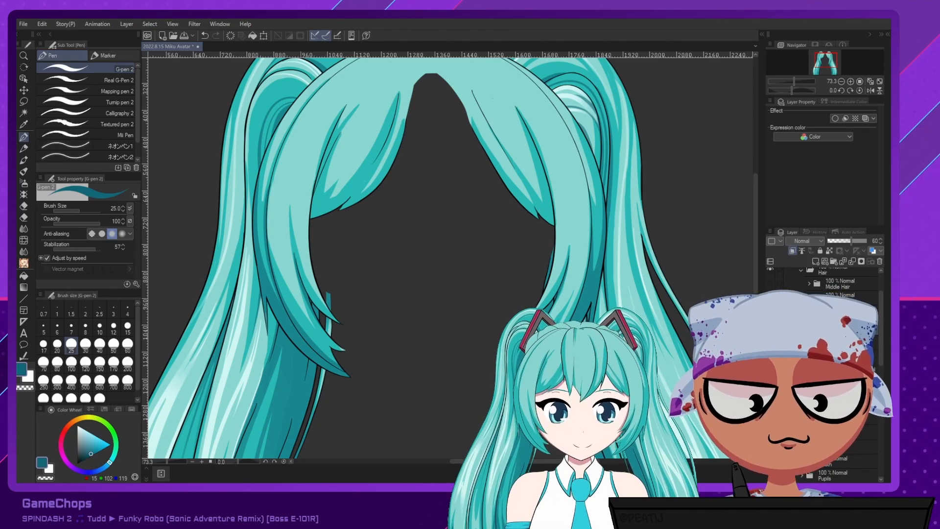
Create a new layer and paint dark teal shading down the bang's crease beside the side hair, redoing unsatisfying strokes.
key(ctrl+shift+n)
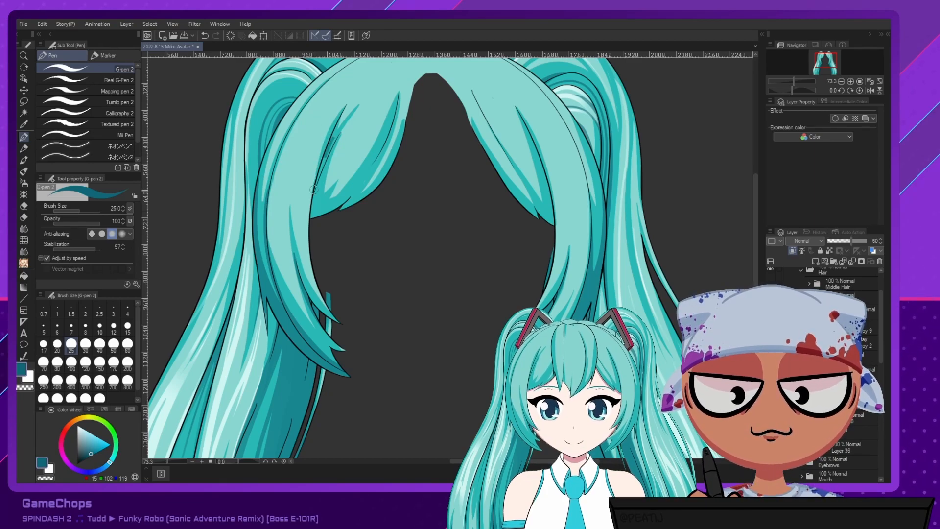
key(ctrl+z)
drag(339, 121, 313, 217)
drag(337, 137, 315, 226)
drag(339, 117, 313, 253)
drag(336, 125, 315, 221)
key(ctrl+z)
drag(336, 119, 314, 229)
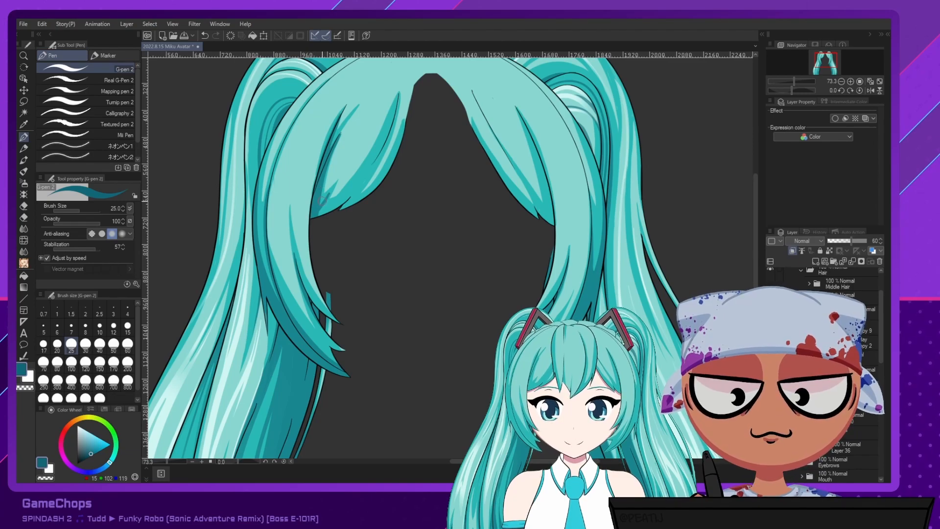
Paint dark teal shading along the same bang's face-side edge with the size 25 G-pen, redoing the stroke until it fits.
drag(397, 114, 339, 209)
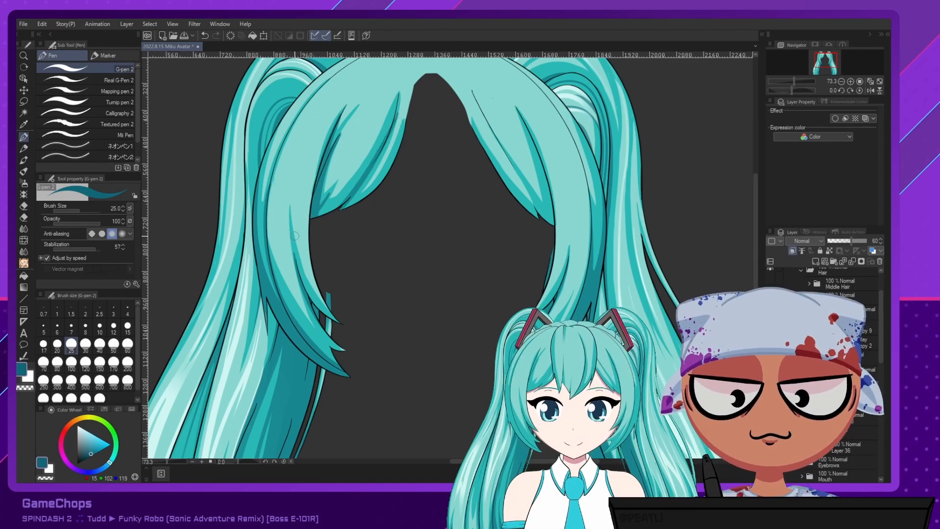
key(ctrl+z)
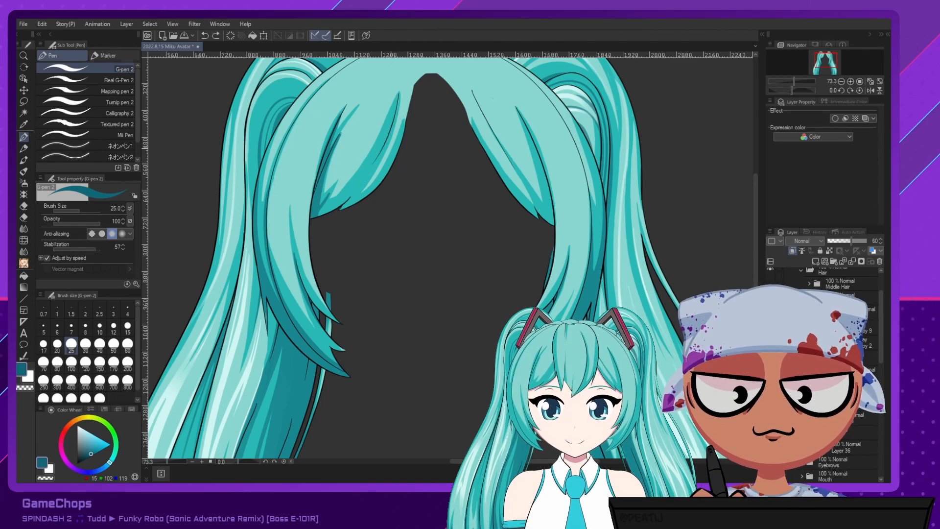
mouse_move(397, 111)
mouse_down()
mouse_move(390, 138)
mouse_move(317, 231)
mouse_up()
key(ctrl+z)
drag(399, 97, 339, 217)
key(ctrl+z)
mouse_move(400, 93)
mouse_down()
mouse_move(314, 228)
mouse_move(398, 107)
mouse_move(354, 182)
mouse_move(317, 216)
mouse_up()
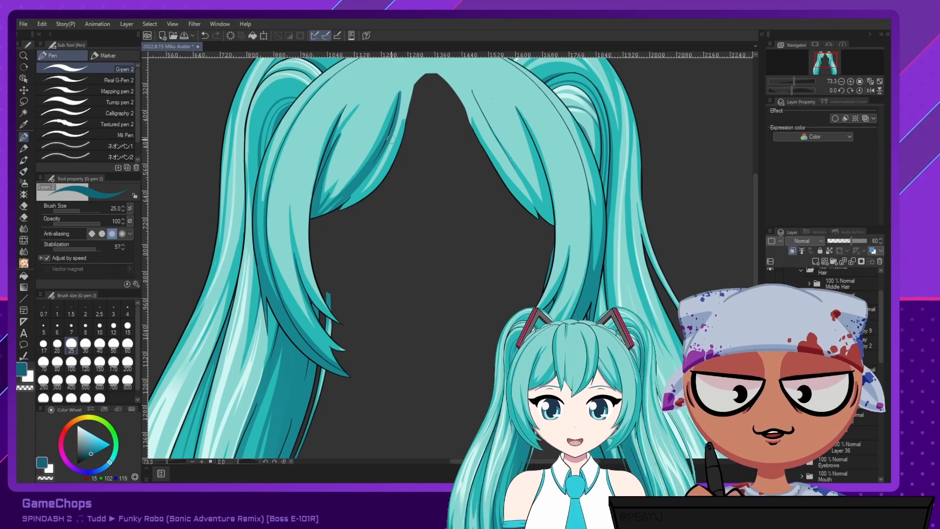
key(ctrl+z)
mouse_move(399, 92)
mouse_down()
mouse_move(388, 136)
mouse_move(322, 215)
mouse_up()
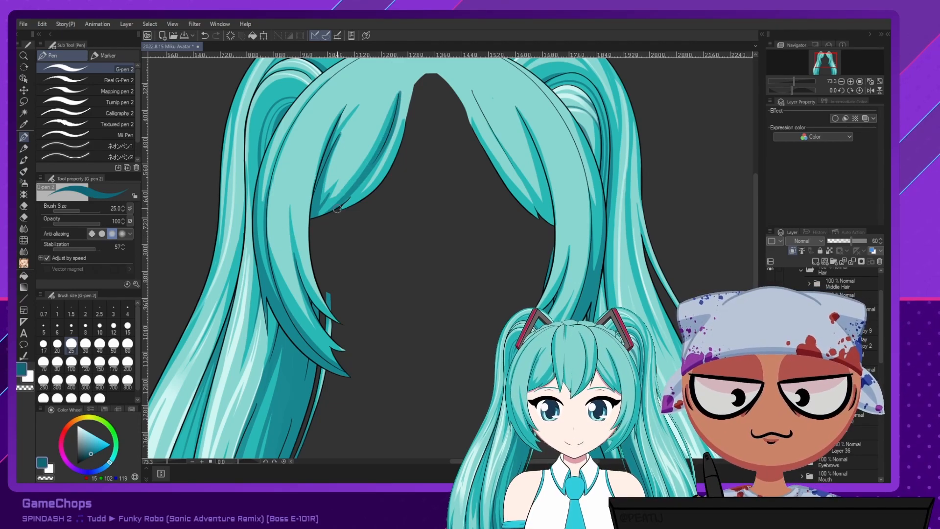
Build up the dark teal shading around the bang's lower edge and undo the last stray strokes.
drag(383, 143, 324, 227)
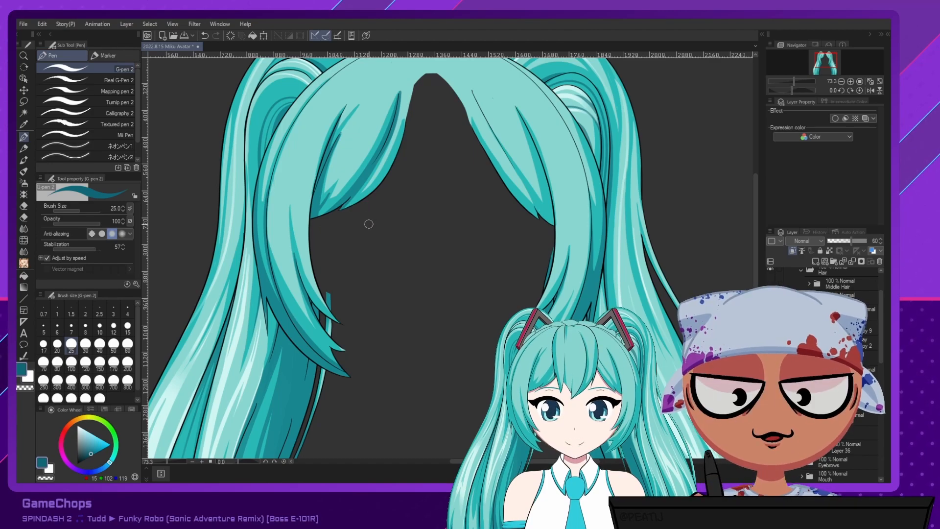
drag(337, 208, 399, 170)
mouse_move(343, 209)
mouse_down()
mouse_move(368, 196)
mouse_move(411, 127)
mouse_up()
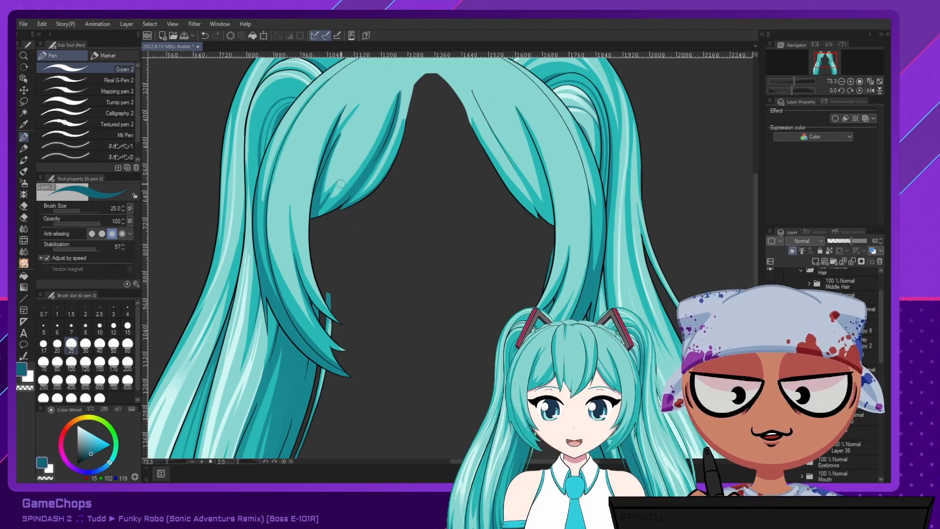
mouse_move(320, 213)
mouse_down()
mouse_move(360, 179)
mouse_move(311, 215)
mouse_move(348, 197)
mouse_move(361, 177)
mouse_move(319, 215)
mouse_up()
key(ctrl+z)
key(ctrl+z)
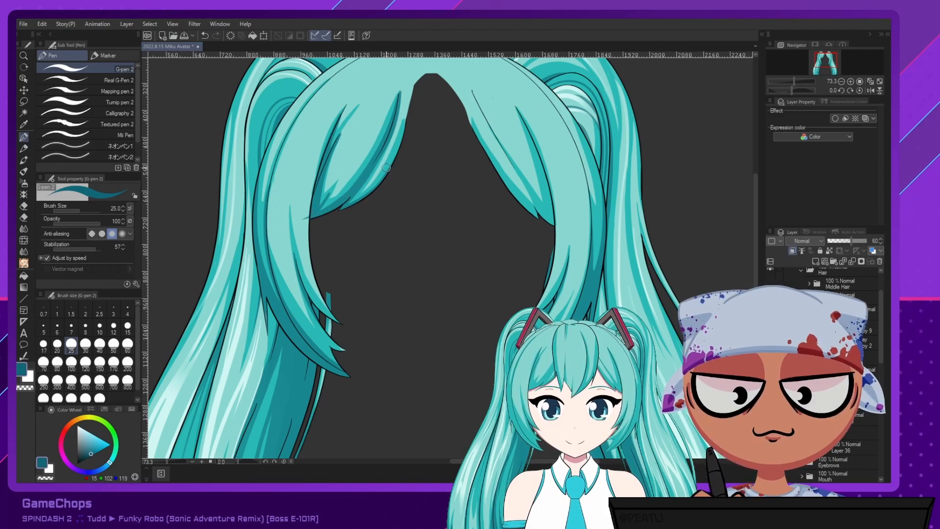
Trim the bang's shading with the size 30 hard eraser and reinforce its crease with the G-pen.
key(e)
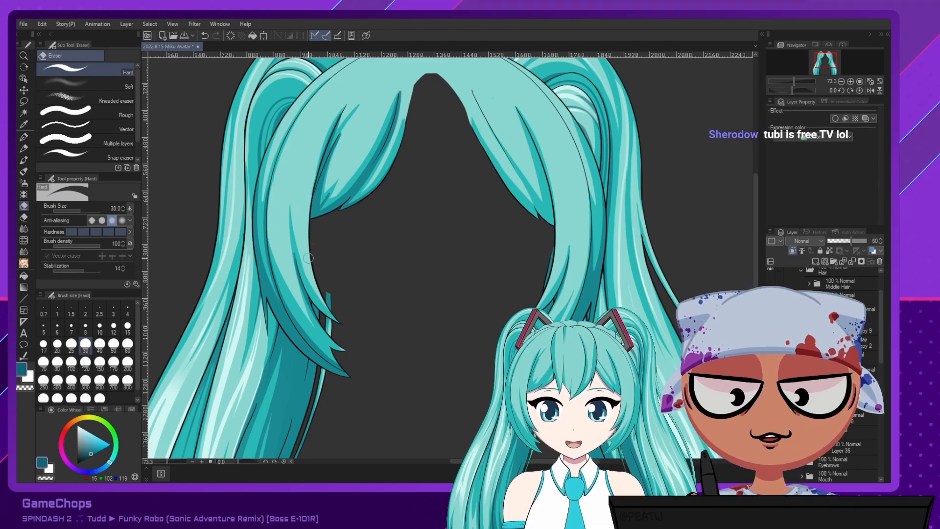
click(24, 138)
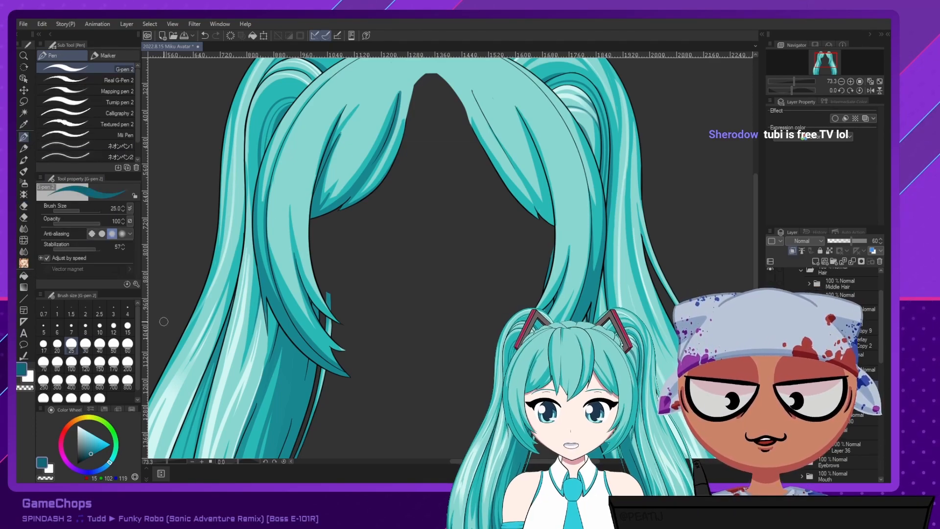
drag(320, 171, 346, 125)
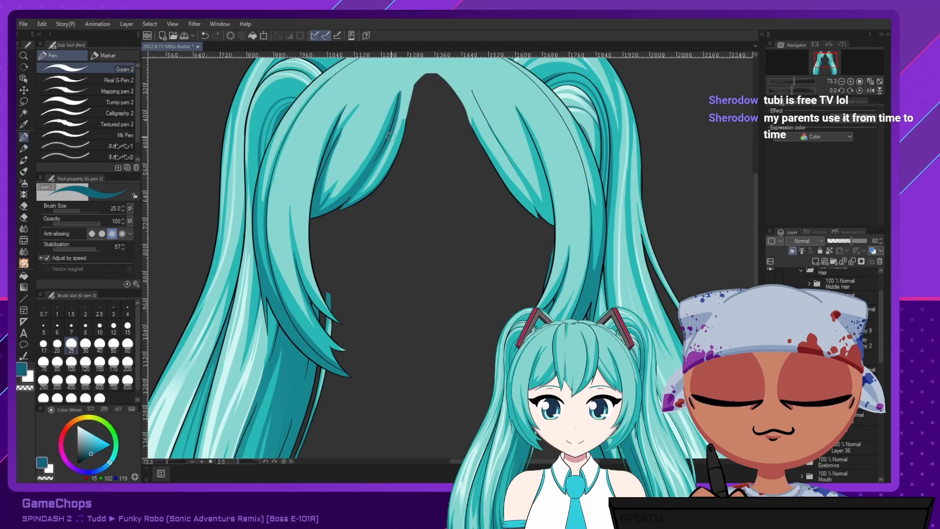
Undo the last stroke and paint dark teal shading along the side hair's lower pointed tip.
drag(359, 321, 277, 226)
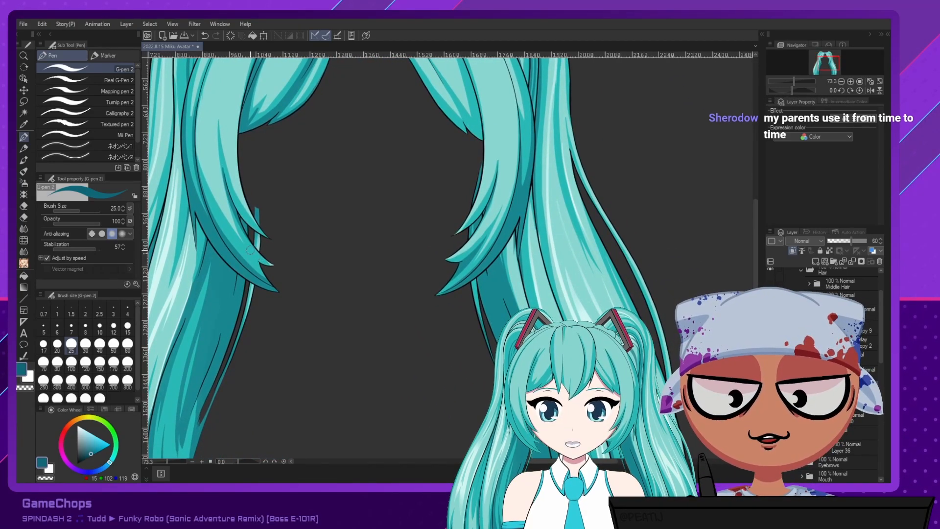
key(ctrl+z)
drag(246, 250, 286, 278)
Thin the shading on the side hair's lower tip with the size 30 hard eraser, redoing passes, and return to the G-pen.
key(e)
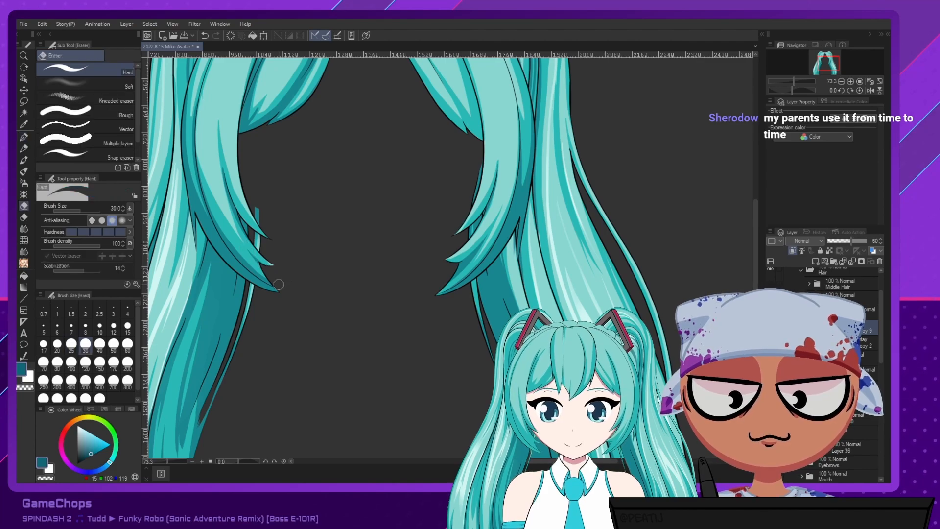
key(ctrl+z)
drag(238, 236, 288, 288)
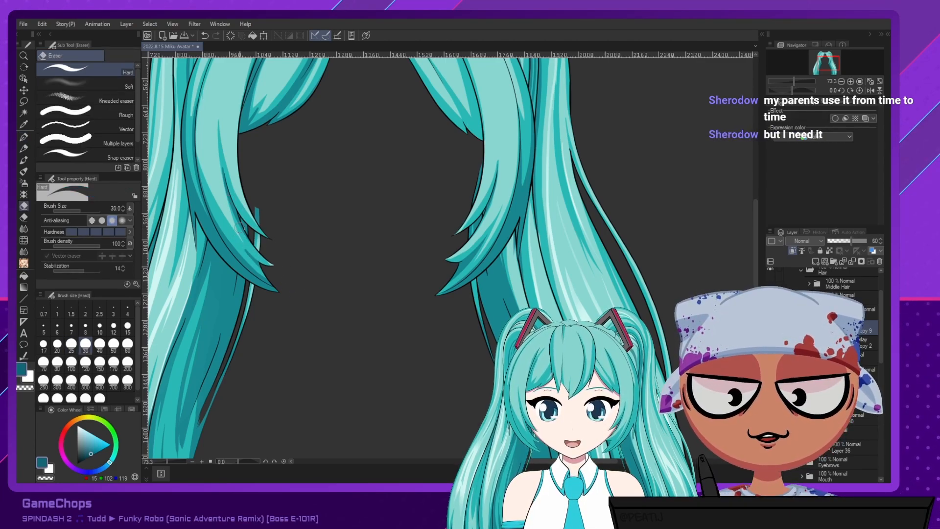
key(ctrl+z)
drag(241, 238, 292, 295)
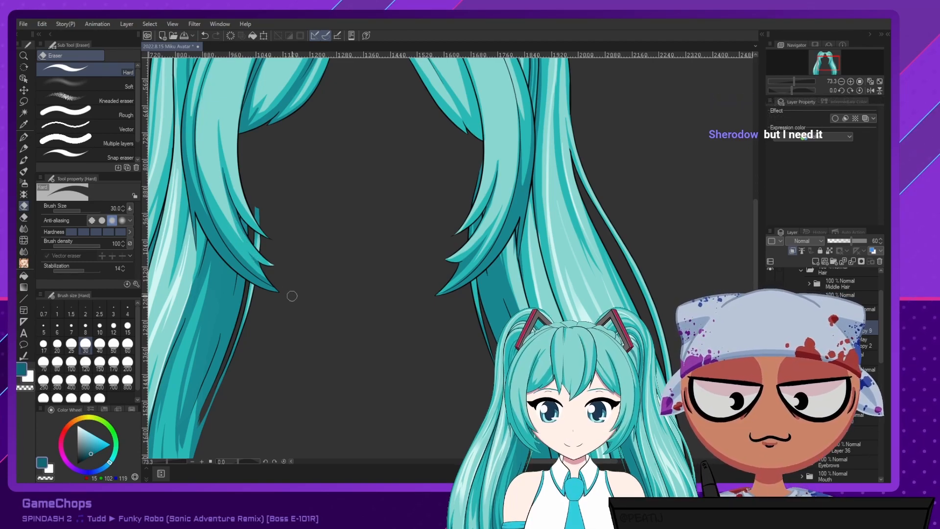
key(ctrl+z)
drag(243, 242, 290, 292)
key(ctrl+z)
drag(240, 241, 294, 292)
click(25, 137)
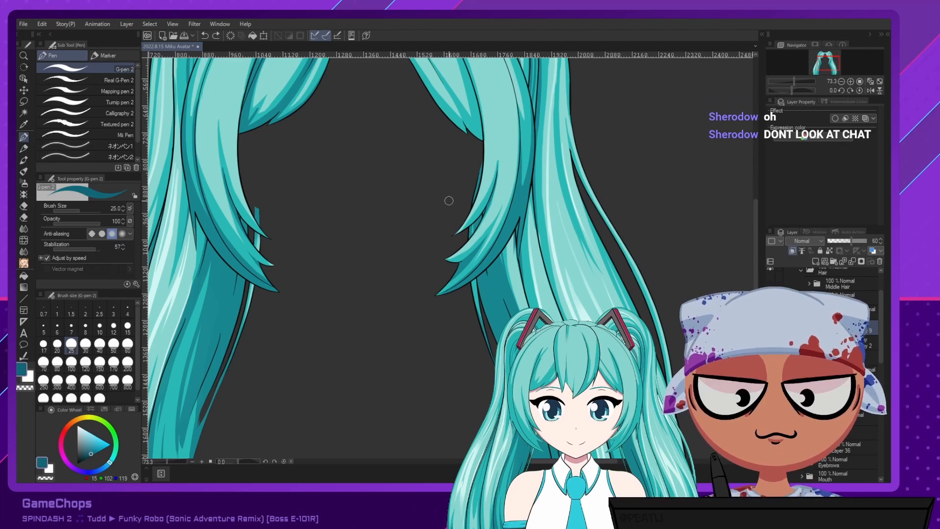
Shade the opposite bang's crease in dark teal, trim it with the size 30 hard eraser, and return to the G-pen.
scroll(447, 199, down, 4)
drag(410, 211, 397, 246)
scroll(396, 246, up, 2)
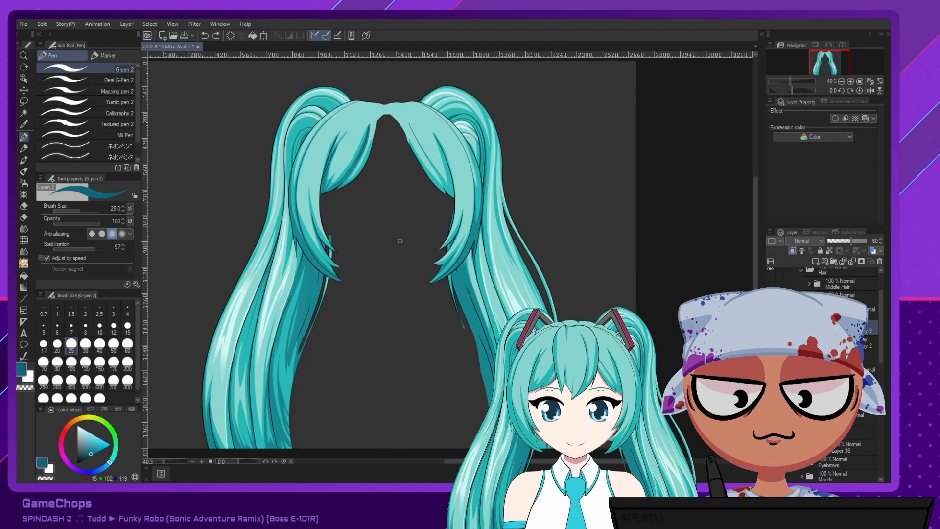
key(h)
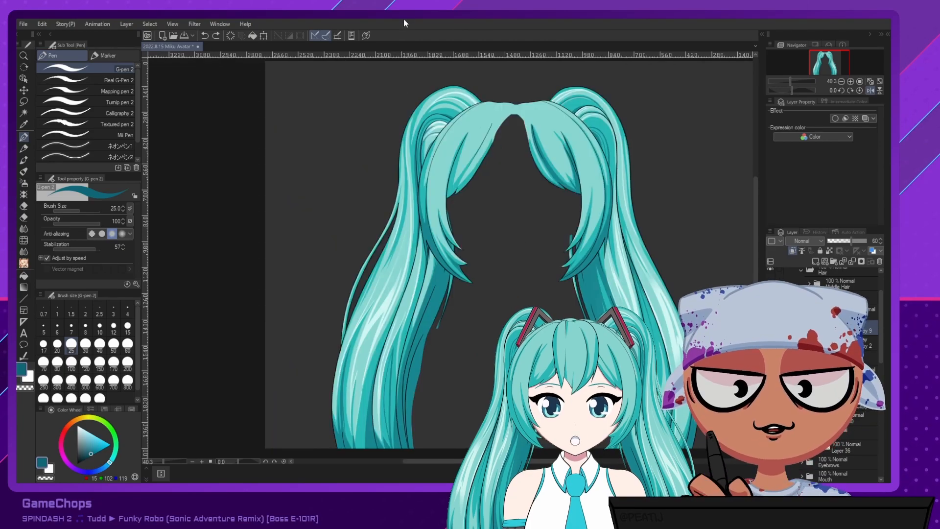
scroll(487, 79, up, 5)
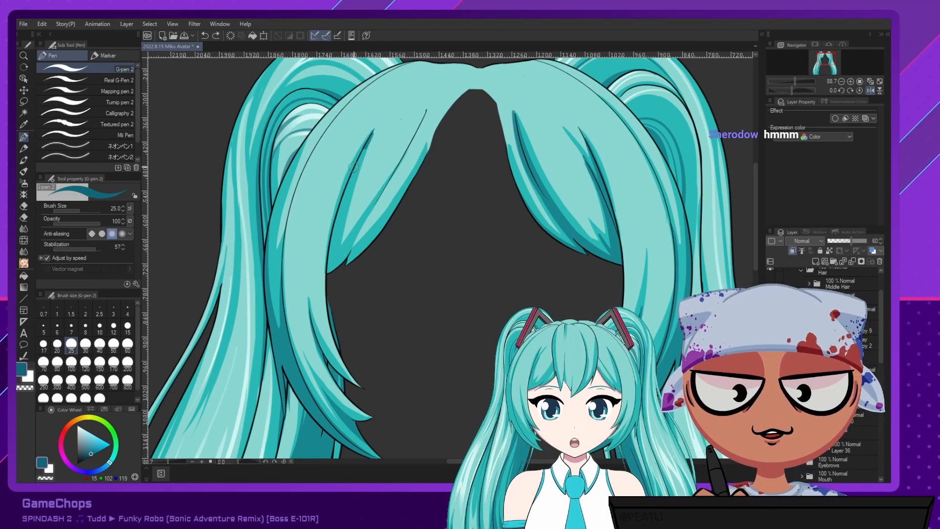
key(e)
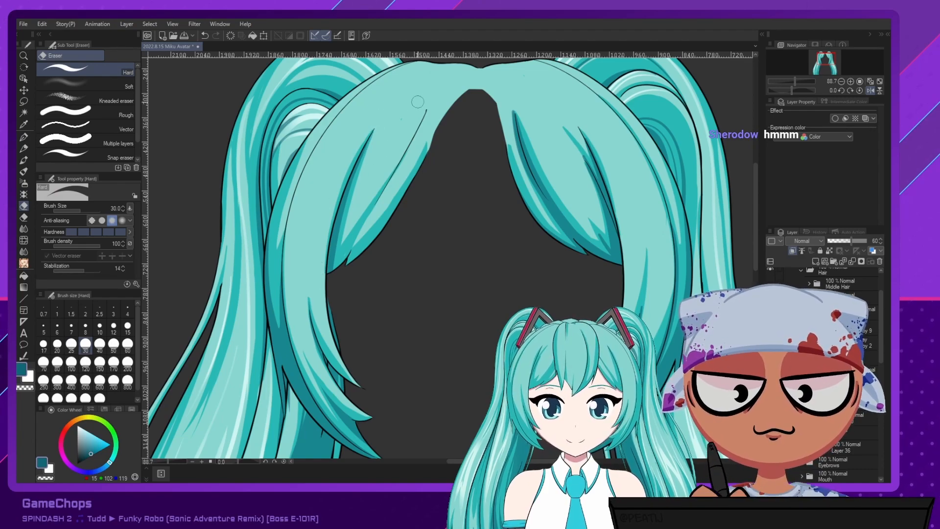
key(p)
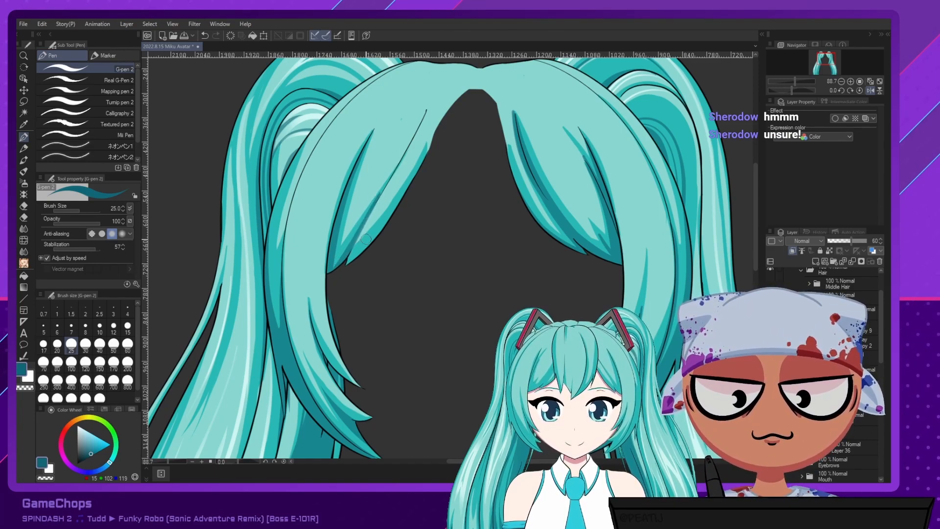
Paint dark teal shading along the opposite bang's face-side edge down to its tip and trim it with the hard eraser.
drag(408, 189, 342, 264)
key(ctrl+z)
drag(409, 184, 338, 268)
key(ctrl+z)
drag(412, 181, 338, 269)
drag(376, 234, 333, 276)
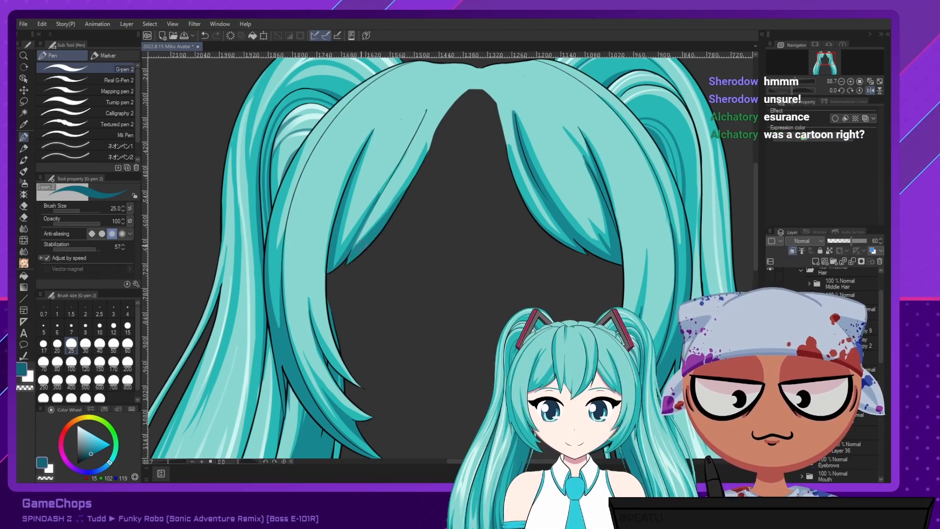
drag(430, 147, 336, 278)
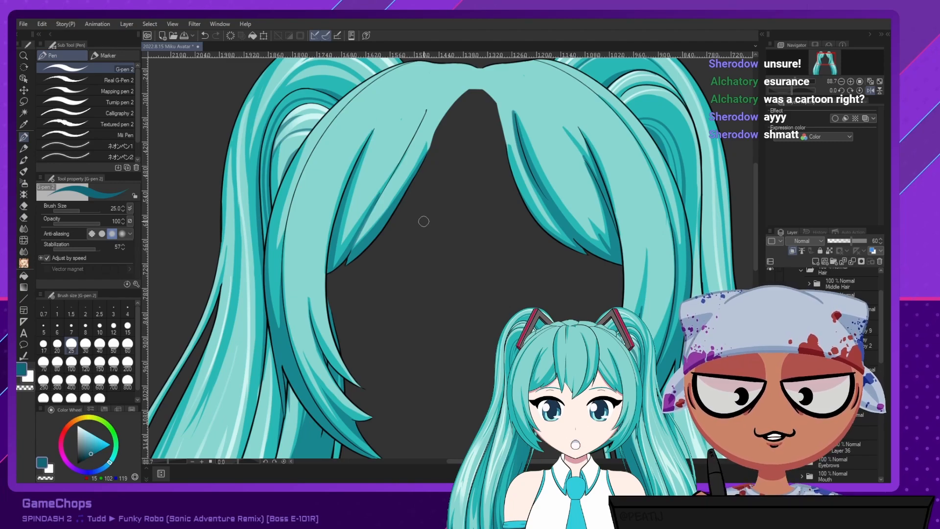
key(e)
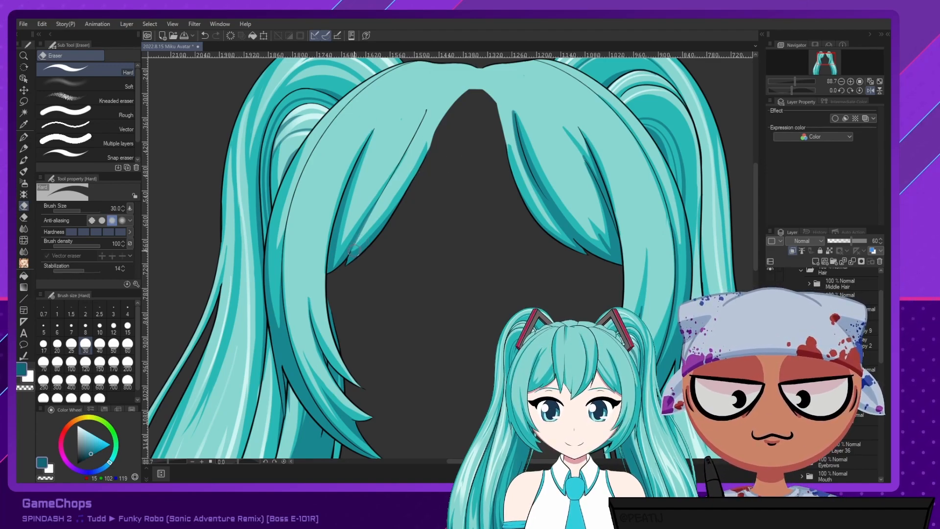
key(p)
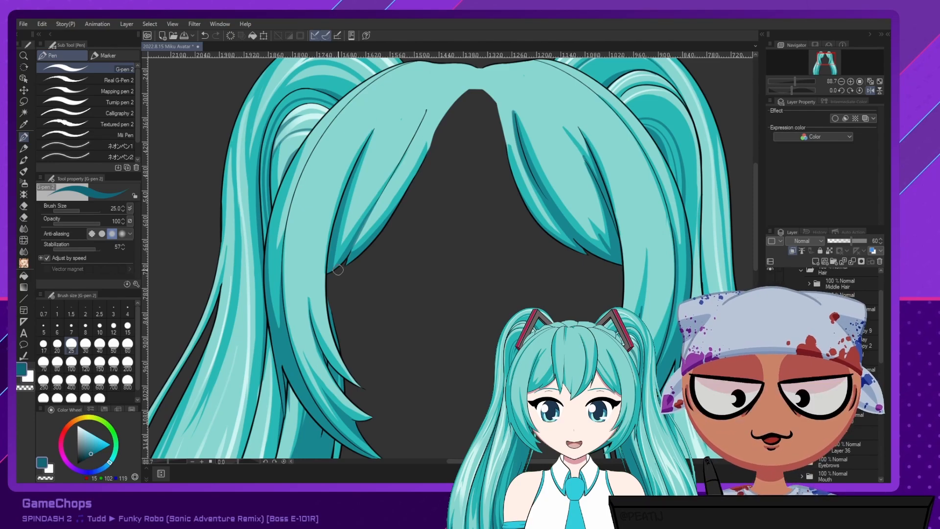
Clean up the first bang's shading with the size 30 hard eraser, undoing the stray pass, and return to the G-pen.
drag(498, 260, 458, 266)
key(h)
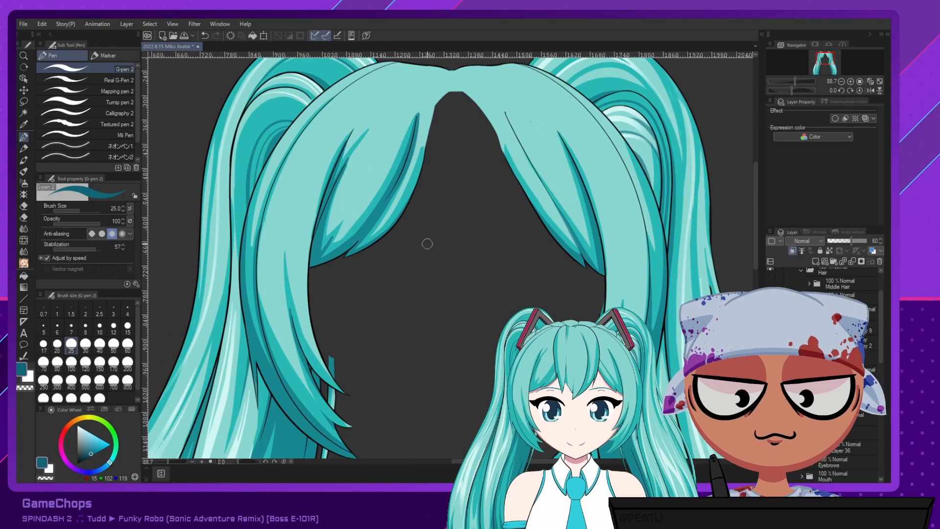
key(e)
mouse_move(416, 142)
mouse_down()
mouse_move(373, 234)
mouse_move(430, 82)
mouse_up()
key(ctrl+z)
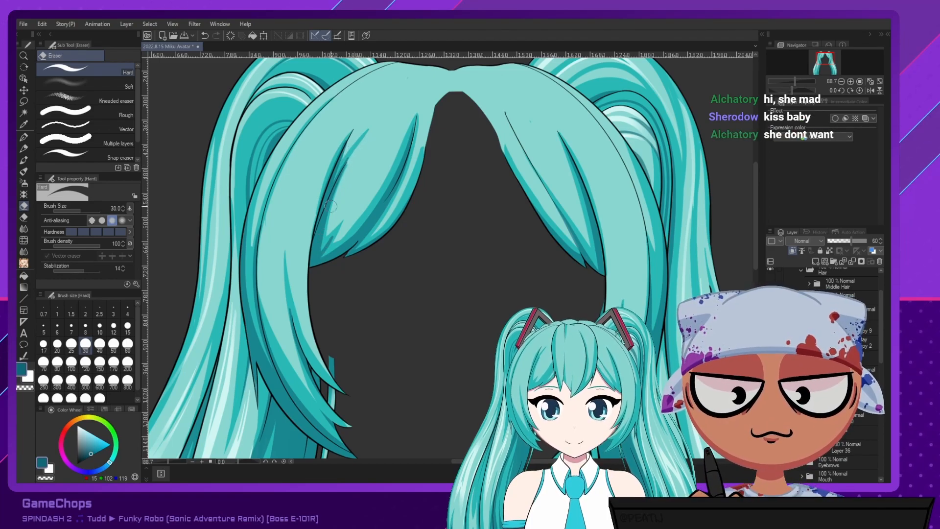
key(p)
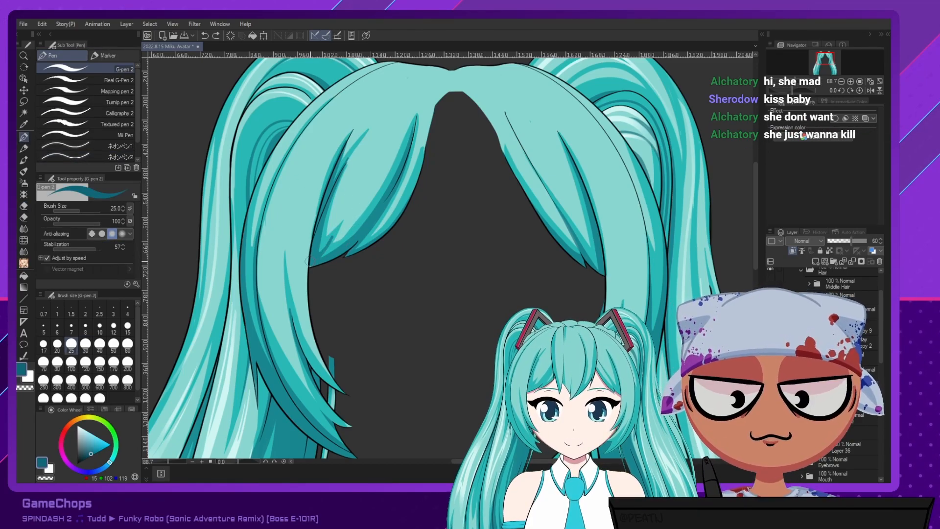
Mirror the canvas view horizontally and switch to the size 30 hard eraser for the side hair.
key(e)
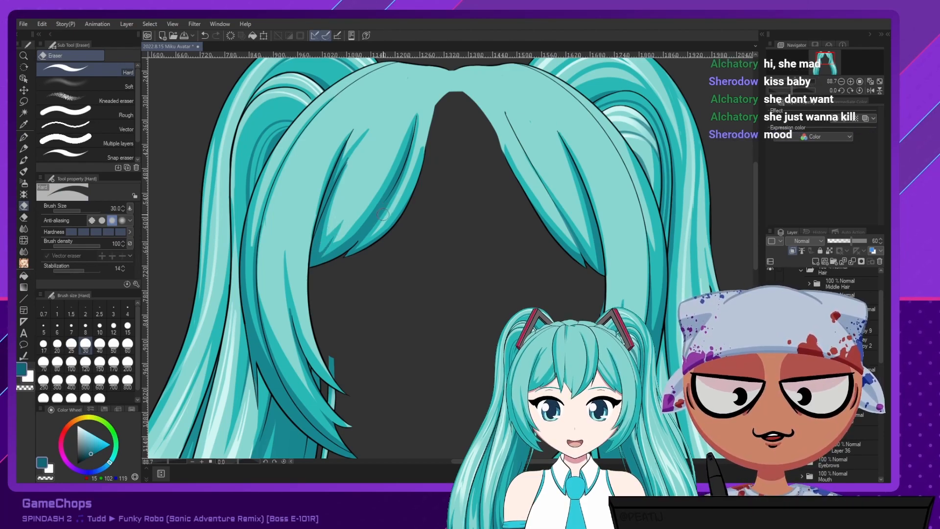
key(p)
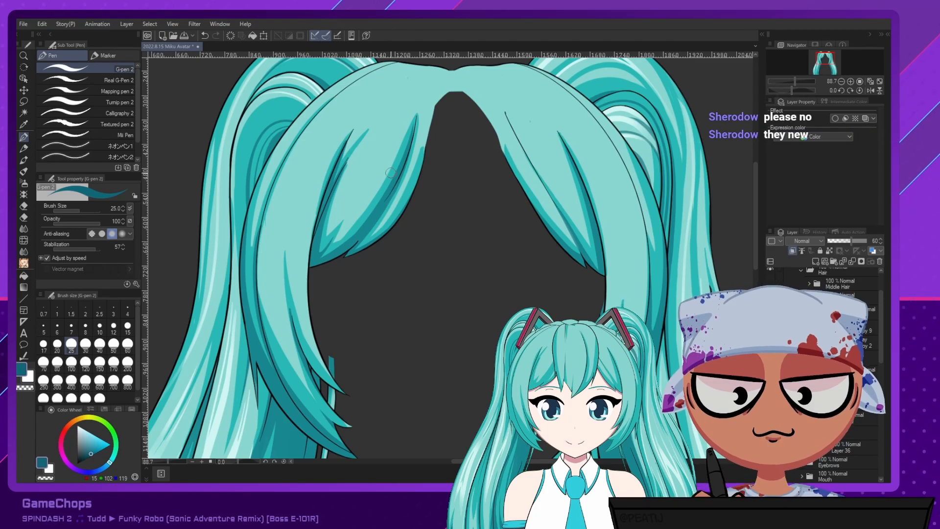
key(h)
drag(288, 252, 280, 191)
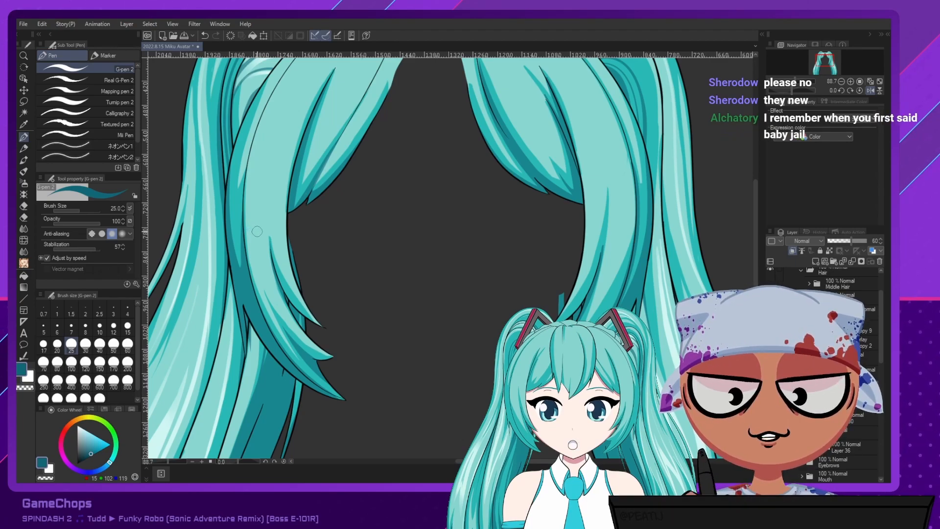
key(e)
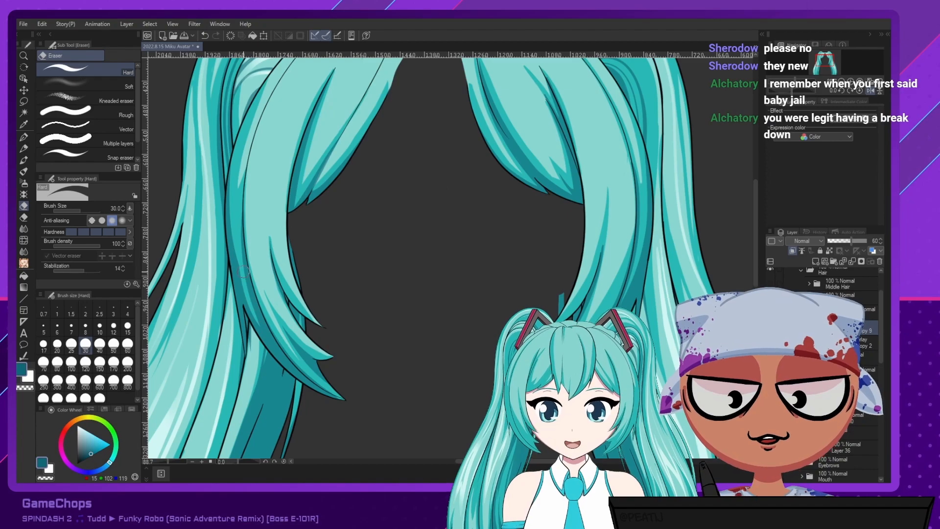
Try to thin the dark shading along the side hair's outer strand with the hard eraser, undoing each pass.
drag(265, 330, 266, 331)
key(ctrl+z)
drag(243, 265, 264, 329)
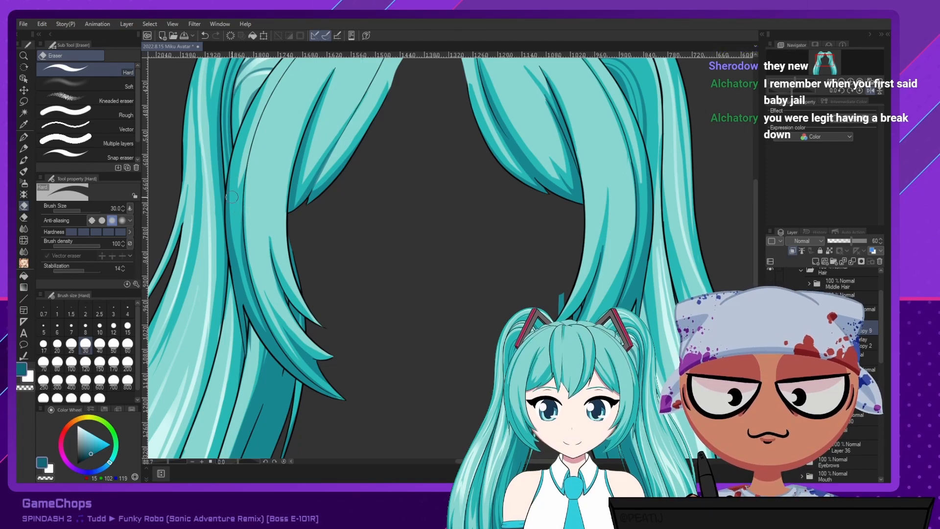
drag(234, 237, 253, 306)
key(ctrl+z)
mouse_move(231, 170)
mouse_down()
mouse_move(261, 316)
mouse_move(239, 269)
mouse_move(240, 121)
mouse_up()
key(ctrl+z)
key(ctrl+z)
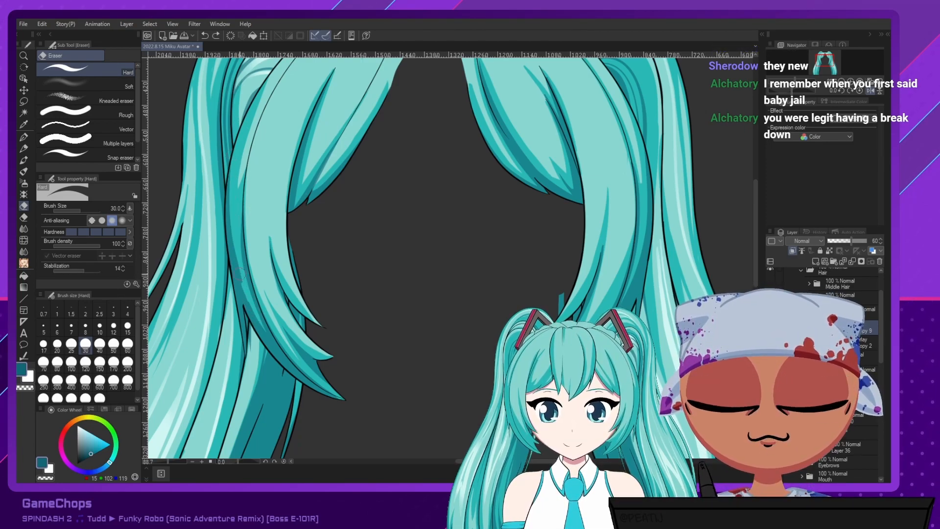
drag(242, 281, 244, 137)
key(ctrl+z)
drag(231, 169, 245, 292)
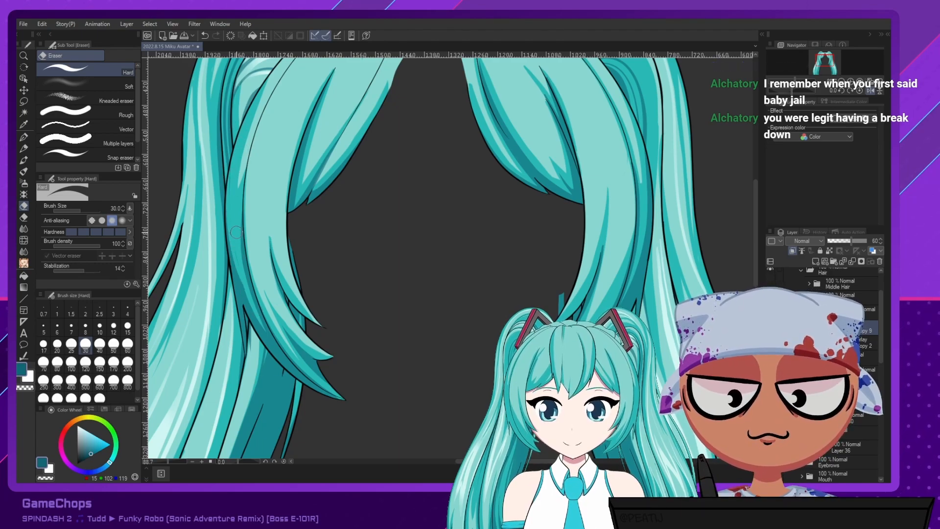
key(ctrl+z)
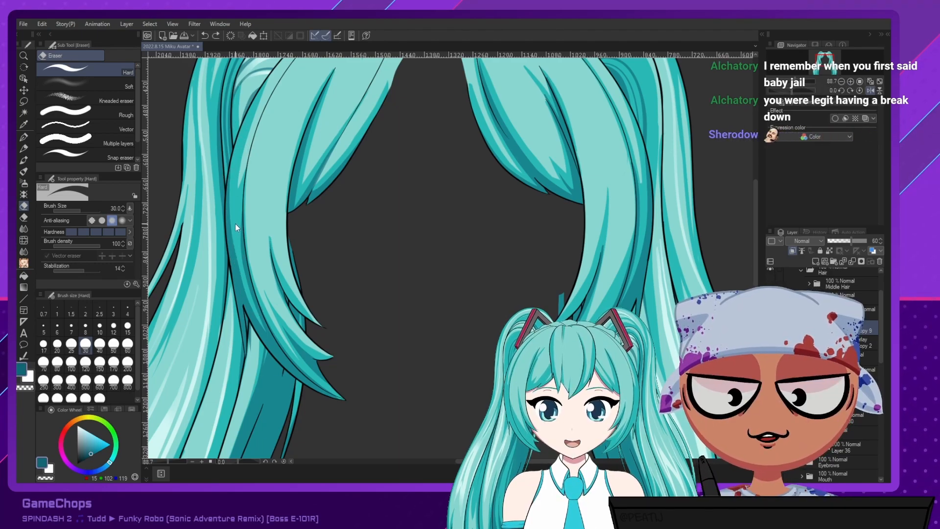
mouse_move(234, 168)
mouse_down()
mouse_move(235, 265)
mouse_move(250, 306)
mouse_move(234, 177)
mouse_move(246, 298)
mouse_up()
key(ctrl+z)
Trim the dark shading down the side hair's outer strand toward its lower tip with the hard eraser, and return to the G-pen.
drag(236, 232, 270, 339)
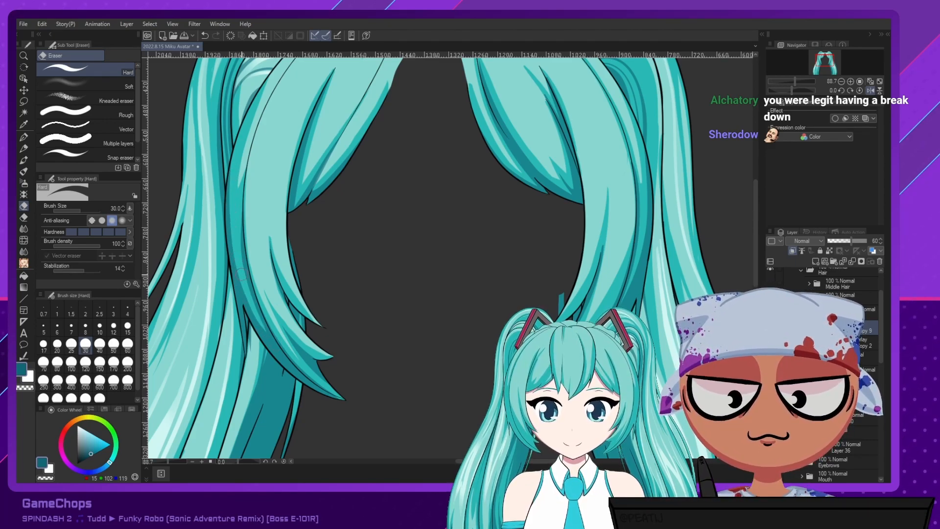
drag(243, 285, 284, 353)
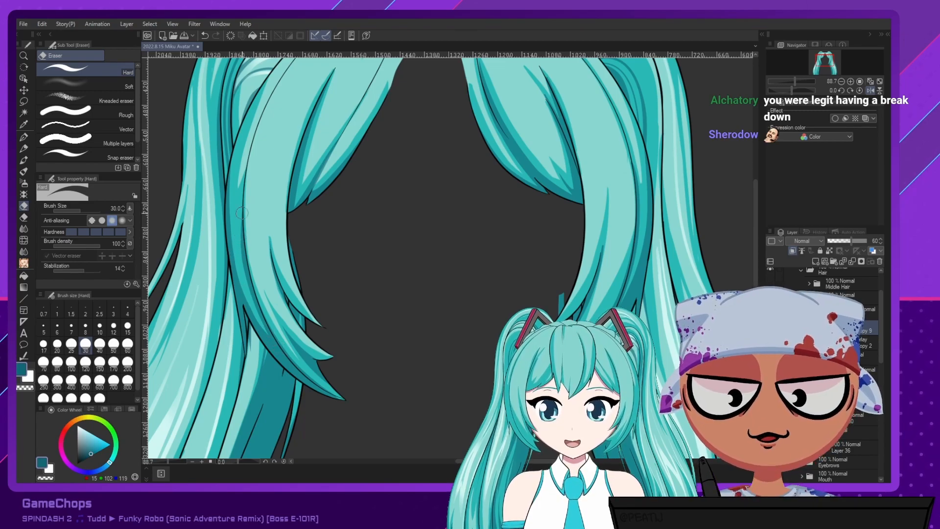
drag(238, 235, 266, 337)
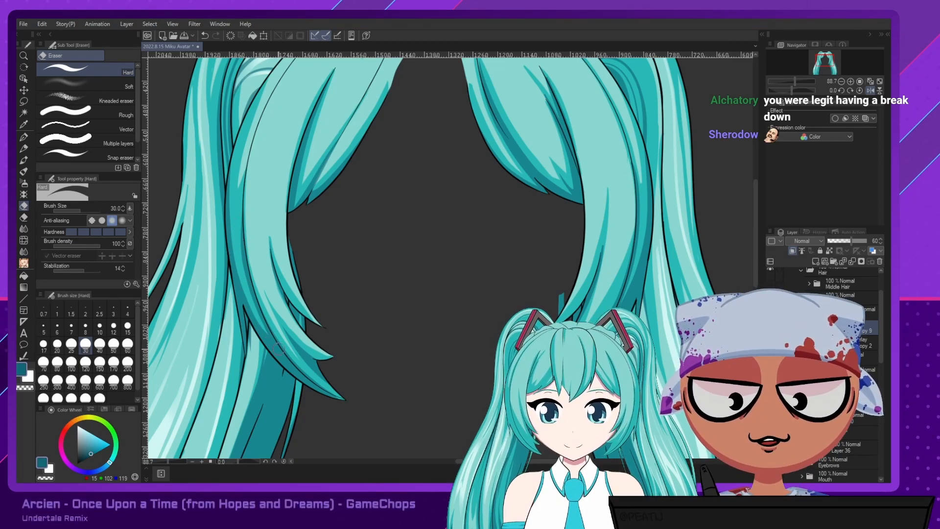
click(24, 137)
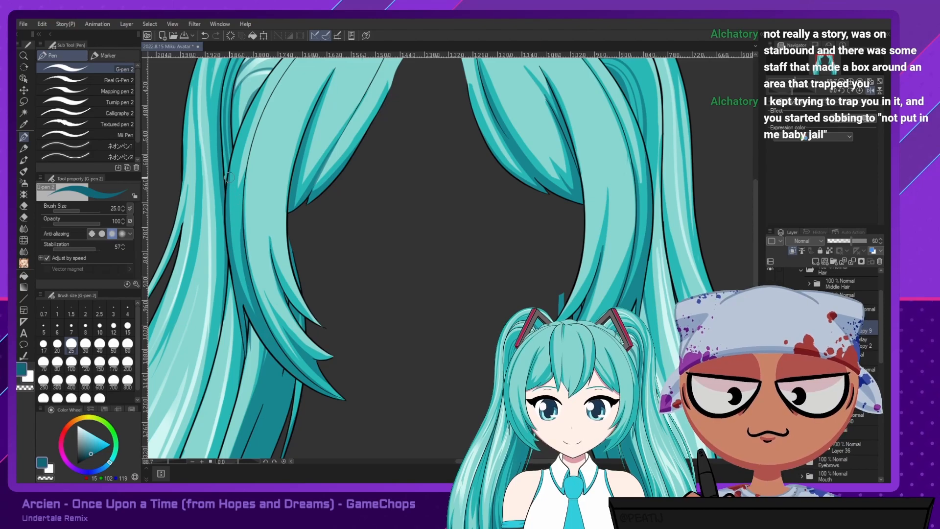
Try to paint a long dark teal shading line down the side hair's outer strand with the size 25 G-pen, undoing each stroke.
key(ctrl+z)
drag(244, 128, 237, 280)
key(ctrl+z)
mouse_move(244, 119)
mouse_down()
mouse_move(231, 211)
mouse_move(253, 356)
mouse_up()
key(ctrl+z)
mouse_move(244, 128)
mouse_down()
mouse_move(248, 319)
mouse_move(233, 225)
mouse_move(244, 298)
mouse_up()
key(ctrl+z)
key(ctrl+z)
drag(243, 132, 244, 298)
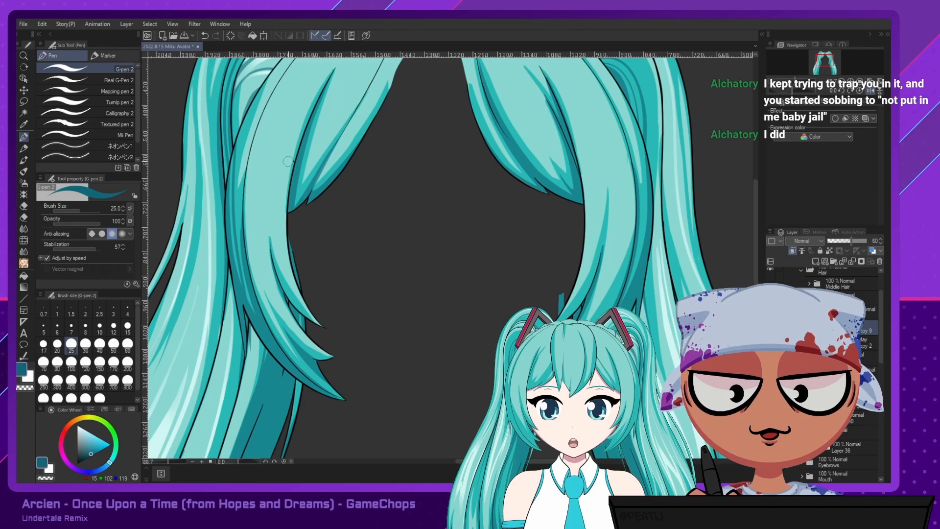
key(ctrl+z)
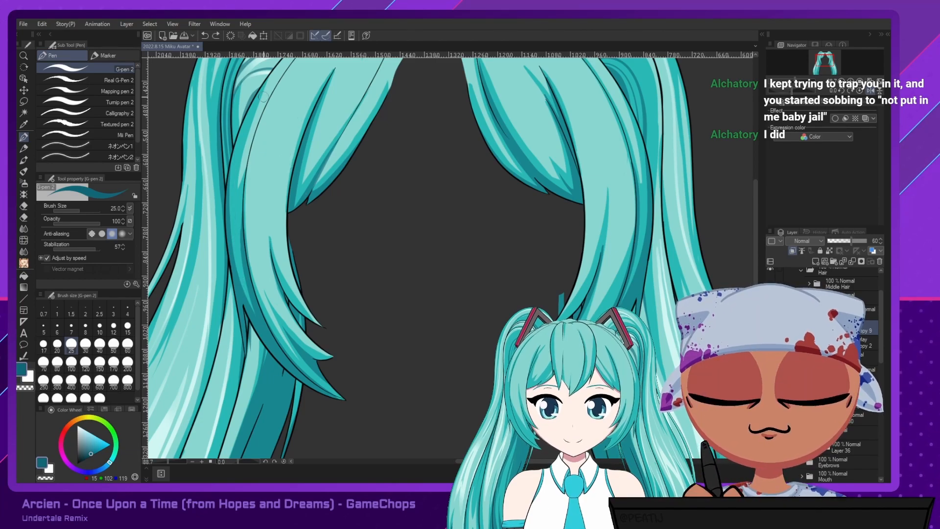
drag(258, 91, 240, 266)
key(ctrl+z)
mouse_move(258, 91)
mouse_down()
mouse_move(232, 235)
mouse_move(237, 299)
mouse_up()
key(ctrl+z)
drag(258, 89, 233, 259)
key(ctrl+z)
mouse_move(257, 89)
mouse_down()
mouse_move(241, 137)
mouse_move(248, 311)
mouse_up()
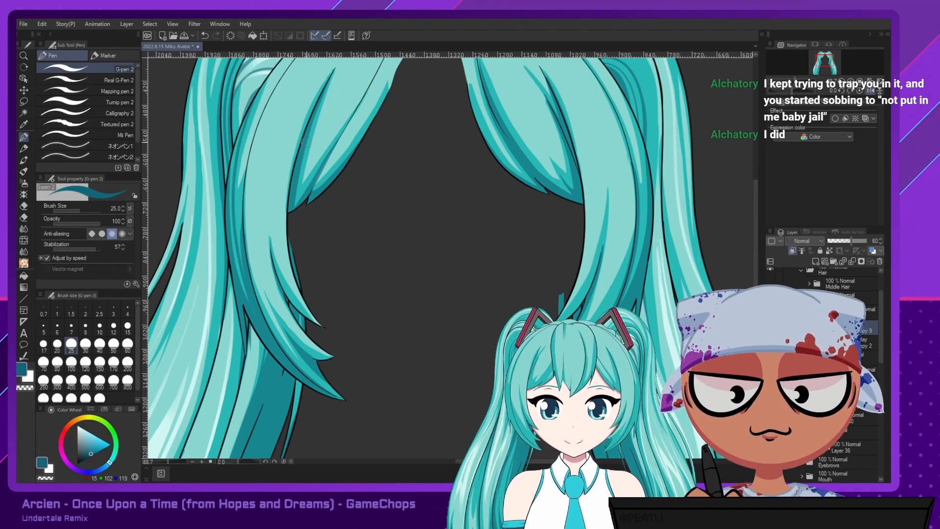
key(ctrl+z)
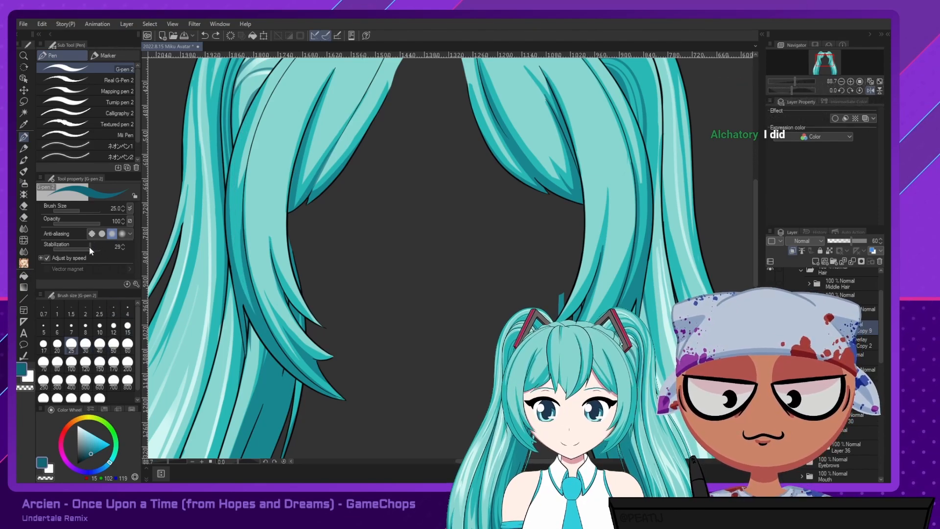
Lower the G-pen's stabilization to 29 and its brush size to 17, undoing the trial strokes on the side hair.
drag(89, 247, 75, 247)
drag(258, 79, 245, 306)
key(ctrl+z)
drag(259, 91, 240, 252)
key(ctrl+z)
click(43, 343)
Paint a thin dark teal shading line down the side hair's outer strand with the size 17 G-pen, undoing and redoing strokes.
drag(259, 93, 234, 281)
key(ctrl+z)
drag(255, 100, 232, 252)
drag(274, 325, 275, 329)
key(ctrl+z)
mouse_move(257, 91)
mouse_down()
mouse_move(246, 124)
mouse_move(255, 295)
mouse_up()
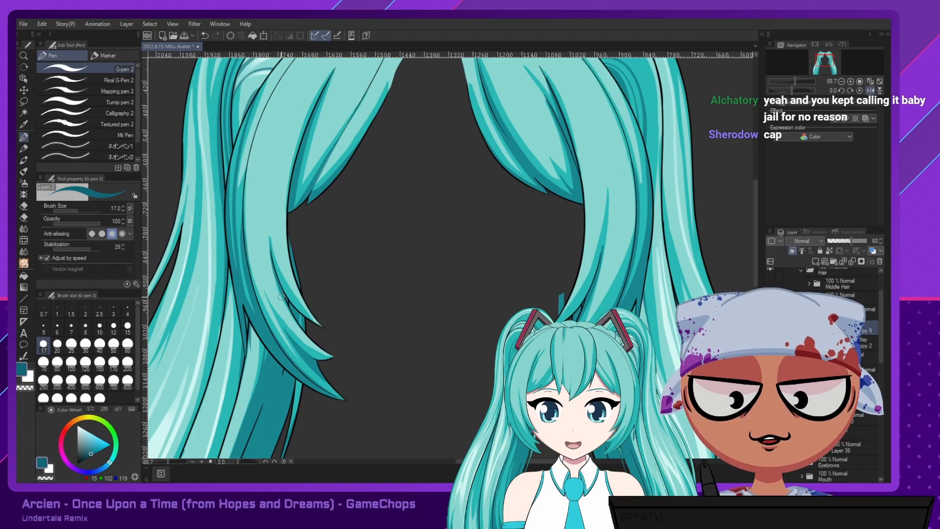
key(ctrl+z)
drag(256, 88, 240, 286)
key(ctrl+z)
drag(248, 113, 234, 269)
key(ctrl+z)
drag(248, 118, 234, 266)
key(ctrl+z)
drag(257, 91, 237, 243)
key(ctrl+z)
drag(255, 97, 237, 249)
key(ctrl+z)
drag(255, 96, 240, 295)
key(ctrl+z)
drag(254, 100, 234, 252)
key(ctrl+z)
mouse_move(254, 101)
mouse_down()
mouse_move(232, 219)
mouse_move(239, 297)
mouse_up()
key(ctrl+z)
drag(255, 97, 237, 241)
key(ctrl+z)
mouse_move(256, 93)
mouse_down()
mouse_move(235, 185)
mouse_move(238, 277)
mouse_up()
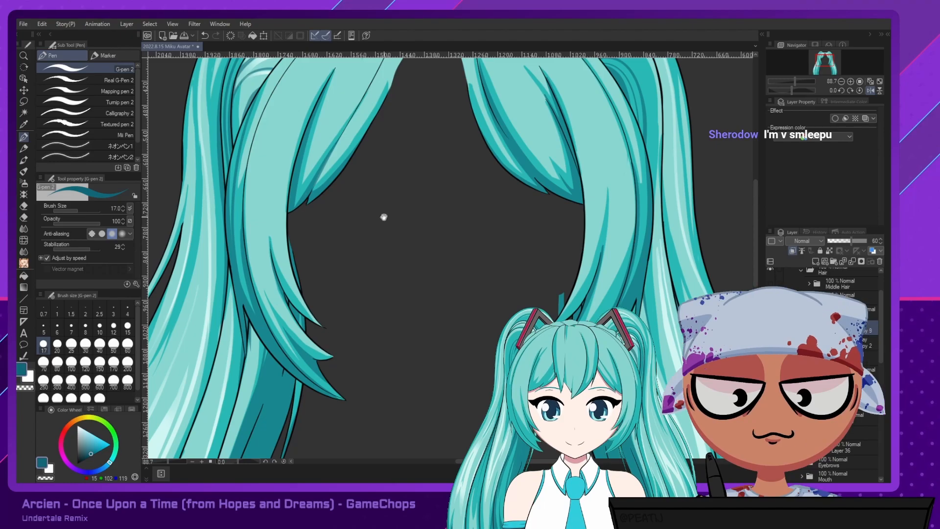
Paint thin dark teal shading along the face-side edge of the opposite bang, redoing one stroke.
mouse_move(355, 227)
mouse_down()
mouse_move(248, 285)
mouse_move(193, 293)
mouse_up()
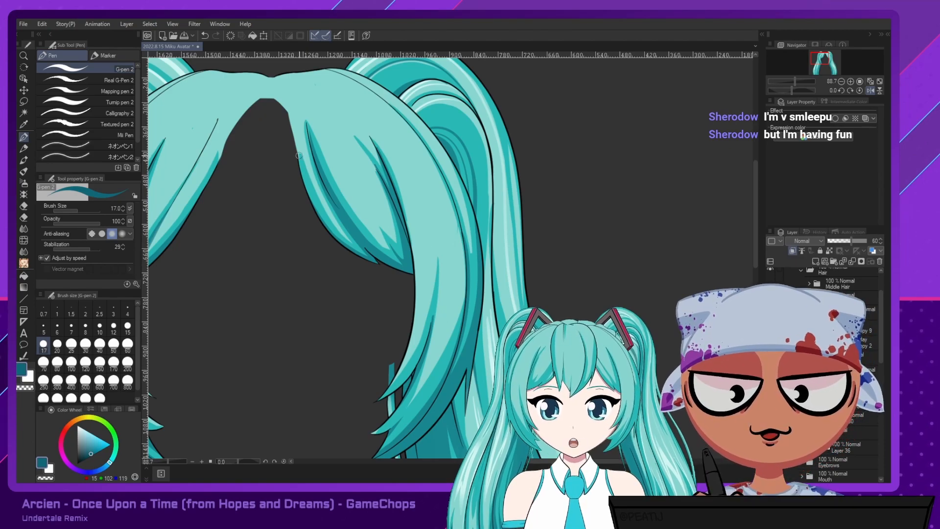
drag(295, 137, 335, 236)
drag(298, 159, 348, 246)
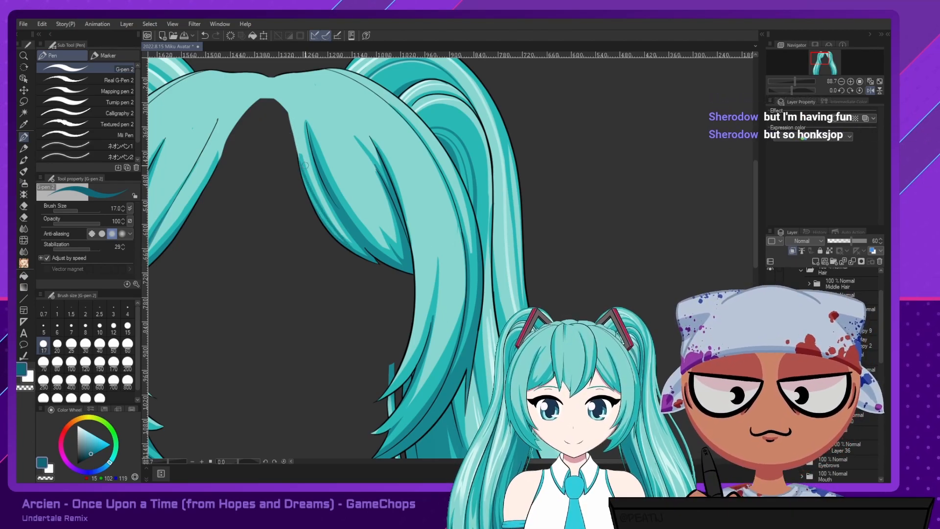
drag(298, 150, 335, 228)
key(ctrl+z)
drag(295, 142, 339, 238)
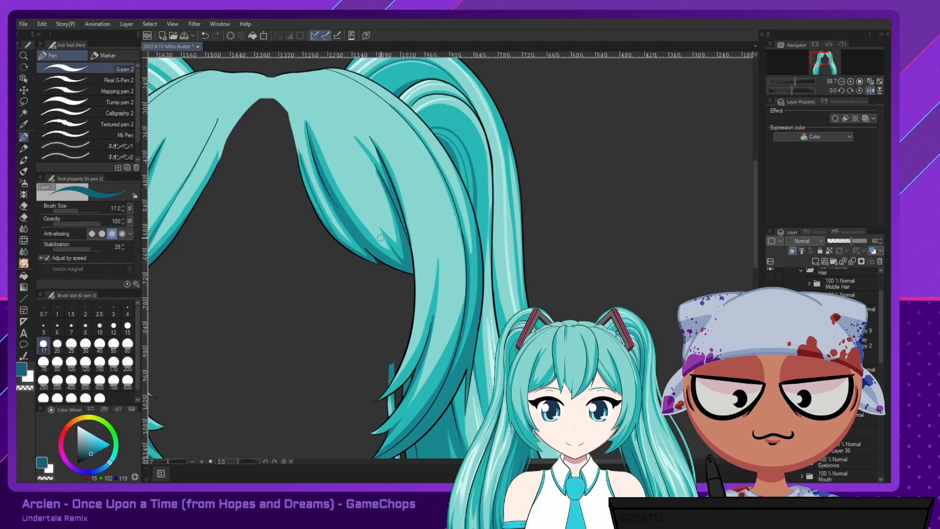
Hide the ponytails and check the side hair and bangs with the paper layer turned off and on again.
scroll(378, 241, down, 2)
scroll(370, 248, down, 1)
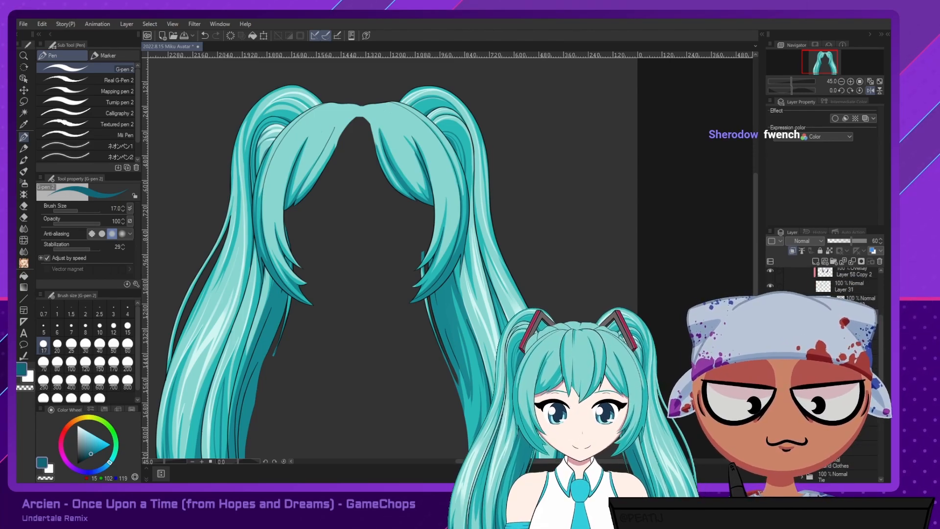
scroll(823, 372, down, 5)
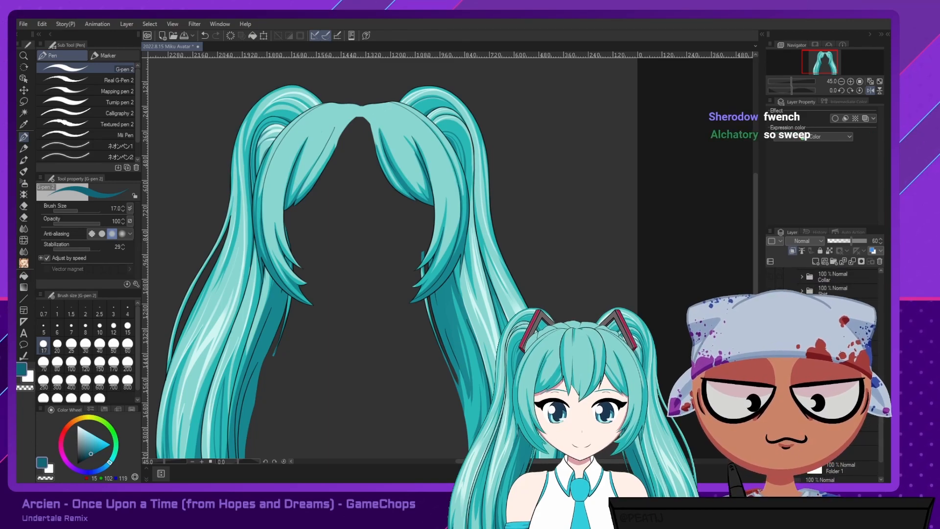
click(770, 421)
scroll(823, 372, down, 5)
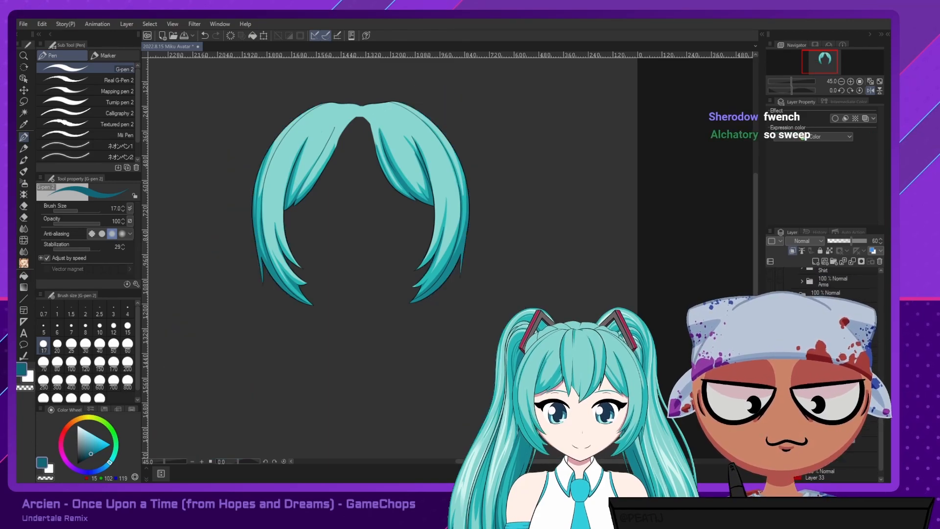
click(770, 474)
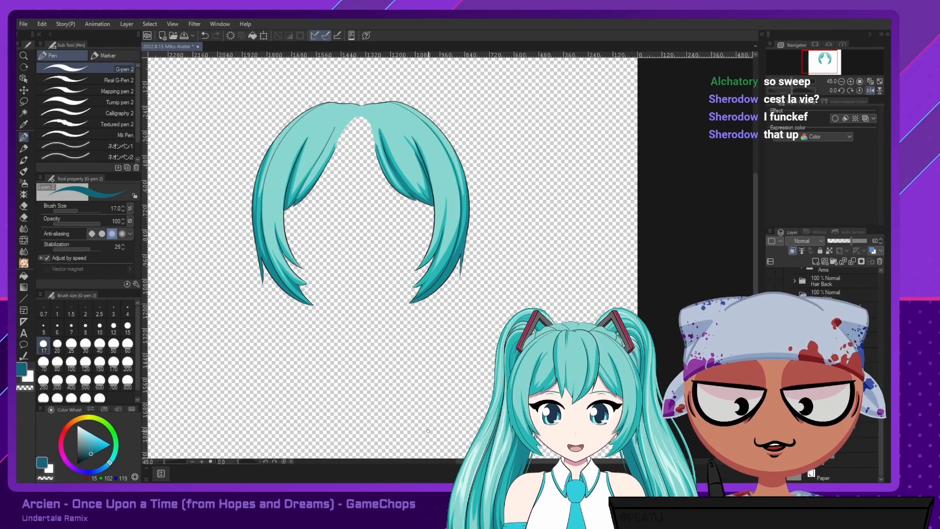
click(771, 474)
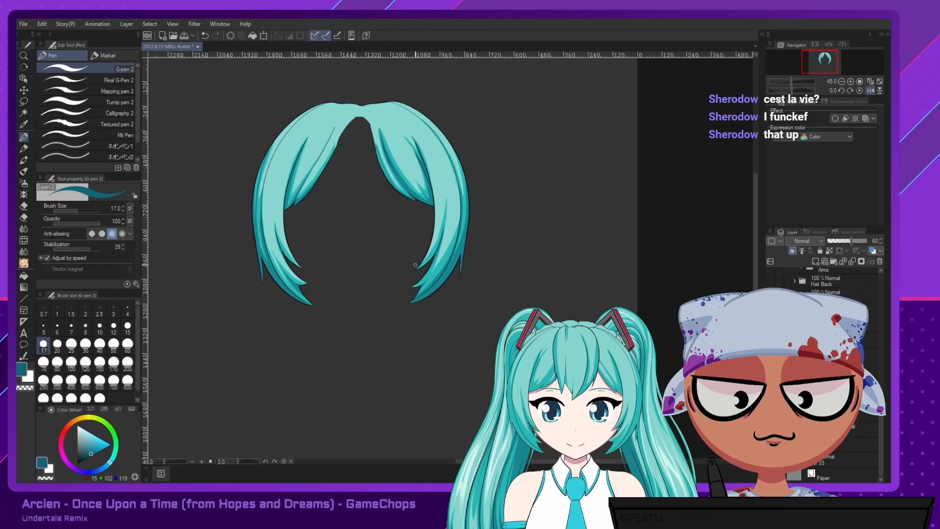
Toggle hair layers' visibility off and on and show the middle hair between the side bangs.
scroll(828, 373, up, 3)
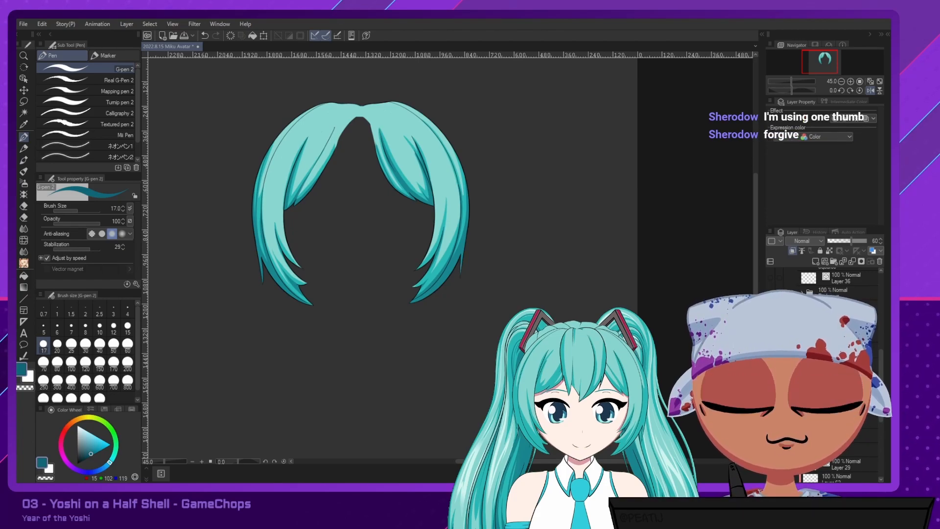
scroll(825, 375, up, 1)
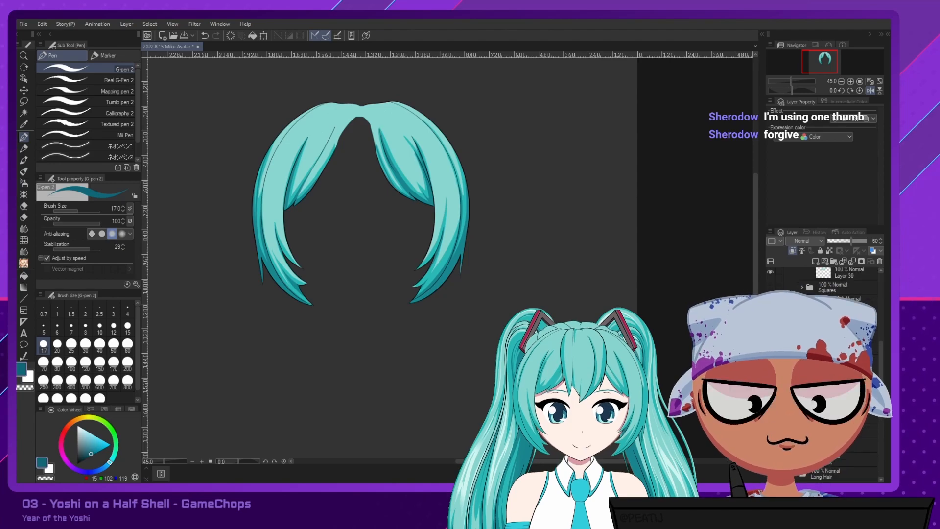
click(770, 318)
click(770, 317)
click(771, 303)
click(770, 318)
click(770, 317)
click(770, 303)
click(770, 302)
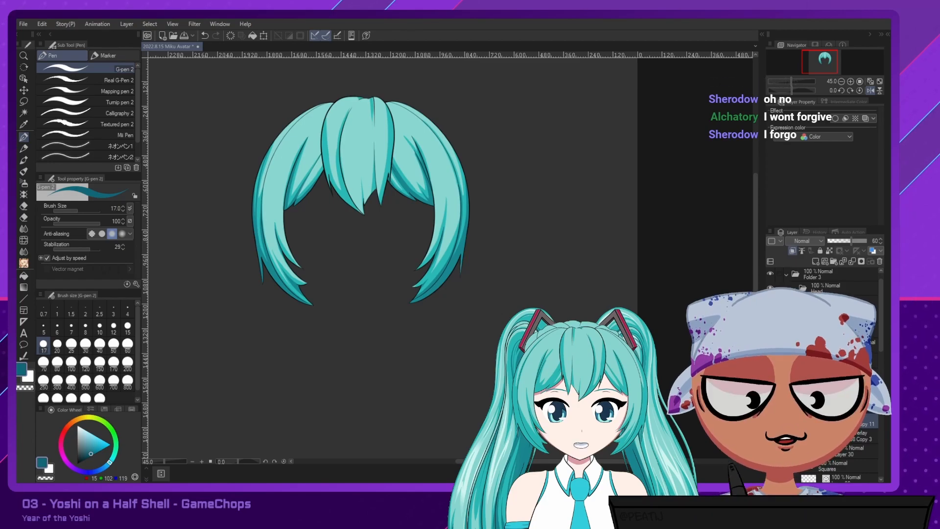
Check the middle hair by toggling its folder's visibility, and select that folder.
click(771, 316)
click(770, 316)
click(832, 316)
click(770, 316)
click(770, 316)
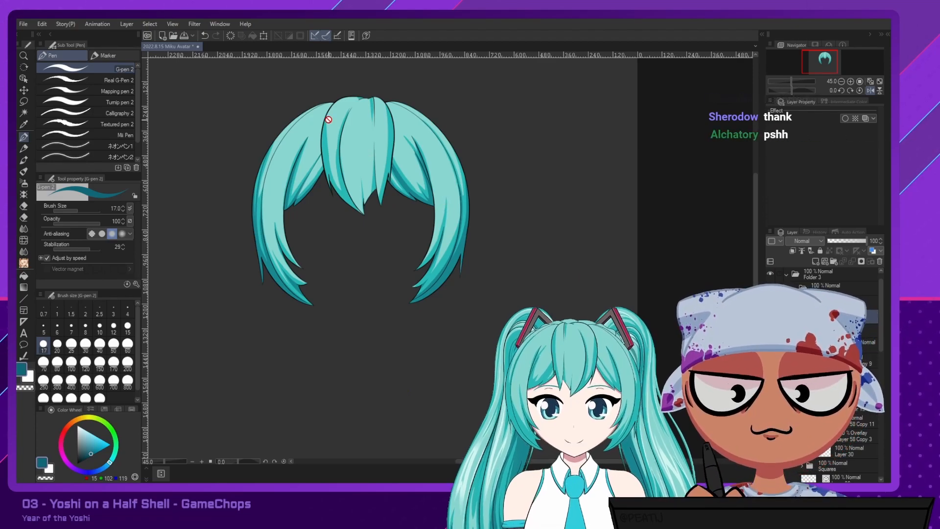
Show the ponytails again and sample the pale highlight color, RGB 207, 246, 242, from one of them.
scroll(274, 176, up, 2)
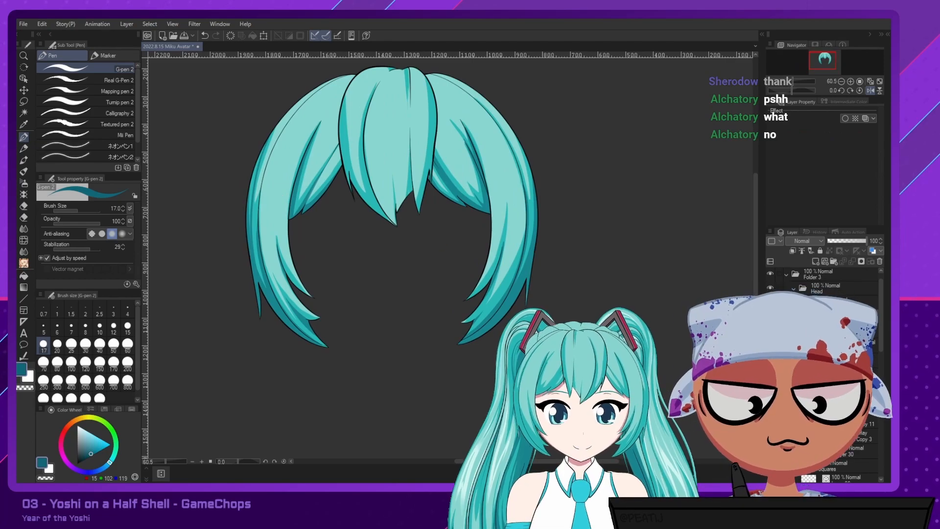
scroll(832, 293, down, 5)
scroll(847, 284, down, 1)
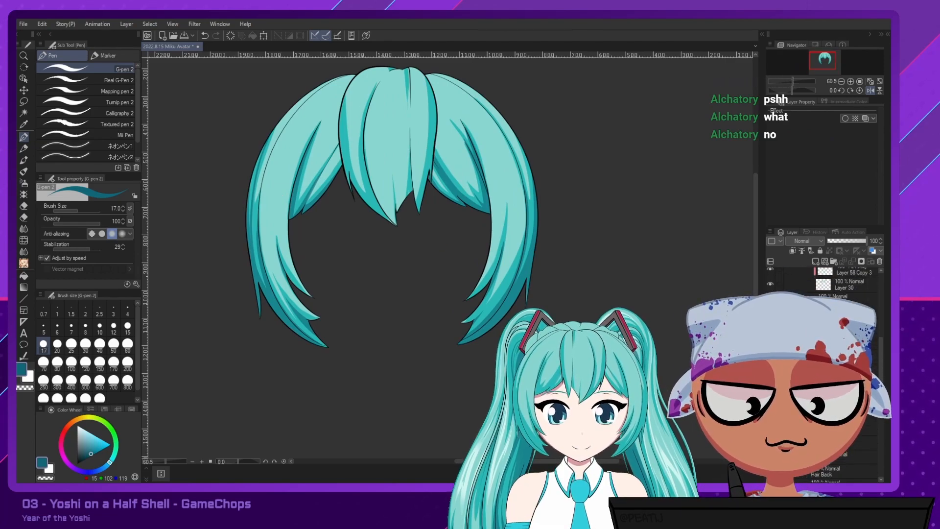
click(771, 377)
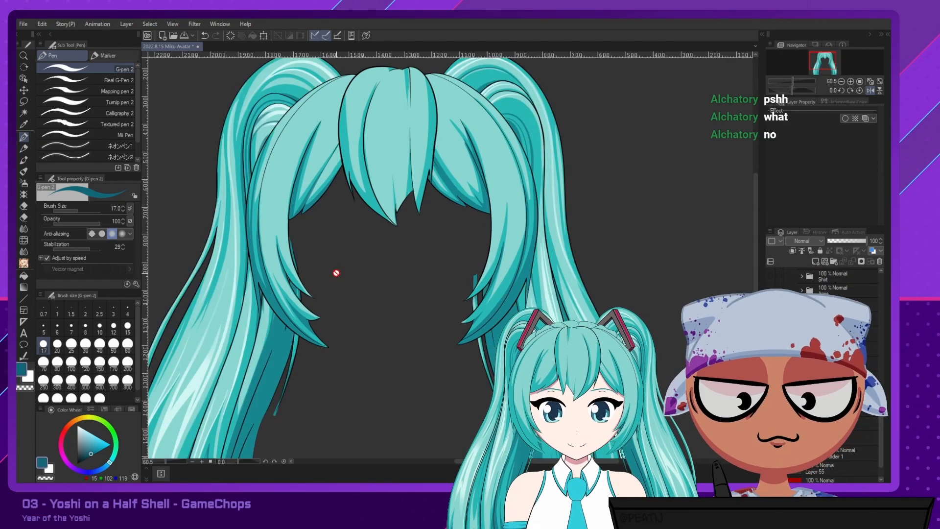
alt+click(238, 286)
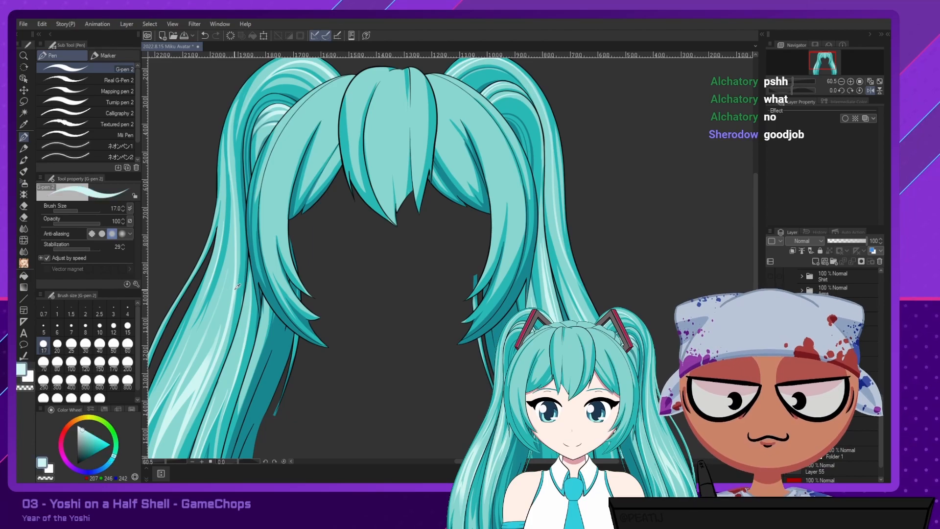
alt+click(190, 386)
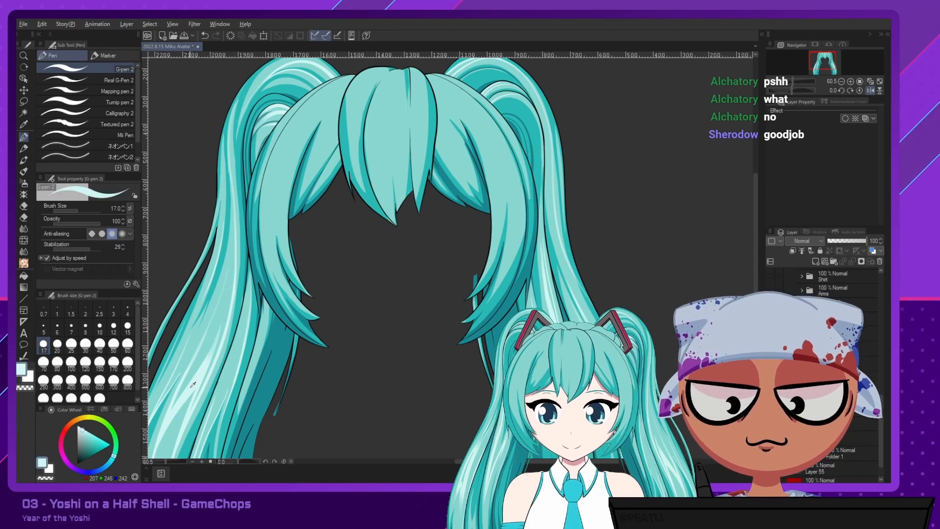
Select a layer in the Fringe hair folder and set the G-pen brush size to 30.
click(840, 348)
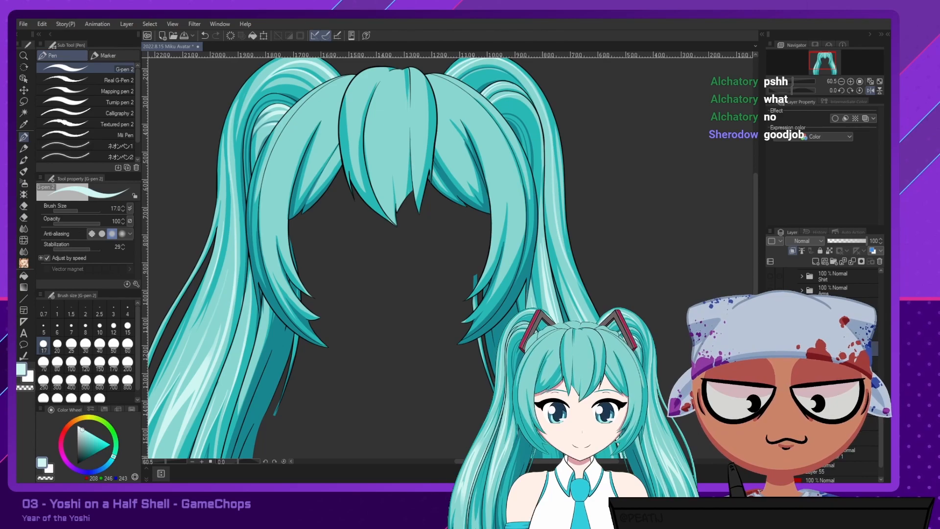
scroll(839, 348, down, 5)
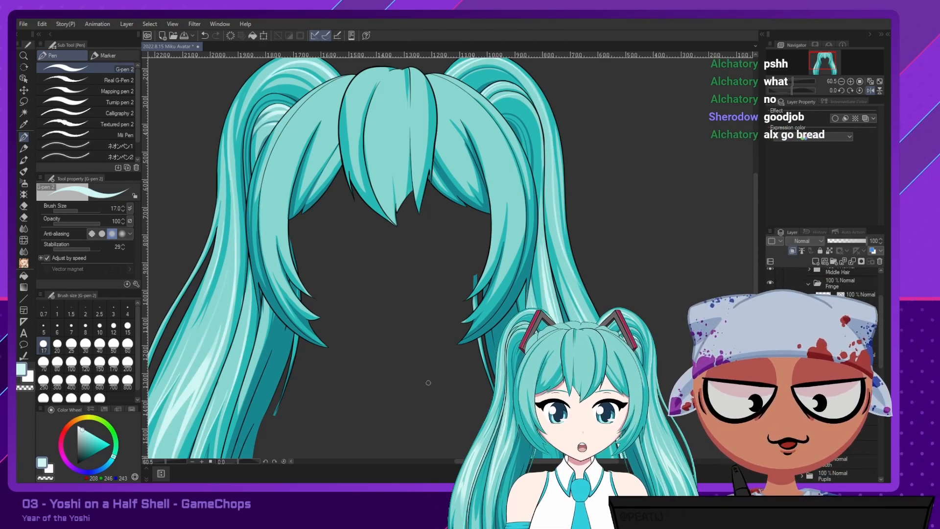
key(ctrl+v)
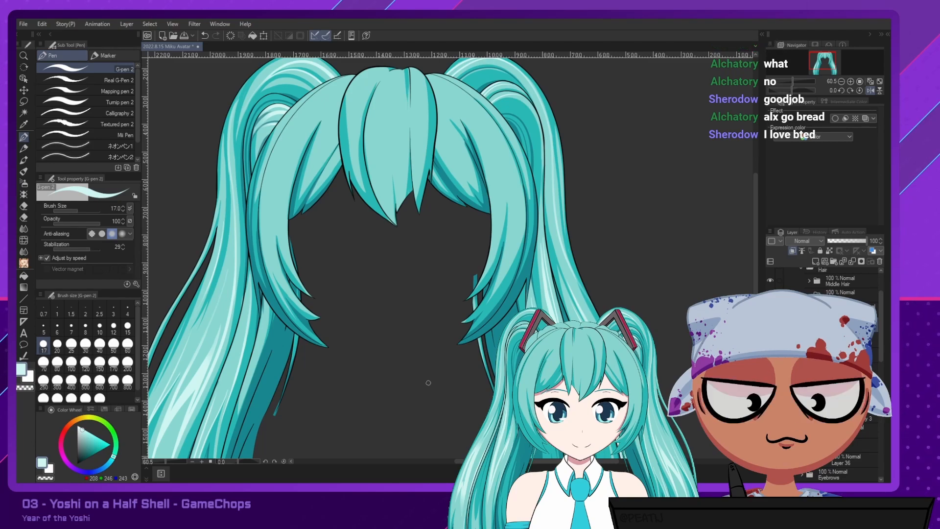
key(bracketright)
key(bracketright)
key(bracketright)
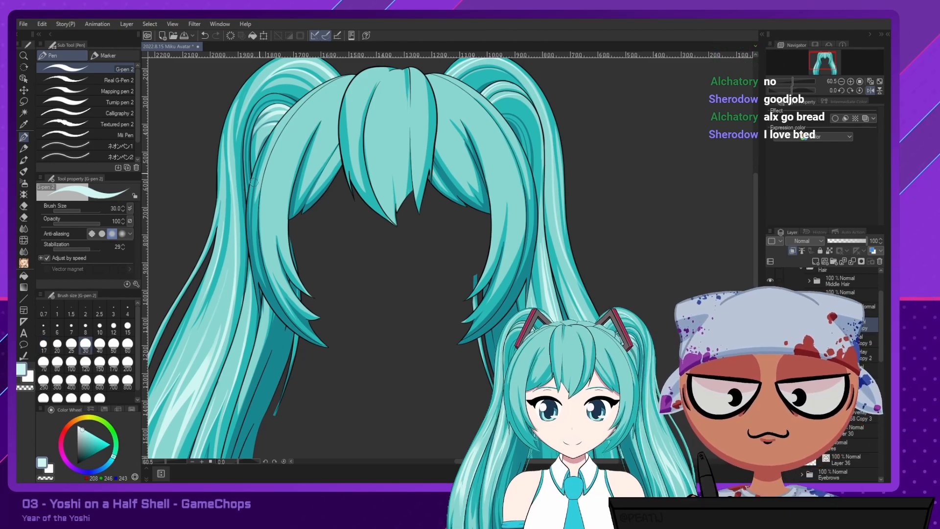
Try long pale highlight strokes down the left side bang, on different layers of the Fringe folder.
drag(318, 110, 288, 278)
key(ctrl+z)
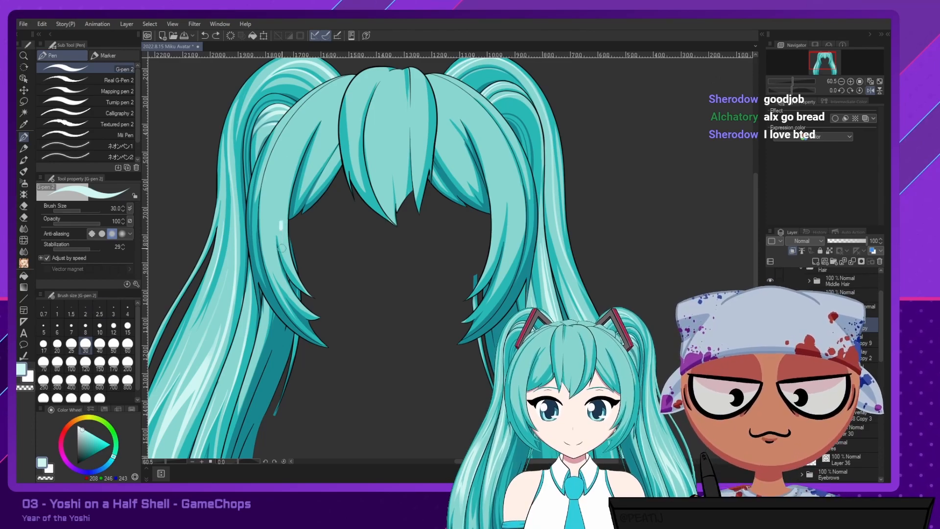
drag(851, 325, 851, 288)
drag(312, 120, 313, 328)
key(ctrl+z)
drag(312, 120, 327, 312)
key(ctrl+z)
drag(321, 121, 315, 302)
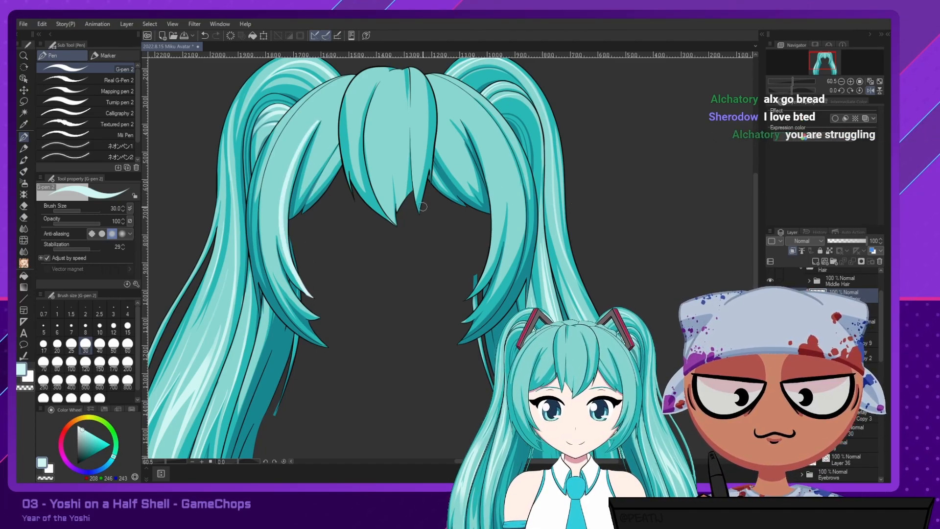
key(ctrl+z)
Select the layer below the top Fringe layer and try pale highlight strokes along the left side bang on it.
click(825, 261)
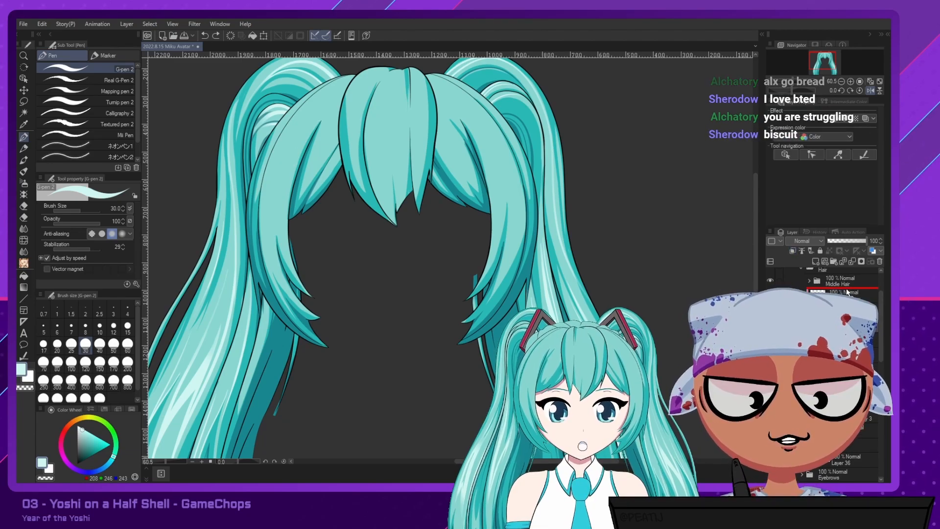
click(839, 311)
mouse_move(313, 126)
mouse_down()
mouse_move(303, 146)
mouse_move(311, 296)
mouse_up()
key(ctrl+z)
drag(293, 171, 287, 289)
key(ctrl+z)
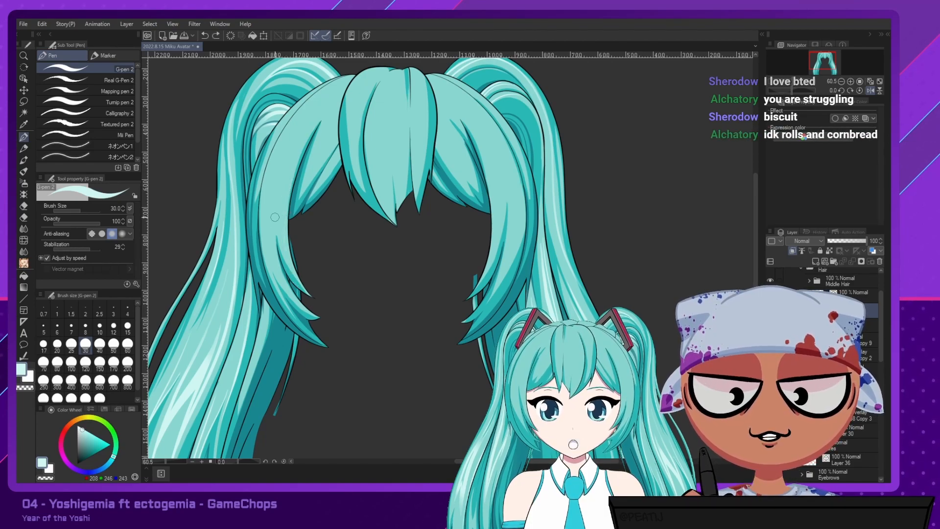
Set the pen size to 40 and paint a pale highlight along the inner edge of the left side bang.
click(99, 345)
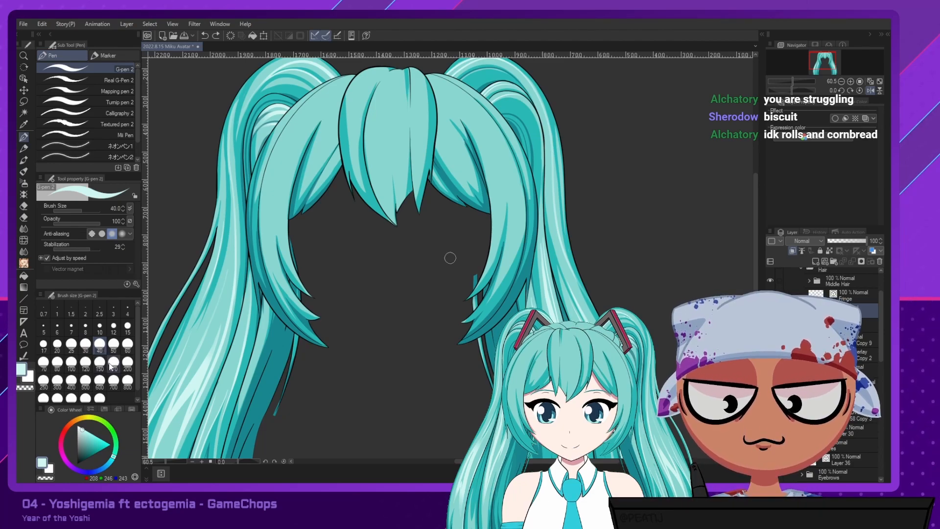
drag(286, 223, 313, 299)
click(127, 344)
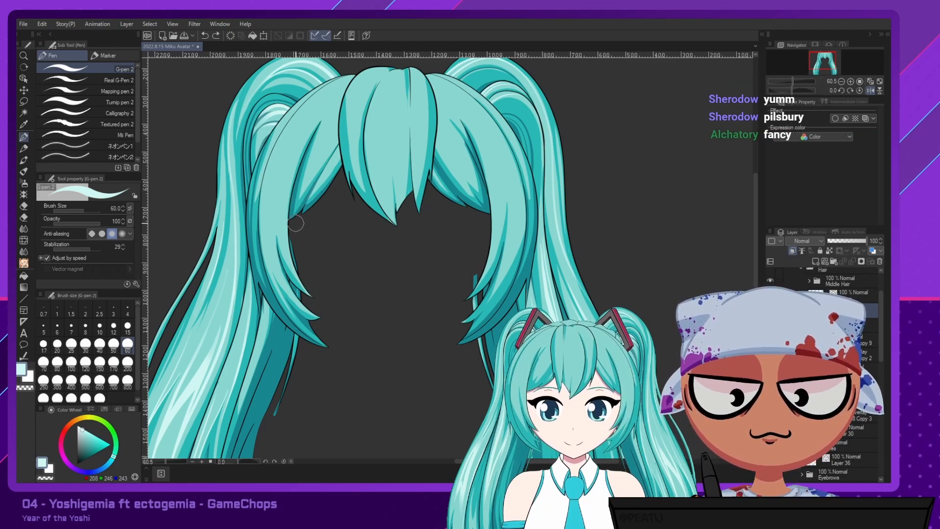
key(bracketleft)
key(bracketleft)
drag(288, 210, 303, 287)
key(ctrl+z)
drag(290, 206, 314, 296)
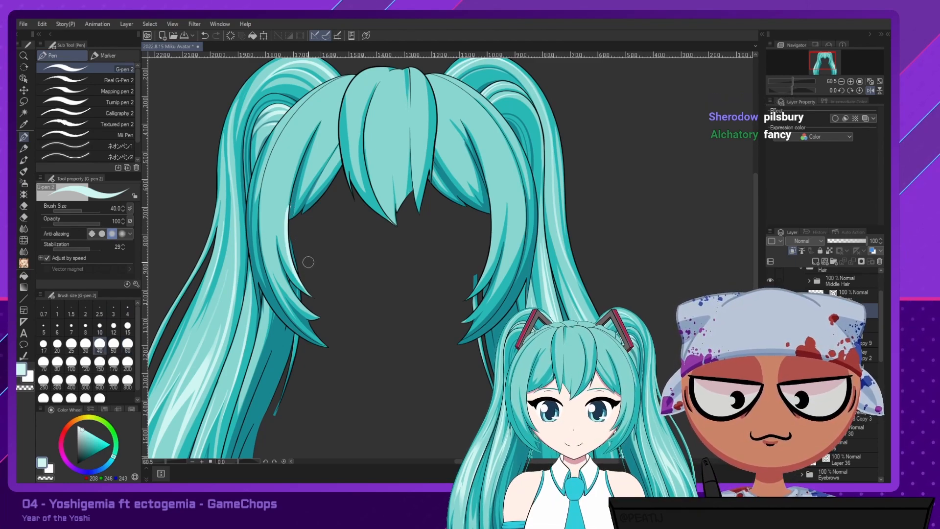
key(e)
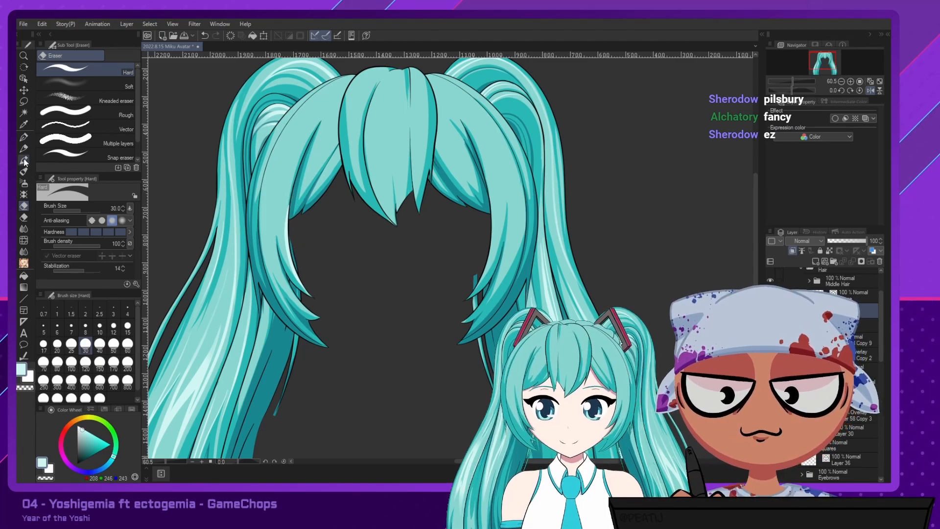
key(p)
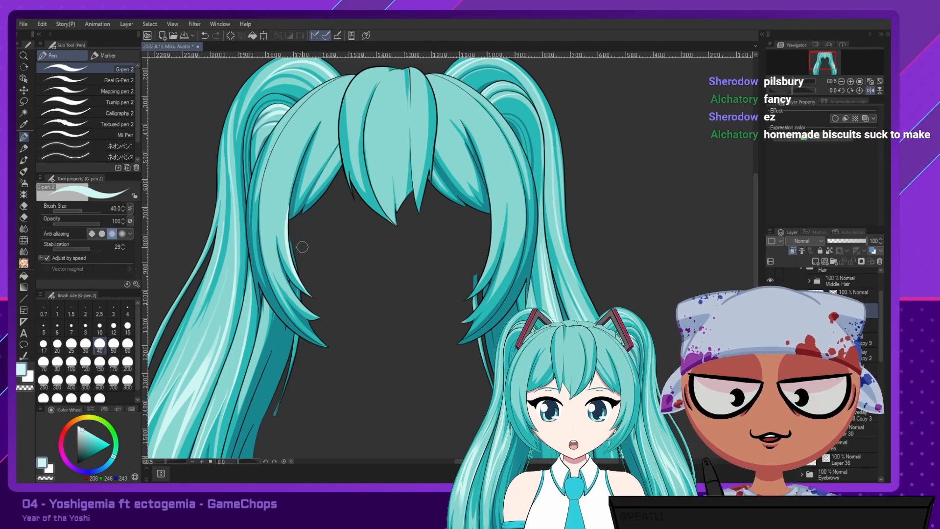
Set the pen's stabilization to 57 and size to 25, and paint a pale highlight curving to the left side bang's lower tip.
click(95, 248)
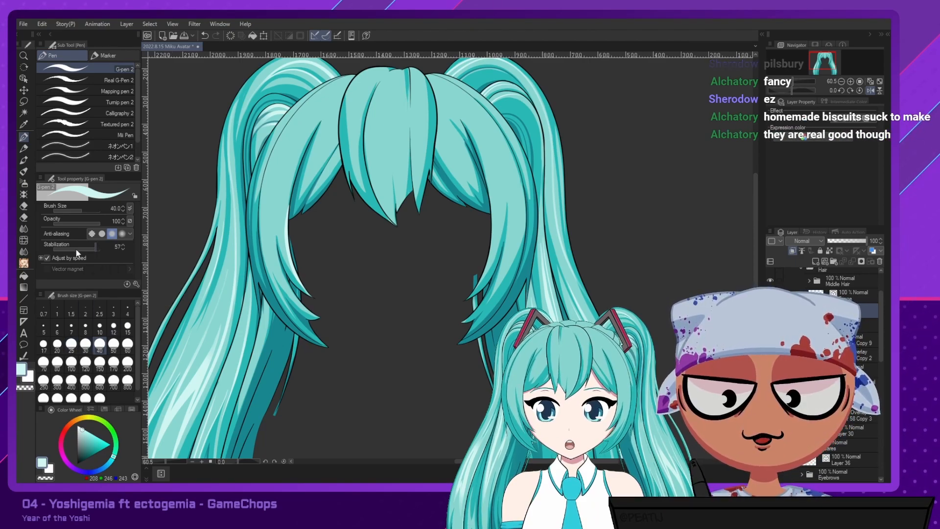
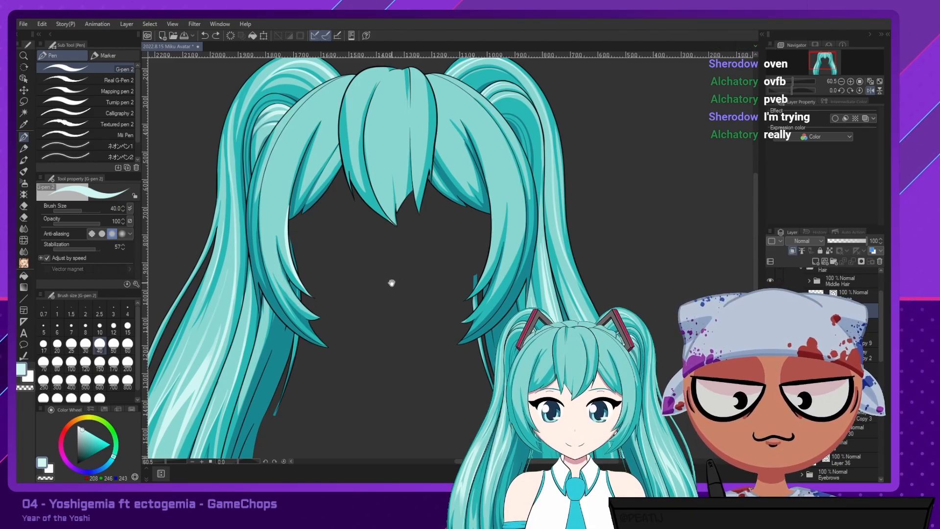
drag(391, 279, 343, 228)
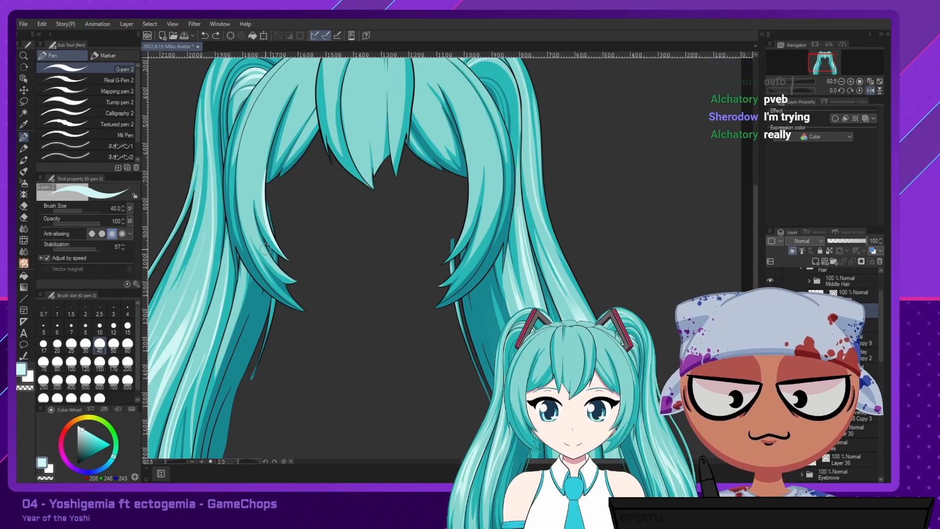
click(71, 346)
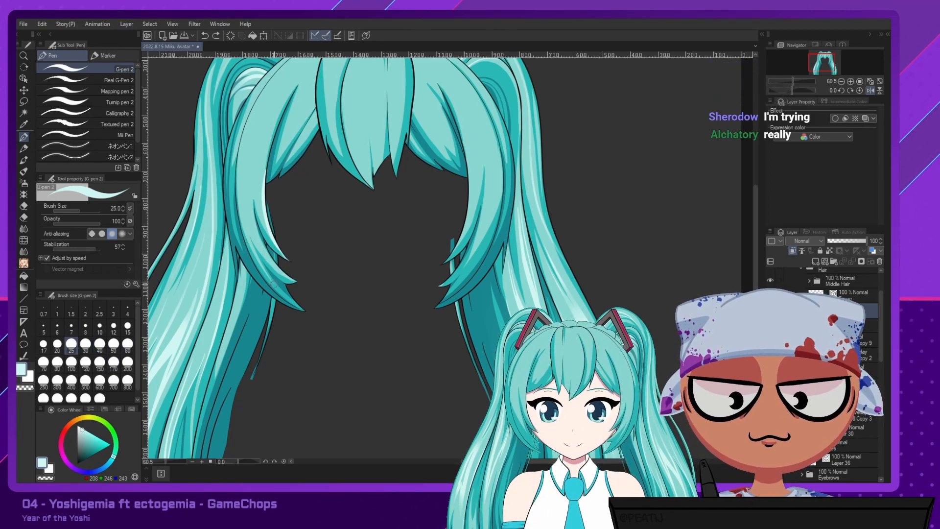
drag(270, 263, 305, 290)
key(ctrl+z)
drag(266, 254, 306, 291)
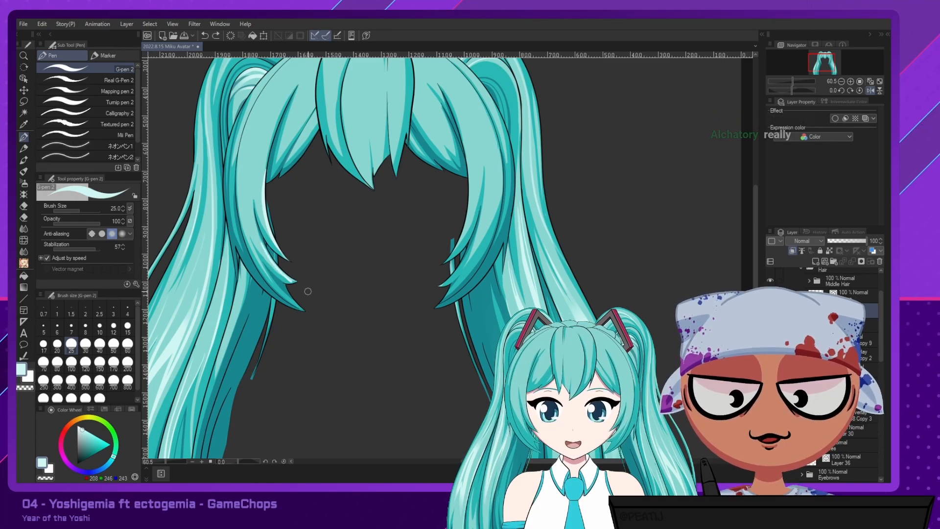
key(ctrl+z)
drag(263, 242, 317, 287)
key(ctrl+z)
drag(262, 239, 304, 286)
key(ctrl+z)
drag(260, 239, 302, 285)
drag(263, 244, 317, 283)
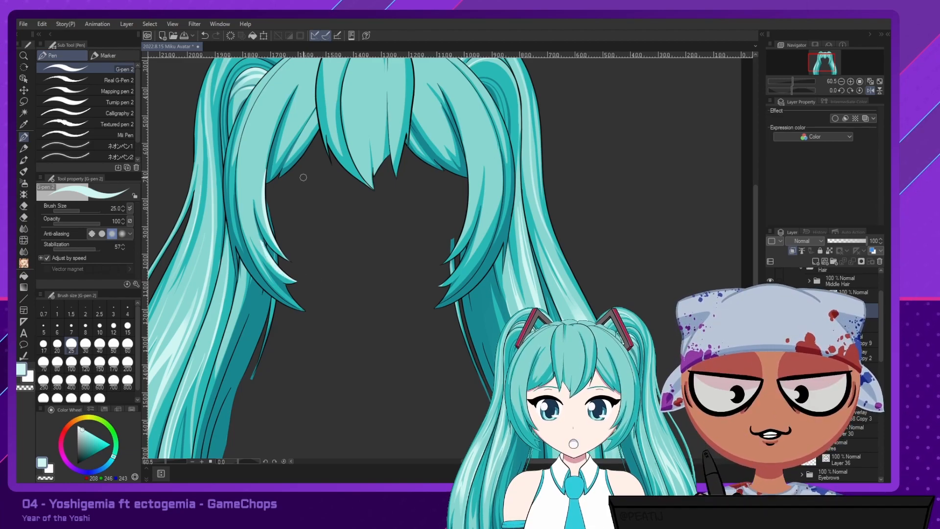
Trim the highlight near the left side bang's lower tip with the hard eraser.
key(e)
drag(255, 234, 281, 270)
key(ctrl+z)
drag(260, 237, 297, 280)
drag(258, 237, 294, 287)
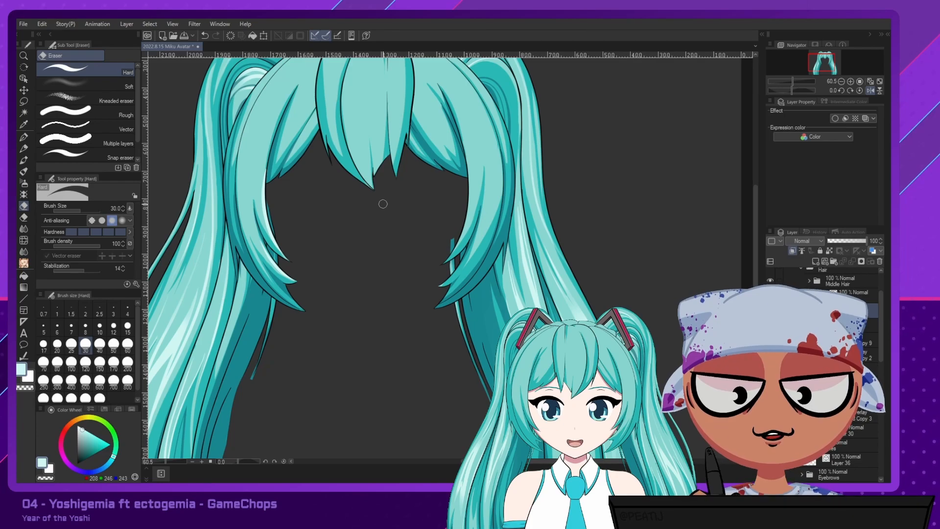
Paint a thin pale highlight strand down the middle of the left side bang with the G-pen.
key(p)
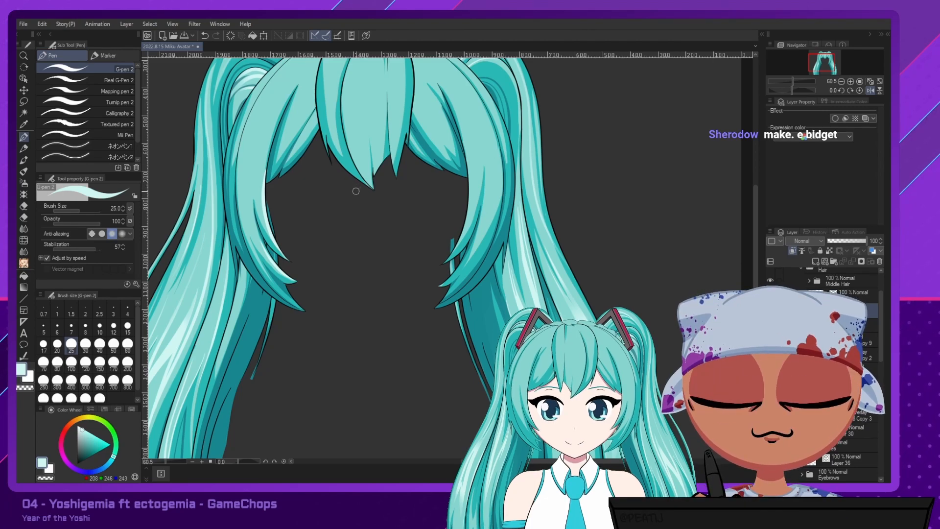
drag(249, 161, 267, 257)
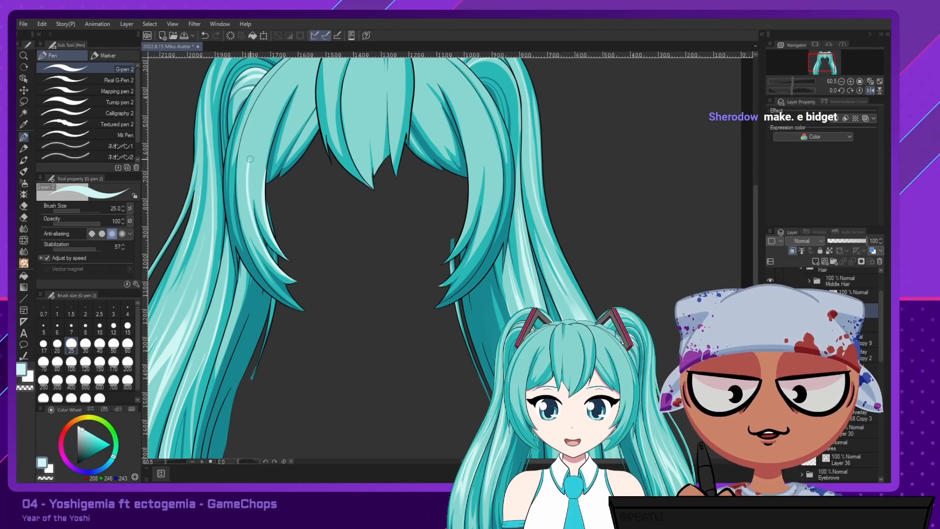
key(ctrl+z)
drag(251, 163, 266, 251)
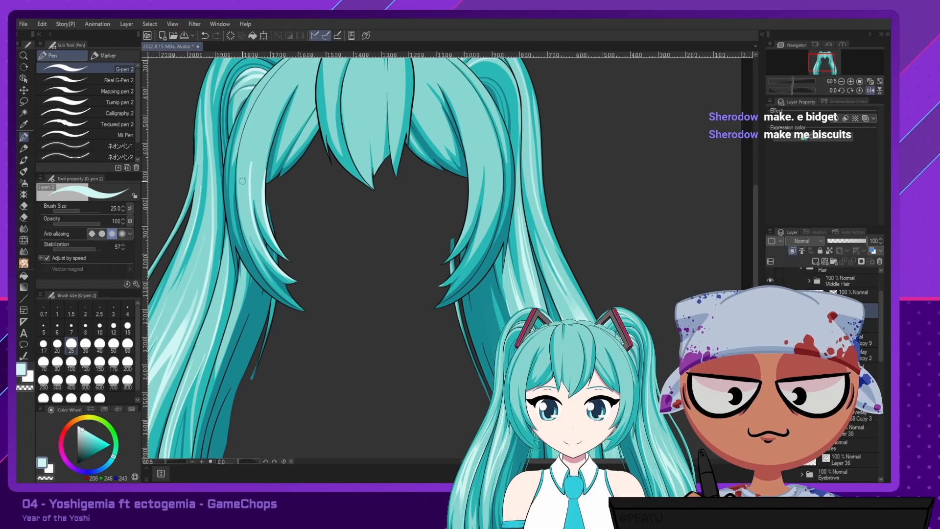
key(ctrl+z)
Paint a curved pale highlight along the outer upper part of the left side bang and touch it up with the eraser.
drag(269, 89, 247, 213)
key(ctrl+z)
mouse_move(268, 89)
mouse_down()
mouse_move(240, 157)
mouse_move(267, 259)
mouse_up()
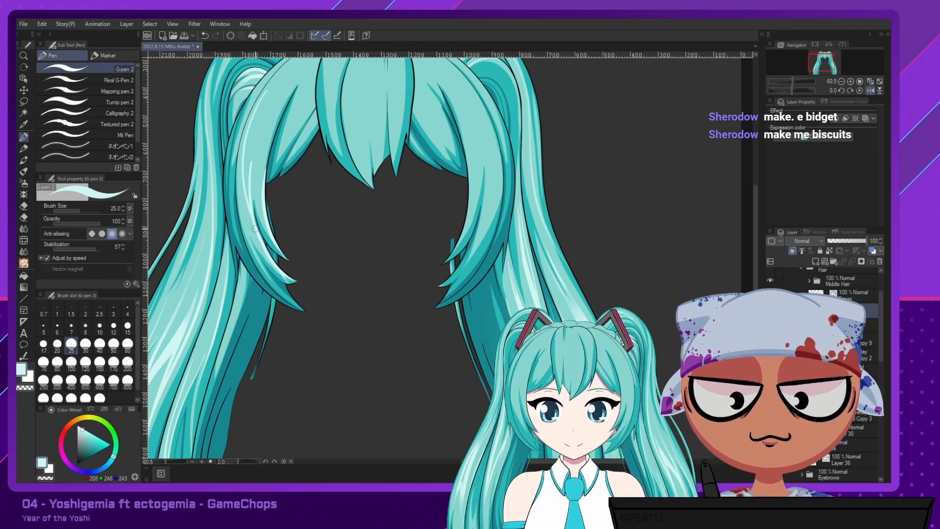
key(ctrl+z)
mouse_move(269, 89)
mouse_down()
mouse_move(252, 117)
mouse_move(253, 245)
mouse_up()
key(ctrl+z)
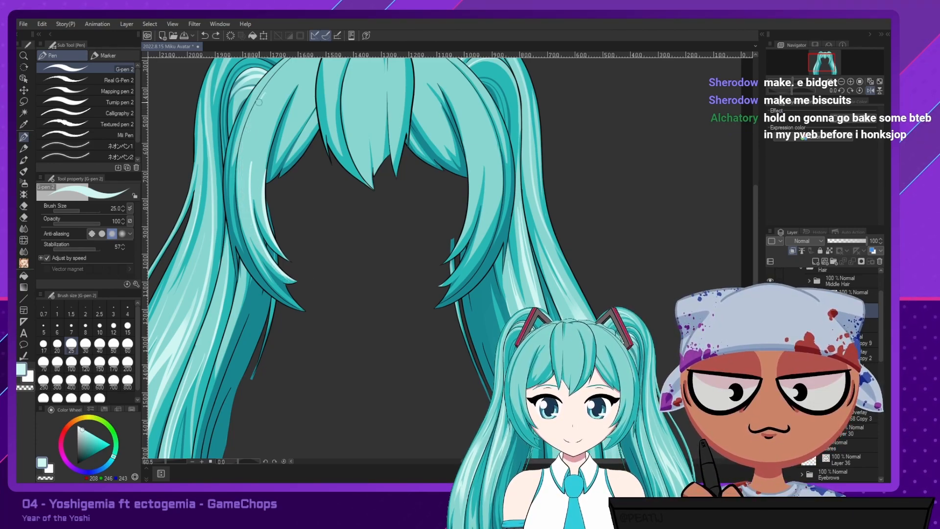
drag(259, 102, 239, 161)
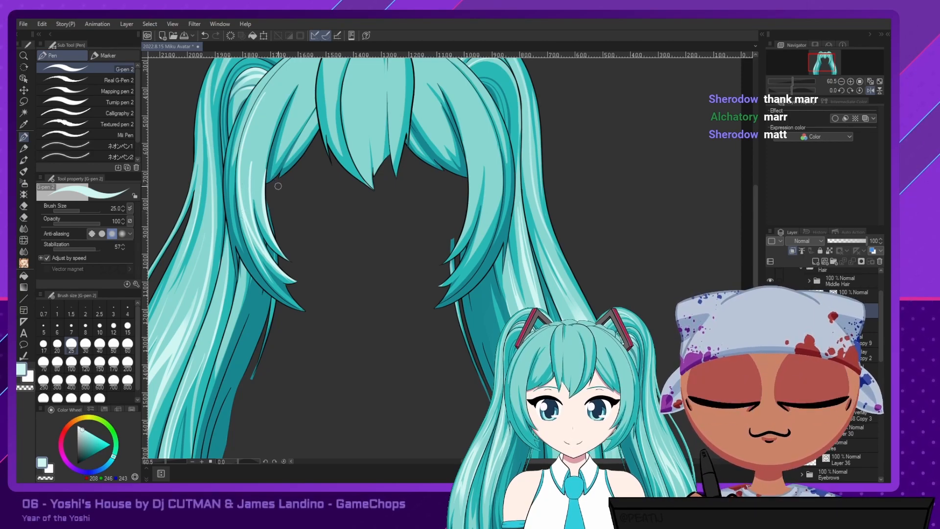
key(e)
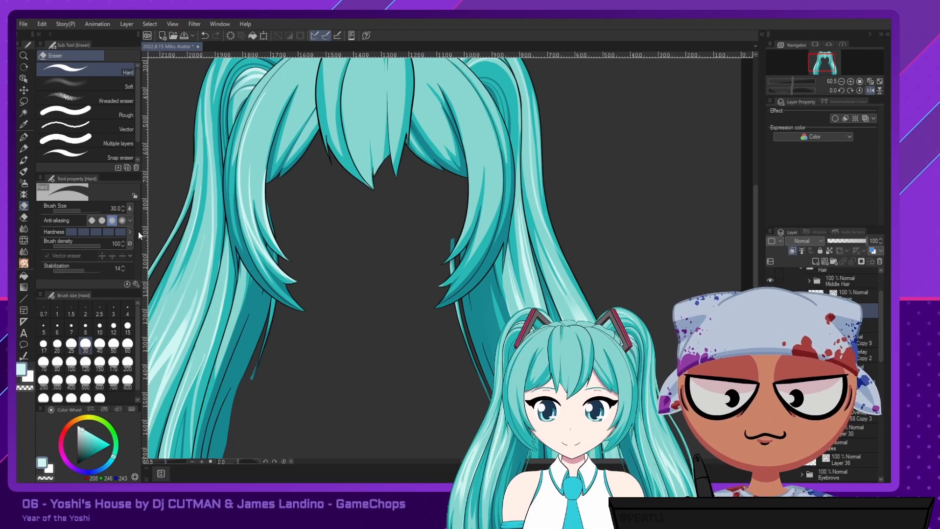
Add thin pale highlight strands across the upper part of the left side bang with the G-pen.
click(25, 137)
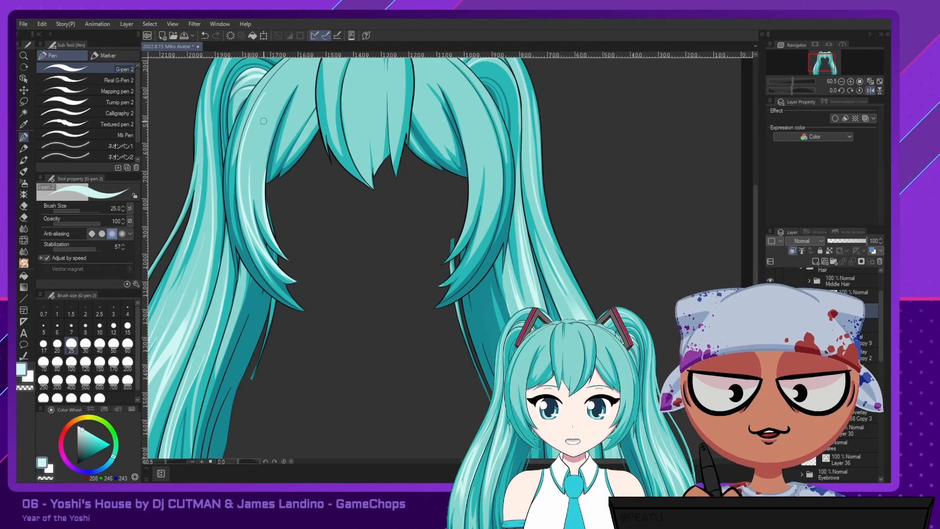
drag(275, 99, 267, 219)
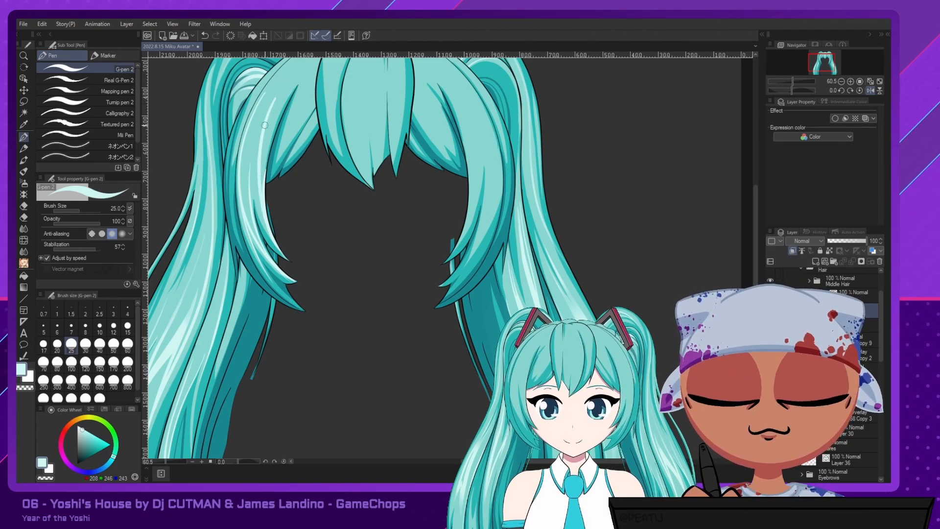
mouse_move(282, 111)
mouse_down()
mouse_move(248, 202)
mouse_move(249, 181)
mouse_move(230, 185)
mouse_move(248, 165)
mouse_move(238, 210)
mouse_move(232, 190)
mouse_move(251, 163)
mouse_move(238, 199)
mouse_move(266, 159)
mouse_move(246, 215)
mouse_up()
key(ctrl+z)
key(ctrl+z)
key(ctrl+z)
drag(264, 162, 247, 216)
key(ctrl+z)
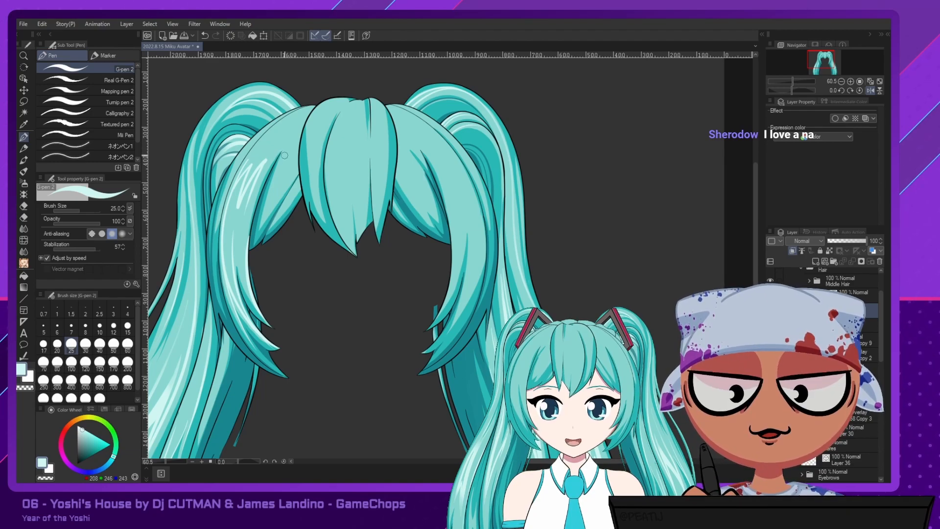
key(e)
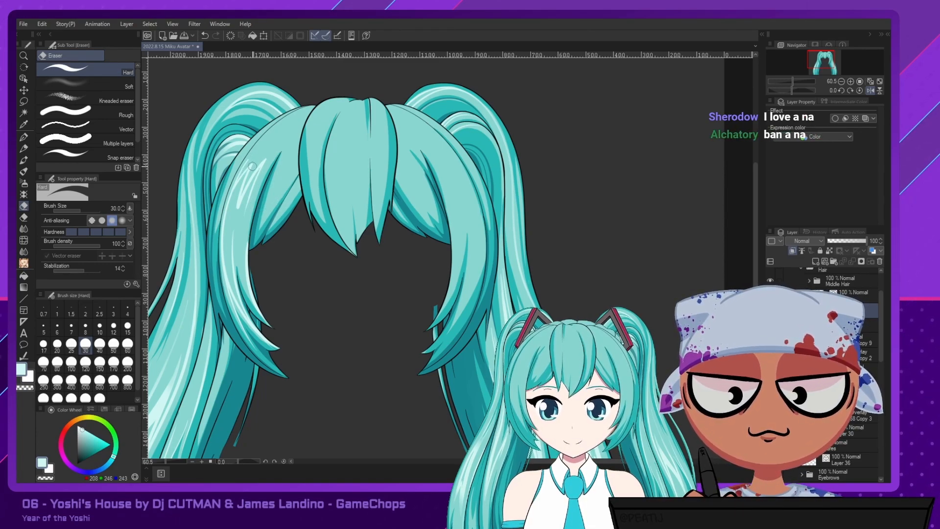
key(p)
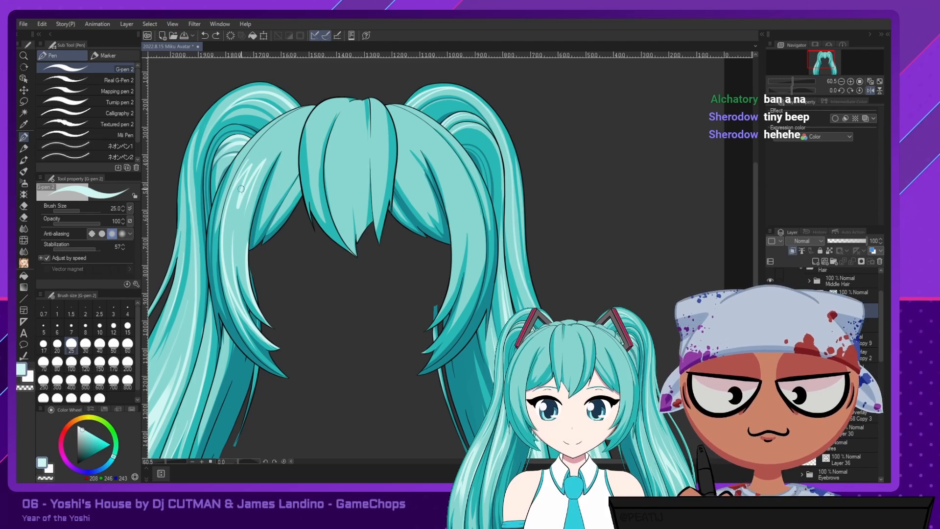
drag(243, 184, 234, 278)
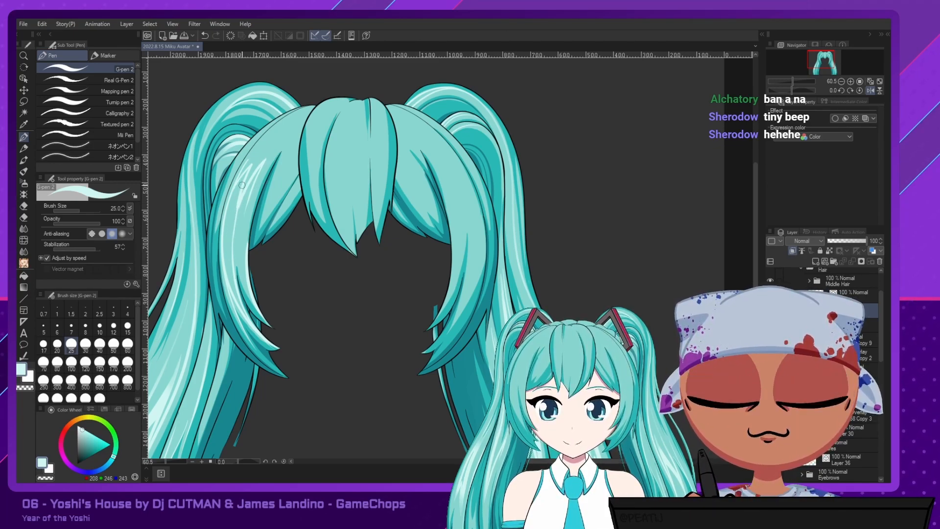
key(ctrl+z)
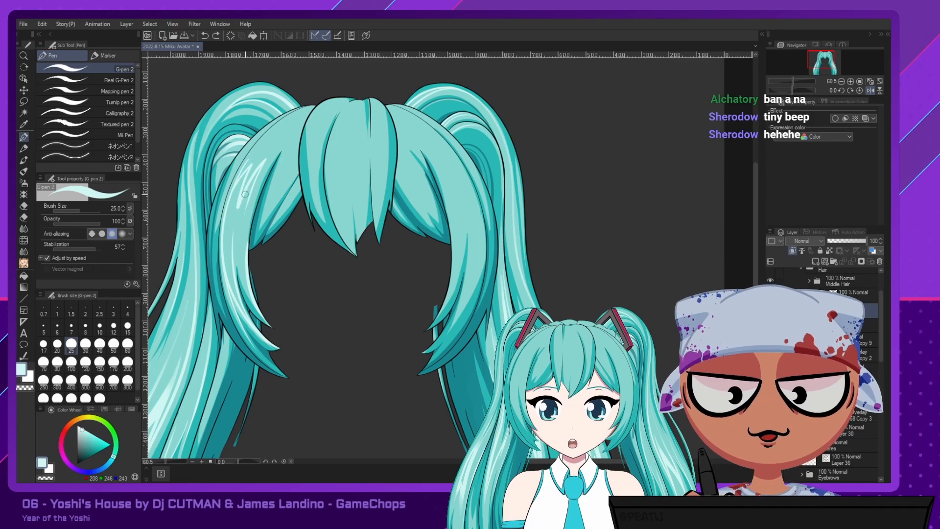
Fade the upper ends of the highlights on the left side bang with the soft eraser at size 100.
key(e)
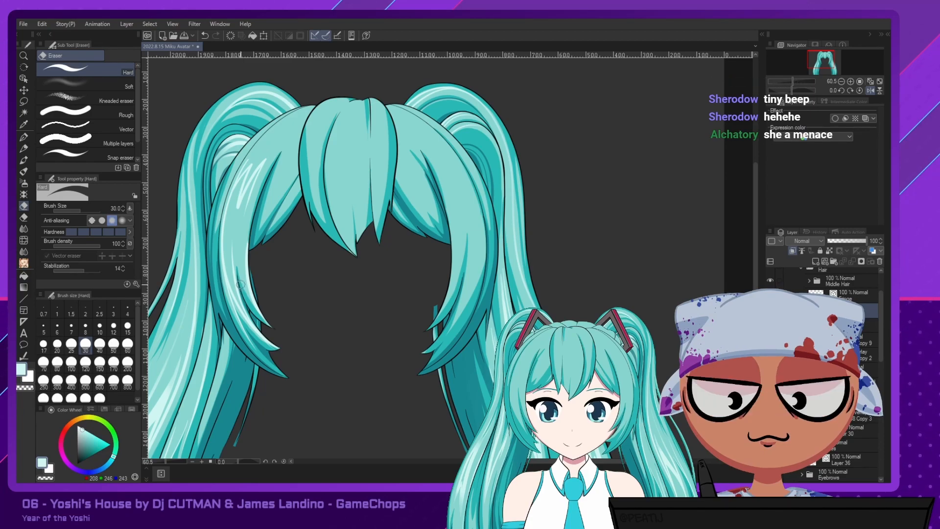
click(100, 87)
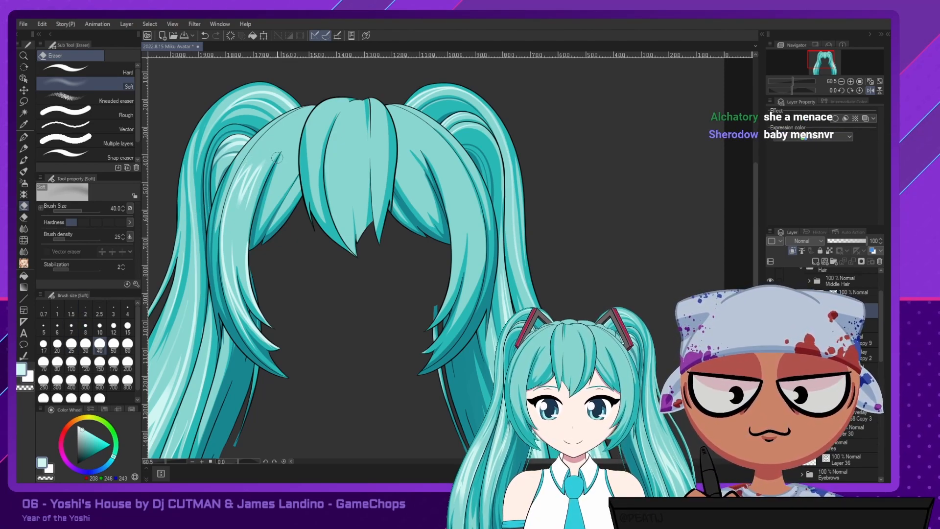
click(71, 363)
key(ctrl+z)
drag(231, 150, 258, 149)
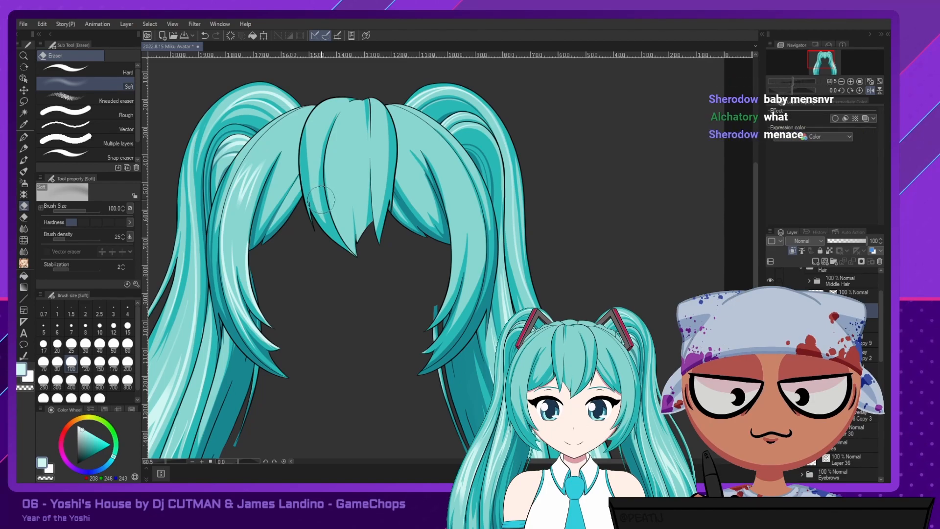
Lasso the highlights on the upper left side bang and enlarge them with Free Transform to about 118% width and 122% height.
key(p)
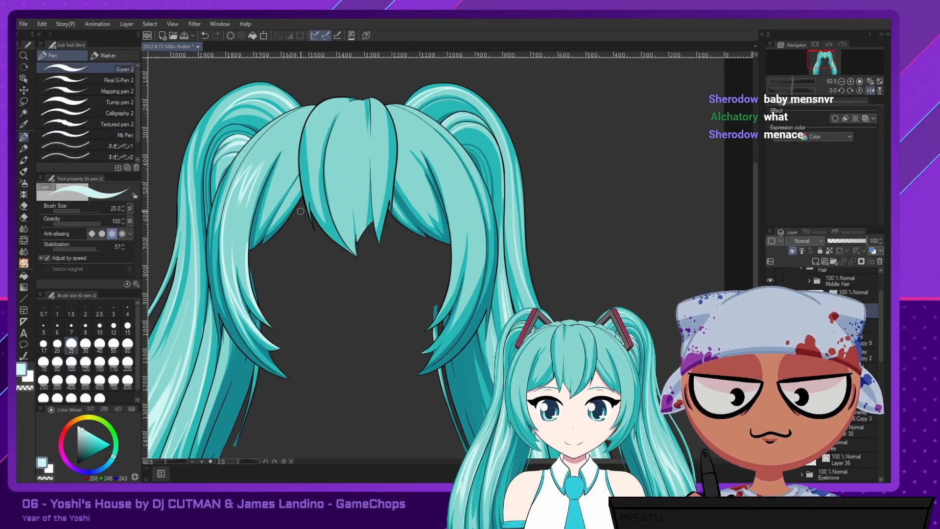
click(24, 102)
mouse_move(283, 131)
mouse_down()
mouse_move(230, 230)
mouse_move(286, 130)
mouse_move(313, 104)
mouse_move(269, 114)
mouse_up()
key(ctrl+t)
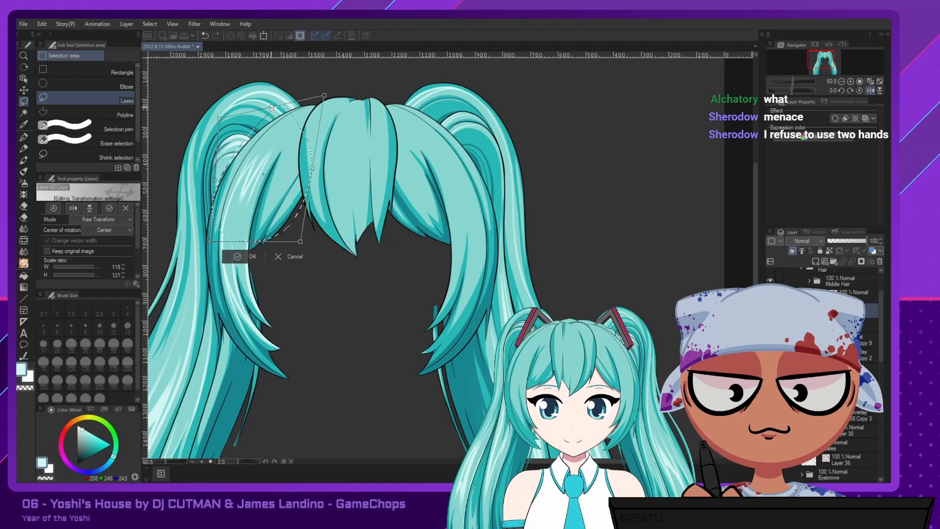
drag(272, 107, 272, 106)
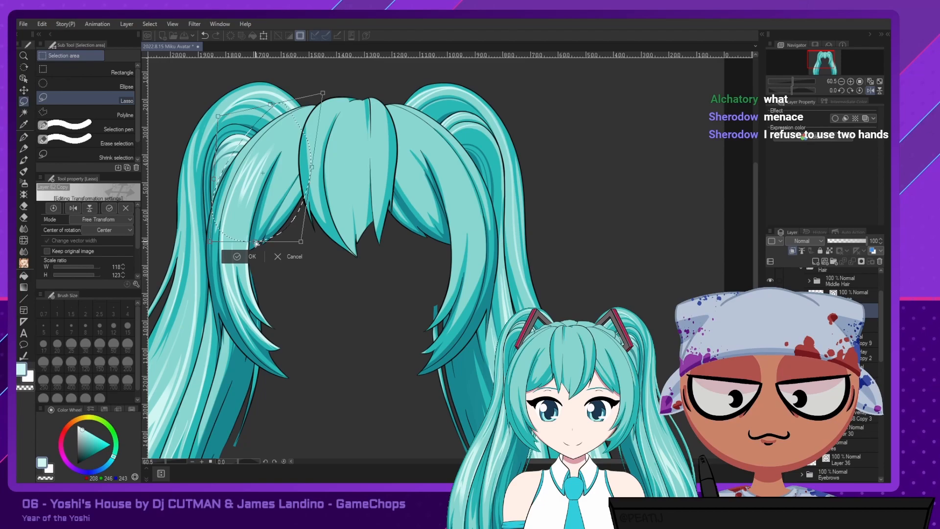
drag(257, 243, 256, 243)
drag(271, 106, 272, 107)
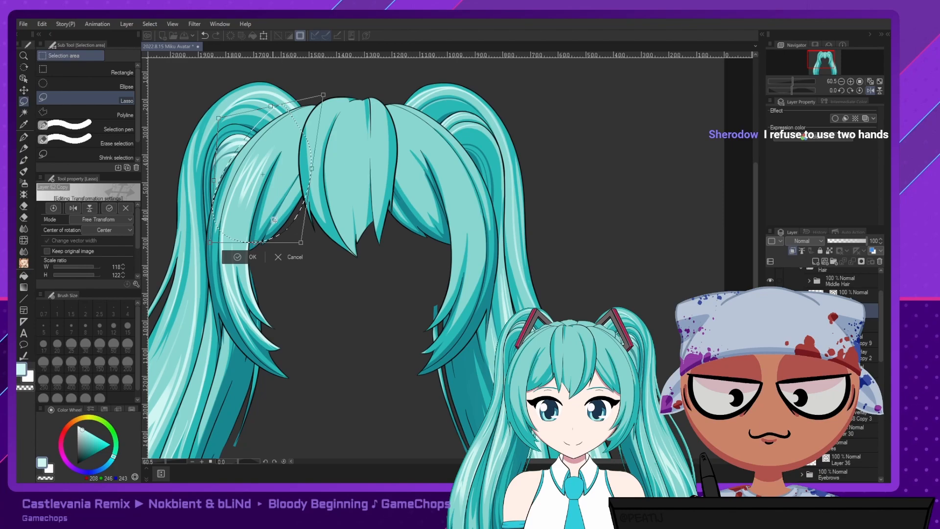
key(Return)
key(ctrl+d)
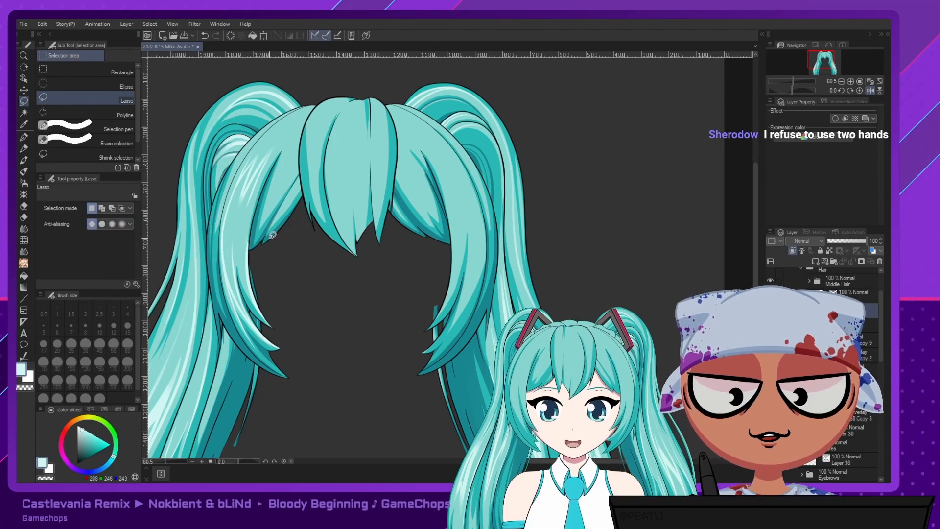
Paint a thin pale highlight strand along the outer edge of the left side bang with the G-pen at size 25.
key(p)
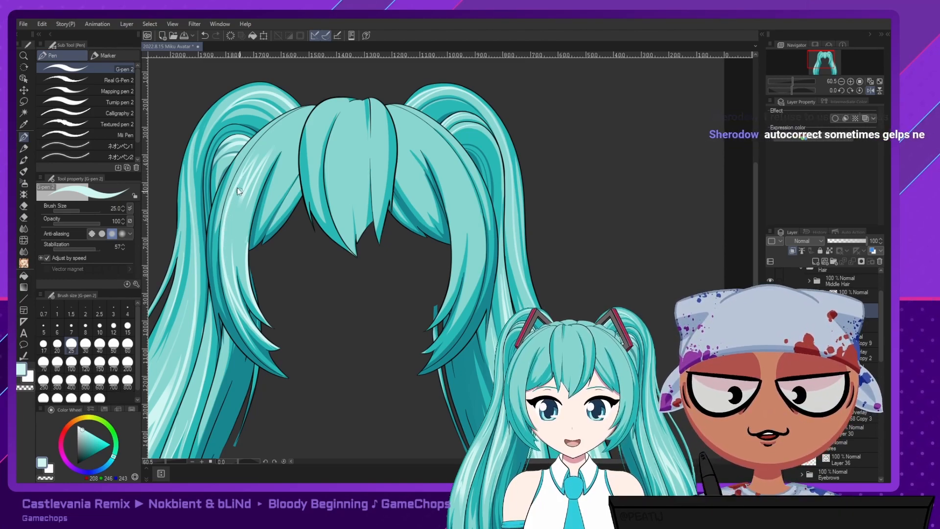
key(ctrl+z)
mouse_move(250, 157)
mouse_down()
mouse_move(222, 229)
mouse_move(223, 266)
mouse_up()
key(ctrl+z)
drag(243, 169, 222, 252)
drag(244, 167, 223, 276)
key(ctrl+z)
drag(243, 164, 225, 274)
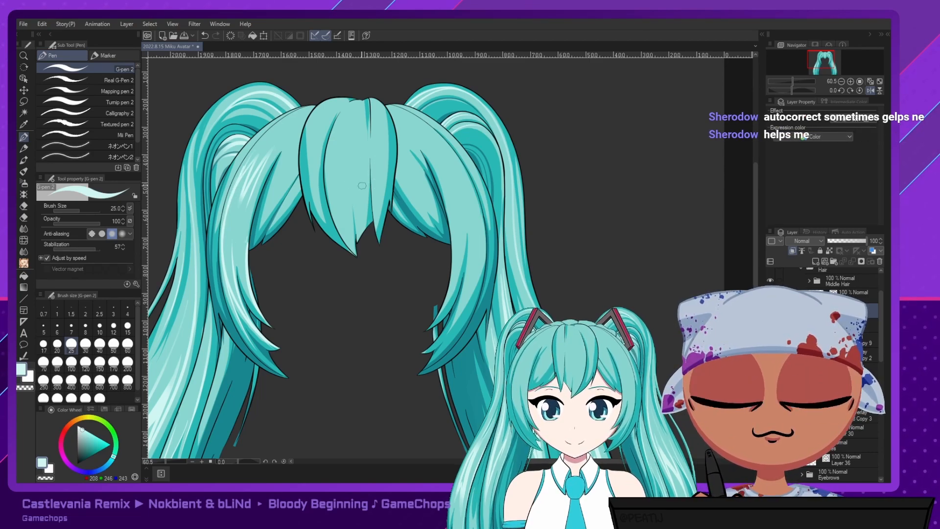
key(e)
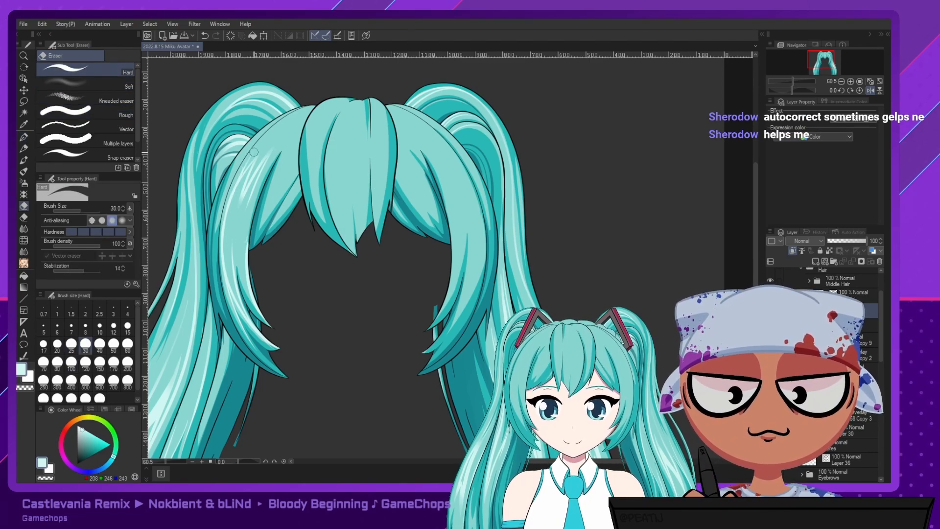
drag(256, 145, 224, 209)
key(ctrl+z)
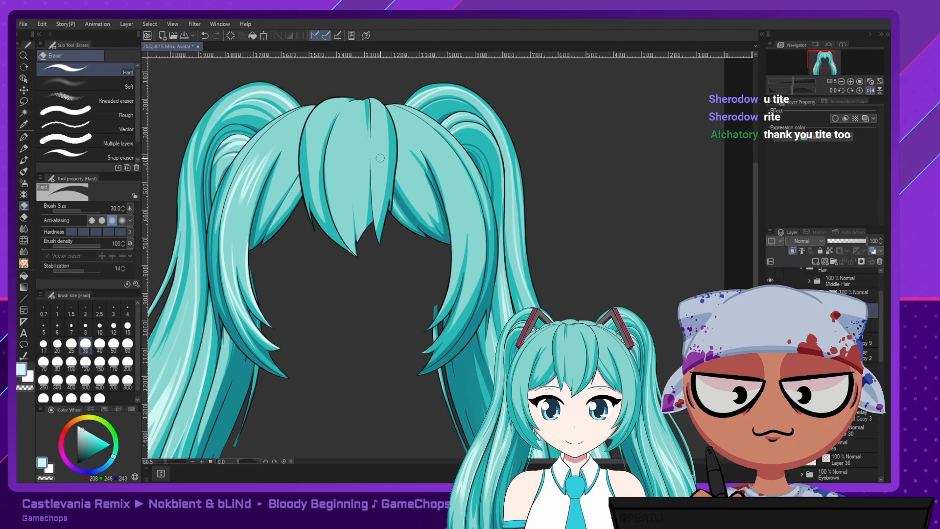
Paint a tapered pale highlight down the inner lock between the left side bang and the fringe, using the G-pen at size 40.
click(23, 137)
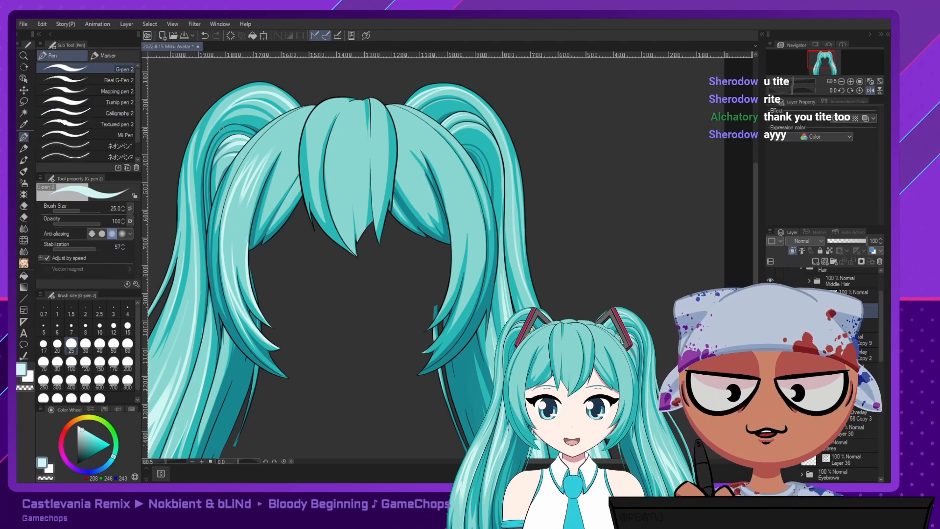
drag(284, 158, 267, 231)
key(ctrl+z)
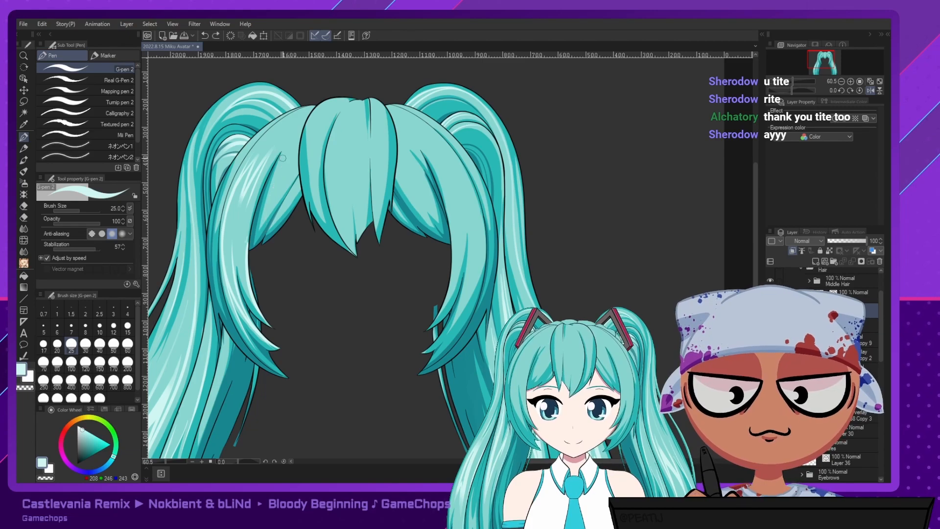
click(101, 348)
drag(287, 150, 265, 220)
key(ctrl+z)
drag(283, 156, 265, 211)
key(ctrl+z)
mouse_move(285, 156)
mouse_down()
mouse_move(263, 213)
mouse_move(295, 170)
mouse_move(270, 211)
mouse_up()
key(ctrl+z)
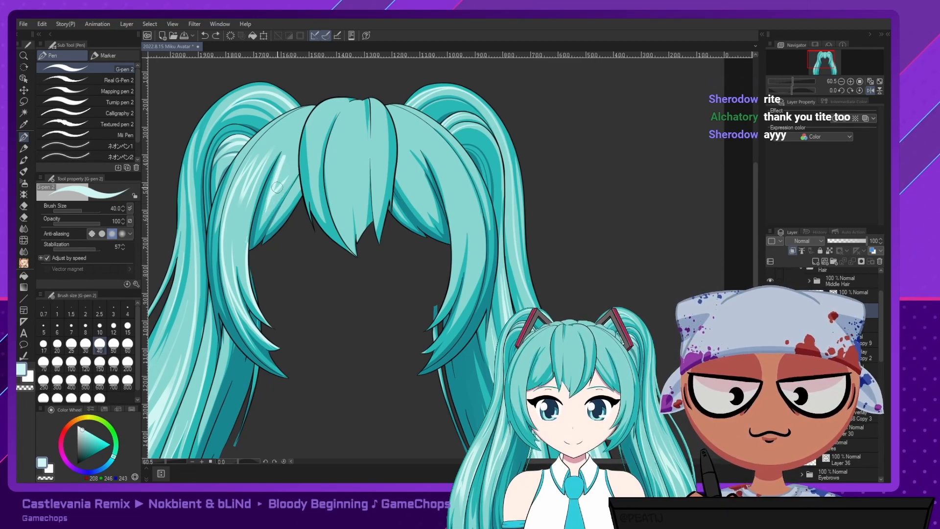
mouse_move(267, 205)
mouse_down()
mouse_move(293, 164)
mouse_move(267, 216)
mouse_up()
Add another pale highlight on the inner left lock nearer the fringe and clean up the highlights with the soft and hard erasers.
drag(296, 166, 261, 224)
key(ctrl+z)
mouse_move(295, 166)
mouse_down()
mouse_move(261, 228)
mouse_move(296, 162)
mouse_up()
key(ctrl+z)
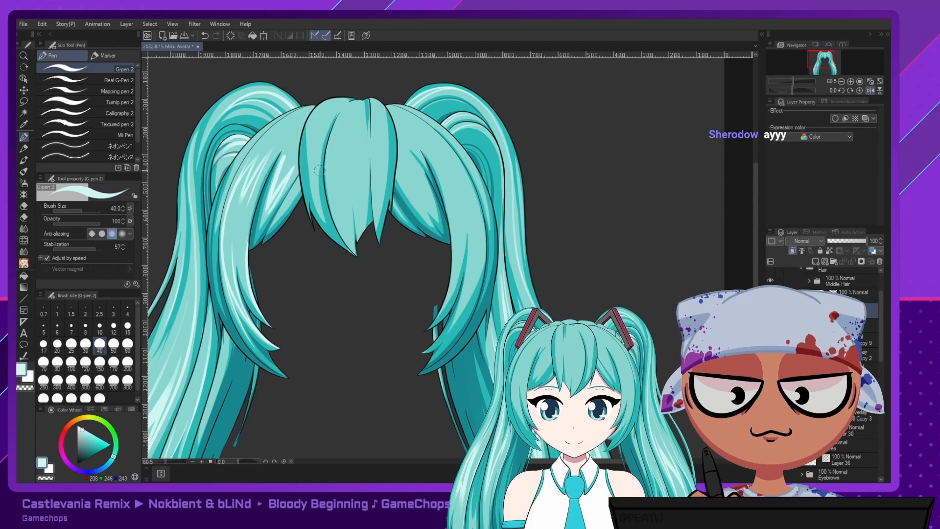
key(e)
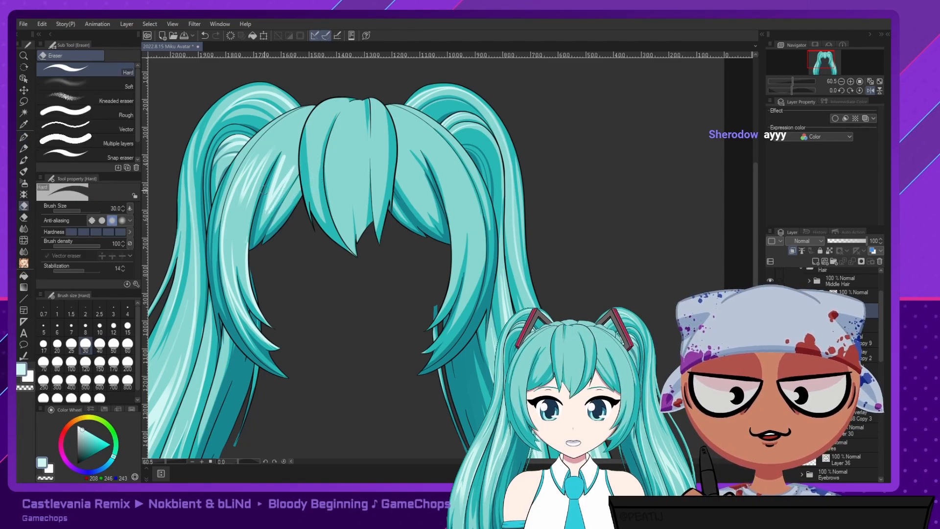
click(122, 85)
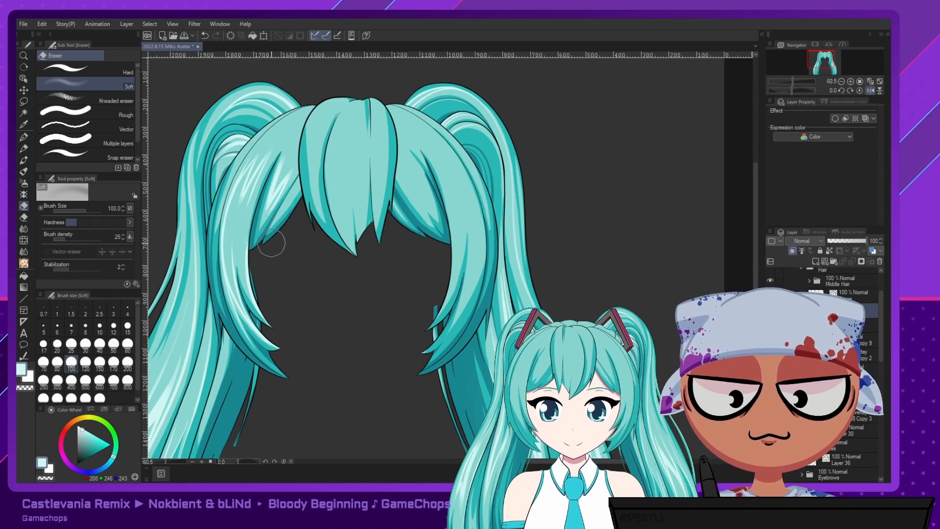
click(78, 70)
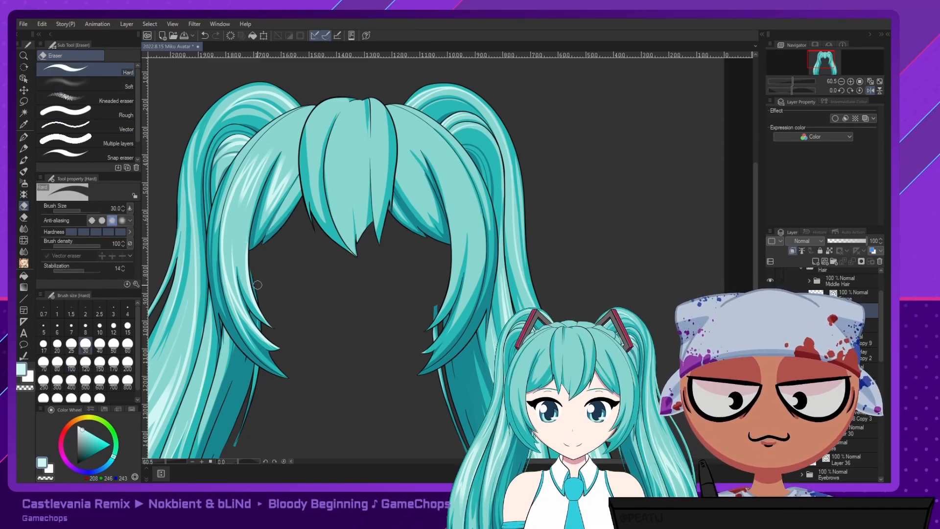
Paint a diagonal pale strand on the inner left lock right beside the fringe and trim its edge with the hard eraser.
key(p)
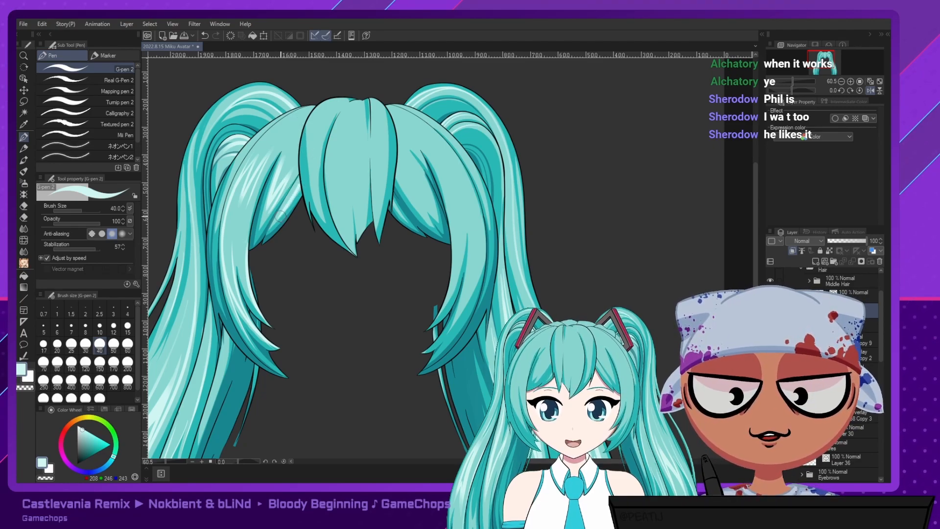
key(ctrl+z)
drag(293, 194, 306, 171)
key(ctrl+z)
drag(278, 218, 306, 175)
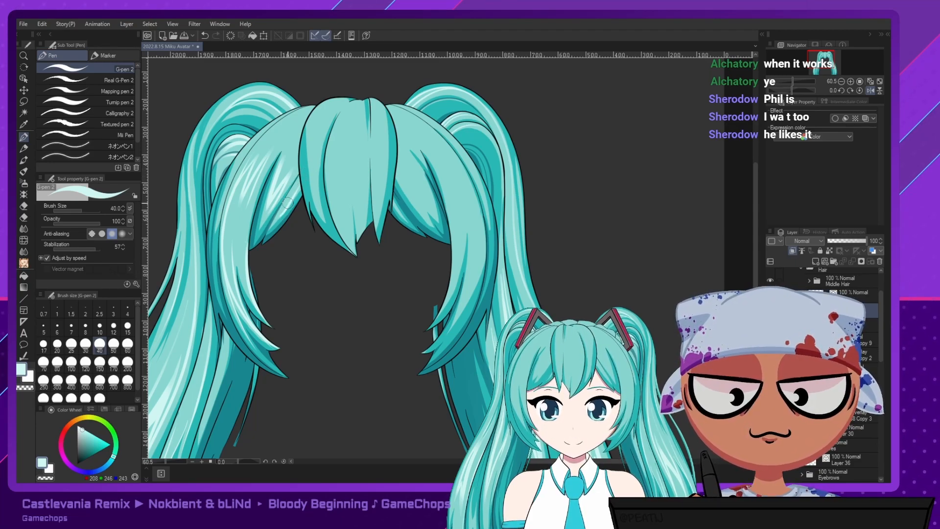
key(e)
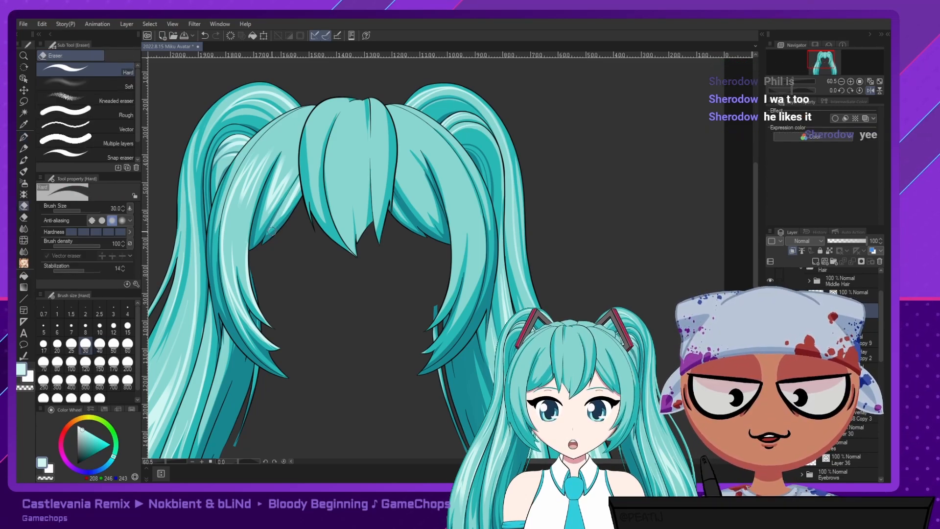
drag(306, 183, 294, 213)
Lasso the highlight strand beside the fringe on the inner left lock and adjust it with Free Transform.
click(24, 101)
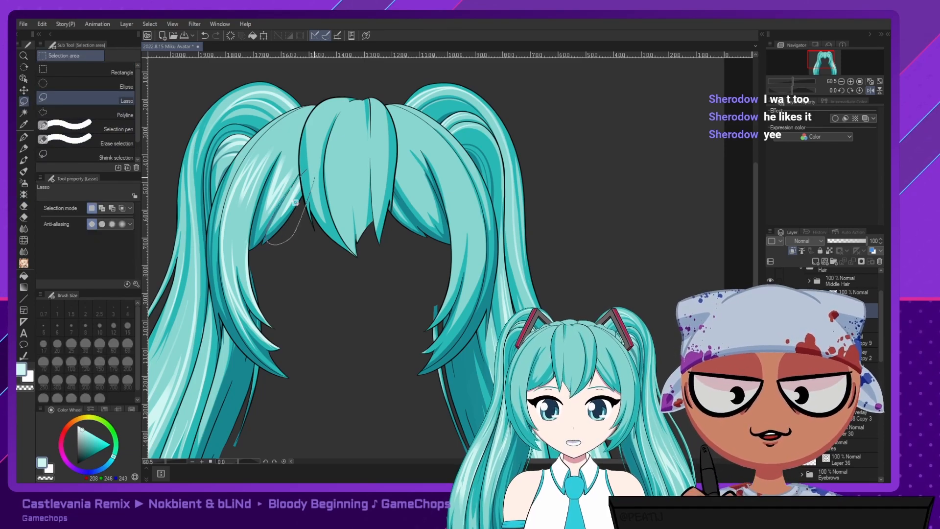
key(ctrl+t)
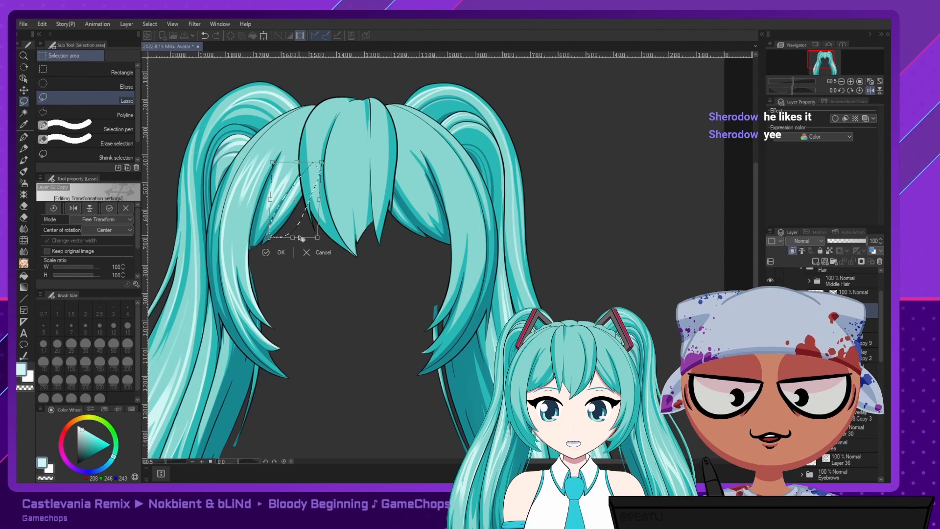
key(Return)
key(ctrl+d)
Flip the canvas view horizontally and paint pale G-pen highlights on the unhighlighted inner lock beside the fringe.
key(p)
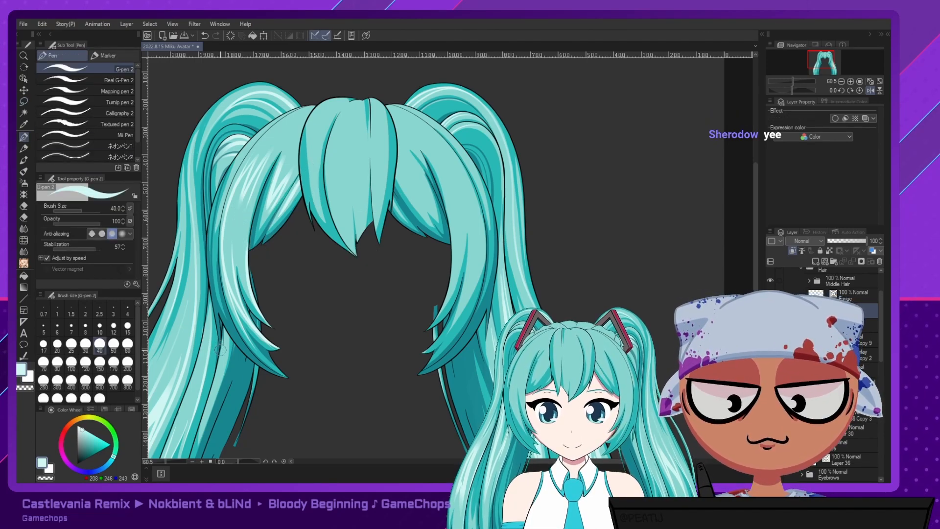
key(h)
drag(478, 201, 302, 219)
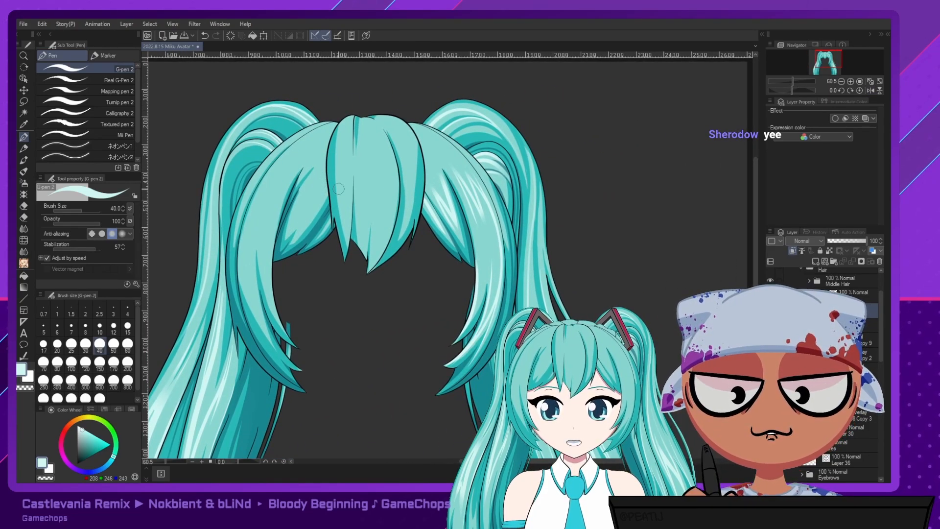
key(h)
key(h)
mouse_move(319, 170)
mouse_down()
mouse_move(298, 208)
mouse_move(319, 169)
mouse_move(289, 232)
mouse_up()
key(ctrl+z)
Add a diagonal pale strand along the fringe side of the mirrored inner lock with the G-pen at size 40.
mouse_move(324, 186)
mouse_down()
mouse_move(294, 238)
mouse_move(332, 174)
mouse_move(292, 224)
mouse_move(289, 232)
mouse_move(332, 178)
mouse_move(289, 232)
mouse_move(332, 180)
mouse_up()
key(ctrl+z)
key(ctrl+z)
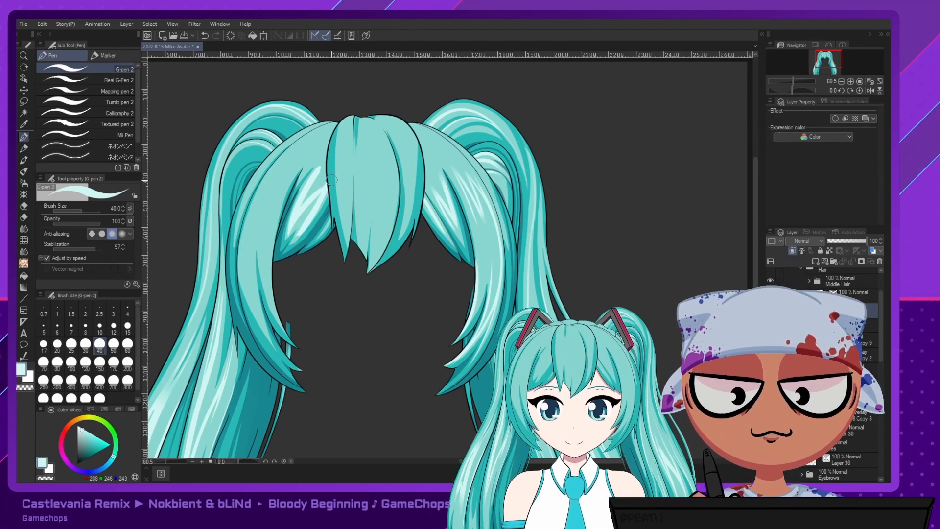
drag(292, 224, 321, 192)
key(ctrl+z)
drag(291, 224, 327, 185)
Trim and taper the new highlights on the mirrored inner lock with the hard eraser at size 30.
key(e)
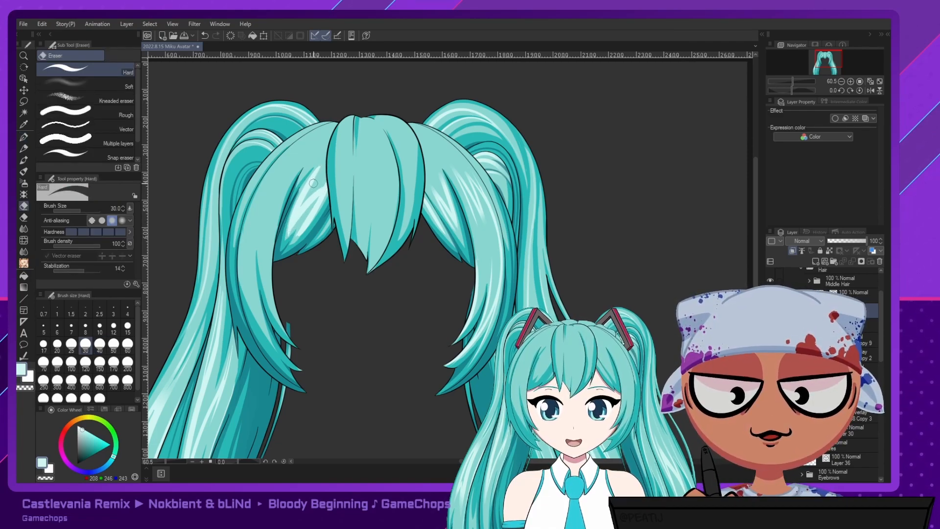
key(ctrl+z)
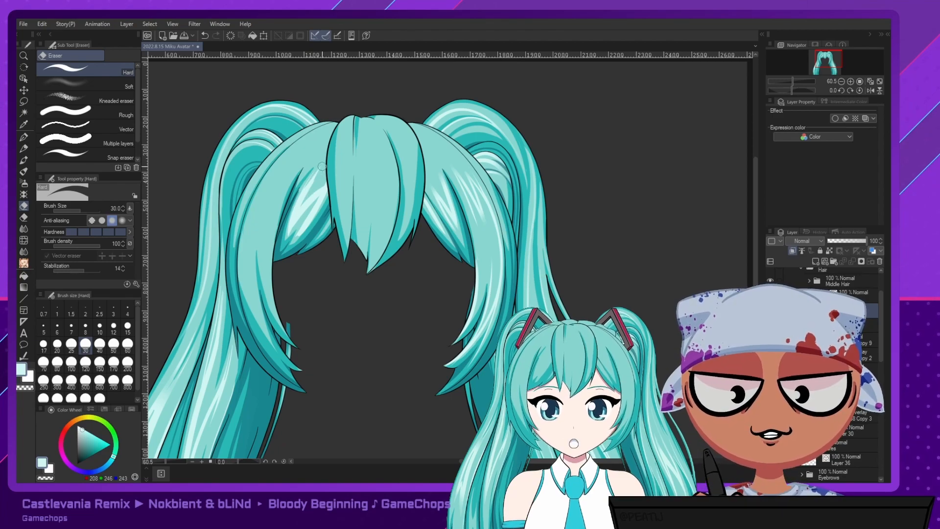
drag(299, 205, 300, 209)
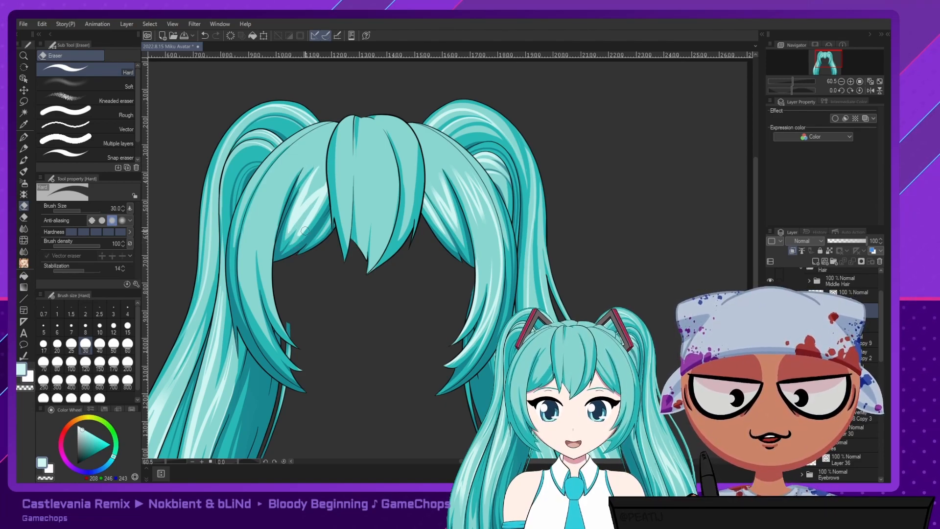
drag(321, 204, 301, 235)
key(ctrl+z)
drag(323, 204, 300, 239)
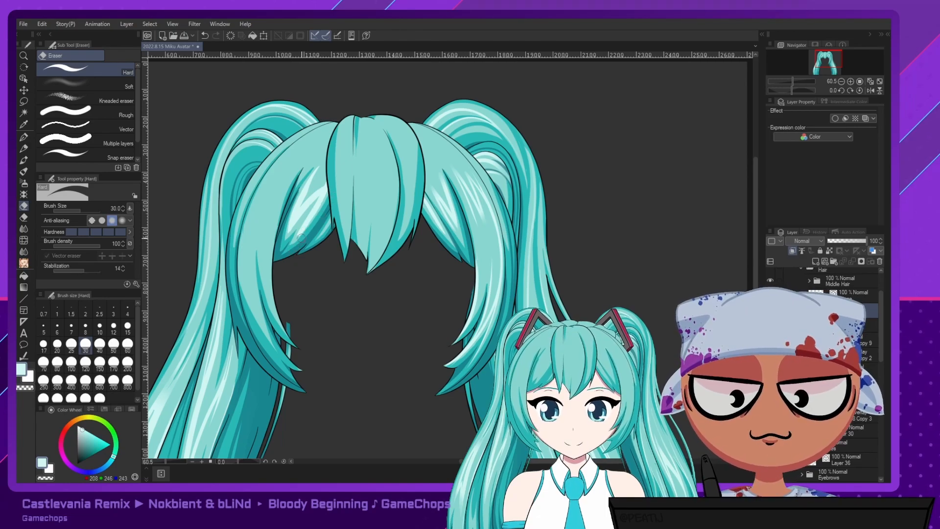
drag(322, 206, 301, 242)
key(ctrl+z)
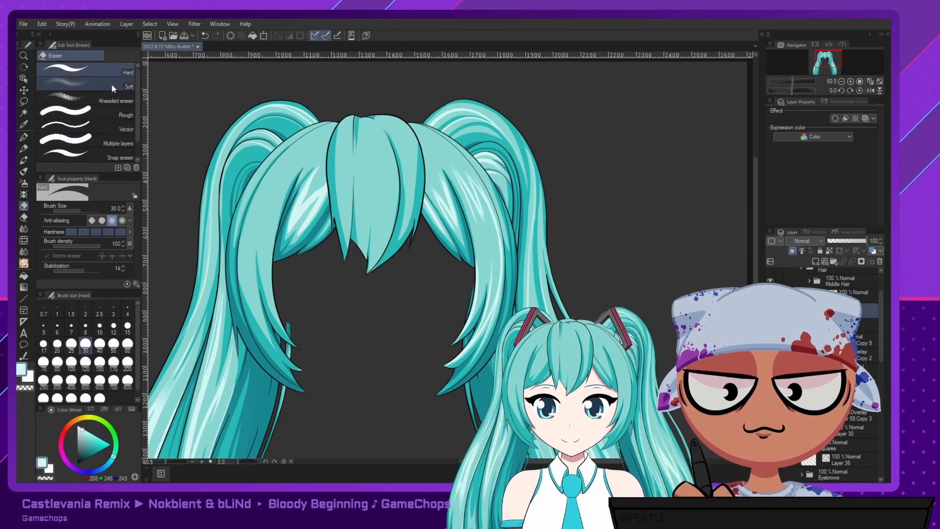
click(86, 86)
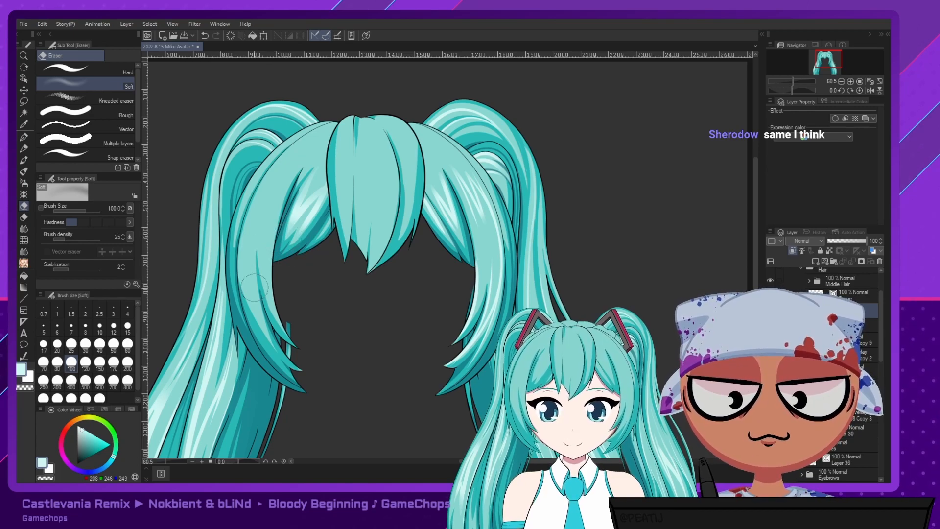
key(p)
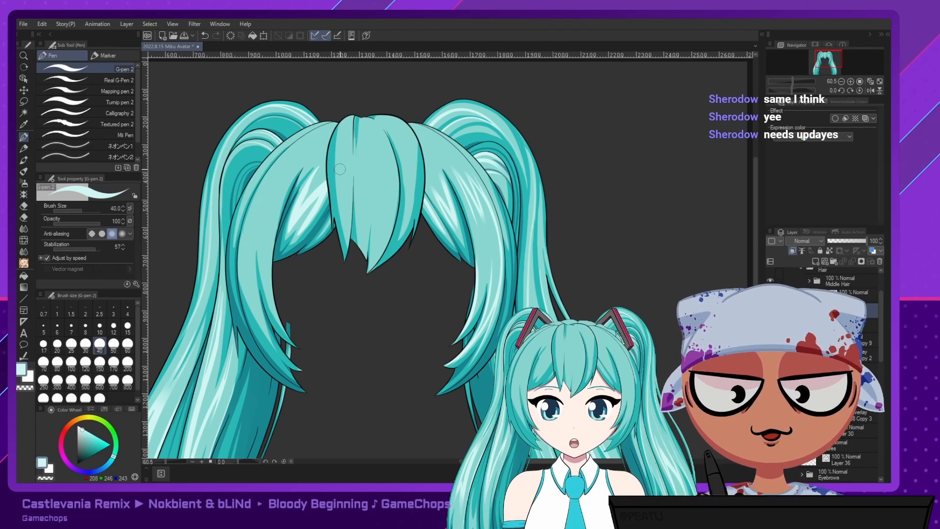
key(e)
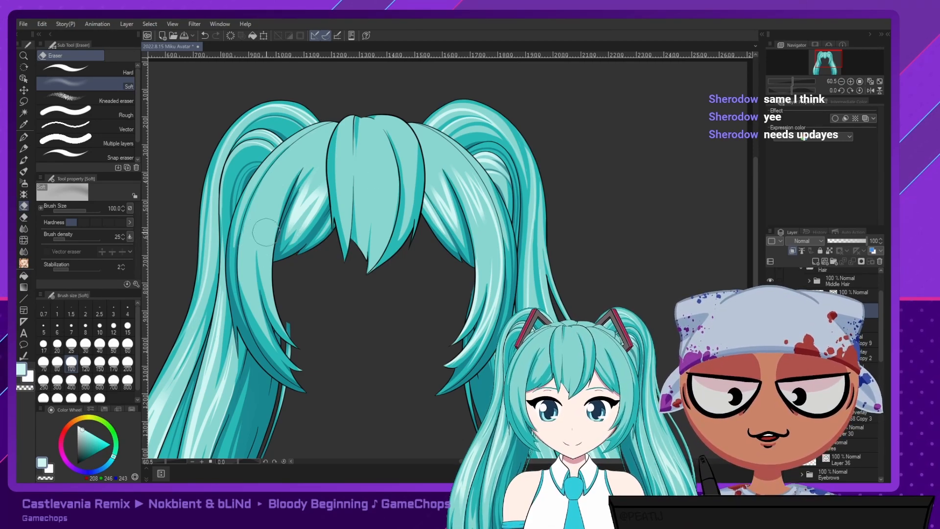
click(98, 71)
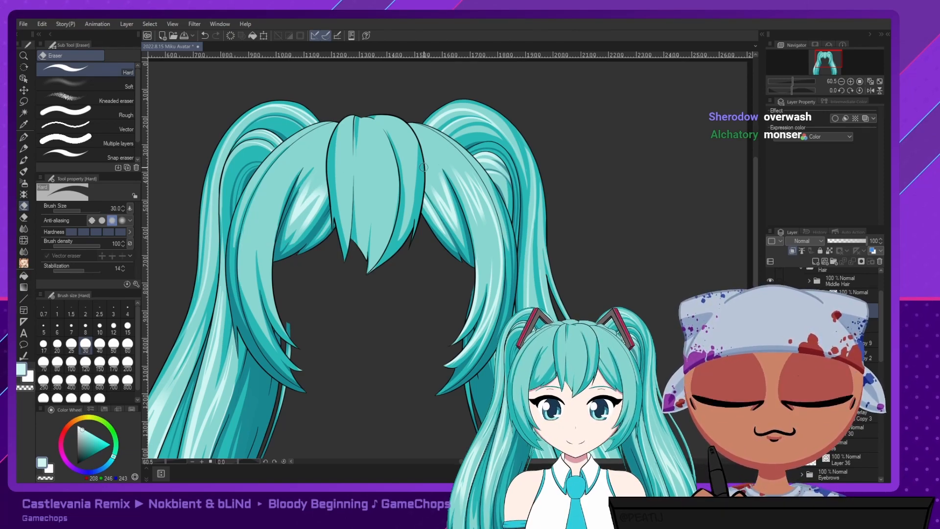
click(125, 86)
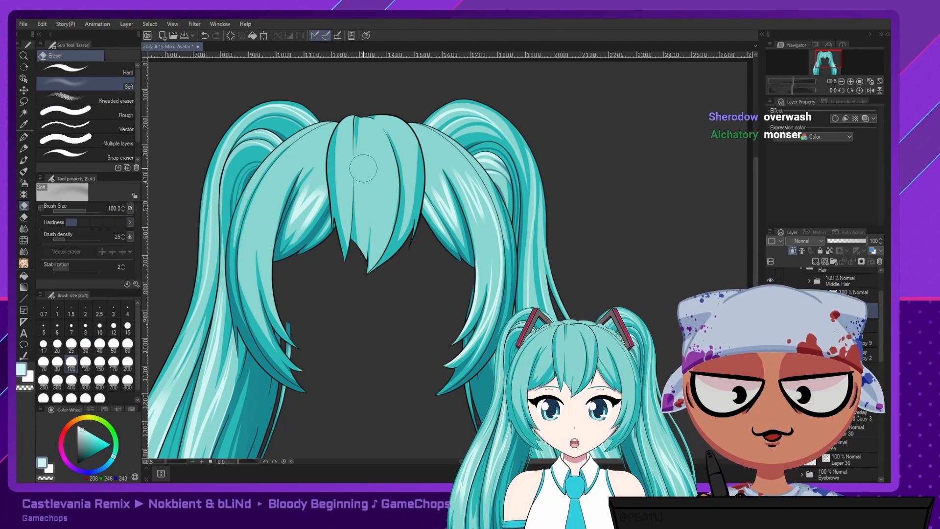
click(75, 71)
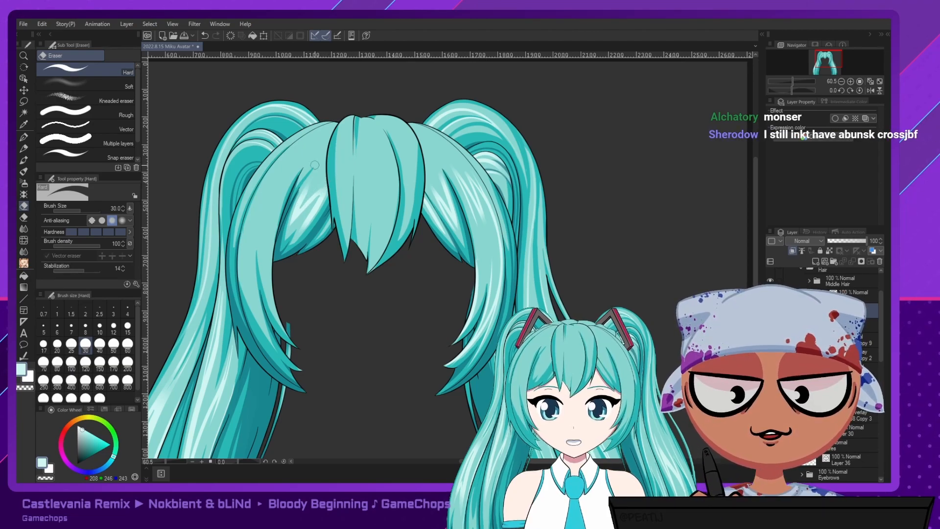
key(ctrl+z)
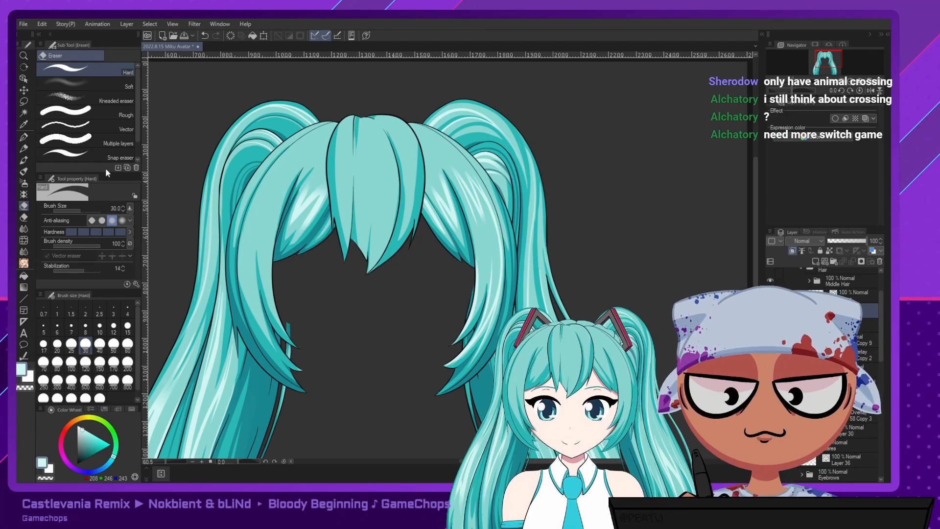
Paint a pale highlight strand down the face side of the mirrored left side bang with the G-pen at size 40.
click(23, 137)
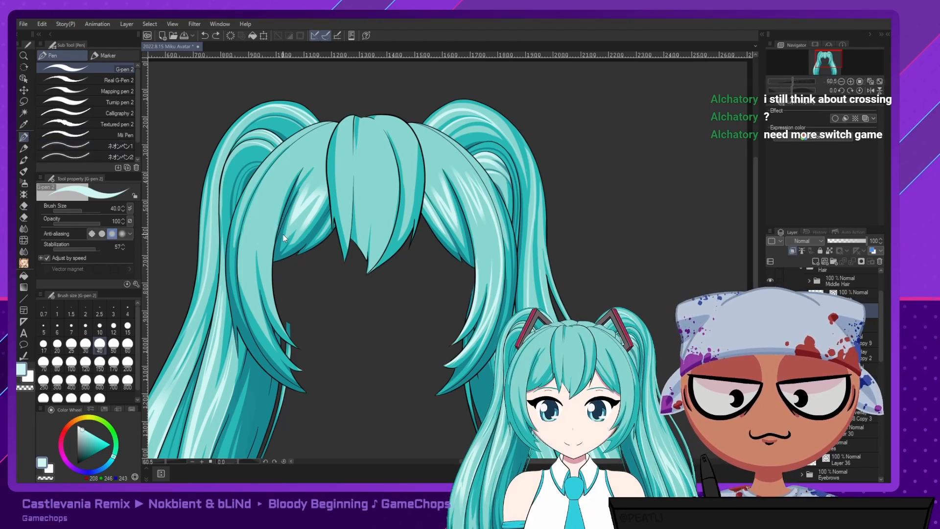
drag(278, 318, 281, 323)
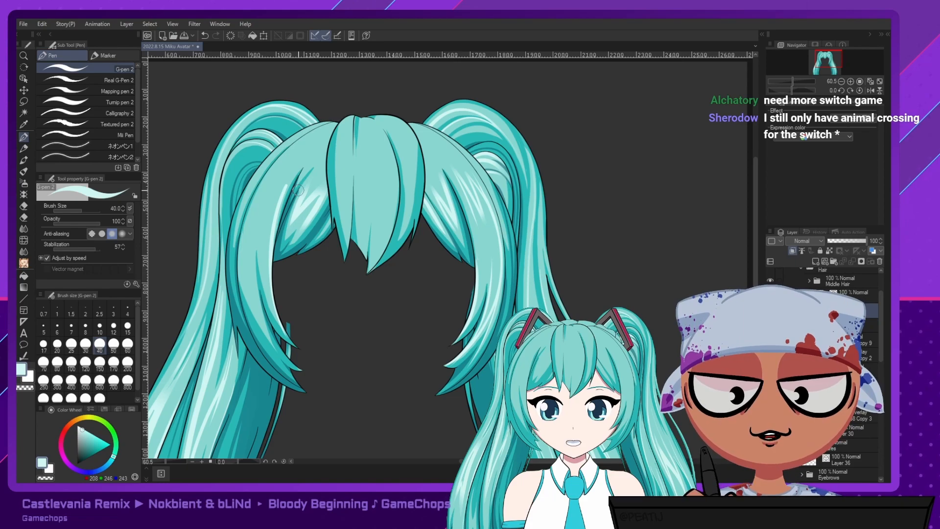
key(ctrl+z)
drag(262, 226, 282, 313)
key(ctrl+z)
mouse_move(262, 215)
mouse_down()
mouse_move(267, 281)
mouse_move(289, 324)
mouse_up()
drag(261, 220, 290, 327)
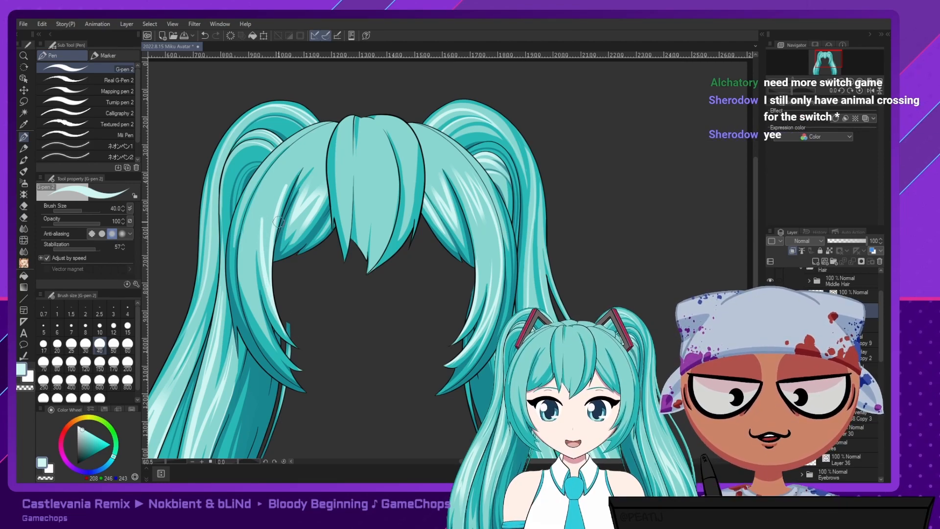
key(e)
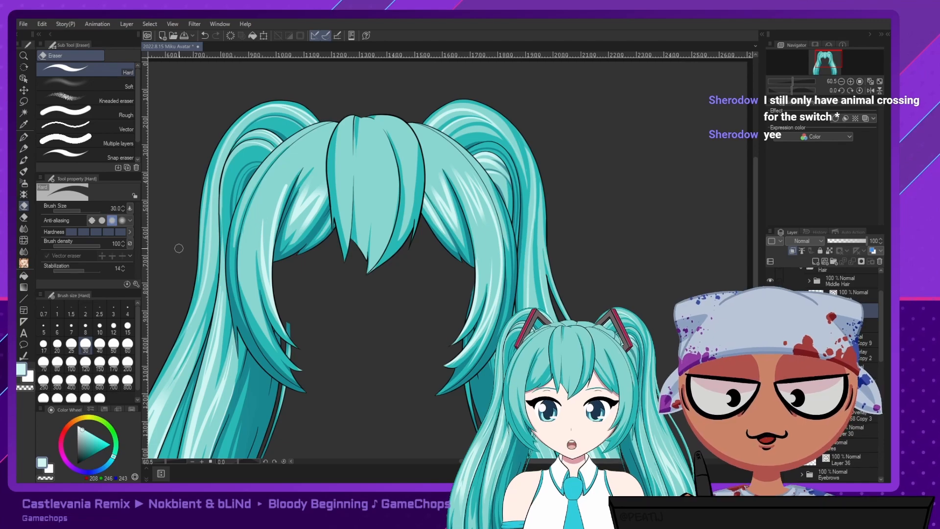
Try to paint a second pale strand beside the first, nearer the outer edge of the left side bang.
click(24, 137)
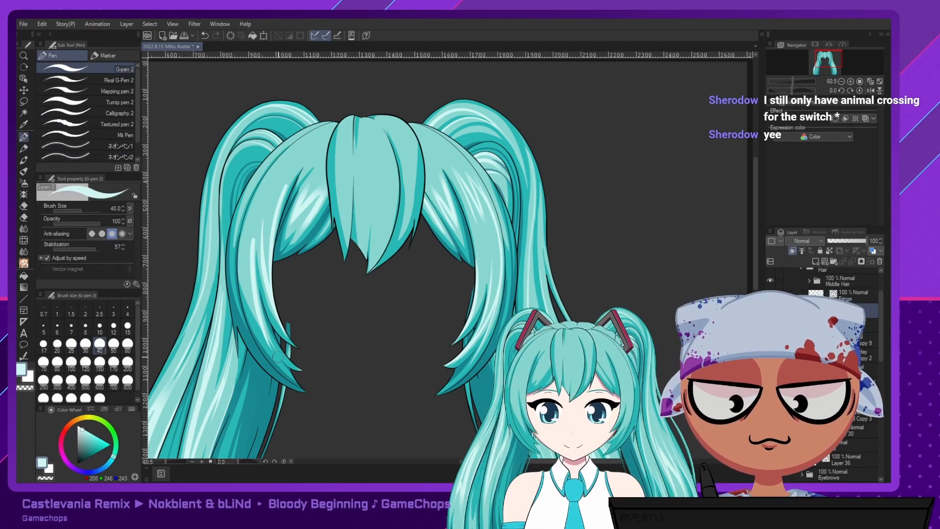
key(ctrl+z)
drag(252, 247, 267, 332)
key(ctrl+z)
drag(256, 211, 269, 335)
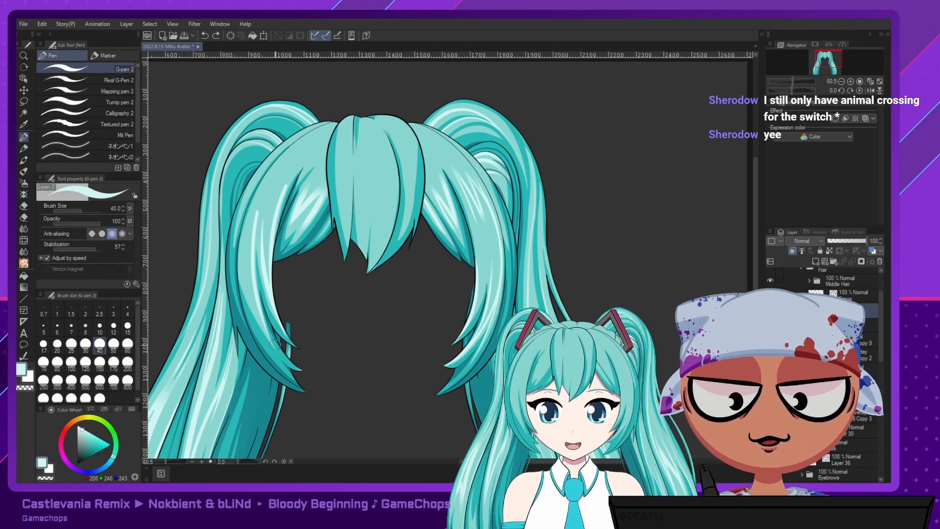
drag(246, 234, 269, 337)
key(ctrl+z)
drag(247, 211, 266, 336)
key(ctrl+z)
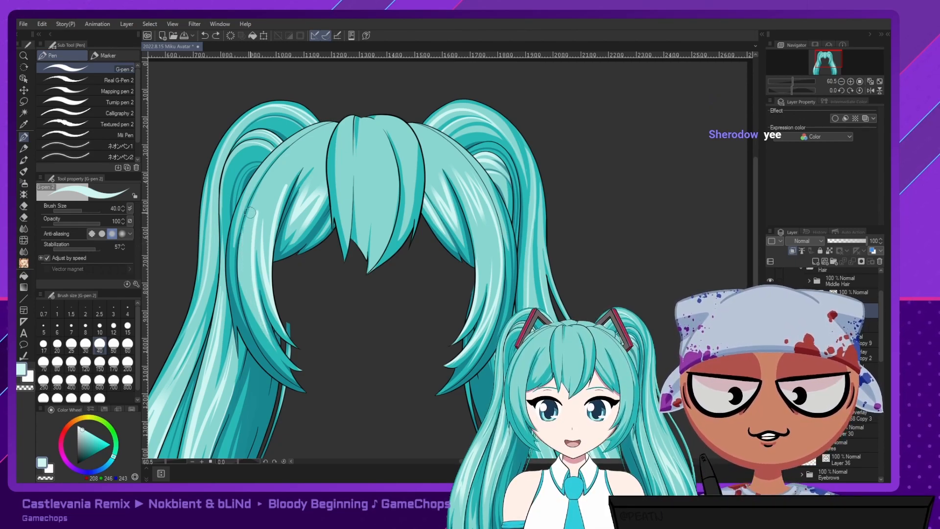
mouse_move(250, 212)
mouse_down()
mouse_move(250, 304)
mouse_move(268, 333)
mouse_up()
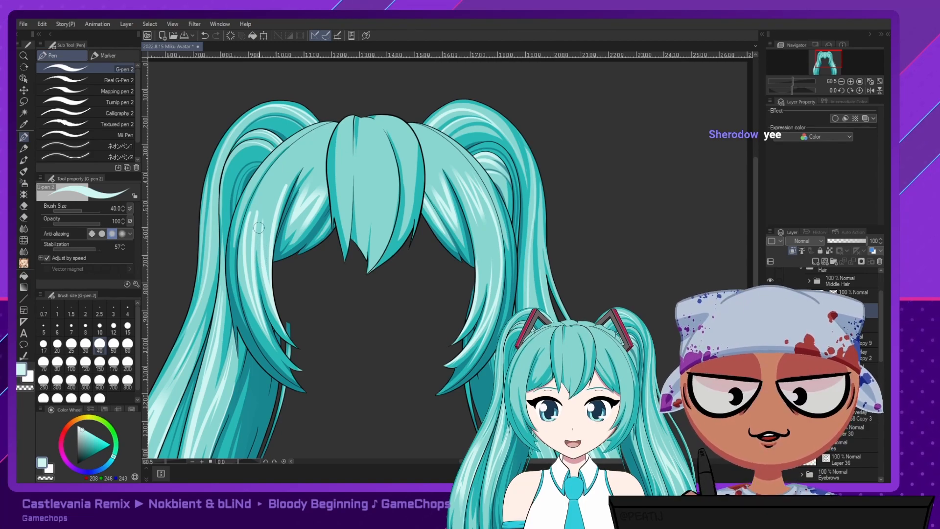
key(ctrl+z)
key(ctrl+z)
Paint a long pale G-pen strand sweeping from the upper part of the left side bang down towards its tips.
mouse_move(250, 221)
mouse_down()
mouse_move(245, 257)
mouse_move(279, 338)
mouse_up()
key(ctrl+z)
drag(266, 187, 270, 343)
key(ctrl+z)
mouse_move(279, 170)
mouse_down()
mouse_move(264, 335)
mouse_move(261, 315)
mouse_up()
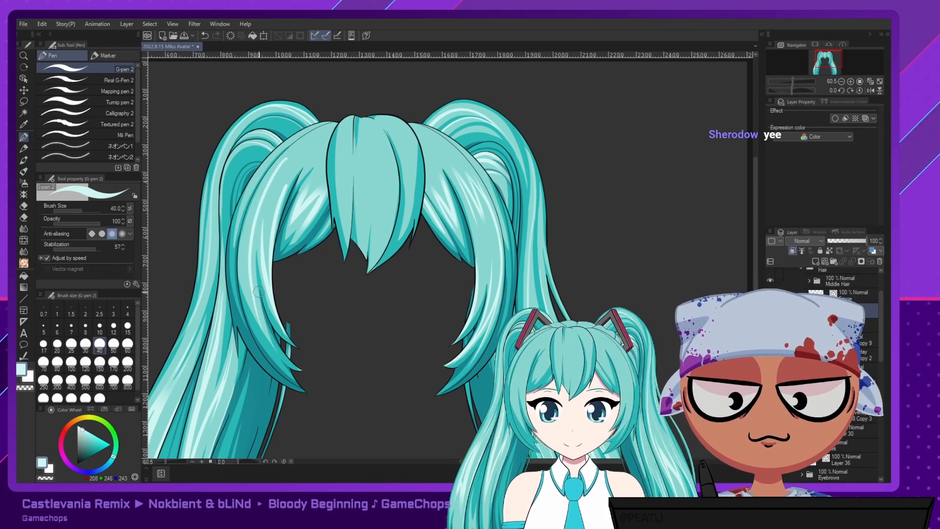
key(ctrl+z)
drag(280, 153, 261, 341)
key(ctrl+z)
drag(285, 156, 266, 336)
key(ctrl+z)
mouse_move(284, 158)
mouse_down()
mouse_move(272, 173)
mouse_move(265, 345)
mouse_up()
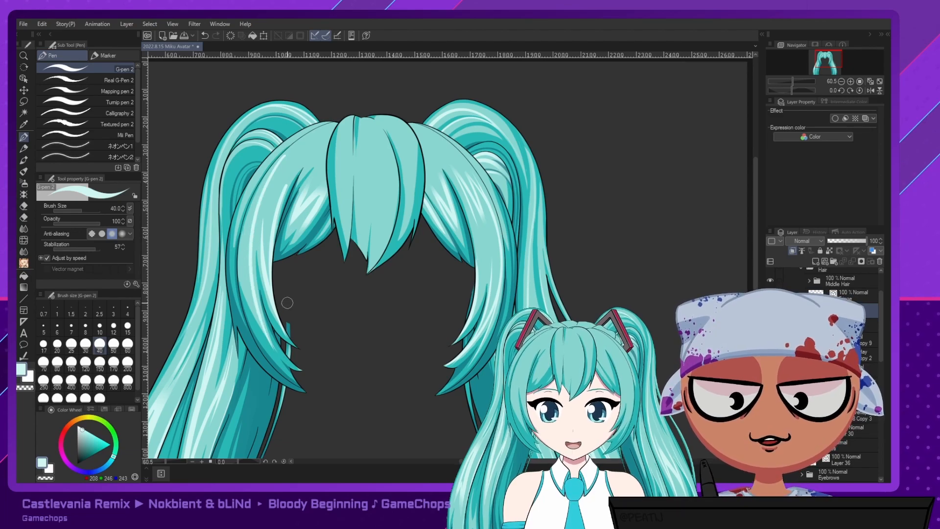
Prepare the Soft eraser at size 40 for blending the light hair highlights, and return to the G-pen.
key(e)
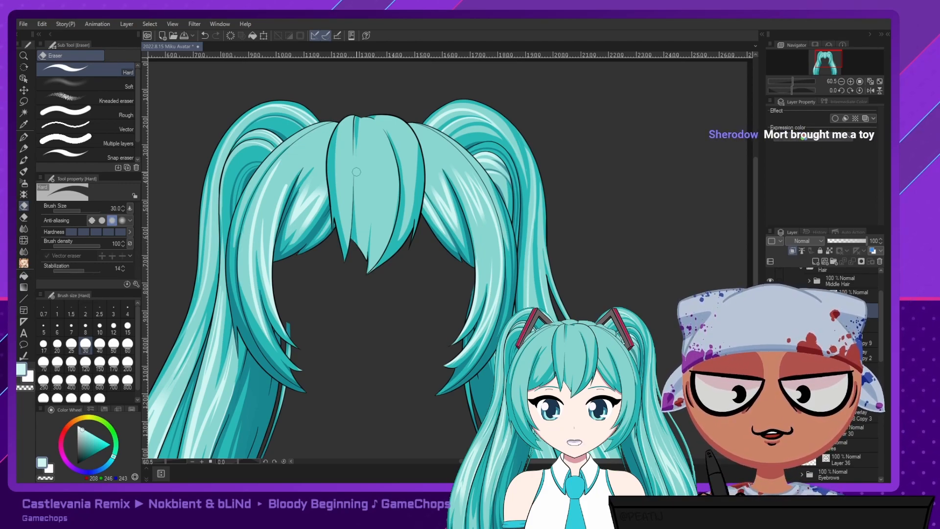
click(81, 82)
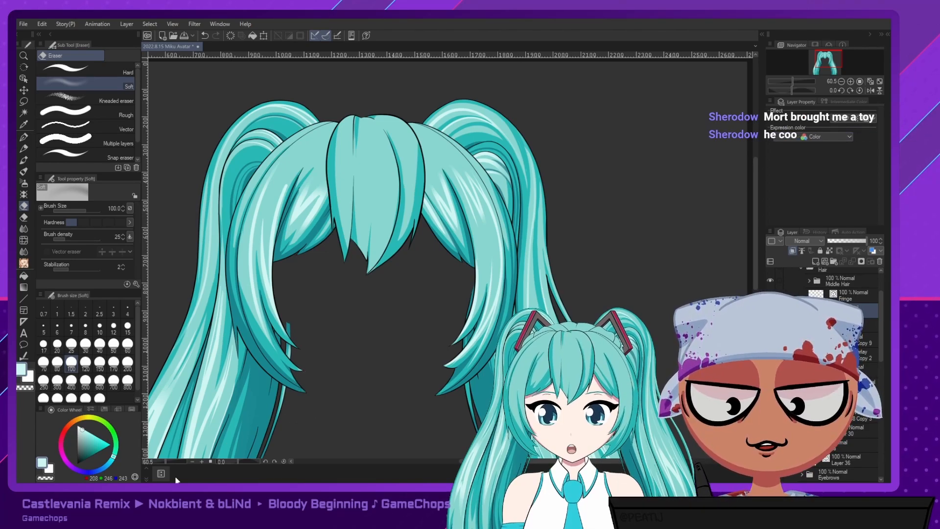
click(100, 344)
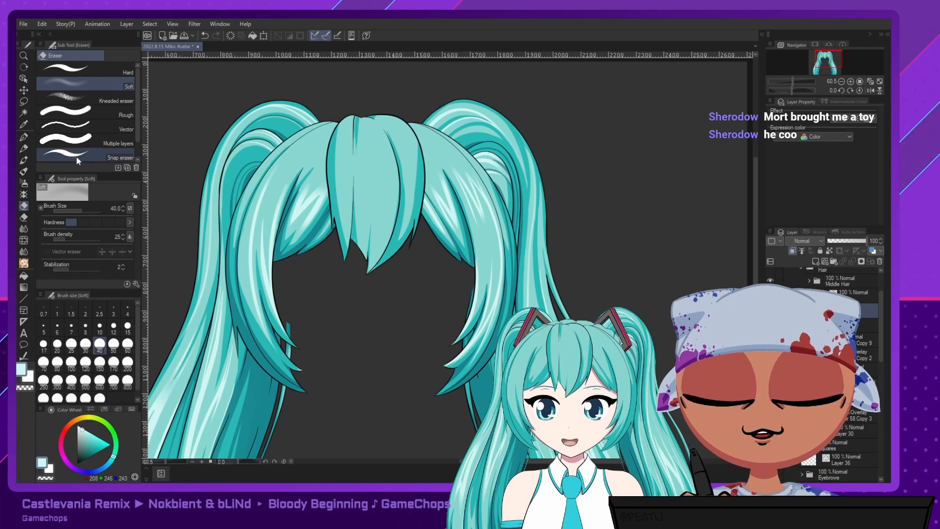
click(24, 137)
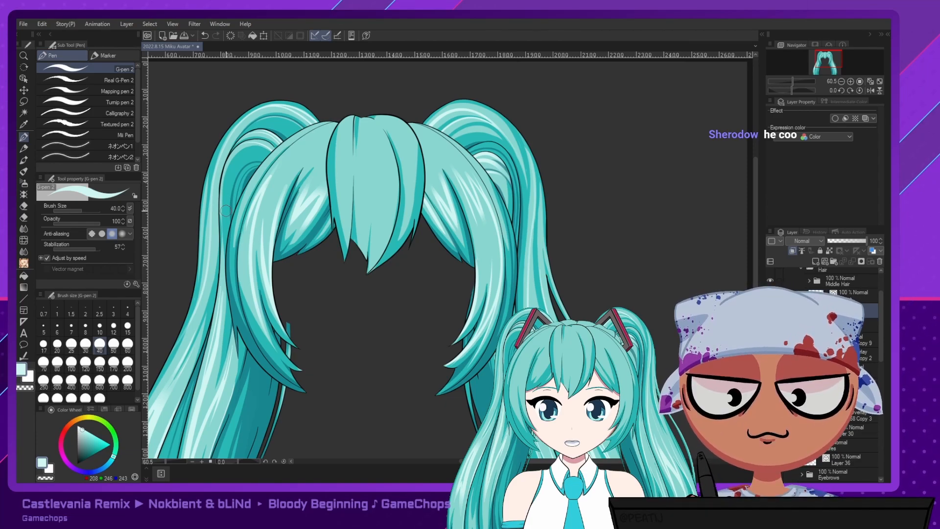
Touch up the highlights on the side hair, alternating between the Soft and Hard erasers and undoing an unwanted erasure.
key(e)
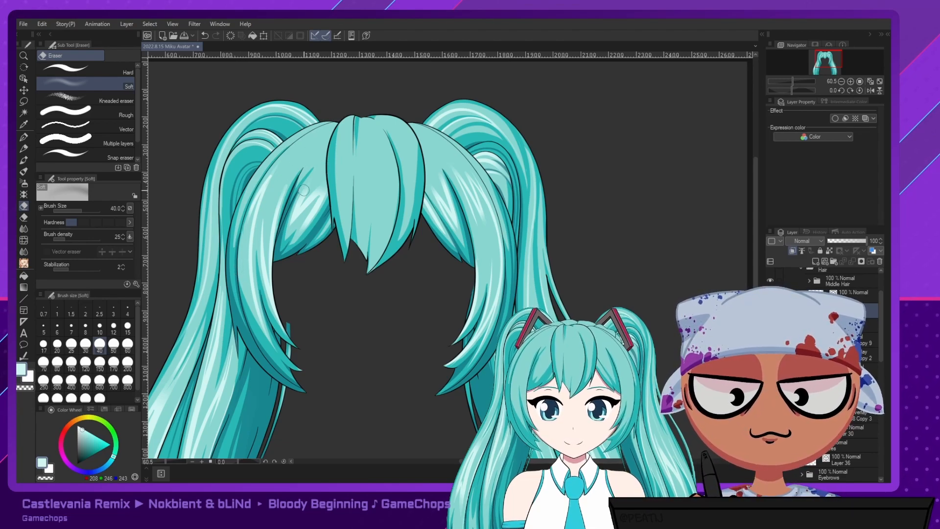
click(117, 75)
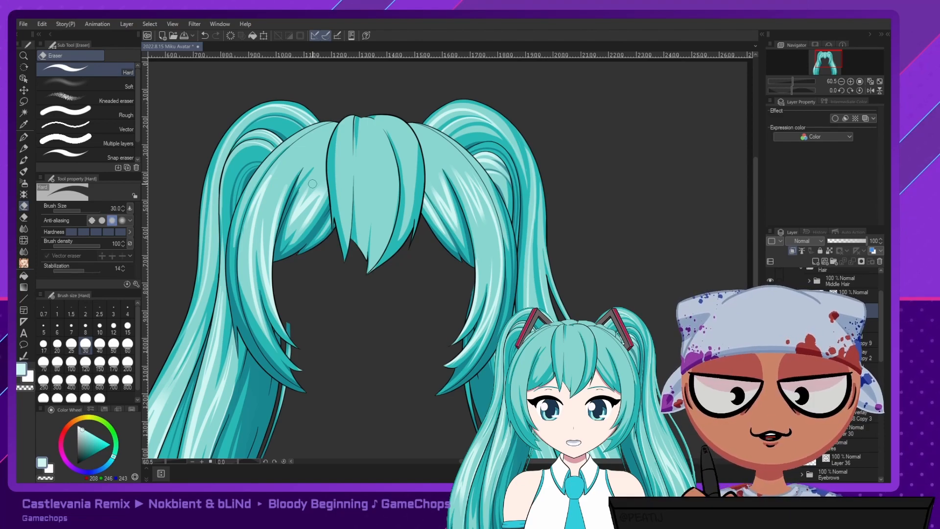
key(ctrl+z)
click(100, 83)
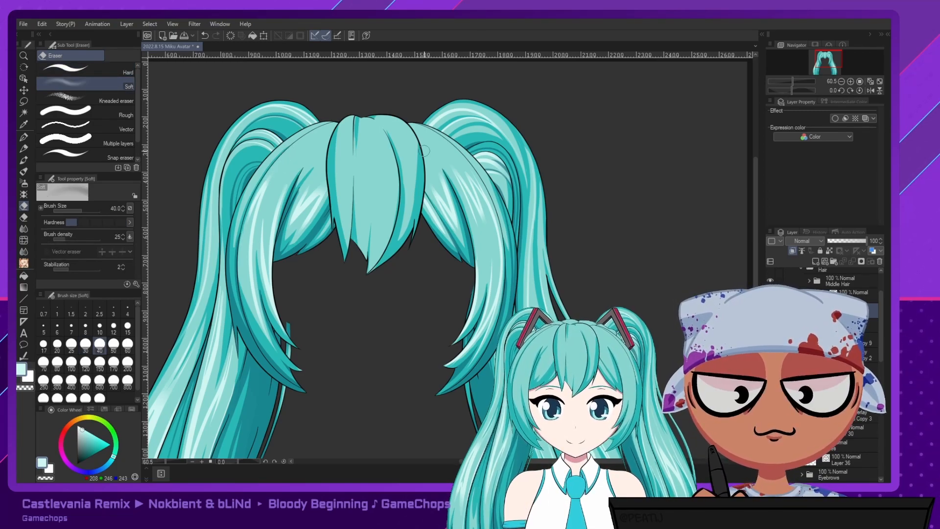
click(119, 72)
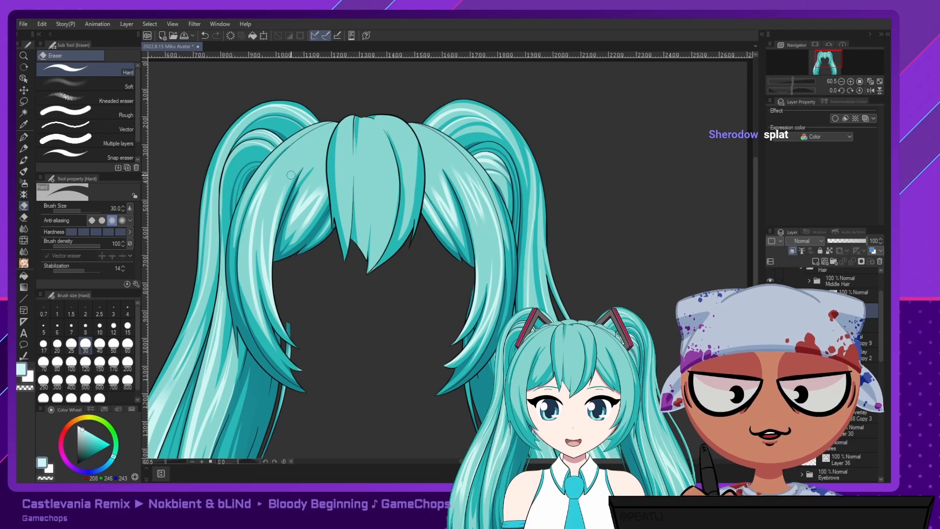
Draw a light highlight strand on the left side hair with the G-pen at size 40, undoing the trial strokes.
click(23, 137)
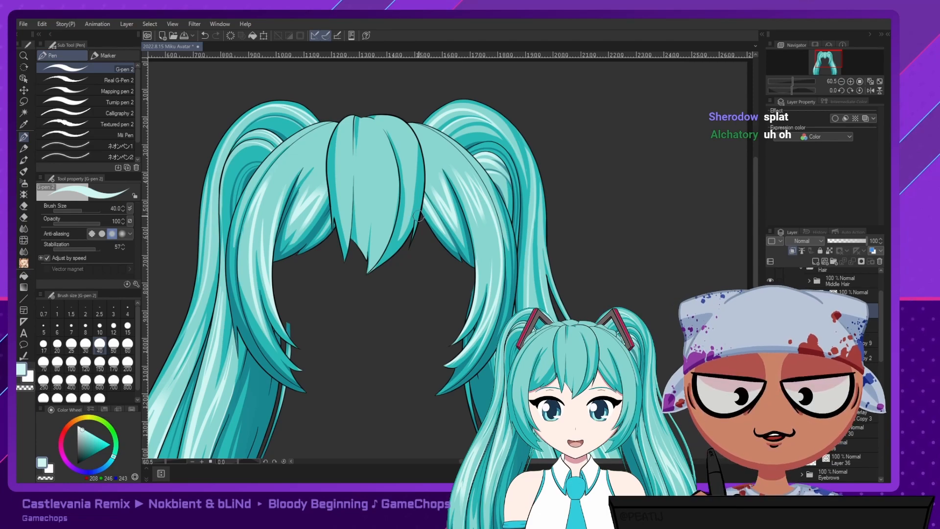
key(ctrl+z)
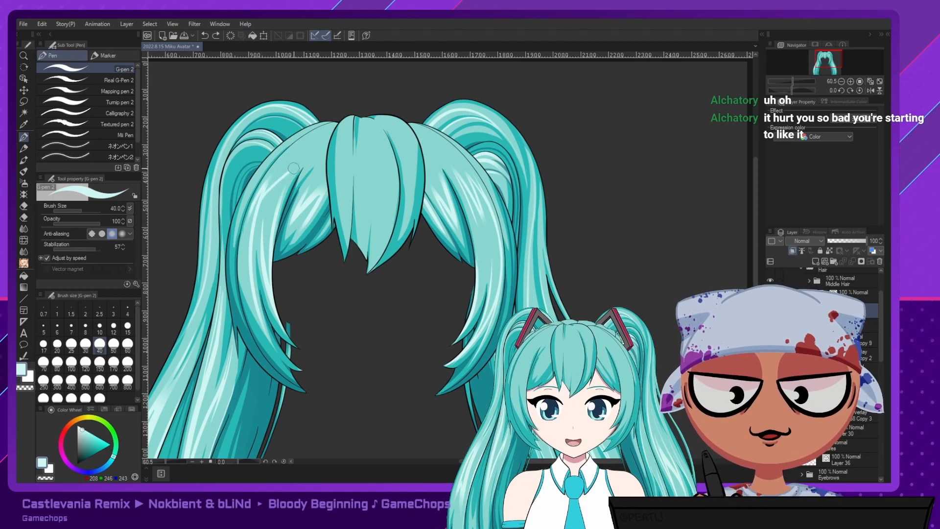
key(ctrl+z)
drag(259, 208, 294, 170)
key(ctrl+z)
mouse_move(260, 210)
mouse_down()
mouse_move(277, 182)
mouse_move(274, 235)
mouse_move(278, 212)
mouse_up()
key(ctrl+z)
drag(283, 182, 272, 211)
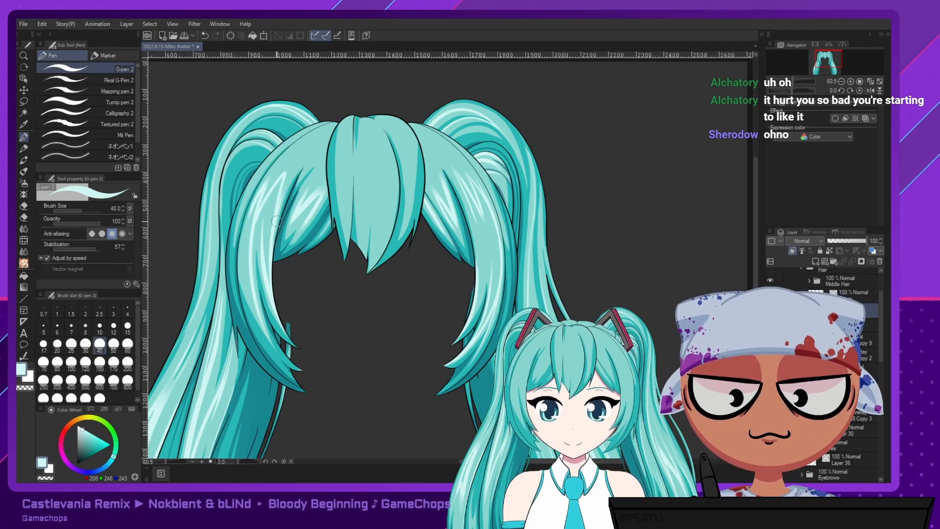
Fade the side hair highlights with the Soft eraser at size 80, and return to the G-pen.
key(e)
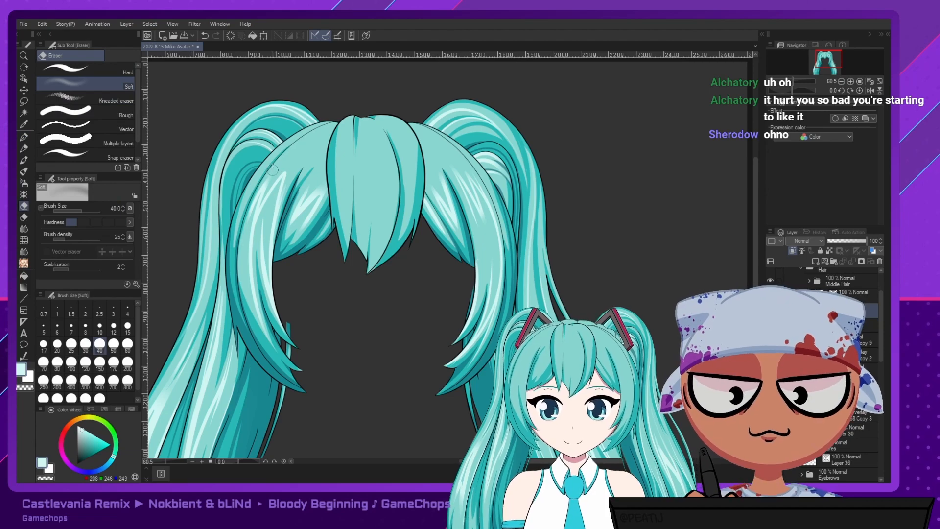
click(58, 368)
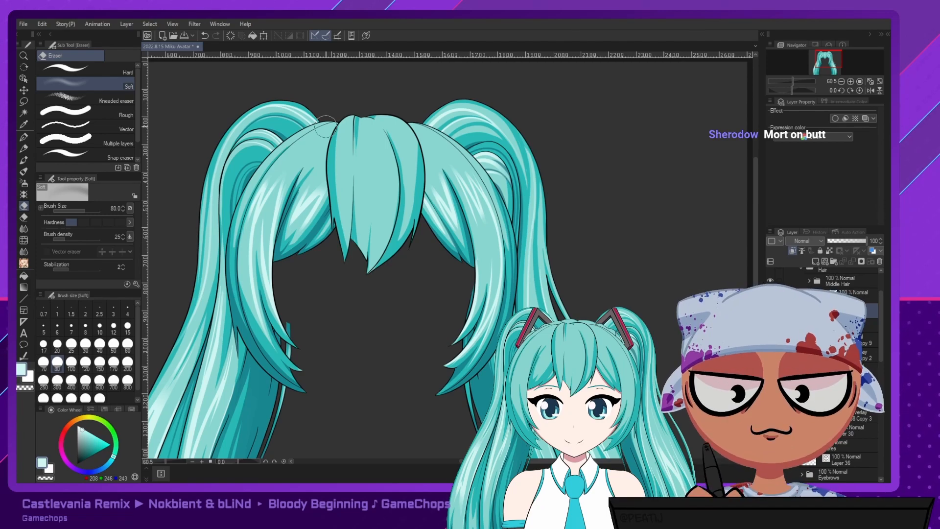
key(p)
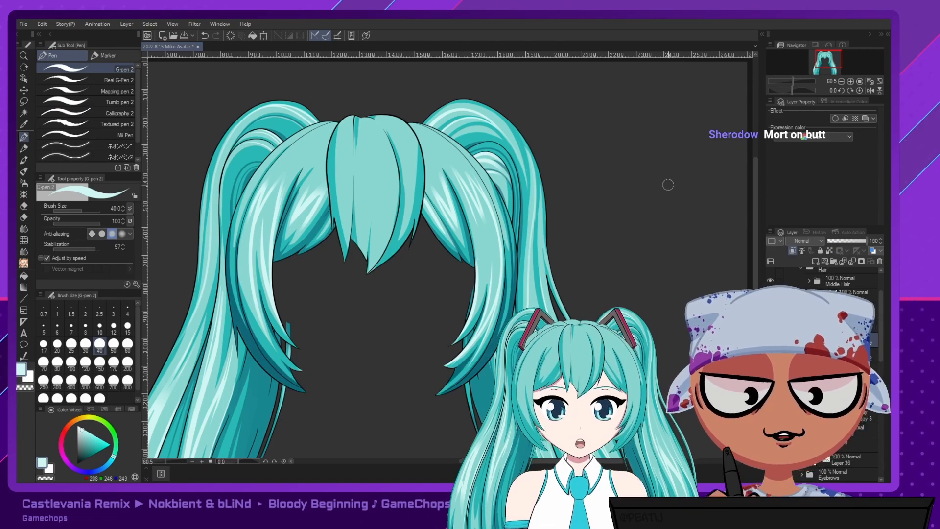
Select the overlay shading layer, sample the dark navy color from the artwork, and set the G-pen size to 20.
alt+click(251, 355)
key(ctrl+z)
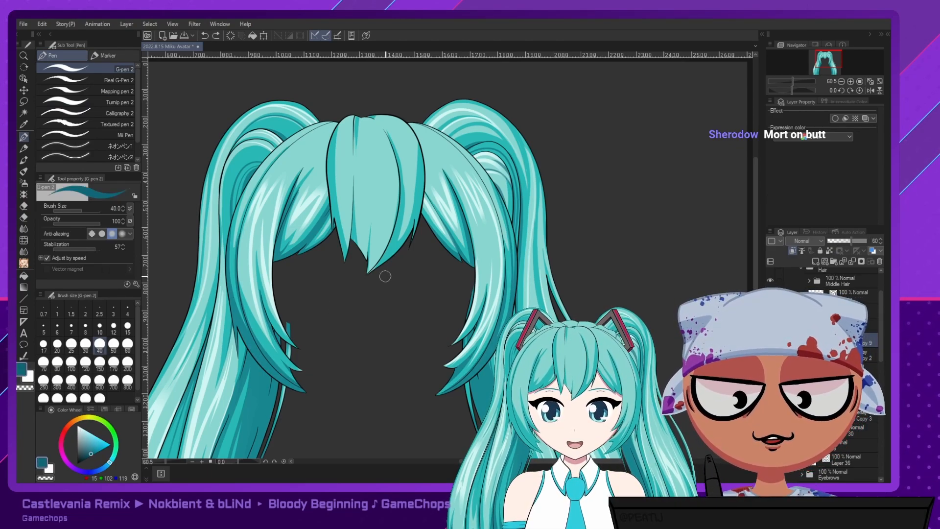
click(847, 355)
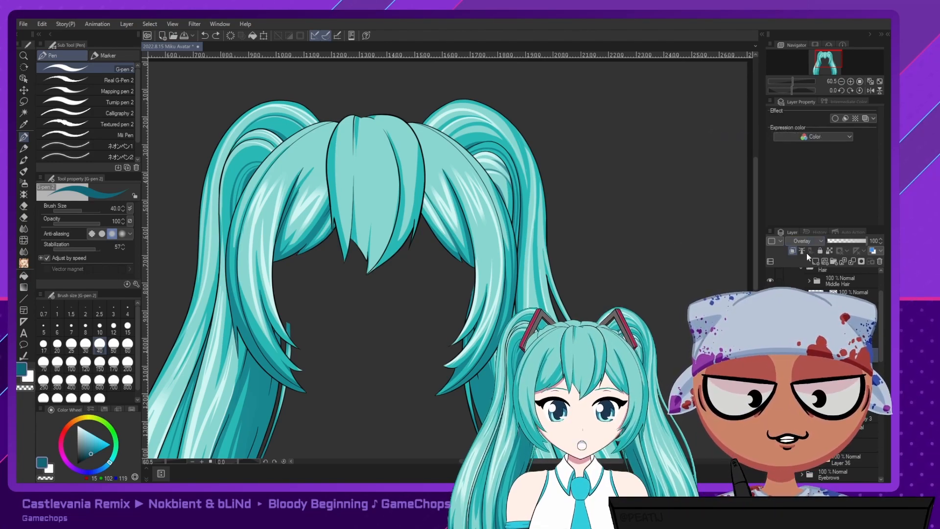
alt+click(246, 253)
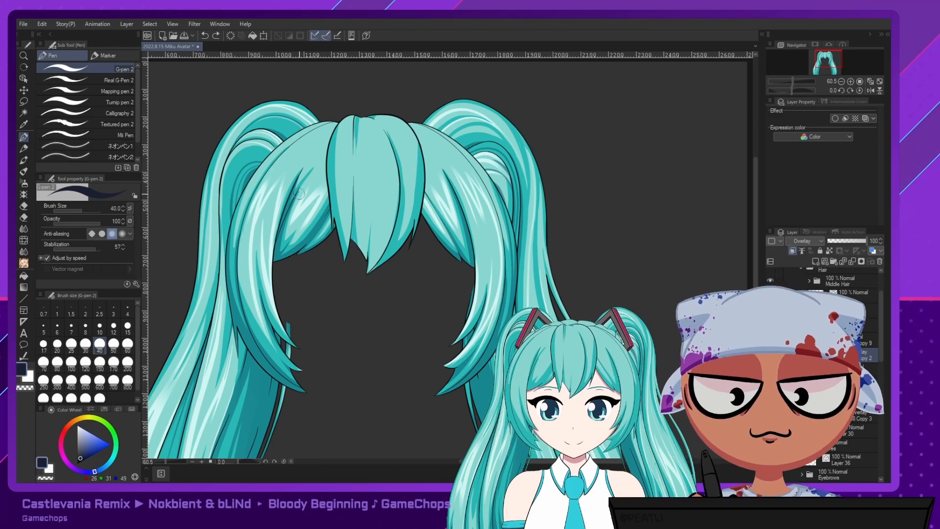
click(114, 326)
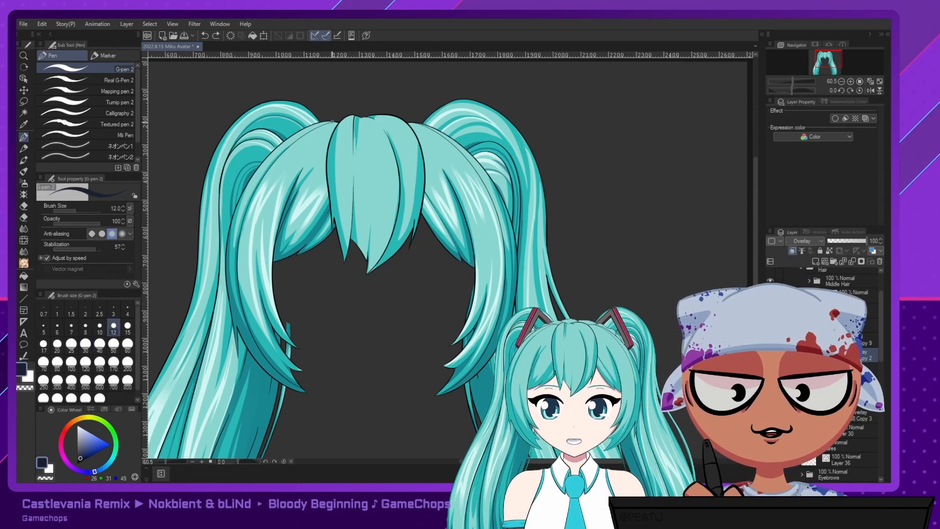
click(58, 344)
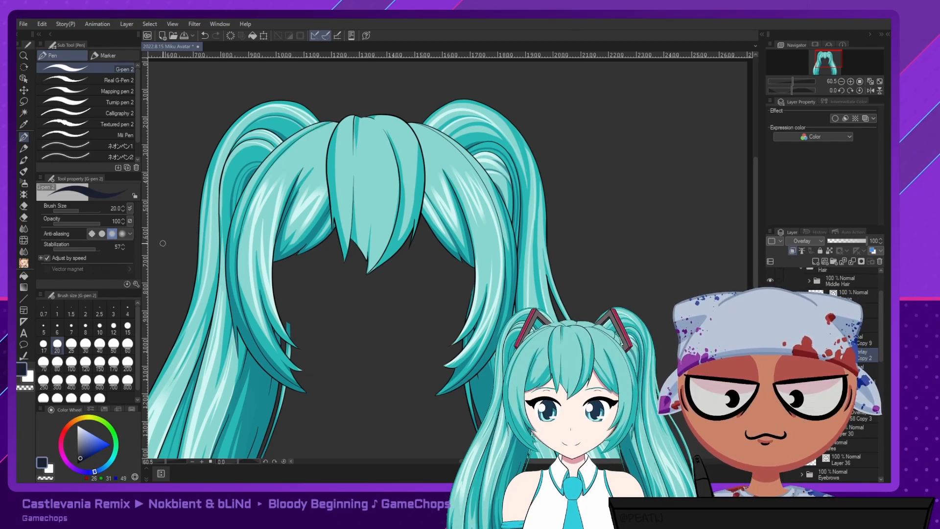
Shade the upper outer edge of the left side hair with a dark G-pen stroke at size 40, redoing the first attempt.
key(h)
key(h)
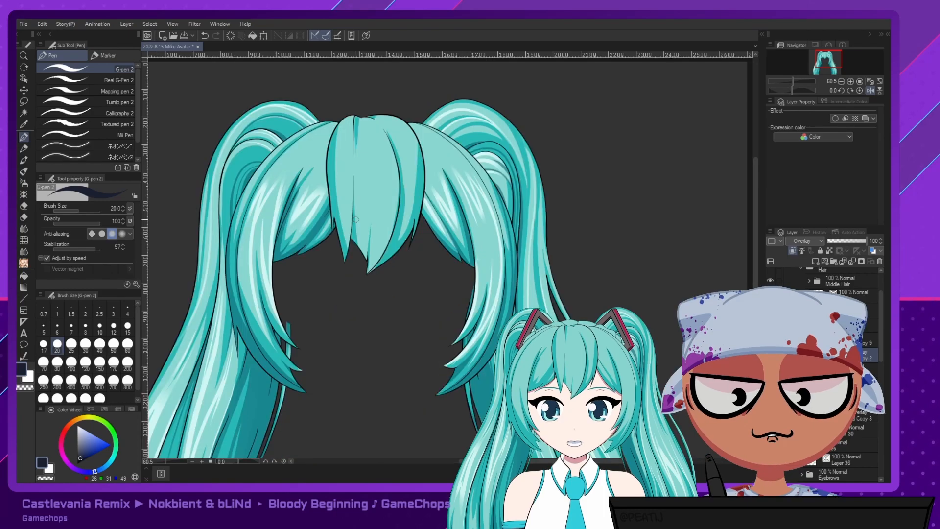
key(h)
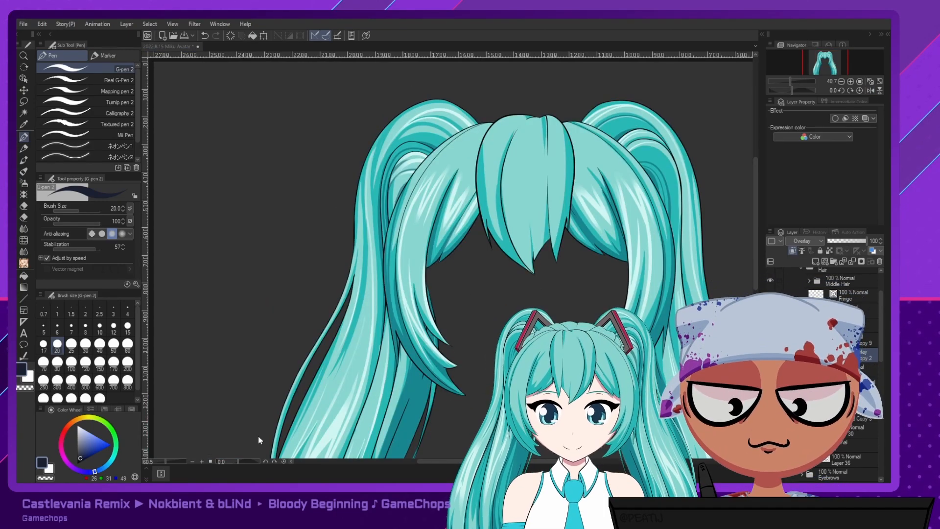
key(h)
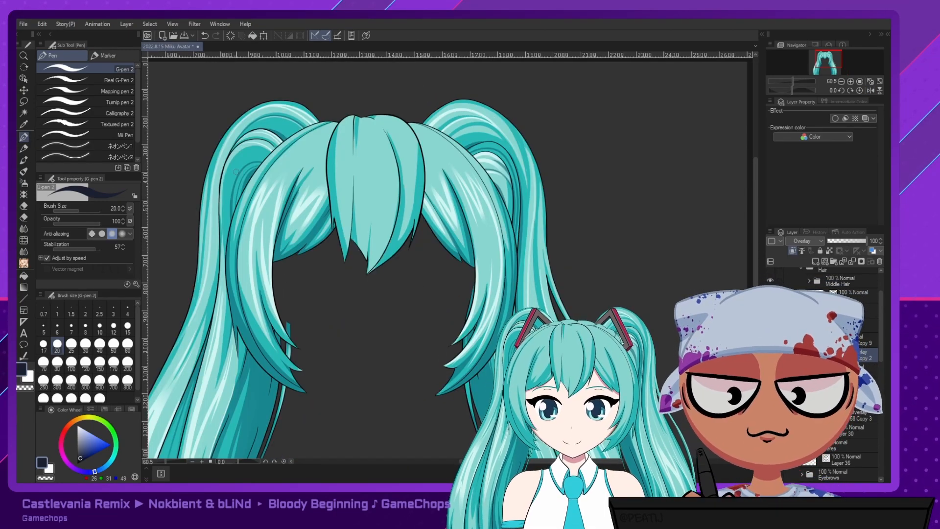
click(71, 343)
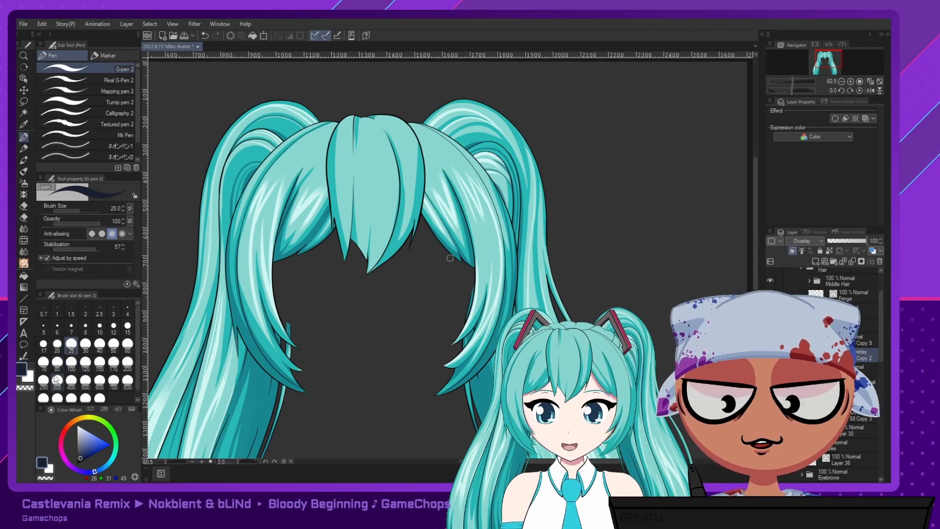
click(57, 363)
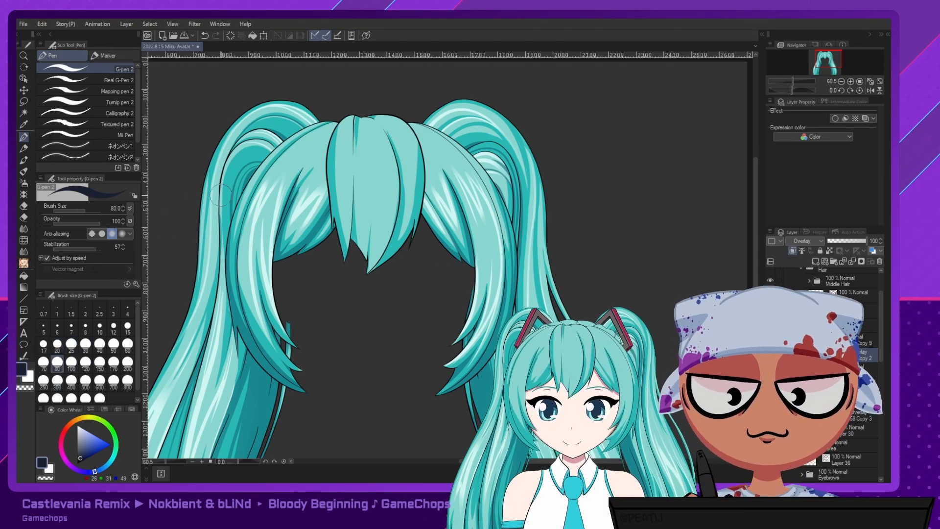
click(99, 344)
drag(272, 153, 333, 122)
key(ctrl+z)
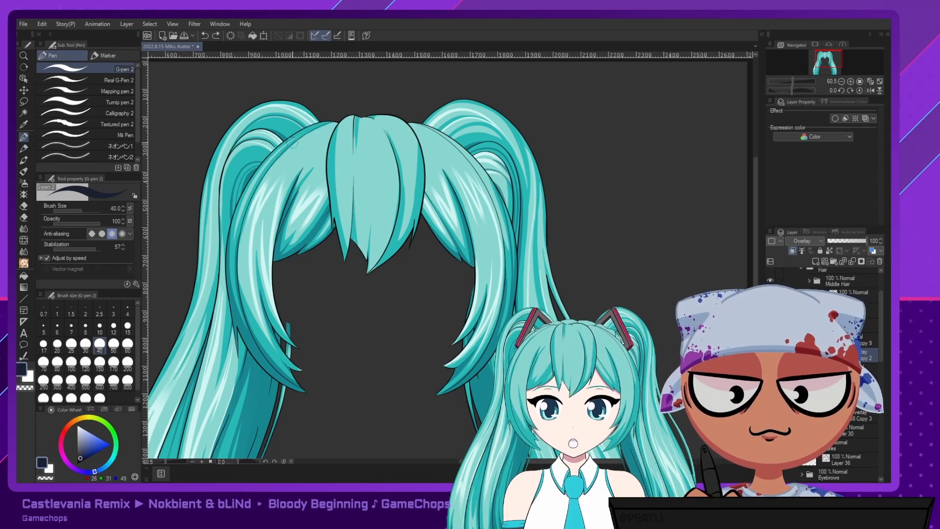
mouse_move(276, 158)
mouse_down()
mouse_move(306, 135)
mouse_move(349, 123)
mouse_up()
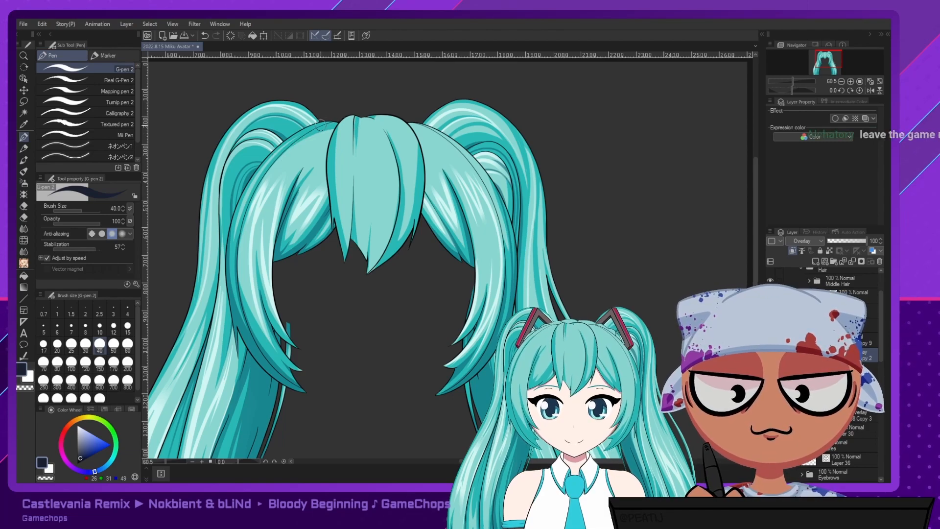
Hide the Middle Hair folder and undo the last shading stroke near the parting.
click(770, 280)
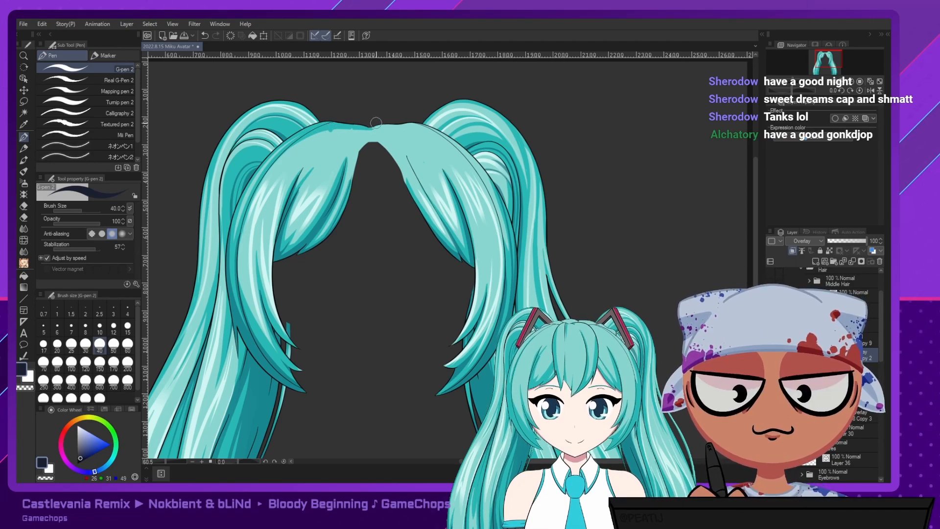
key(ctrl+z)
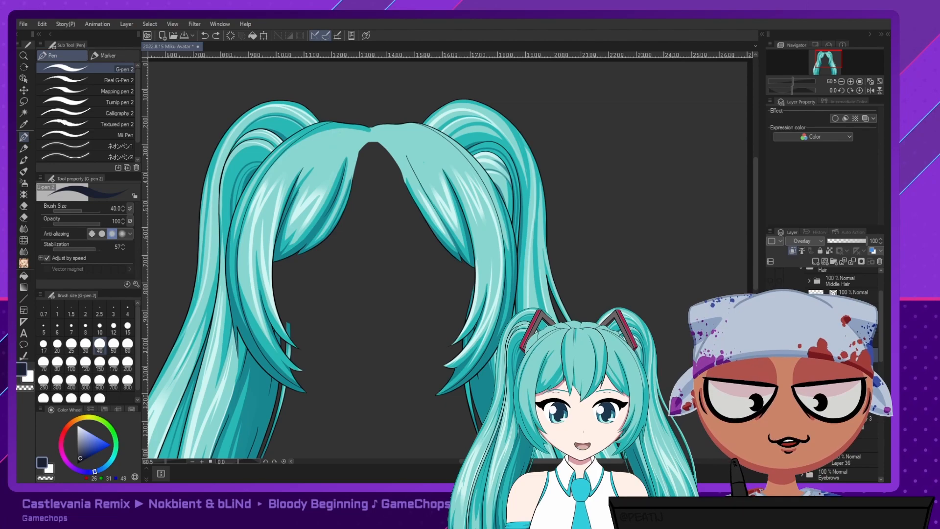
Try a pasted duplicate of the overlay shading layer and delete it.
key(ctrl+v)
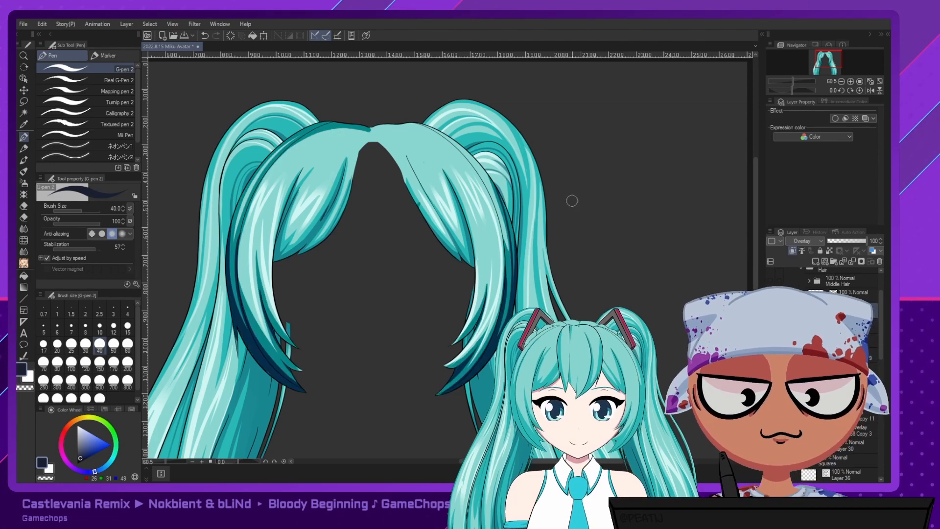
key(Delete)
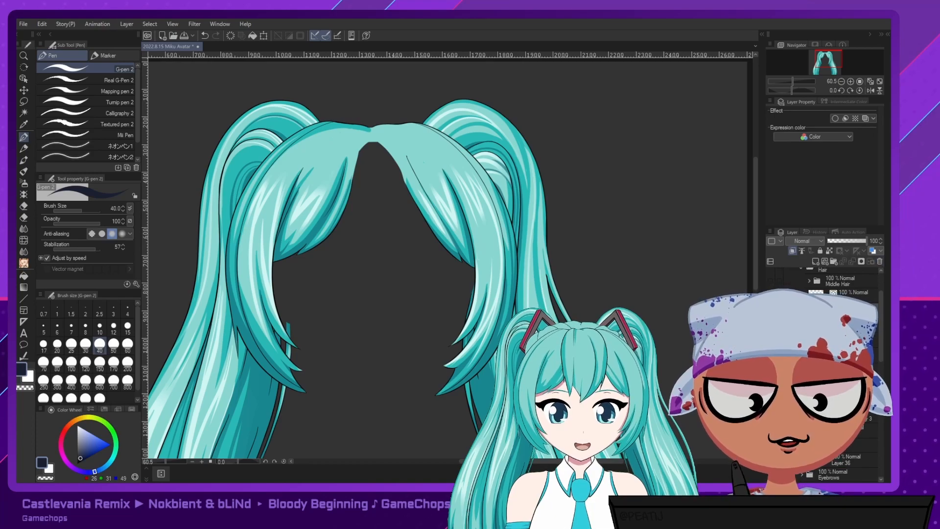
Compare the normal and overlay shading layers of the hair by toggling their visibility.
click(852, 340)
click(771, 340)
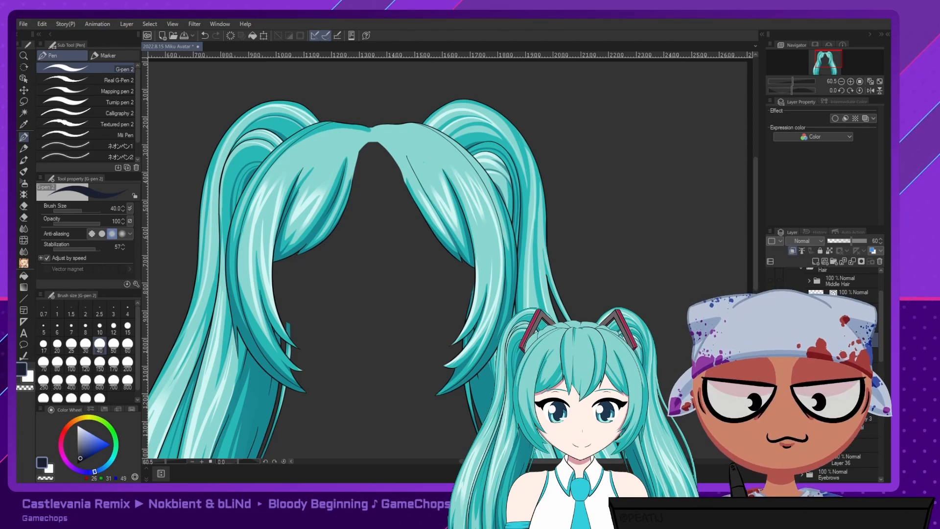
click(771, 355)
click(770, 355)
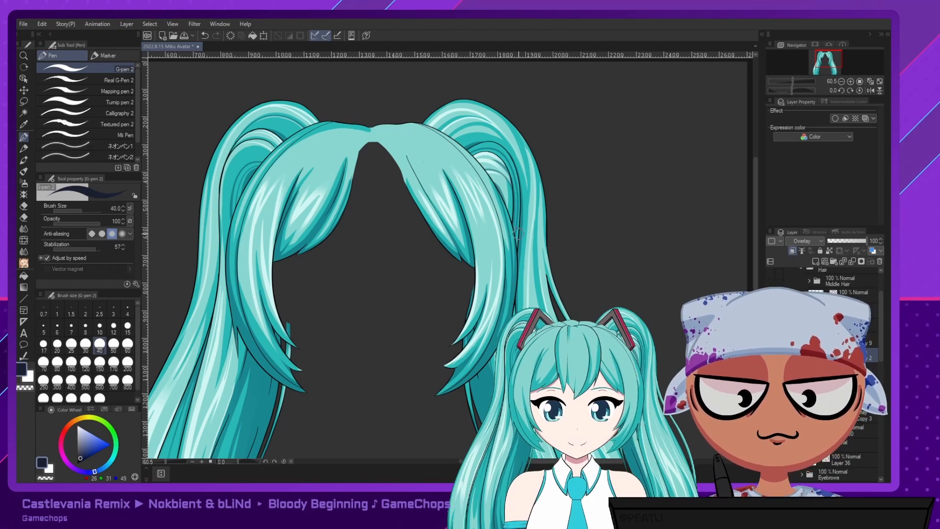
Mirror the canvas view horizontally and try dark G-pen shading strokes along the side hair's outer edge.
mouse_move(385, 153)
mouse_down()
mouse_move(412, 132)
mouse_move(371, 133)
mouse_up()
key(ctrl+z)
key(h)
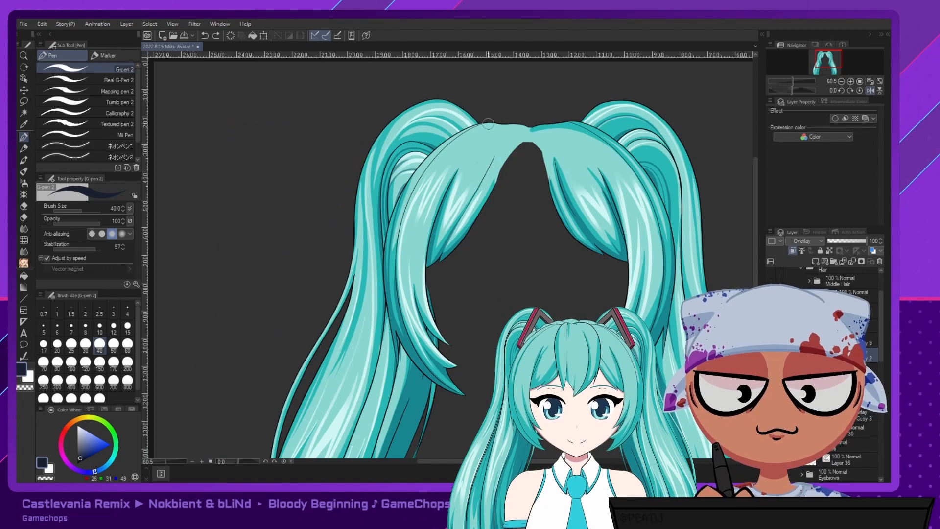
drag(401, 215, 446, 141)
key(ctrl+z)
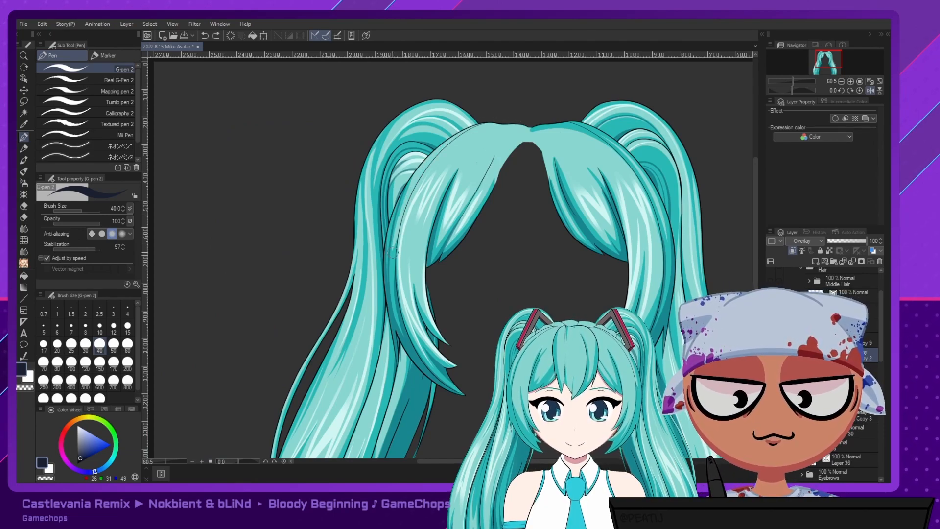
drag(396, 234, 414, 181)
key(ctrl+z)
Shade the upper outer edge of the side hair up to the parting with dark size 40 G-pen strokes, redoing unwanted attempts.
mouse_move(394, 248)
mouse_down()
mouse_move(424, 169)
mouse_move(456, 135)
mouse_move(487, 120)
mouse_up()
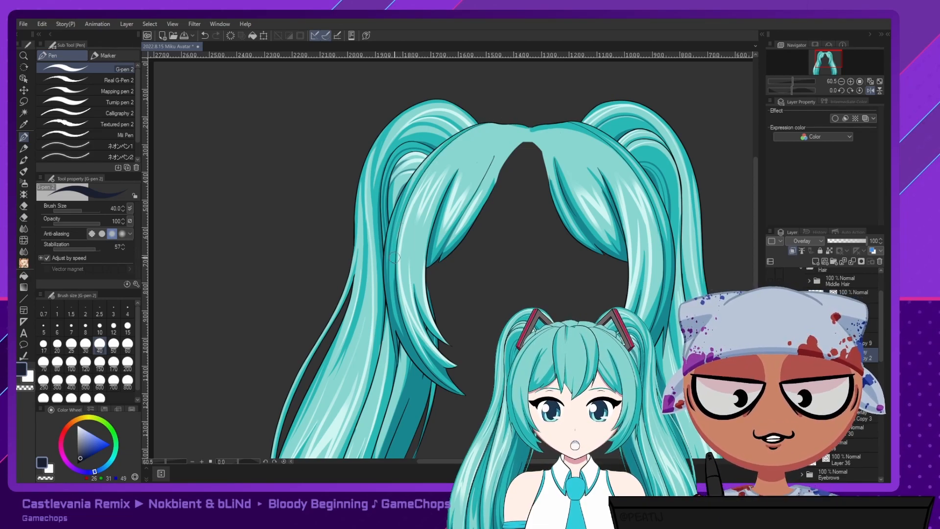
mouse_move(410, 195)
mouse_down()
mouse_move(463, 135)
mouse_move(536, 133)
mouse_up()
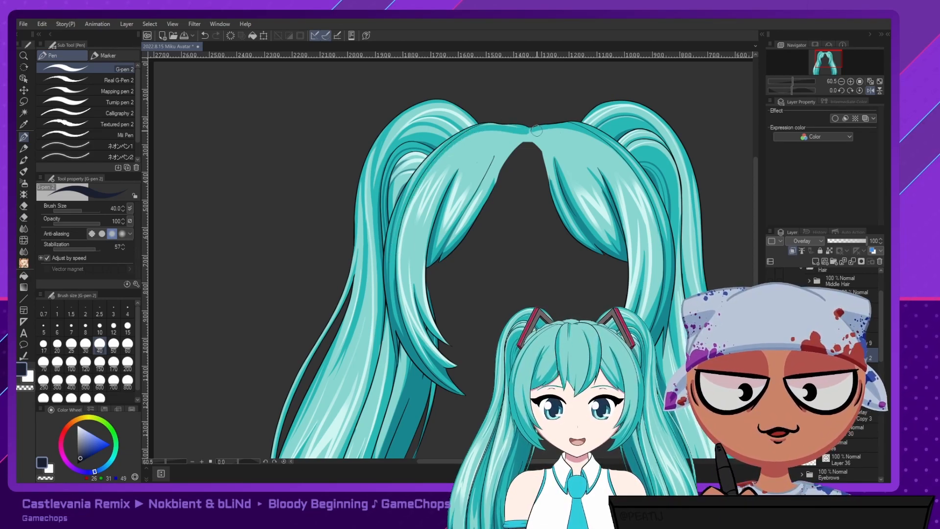
key(ctrl+z)
mouse_move(430, 162)
mouse_down()
mouse_move(475, 129)
mouse_move(530, 128)
mouse_up()
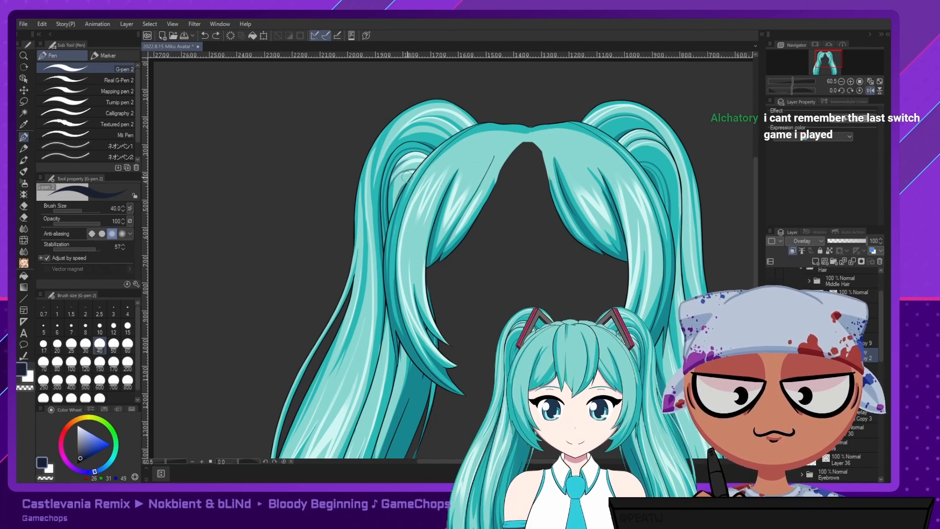
key(ctrl+z)
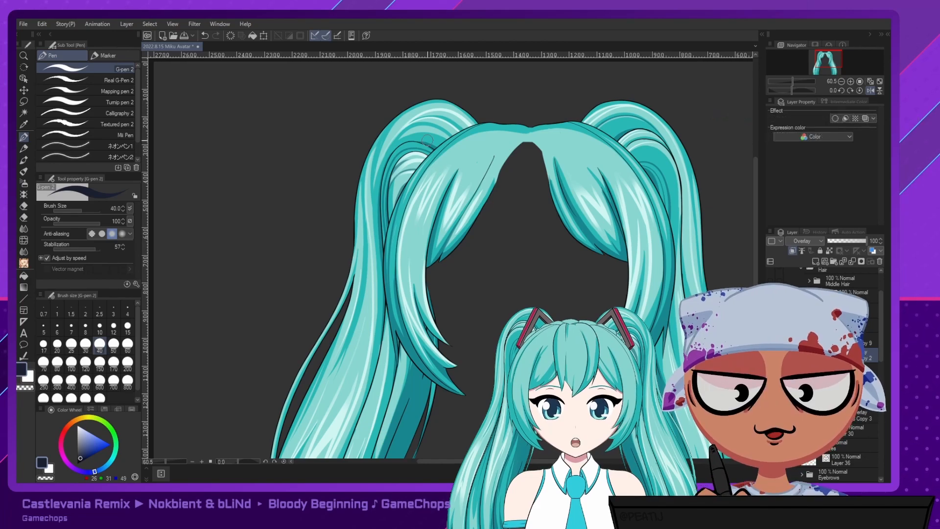
Trim the inner edge of the side hair's upper shading with the hard eraser at size 20.
key(e)
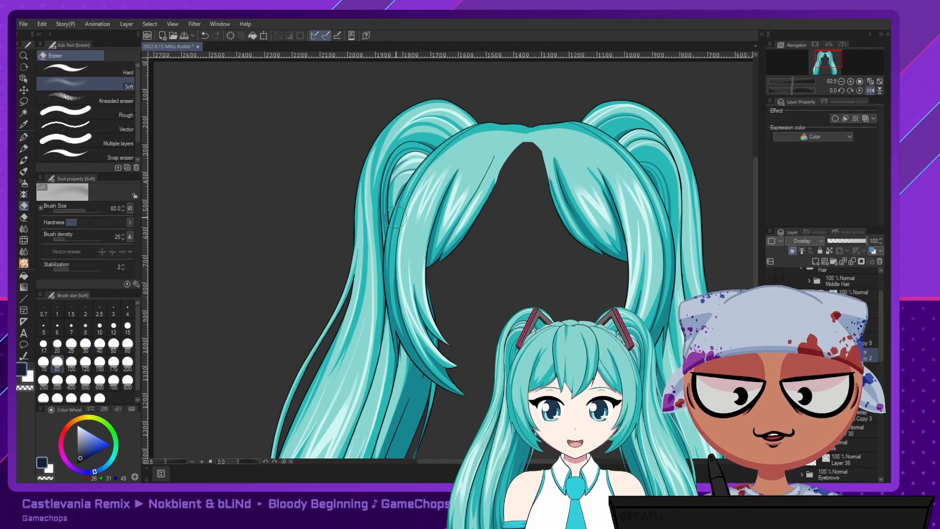
click(112, 71)
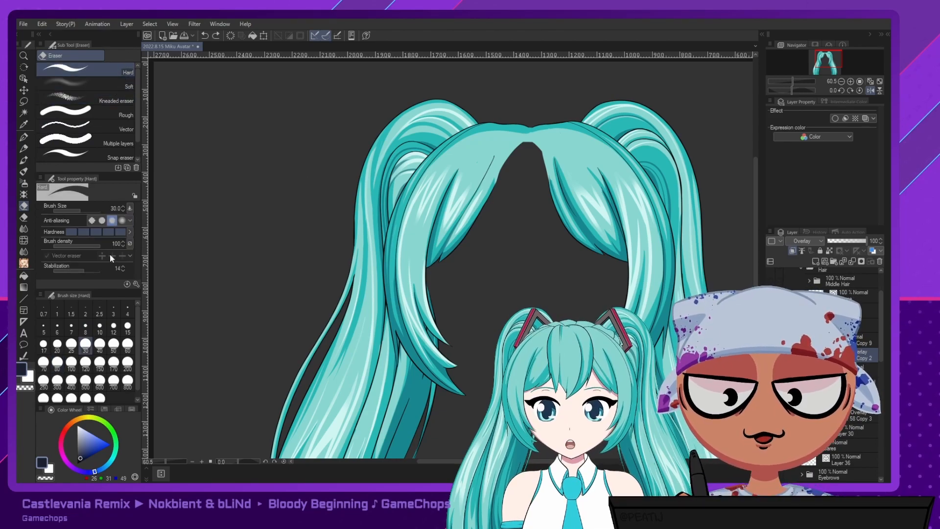
click(57, 344)
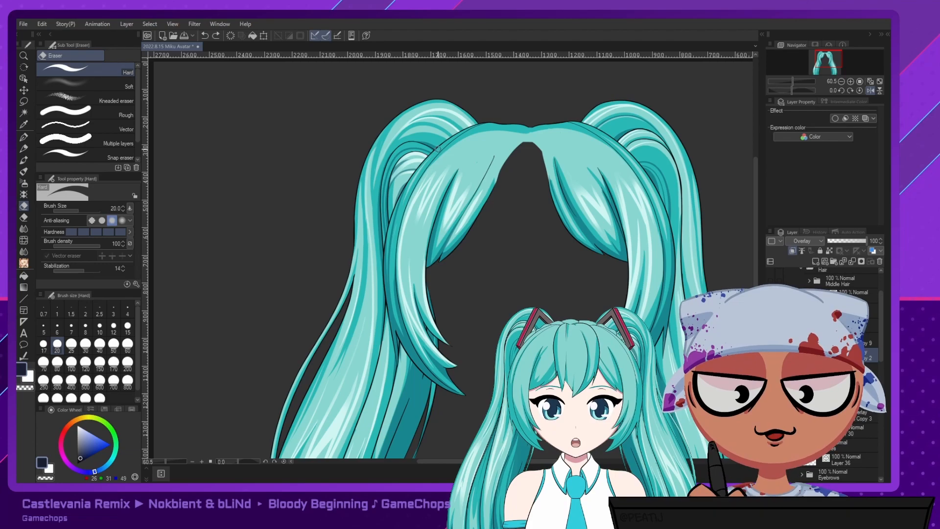
key(ctrl+z)
mouse_move(432, 157)
mouse_down()
mouse_move(440, 148)
mouse_move(401, 228)
mouse_up()
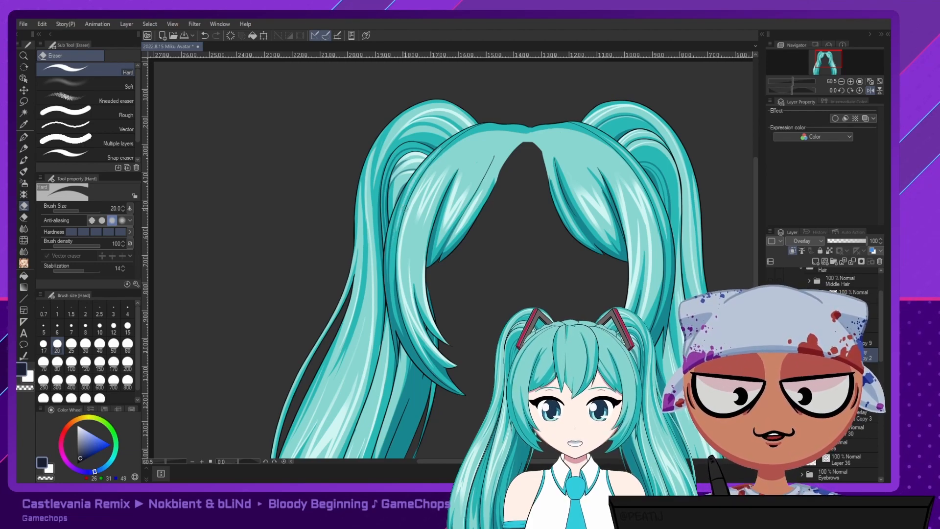
drag(440, 148, 397, 230)
key(ctrl+z)
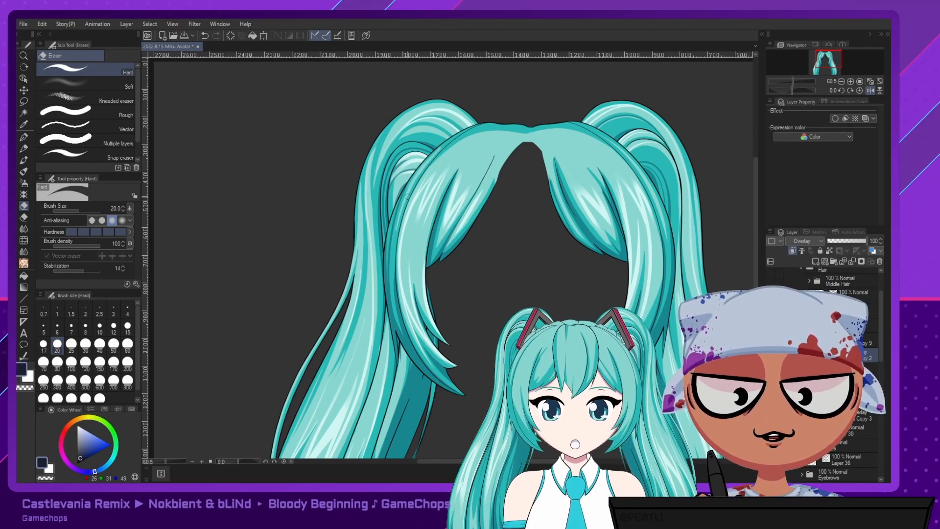
Return to the G-pen and compare the side hair with and without the latest shading changes by undoing and redoing them.
click(23, 137)
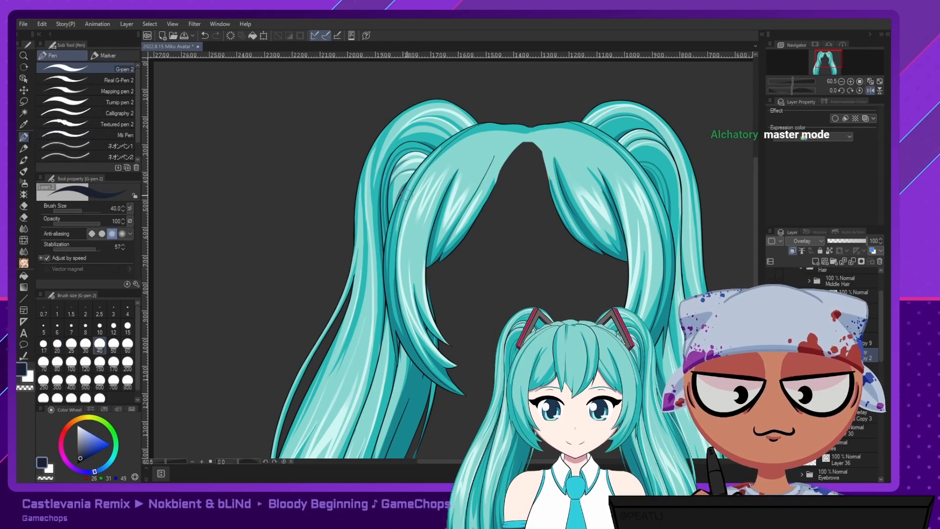
key(ctrl+z)
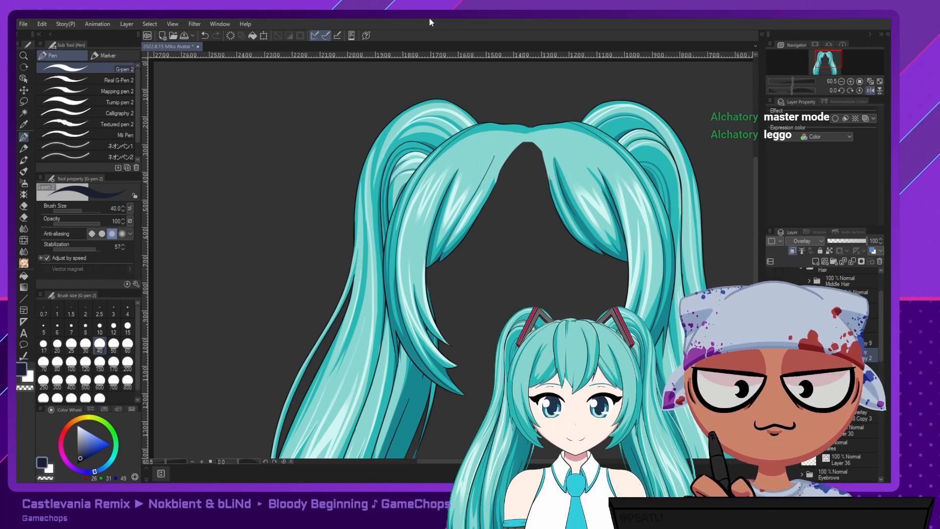
key(e)
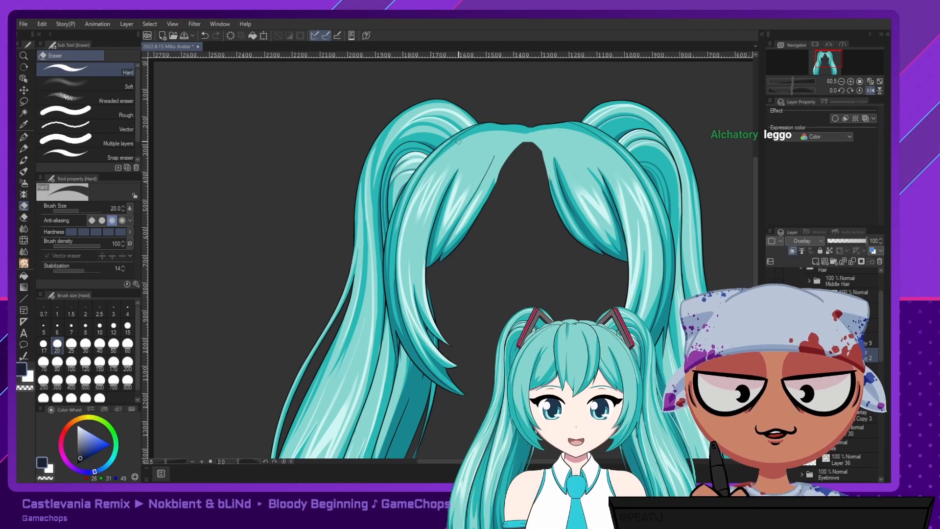
key(p)
mouse_move(514, 247)
mouse_down()
mouse_move(410, 235)
mouse_move(451, 237)
mouse_move(432, 237)
mouse_move(442, 232)
mouse_up()
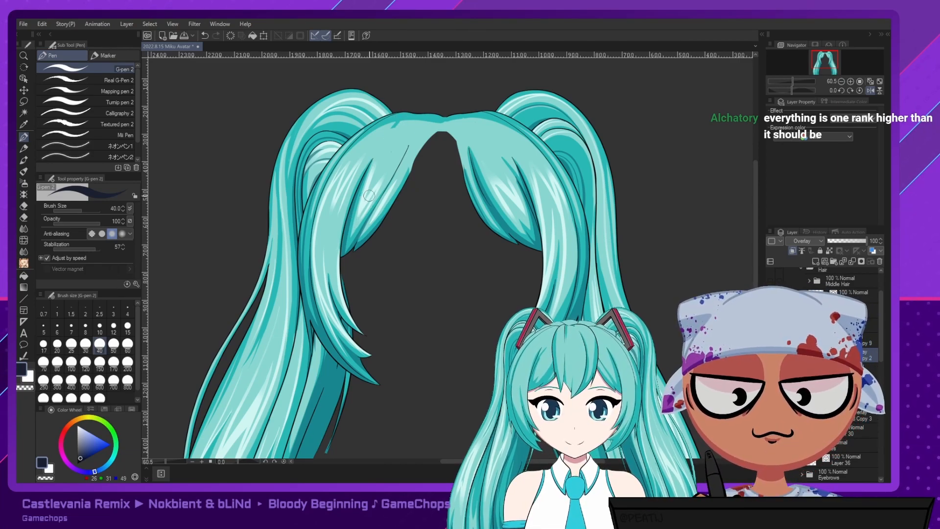
key(ctrl+z)
key(ctrl+y)
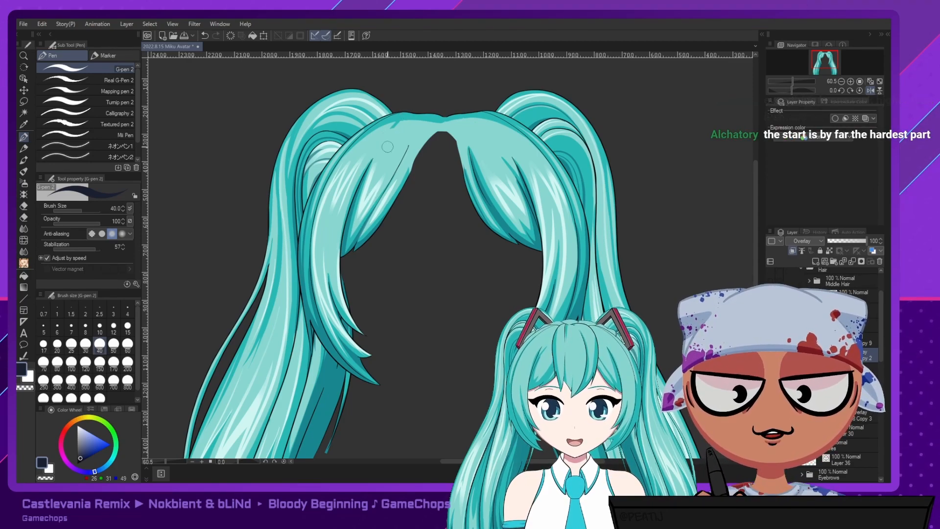
key(ctrl+z)
key(ctrl+z)
key(ctrl+y)
Try merging the hair's normal shading layer into the layers below it, undoing the merges.
click(844, 373)
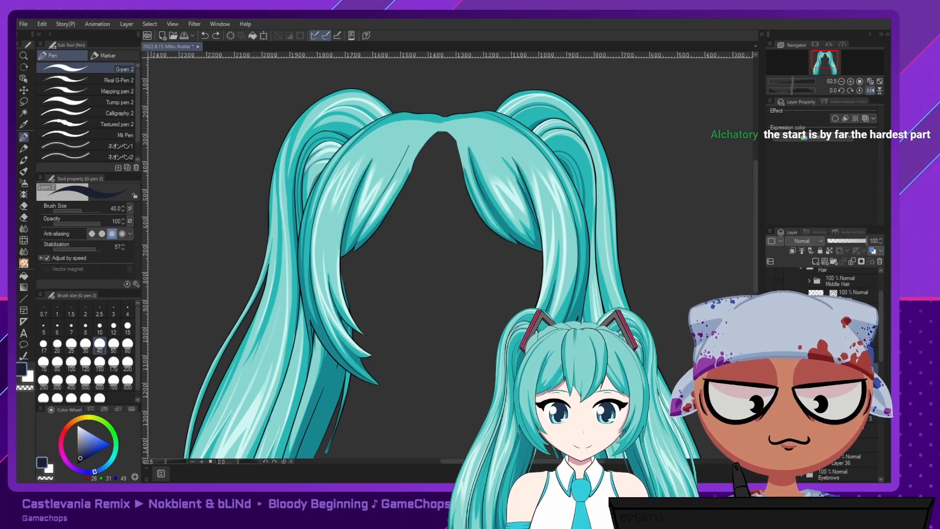
click(852, 262)
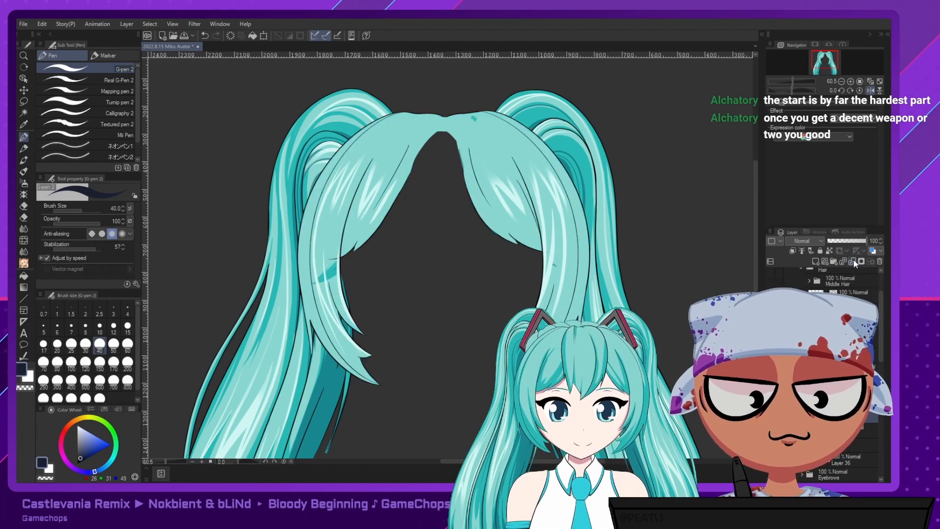
click(852, 261)
key(ctrl+z)
key(ctrl+z)
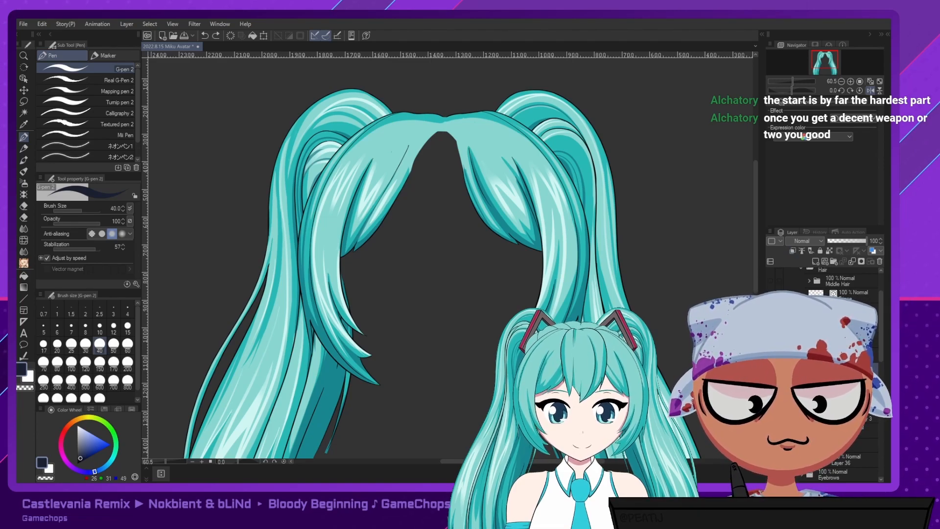
Load the inner side-hair locks as a selection from their layer and invert the selection.
ctrl+click(816, 368)
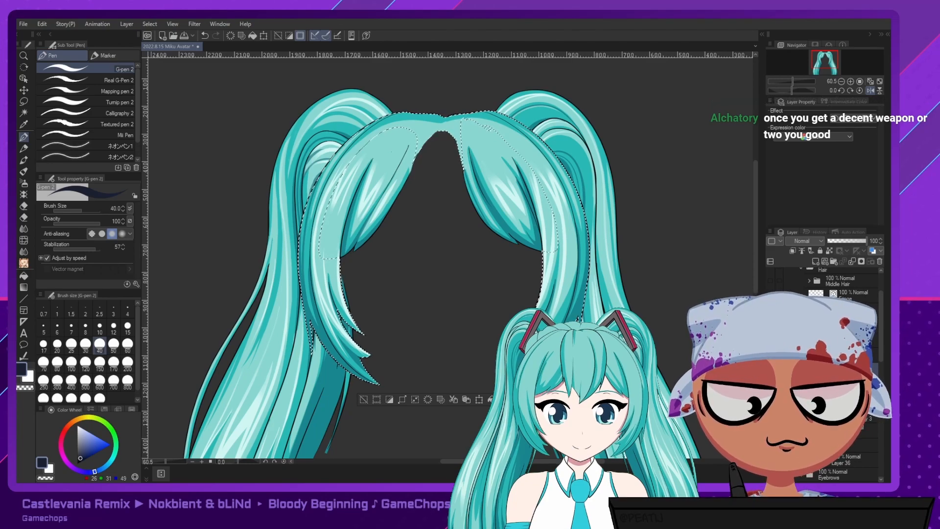
ctrl+click(816, 369)
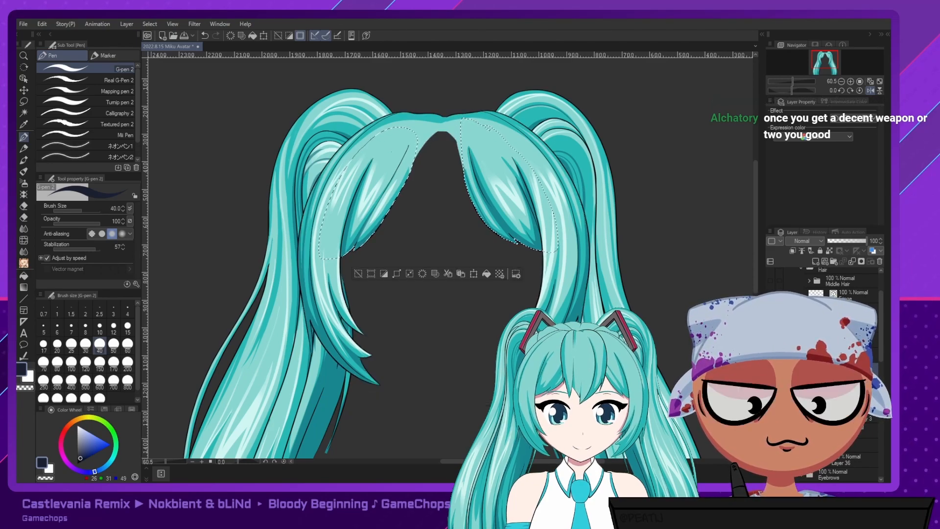
ctrl+click(815, 385)
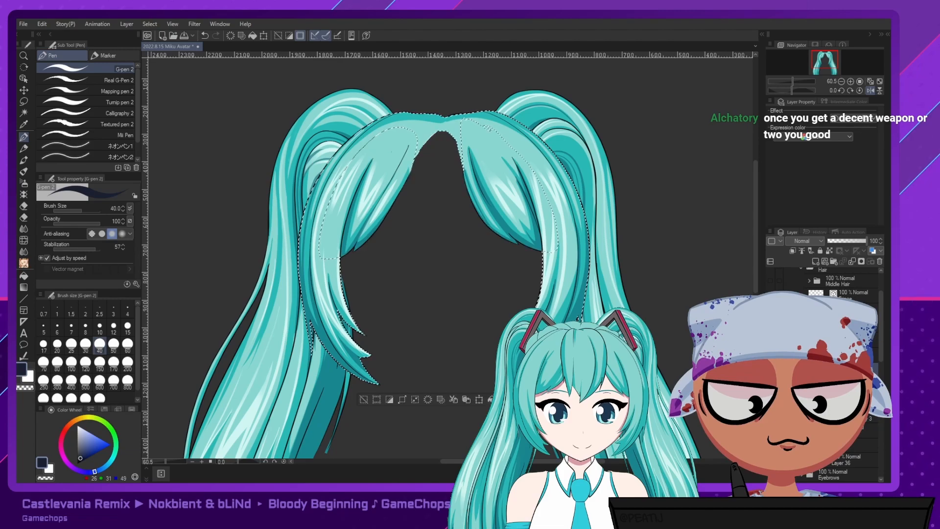
ctrl+click(816, 369)
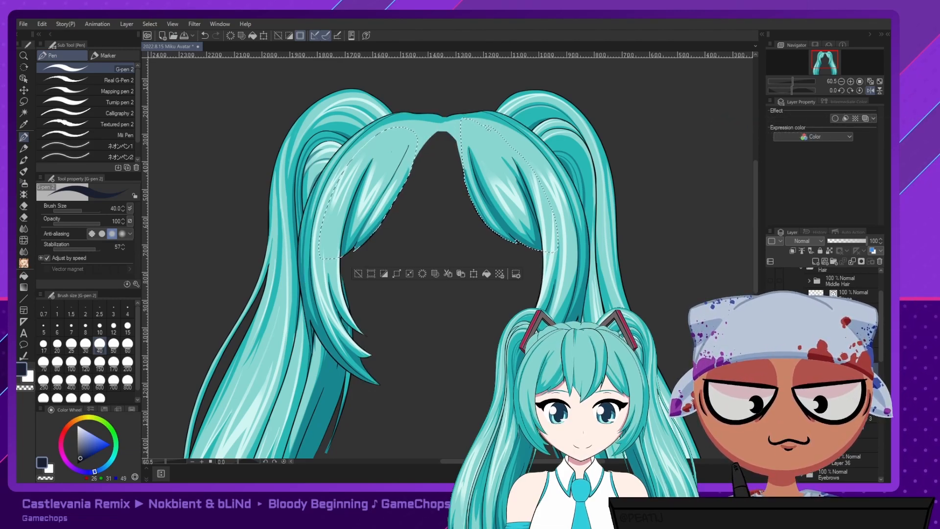
click(847, 417)
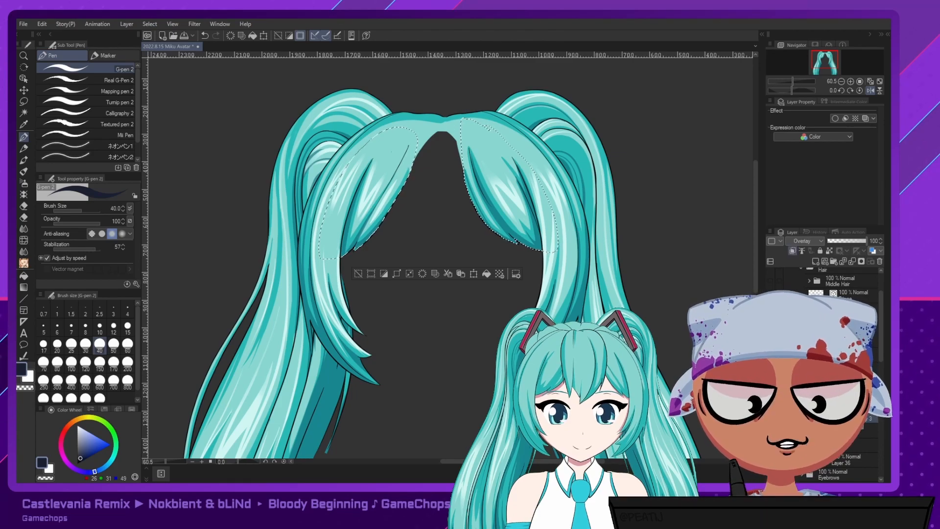
click(383, 274)
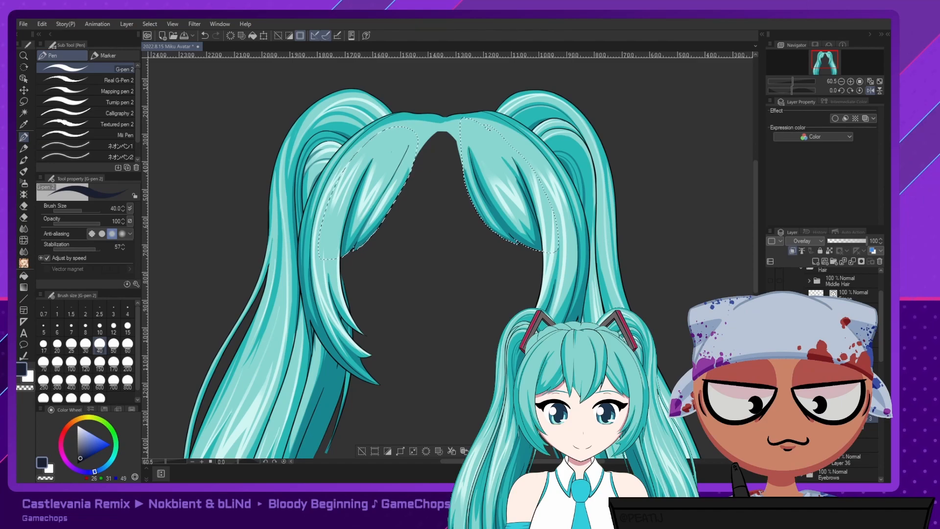
Clear the stray shading on the normal and overlay hair layers using the inverted selection, and deselect.
click(837, 401)
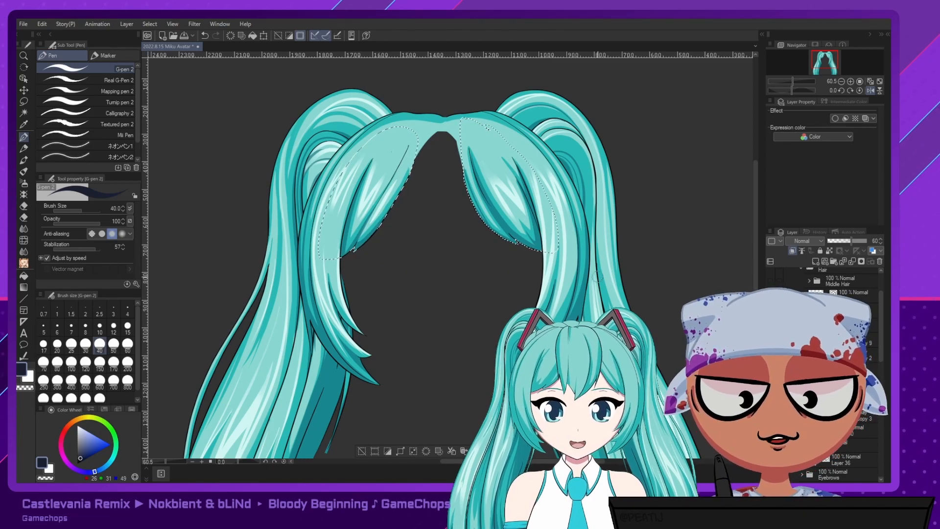
key(shift+Delete)
click(842, 355)
key(shift+Delete)
key(ctrl+z)
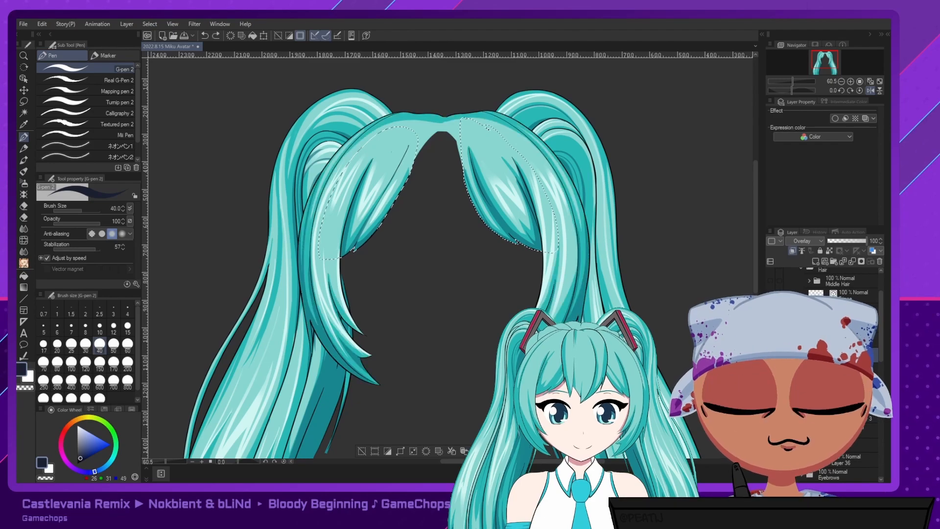
key(ctrl+y)
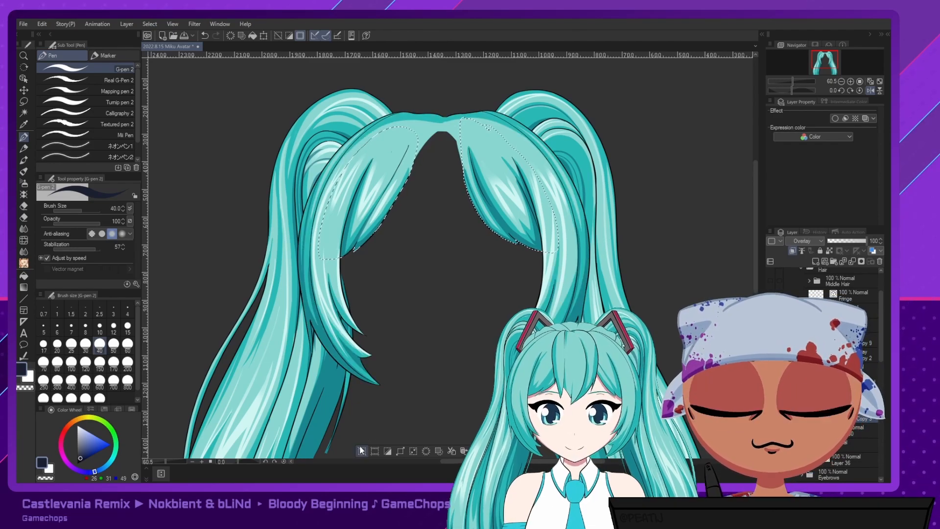
key(ctrl+d)
Merge the duplicated side-hair shading layers down into their matching layers below.
click(852, 262)
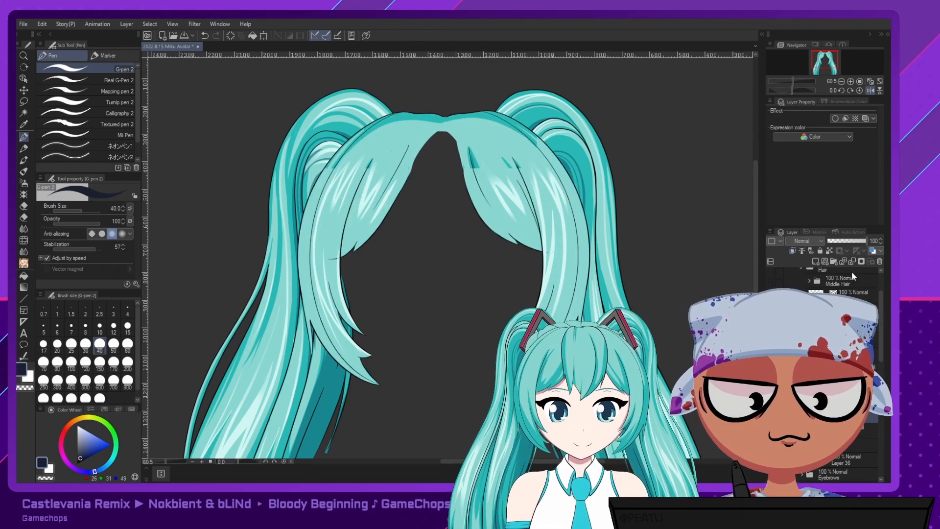
click(849, 263)
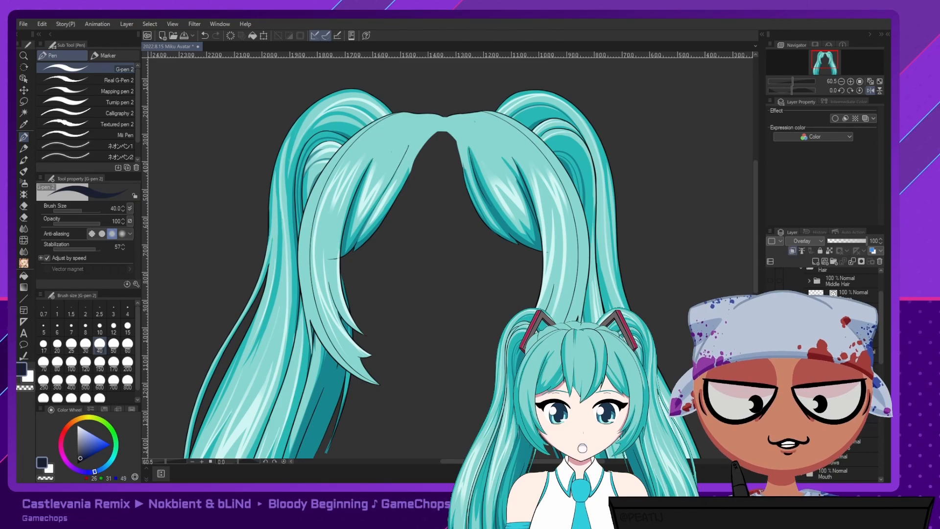
click(832, 401)
click(851, 262)
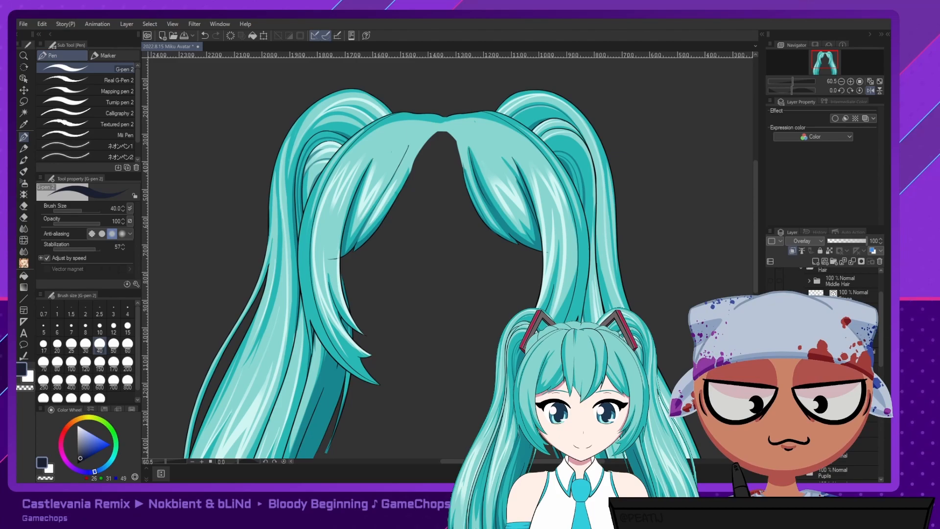
Switch to the hard eraser and raise the normal-mode side-hair shading layer's opacity to 100.
key(e)
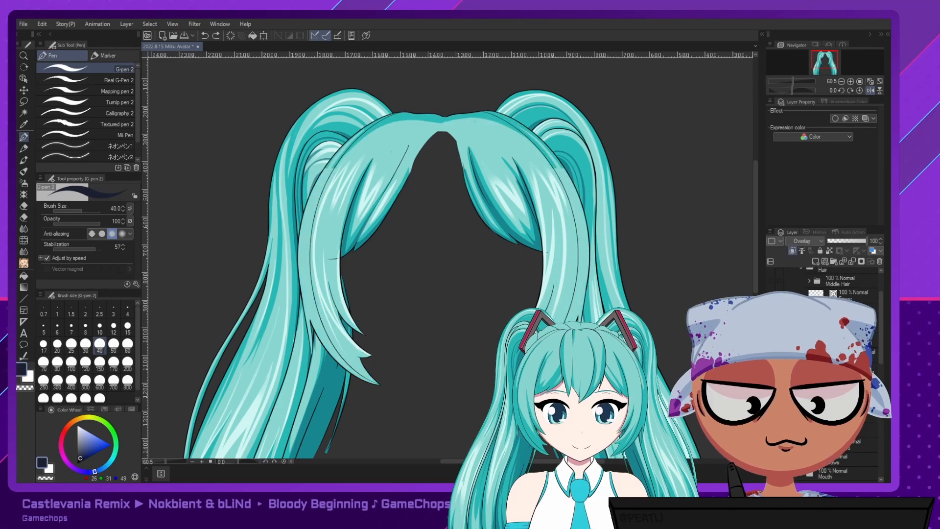
drag(407, 169, 397, 194)
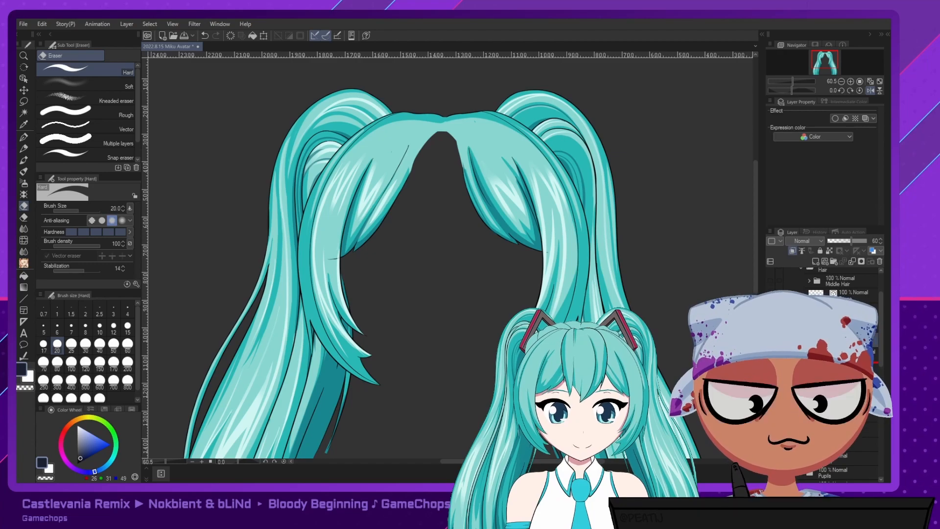
shift+click(840, 355)
click(770, 355)
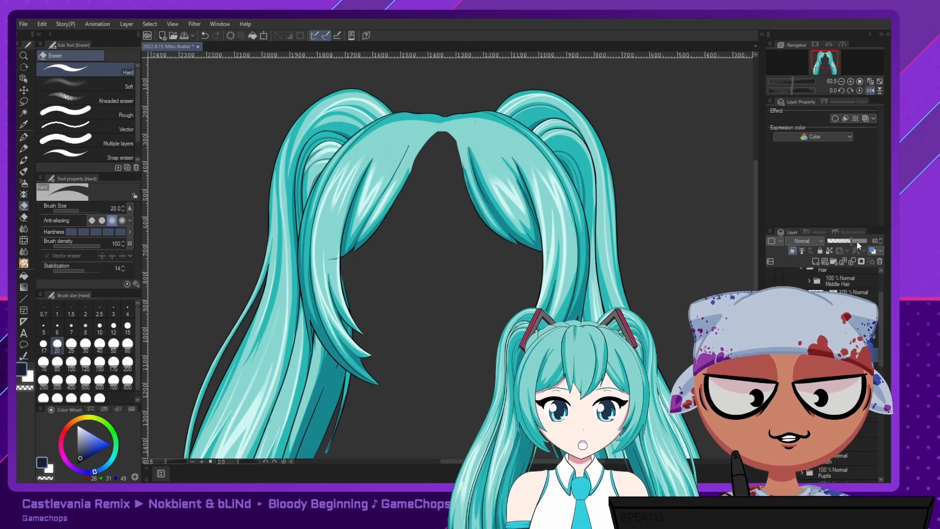
drag(855, 241, 869, 242)
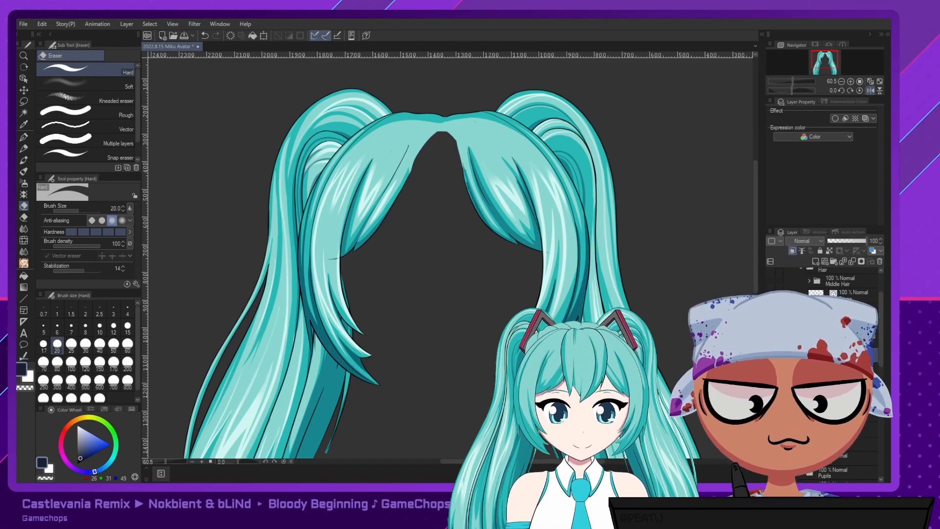
Set the normal-mode side-hair shading layer's opacity to 60 and select the overlay shading layer.
click(862, 238)
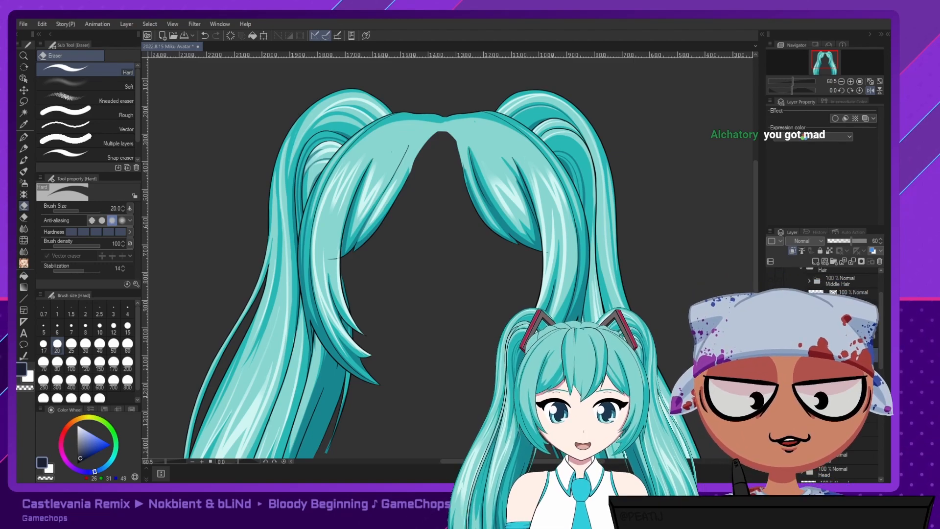
click(843, 340)
scroll(489, 304, up, 3)
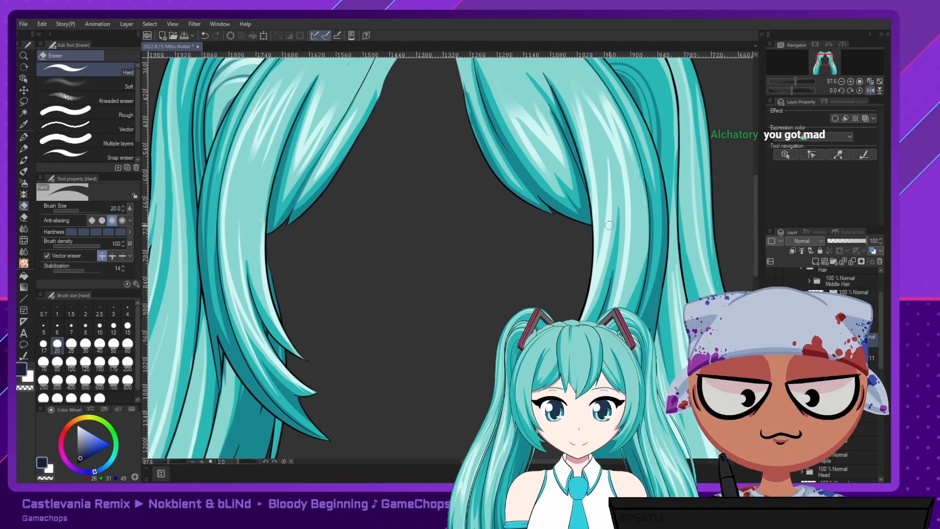
scroll(441, 259, down, 6)
scroll(423, 250, up, 2)
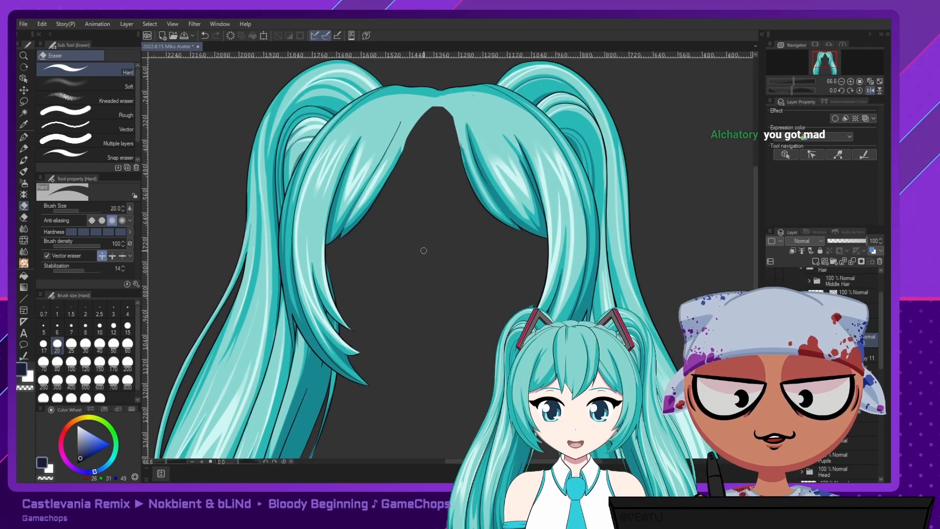
click(843, 368)
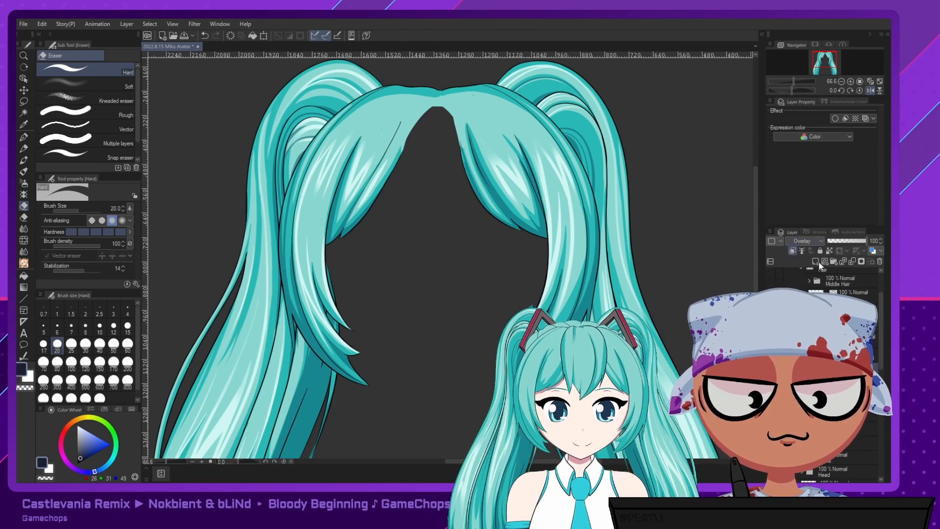
Try the Normal blend mode on the overlay side-hair shading layer and undo the change.
click(806, 241)
click(800, 253)
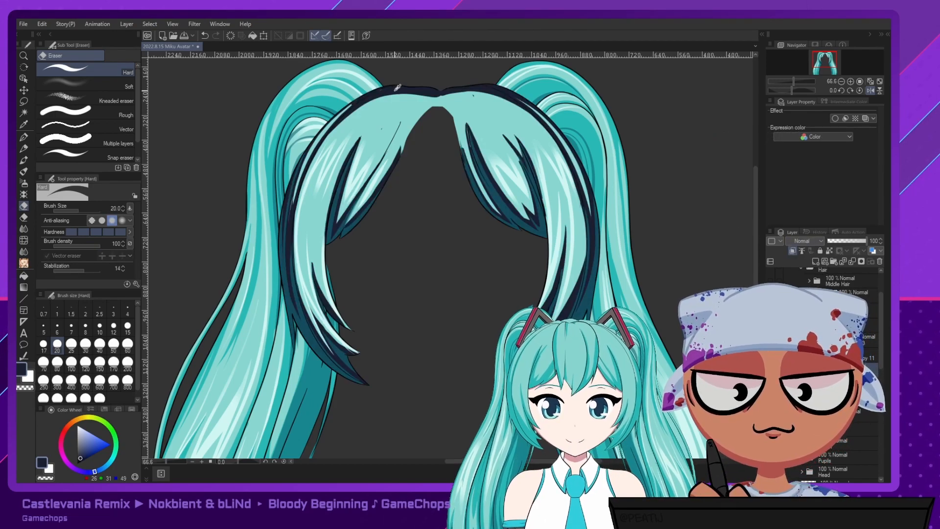
key(ctrl+z)
Paint dark overlay shading from the parting down the inner edge of the side hair with the size 40 G-pen.
key(p)
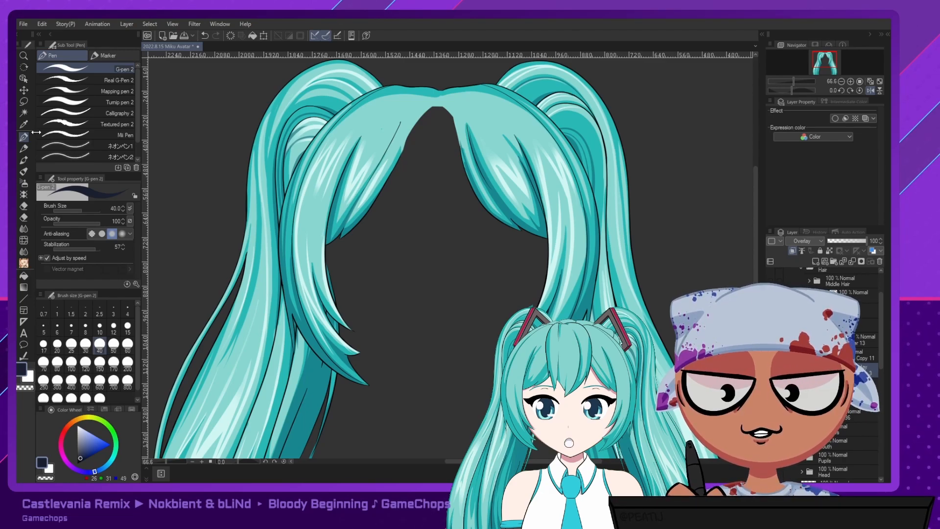
drag(439, 99, 403, 146)
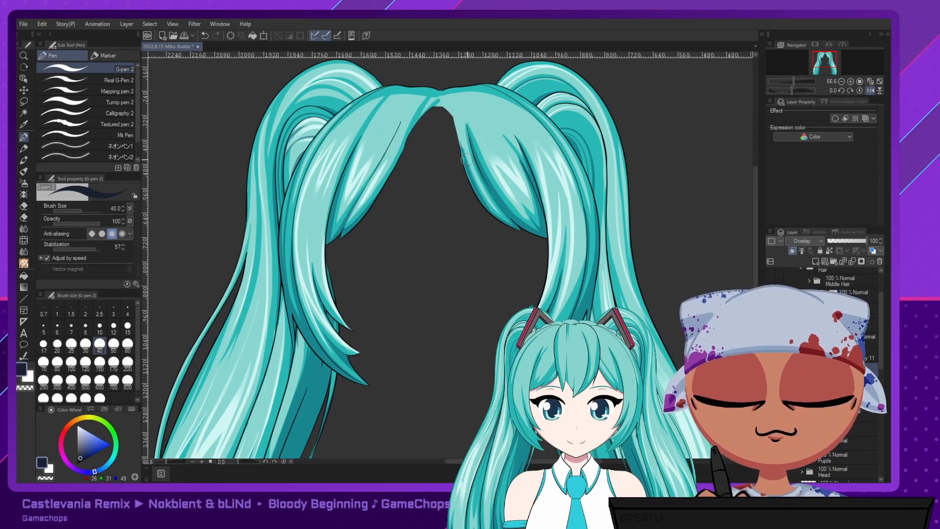
click(58, 362)
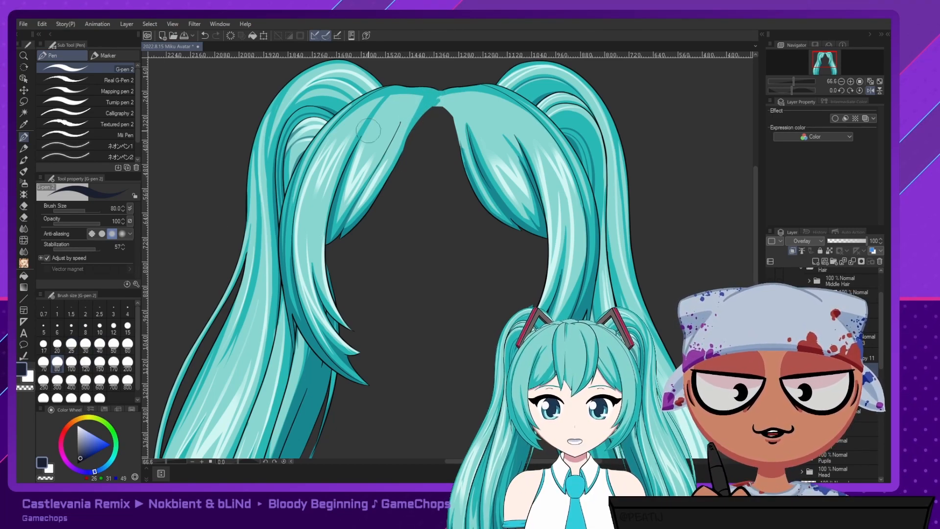
Mirror the canvas view and shade the opposite side lock below the parting with the G-pen at size 60.
click(128, 345)
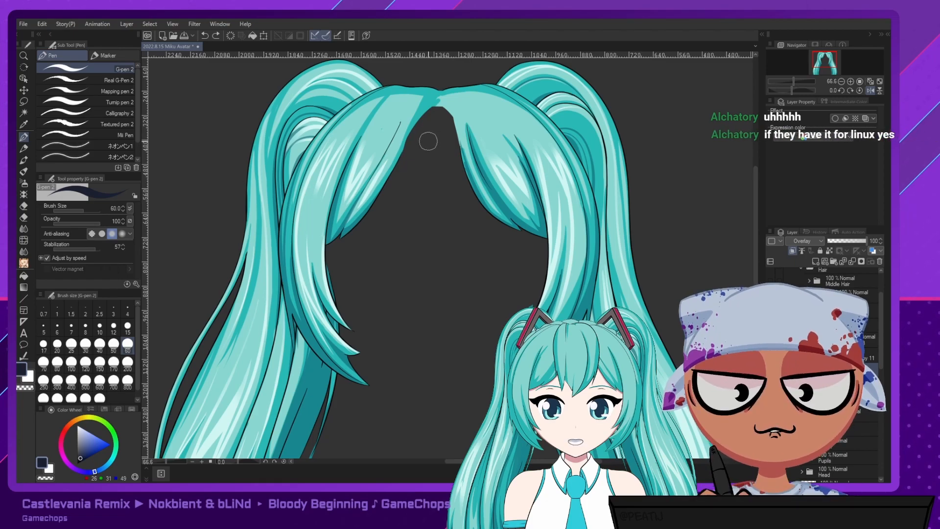
key(h)
mouse_move(462, 107)
mouse_down()
mouse_move(464, 97)
mouse_move(432, 186)
mouse_up()
key(ctrl+z)
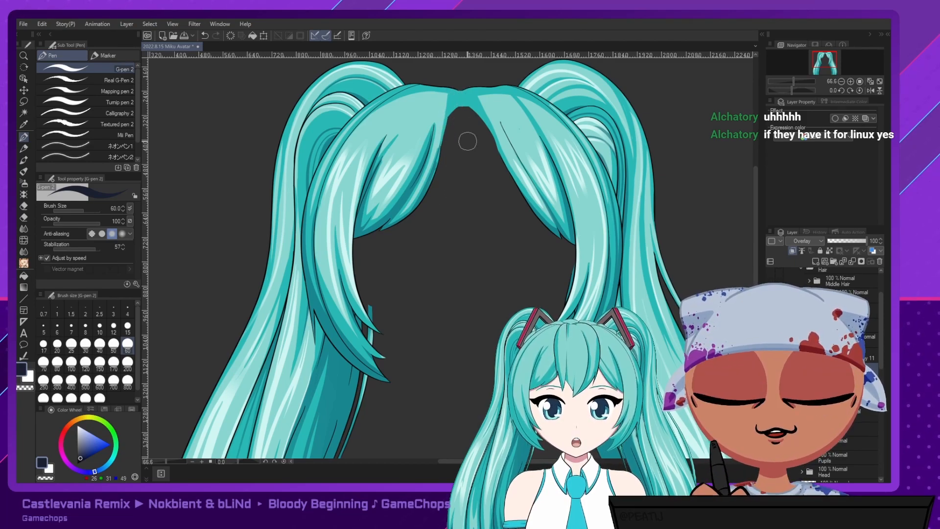
drag(450, 92, 434, 188)
key(ctrl+z)
drag(451, 88, 428, 185)
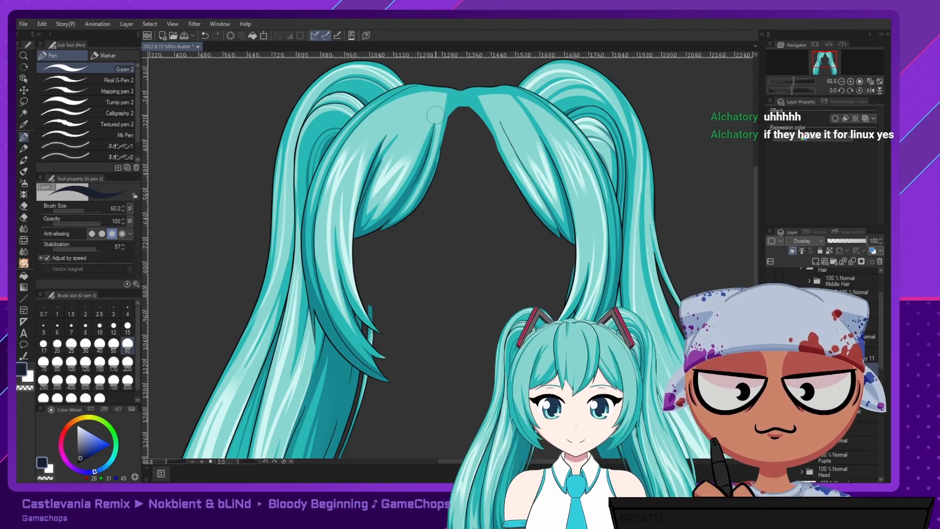
drag(415, 90, 365, 200)
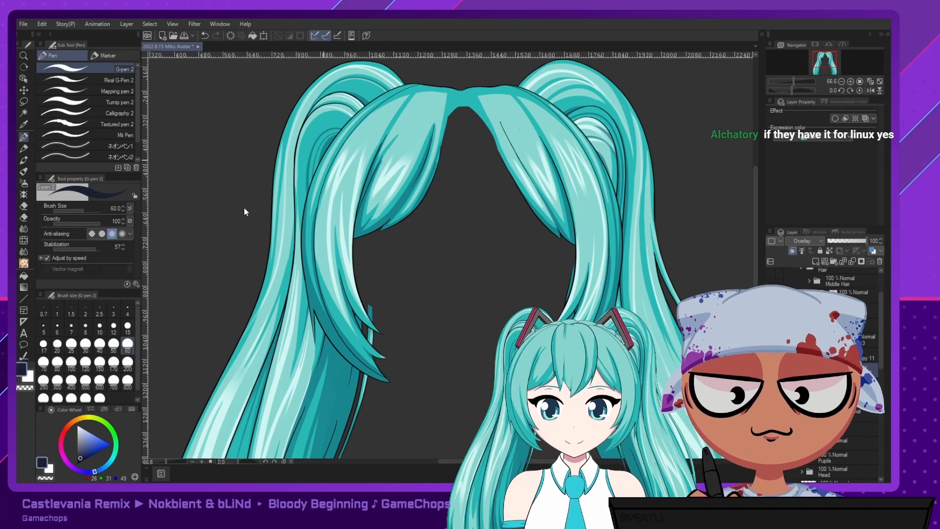
Set the G-pen's brush size to 20 and show the Middle Hair folder.
click(71, 362)
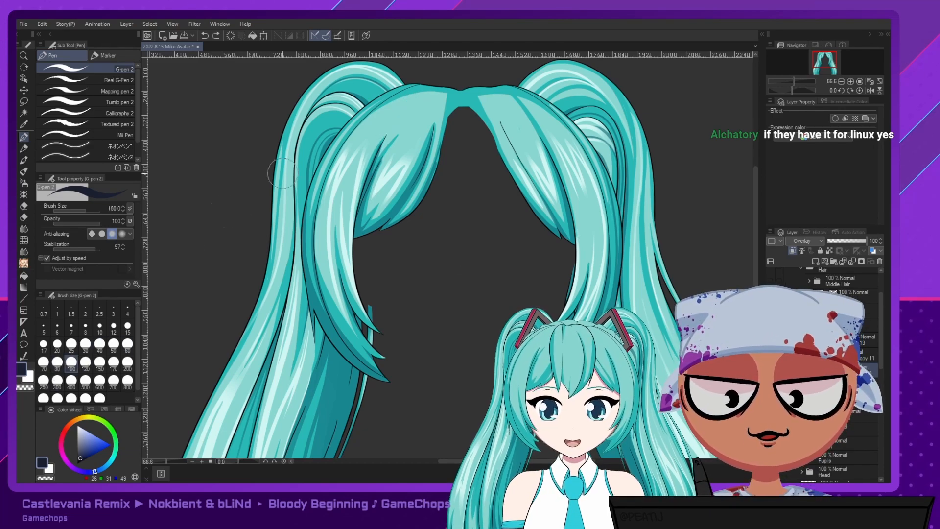
click(128, 326)
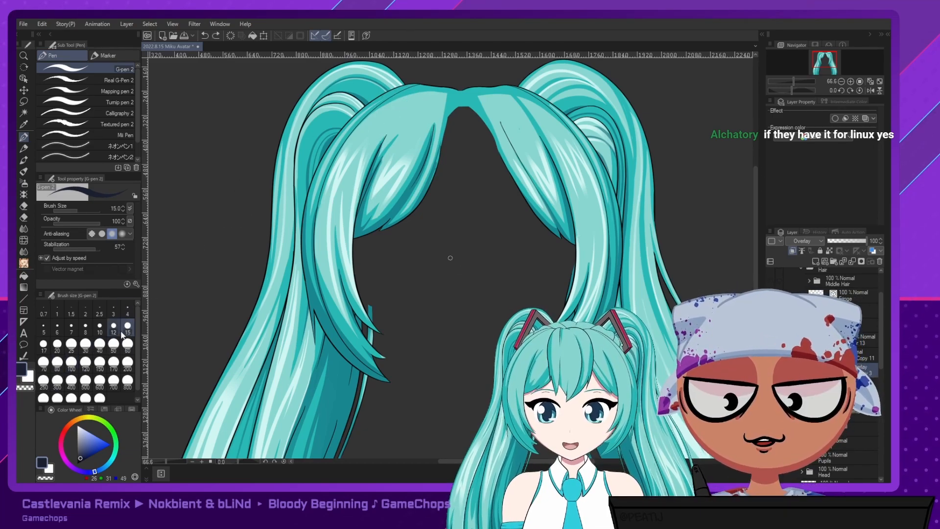
click(59, 345)
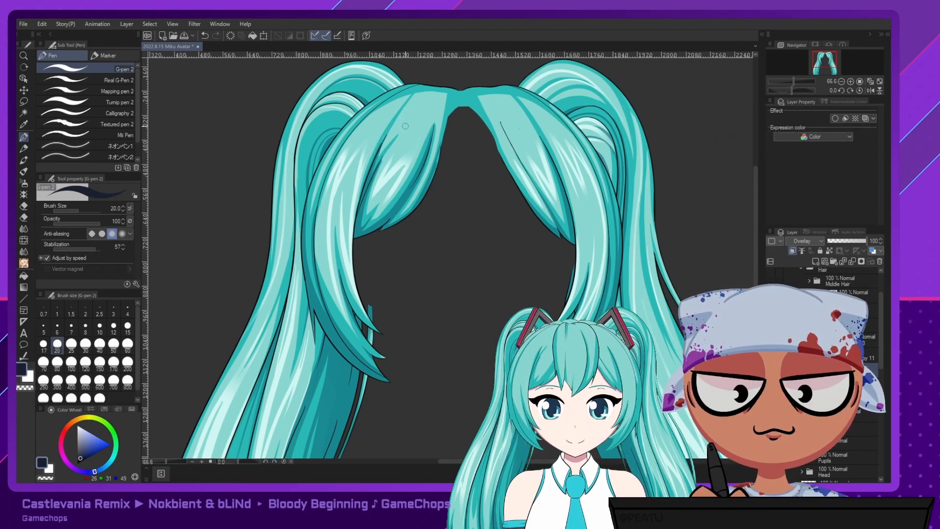
click(770, 280)
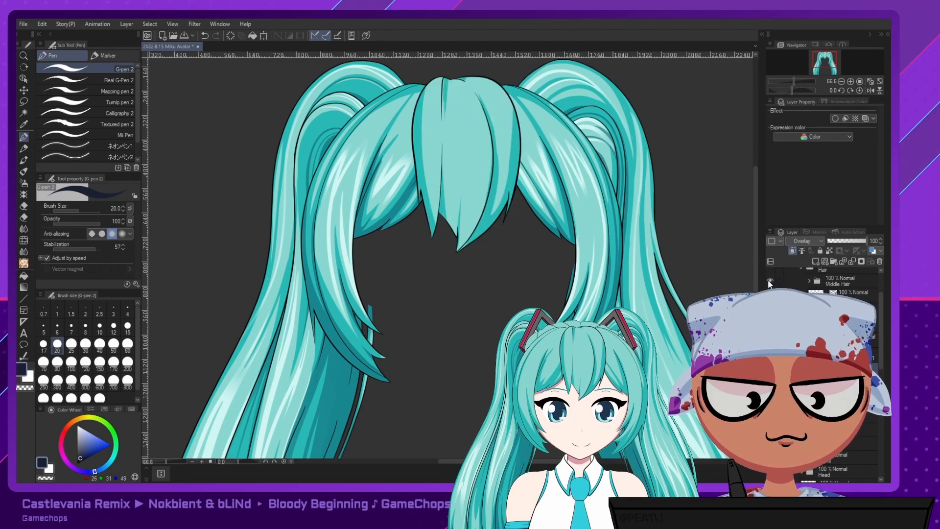
key(ctrl+z)
key(ctrl+z)
key(ctrl+y)
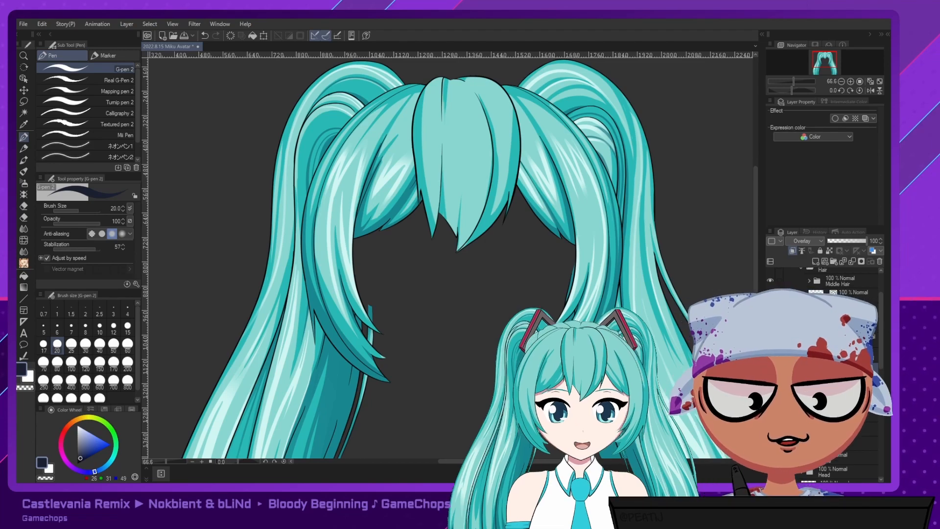
Try to erase a curved strip along the outer side lock with the hard eraser at size 50.
key(e)
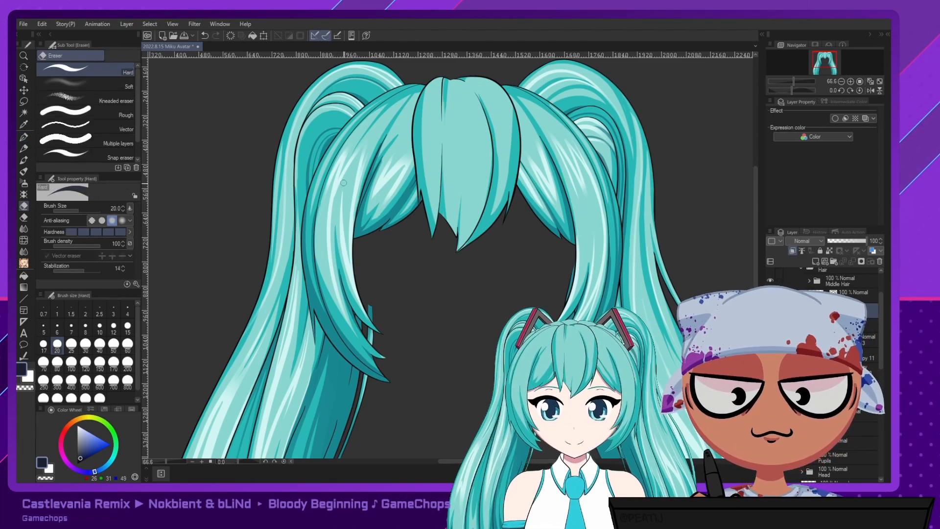
click(113, 346)
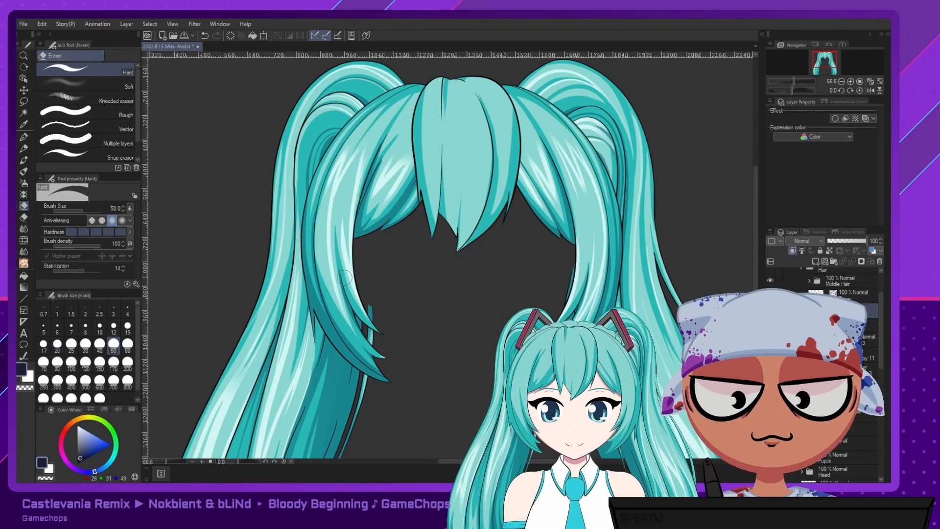
key(ctrl+z)
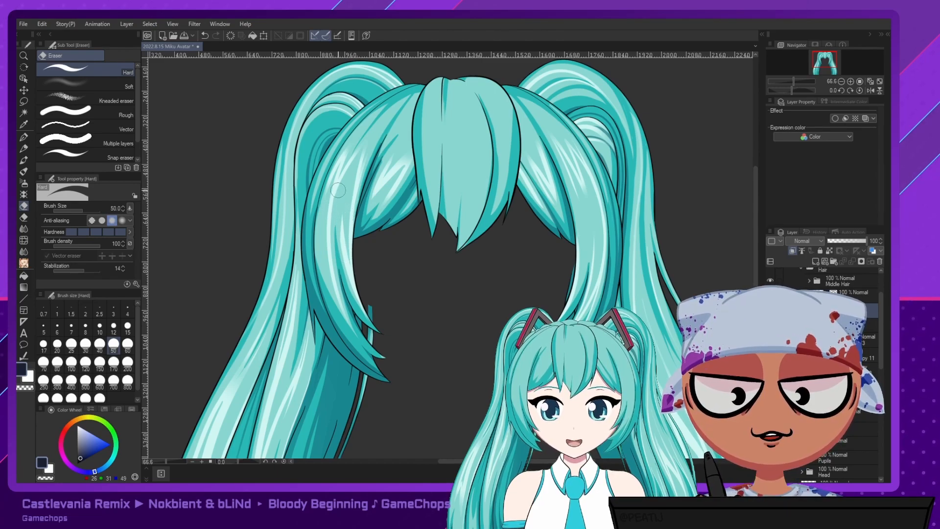
drag(325, 214, 342, 314)
key(ctrl+z)
drag(327, 208, 382, 371)
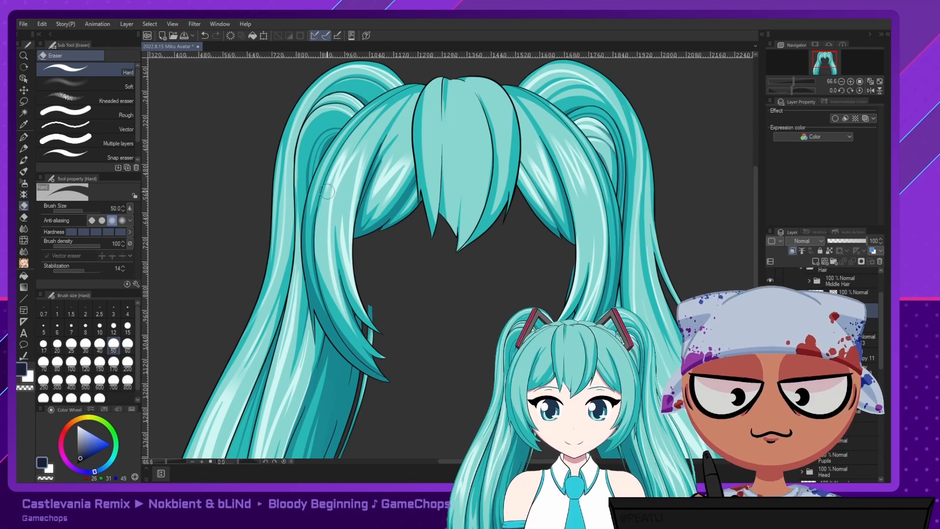
drag(325, 216, 337, 303)
key(ctrl+z)
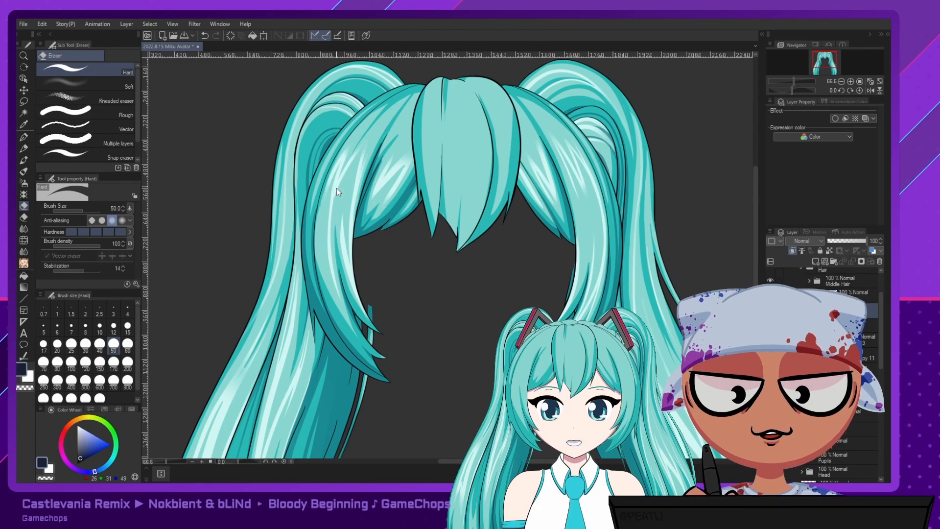
key(ctrl+z)
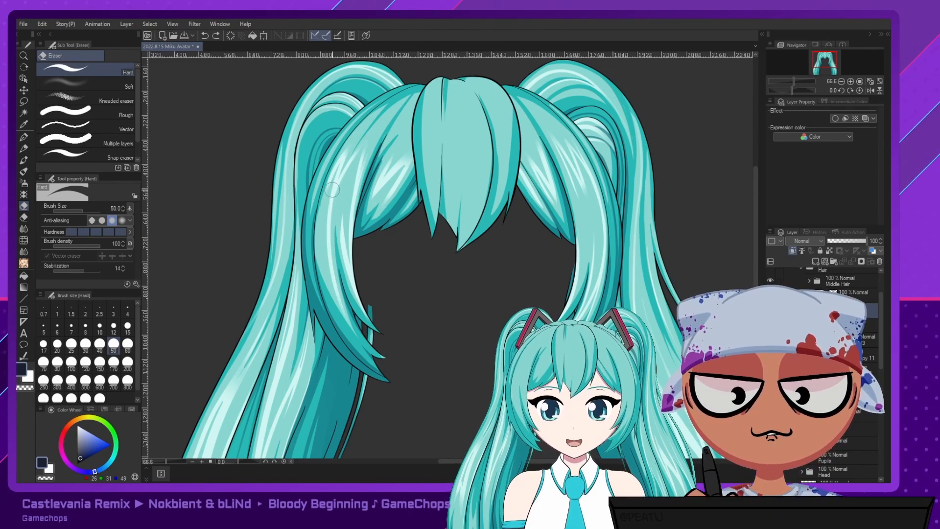
drag(329, 190, 339, 308)
key(ctrl+z)
drag(326, 198, 367, 363)
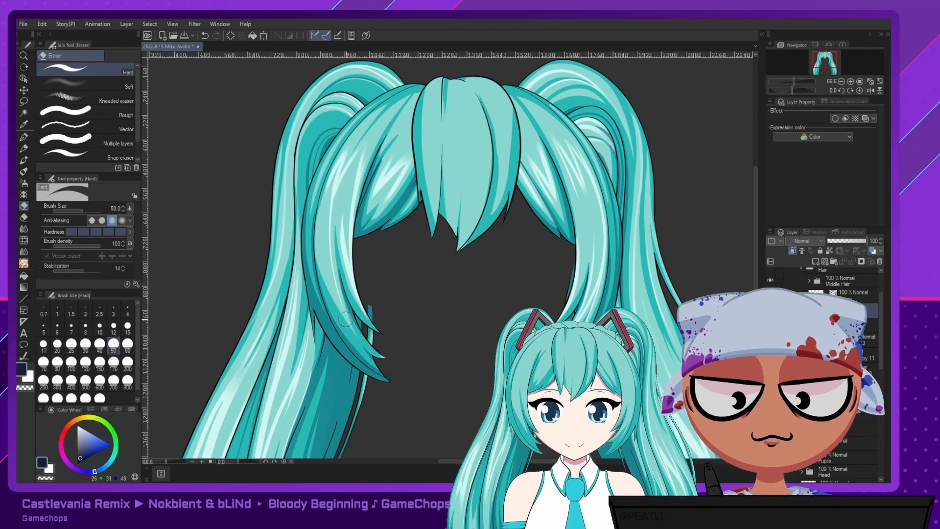
key(ctrl+z)
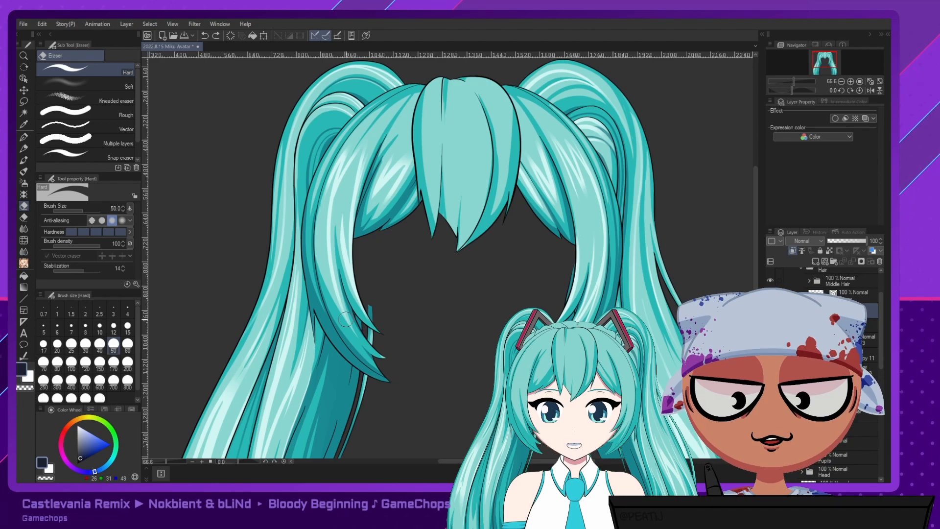
Try a shading stroke on the outer side lock with the G-pen in a dark teal sampled from the hair.
key(p)
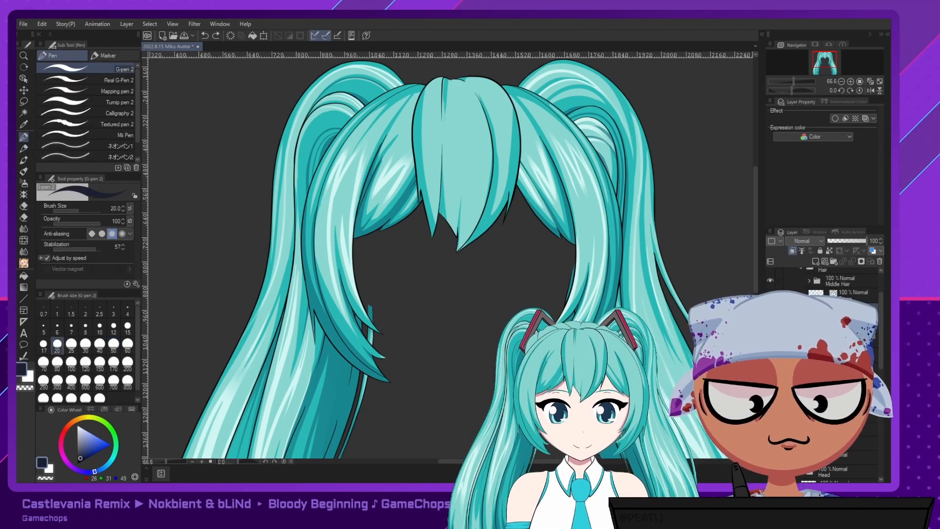
key(ctrl+y)
alt+click(333, 330)
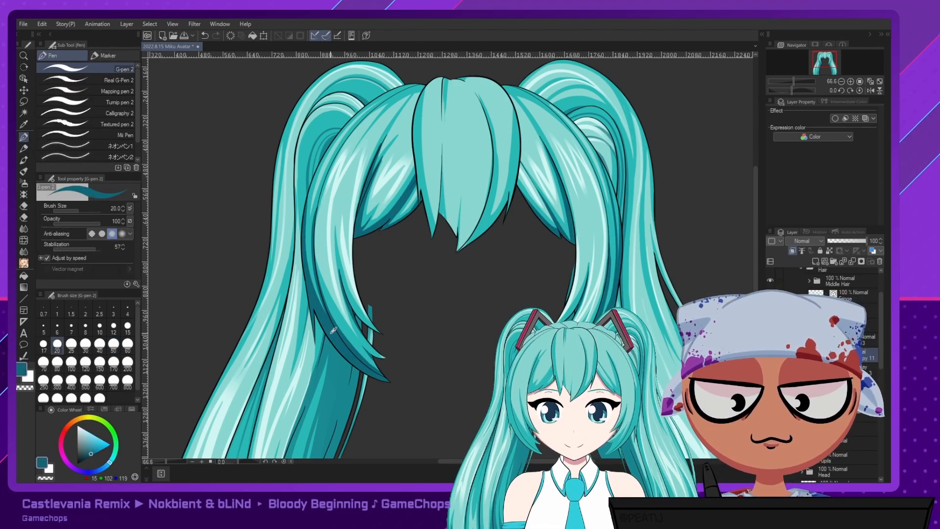
key(ctrl+z)
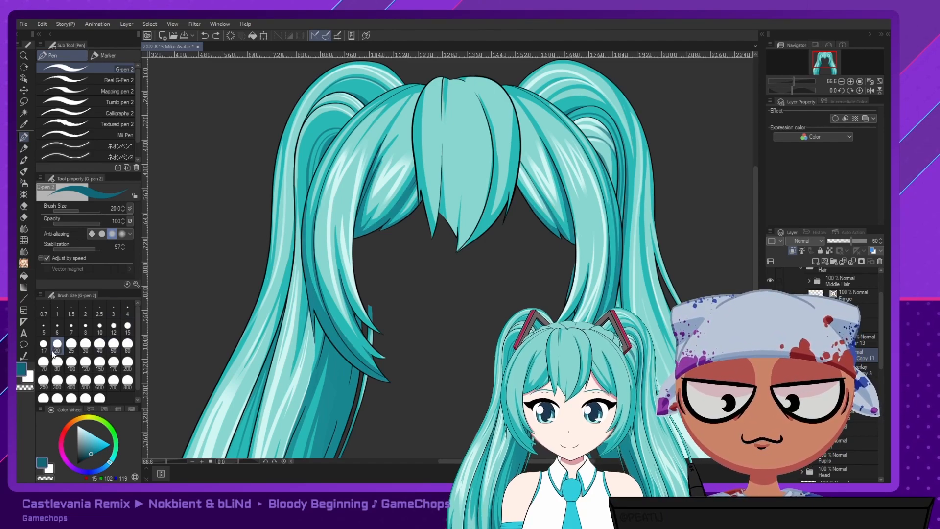
drag(322, 218, 333, 292)
key(ctrl+z)
Reselect the overlay side-hair shading layer and sample its dark navy as the pen colour.
click(854, 371)
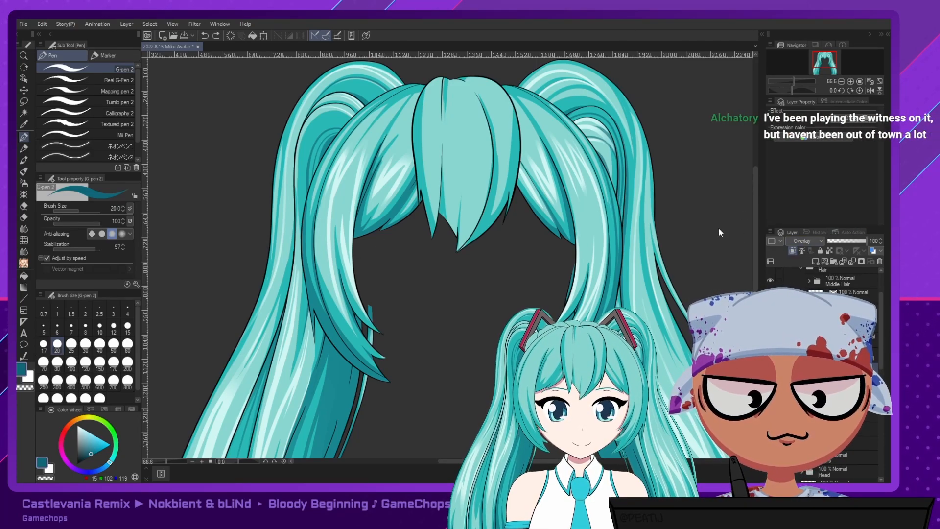
key(Delete)
alt+click(390, 138)
key(ctrl+z)
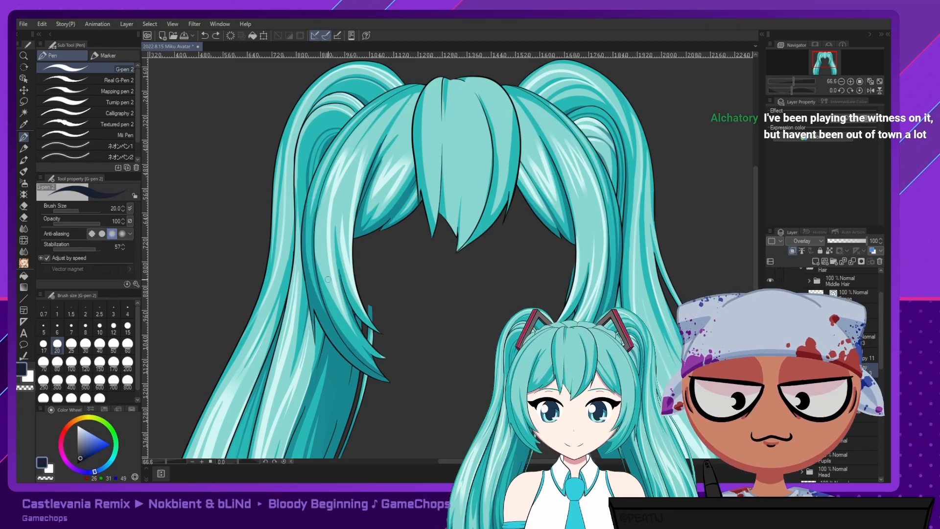
Try long curved shading strokes down the outer side lock with the dark navy G-pen at size 20.
key(ctrl+z)
drag(323, 205, 343, 315)
key(ctrl+z)
mouse_move(323, 187)
mouse_down()
mouse_move(320, 268)
mouse_move(361, 351)
mouse_up()
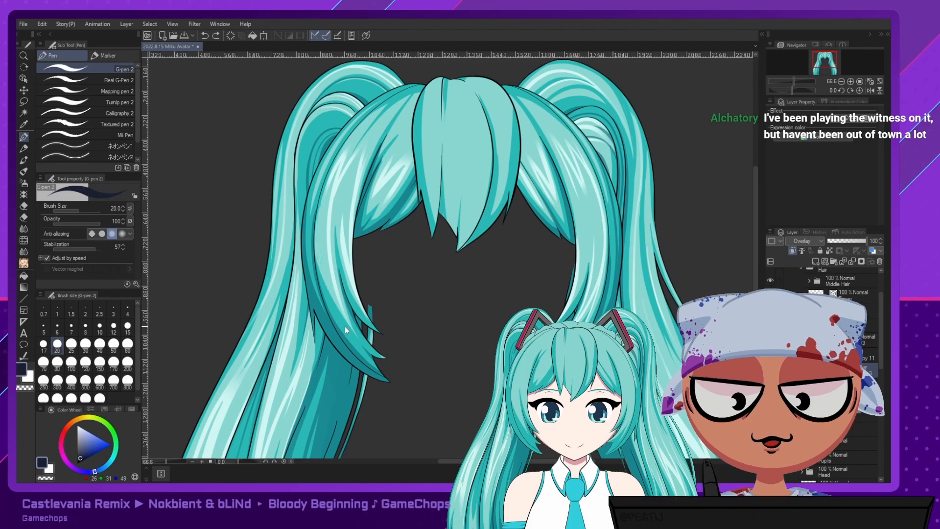
drag(323, 220, 334, 295)
key(ctrl+z)
drag(325, 252, 336, 304)
key(ctrl+z)
drag(326, 216, 354, 345)
key(ctrl+z)
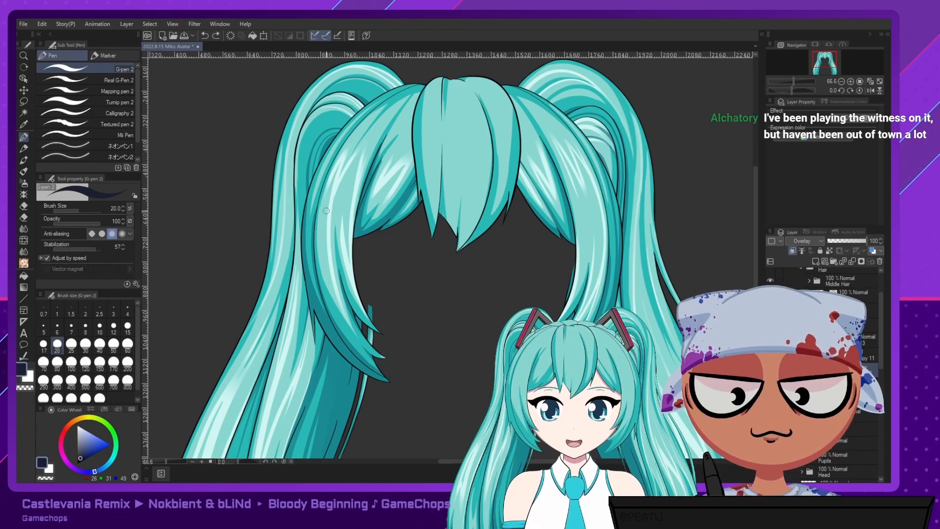
mouse_move(326, 208)
mouse_down()
mouse_move(343, 327)
mouse_move(378, 364)
mouse_up()
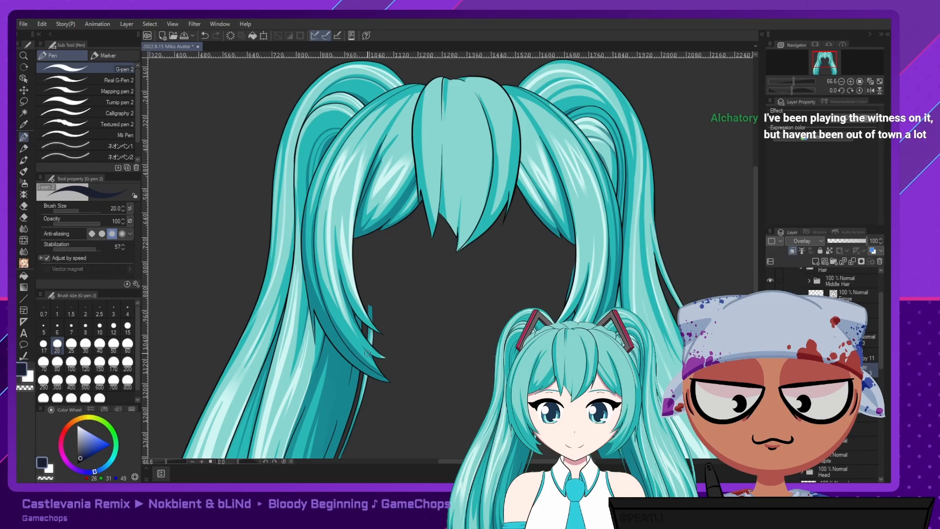
key(ctrl+z)
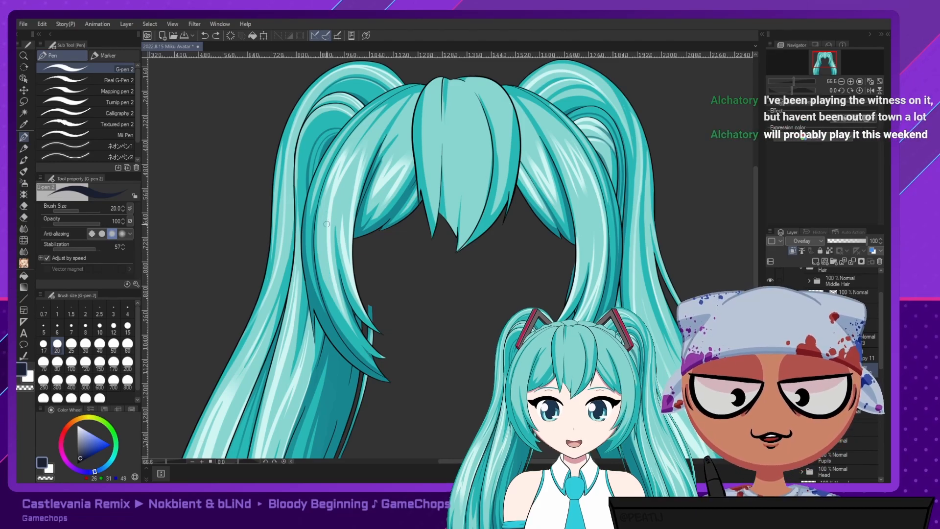
drag(325, 223, 348, 323)
key(ctrl+z)
mouse_move(325, 221)
mouse_down()
mouse_move(334, 301)
mouse_move(364, 355)
mouse_up()
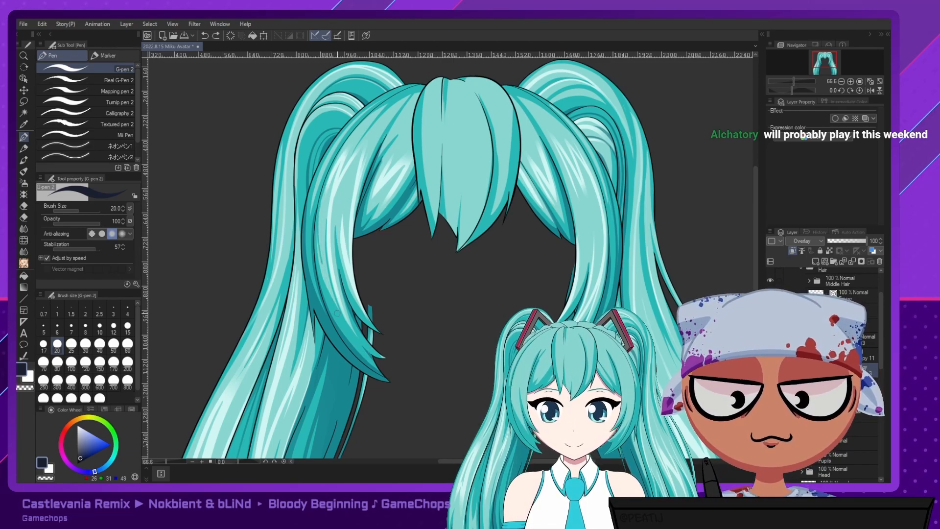
key(ctrl+z)
drag(320, 201, 334, 301)
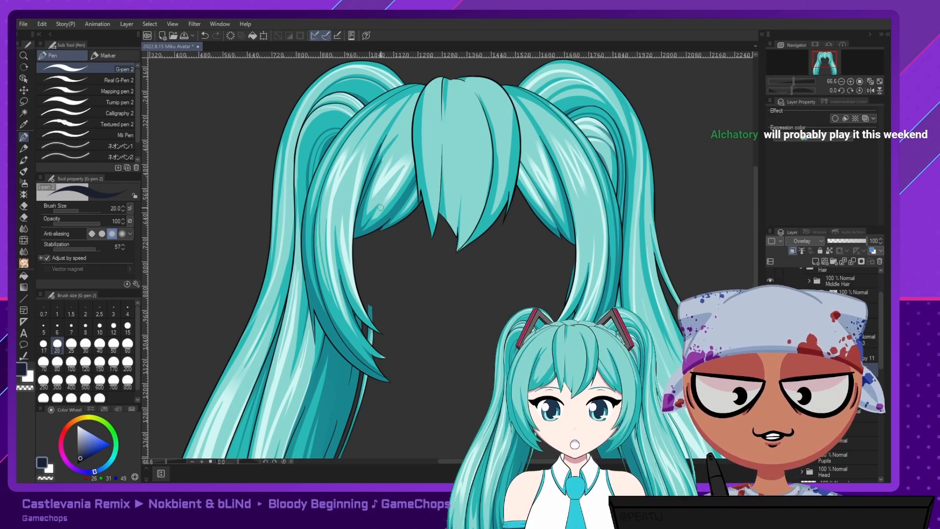
key(ctrl+z)
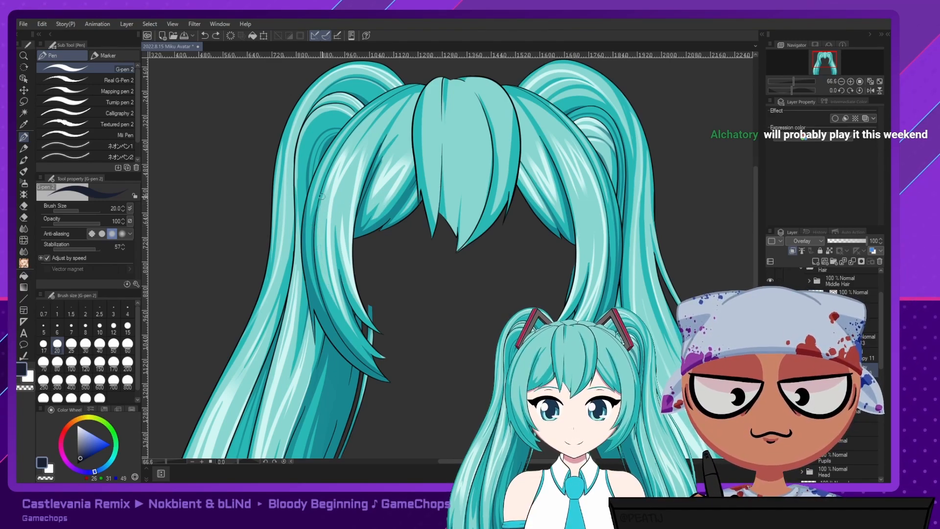
drag(323, 196, 325, 271)
key(ctrl+z)
drag(324, 202, 330, 282)
key(ctrl+z)
drag(321, 200, 329, 295)
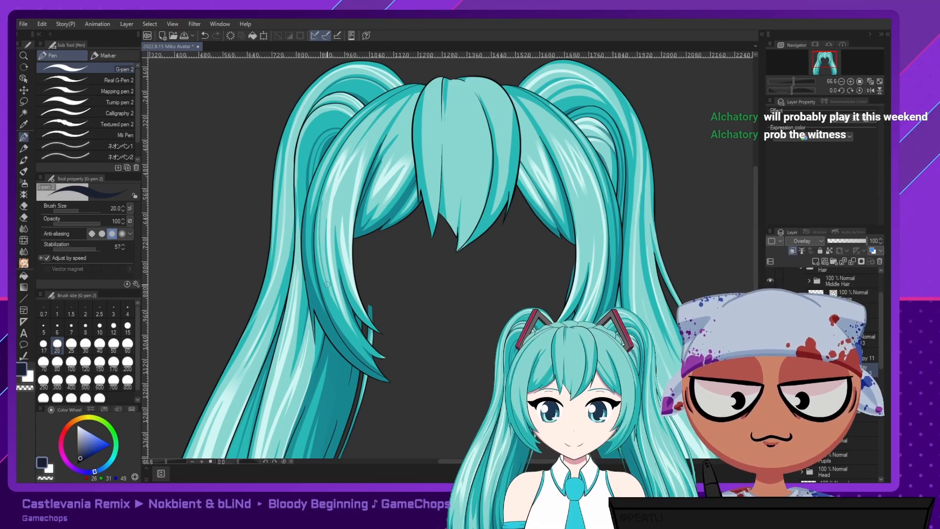
key(ctrl+z)
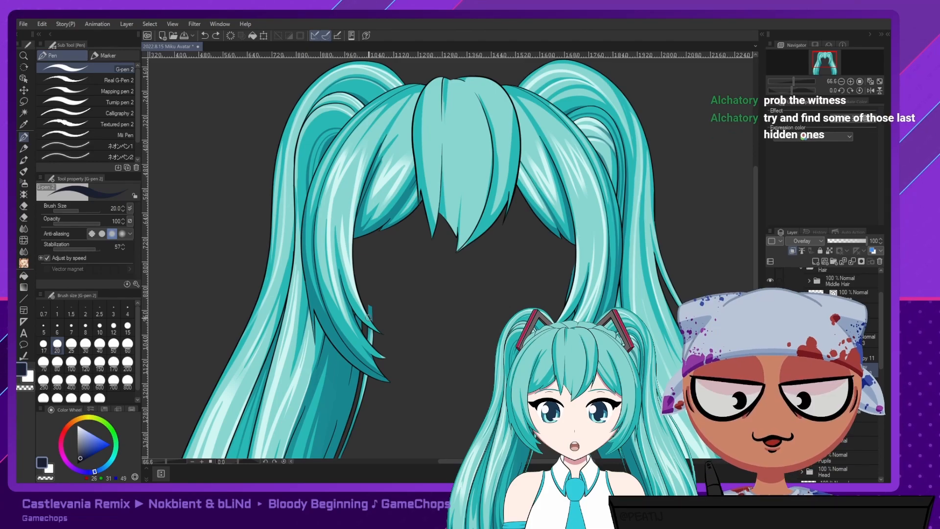
Select the Normal side-hair layer and fade the middle of the outer side lock with the soft eraser at size 80.
key(e)
drag(326, 249, 332, 220)
click(849, 310)
key(ctrl+z)
mouse_move(334, 223)
mouse_down()
mouse_move(334, 237)
mouse_move(332, 201)
mouse_move(329, 209)
mouse_up()
key(ctrl+z)
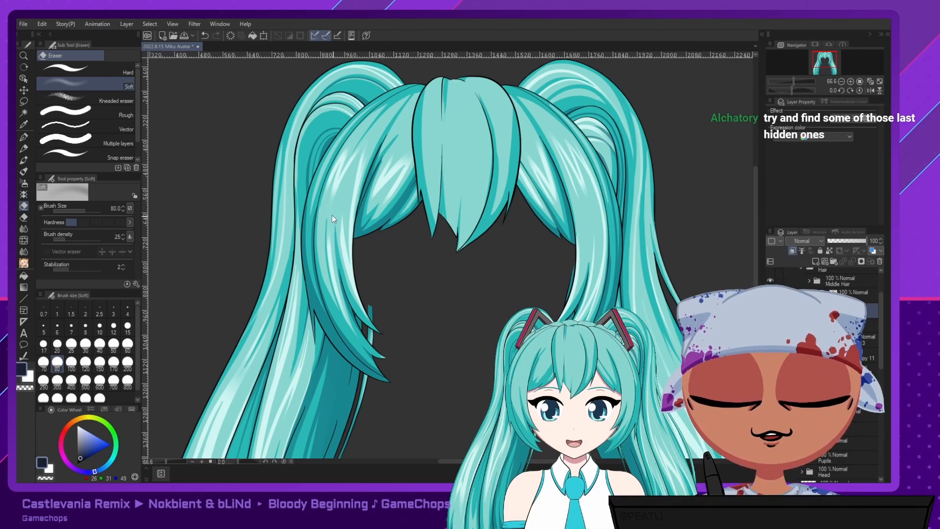
key(ctrl+z)
drag(327, 216, 331, 218)
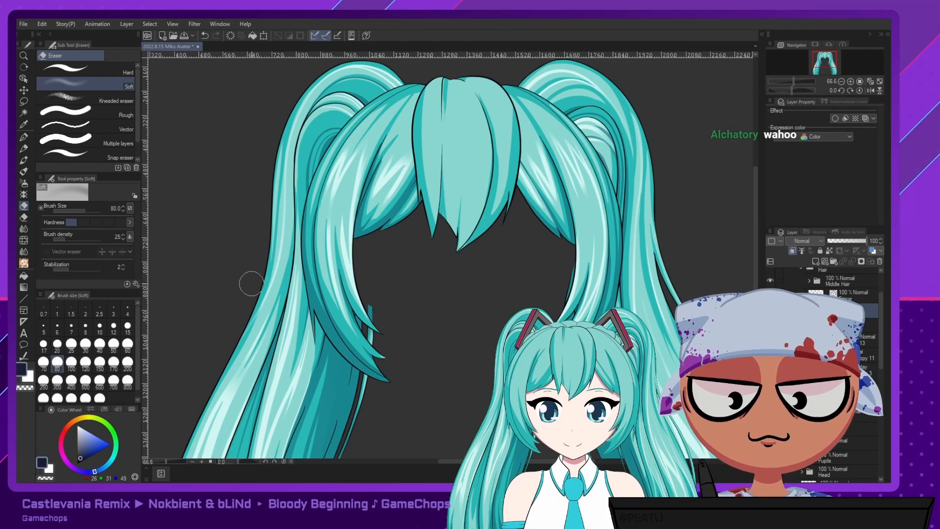
Try a pen stroke down the upper side lock, undo it and switch to the hard eraser.
key(p)
drag(353, 167, 322, 240)
key(ctrl+z)
key(e)
click(113, 68)
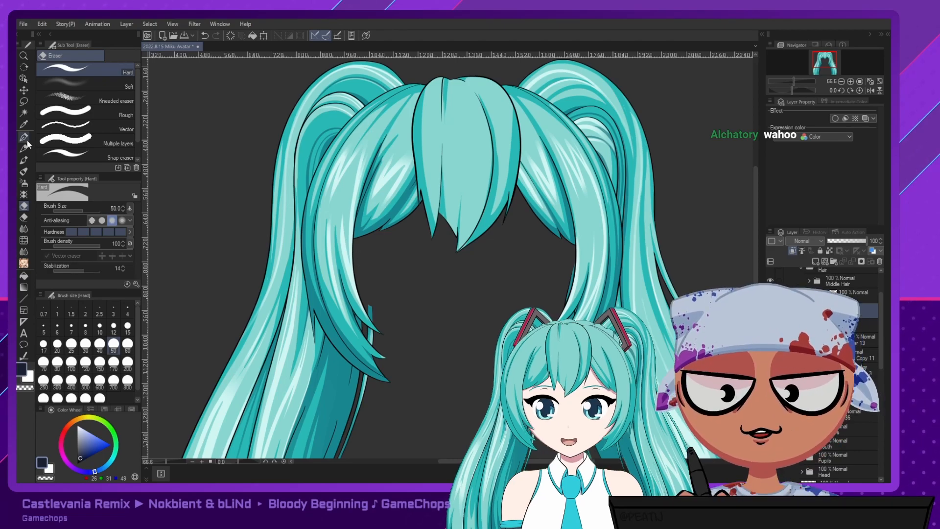
Switch back to the Real G-Pen and reselect the side-hair shading layer.
key(p)
mouse_move(415, 266)
mouse_down()
mouse_move(342, 275)
mouse_move(365, 272)
mouse_up()
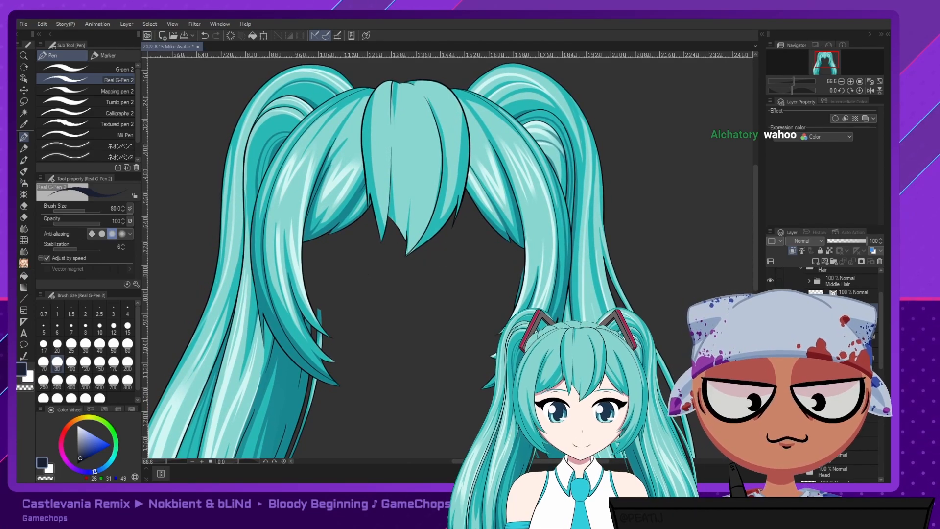
click(845, 364)
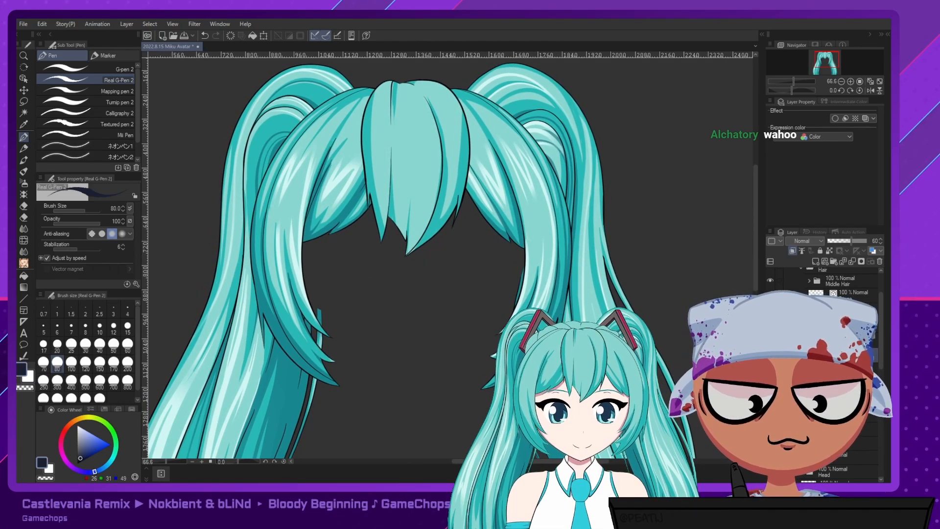
Try the Normal blending mode on the dark side-hair shading layer and return it to Overlay.
click(805, 242)
click(806, 248)
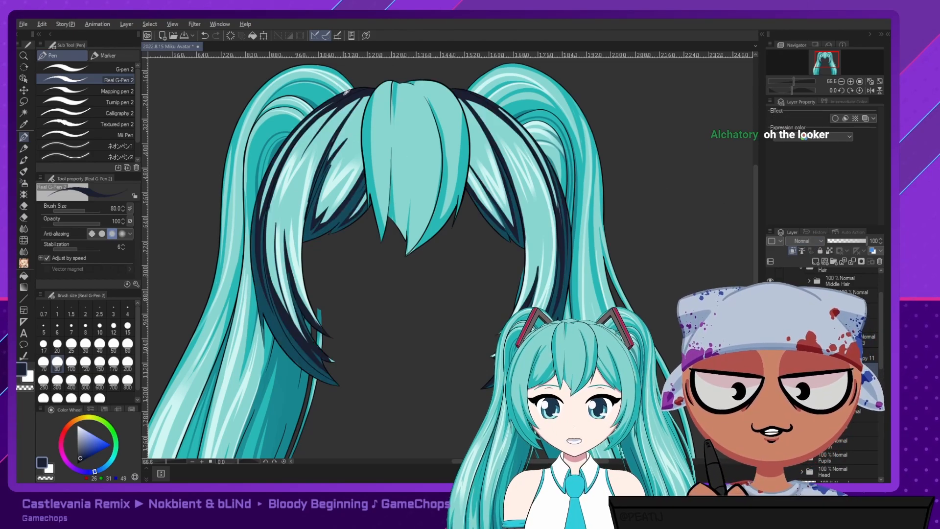
key(ctrl+z)
Flip the canvas view horizontally and shade the upper side hair beside the bangs with the Real G-Pen at size 40.
key(h)
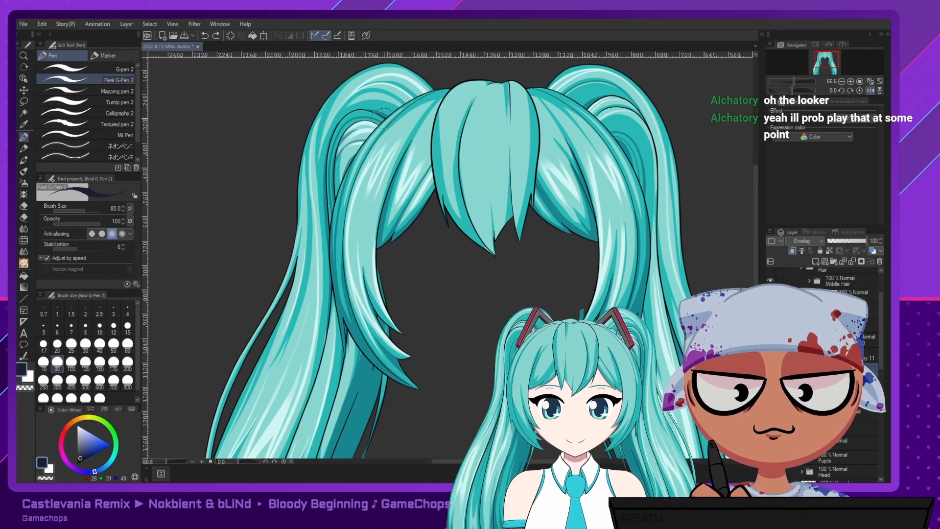
click(100, 343)
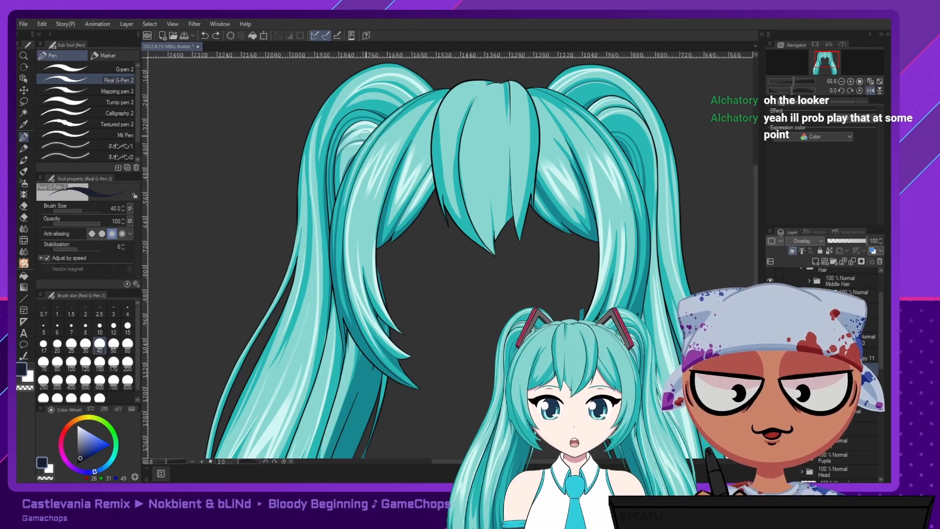
drag(435, 98, 384, 161)
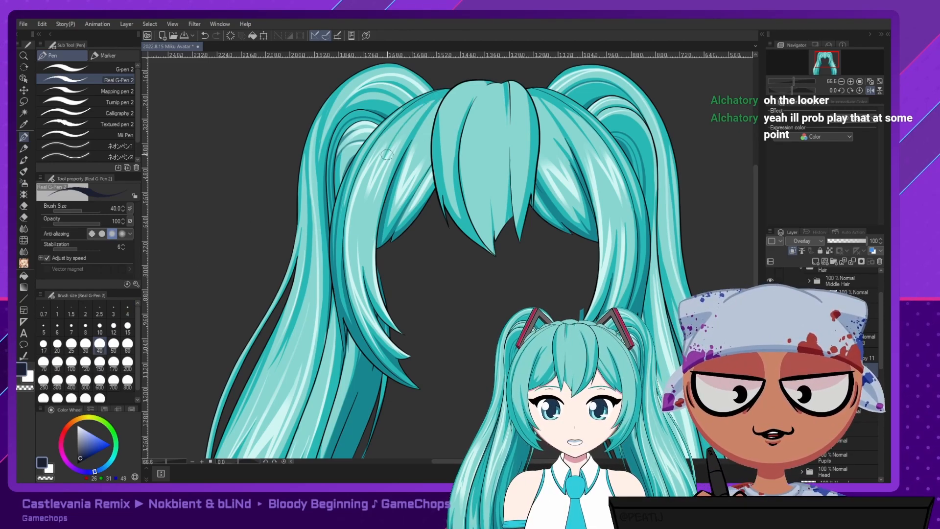
key(ctrl+z)
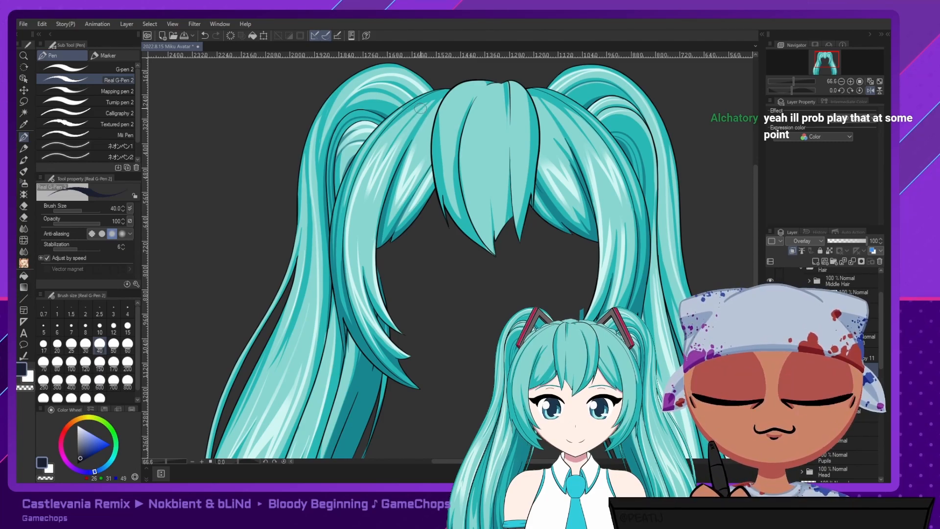
drag(390, 148, 429, 93)
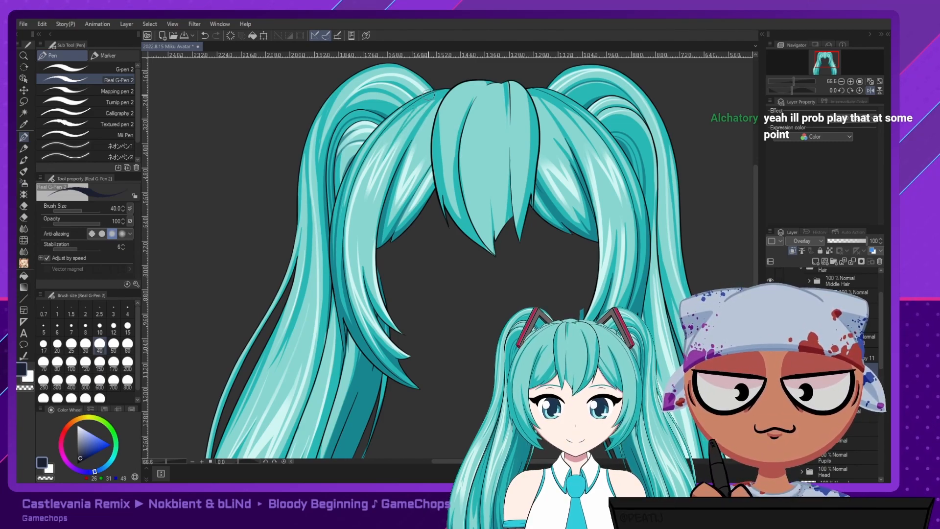
drag(399, 132, 431, 97)
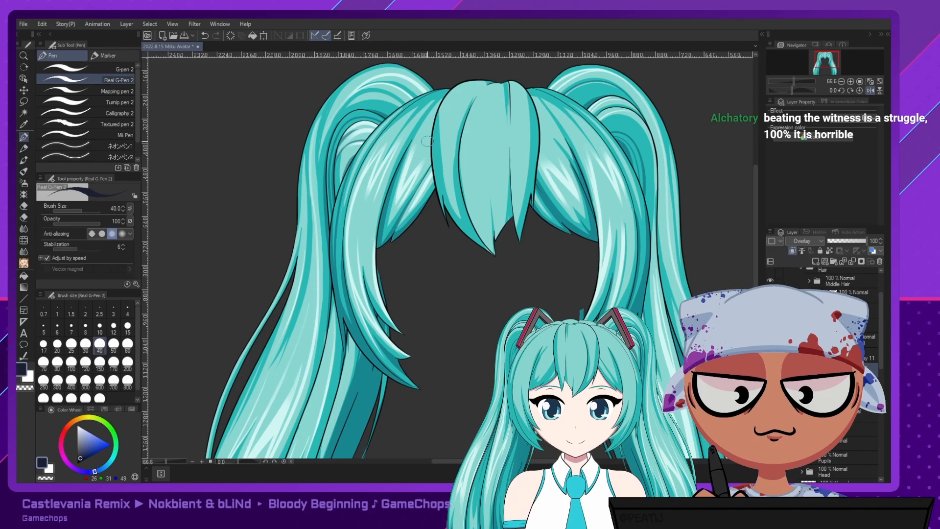
key(e)
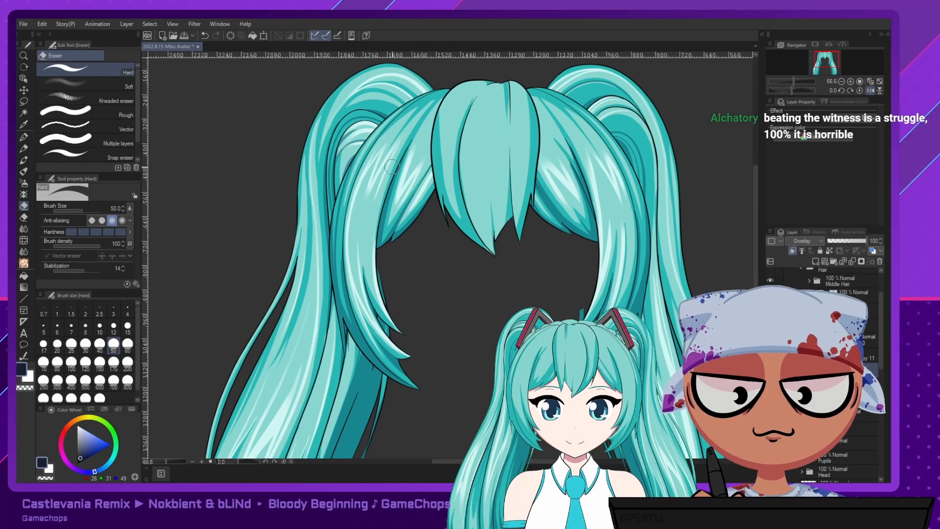
key(p)
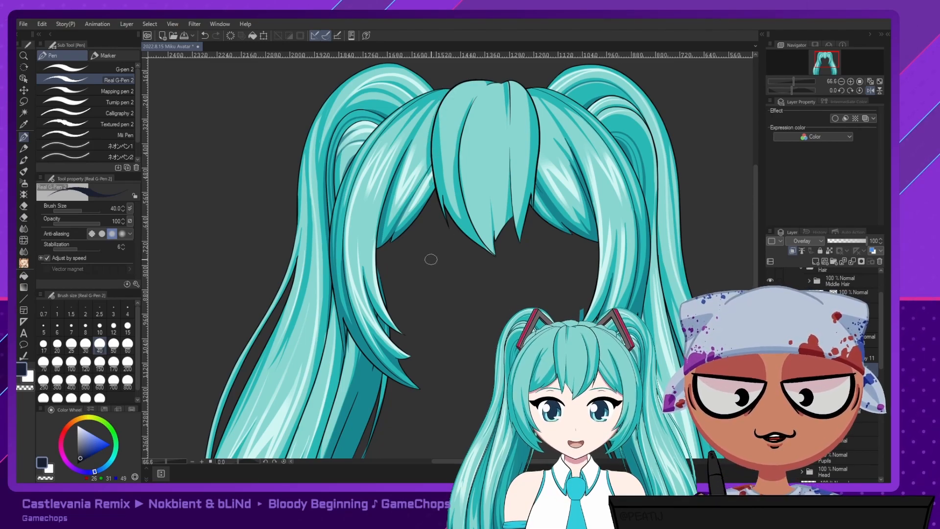
key(ctrl+z)
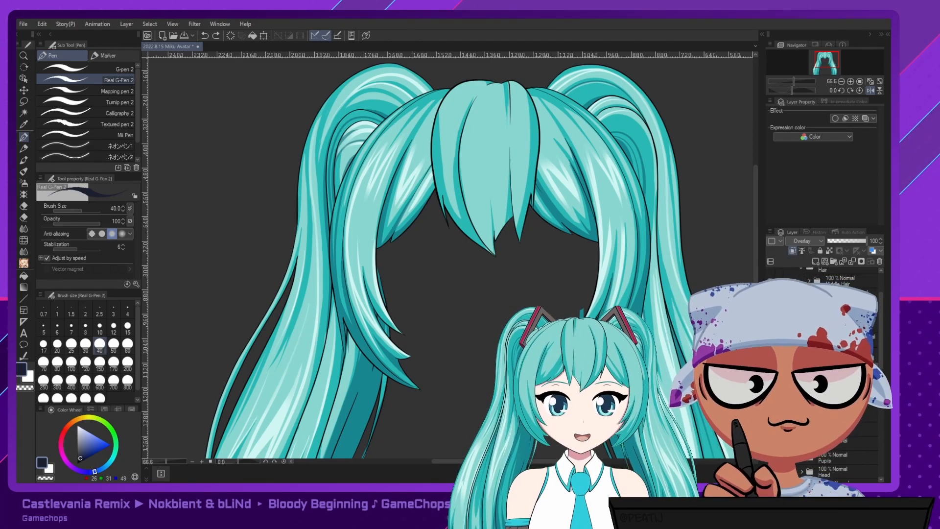
Lower the Middle Hair folder's opacity to 51% and add a new clipped layer among the side-hair layers.
click(842, 281)
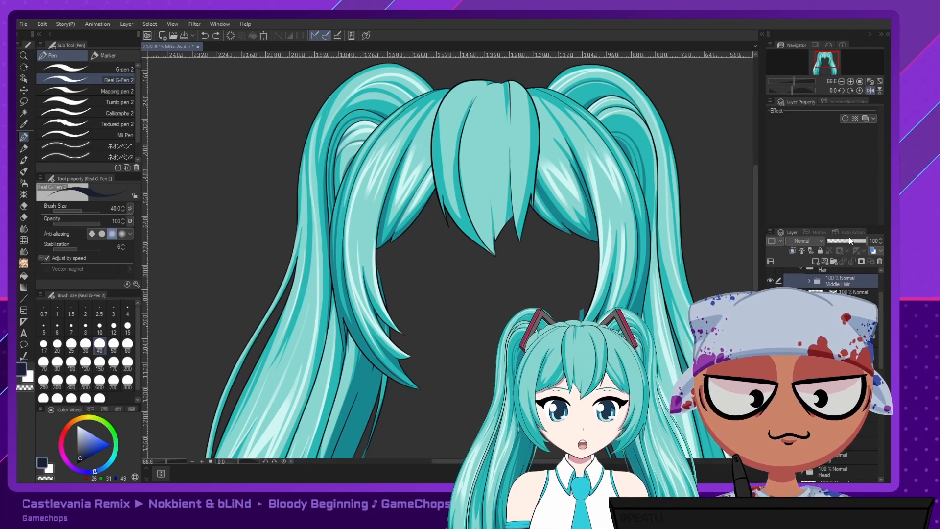
click(847, 241)
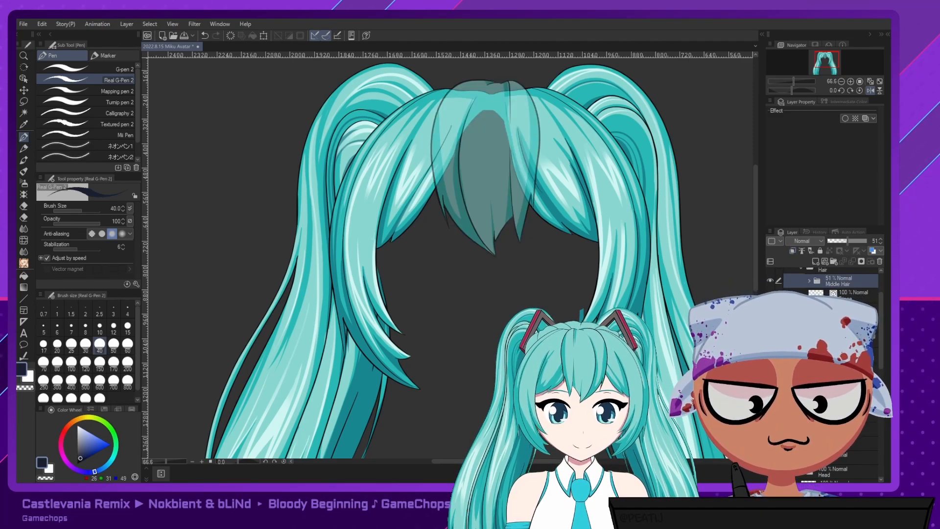
click(838, 355)
click(815, 261)
click(793, 251)
Sample the side hair's teal and try strokes around the parting under the bangs with the Real G-Pen at size 40.
drag(416, 212, 352, 216)
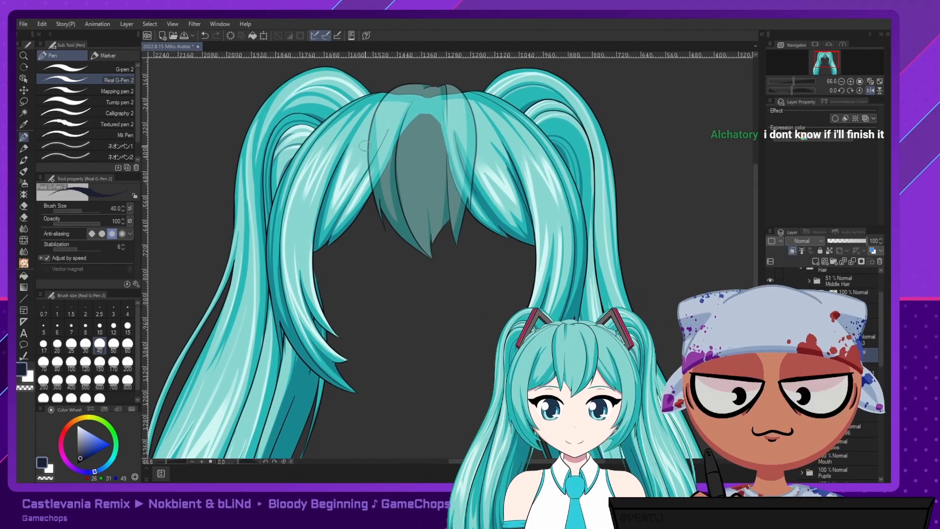
alt+click(360, 153)
mouse_move(381, 103)
mouse_down()
mouse_move(366, 172)
mouse_move(378, 109)
mouse_move(376, 194)
mouse_up()
key(ctrl+z)
mouse_move(384, 102)
mouse_down()
mouse_move(374, 152)
mouse_move(395, 89)
mouse_move(397, 105)
mouse_move(414, 99)
mouse_up()
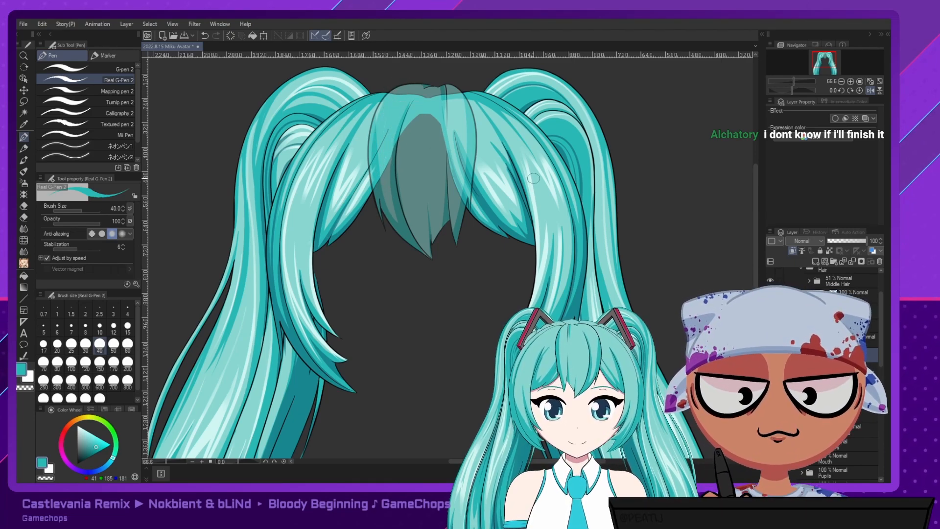
key(ctrl+z)
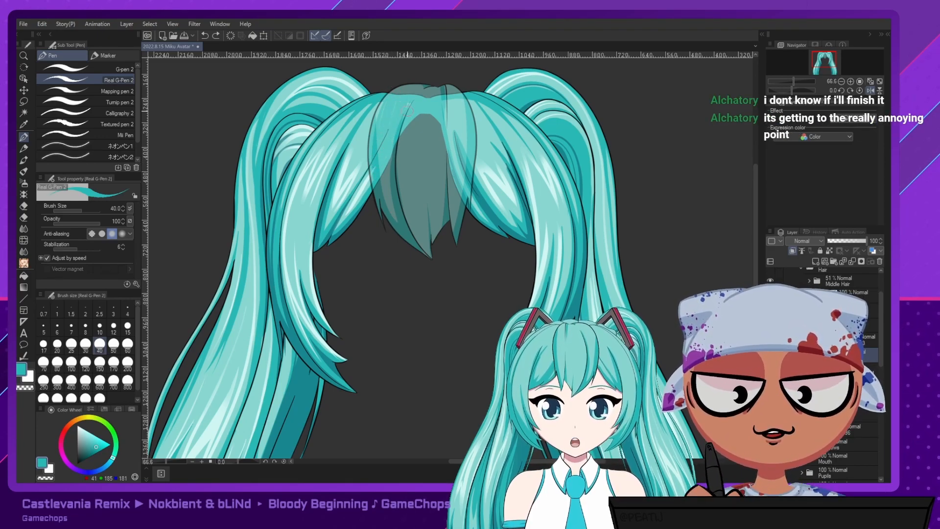
drag(391, 92, 378, 162)
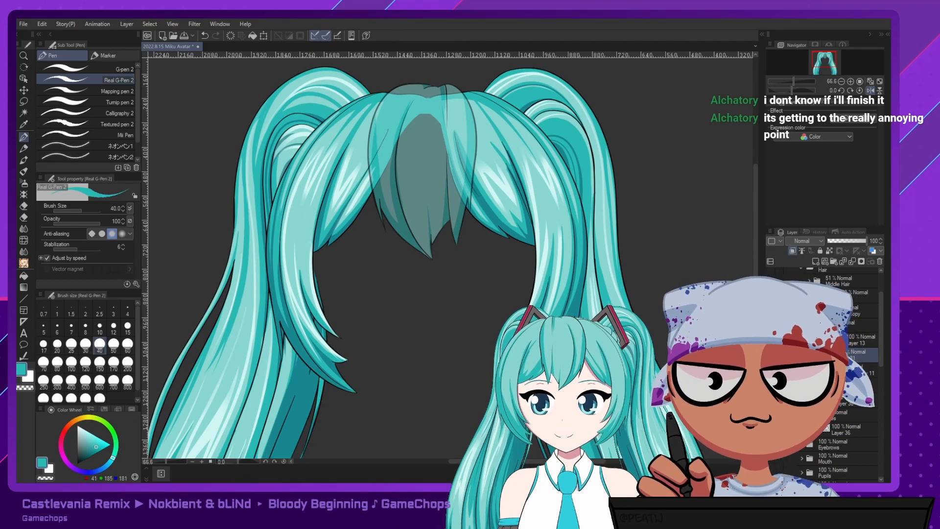
key(ctrl+z)
drag(405, 107, 376, 172)
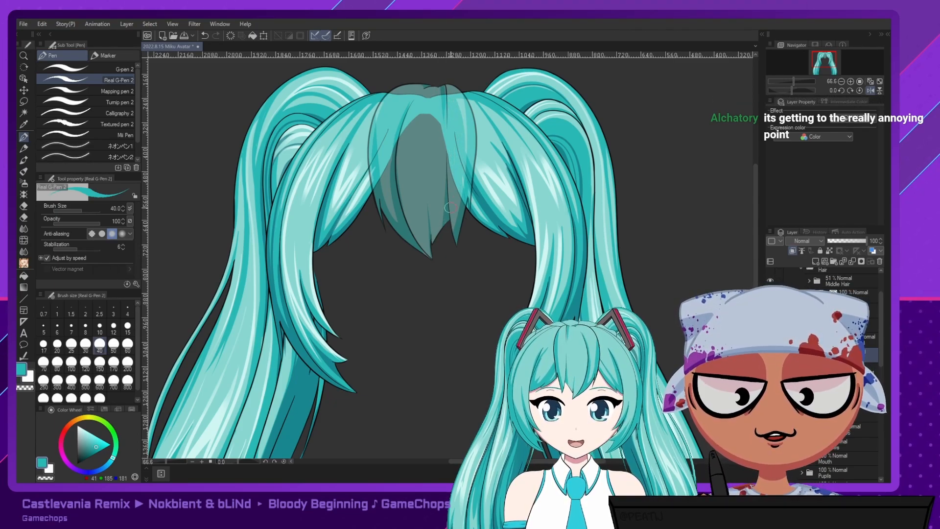
Undo the last parting stroke and paint a teal stroke down from the parting with the G-pen at size 50.
click(113, 68)
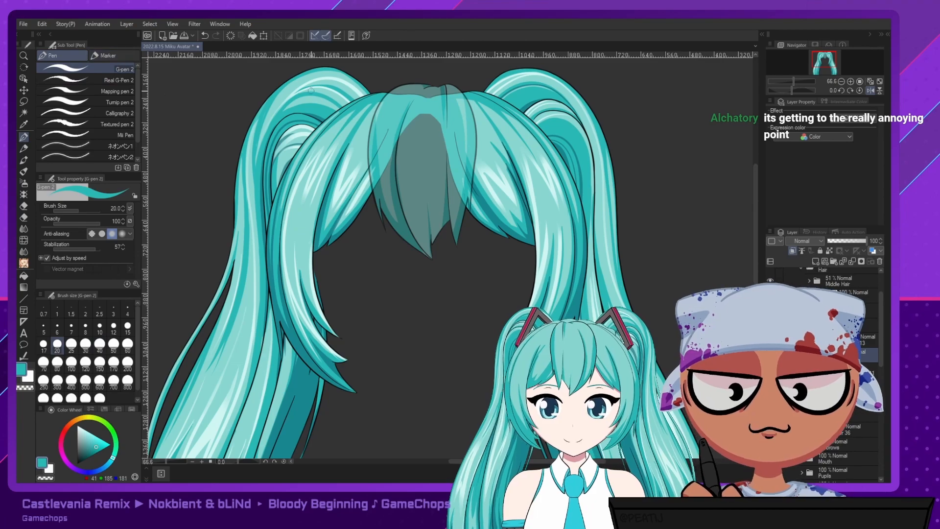
key(ctrl+z)
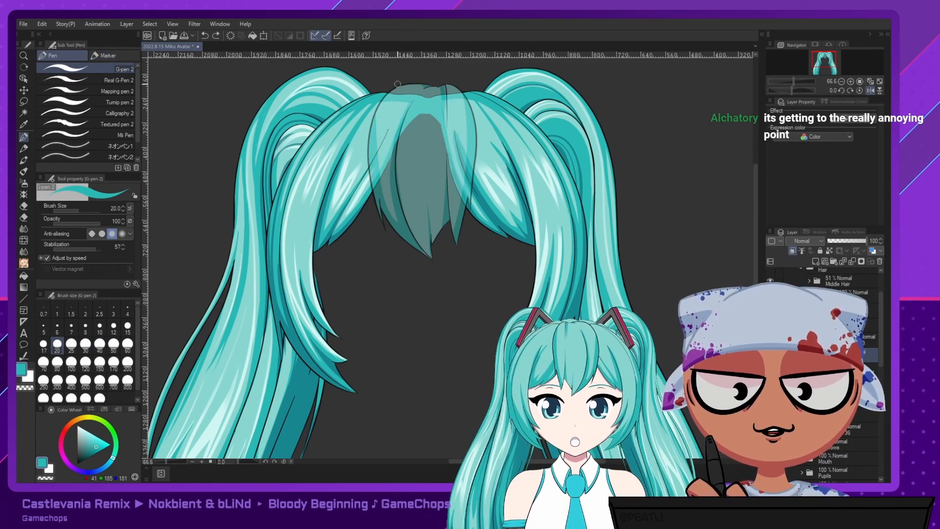
click(113, 345)
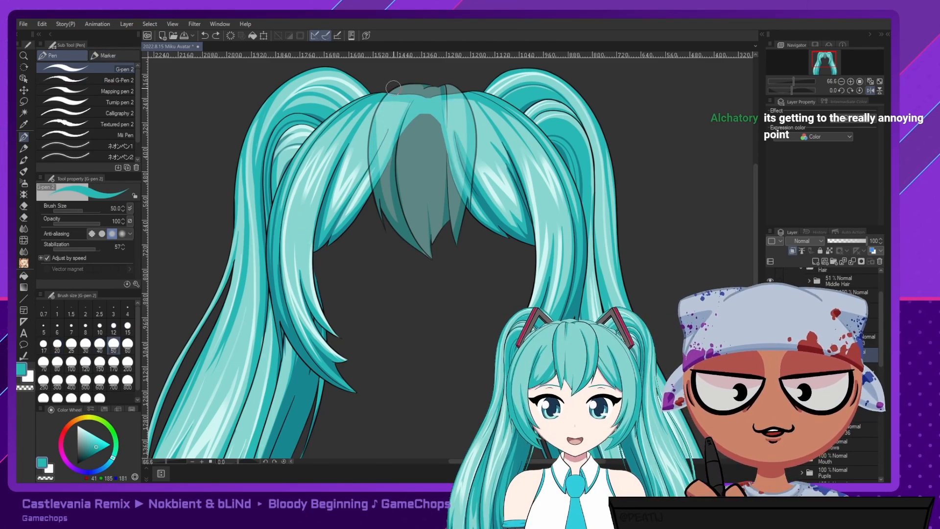
drag(406, 81, 389, 148)
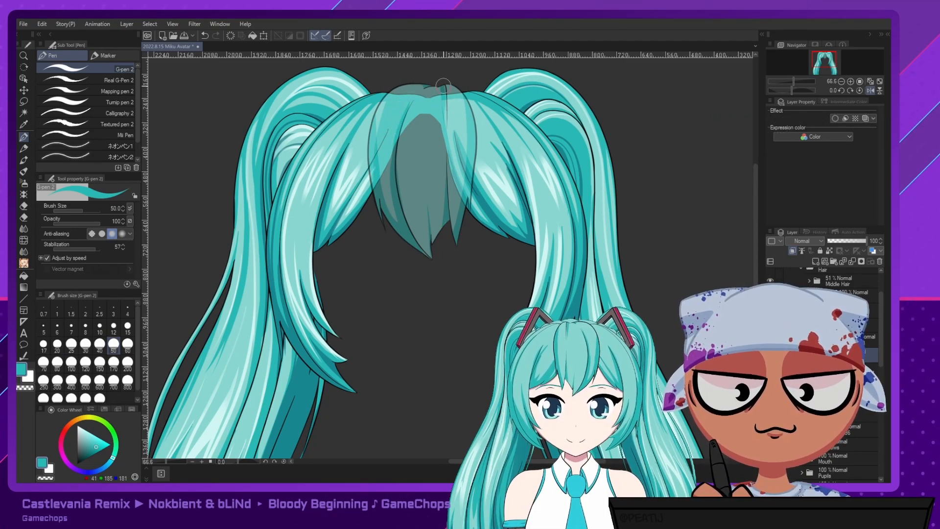
Paint a teal stroke down the parting beneath the bangs and toggle its layer's visibility to compare the shading.
drag(443, 81, 443, 229)
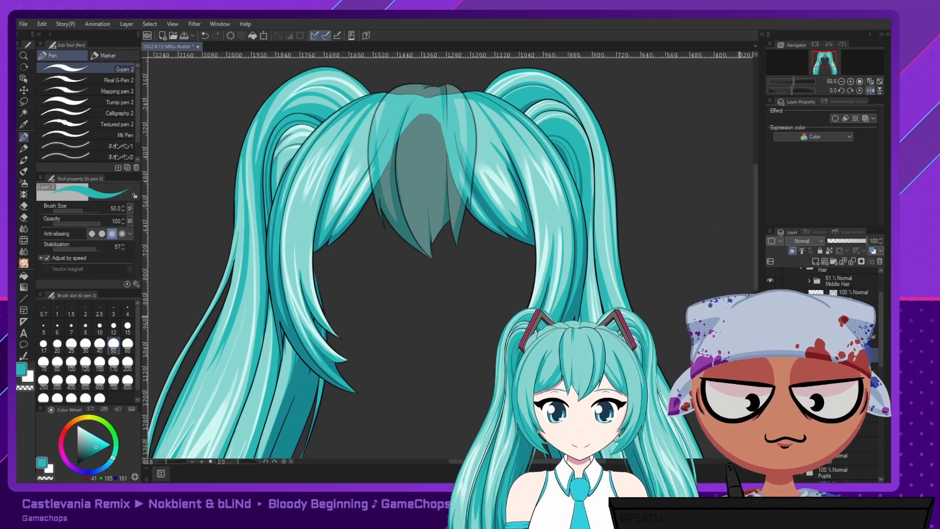
click(770, 355)
click(770, 354)
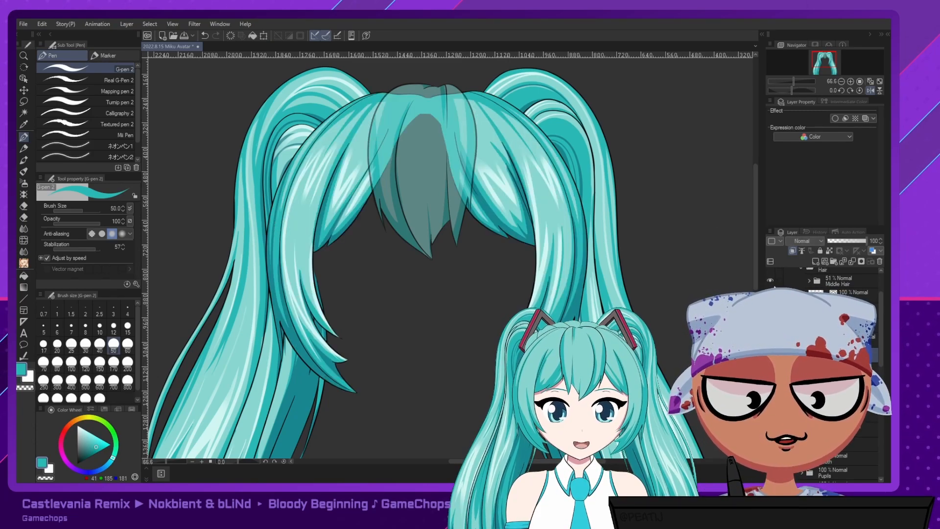
Restore the Middle Hair folder to 100% opacity and hide the bangs to expose the parting.
click(837, 281)
drag(847, 241, 876, 242)
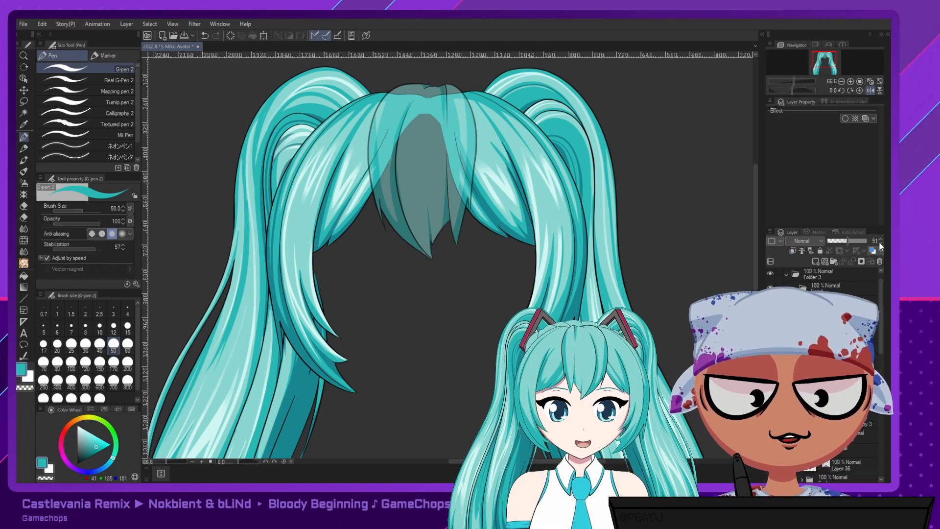
click(770, 317)
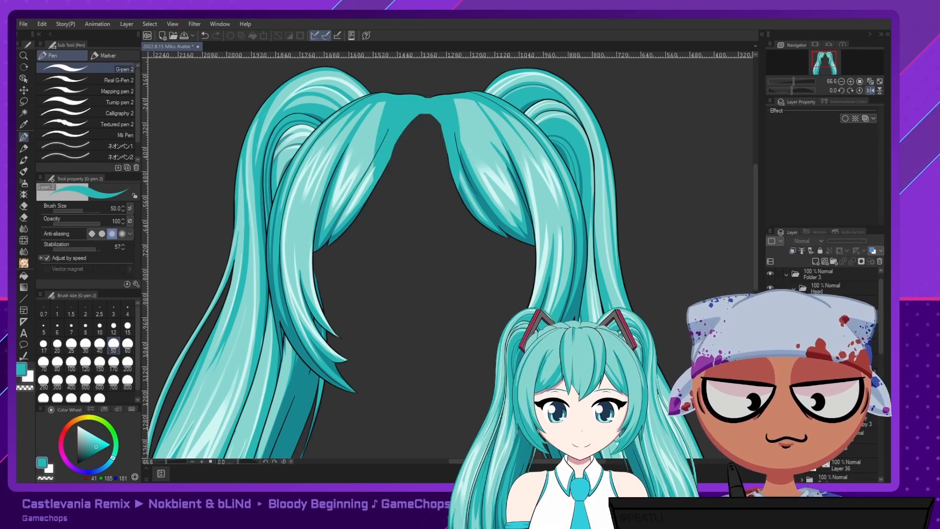
Toggle the side-hair shading layers one by one to identify what each contributes, ending on the Overlay layer.
click(837, 346)
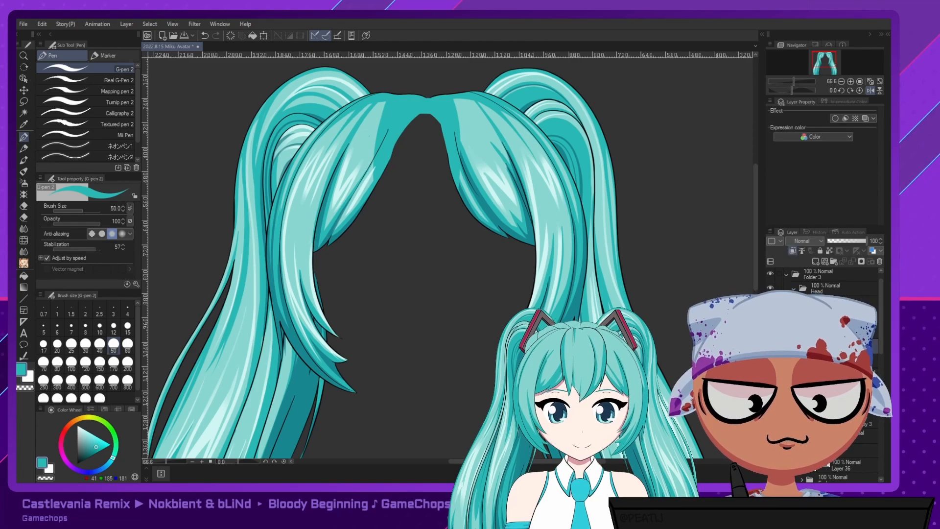
click(770, 346)
click(770, 346)
click(770, 361)
click(770, 361)
click(771, 376)
click(770, 376)
click(770, 391)
click(770, 391)
click(837, 422)
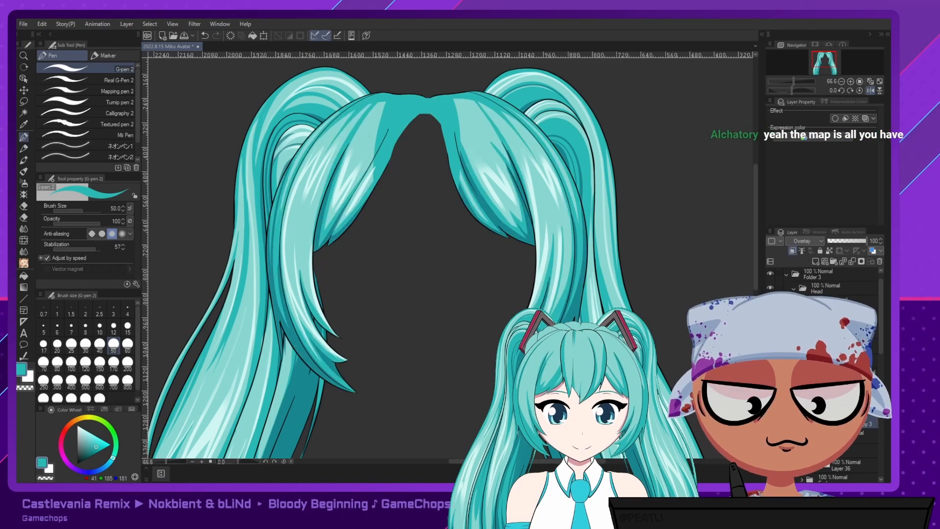
key(e)
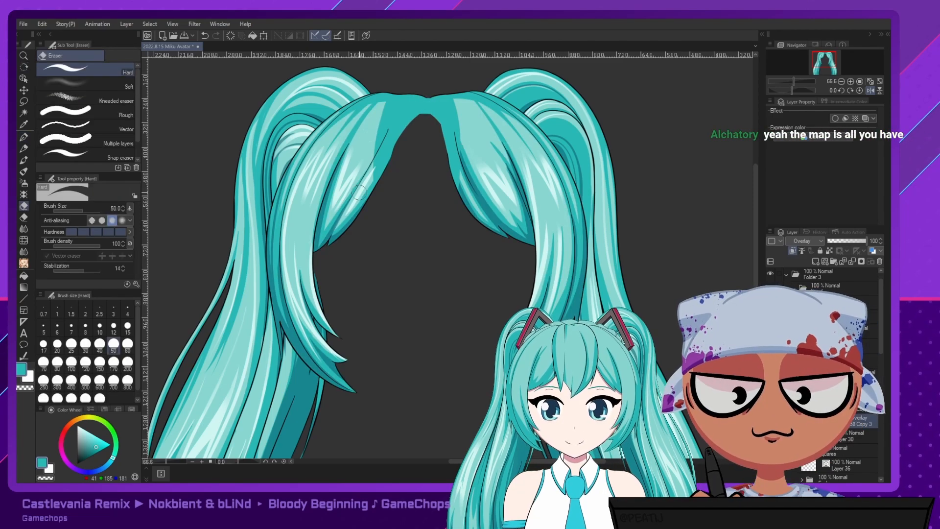
Sample the side hair's dark teal with its 60% shading layer raised to 100%, then undo the opacity change and return to the G-pen.
click(838, 391)
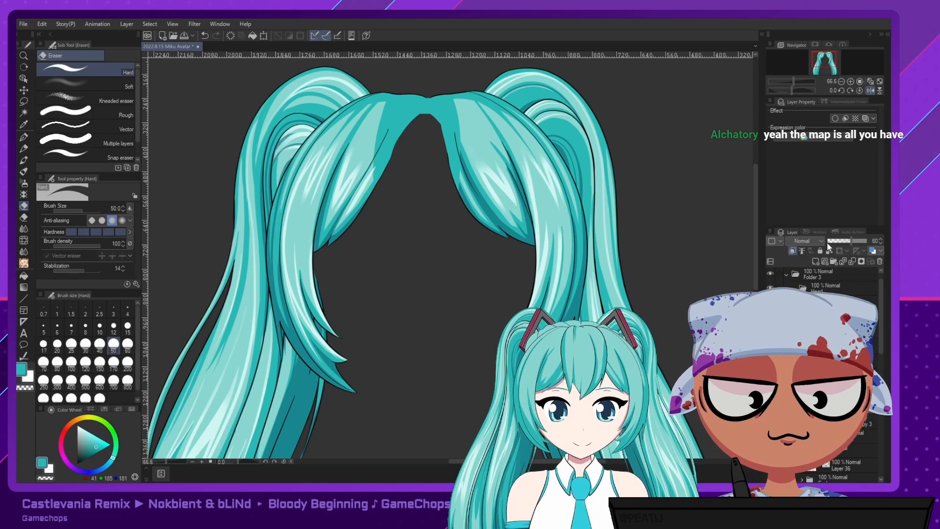
drag(856, 240, 869, 240)
alt+click(322, 240)
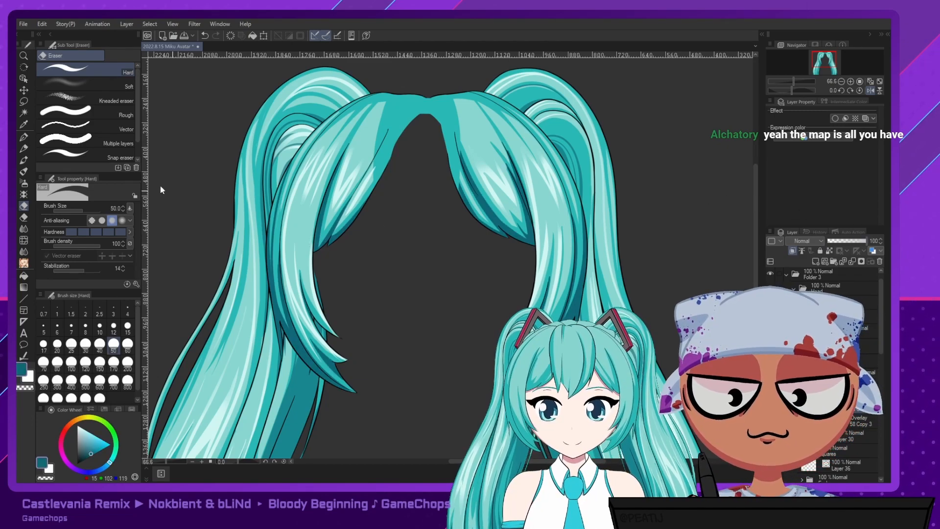
click(24, 137)
key(ctrl+z)
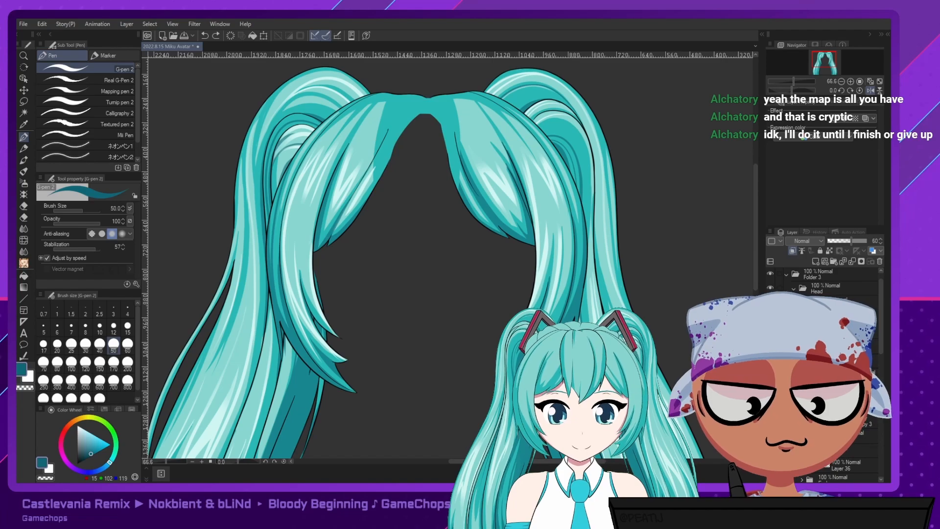
Undo and redo the trial dark teal shading at the parting while checking the side-hair shading layers.
click(832, 387)
key(ctrl+y)
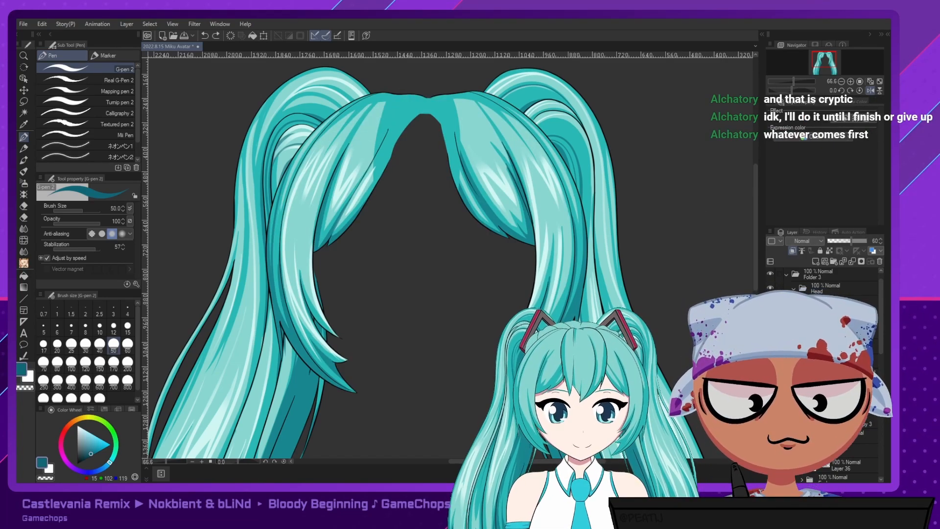
key(ctrl+z)
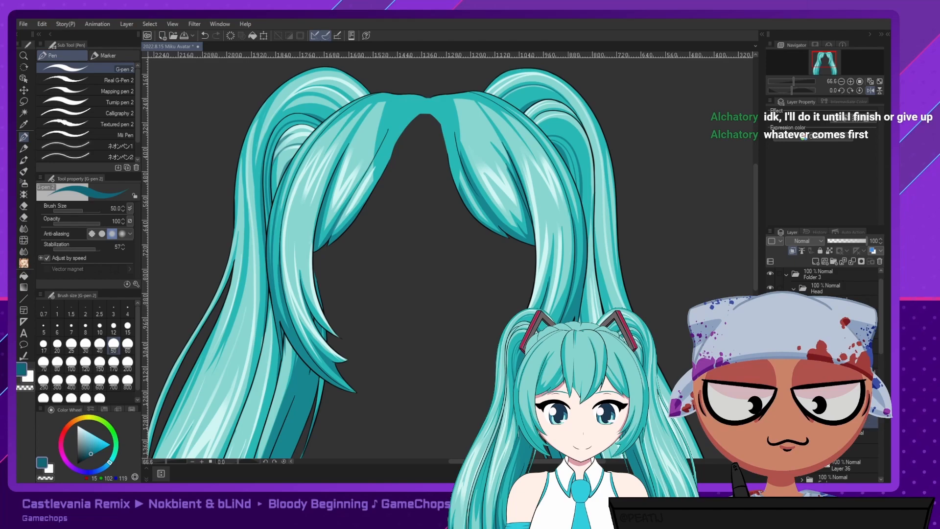
click(770, 420)
key(ctrl+z)
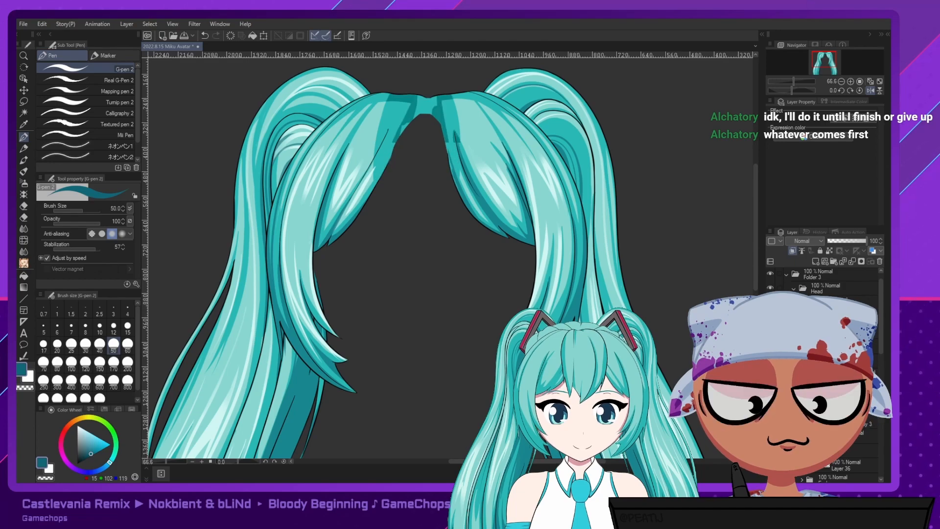
Remove the extra overlay shading from the side hair and try a dark teal stroke across the parting's upper edge.
click(842, 421)
click(770, 421)
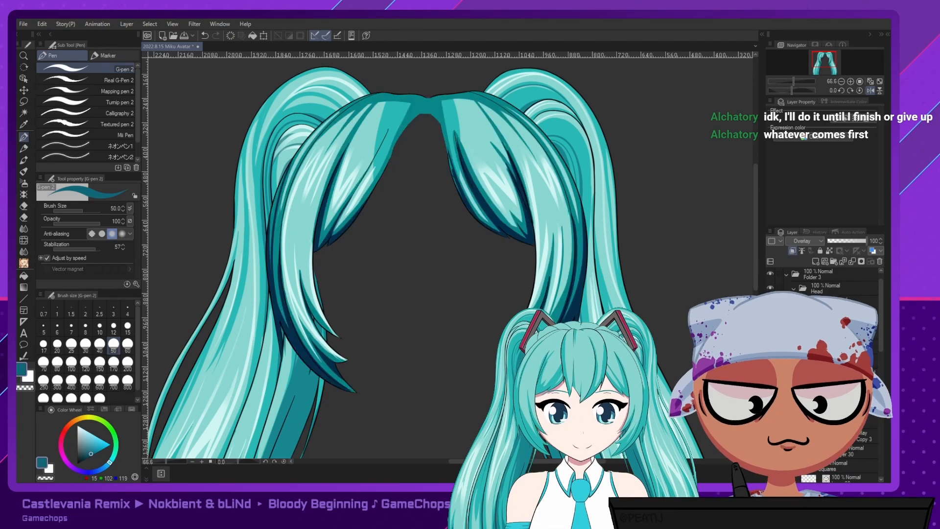
click(880, 262)
drag(355, 102, 427, 94)
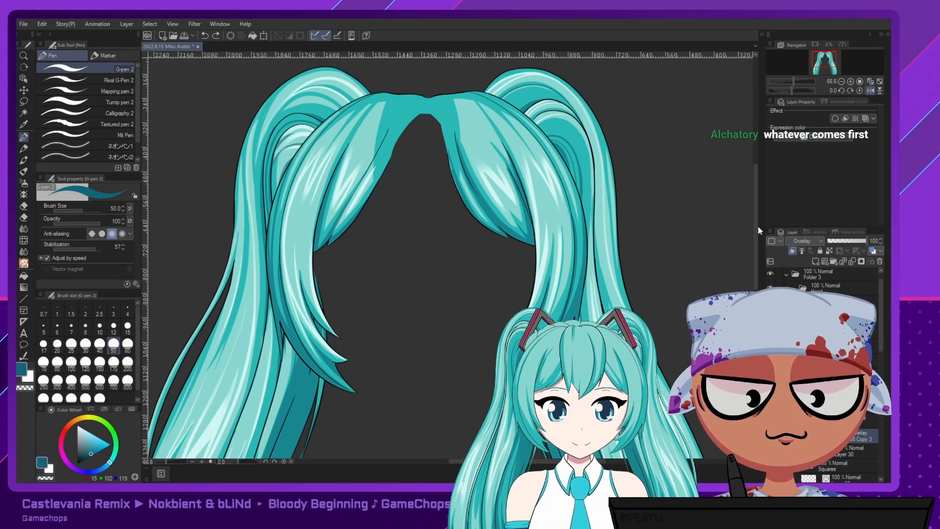
Sample the side hair's dark navy with the Overlay layer temporarily switched to Normal, then undo back to Overlay.
click(812, 242)
click(803, 249)
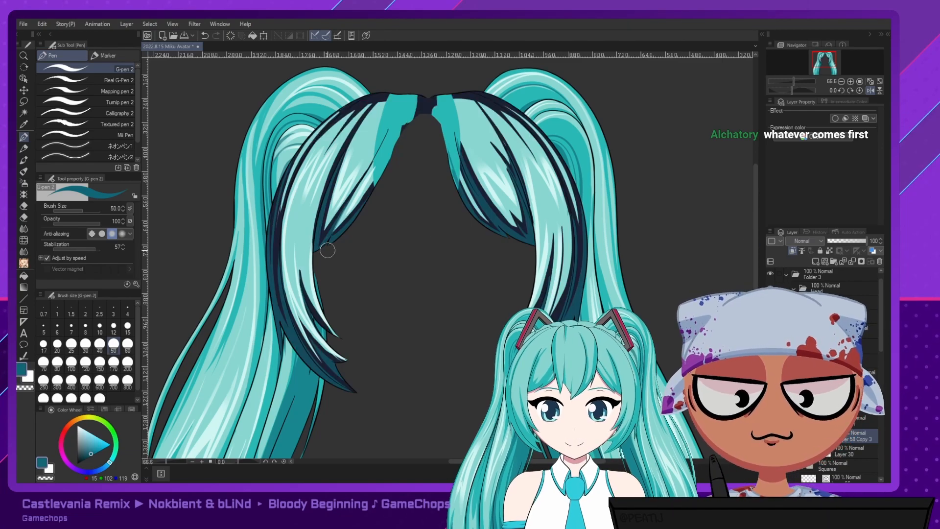
alt+click(425, 106)
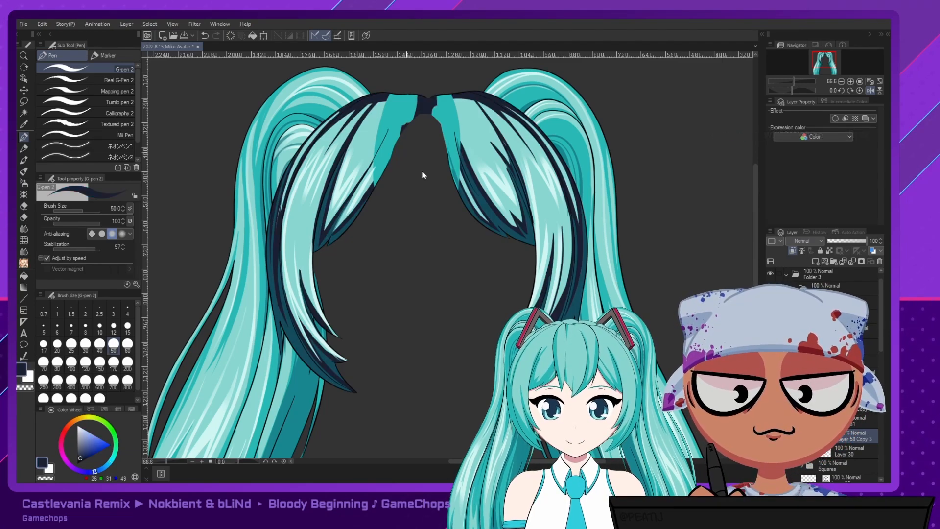
key(ctrl+z)
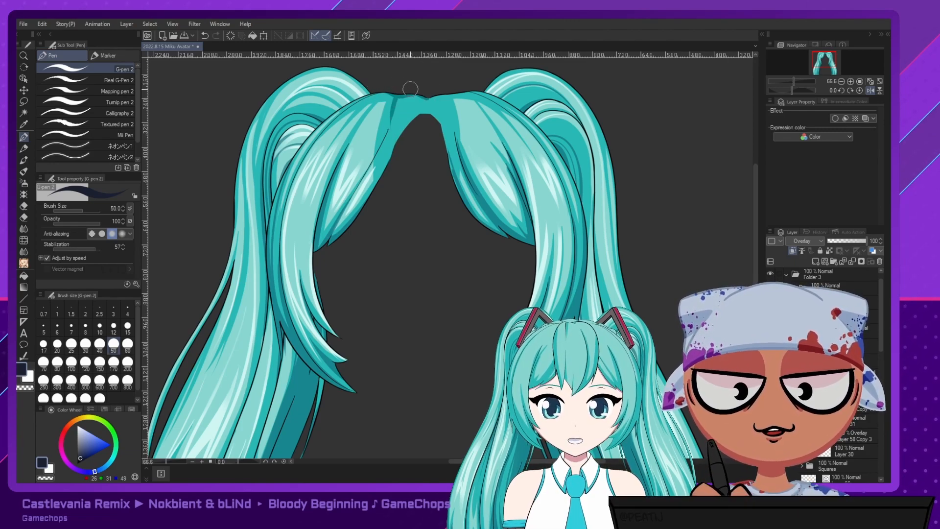
Reduce the G-pen to size 30 and paint navy overlay strokes down the side hair from the parting.
key(bracketleft)
key(bracketleft)
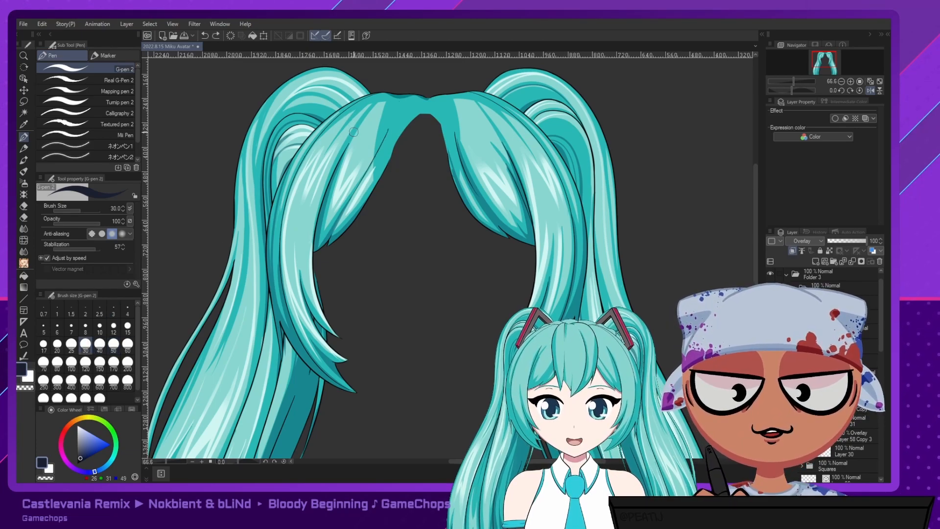
drag(393, 99, 382, 144)
drag(403, 100, 389, 130)
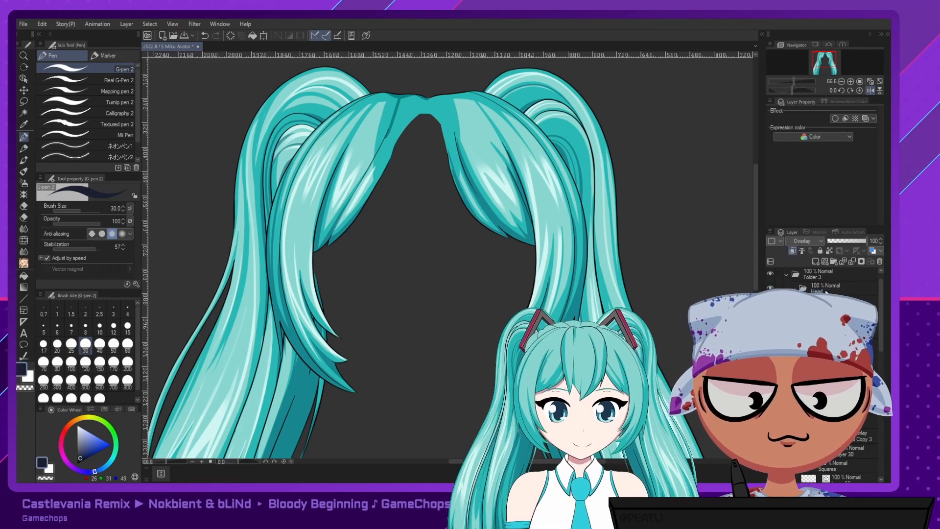
Toggle the bangs to compare the parting, leave them shown, and make a short overlay stroke along the hairline beside them.
click(771, 319)
click(770, 318)
click(770, 318)
click(770, 319)
click(770, 318)
key(ctrl+z)
key(ctrl+z)
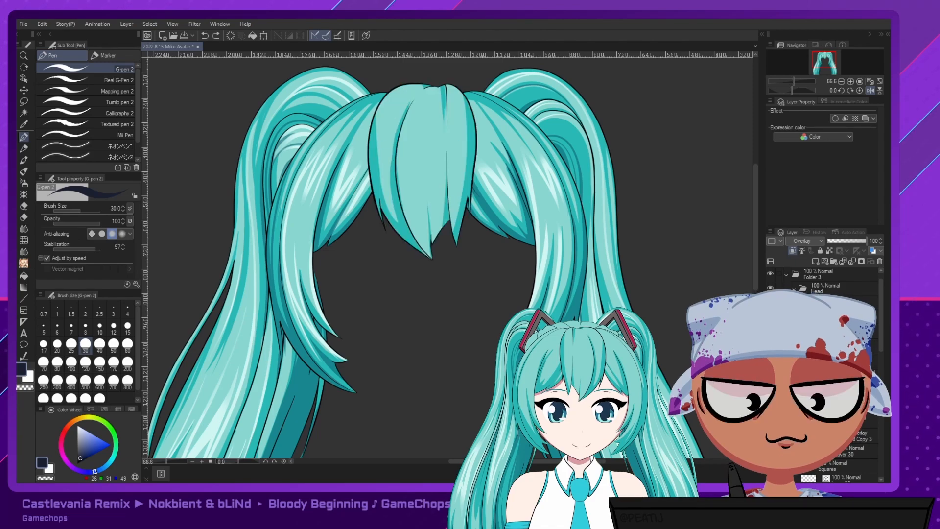
drag(406, 88, 384, 100)
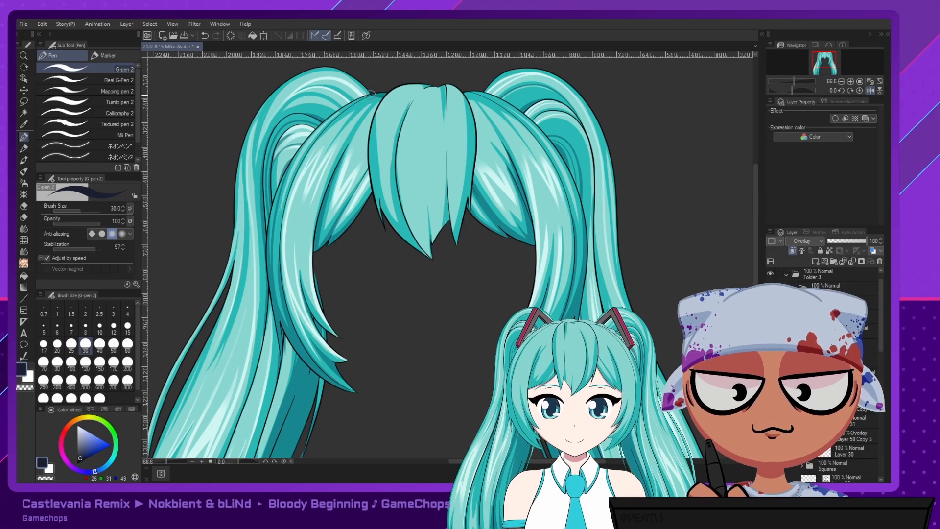
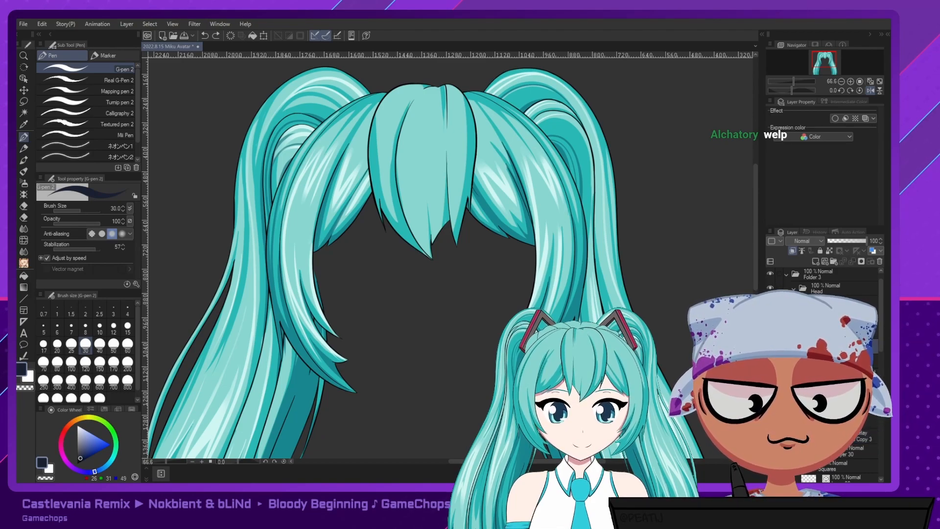
Try test strokes on the lower bangs in the fringe's Overlay layer with the G-pen at size 30 and undo them.
key(ctrl+y)
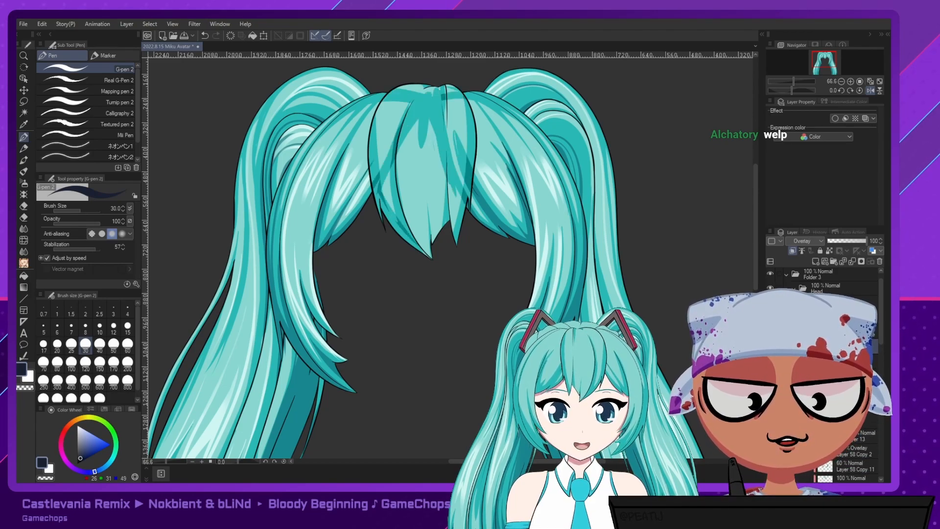
key(ctrl+z)
mouse_move(456, 168)
mouse_down()
mouse_move(422, 208)
mouse_move(394, 221)
mouse_up()
key(ctrl+z)
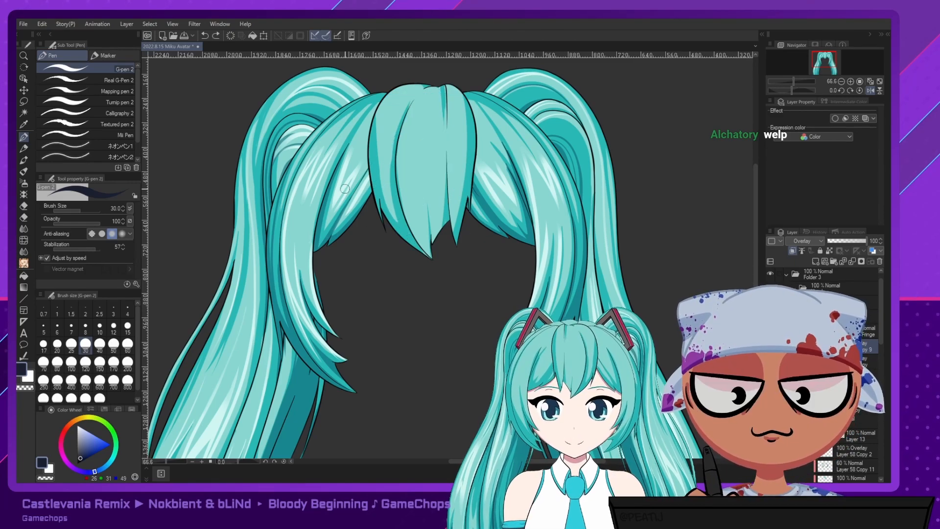
mouse_move(375, 181)
mouse_down()
mouse_move(417, 215)
mouse_move(409, 240)
mouse_up()
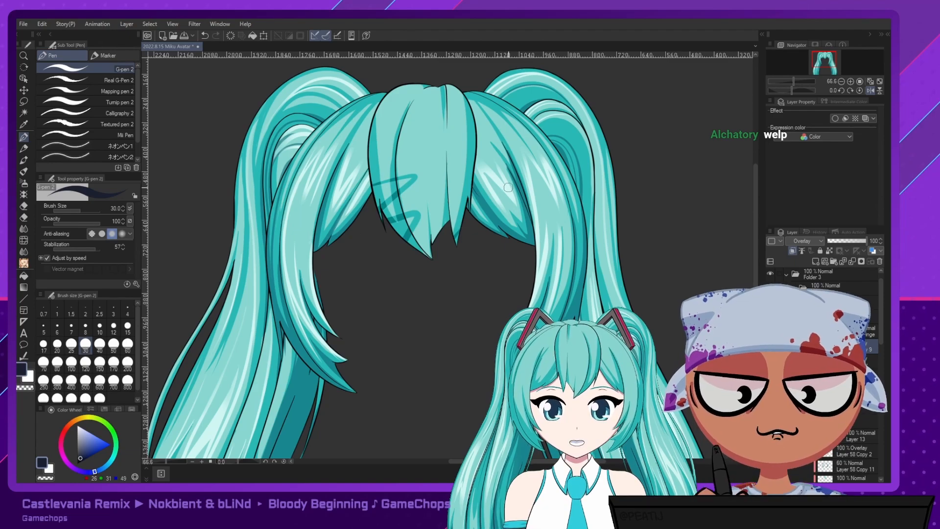
key(ctrl+z)
drag(400, 205, 409, 247)
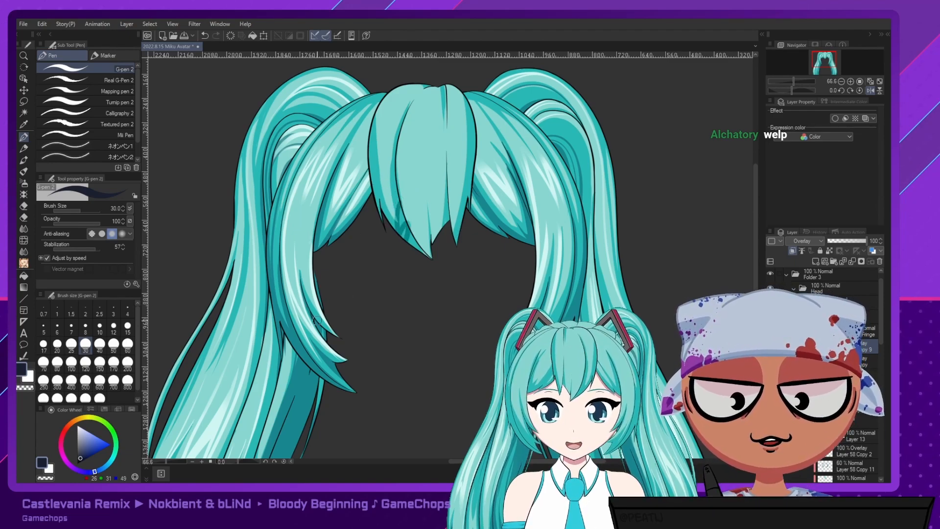
key(ctrl+z)
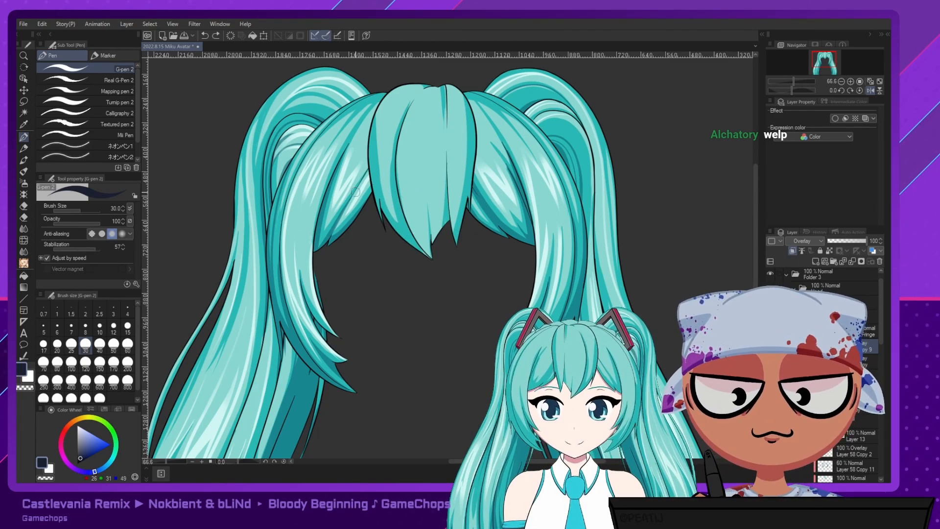
Paint overlay shading down the bangs' left lock toward the tip, undoing strokes that miss the intended shape.
drag(401, 127, 411, 253)
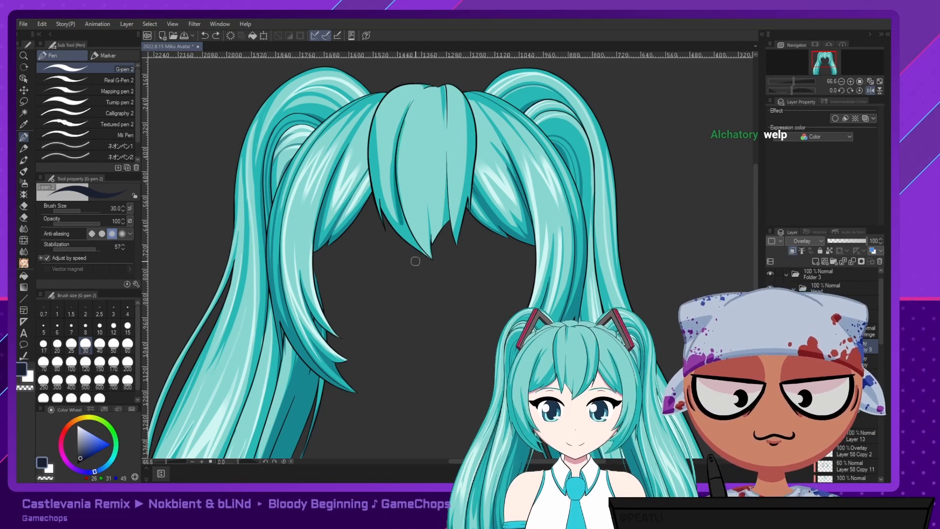
key(ctrl+z)
drag(401, 125, 415, 251)
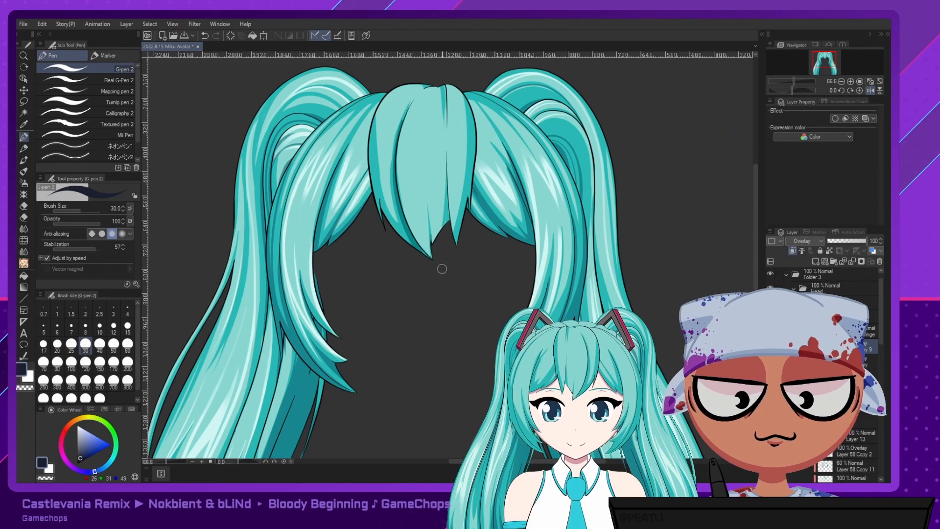
key(ctrl+z)
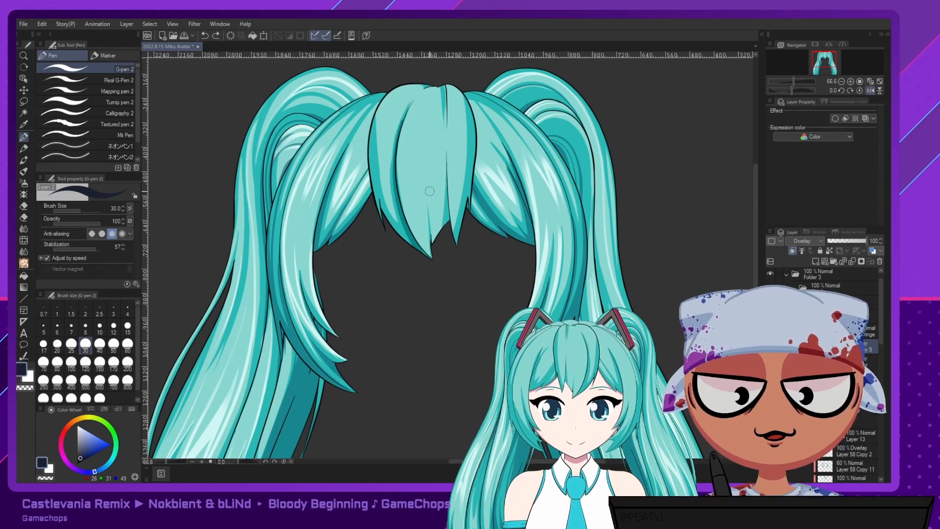
Trim the left bang lock's shading with the Hard eraser at size 50 and shade its lower edge with the G-pen at size 30.
key(e)
drag(404, 105, 409, 250)
drag(396, 210, 413, 243)
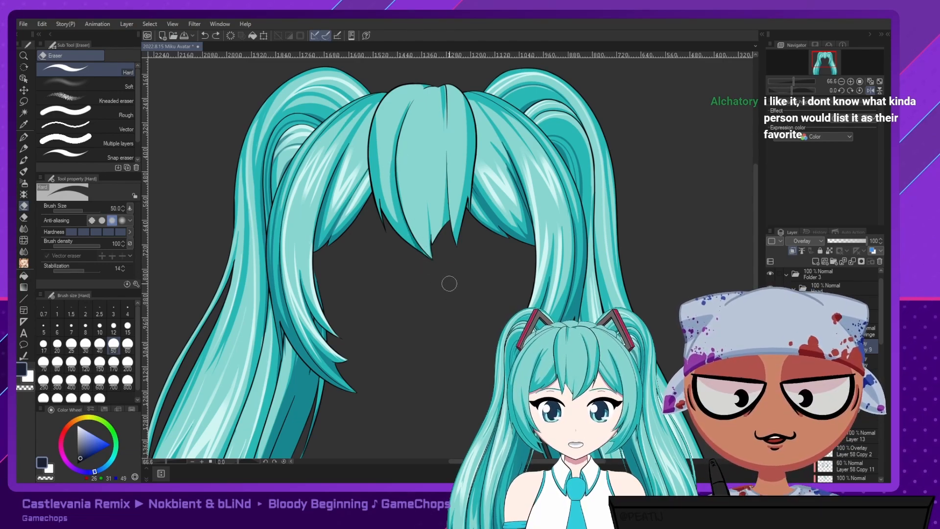
drag(390, 167, 455, 288)
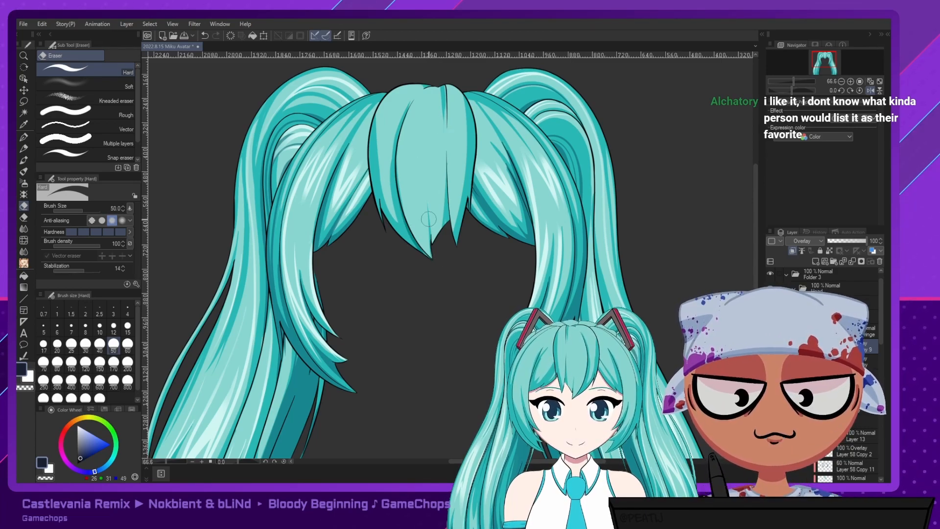
key(p)
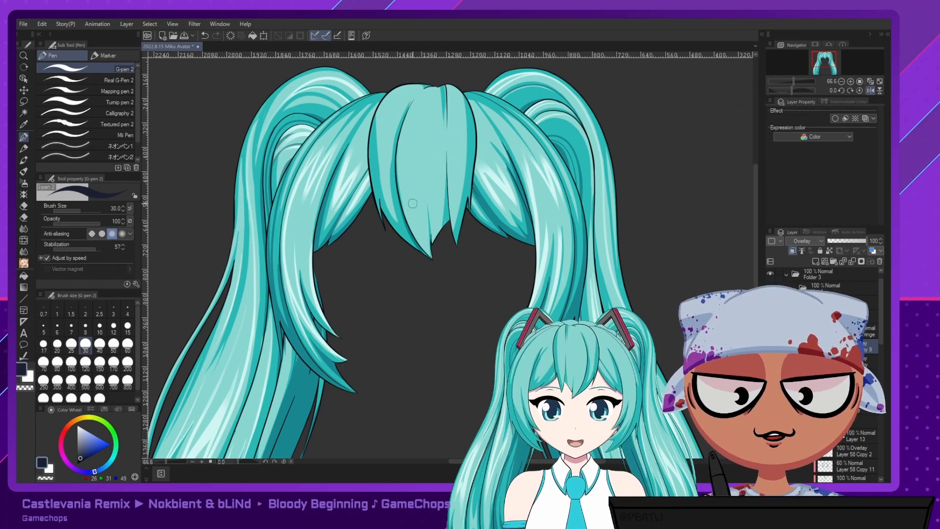
drag(385, 215, 431, 258)
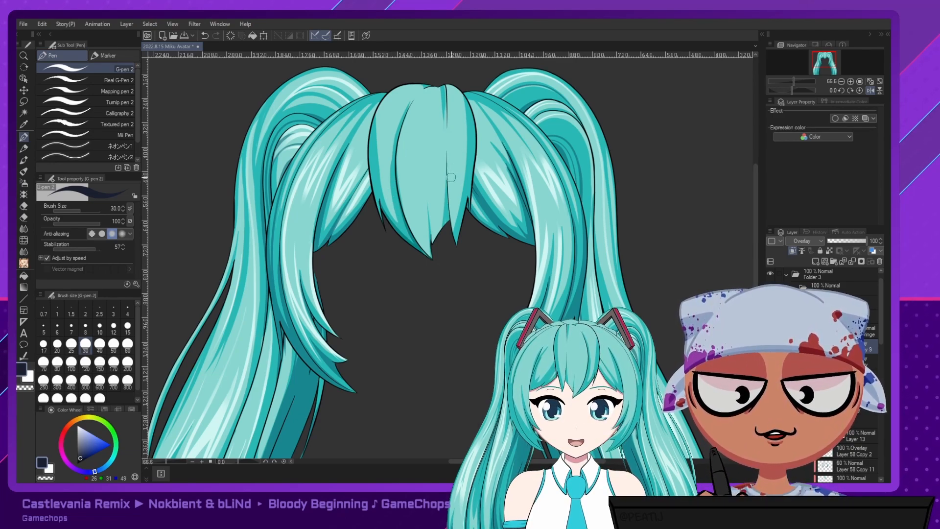
Refine the overlay shading on the bangs' right lock with the G-pen at size 30 and the Hard eraser at size 50, undoing a misplaced stroke.
drag(445, 188, 448, 221)
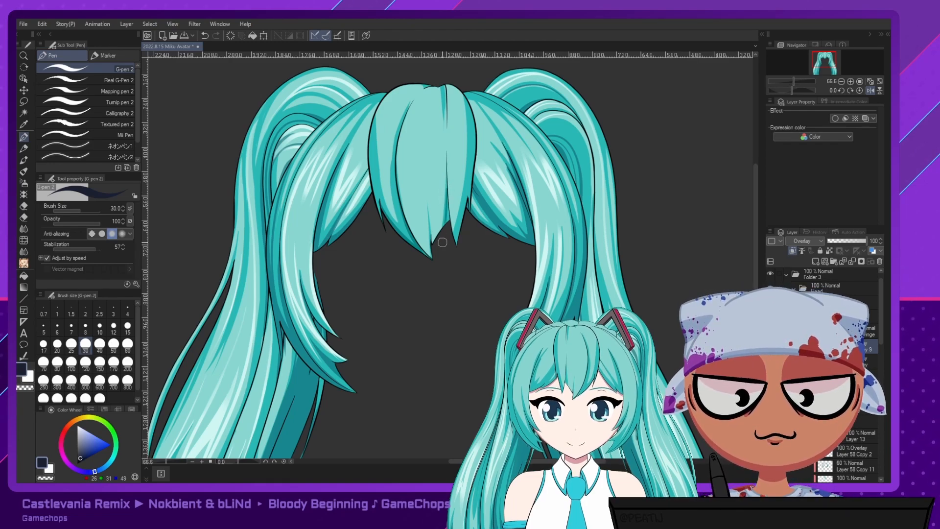
key(ctrl+z)
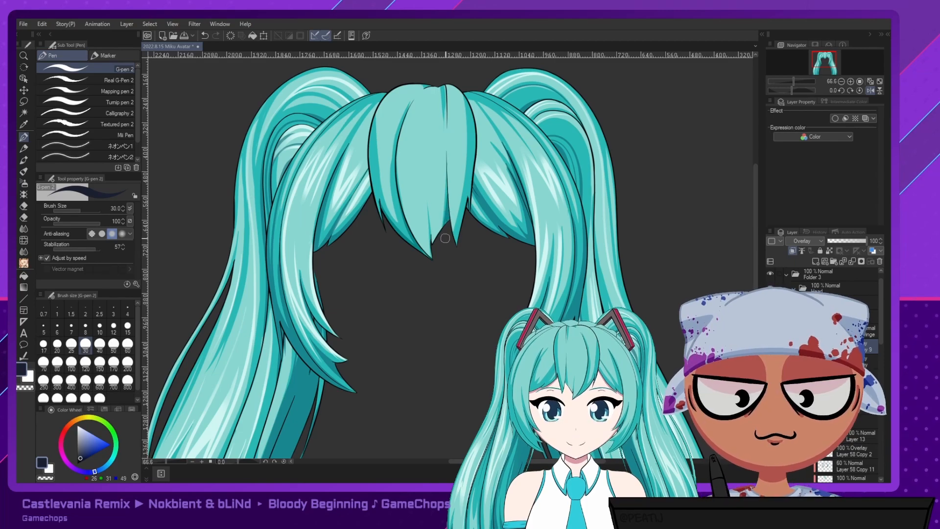
key(e)
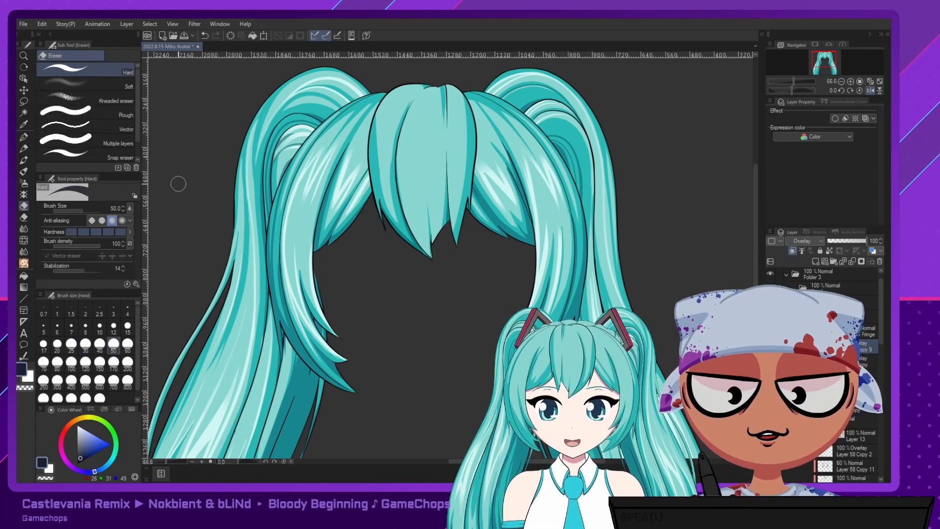
key(p)
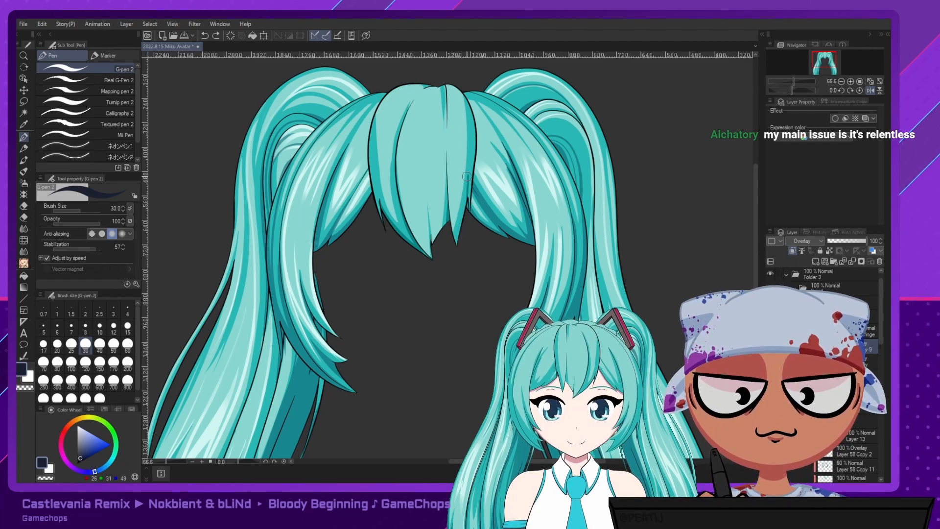
key(e)
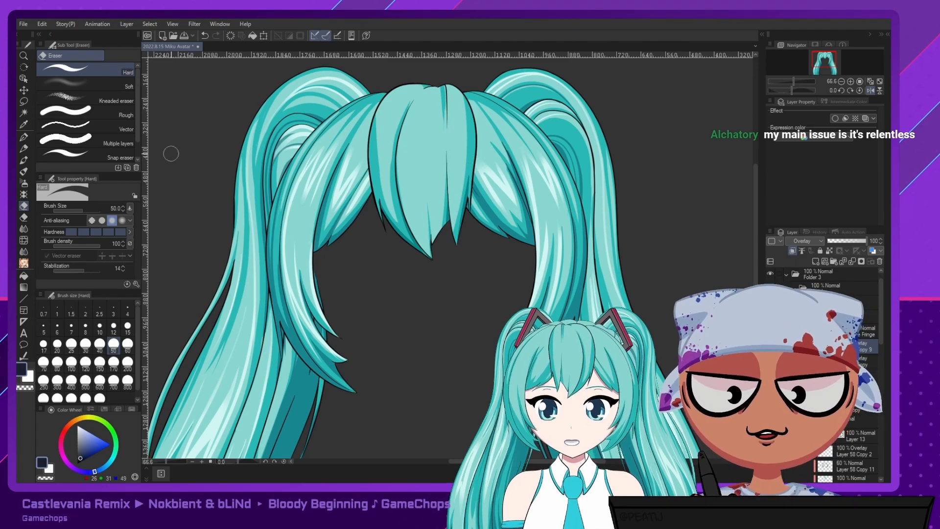
click(24, 138)
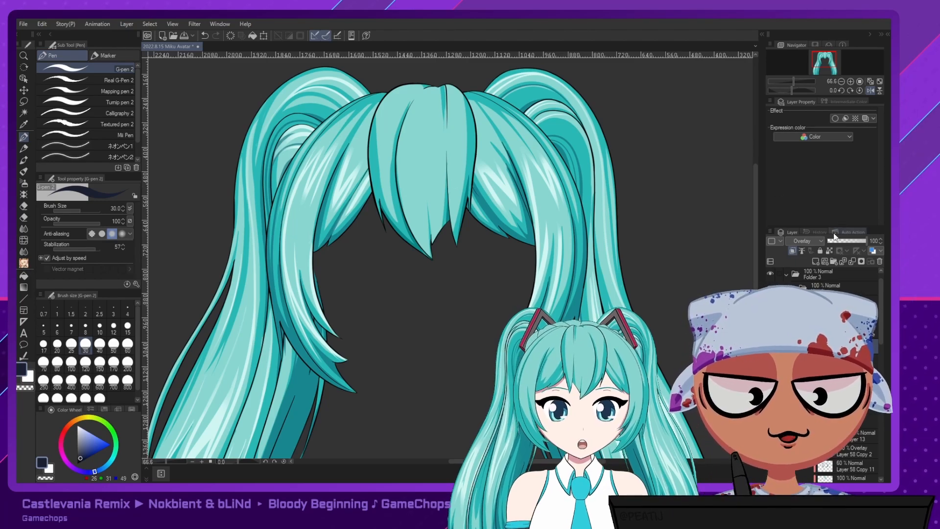
Switch the fringe shading layers to Normal blending to sample their dark colour, restore Overlay, and toggle the shading to compare.
click(820, 241)
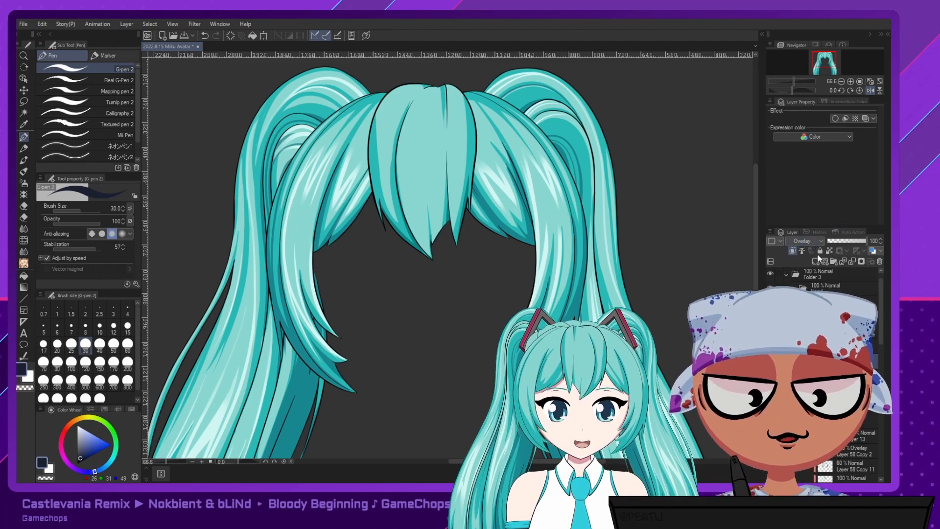
click(823, 251)
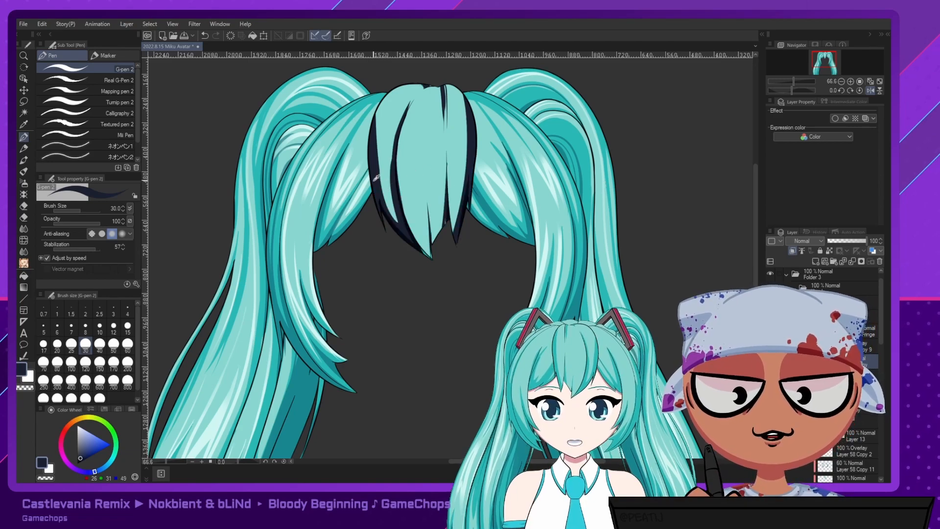
key(ctrl+z)
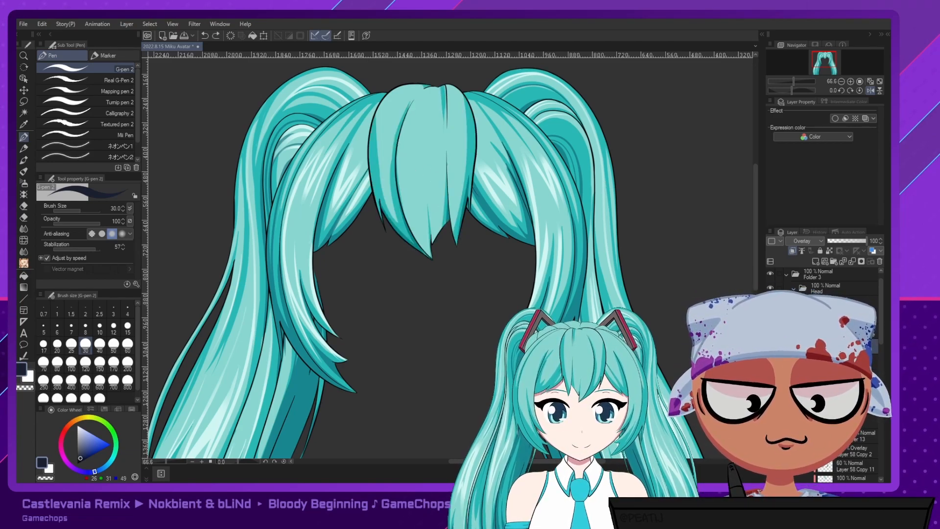
click(770, 346)
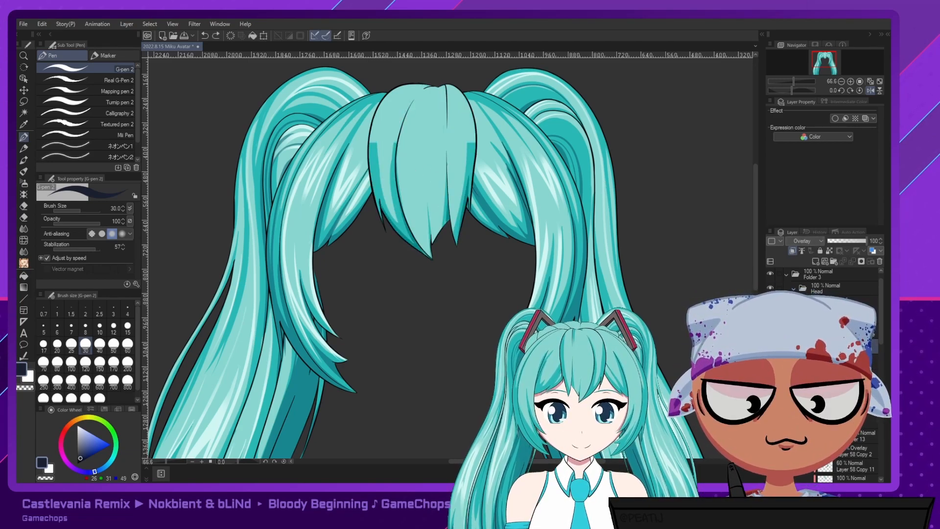
click(770, 346)
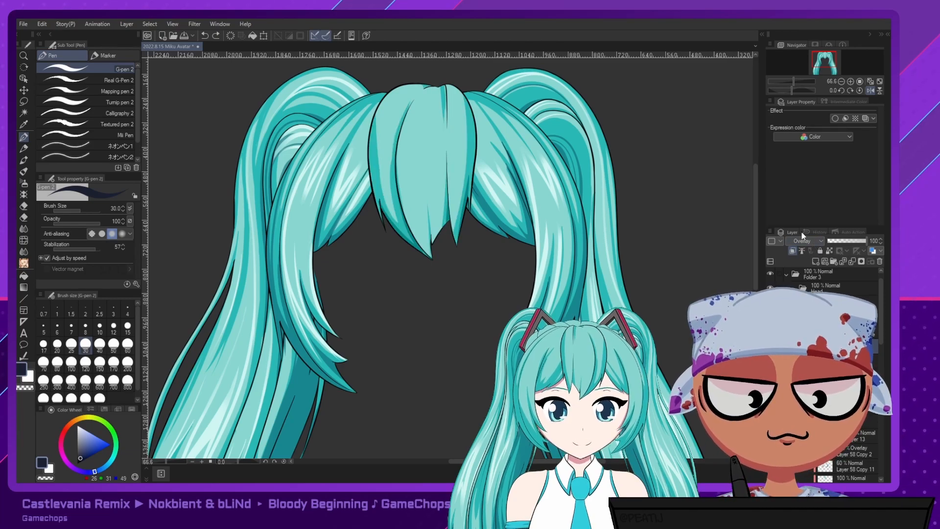
scroll(809, 243, up, 11)
scroll(812, 243, up, 1)
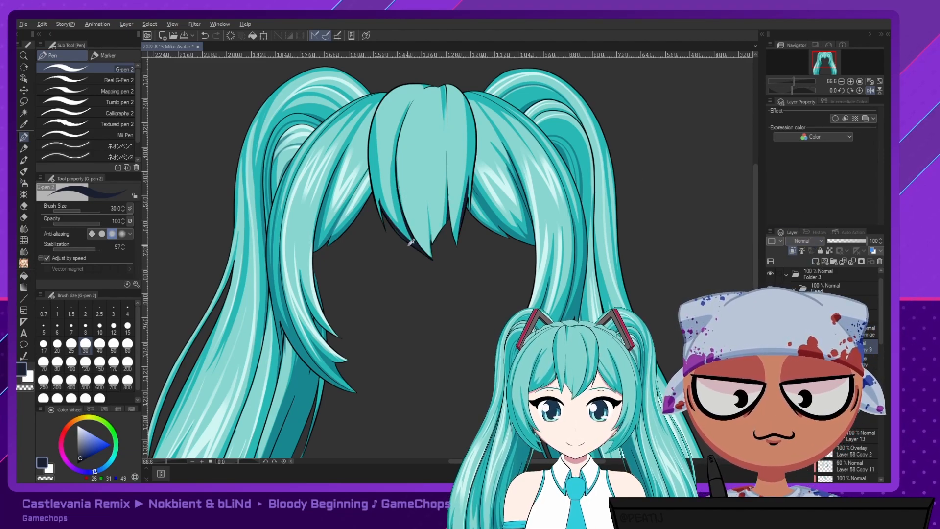
key(ctrl+z)
key(ctrl+z)
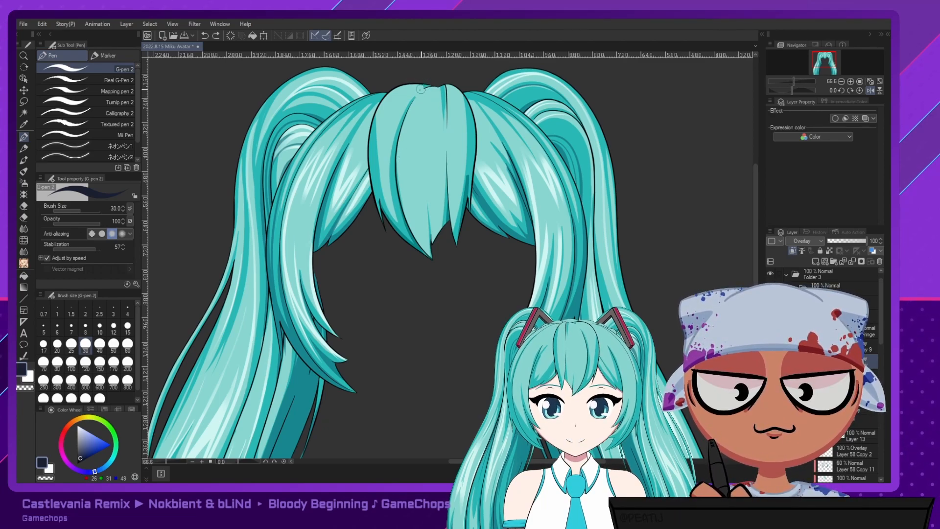
Shade thin strands along the bangs' partings and lower centre with the G-pen at size 30, trimming them with the Hard eraser at size 50.
key(e)
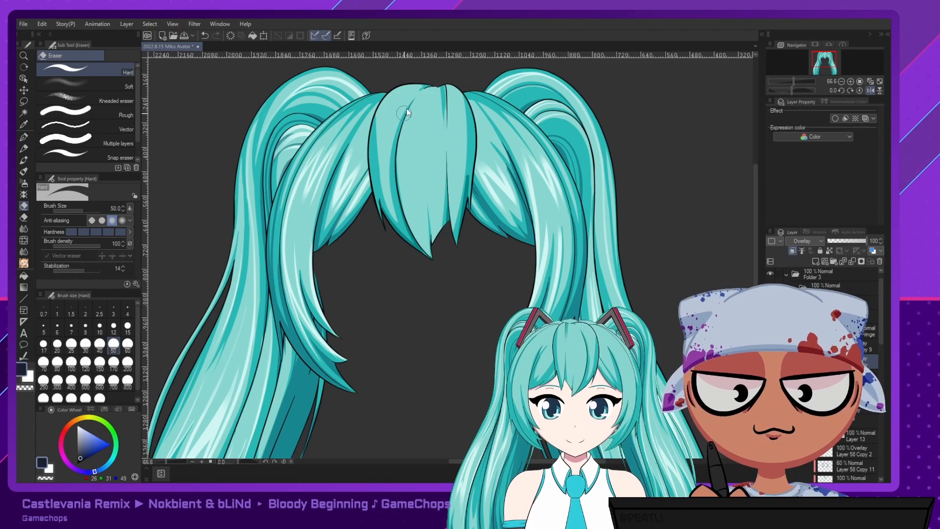
drag(411, 100, 419, 90)
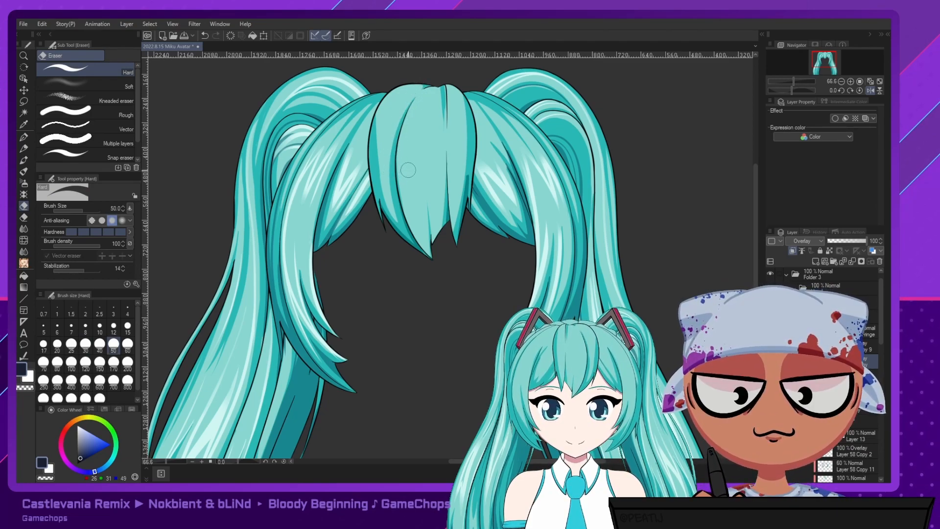
key(p)
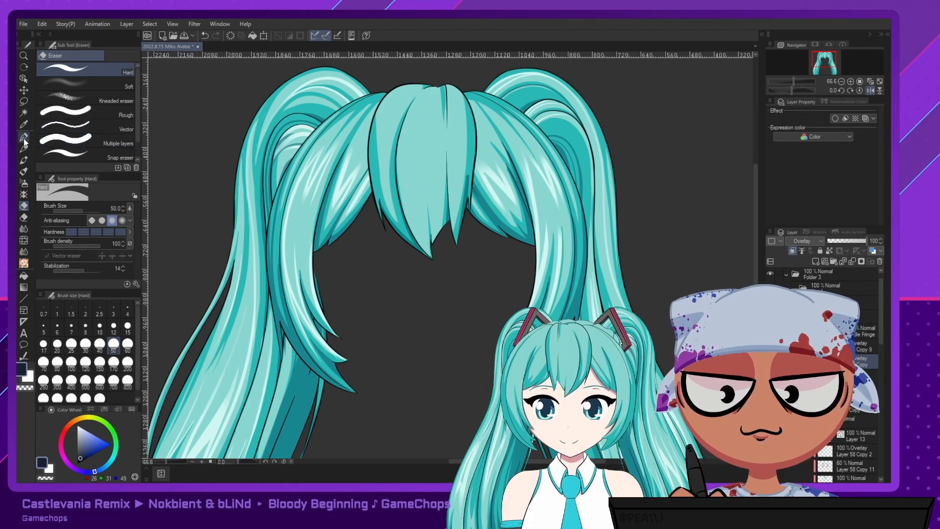
drag(444, 85, 446, 147)
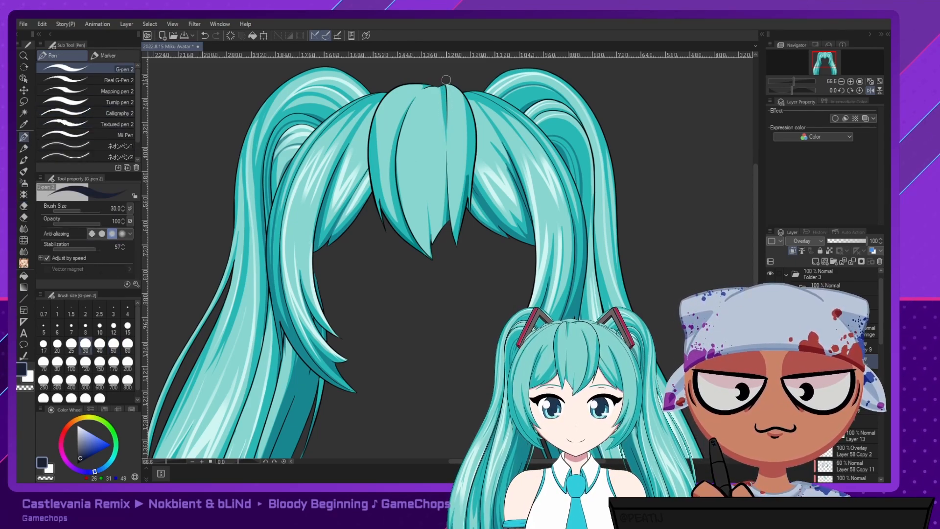
key(e)
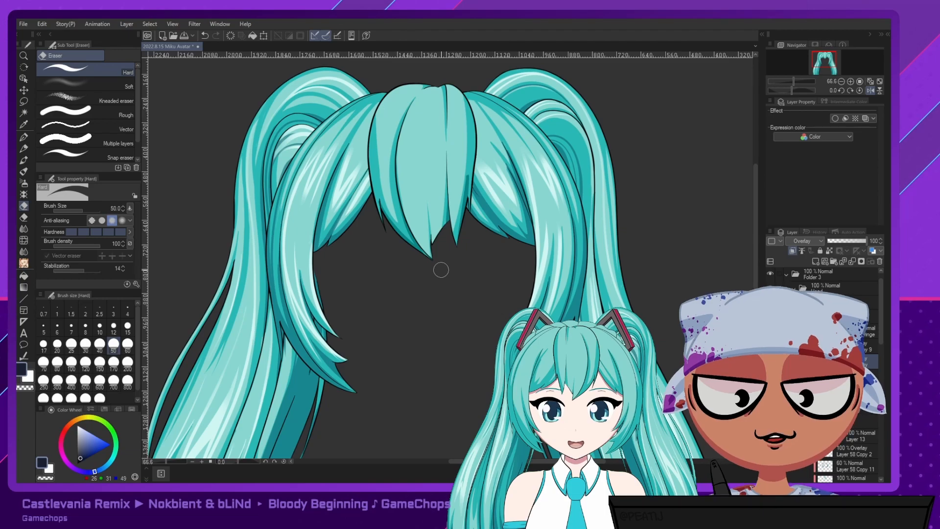
key(p)
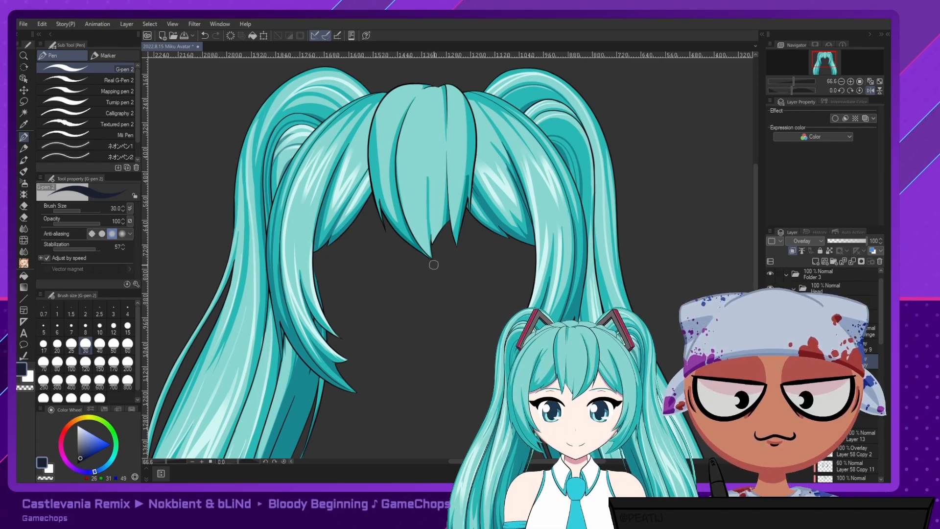
key(e)
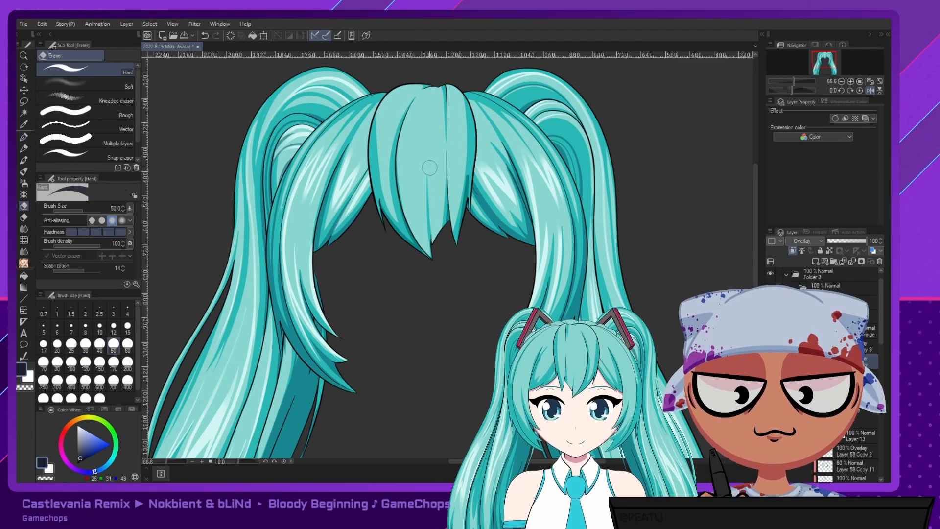
key(p)
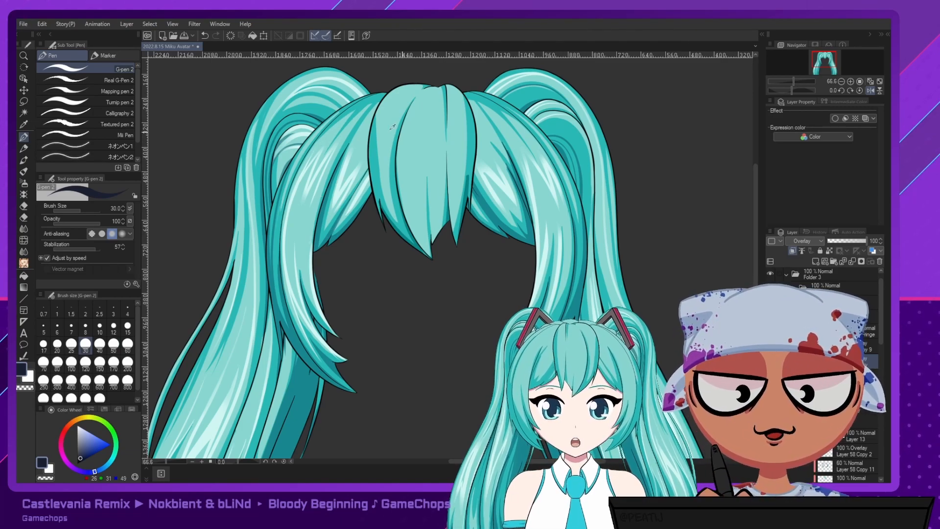
Sample the pale mint highlight colour, add a Normal layer for the fringe, and try central bang highlights with the G-pen at size 100.
alt+click(423, 158)
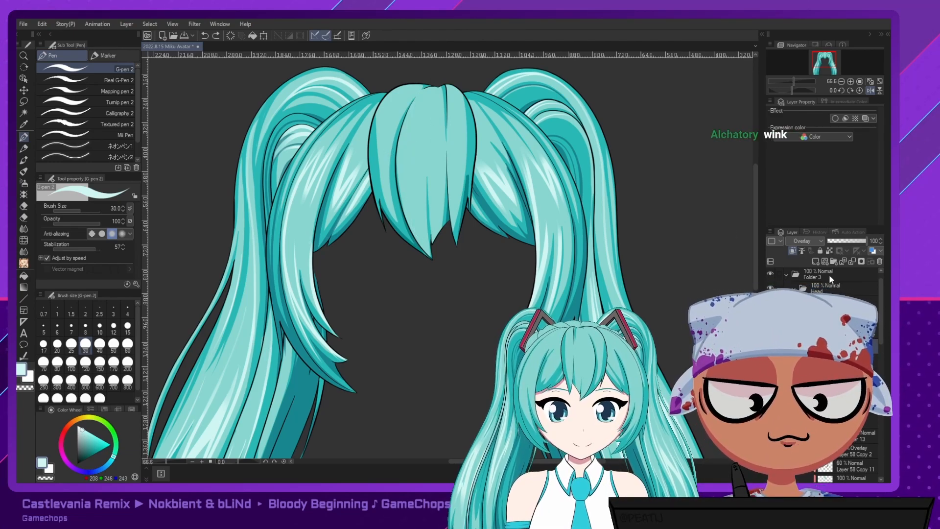
click(816, 261)
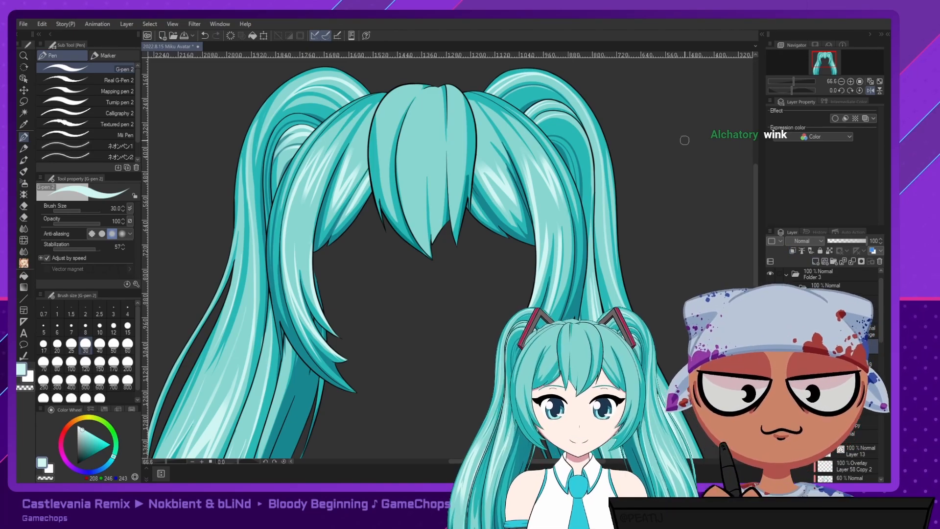
click(57, 362)
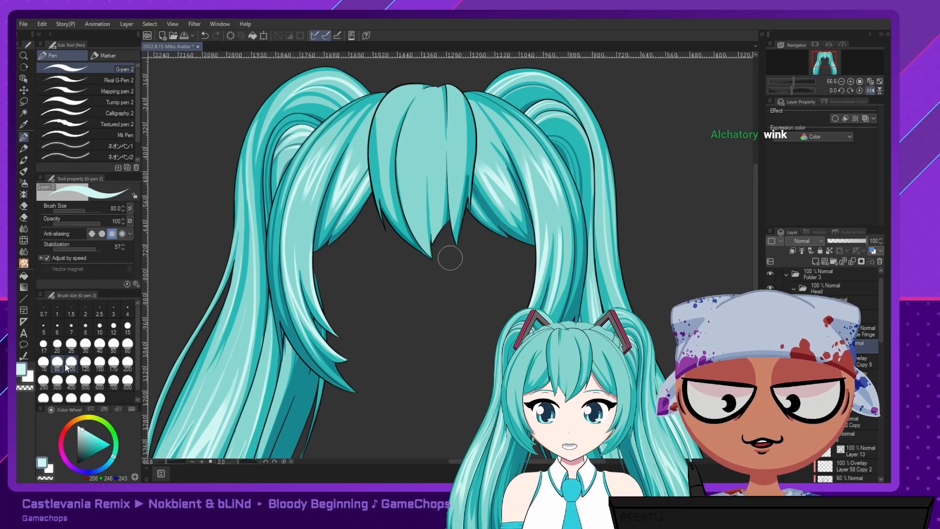
click(73, 368)
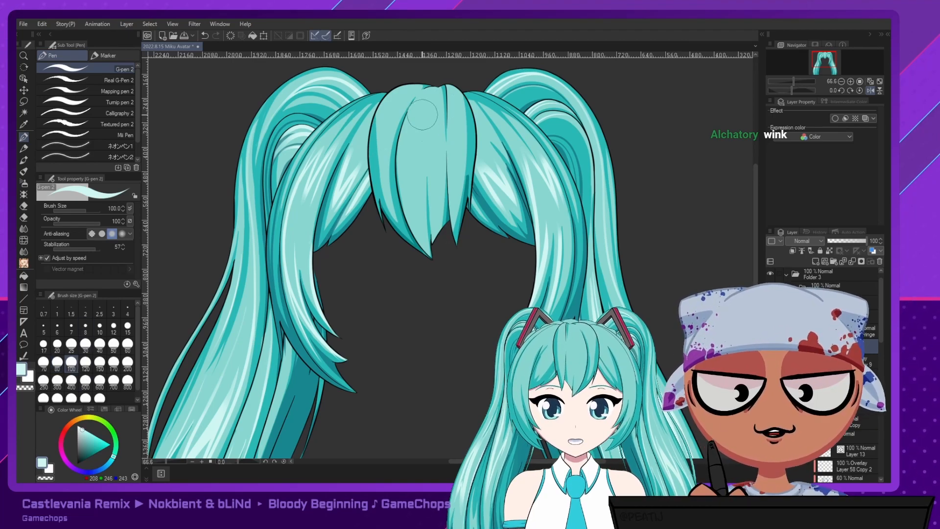
drag(426, 97, 431, 245)
key(ctrl+z)
drag(423, 105, 429, 241)
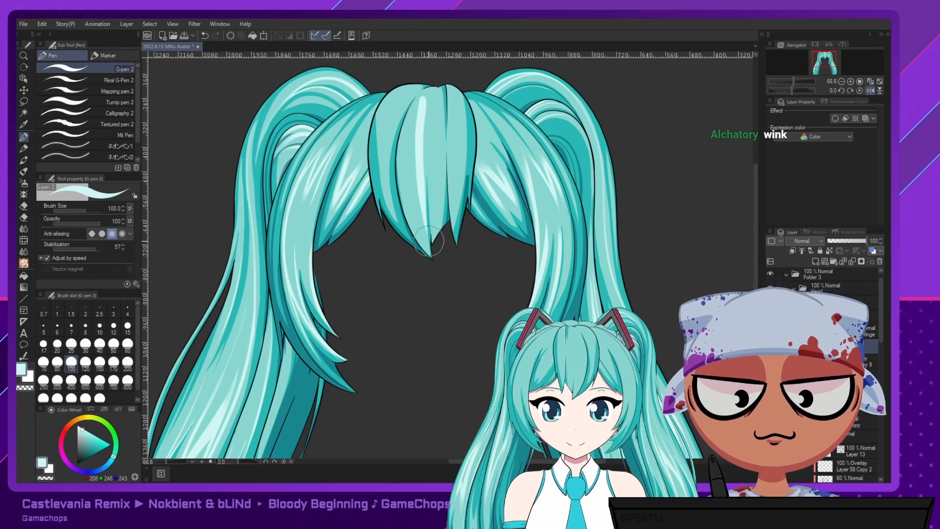
drag(423, 102, 421, 234)
key(ctrl+z)
drag(421, 101, 422, 234)
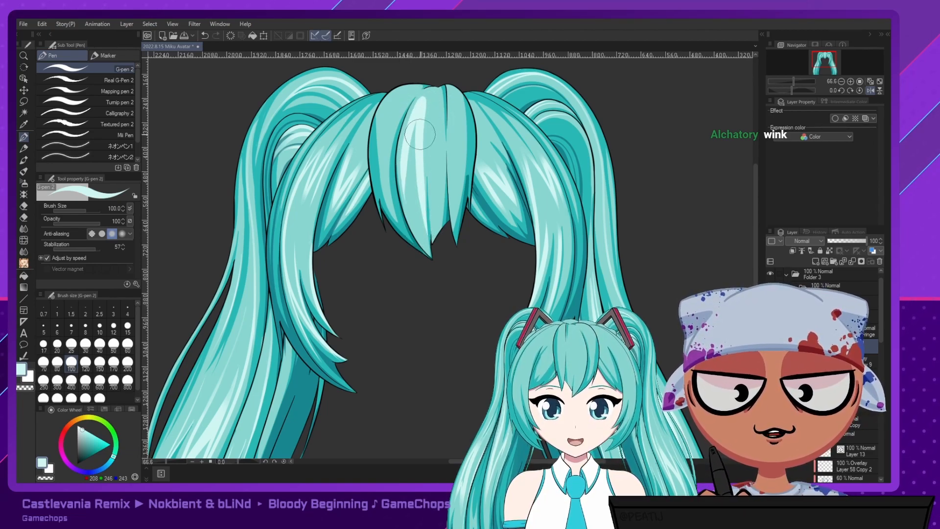
Paint a long pale highlight down the middle of the central bang with the G-pen at size 80, undoing strokes that miss the shape.
click(56, 368)
key(ctrl+z)
mouse_move(421, 90)
mouse_down()
mouse_move(405, 160)
mouse_move(416, 224)
mouse_up()
key(ctrl+z)
mouse_move(422, 95)
mouse_down()
mouse_move(403, 166)
mouse_move(420, 235)
mouse_up()
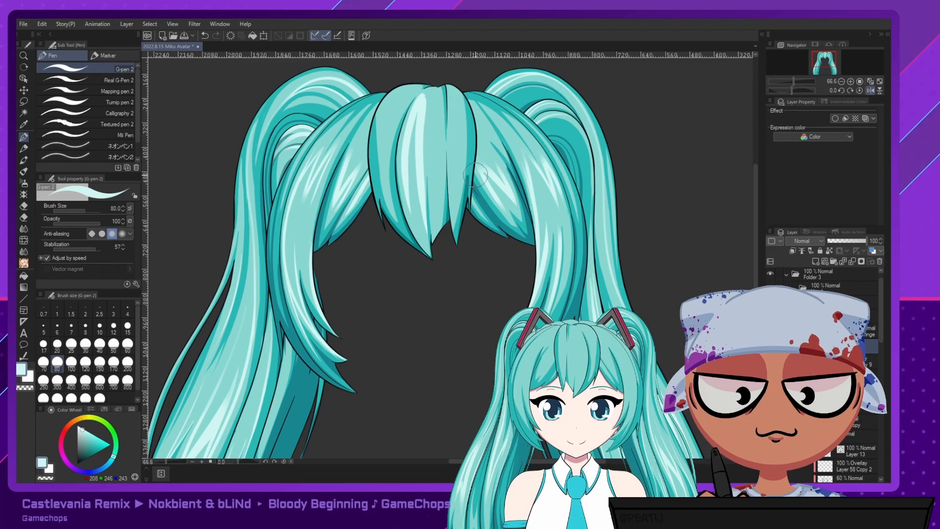
key(ctrl+z)
drag(423, 96, 426, 239)
key(ctrl+z)
key(ctrl+z)
drag(423, 94, 425, 236)
key(ctrl+z)
drag(426, 92, 426, 241)
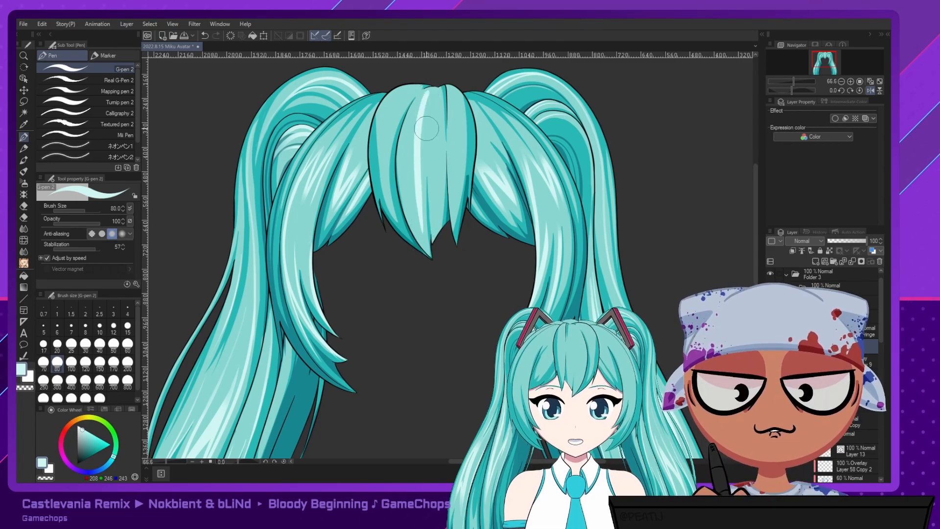
Add a second curved highlight from the crown down the central bang's left side, redoing the first try.
mouse_move(426, 92)
mouse_down()
mouse_move(406, 175)
mouse_move(414, 194)
mouse_up()
key(ctrl+z)
mouse_move(427, 92)
mouse_down()
mouse_move(410, 132)
mouse_move(421, 207)
mouse_up()
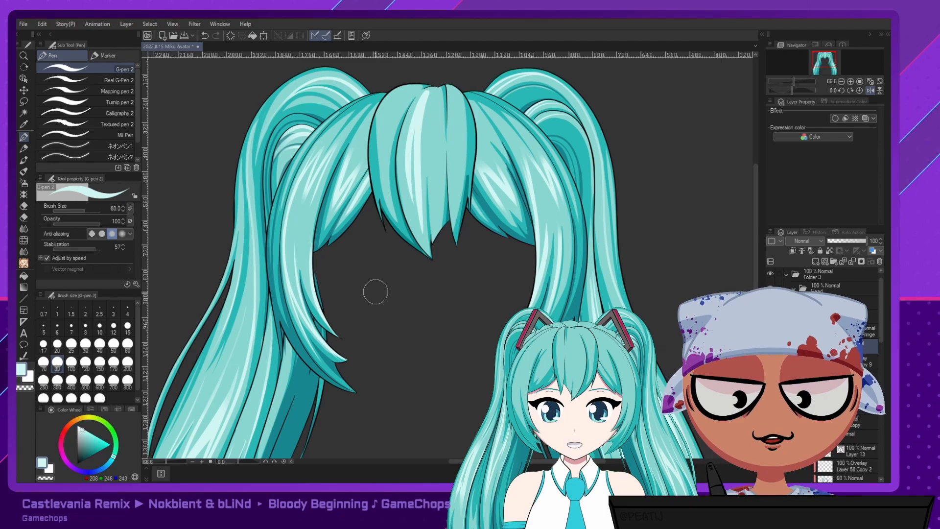
Try highlight strokes from the crown down the left bang lock with the G-pen at size 80 and undo them.
drag(421, 85, 391, 206)
key(ctrl+z)
mouse_move(421, 84)
mouse_down()
mouse_move(404, 98)
mouse_move(385, 186)
mouse_up()
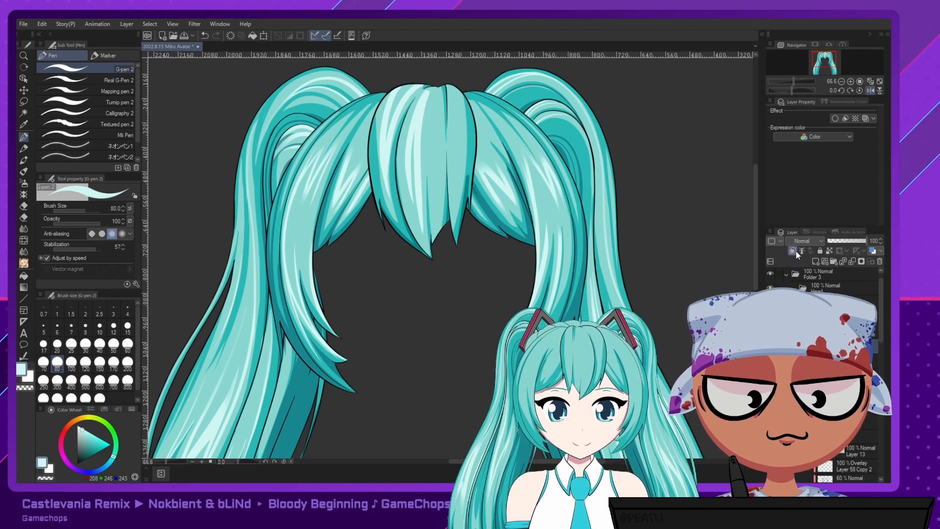
key(ctrl+z)
key(ctrl+z)
key(ctrl+z)
Paint thin pale highlights from the crown down the left bang lock with the G-pen at size 30, undoing unsuitable strokes.
click(85, 346)
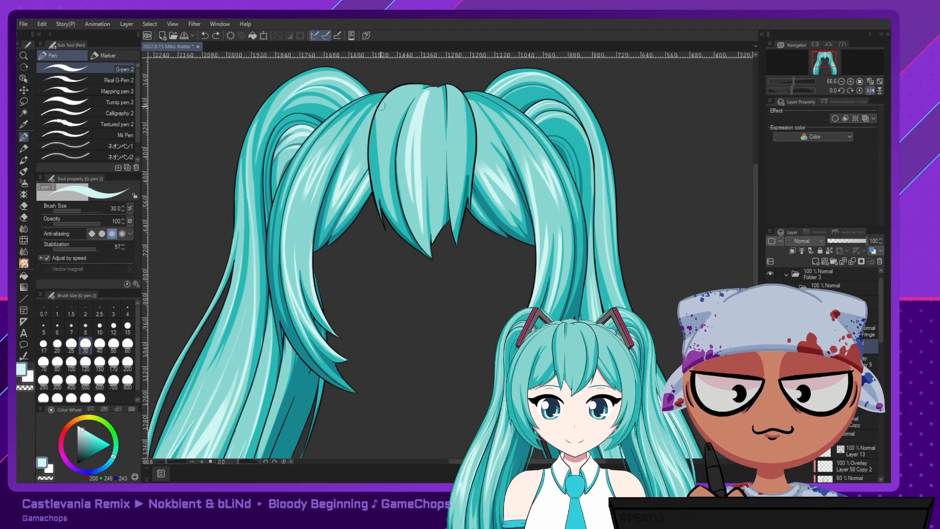
mouse_move(419, 84)
mouse_down()
mouse_move(392, 123)
mouse_move(384, 165)
mouse_move(396, 94)
mouse_move(387, 175)
mouse_up()
key(ctrl+z)
drag(402, 85, 382, 175)
drag(403, 85, 385, 153)
key(ctrl+z)
key(ctrl+z)
mouse_move(411, 81)
mouse_down()
mouse_move(388, 115)
mouse_move(387, 179)
mouse_up()
drag(404, 80, 387, 181)
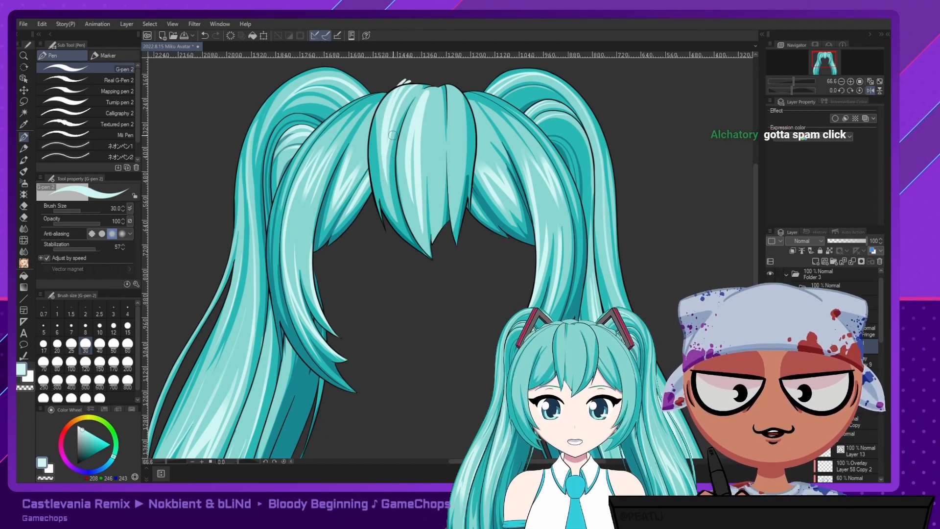
Trim the left lock's highlights with the Hard eraser at size 50 and clip the highlight layer to the layer below.
key(e)
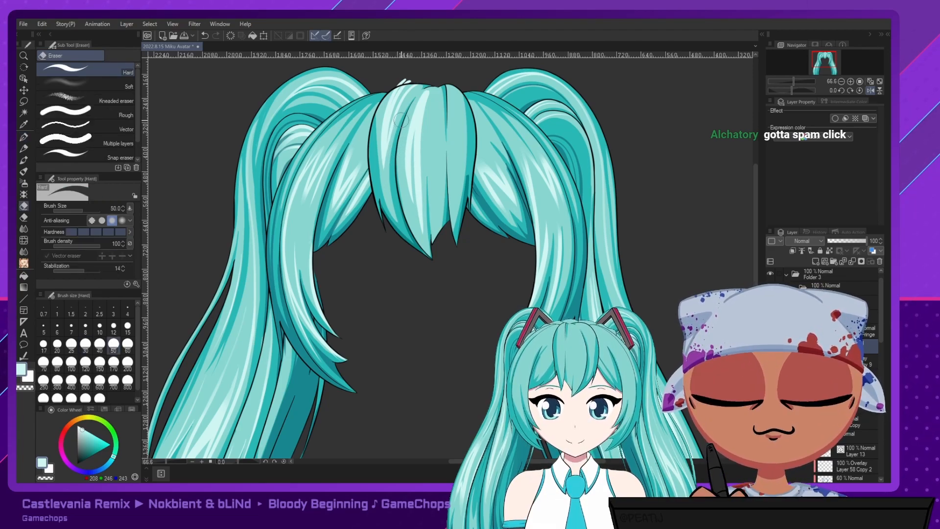
click(793, 251)
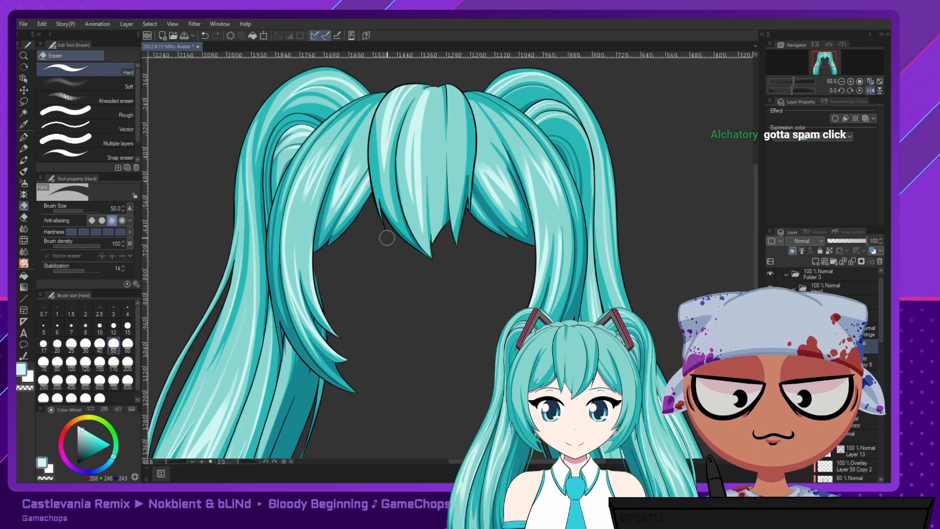
Paint a thin pale highlight from the crown down the middle of the central bang with the G-pen at size 30, redoing unsuitable strokes.
click(24, 136)
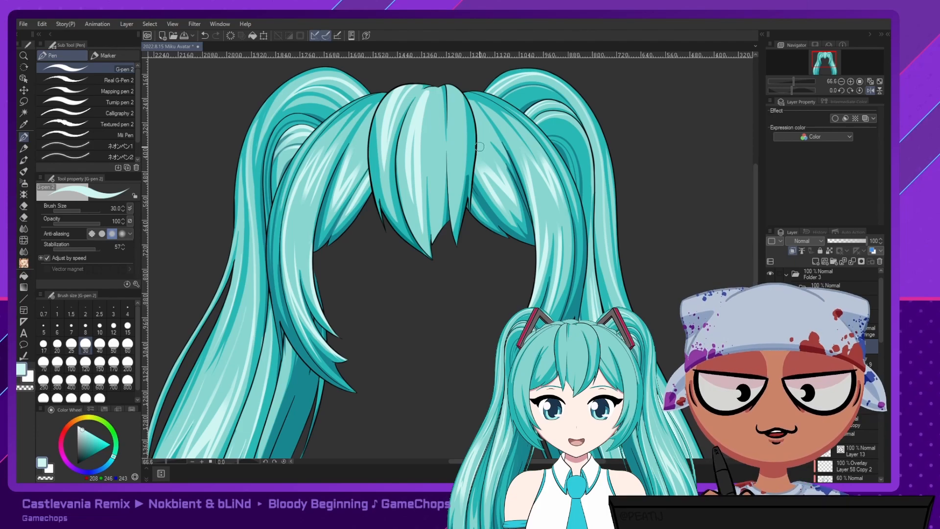
drag(432, 92, 431, 223)
key(ctrl+z)
drag(434, 93, 435, 230)
key(ctrl+z)
drag(439, 93, 433, 231)
key(ctrl+z)
drag(438, 90, 436, 231)
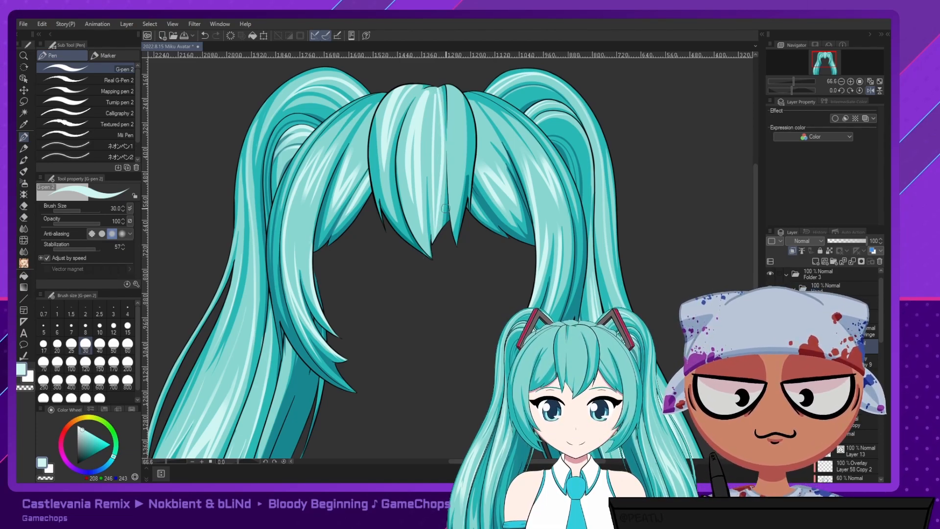
key(ctrl+z)
key(ctrl+y)
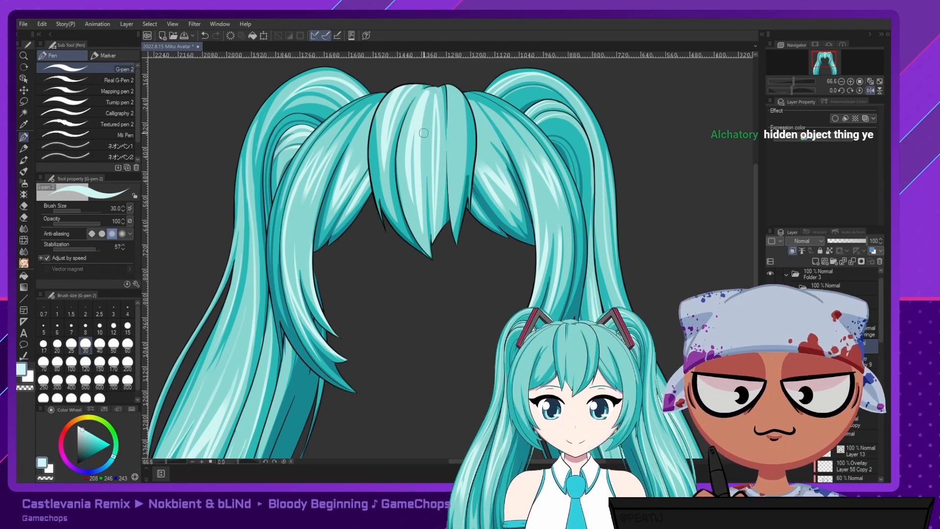
Add a fine highlight running upward toward the crown beside the central bang's middle highlight, undoing and redrawing it until it fits.
drag(419, 179, 427, 114)
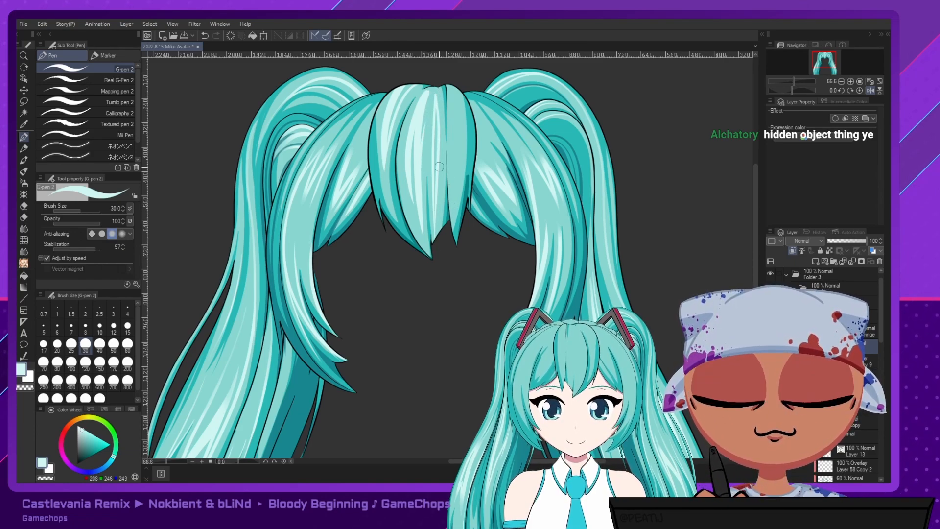
key(ctrl+z)
mouse_move(420, 177)
mouse_down()
mouse_move(429, 109)
mouse_move(425, 188)
mouse_up()
key(ctrl+z)
key(ctrl+z)
mouse_move(426, 115)
mouse_down()
mouse_move(424, 187)
mouse_move(425, 120)
mouse_up()
drag(421, 206, 427, 106)
key(ctrl+z)
drag(421, 201, 429, 104)
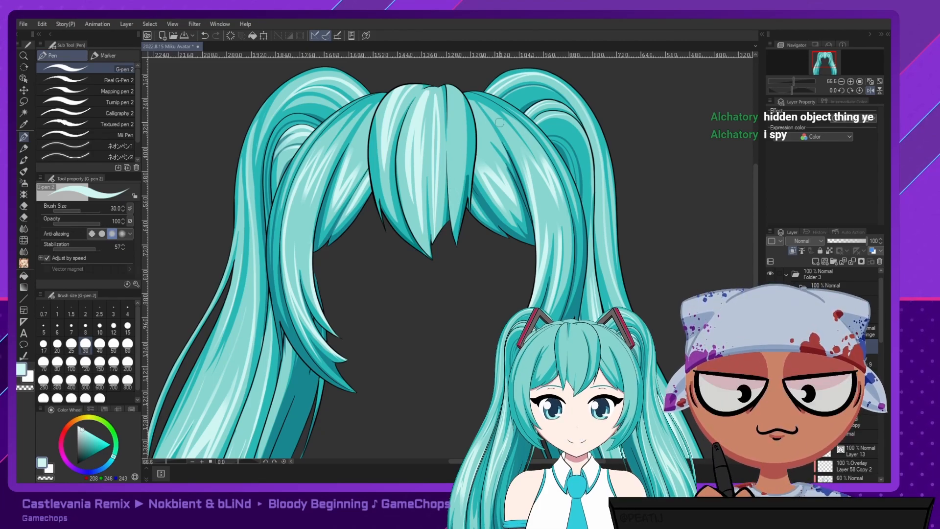
Trim the central bang's new highlights with the Hard eraser at size 50, undoing unwanted changes.
key(e)
key(ctrl+z)
key(ctrl+z)
ctrl+click(404, 80)
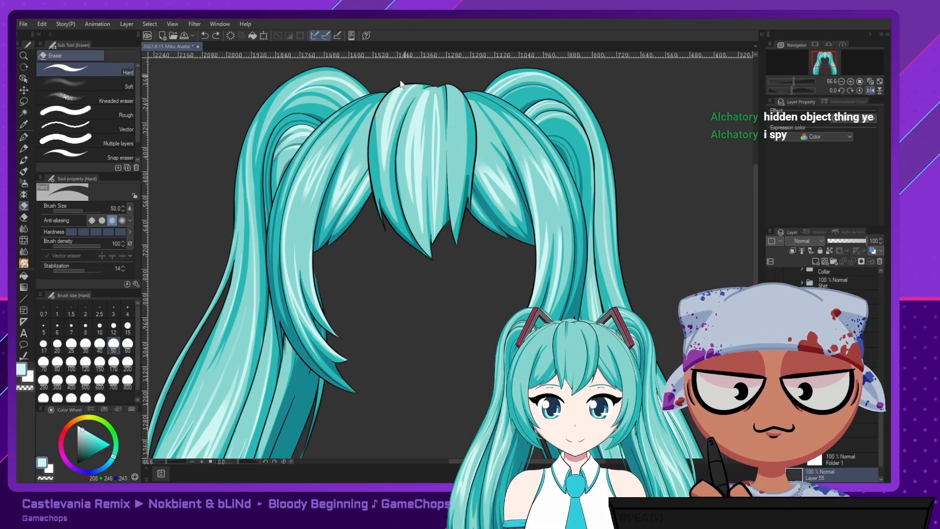
key(ctrl+z)
key(ctrl+z)
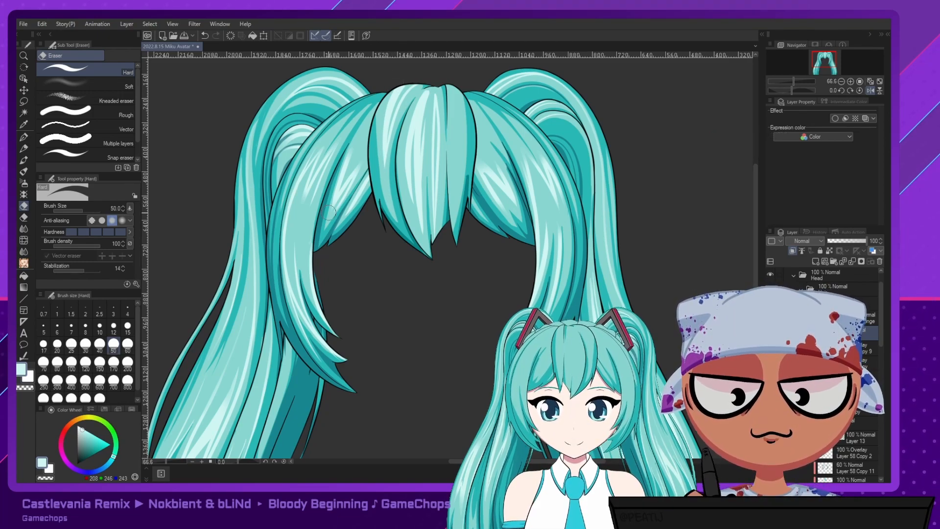
click(23, 139)
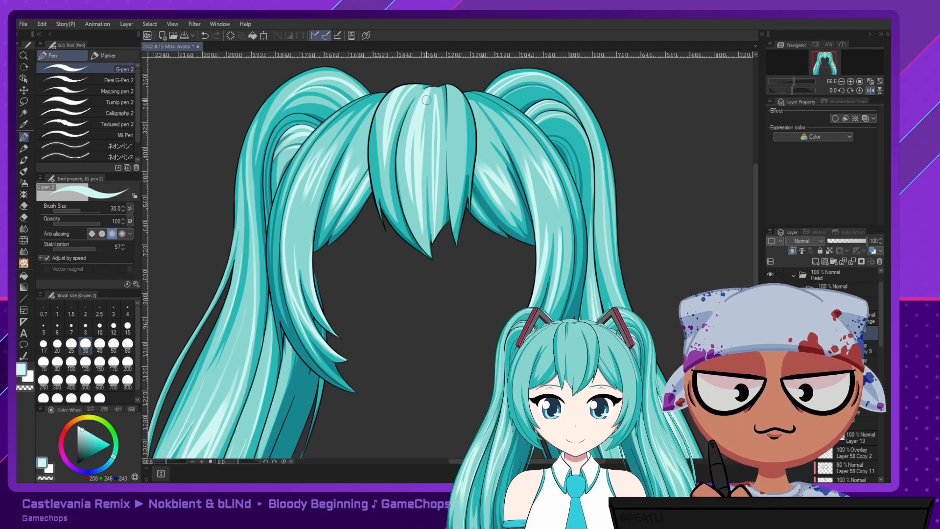
key(e)
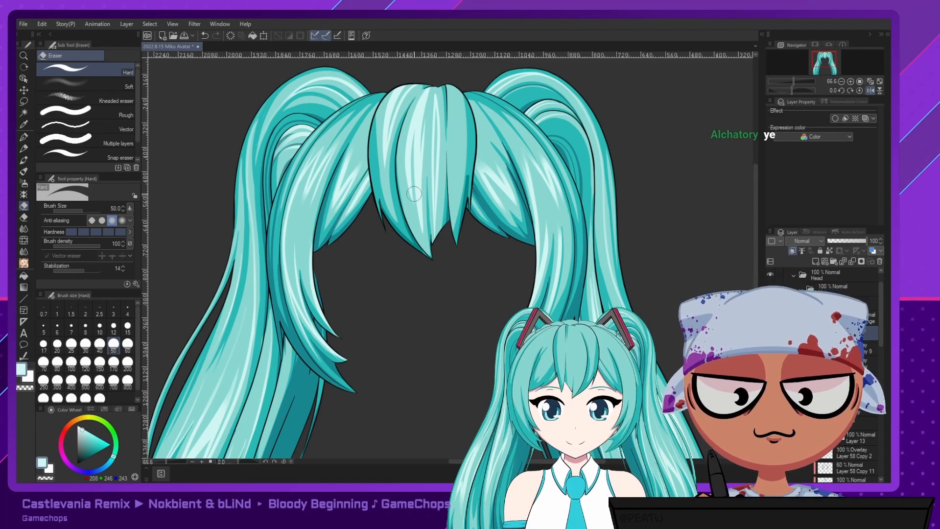
Paint a highlight from the crown down the narrow right bang lock with the G-pen at size 30, redoing unsuitable strokes.
click(24, 138)
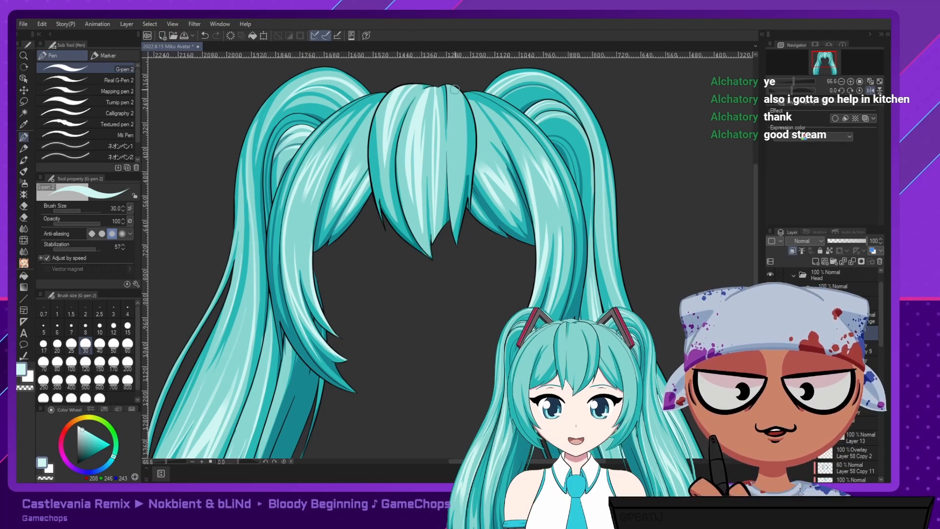
drag(451, 90, 452, 171)
key(ctrl+z)
drag(450, 84, 457, 169)
key(ctrl+z)
drag(449, 83, 458, 161)
key(ctrl+z)
drag(453, 85, 459, 164)
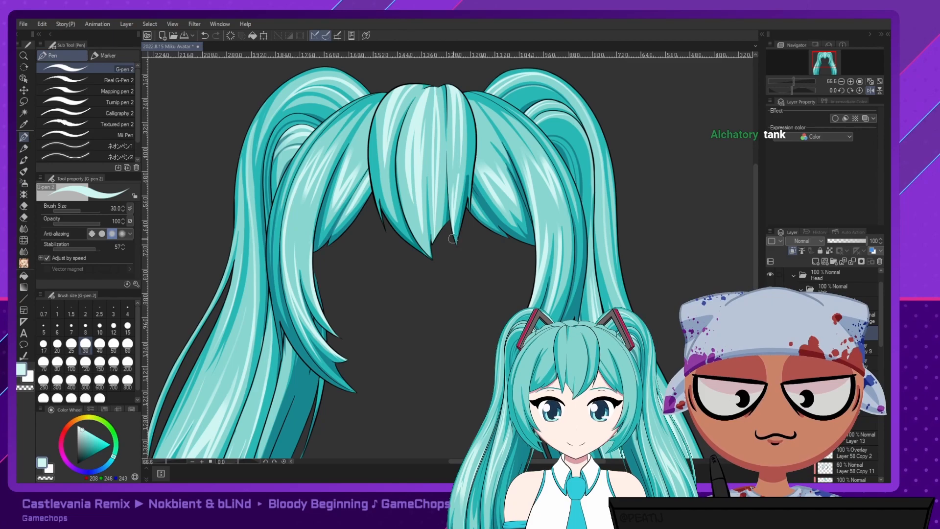
Add a highlight along the lower part of the narrow right bang lock down to its tip, redoing the first tries.
key(ctrl+z)
drag(459, 181, 452, 239)
key(ctrl+z)
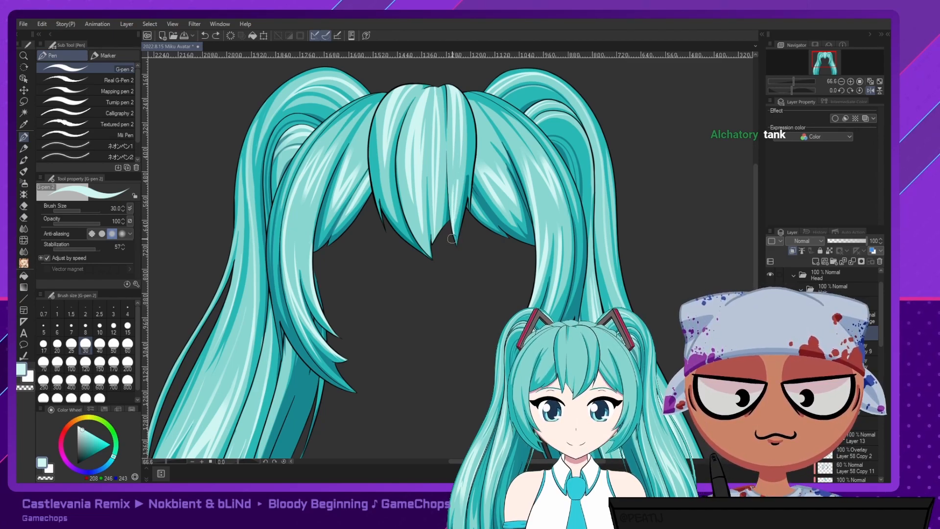
key(ctrl+z)
drag(459, 176, 453, 240)
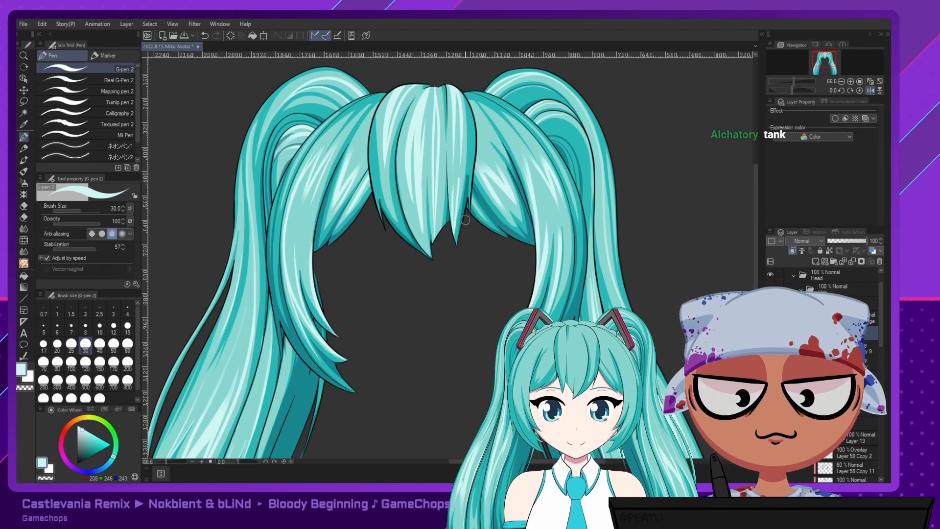
Refine the right bang lock's highlights with the G-pen at size 30 and fade them with the Soft eraser at size 80.
key(e)
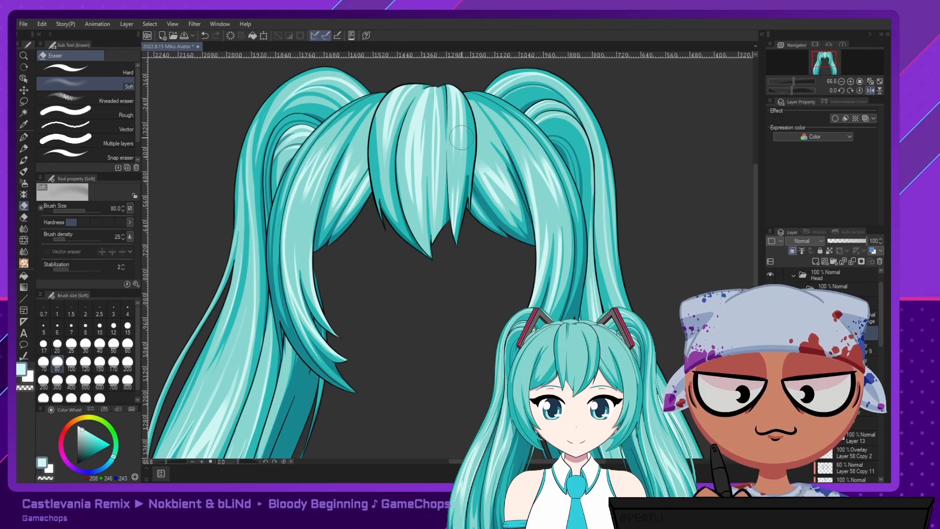
key(p)
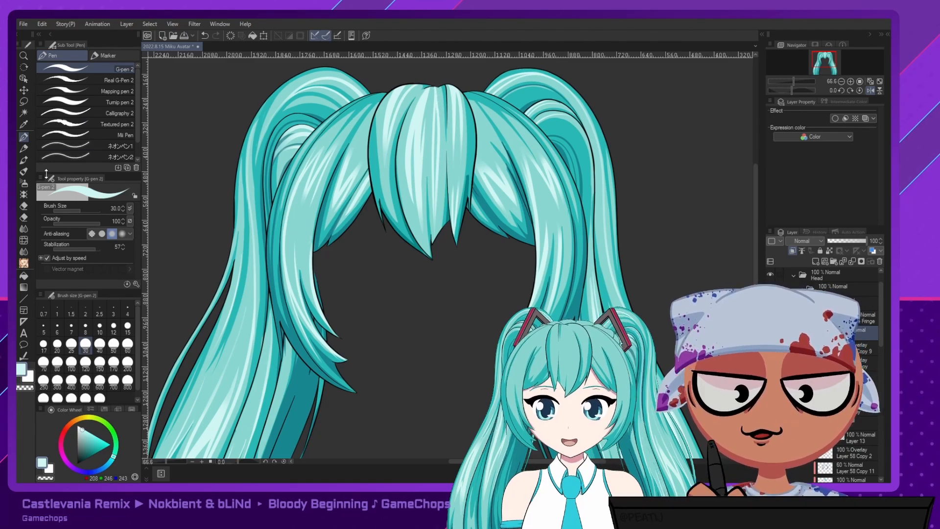
key(e)
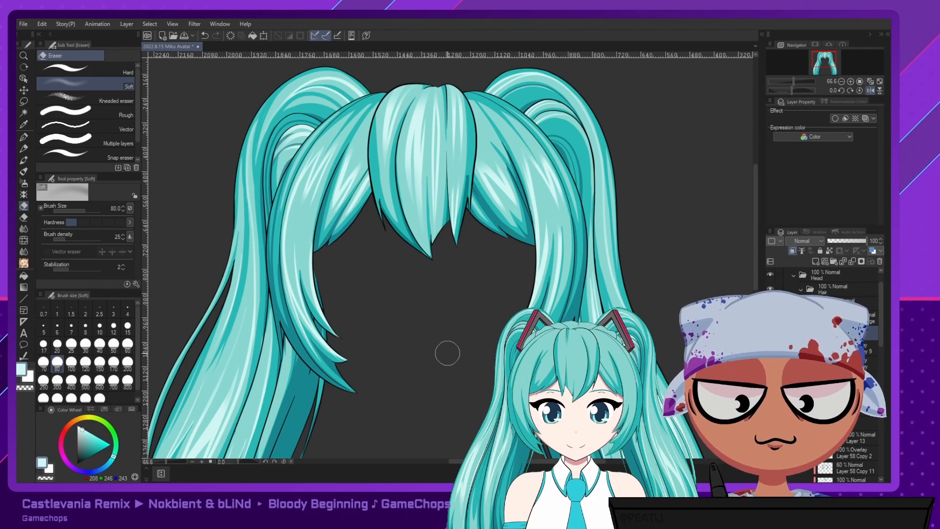
Select the bangs' Overlay shading layer, checking it by toggling visibility, and set up the Hard eraser at size 50.
click(852, 363)
click(770, 363)
click(770, 362)
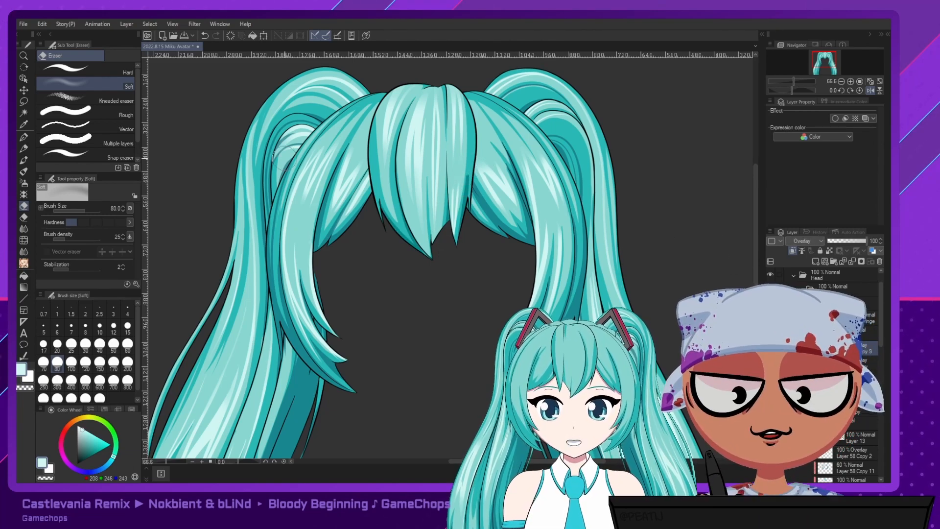
click(127, 66)
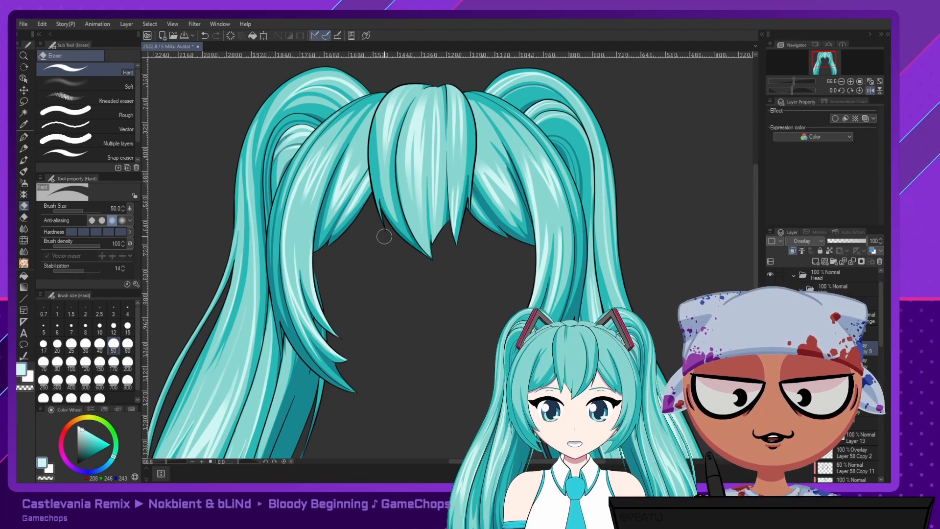
Try a pale stroke up the left bang lock on the Overlay layer with the G-pen at size 30.
key(p)
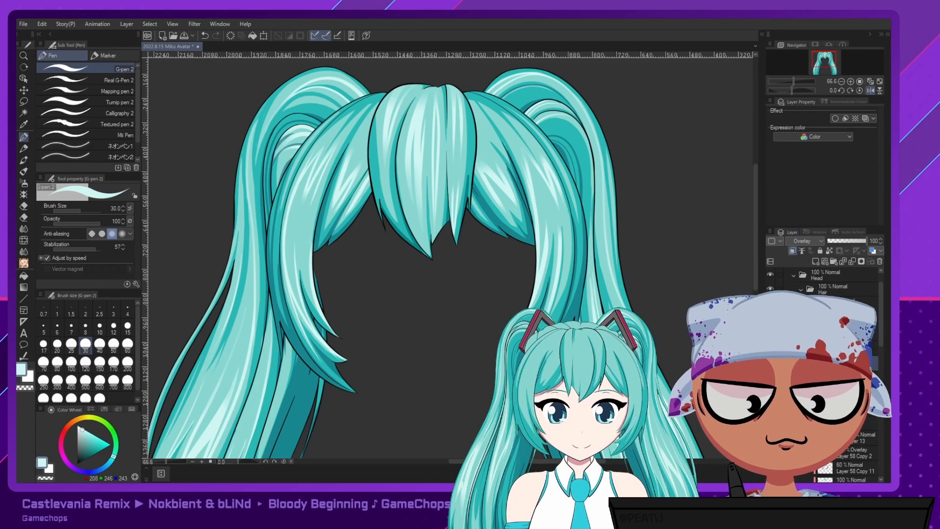
drag(391, 213, 376, 138)
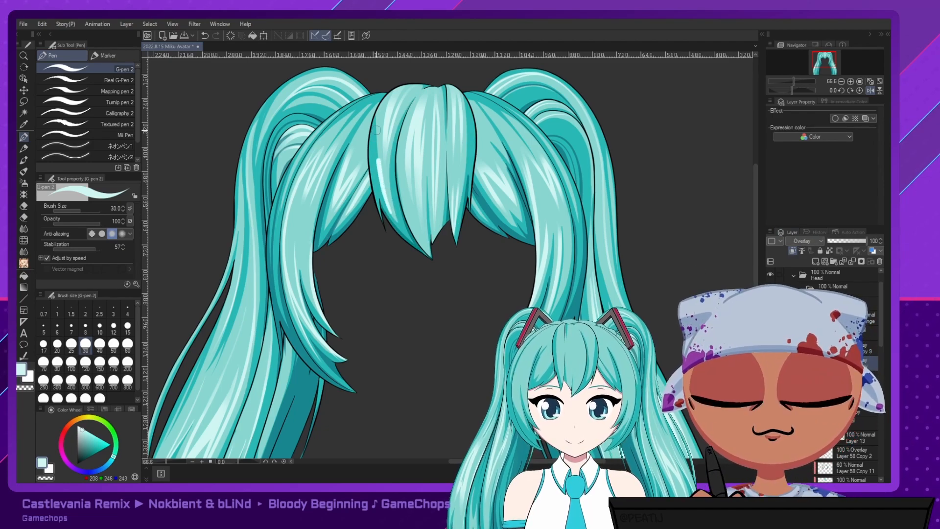
key(e)
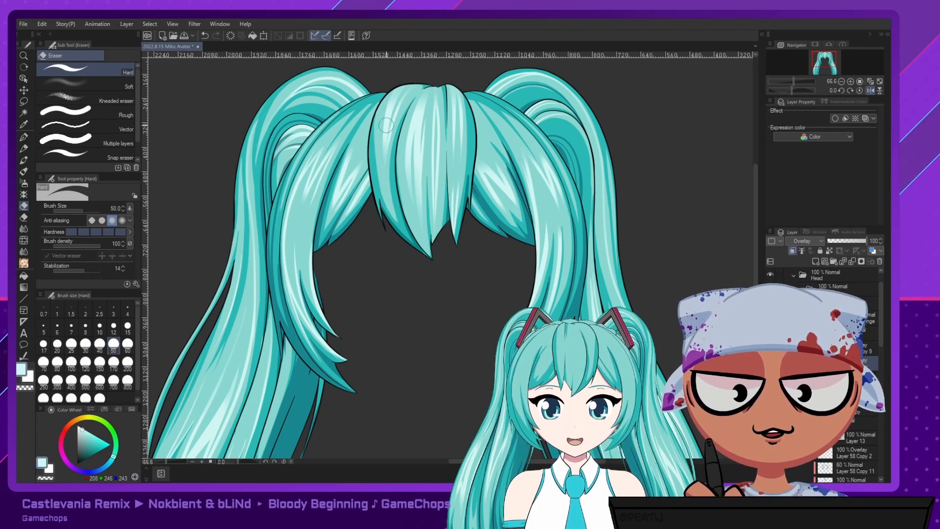
Shade the left bang lock's lower edge on the Overlay layer with a sampled dark navy and the G-pen at size 20, redoing unsuitable strokes.
key(p)
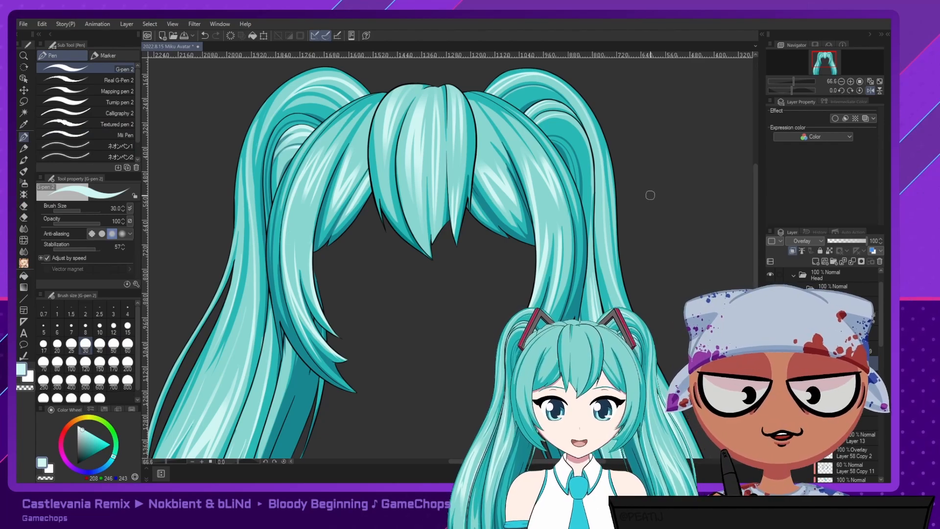
click(796, 242)
alt+click(398, 213)
key(ctrl+z)
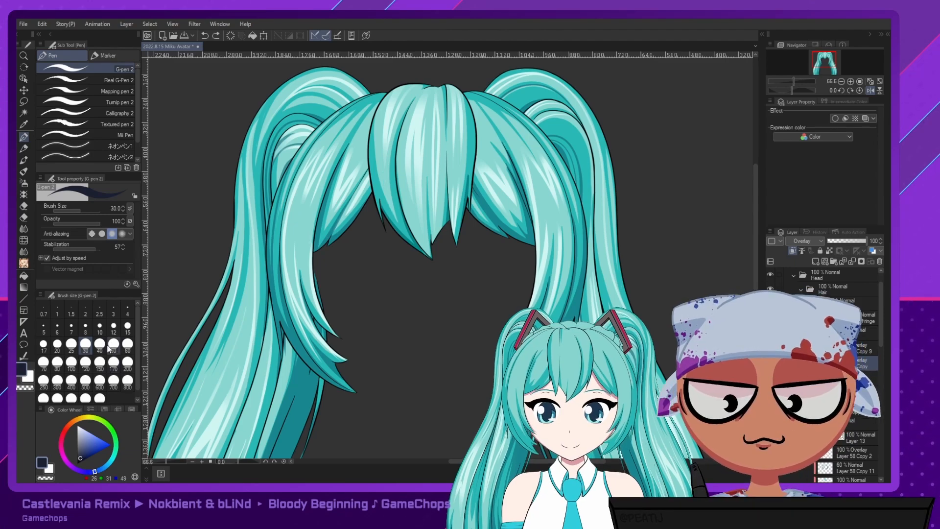
click(58, 344)
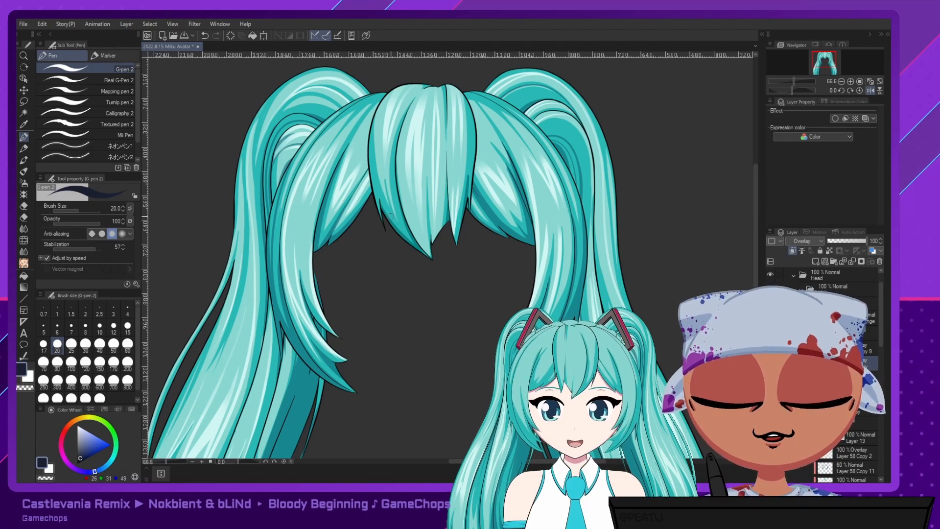
key(ctrl+z)
drag(384, 180, 402, 228)
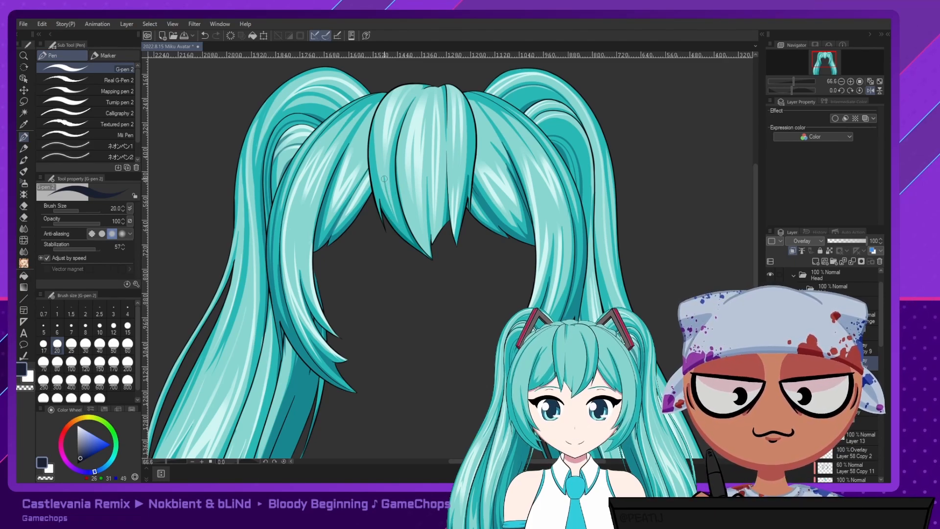
key(ctrl+z)
drag(384, 176, 394, 213)
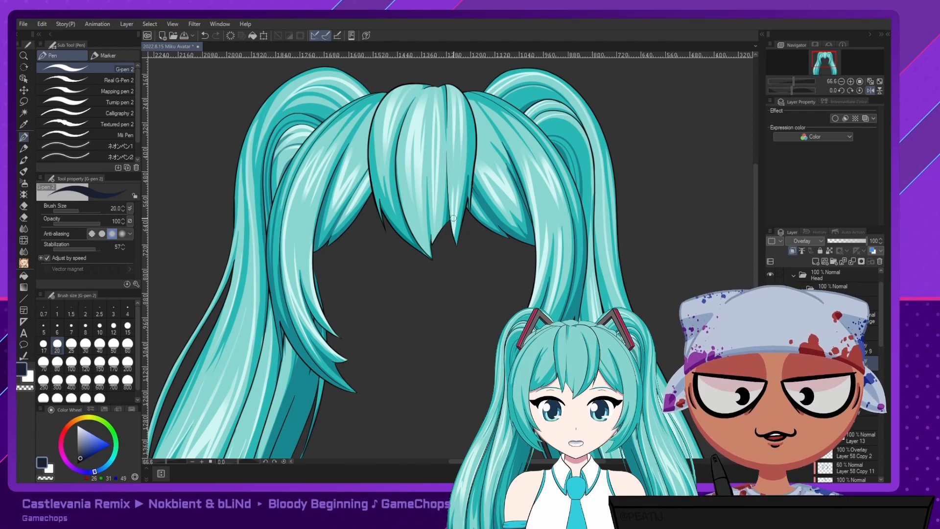
Try dark shading strokes along the left bang lock toward its tip on the other Overlay layer and undo them.
key(e)
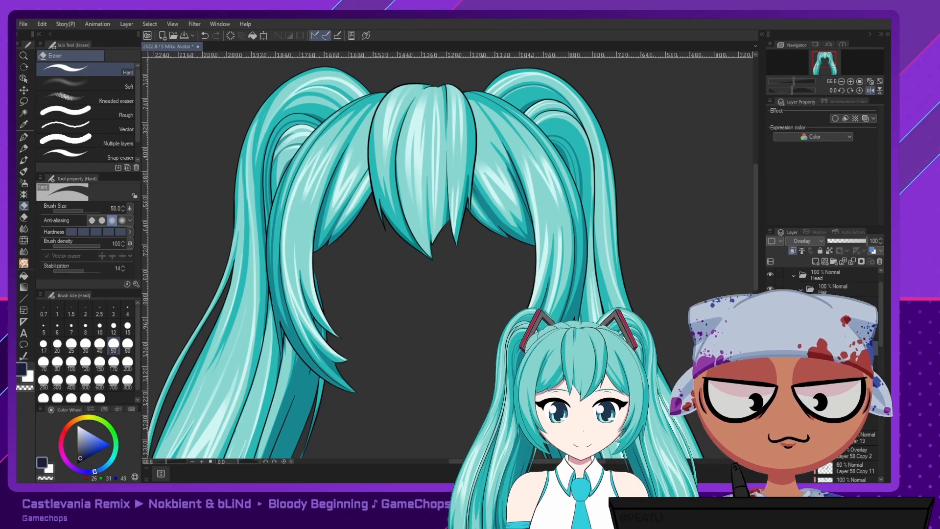
key(p)
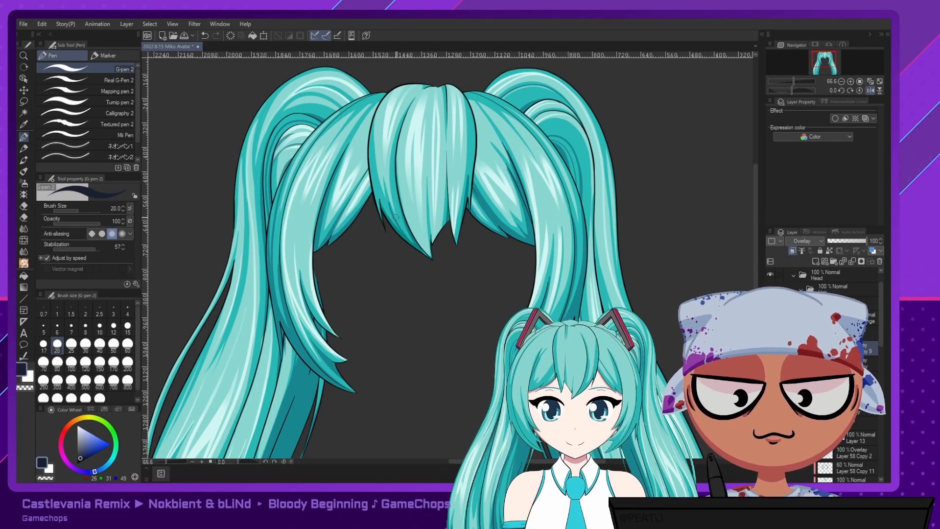
key(ctrl+z)
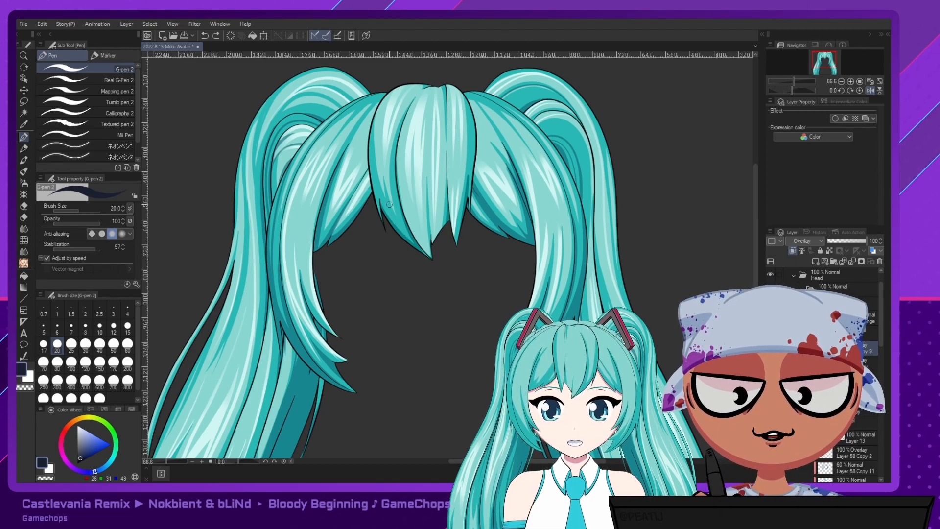
key(ctrl+z)
drag(388, 199, 404, 244)
key(ctrl+z)
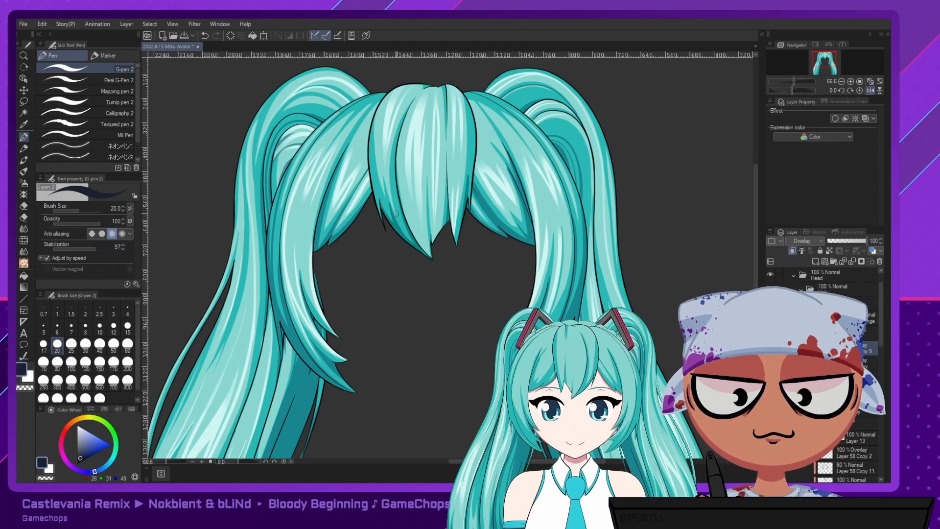
Trim the left bang lock's overlay shading with the Hard eraser and soften it with the Soft eraser at size 50.
key(e)
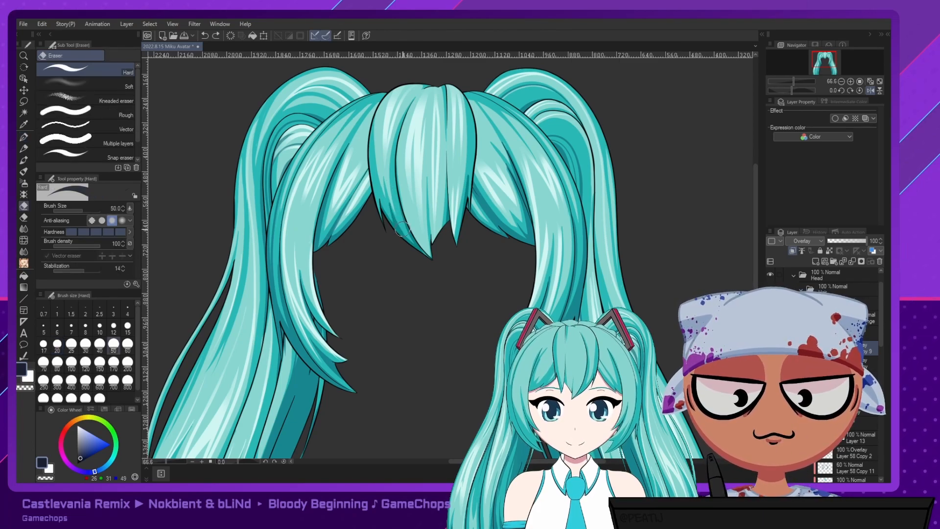
click(23, 136)
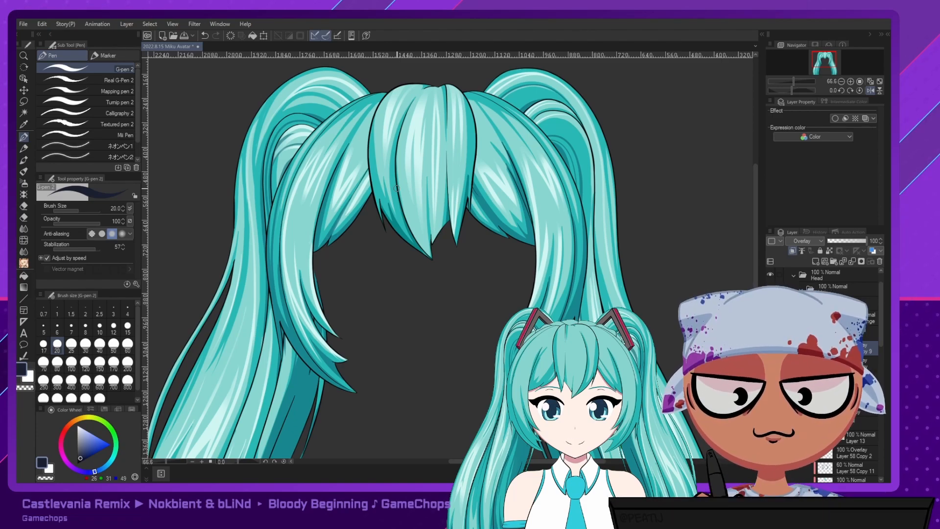
key(e)
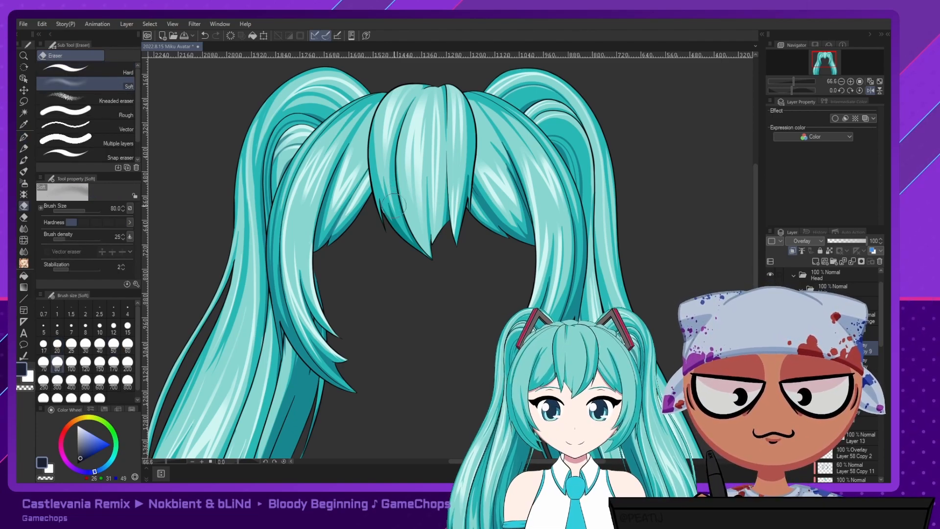
key(ctrl+z)
click(113, 345)
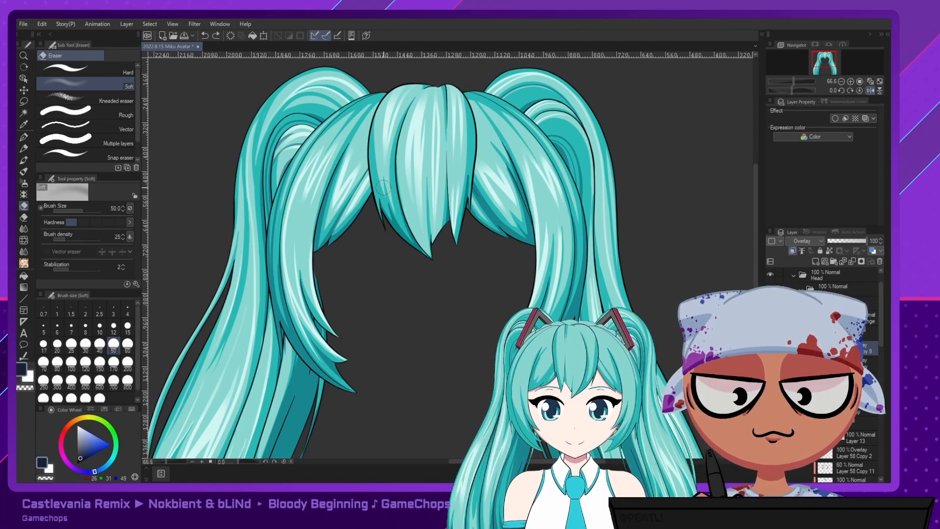
drag(383, 185, 386, 191)
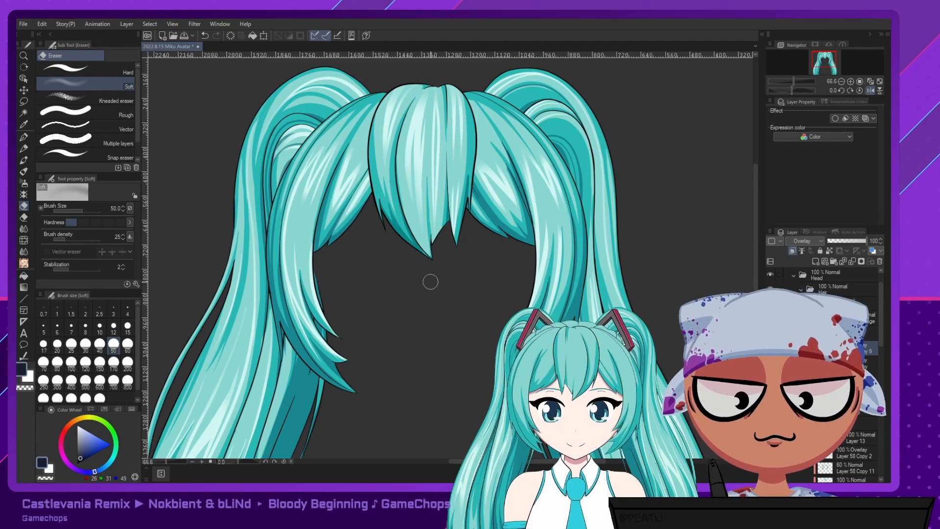
Undo the last soft erasure and redraw the dark navy shading along the left bang lock's lower edge with the G-pen at size 20.
key(ctrl+z)
key(p)
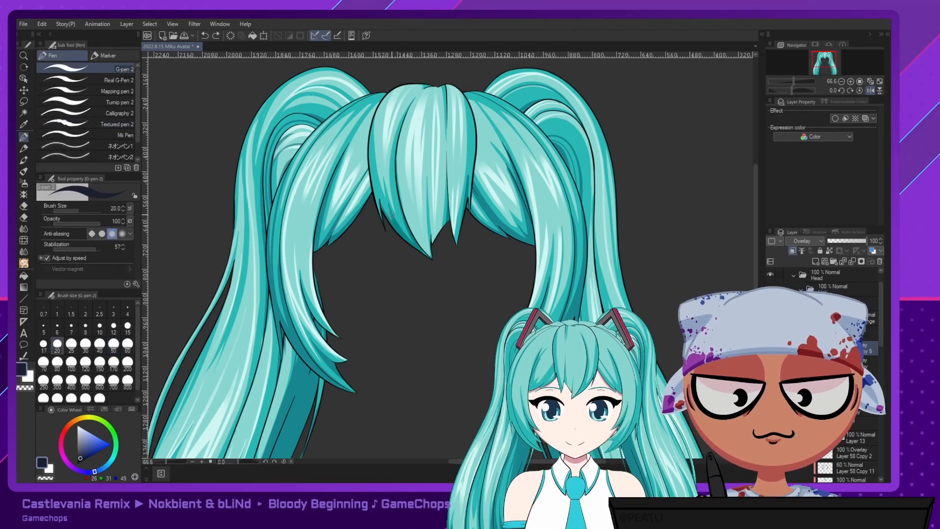
drag(399, 227, 415, 243)
key(ctrl+z)
drag(390, 207, 415, 244)
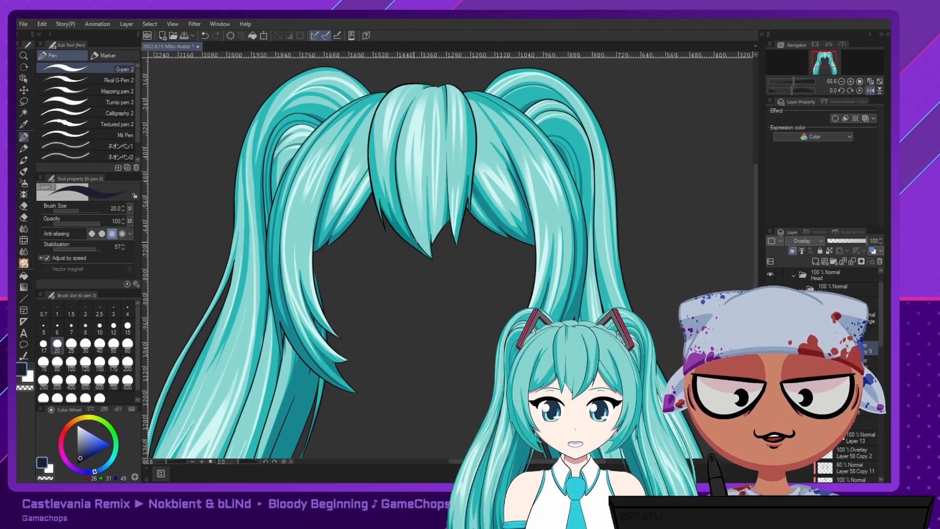
drag(389, 203, 414, 244)
key(ctrl+z)
drag(388, 202, 417, 246)
key(ctrl+z)
drag(387, 201, 415, 244)
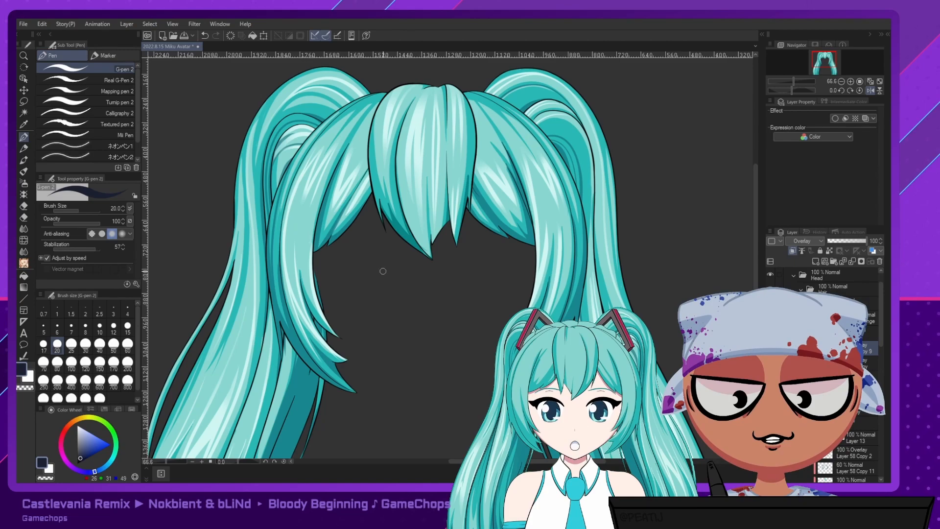
Try a dark stroke down the inside of the left bang lock with the G-pen and undo the recent strokes.
key(e)
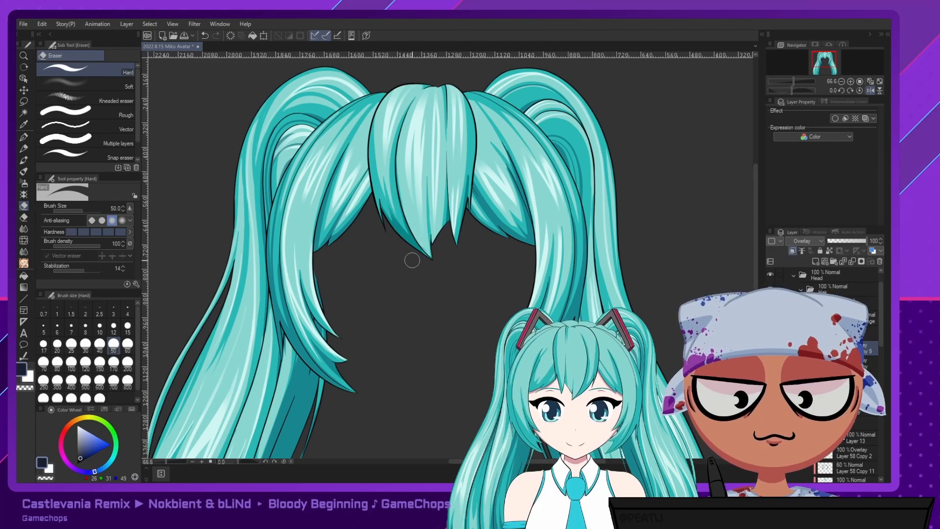
key(p)
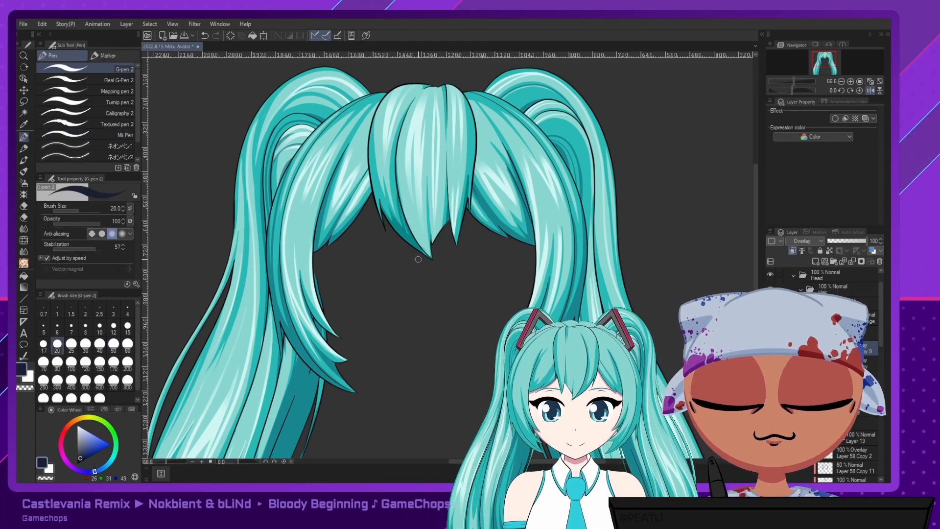
drag(397, 188, 407, 232)
key(ctrl+z)
key(ctrl+z)
key(ctrl+z)
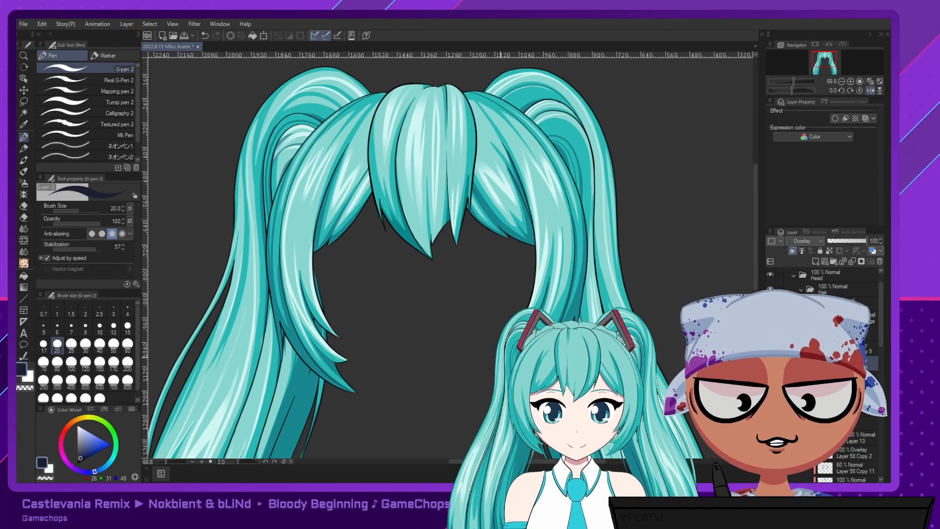
Compare the bang shading layers by toggling their visibility, reselect Layer 58 Copy 9 and switch to the Hard eraser.
click(770, 363)
click(770, 363)
click(850, 334)
click(770, 333)
click(770, 334)
click(850, 348)
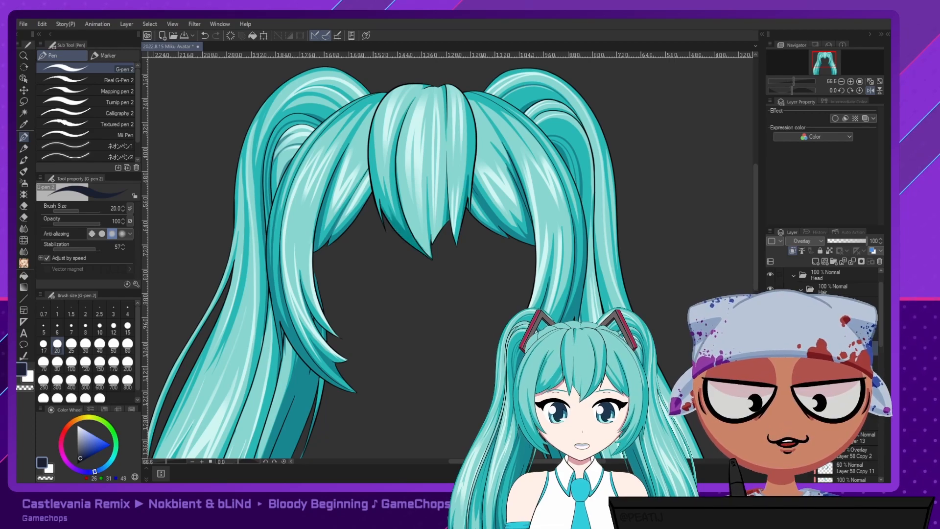
key(e)
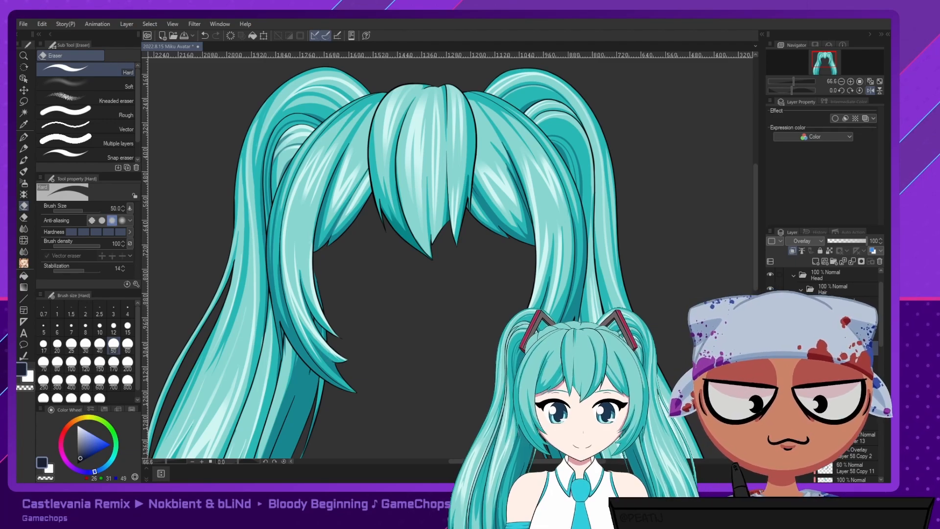
Toggle layer visibility to identify the side hair's shading and select the Overlay layer Layer 58 Copy 3.
click(770, 363)
click(770, 348)
click(771, 347)
scroll(823, 372, down, 1)
scroll(828, 372, down, 3)
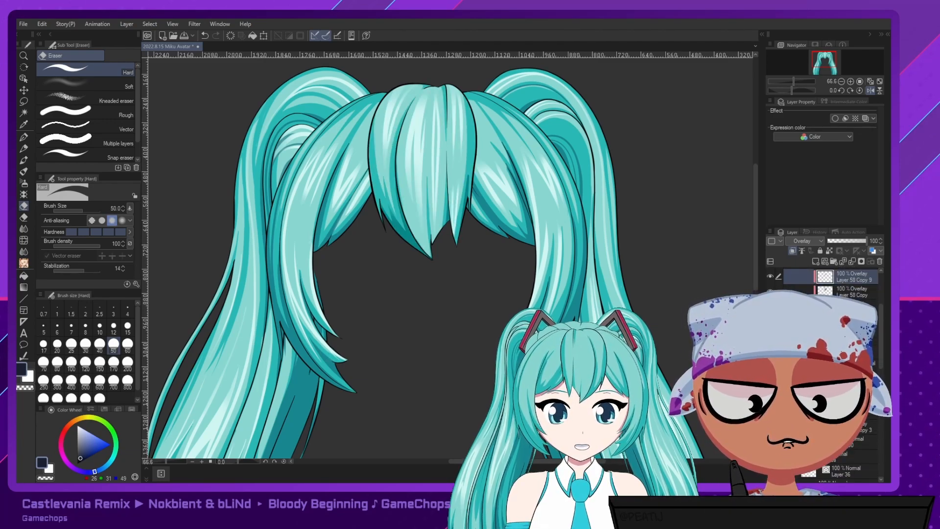
click(770, 352)
click(770, 352)
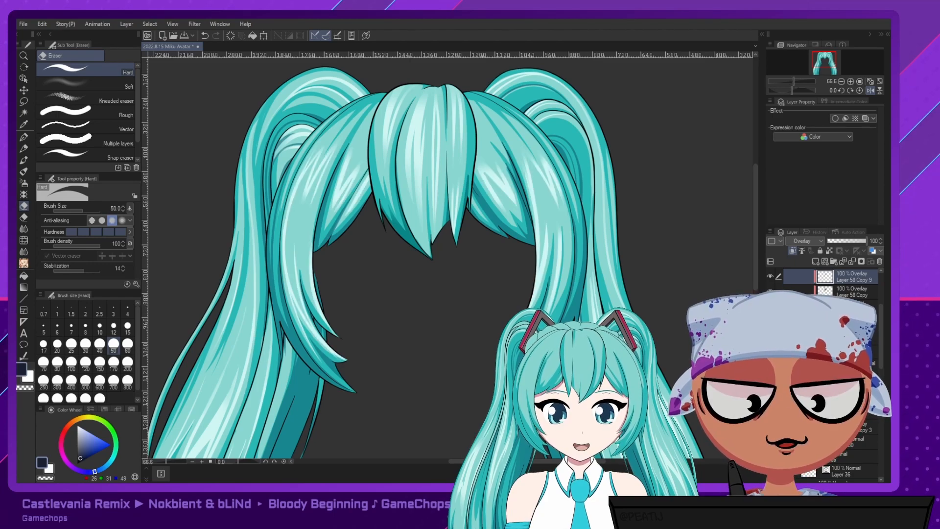
click(770, 367)
click(770, 367)
click(770, 427)
click(770, 426)
click(852, 427)
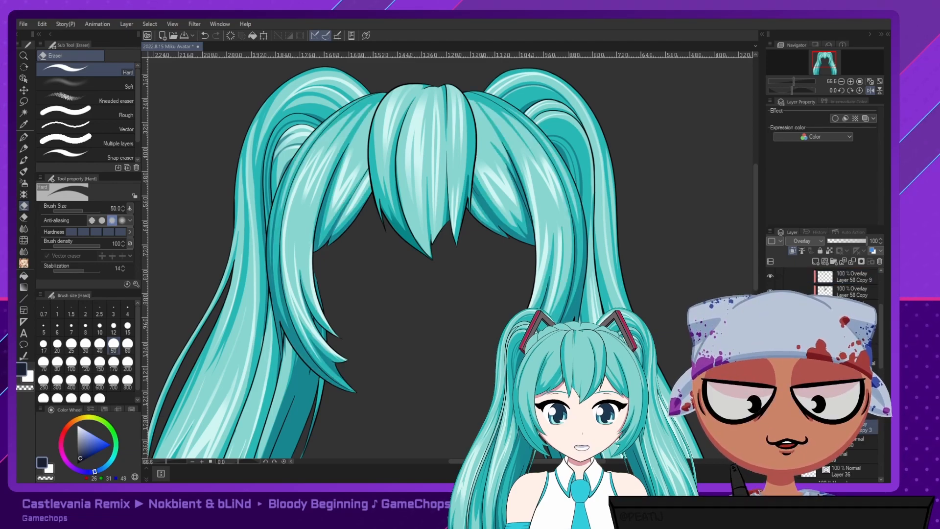
Soften the side hair's overlay shading with the Soft eraser, undo unsuitable passes and set the eraser size to 80.
click(124, 80)
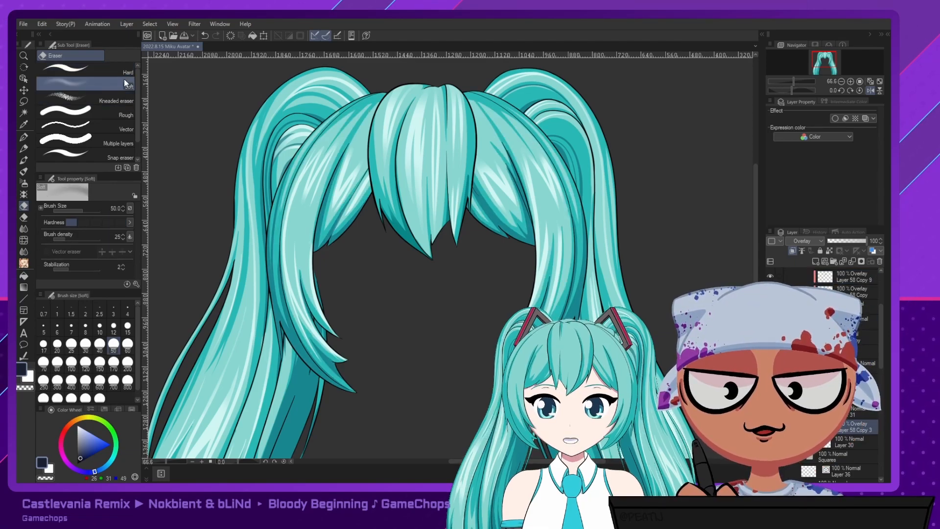
key(ctrl+z)
drag(325, 188, 334, 151)
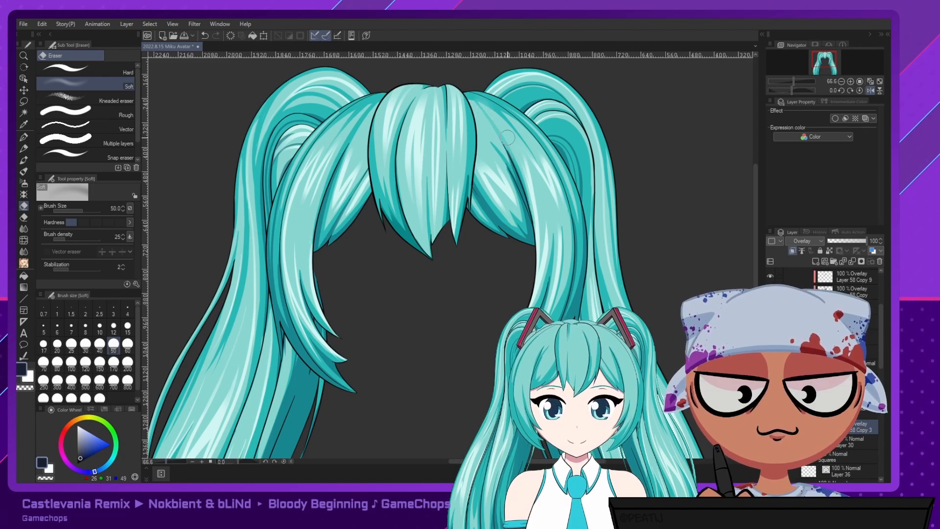
key(ctrl+z)
key(])
key(])
key(])
key(])
key(])
key([)
key([)
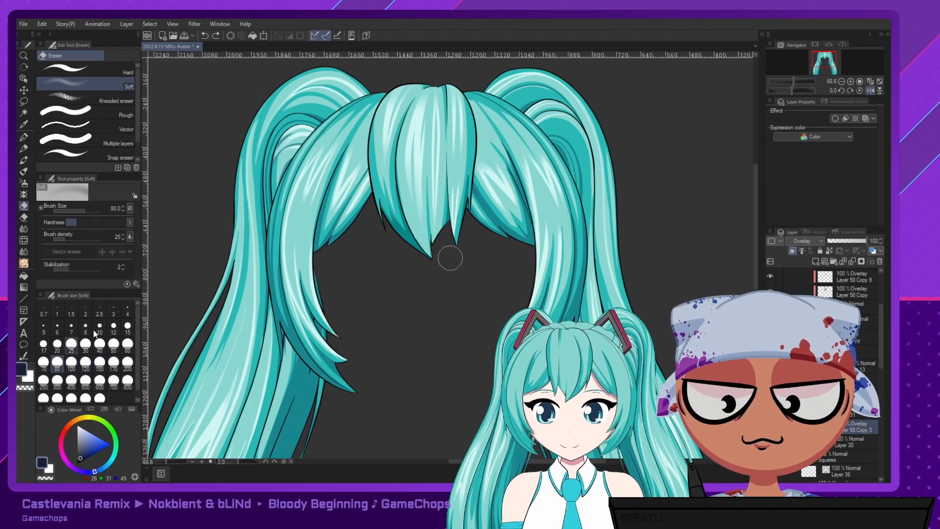
Check the side hair in a mirrored view, refine its overlay with the Soft eraser at size 70, restore the view and set size 100.
key(h)
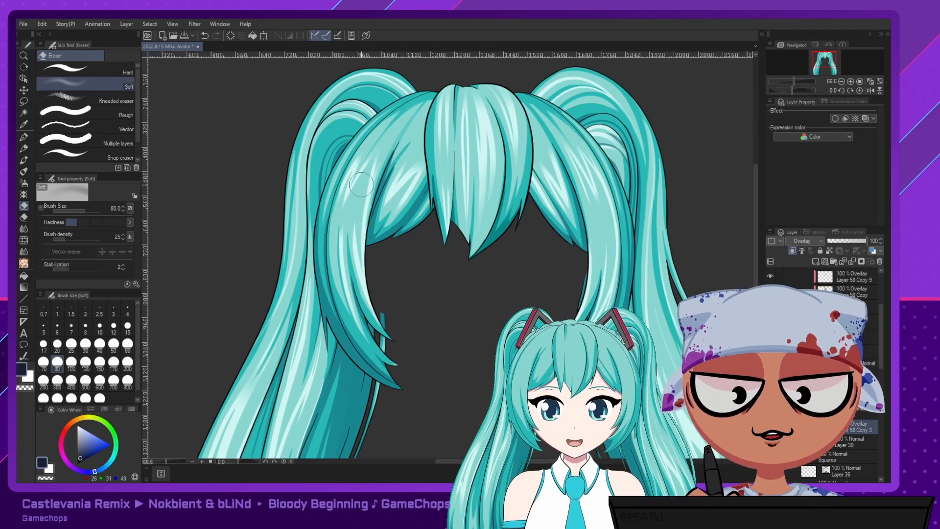
key(ctrl+z)
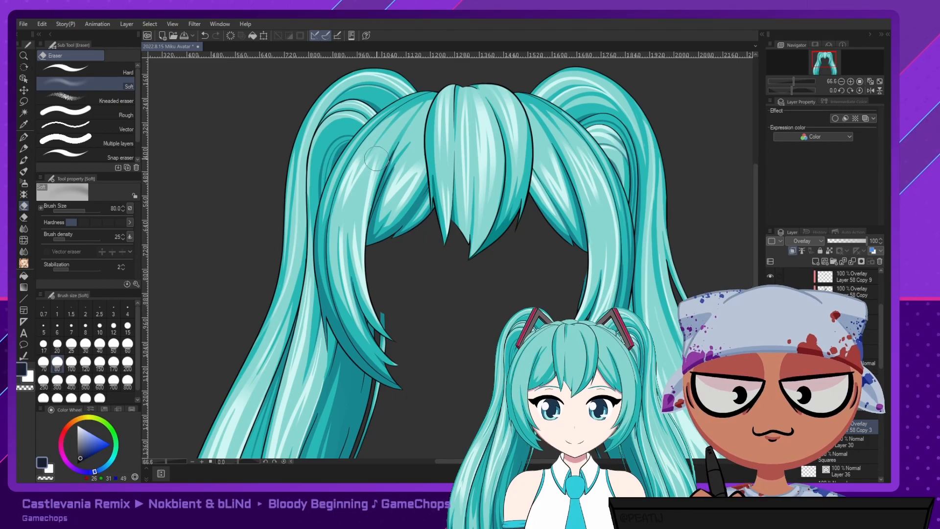
key(bracketleft)
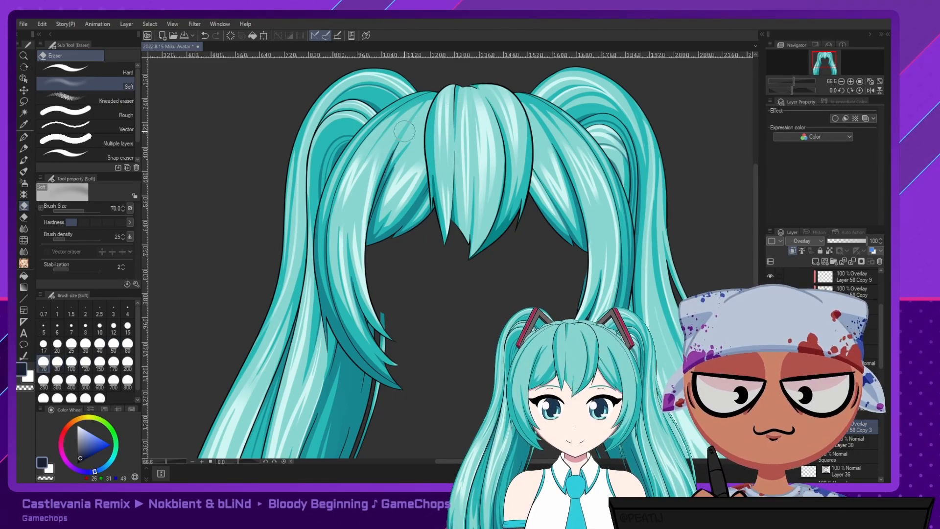
key(h)
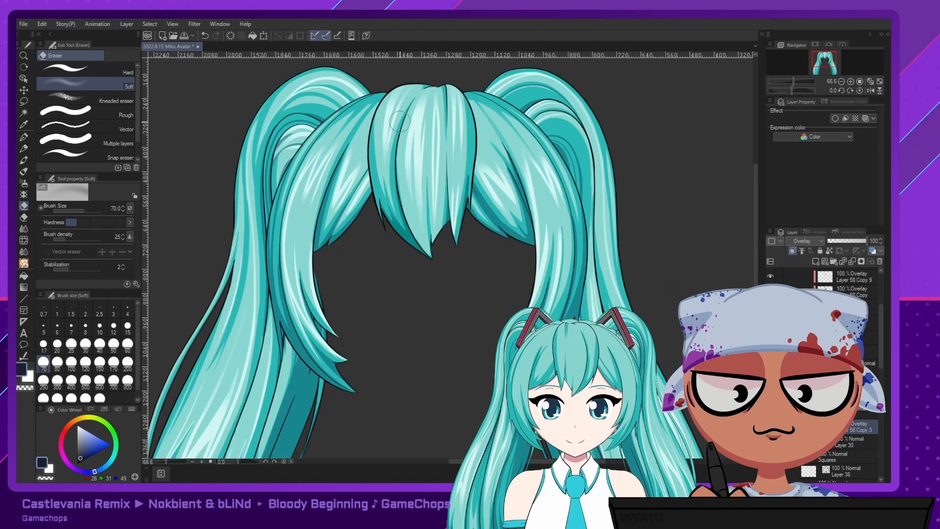
click(72, 363)
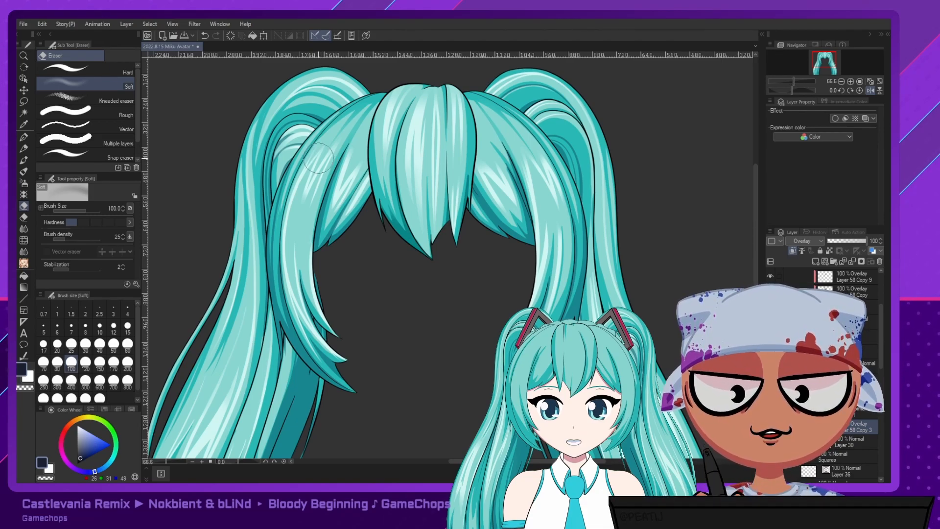
Hide the ponytails, middle hair and Paper layer to isolate the side hair on transparency, and export it as an image.
scroll(318, 158, down, 2)
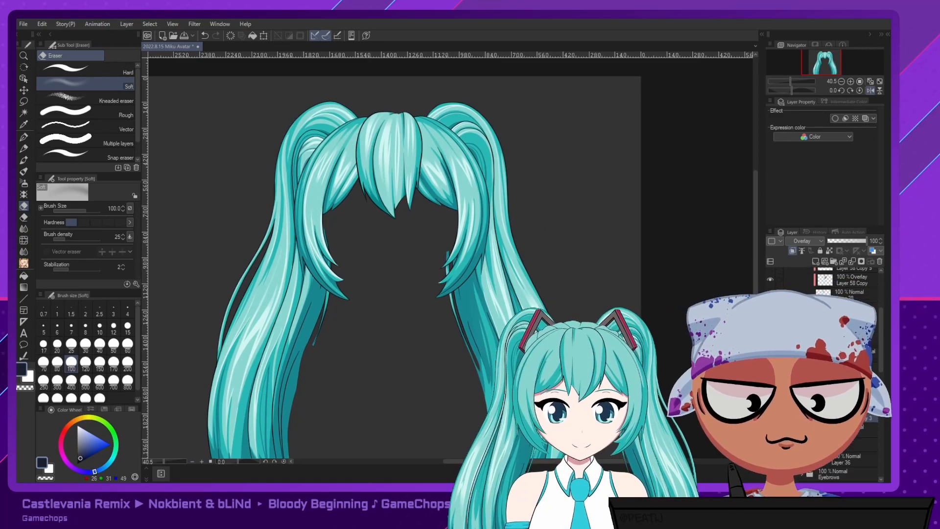
scroll(827, 373, down, 3)
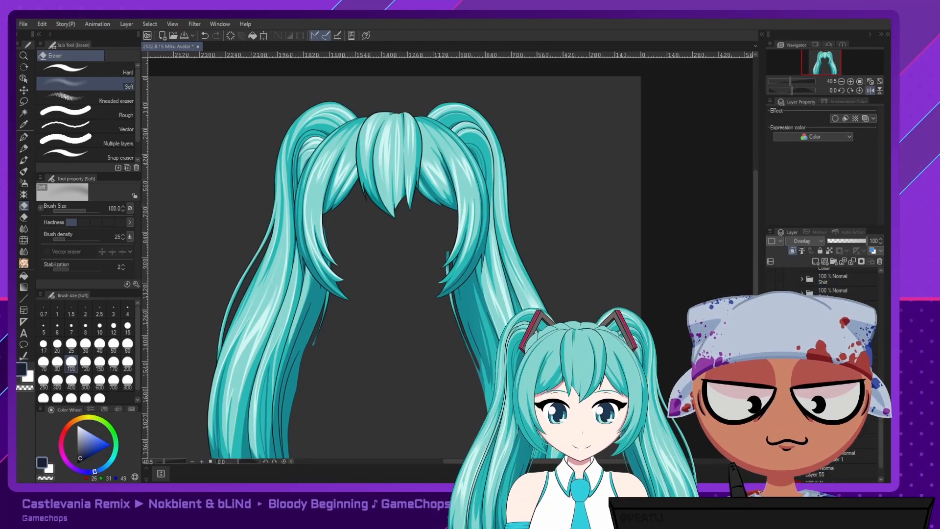
click(771, 382)
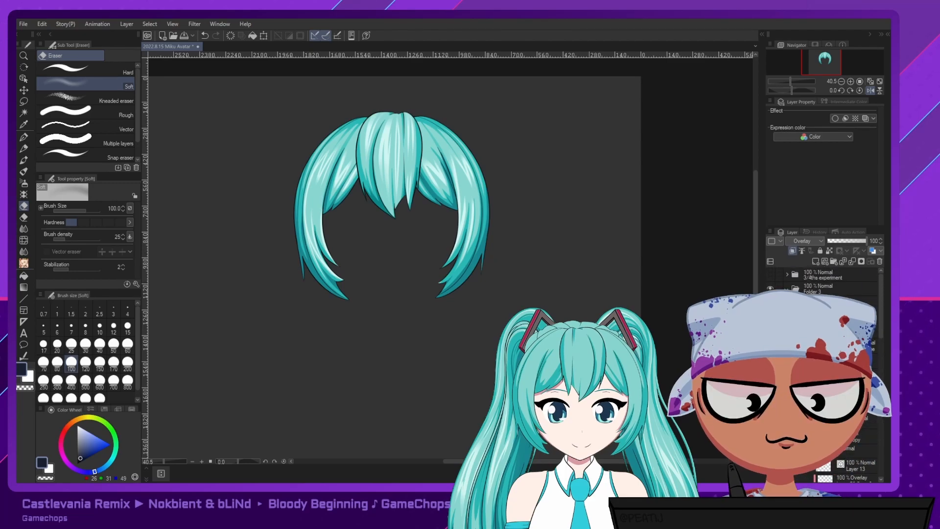
click(770, 372)
scroll(827, 372, down, 10)
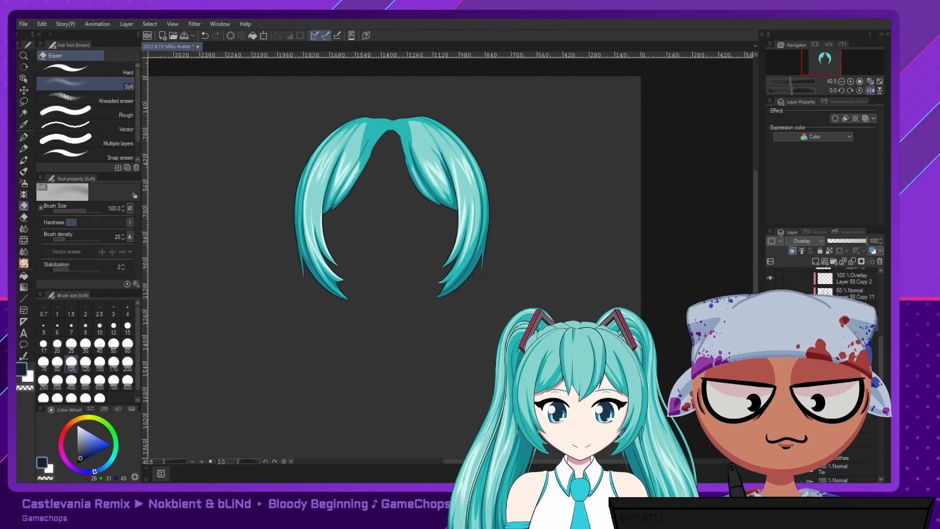
scroll(827, 372, down, 3)
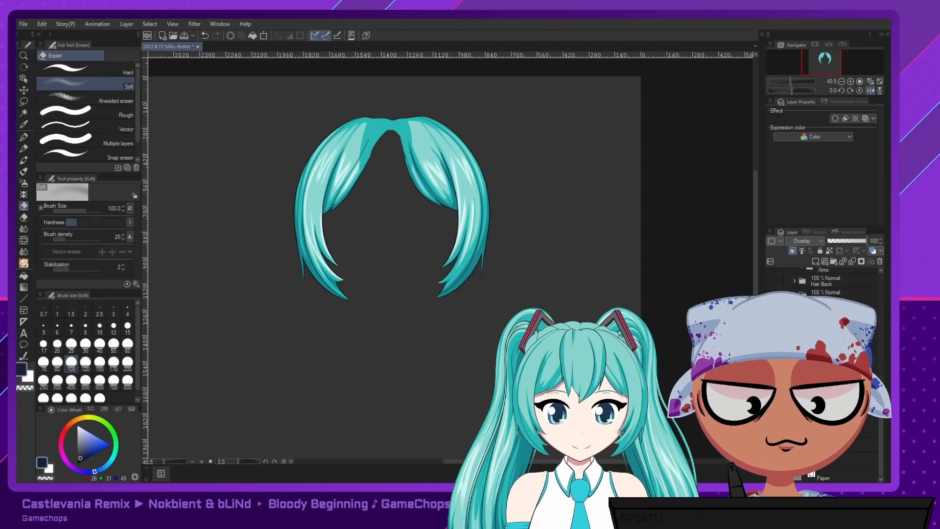
click(771, 460)
click(770, 460)
click(771, 475)
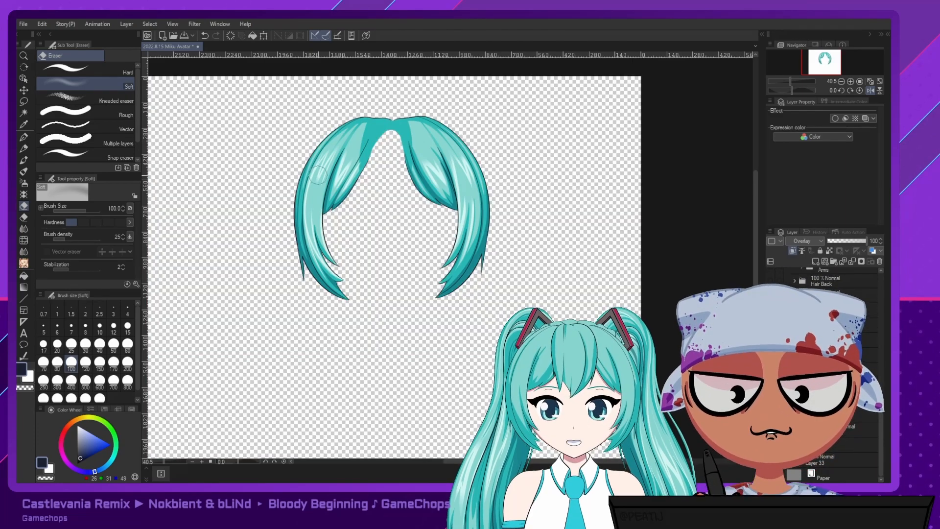
click(20, 26)
click(216, 169)
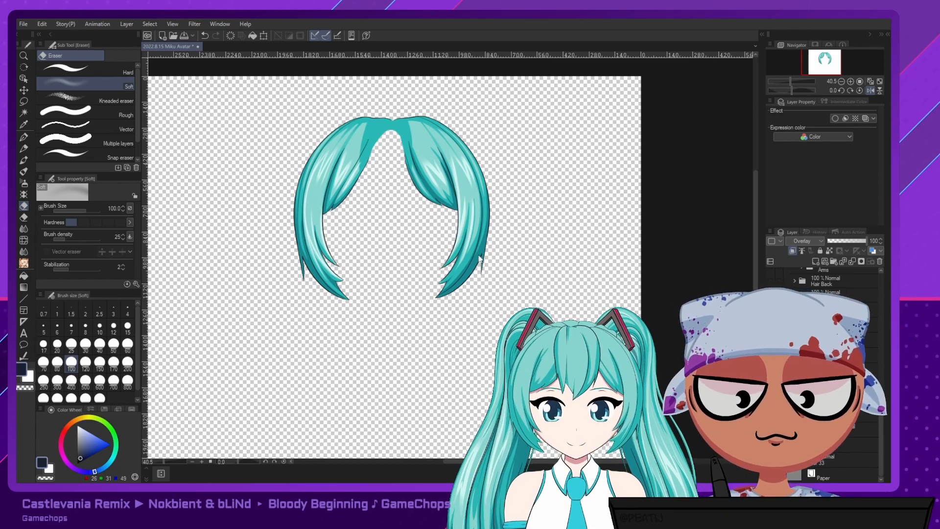
Show the Middle Hair again and hide the side hair so only the central bangs remain on the transparent canvas.
scroll(825, 372, up, 10)
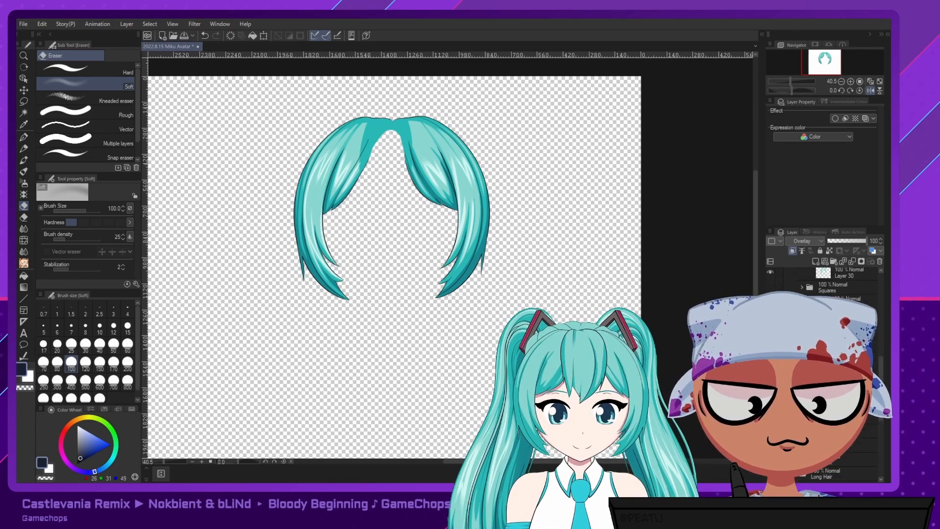
scroll(825, 372, up, 5)
scroll(825, 372, up, 2)
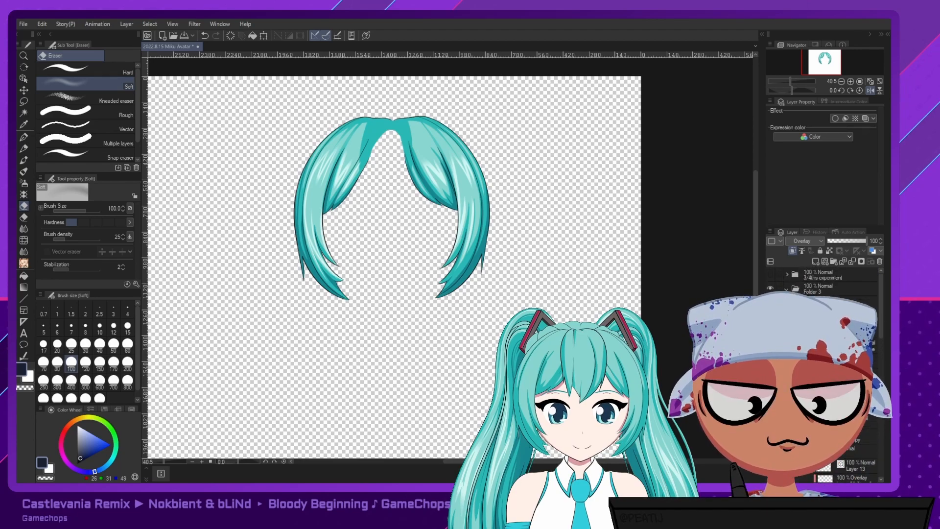
click(770, 331)
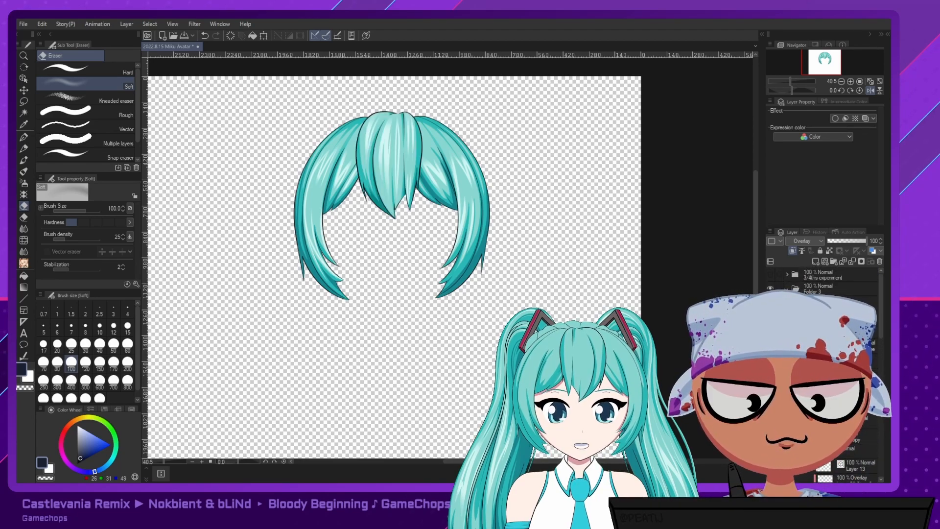
scroll(825, 373, down, 3)
ctrl+click(833, 343)
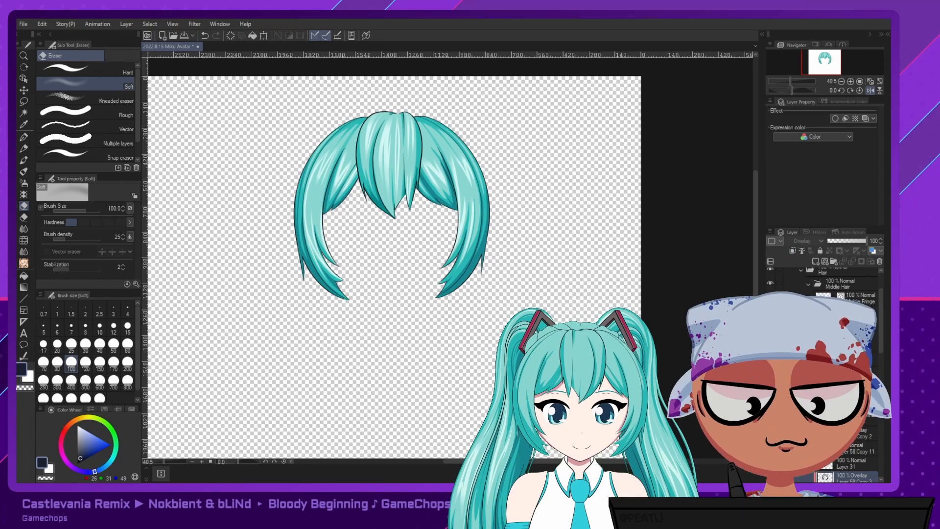
click(770, 417)
click(770, 416)
click(770, 416)
click(770, 401)
click(770, 401)
click(770, 402)
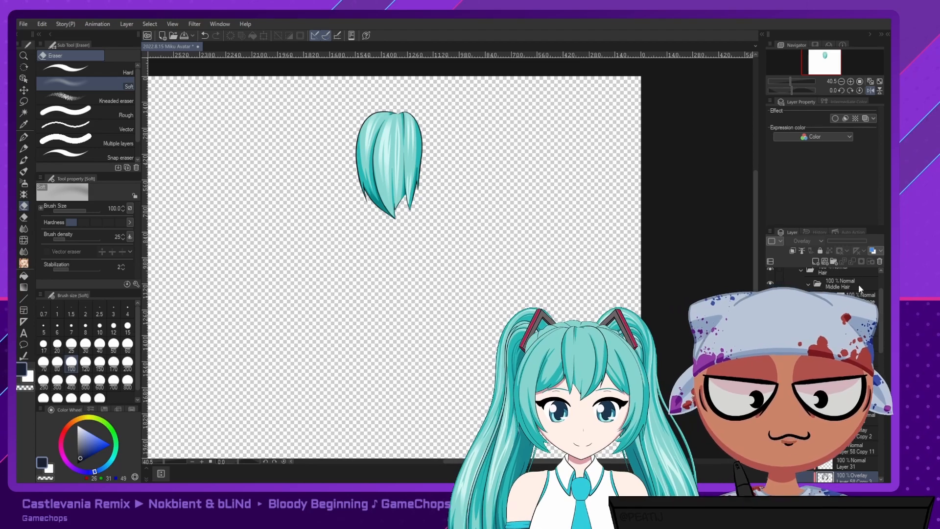
Restore the Paper layer's visibility behind the isolated central bangs.
scroll(855, 304, down, 8)
scroll(855, 303, down, 8)
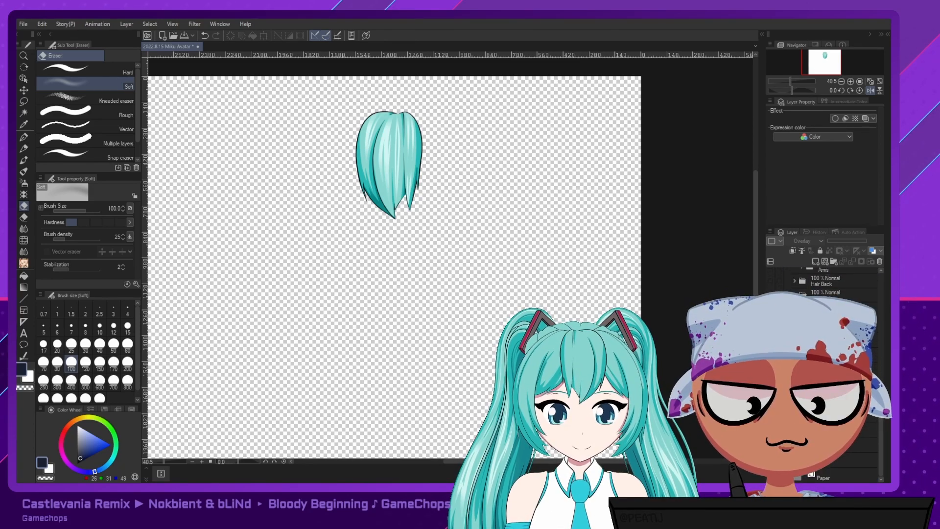
click(771, 475)
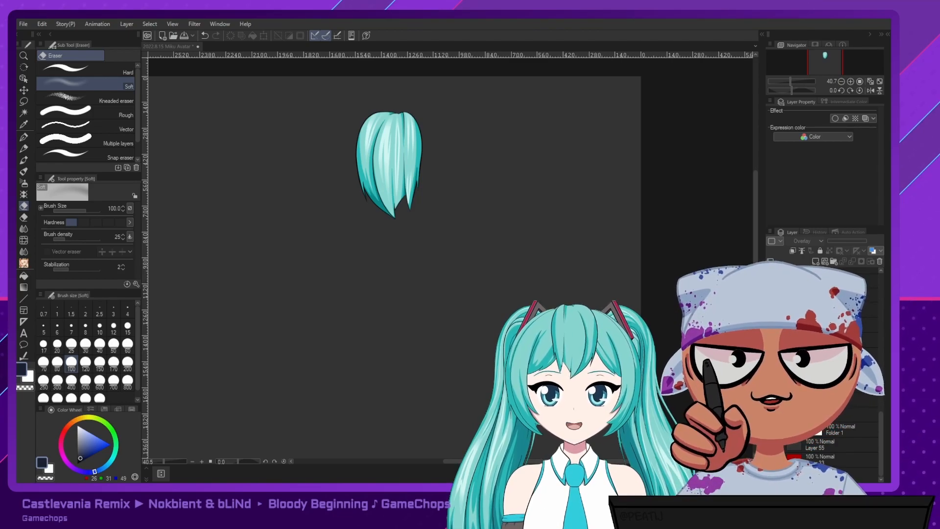
drag(880, 435, 880, 329)
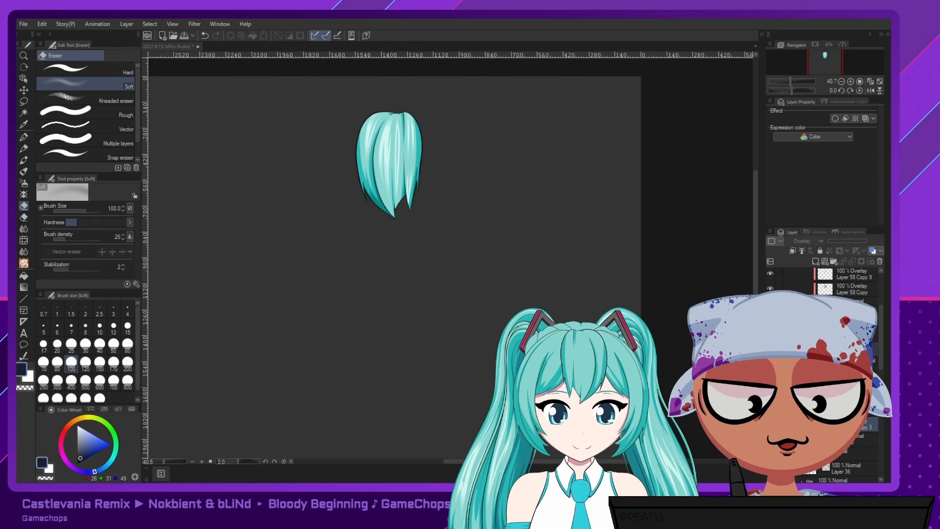
scroll(825, 375, up, 2)
scroll(825, 375, up, 3)
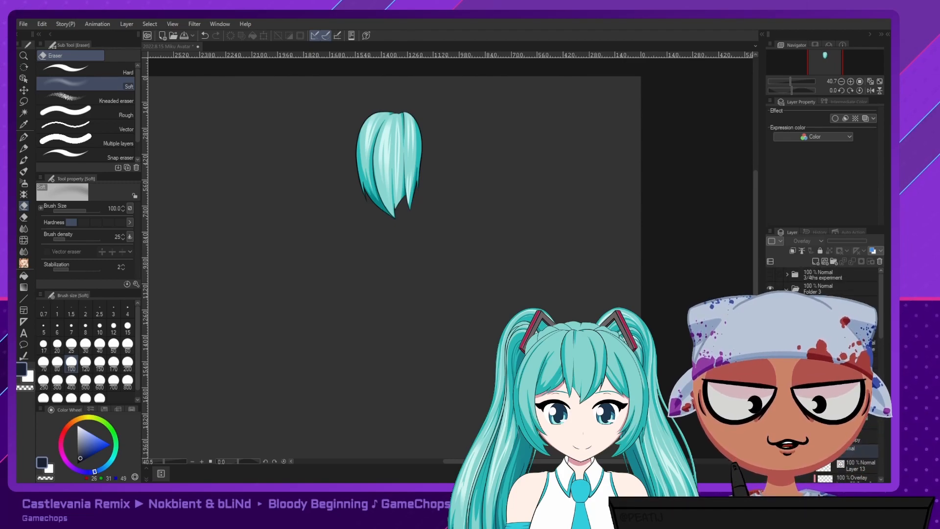
Show the face and the pink forehead shadow layer beneath the isolated central bangs.
click(770, 373)
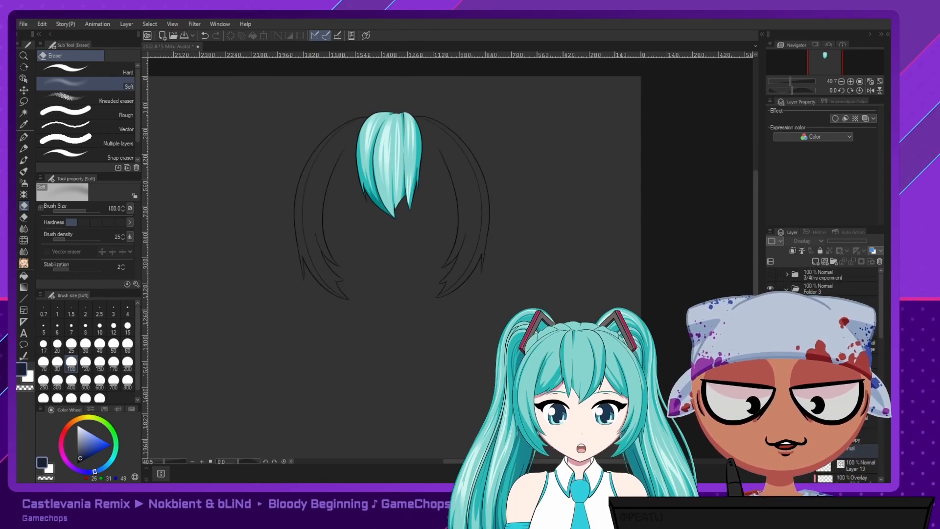
click(770, 373)
scroll(825, 374, down, 5)
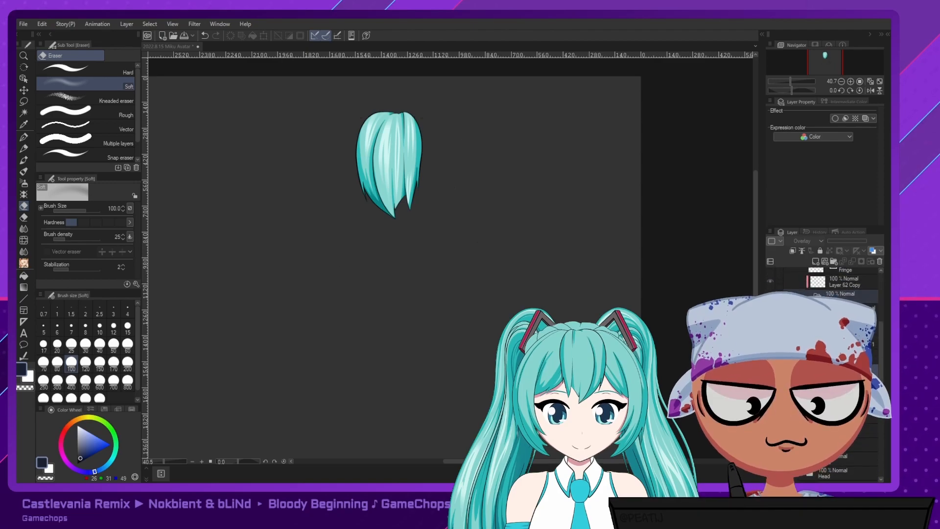
scroll(825, 375, down, 3)
click(770, 391)
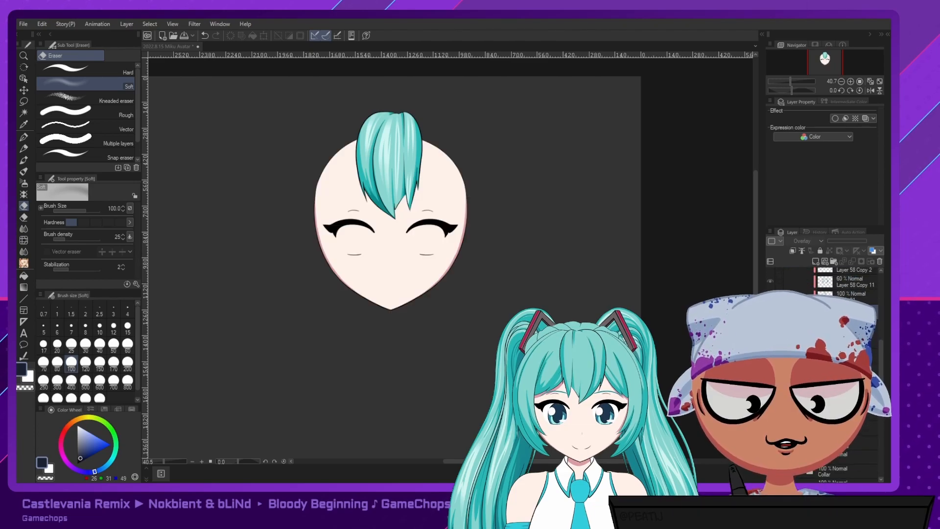
scroll(825, 374, down, 4)
click(770, 392)
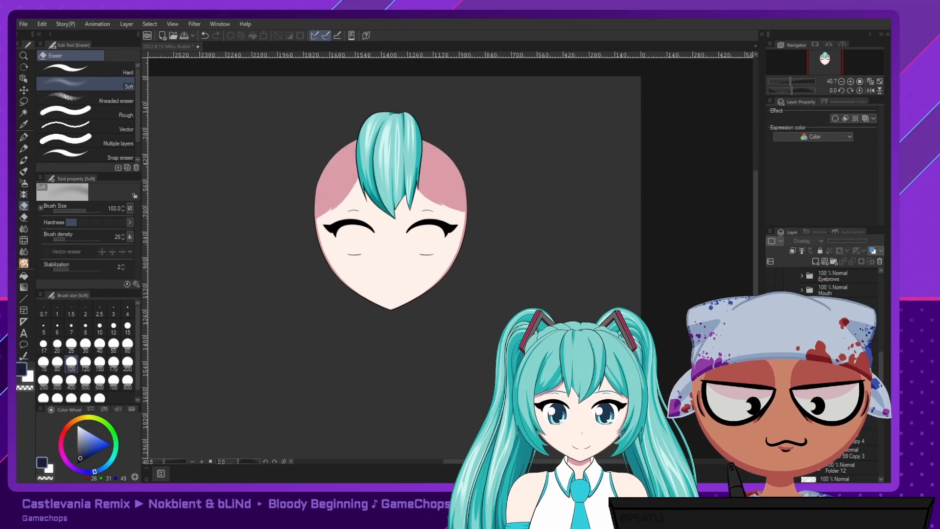
Select the central bangs' folder and lower its opacity to 27 so the forehead shadow shows through.
scroll(825, 374, up, 4)
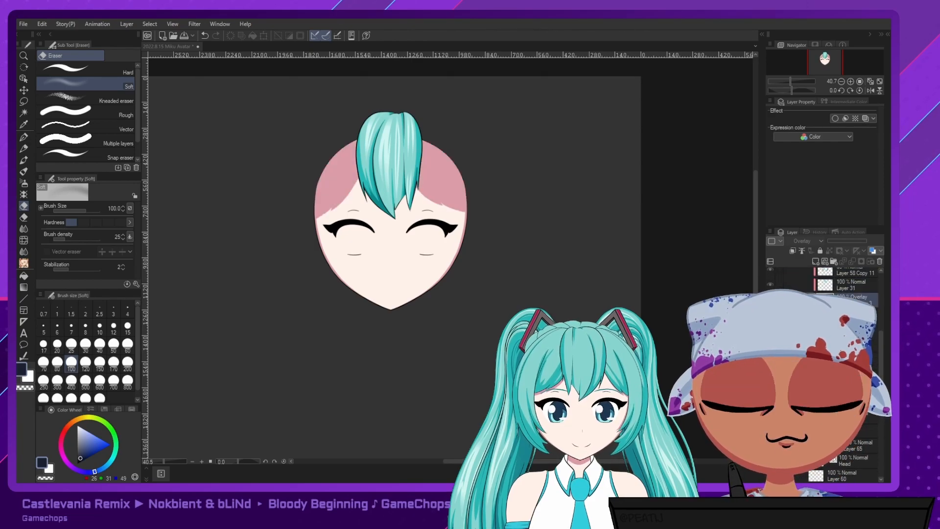
scroll(825, 375, up, 3)
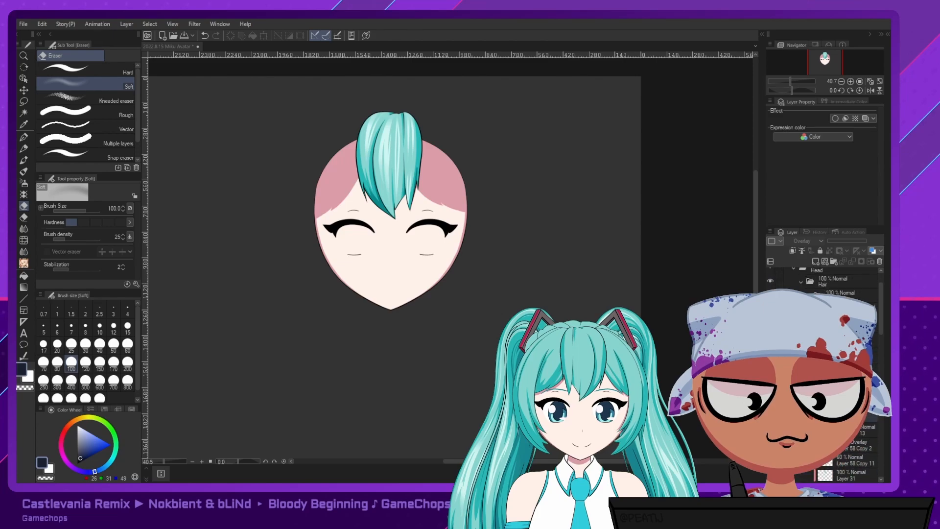
click(770, 296)
click(842, 294)
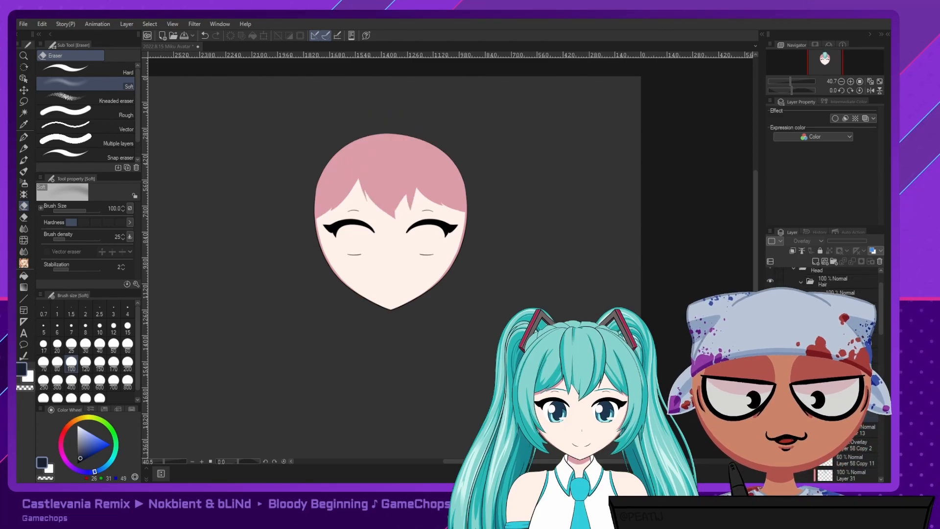
click(838, 241)
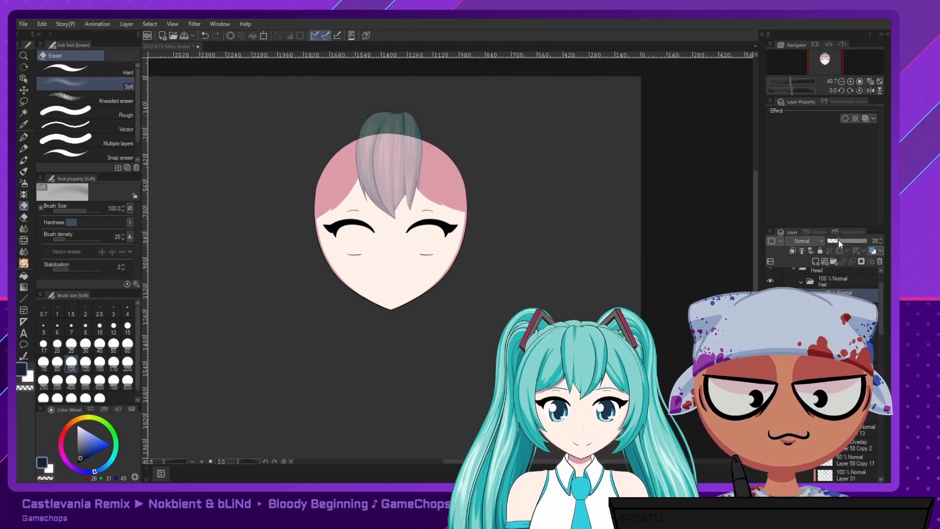
scroll(833, 293, down, 5)
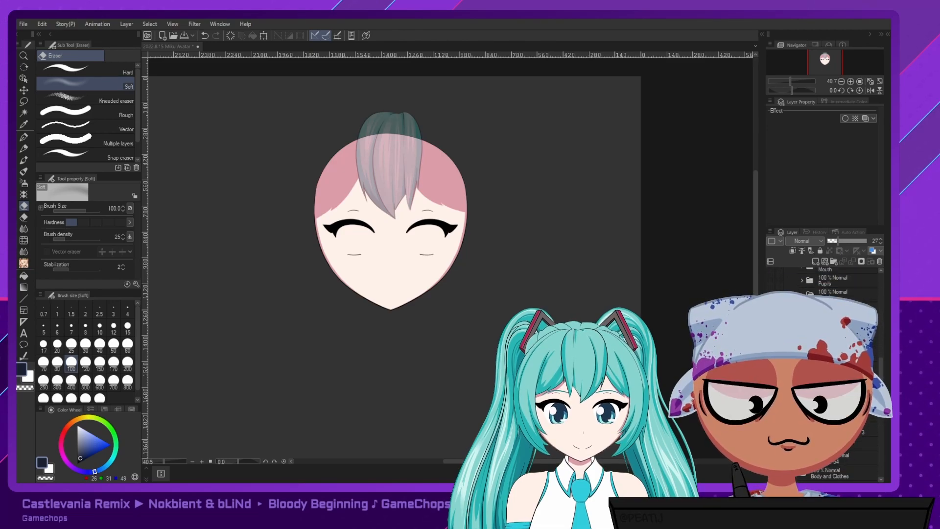
click(833, 353)
scroll(367, 144, up, 1)
scroll(368, 144, up, 4)
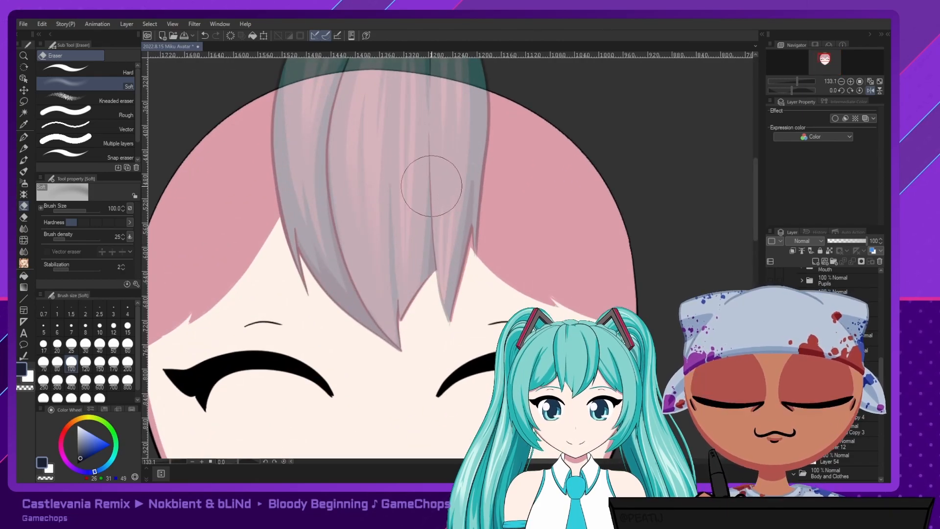
scroll(431, 186, down, 2)
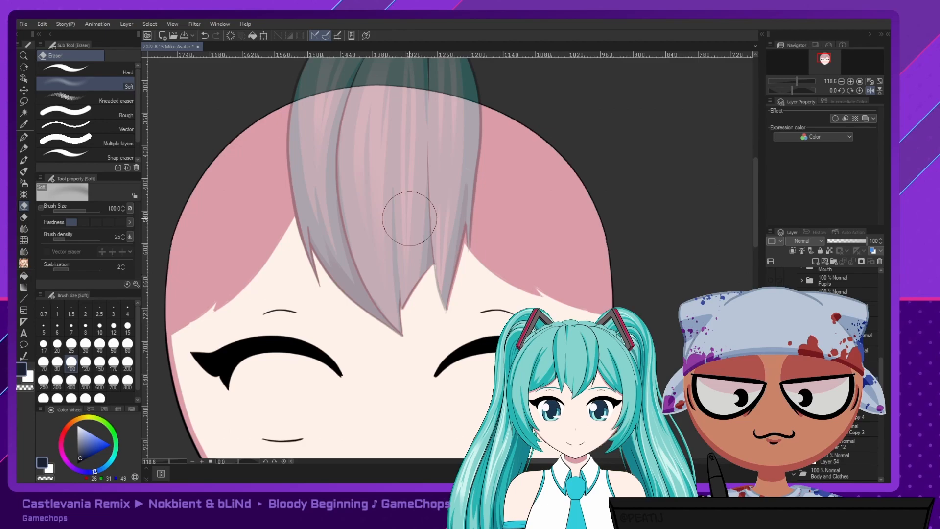
scroll(833, 372, up, 5)
scroll(833, 372, up, 5)
ctrl+click(824, 458)
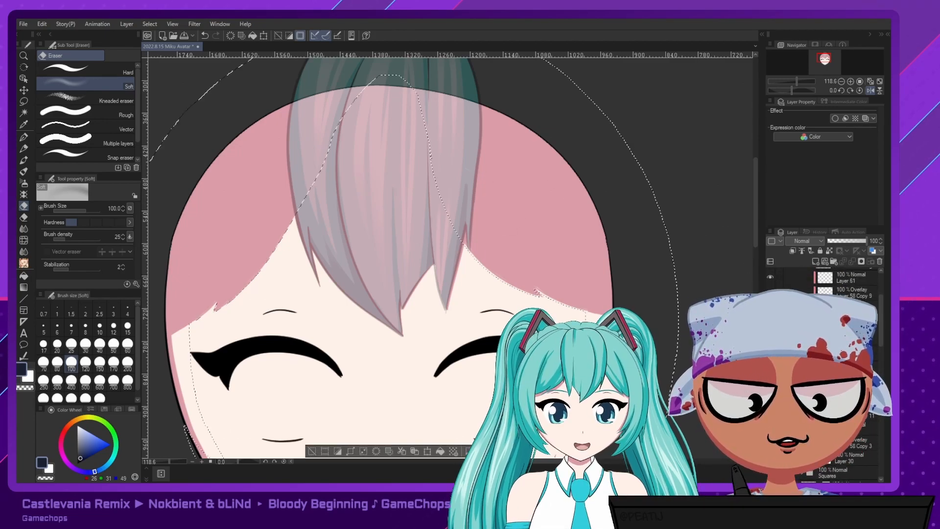
key(ctrl+d)
Load the silhouette of the central bangs as a selection.
scroll(832, 372, up, 5)
click(770, 343)
click(770, 342)
ctrl+click(823, 344)
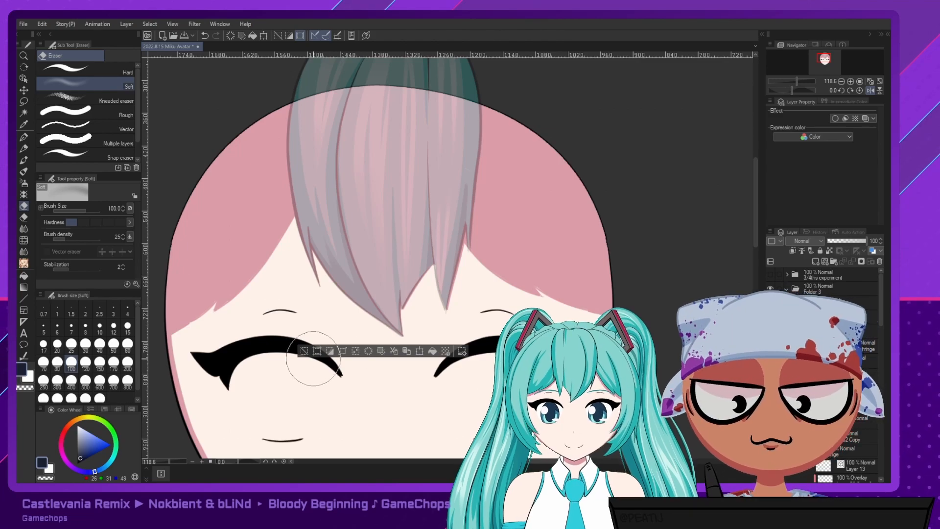
key(ctrl+d)
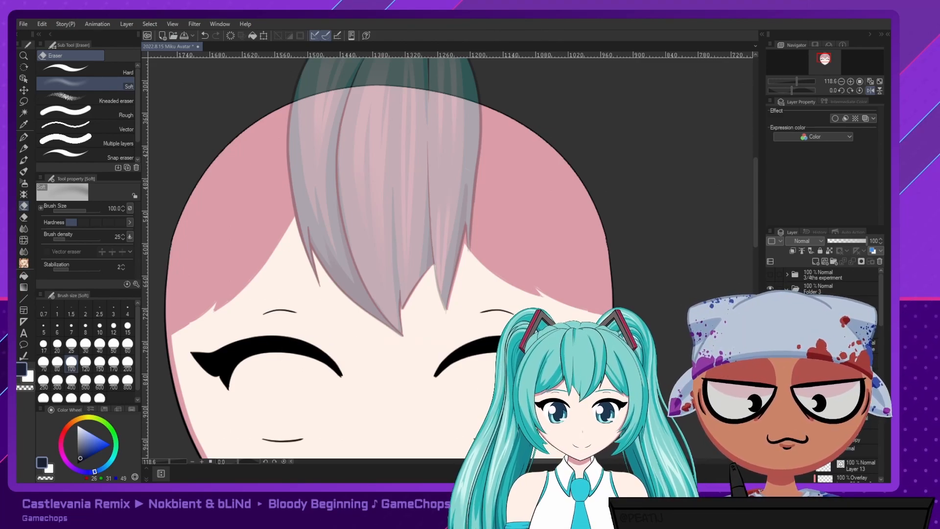
ctrl+click(833, 359)
key(ctrl+y)
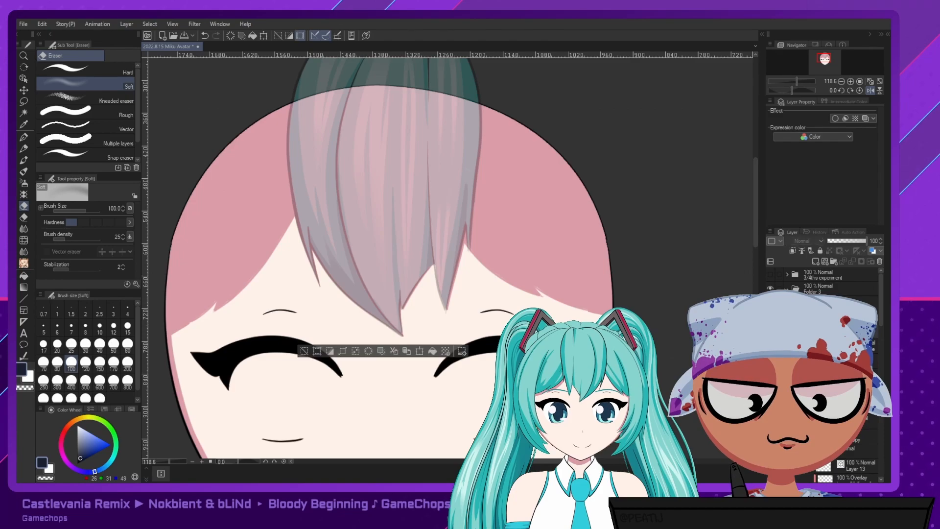
Expand the selection slightly beyond the outline of the central bangs.
scroll(378, 290, down, 4)
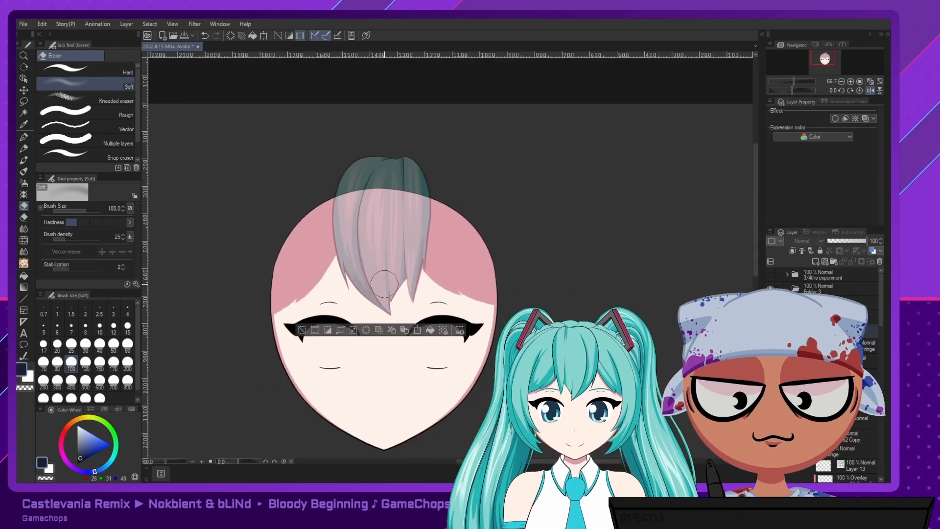
drag(477, 266, 524, 240)
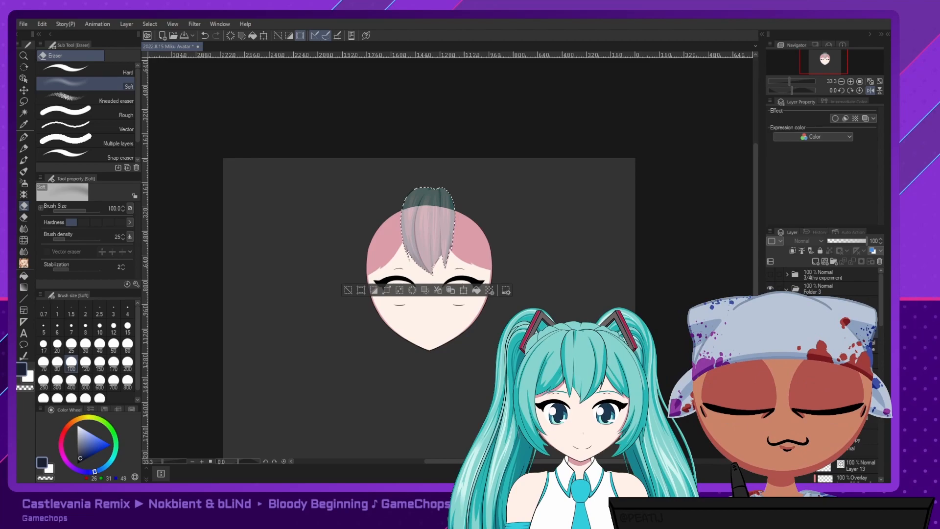
scroll(451, 258, up, 2)
scroll(451, 258, up, 2)
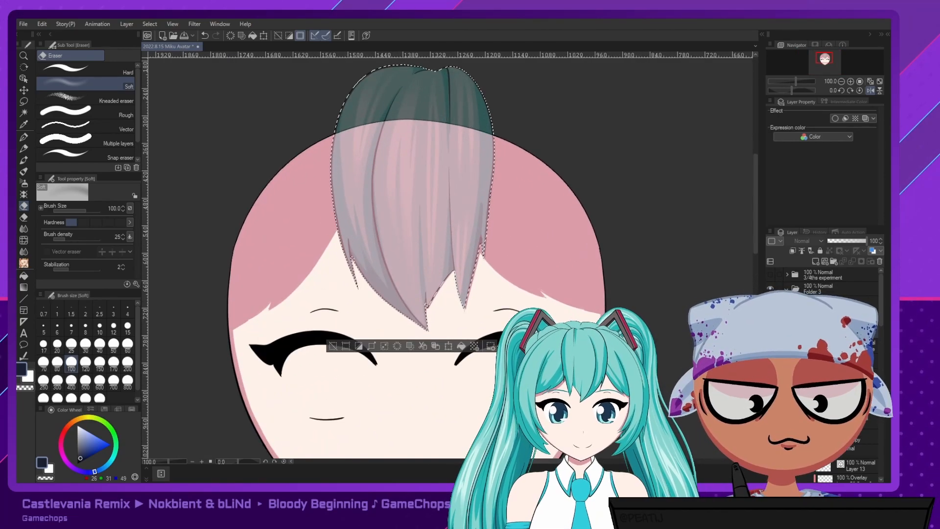
scroll(365, 313, up, 1)
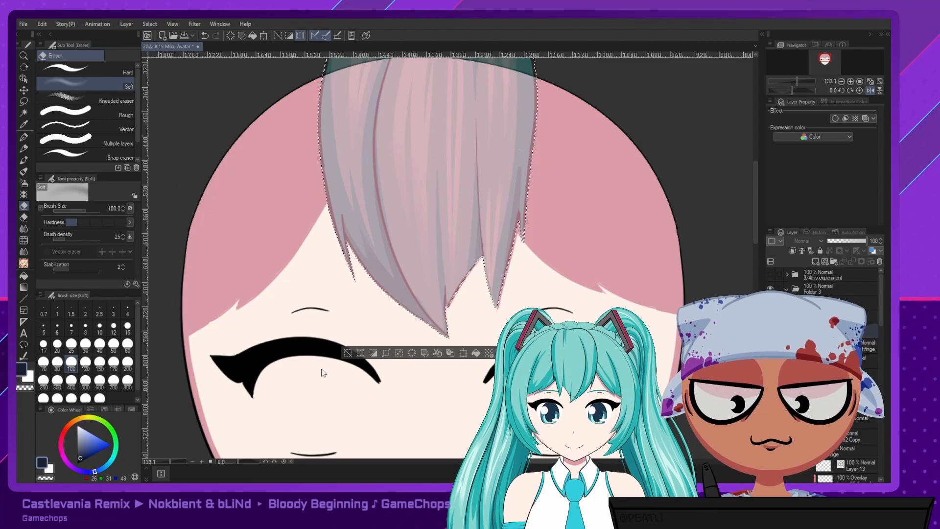
scroll(538, 308, up, 1)
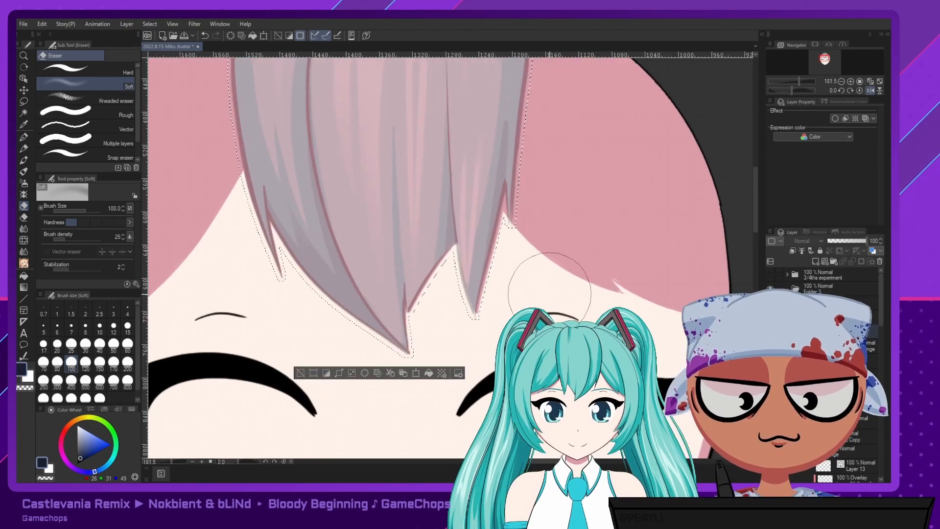
Separate the forehead shadow inside the bangs selection onto its own layer, set its opacity to 44, deselect and compare it hidden and shown.
key(Delete)
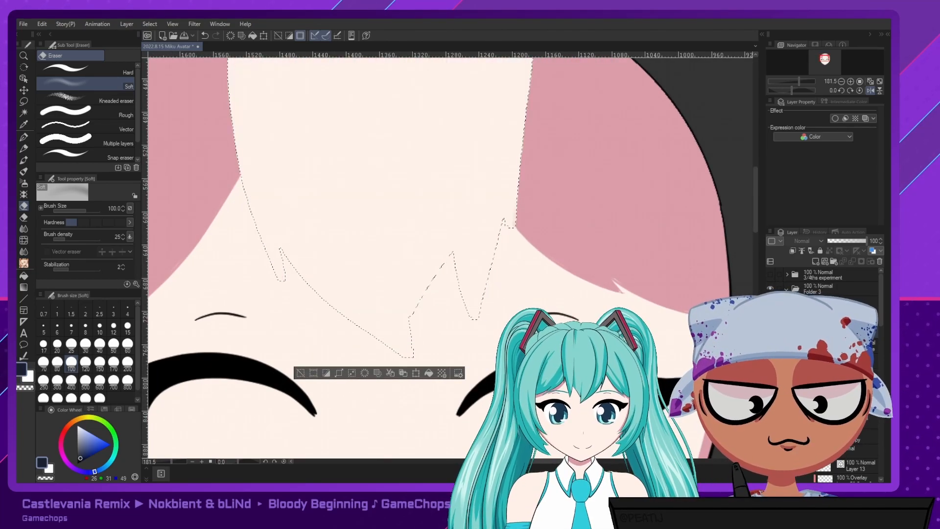
key(ctrl+z)
scroll(828, 367, down, 10)
click(845, 325)
key(Delete)
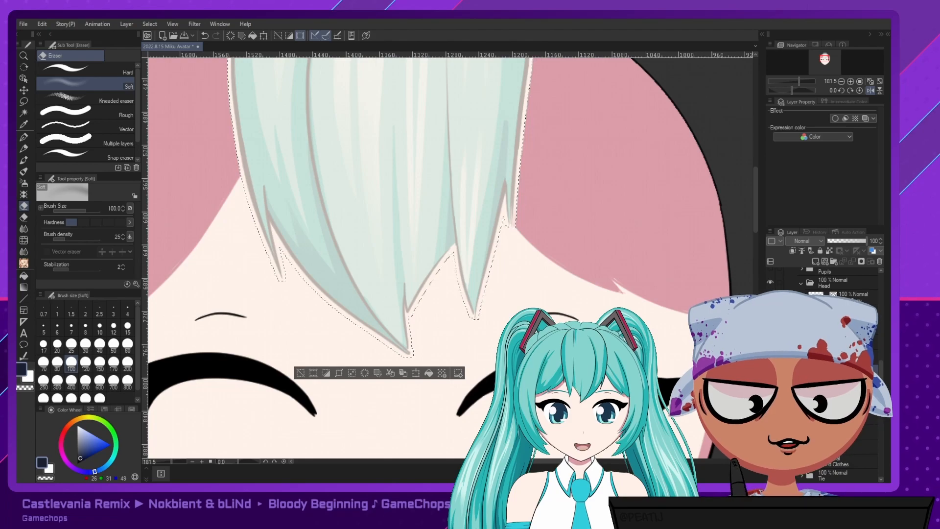
key(ctrl+z)
click(844, 241)
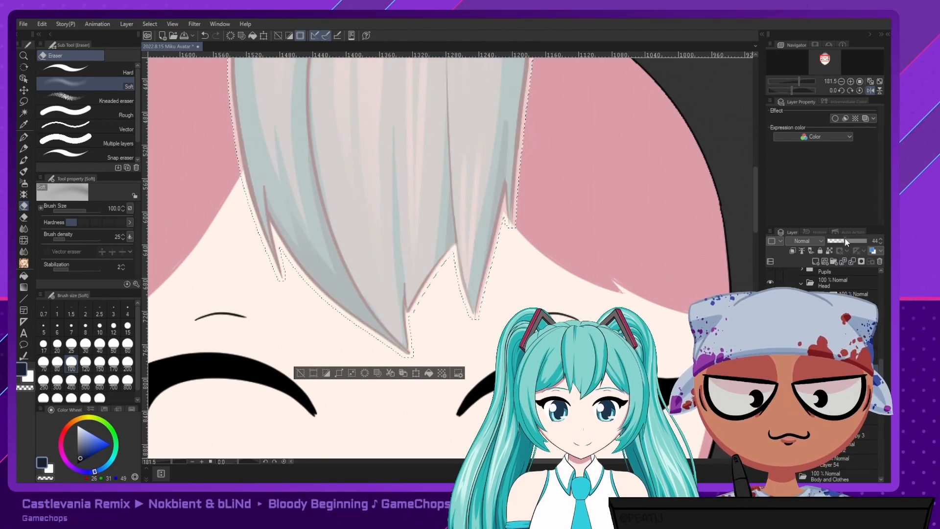
key(ctrl+d)
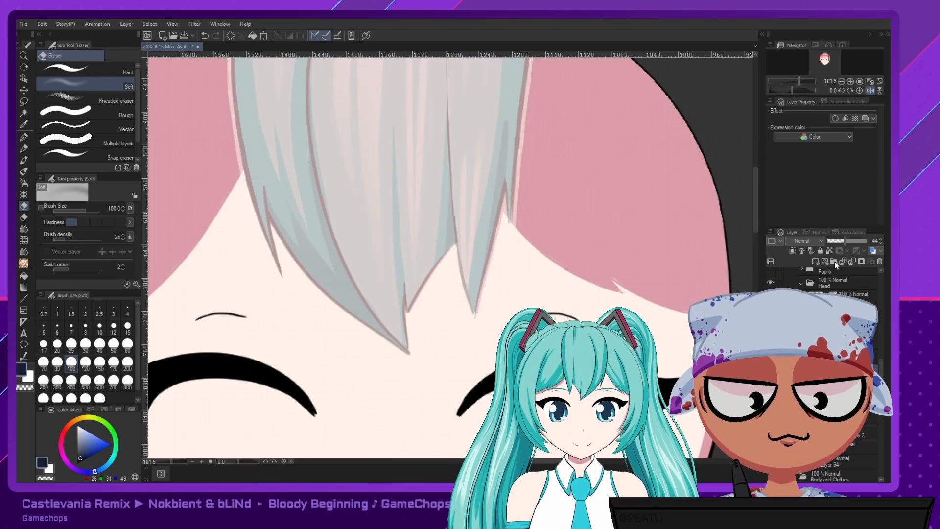
click(770, 371)
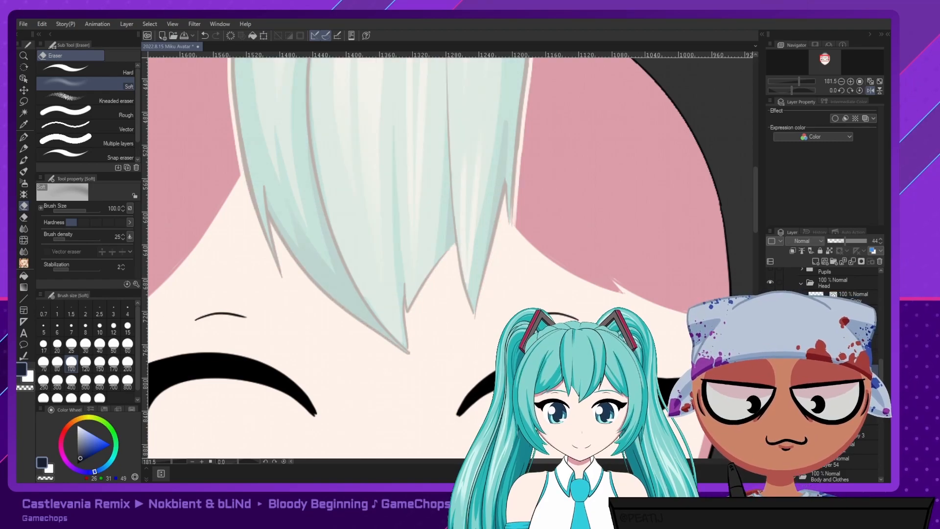
click(770, 370)
Hide the central bangs, show the Fringe folder with the side hair, and lower its opacity to 20.
scroll(778, 371, up, 8)
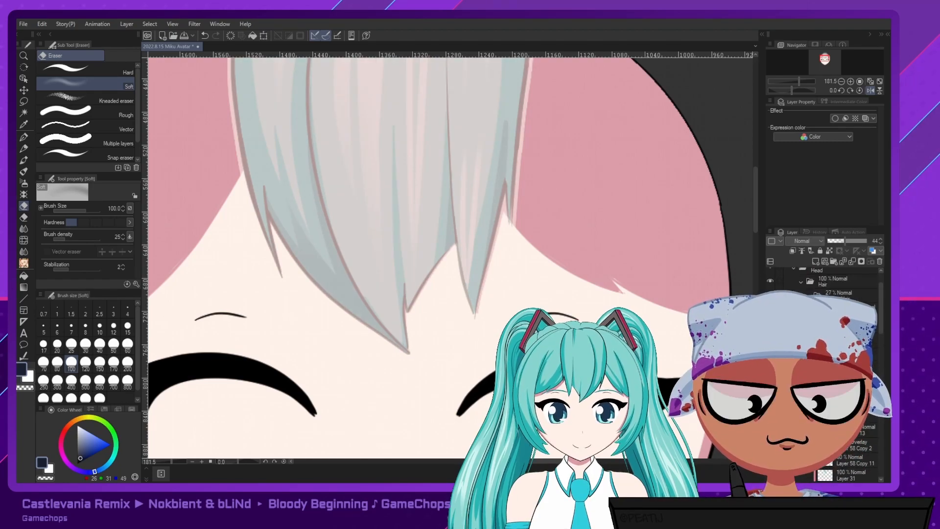
scroll(828, 284, up, 3)
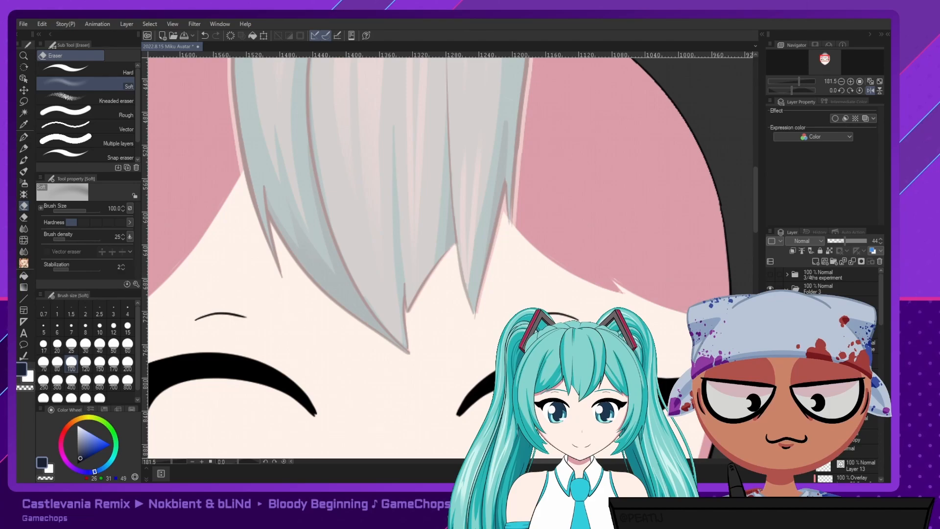
click(770, 437)
click(770, 451)
click(852, 451)
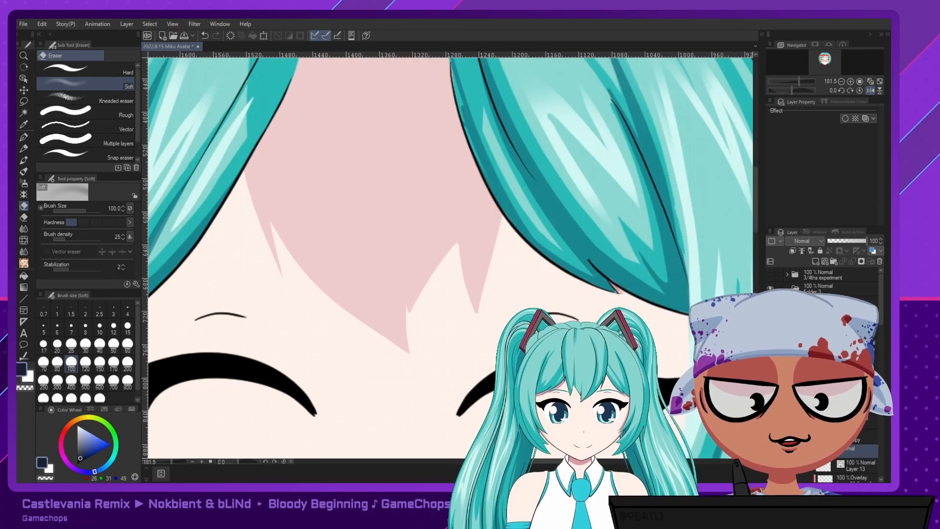
click(833, 241)
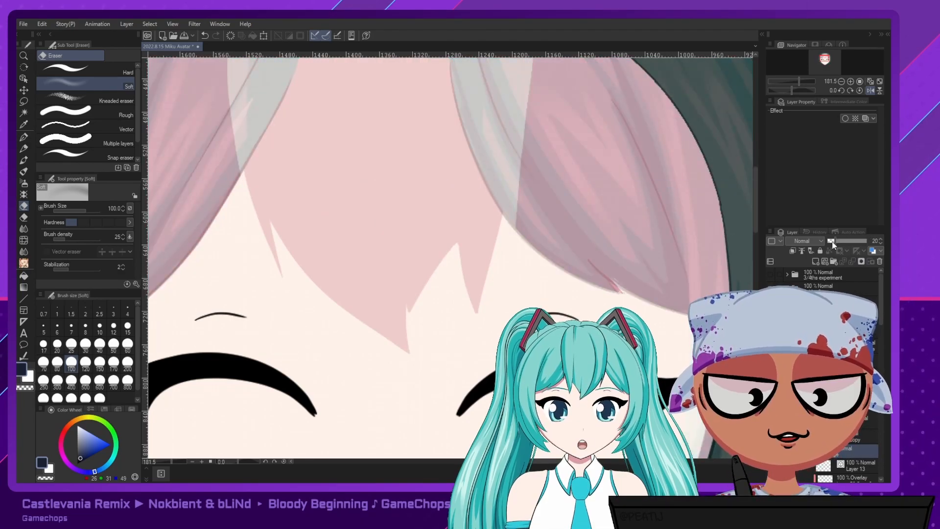
Load the silhouette of the side fringe hair as a selection.
scroll(828, 372, down, 3)
ctrl+click(825, 397)
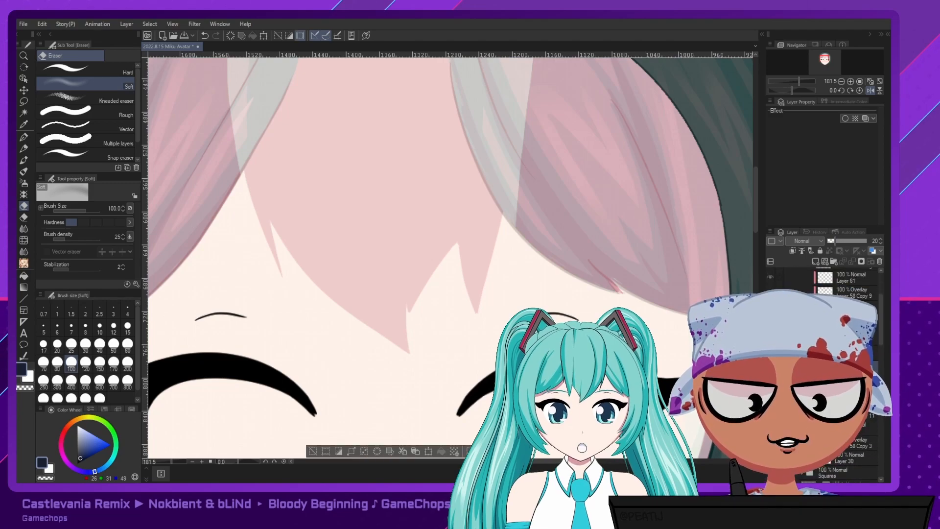
scroll(566, 308, down, 3)
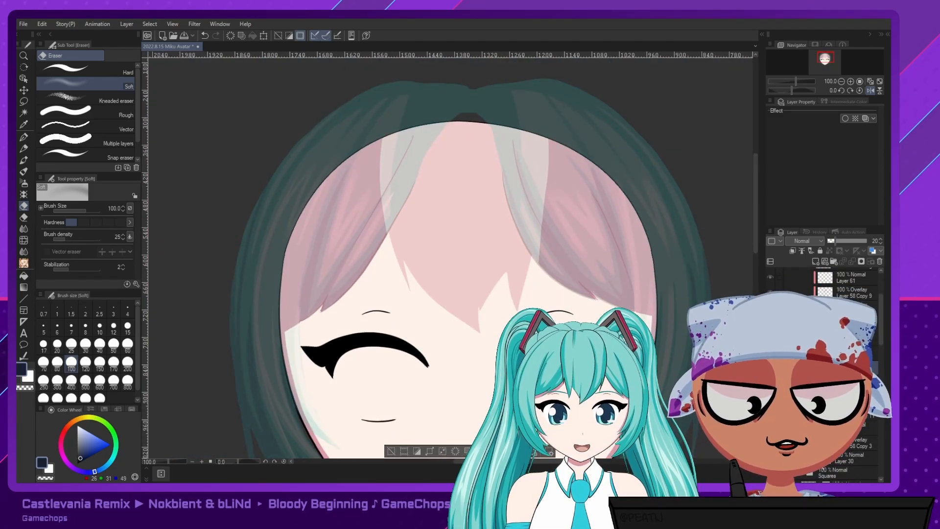
scroll(832, 372, up, 5)
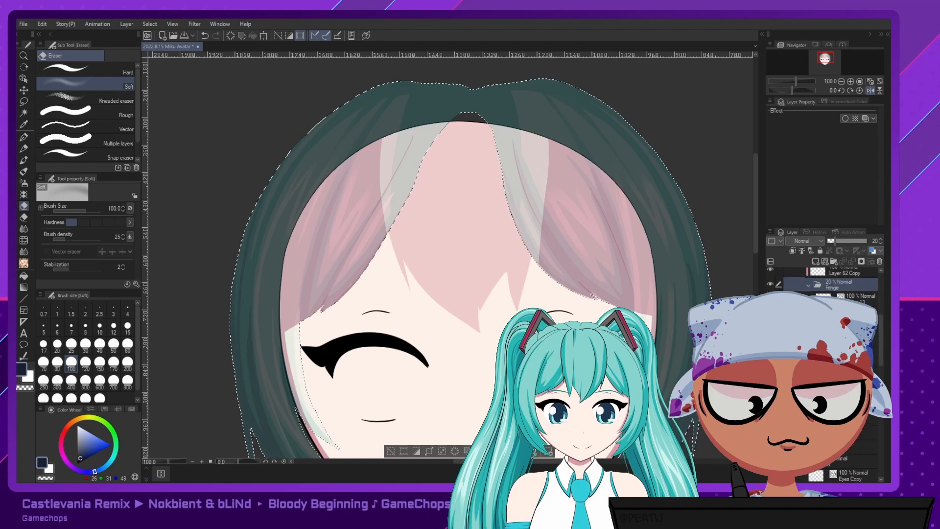
Restore the central bangs' shadow layer to 100 opacity, sample its pink color, and hide that layer.
click(847, 351)
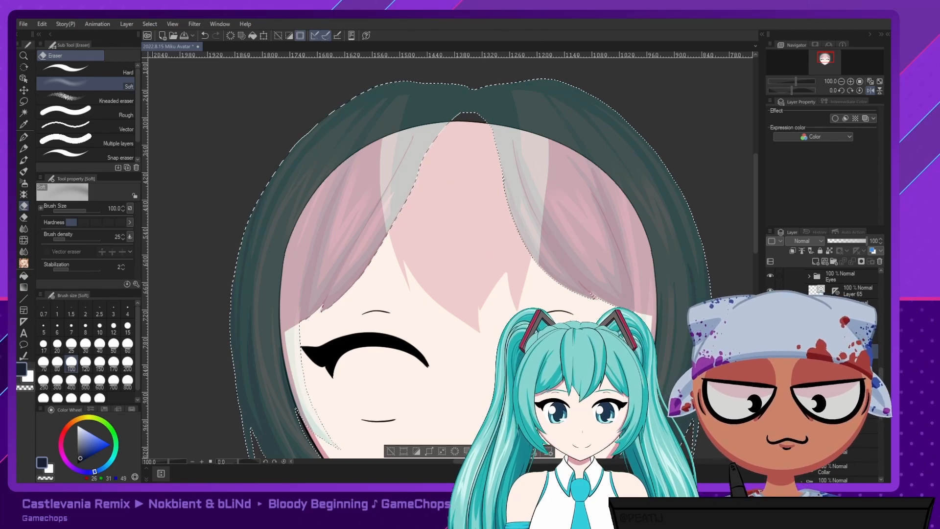
click(847, 337)
drag(846, 240, 867, 241)
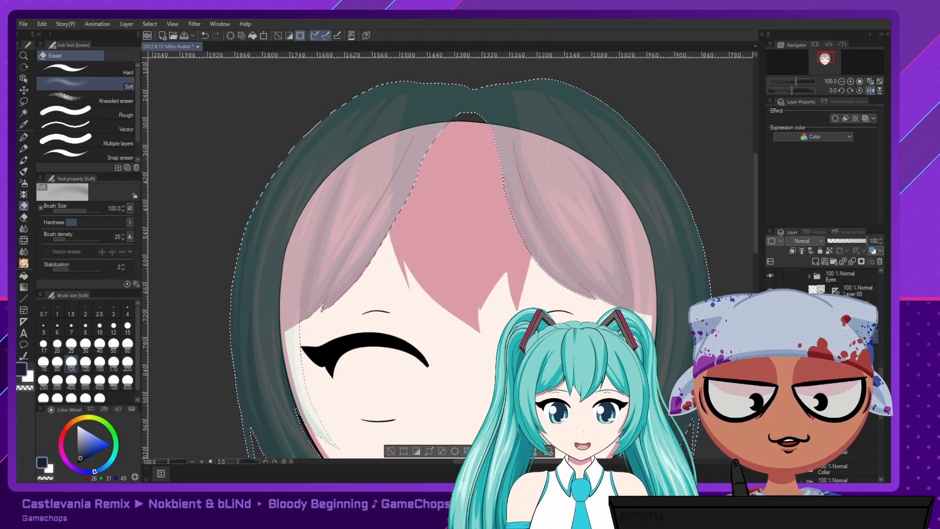
alt+click(471, 233)
click(770, 336)
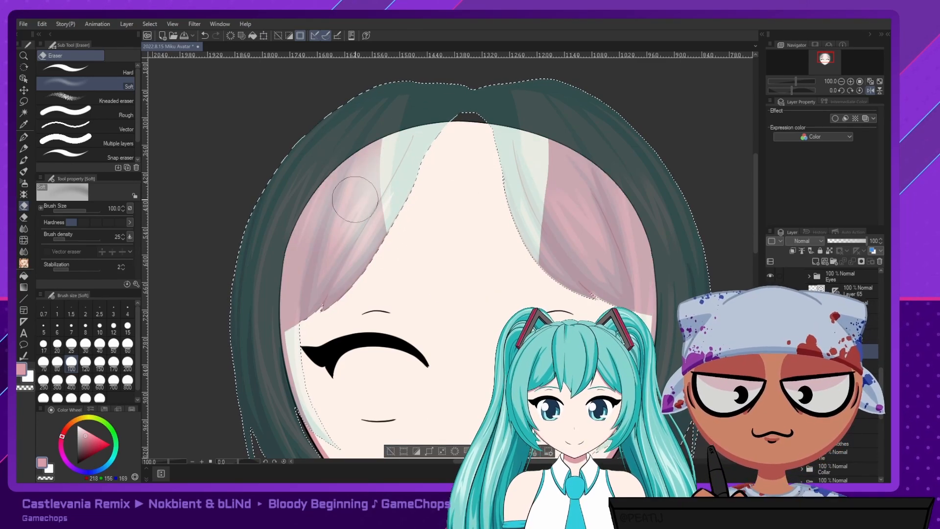
Switch to the G-pen with a brush size of 120 for painting the side fringe's forehead shadow.
key(p)
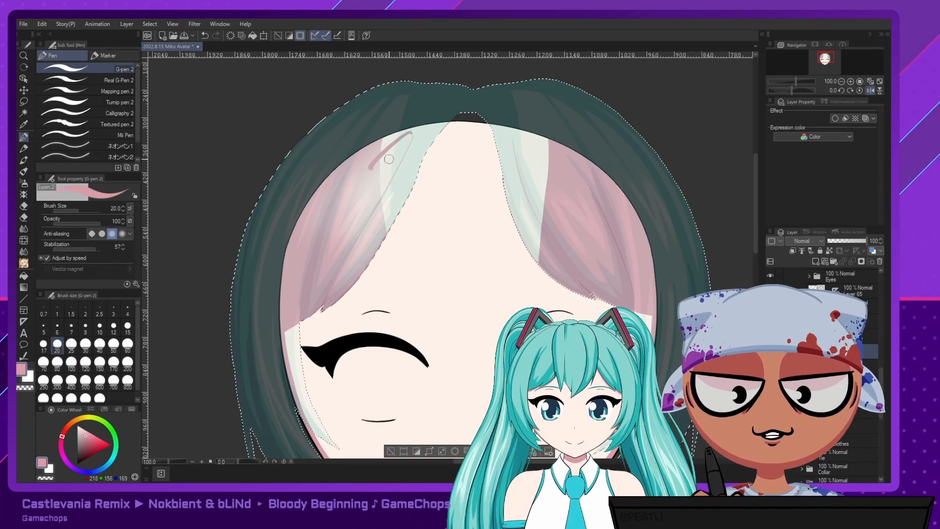
click(85, 362)
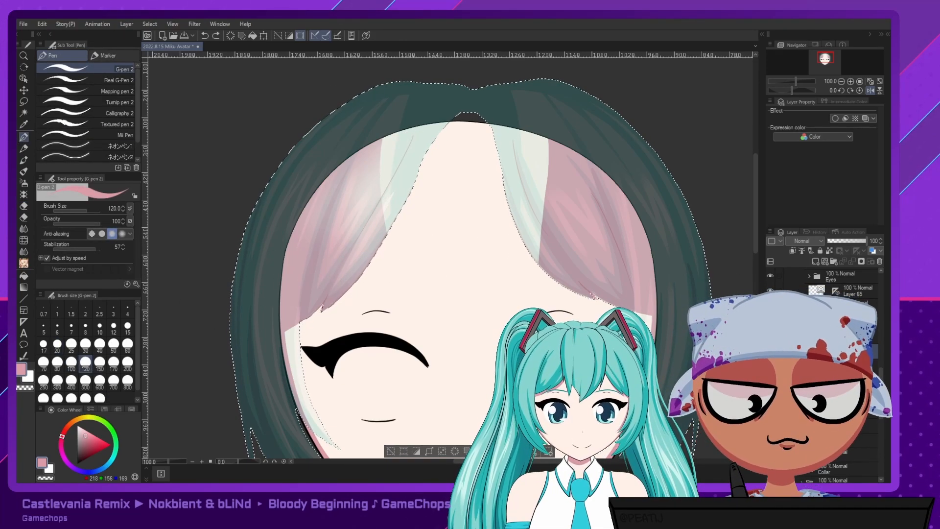
key(ctrl+z)
key(ctrl+y)
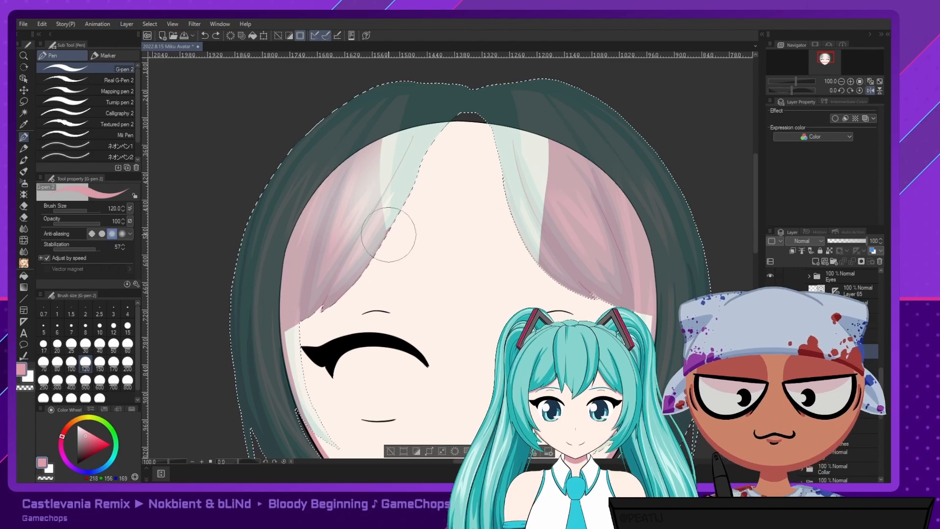
drag(276, 336, 319, 294)
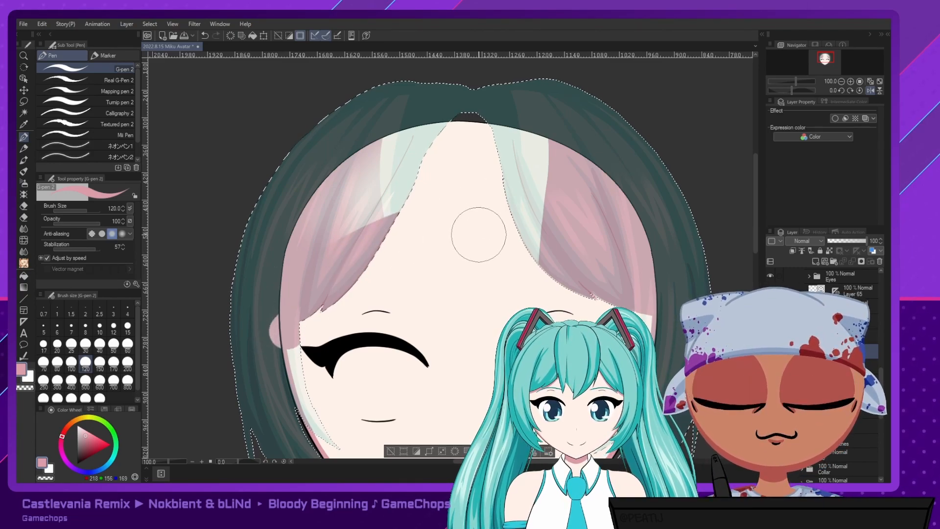
key(ctrl+z)
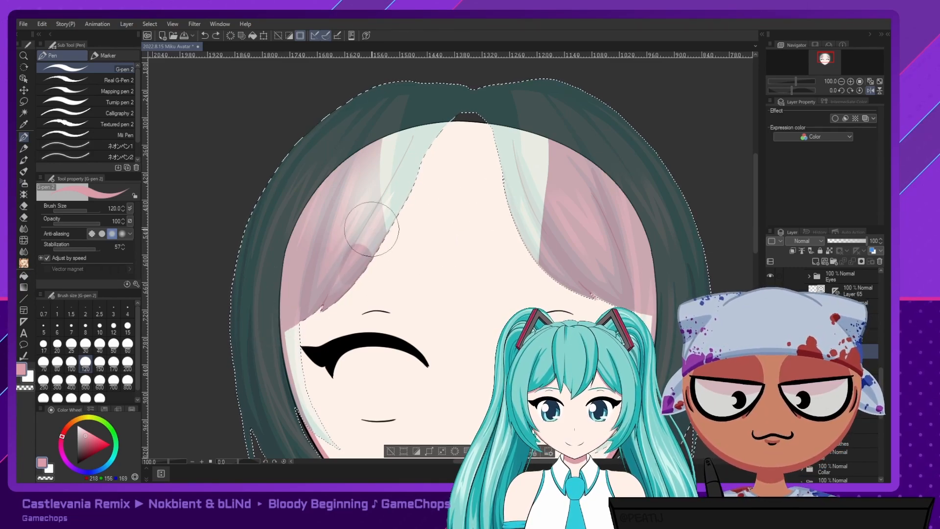
drag(426, 115, 341, 208)
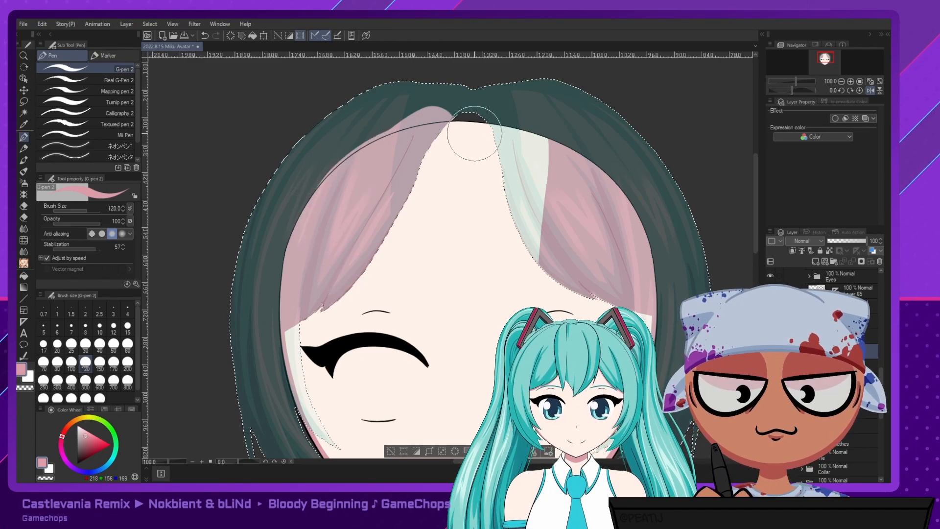
key(ctrl+z)
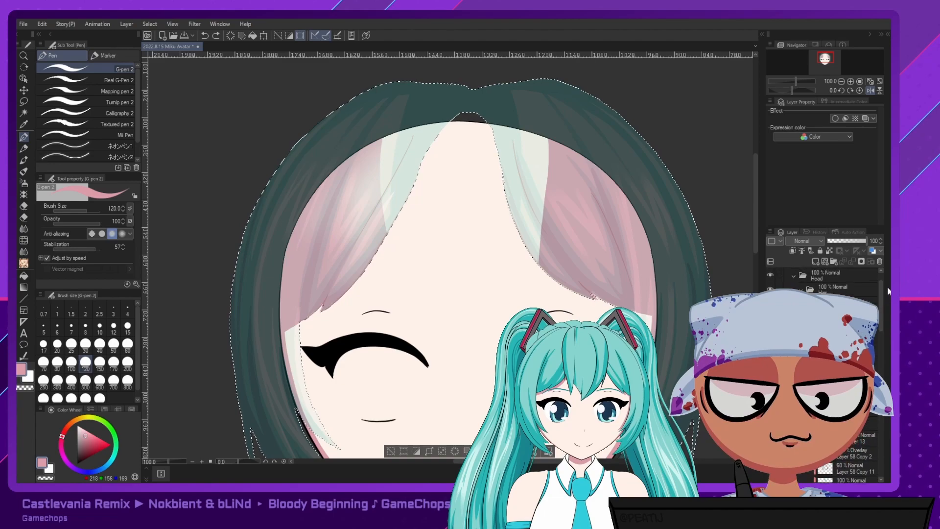
Hide the Hair folder and paint the left half of the side fringe's forehead shadow solid pink within the selection.
click(770, 290)
click(770, 289)
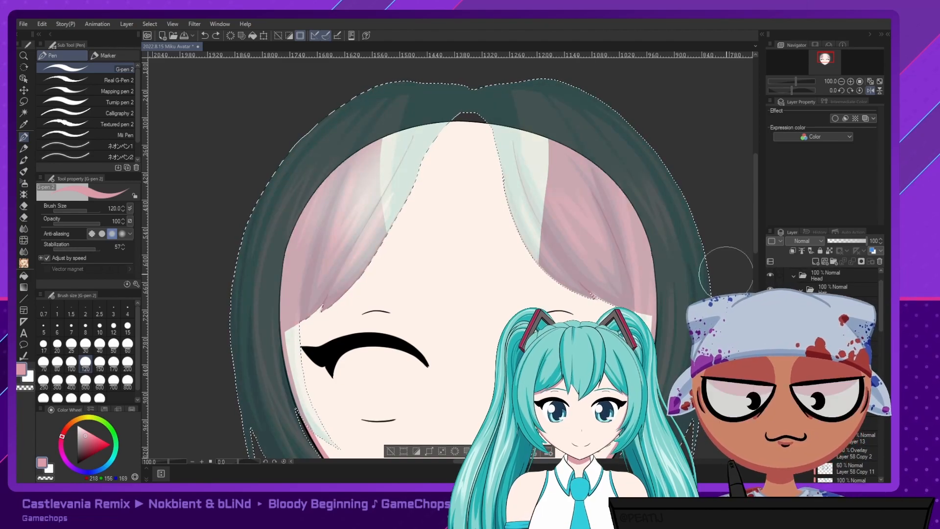
click(770, 290)
mouse_move(373, 235)
mouse_down()
mouse_move(450, 147)
mouse_move(360, 216)
mouse_move(354, 260)
mouse_move(352, 241)
mouse_move(443, 132)
mouse_move(350, 177)
mouse_move(325, 253)
mouse_up()
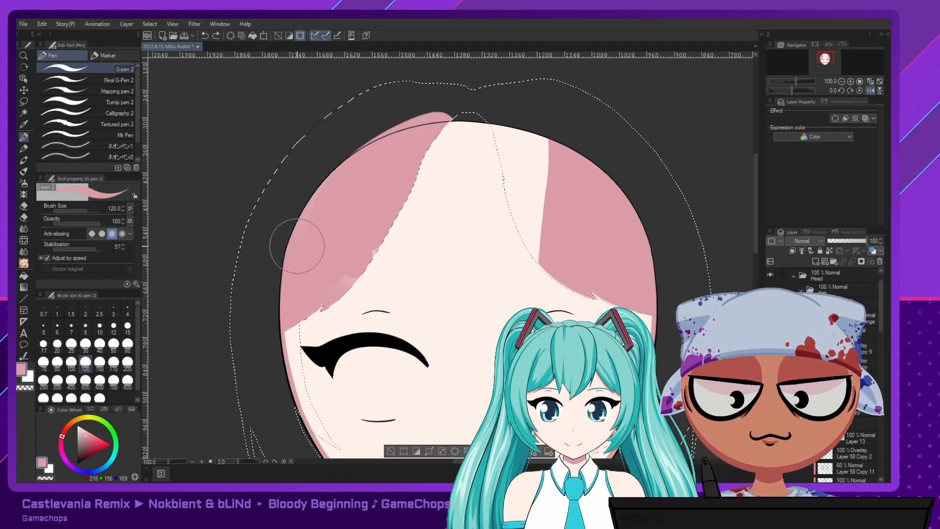
key(ctrl+z)
key(ctrl+z)
key(ctrl+z)
mouse_move(320, 223)
mouse_down()
mouse_move(447, 131)
mouse_move(426, 138)
mouse_move(451, 133)
mouse_move(385, 201)
mouse_up()
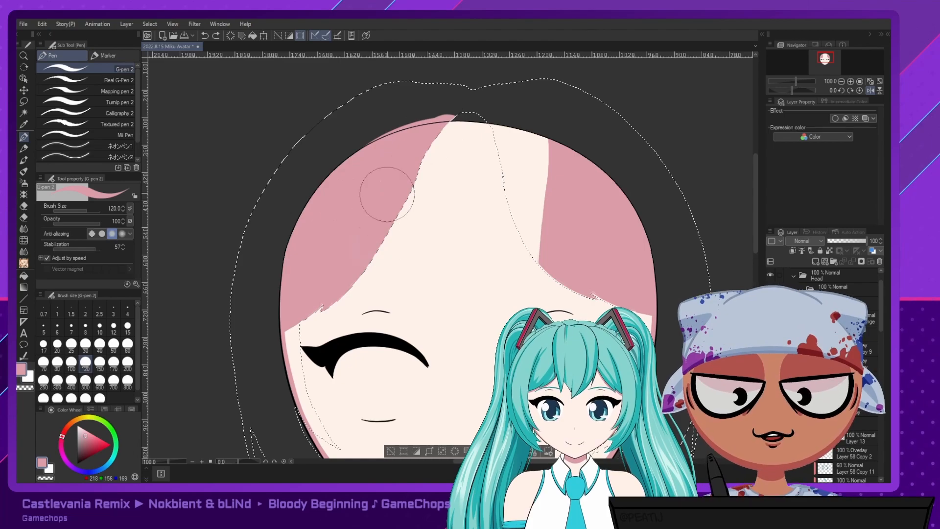
Paint the right half of the forehead shadow pink up to the selection's edge and fill the remaining gaps along the head's outer edge.
mouse_move(483, 122)
mouse_down()
mouse_move(535, 233)
mouse_move(521, 172)
mouse_move(552, 213)
mouse_move(517, 115)
mouse_move(532, 231)
mouse_up()
key(ctrl+z)
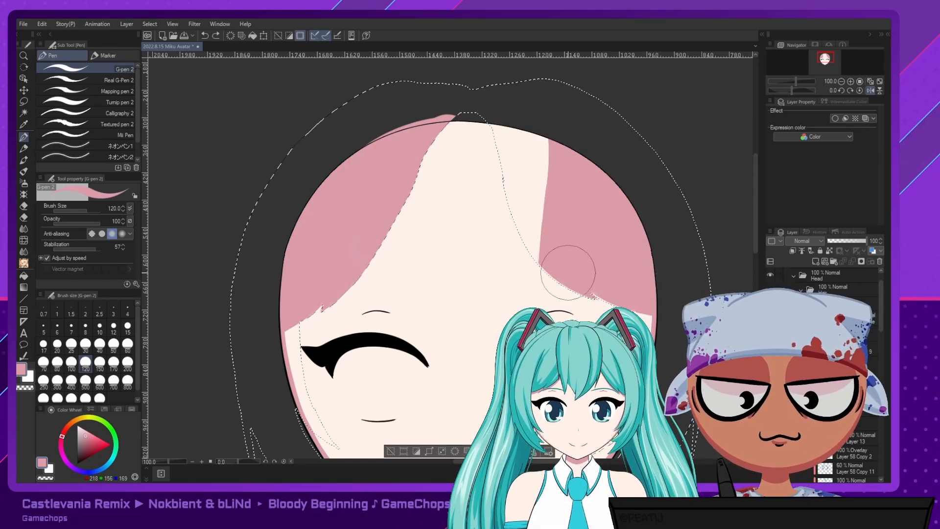
mouse_move(571, 266)
mouse_down()
mouse_move(636, 288)
mouse_move(550, 275)
mouse_move(673, 305)
mouse_up()
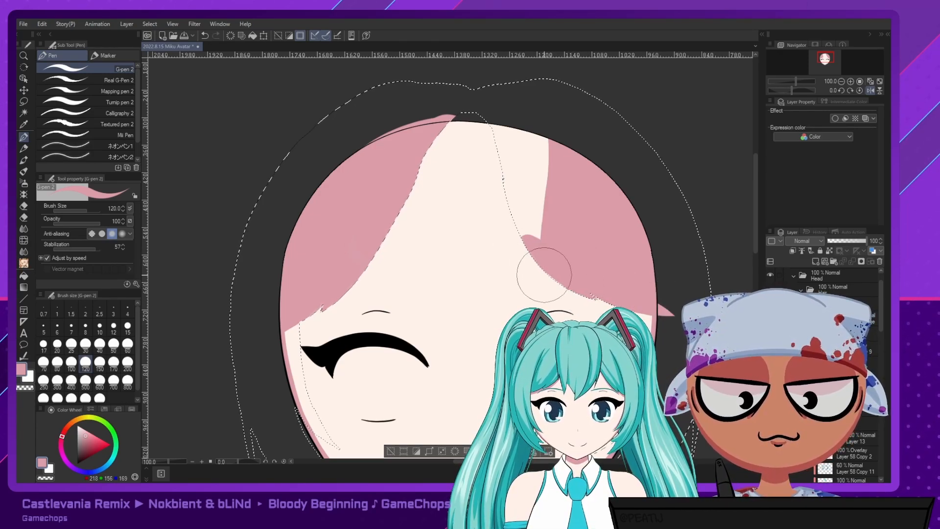
mouse_move(581, 230)
mouse_down()
mouse_move(541, 244)
mouse_move(523, 120)
mouse_up()
mouse_move(276, 317)
mouse_down()
mouse_move(401, 171)
mouse_move(357, 163)
mouse_up()
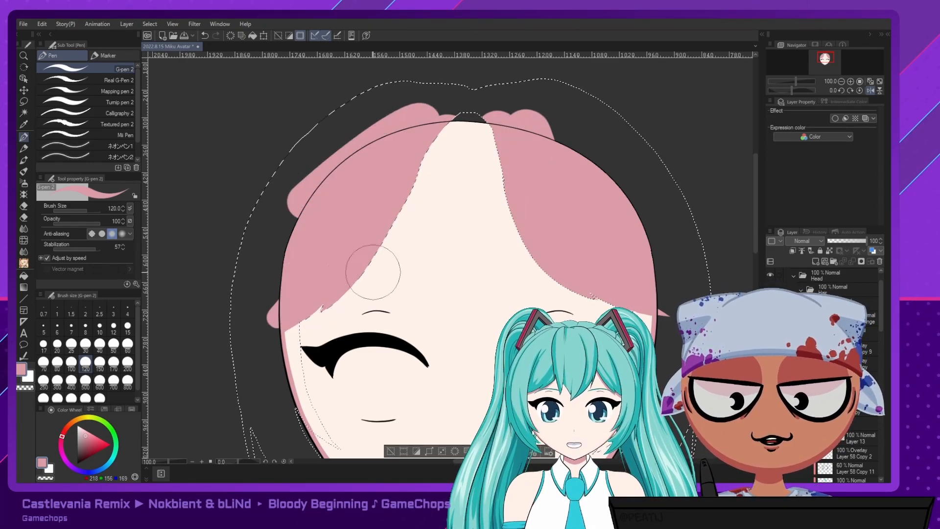
scroll(529, 179, down, 1)
drag(550, 171, 485, 145)
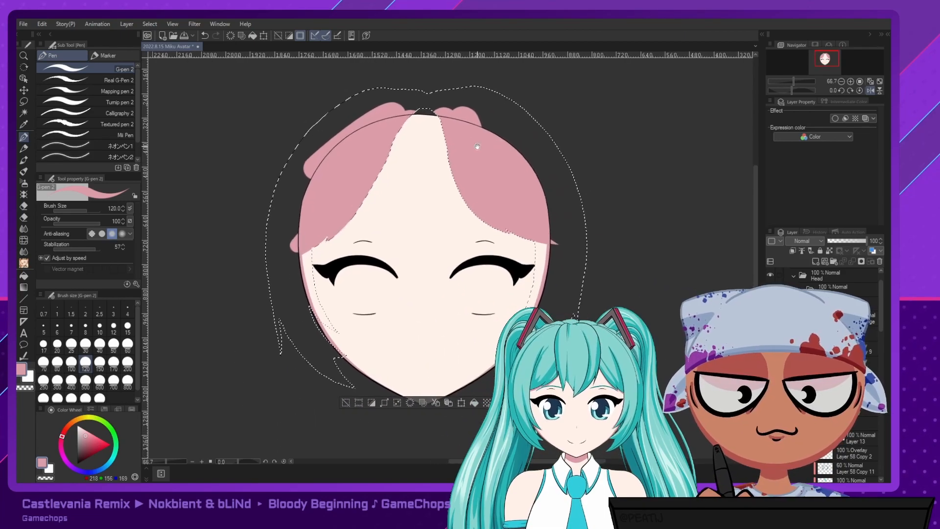
scroll(432, 184, up, 1)
scroll(827, 372, down, 3)
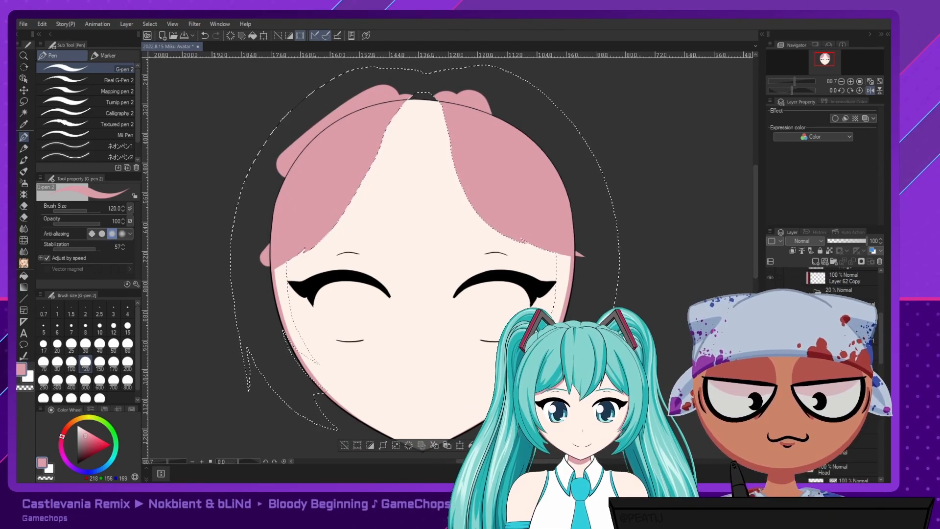
scroll(843, 372, down, 3)
scroll(828, 372, up, 2)
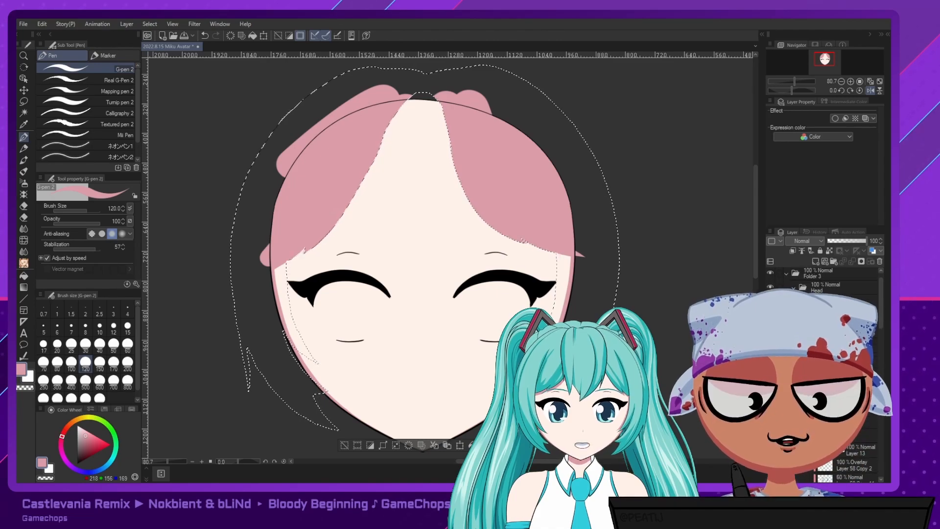
ctrl+click(802, 289)
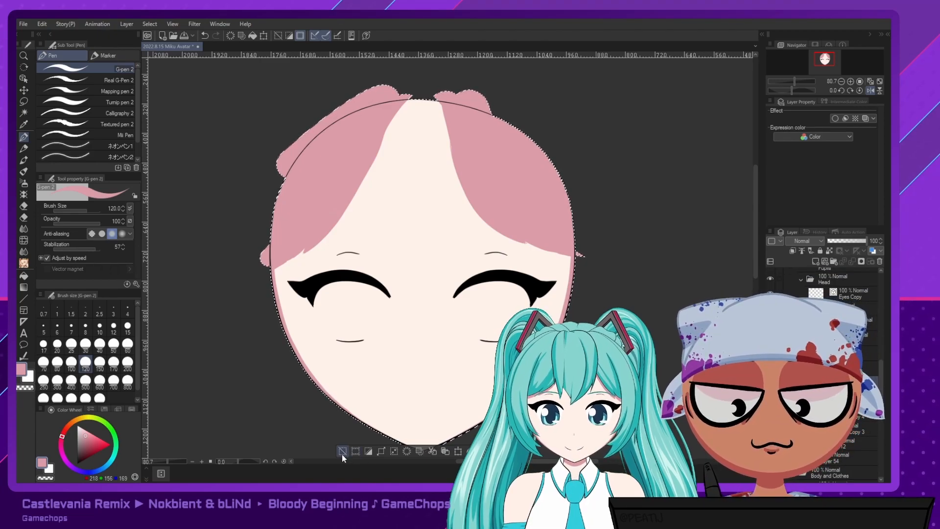
key(ctrl+d)
Select everything outside the head silhouette, delete the shadow paint spilling over the head outline, and deselect.
click(770, 362)
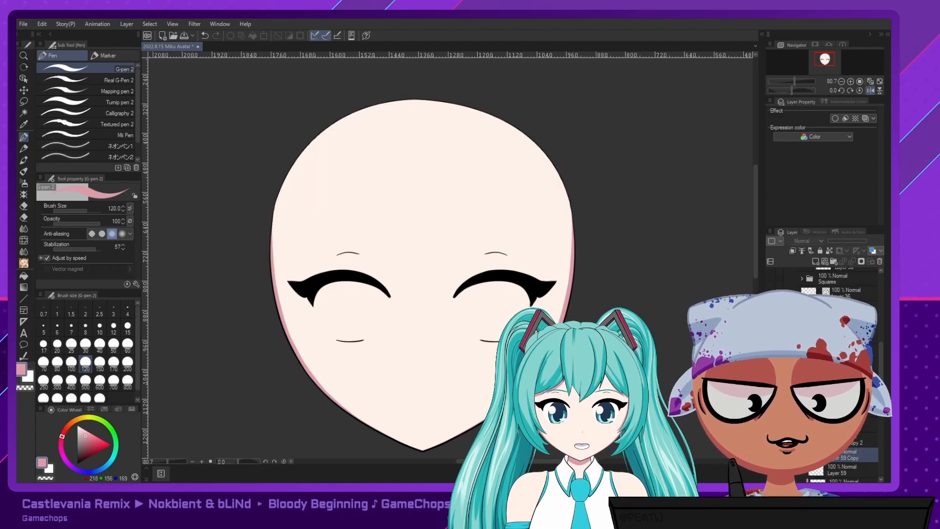
ctrl+click(817, 481)
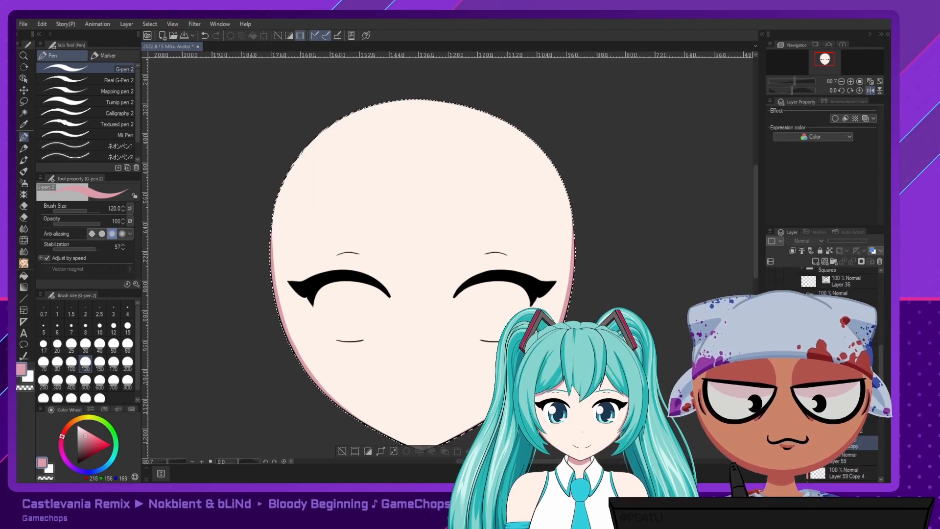
click(368, 451)
click(771, 360)
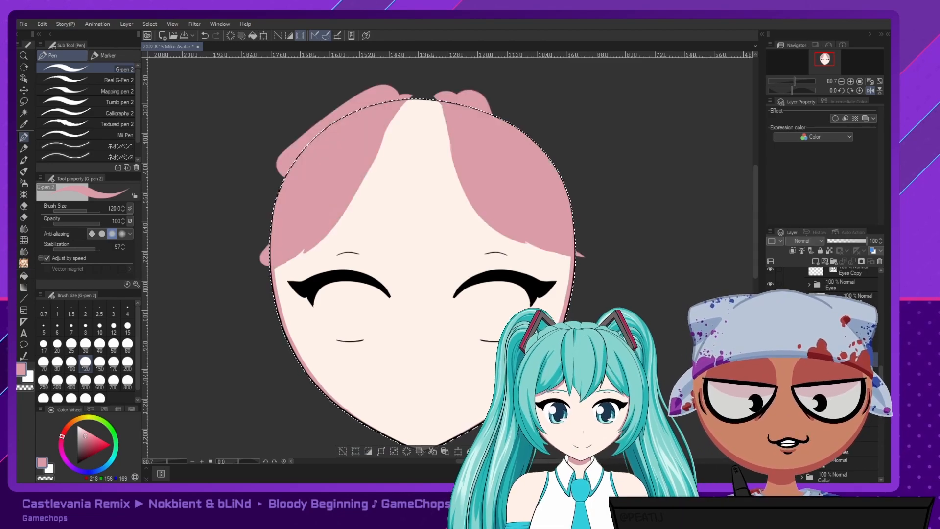
key(Delete)
click(343, 450)
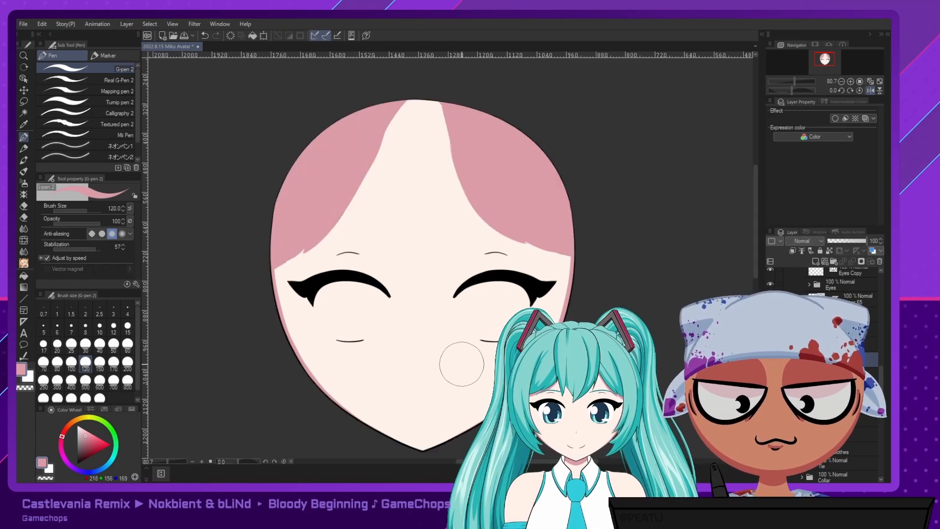
Set the G-pen size to 15 and try to smooth the notched lower edge of the side fringe shadow.
scroll(327, 266, up, 4)
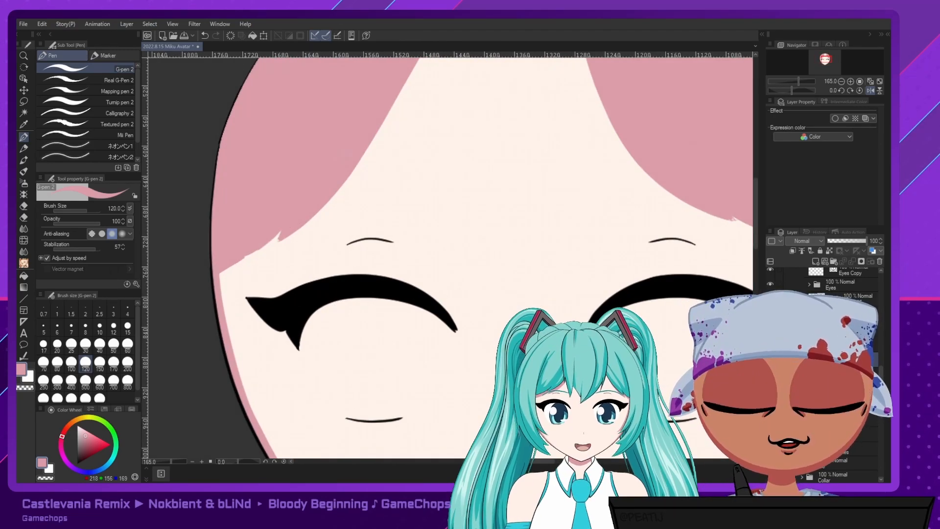
click(127, 326)
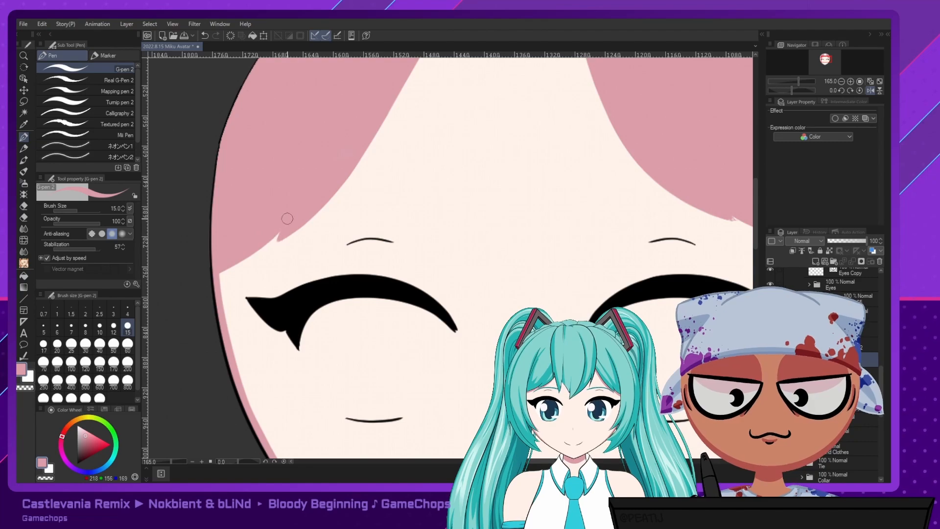
scroll(319, 199, right, 5)
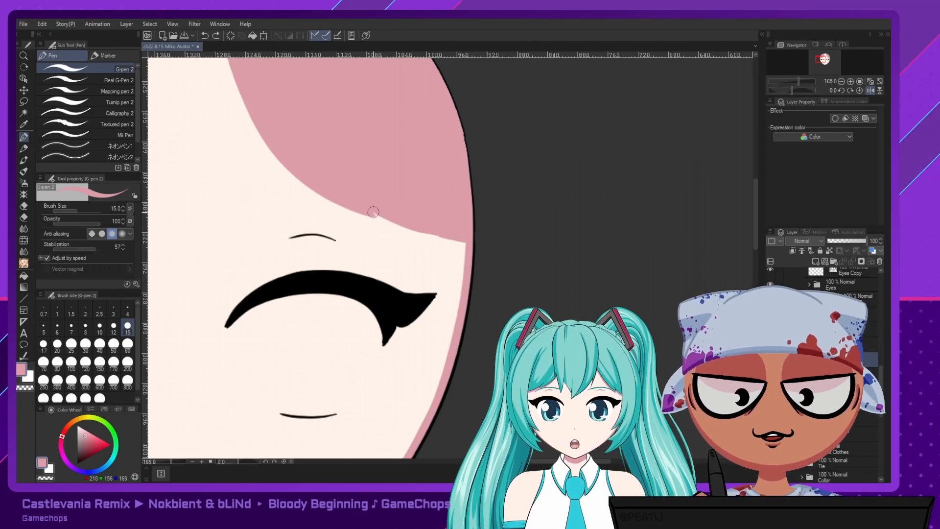
drag(410, 229, 453, 239)
key(ctrl+z)
key(ctrl+z)
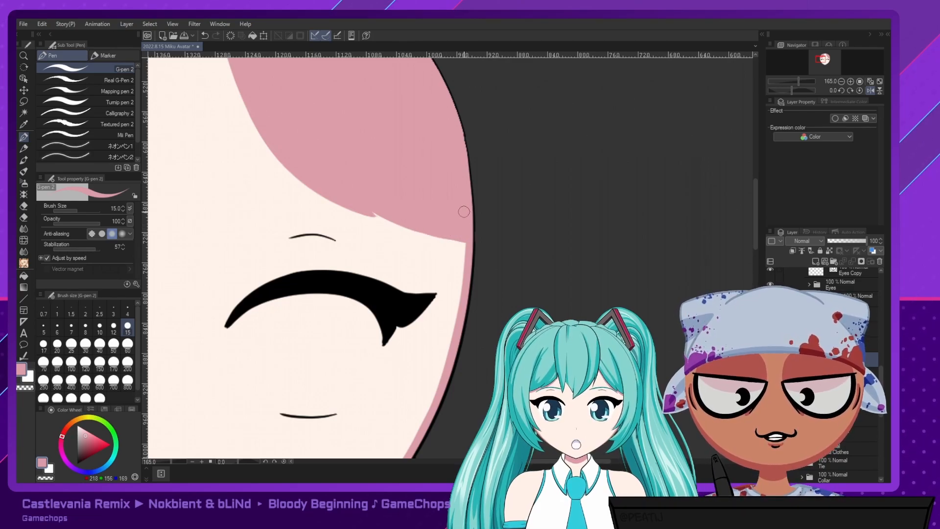
key(h)
scroll(369, 198, down, 4)
key(h)
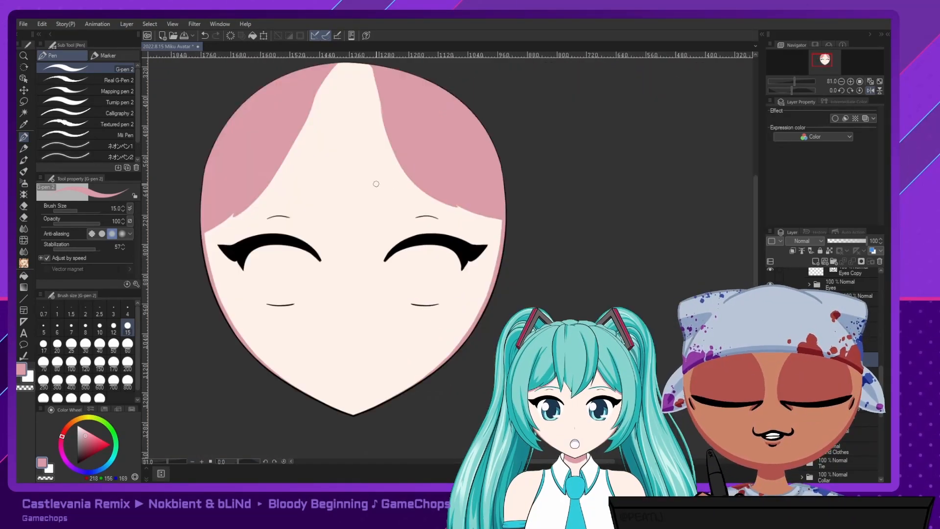
scroll(362, 175, up, 1)
drag(347, 176, 365, 189)
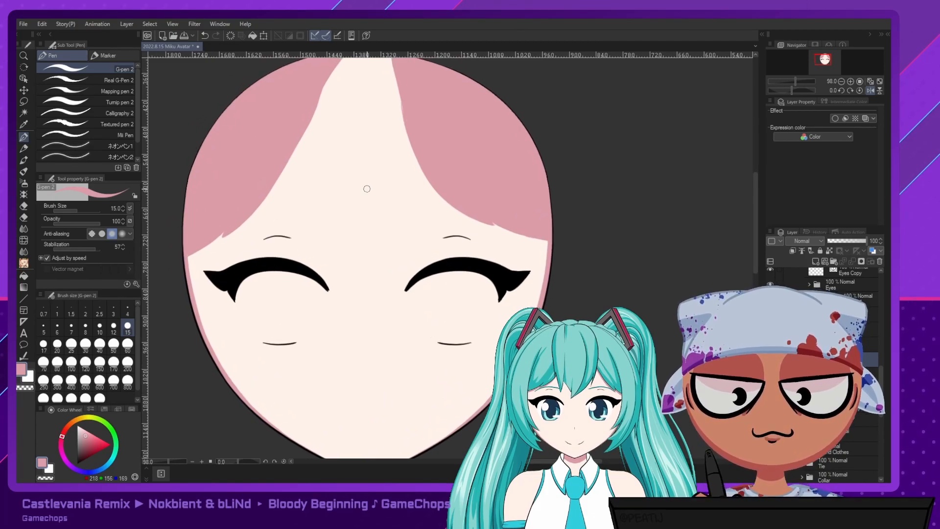
scroll(369, 188, down, 3)
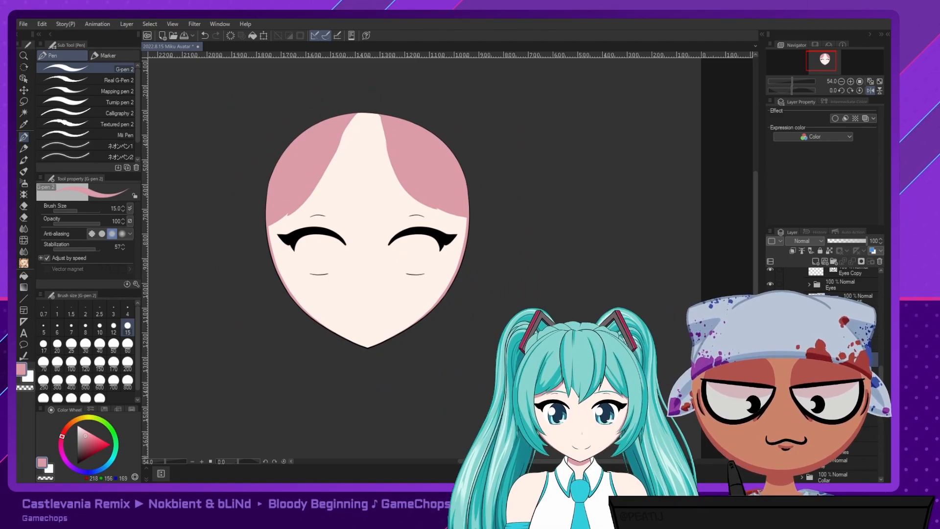
Hide the face skin, line art, eyes and paper background so only the side fringe shadow remains on transparency.
click(770, 375)
click(770, 375)
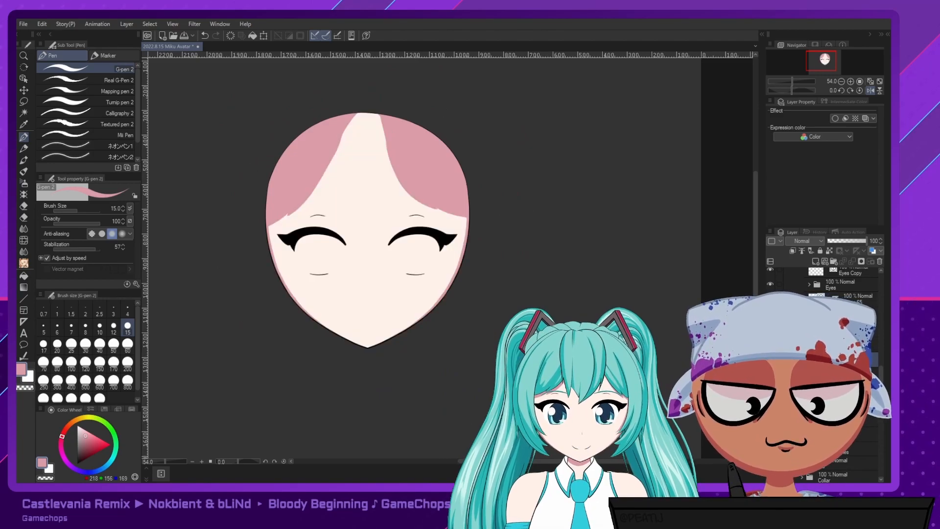
click(770, 375)
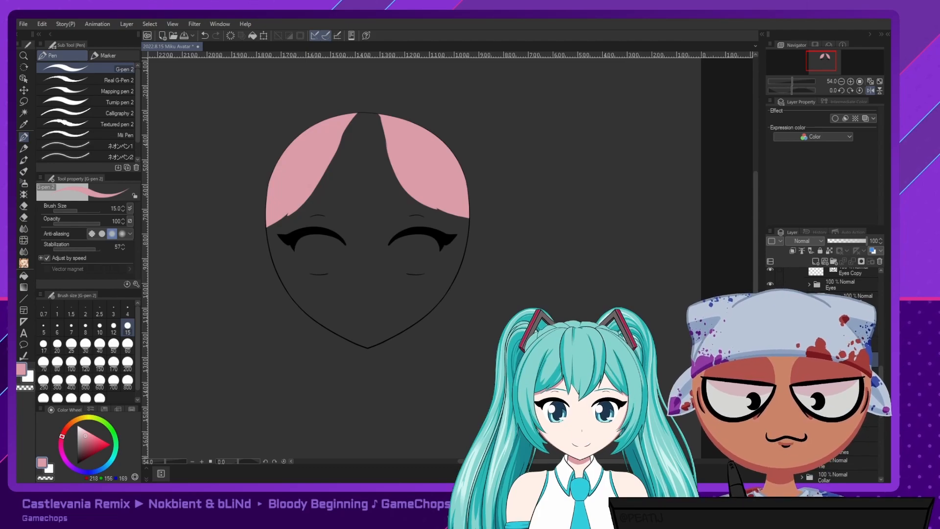
click(770, 346)
click(770, 273)
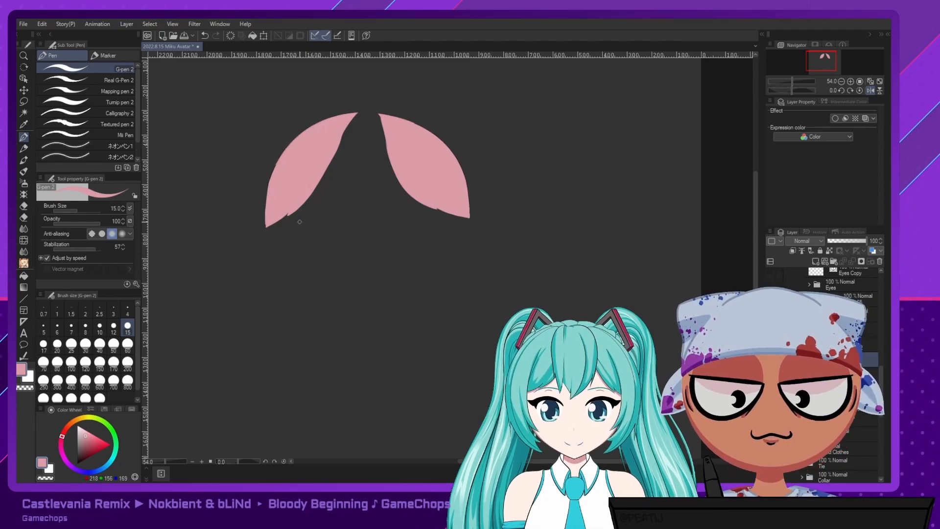
drag(880, 380, 880, 437)
click(771, 475)
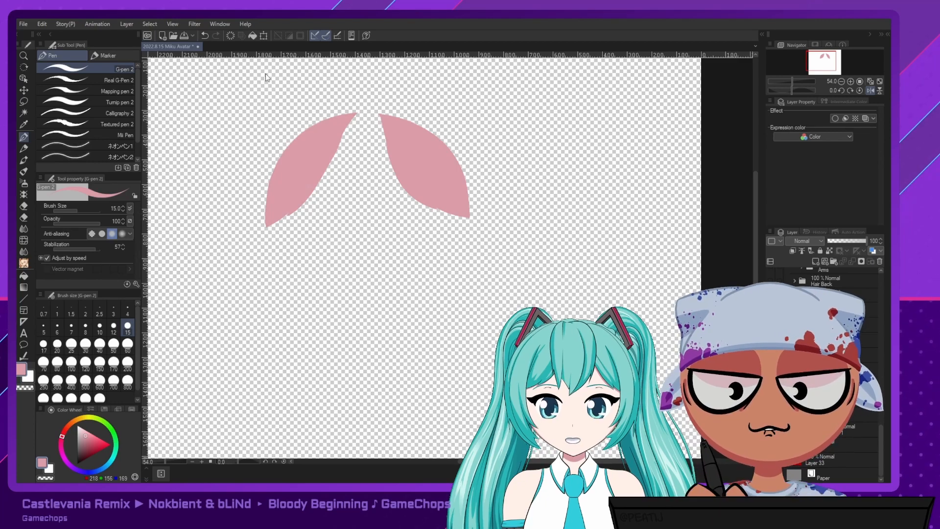
Hide the side fringe shadow layer and show only the central bangs' shadow layer on the transparent canvas.
scroll(827, 343, up, 5)
click(770, 350)
click(771, 350)
click(771, 335)
click(770, 319)
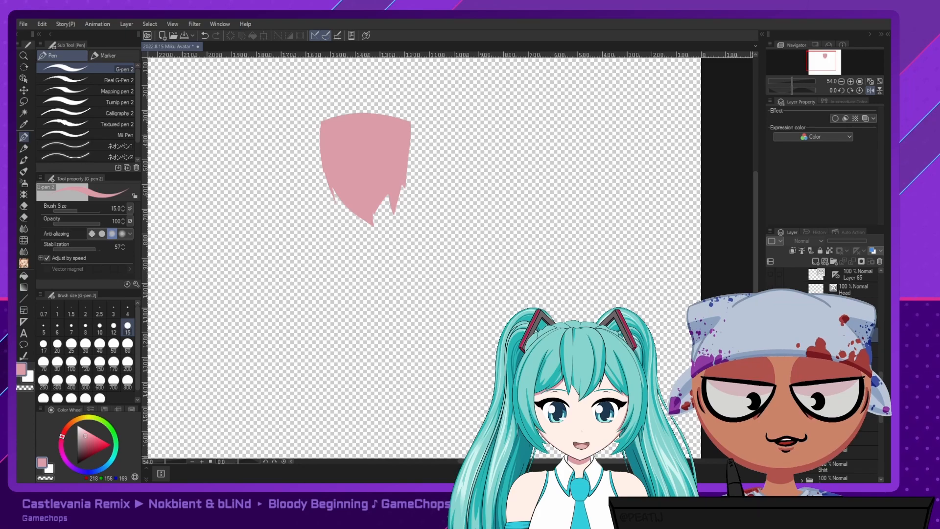
scroll(827, 343, up, 1)
scroll(827, 343, up, 5)
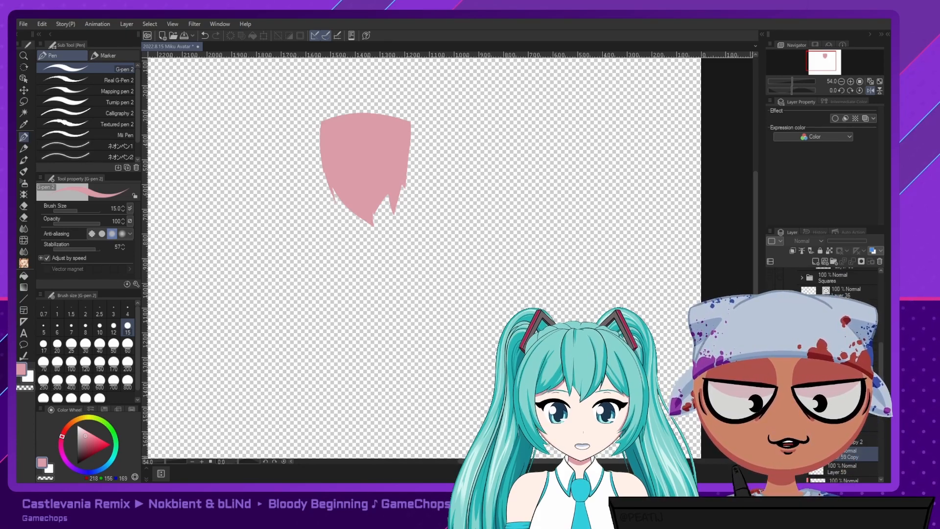
scroll(828, 343, up, 2)
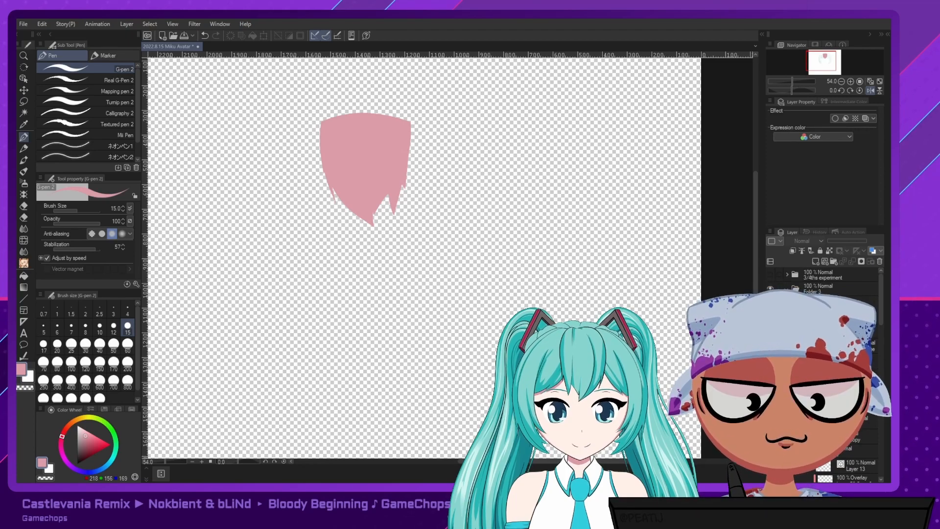
Show the hair again and raise the side hair's opacity to 100%.
click(770, 342)
click(840, 318)
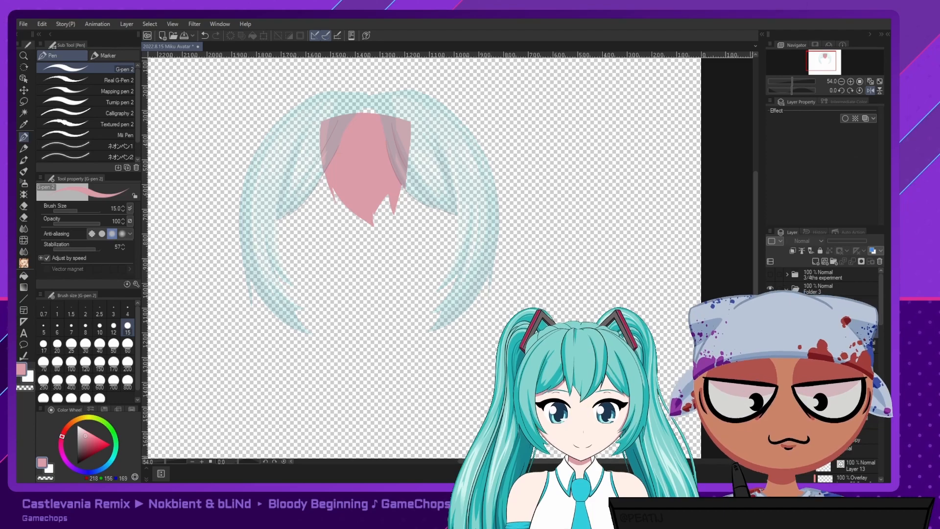
click(841, 453)
drag(849, 240, 881, 245)
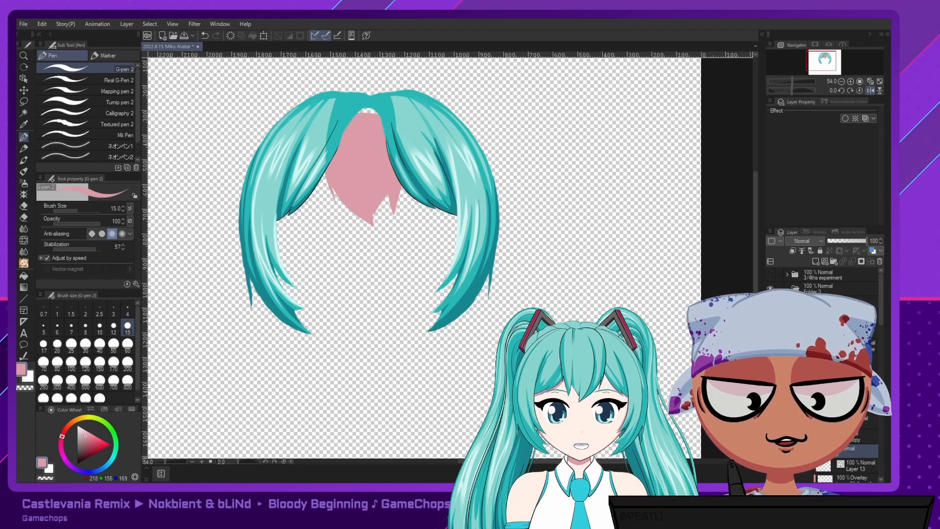
Hide the hair folder so only the central bangs' shadow remains on the transparent canvas.
scroll(828, 372, down, 3)
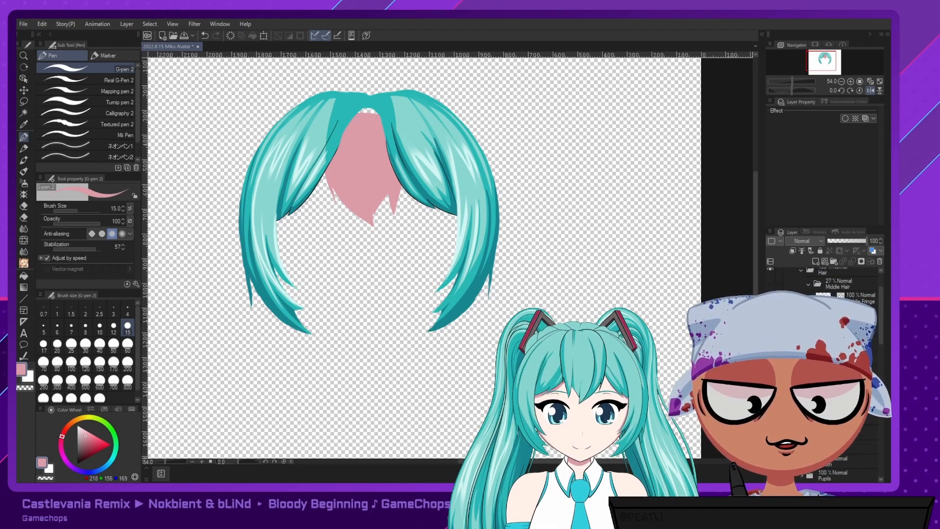
click(801, 387)
click(770, 386)
click(770, 387)
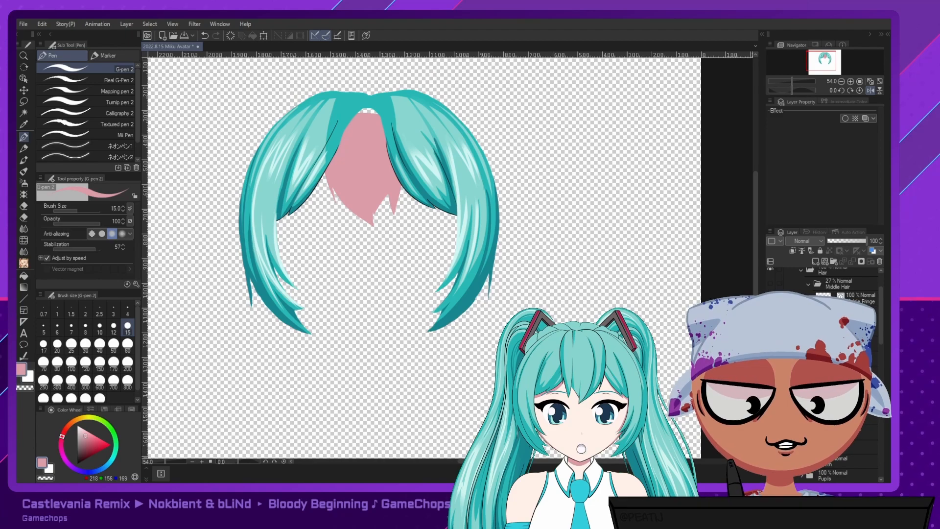
scroll(828, 372, up, 1)
scroll(828, 372, up, 1)
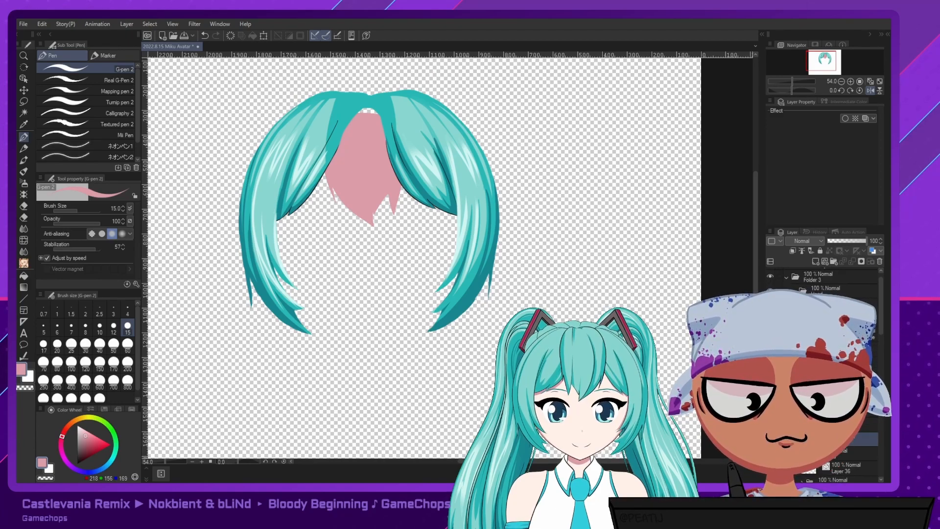
click(770, 305)
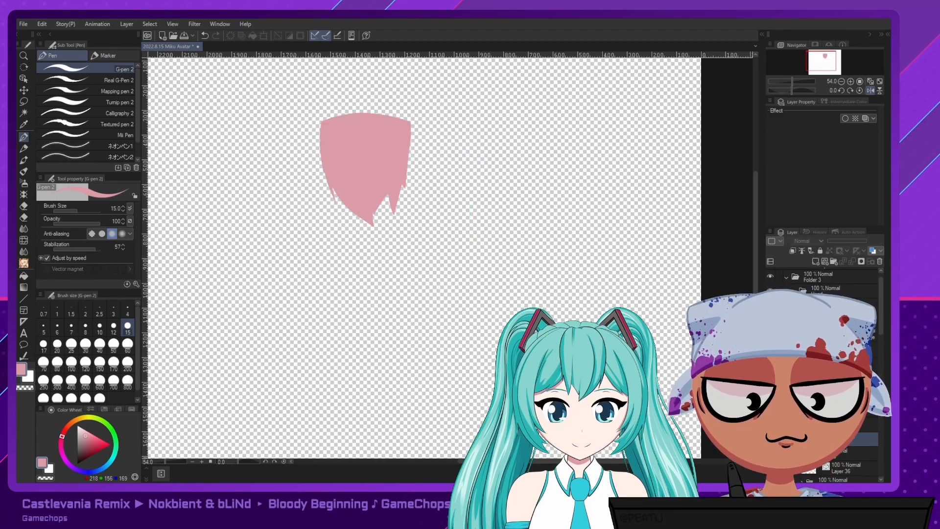
Show the face skin and toggle the fringe shadow layers to compare them, leaving only the central bangs' shadow over the face.
scroll(827, 372, down, 2)
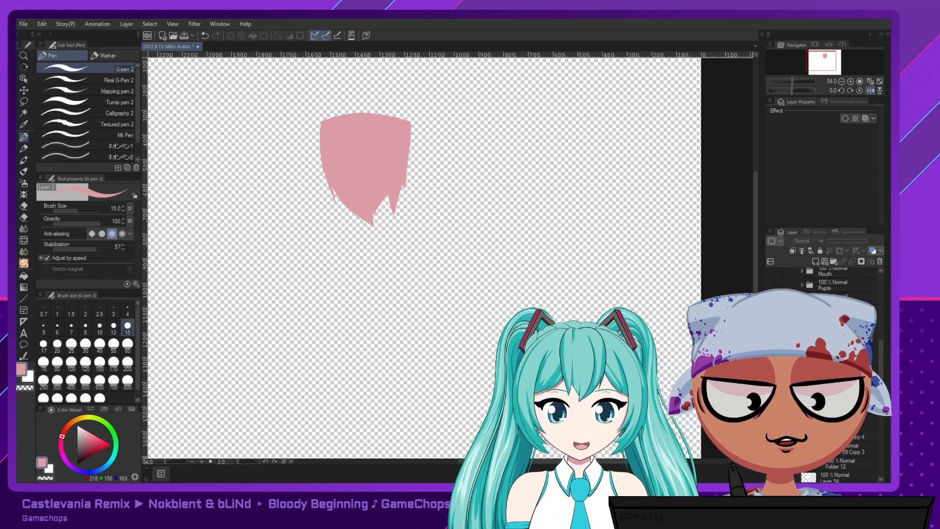
scroll(828, 372, down, 3)
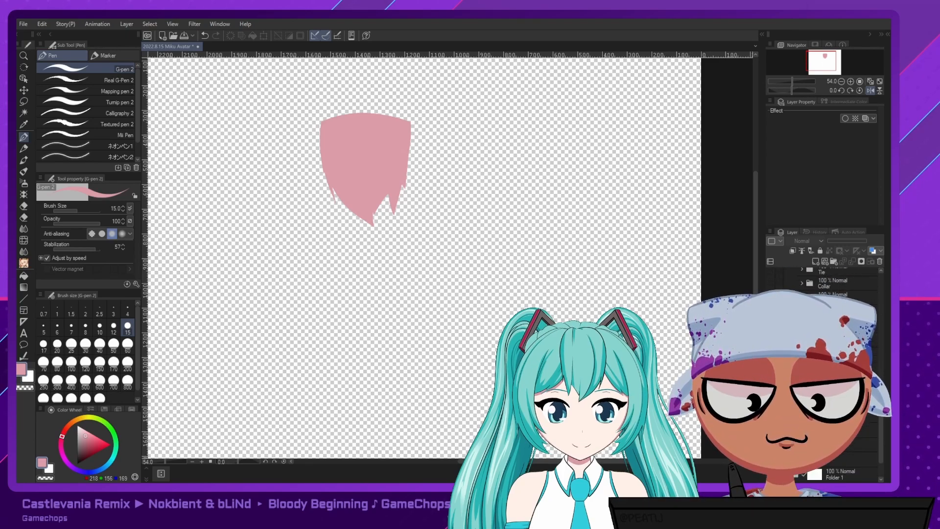
scroll(827, 372, up, 3)
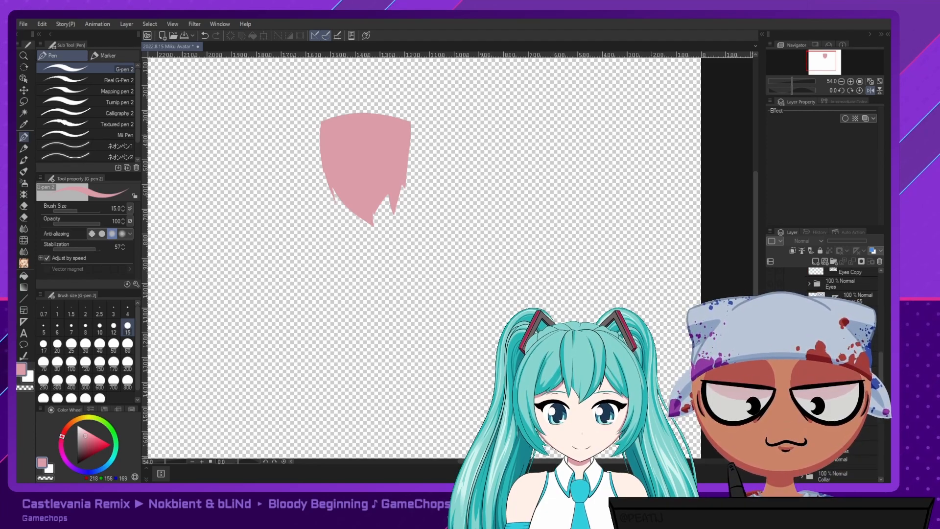
click(770, 382)
click(770, 369)
click(770, 357)
click(770, 358)
click(770, 370)
click(770, 370)
click(771, 369)
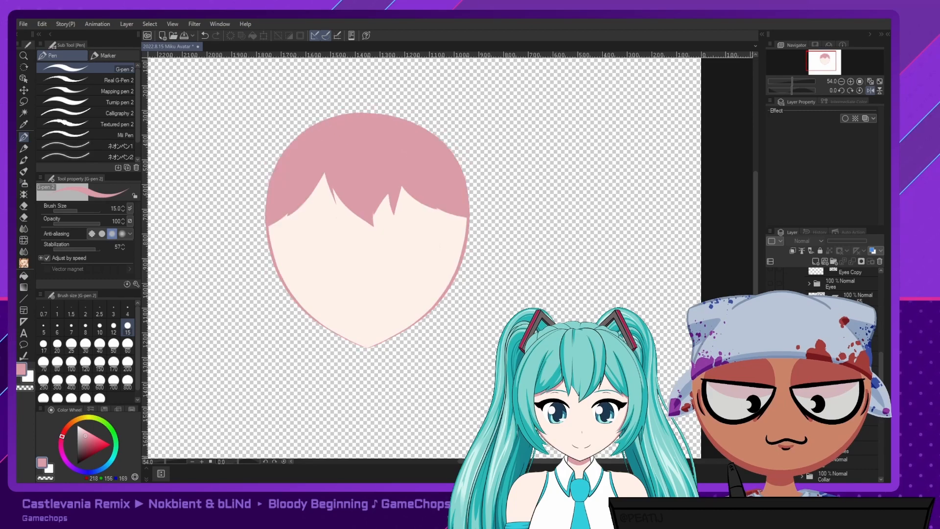
click(770, 370)
click(771, 370)
click(770, 370)
click(770, 370)
click(770, 369)
Show the hair folder but hide the side hair, leaving the semi-transparent middle fringe over its shadow.
scroll(823, 375, up, 4)
scroll(822, 374, up, 5)
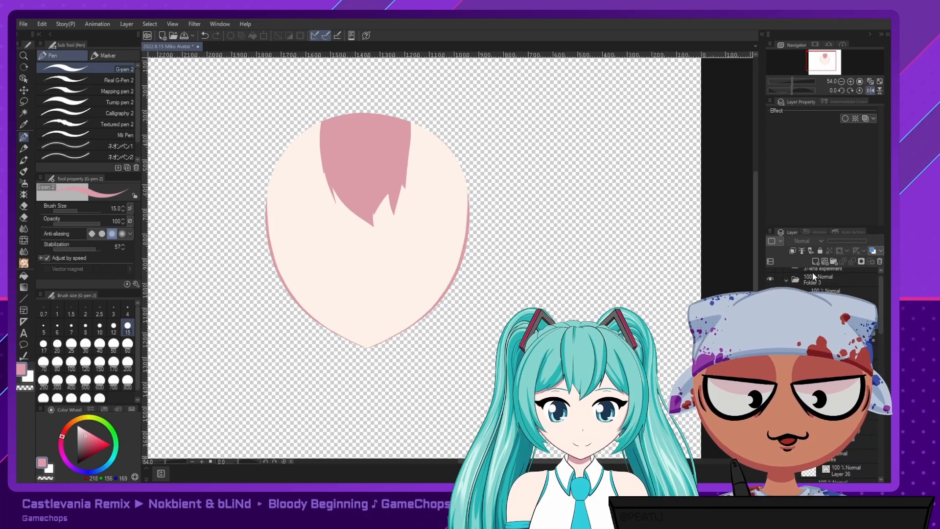
click(770, 294)
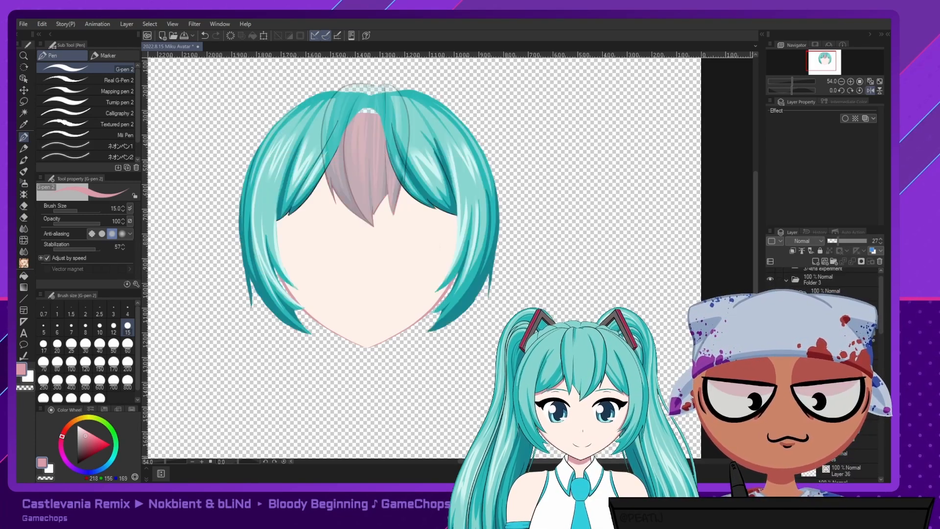
click(770, 337)
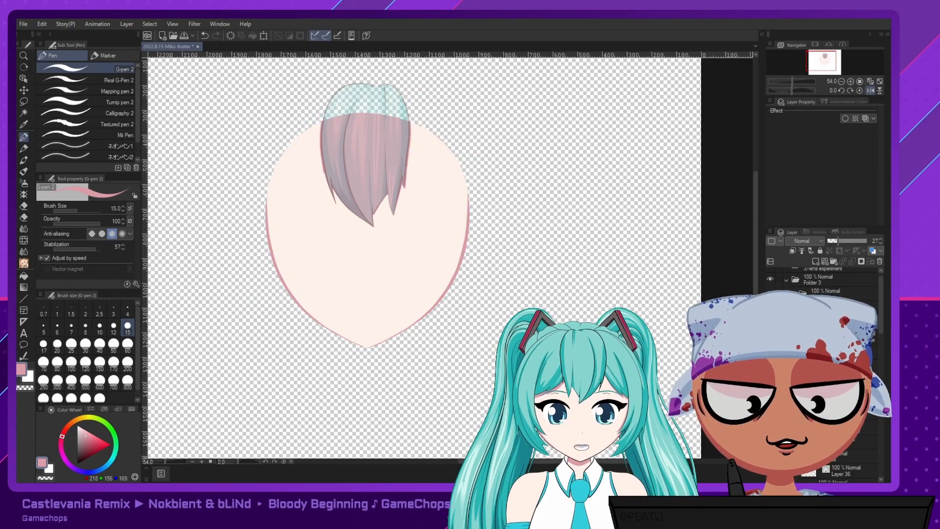
Select everything outside the middle fringe's silhouette, delete the central bangs' shadow spilling past it, and deselect.
scroll(365, 156, up, 3)
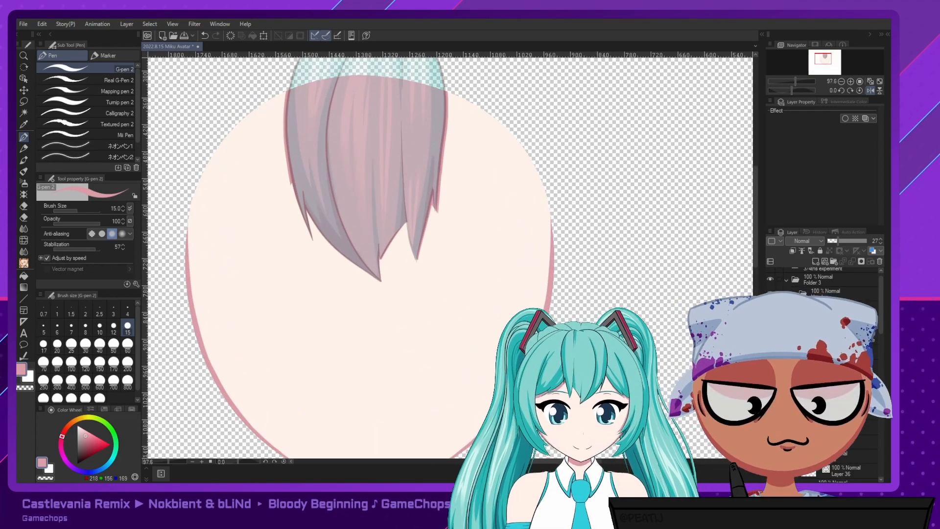
ctrl+click(809, 314)
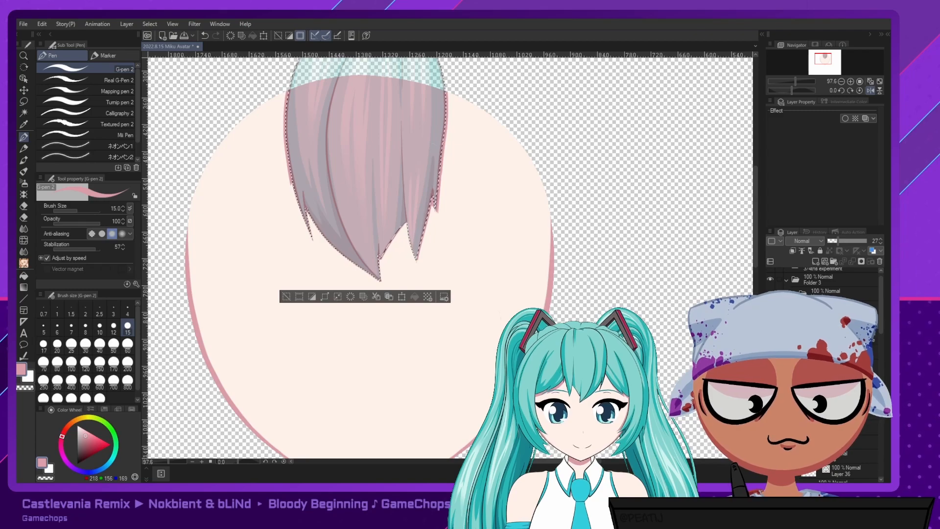
ctrl+click(817, 336)
ctrl+click(809, 319)
click(312, 297)
scroll(832, 362, down, 5)
scroll(832, 363, down, 5)
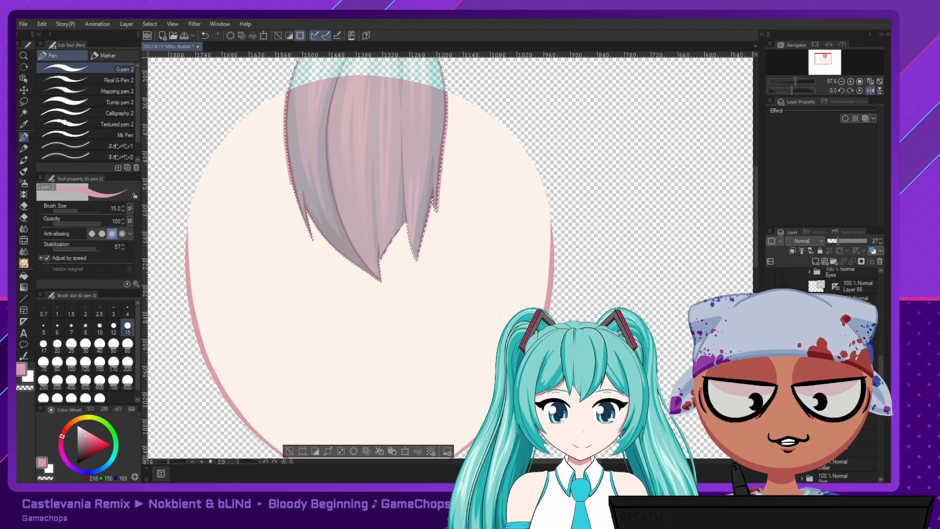
click(842, 332)
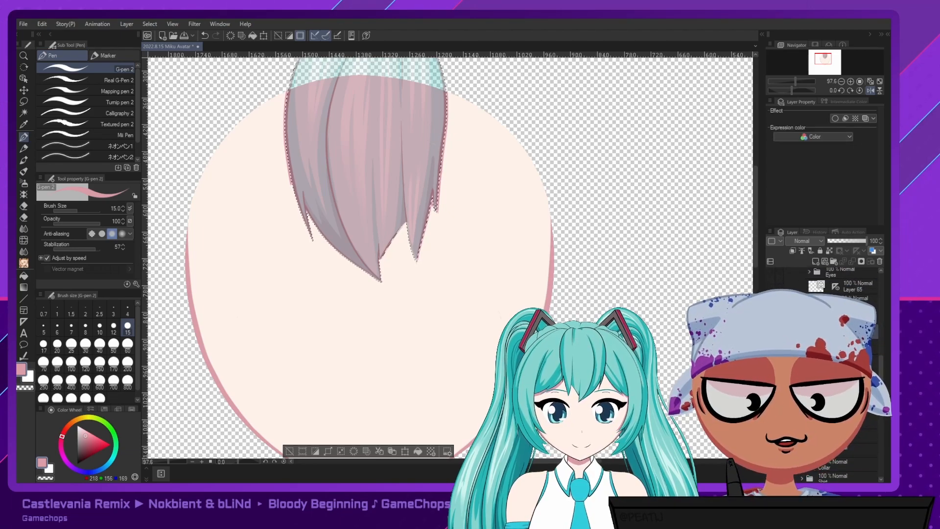
click(290, 451)
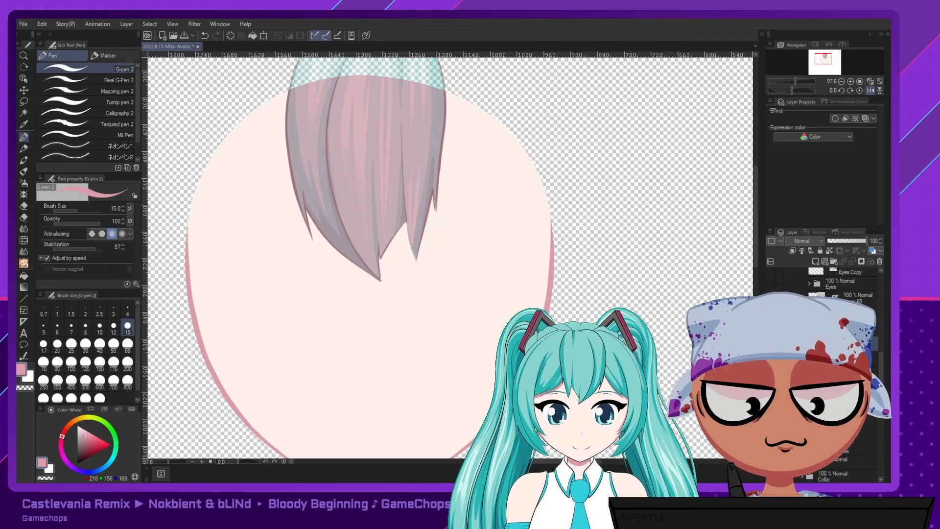
Hide the face skin and middle fringe to isolate the central bangs' shadow, and set the G-pen size to 30.
click(772, 358)
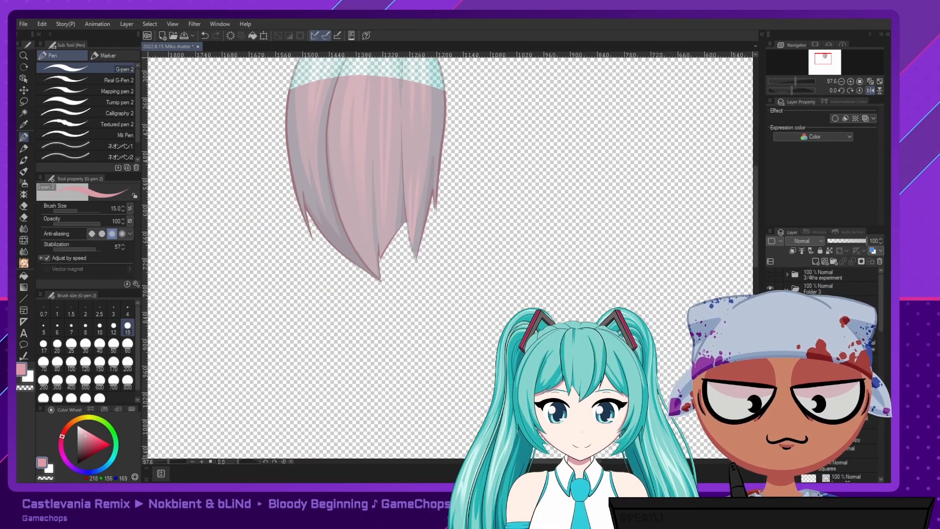
click(771, 345)
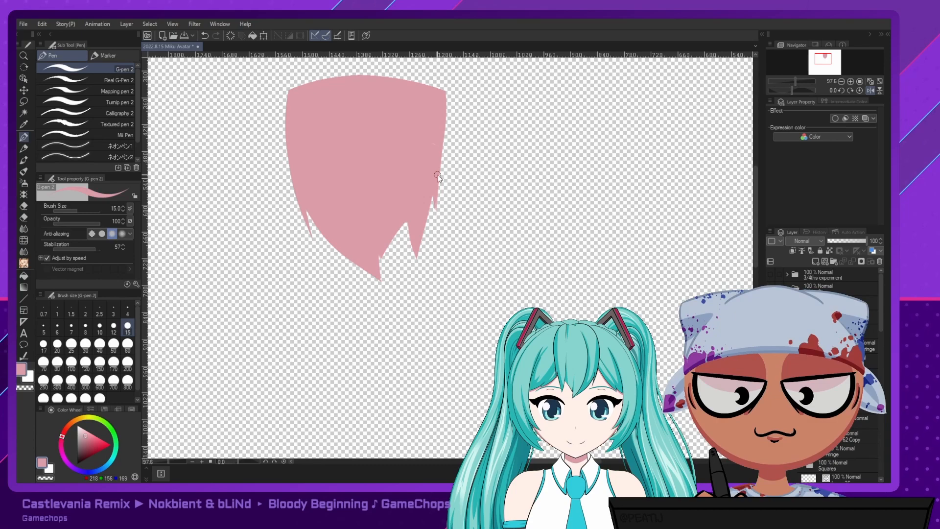
click(57, 363)
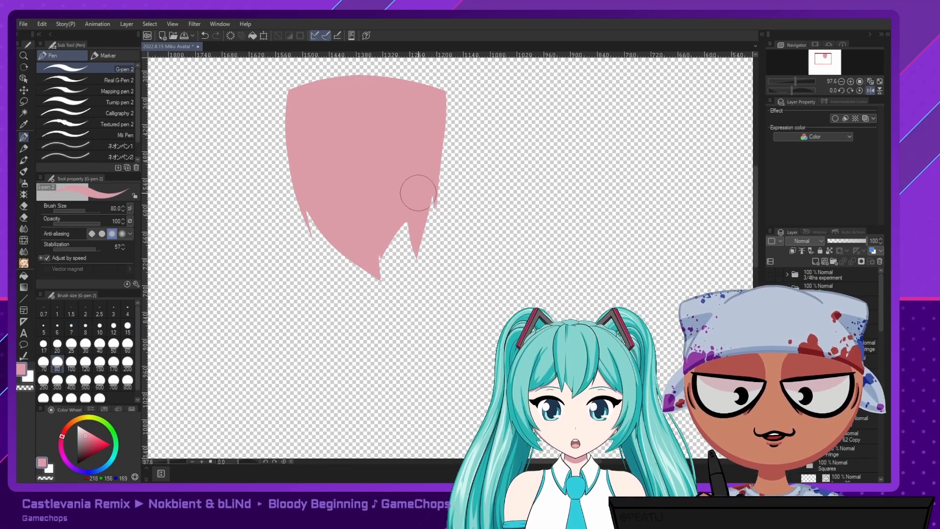
click(85, 351)
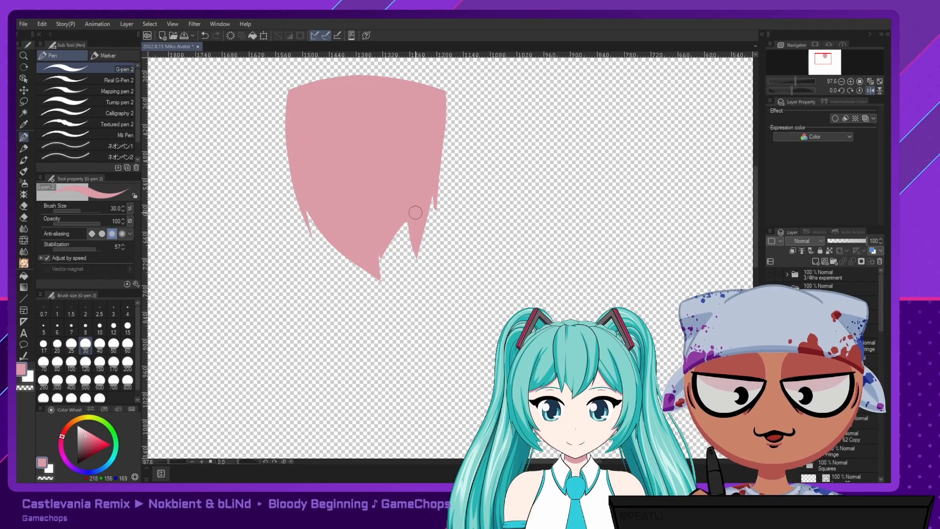
Export the isolated central bangs' shadow as an image.
click(24, 25)
click(230, 165)
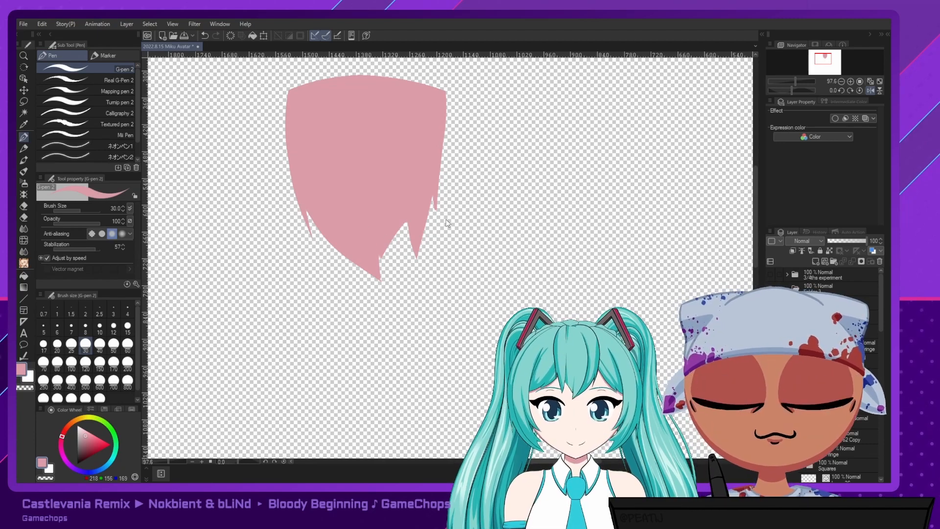
Turn the dark paper background, the back twintails and the face skin back on.
scroll(828, 372, down, 3)
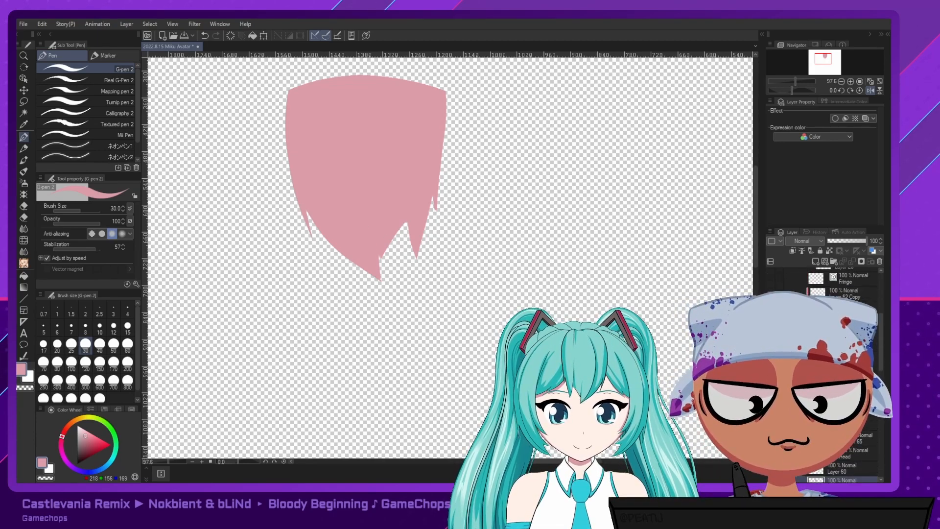
scroll(827, 373, down, 5)
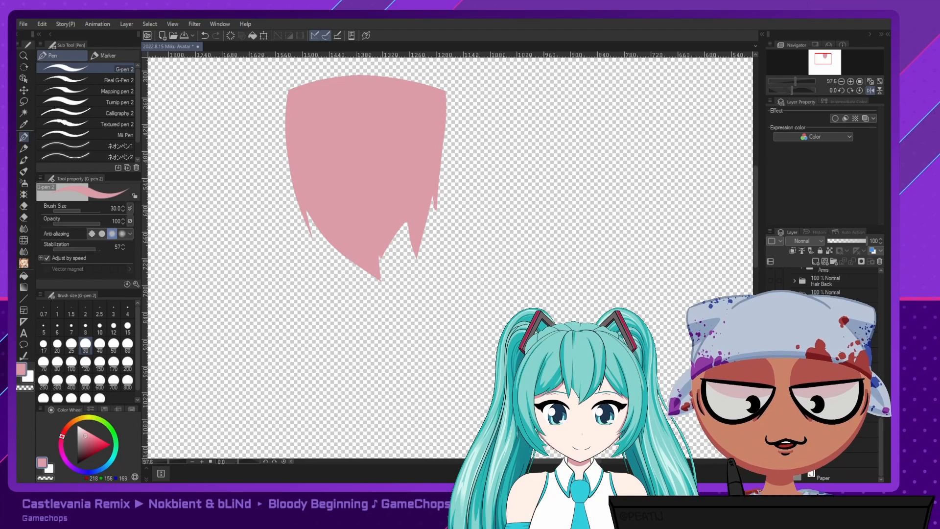
click(771, 474)
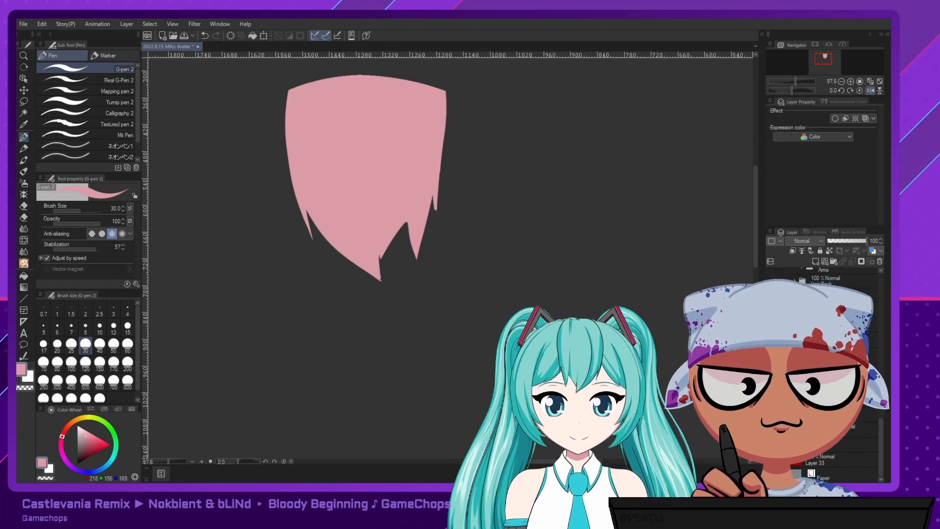
scroll(827, 372, up, 1)
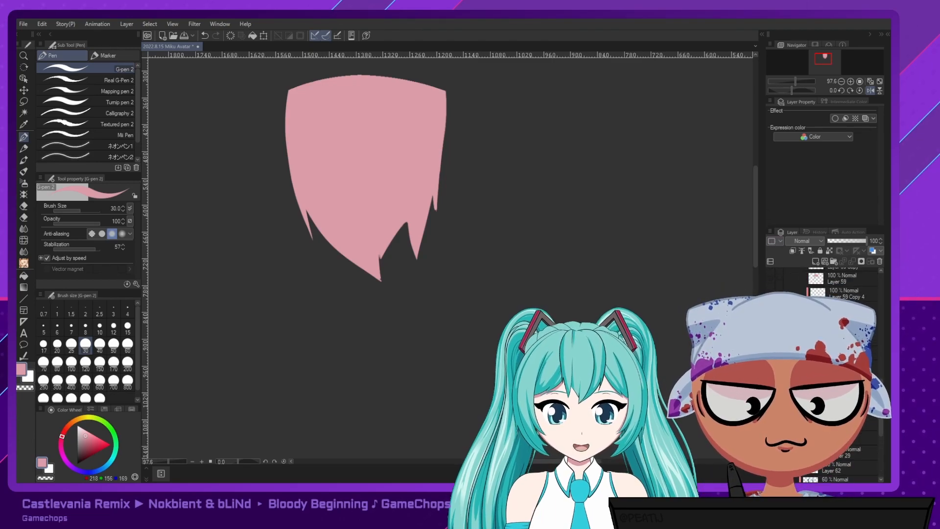
click(771, 372)
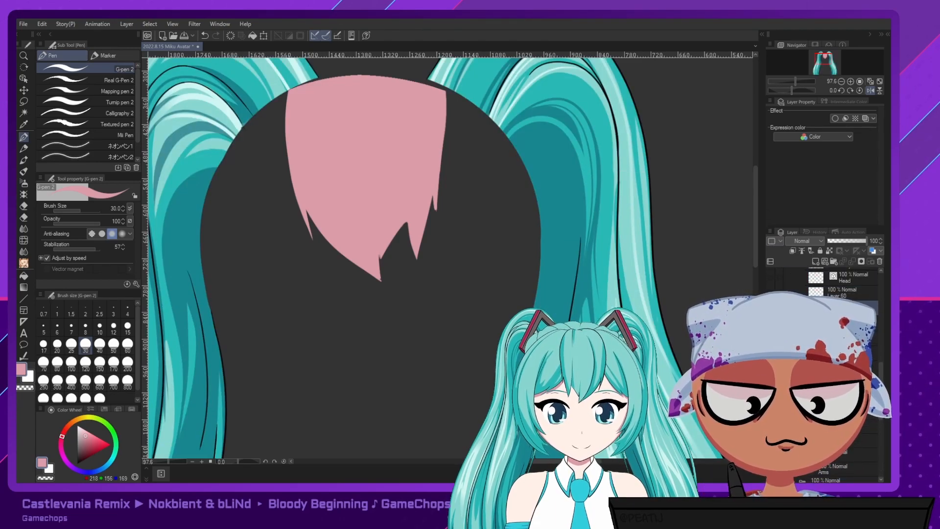
click(770, 358)
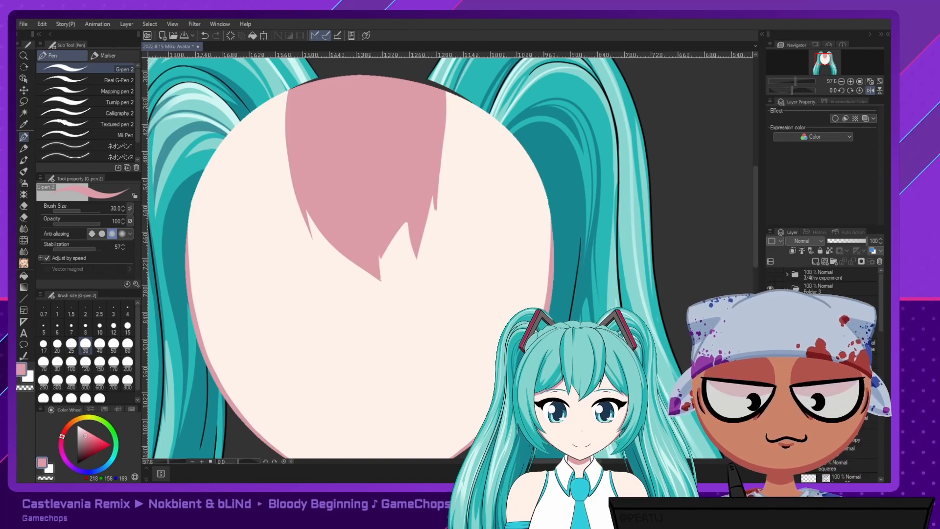
Show the middle fringe at 100% opacity and turn the side hair and hair ornaments back on.
click(771, 343)
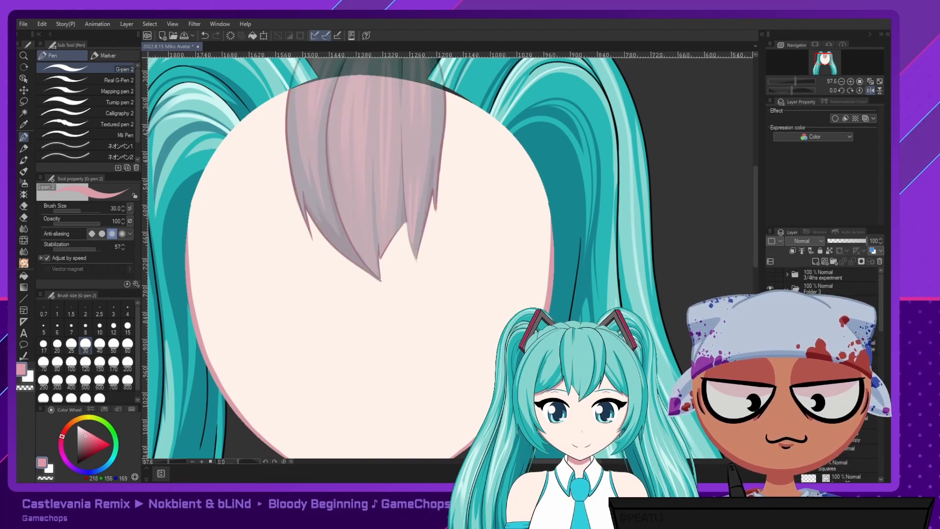
click(833, 331)
drag(849, 243, 871, 240)
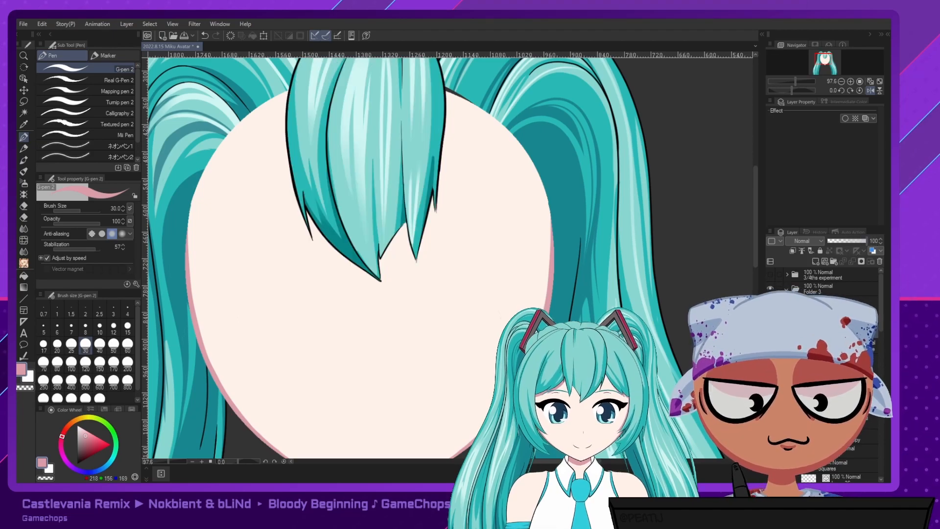
click(771, 355)
click(771, 372)
Fit the whole Miku drawing in view, then switch to the live avatar program and save the Miku avatar.
scroll(779, 362, down, 3)
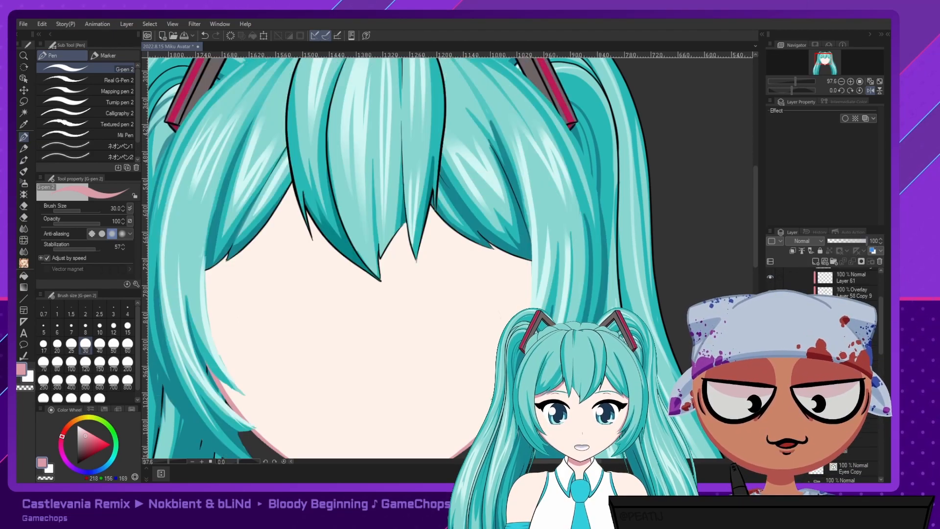
scroll(488, 273, down, 5)
drag(491, 271, 478, 223)
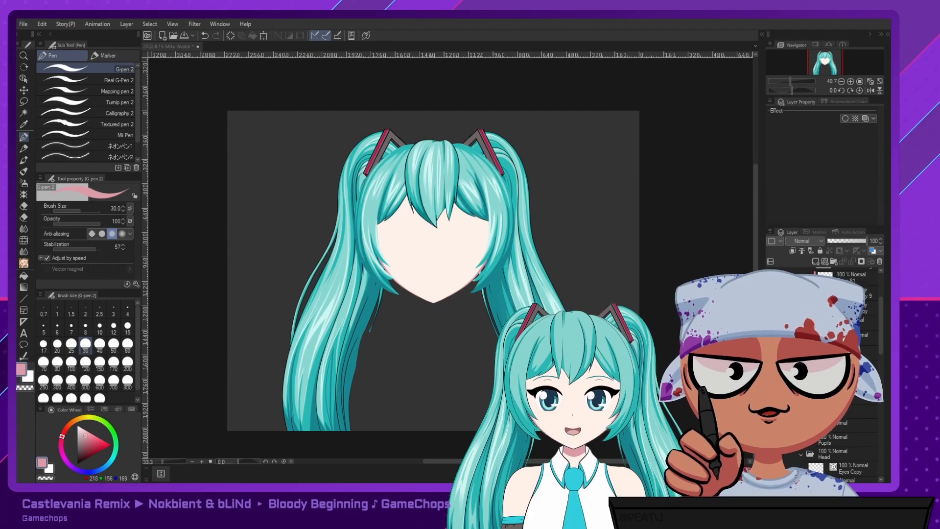
mouse_move(565, 275)
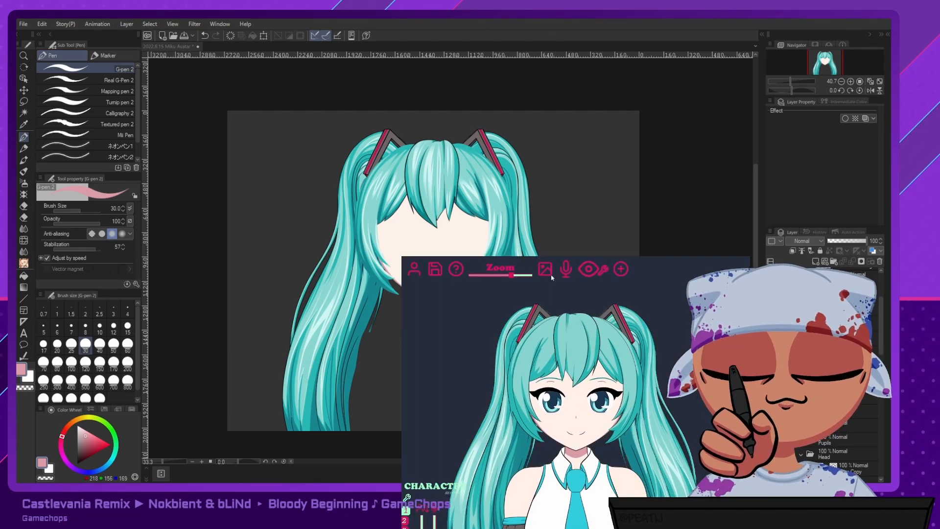
click(438, 269)
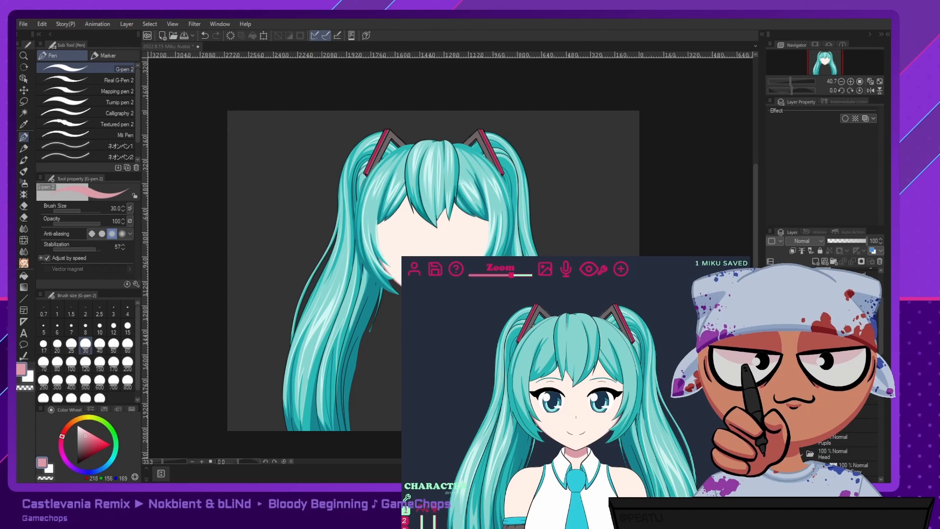
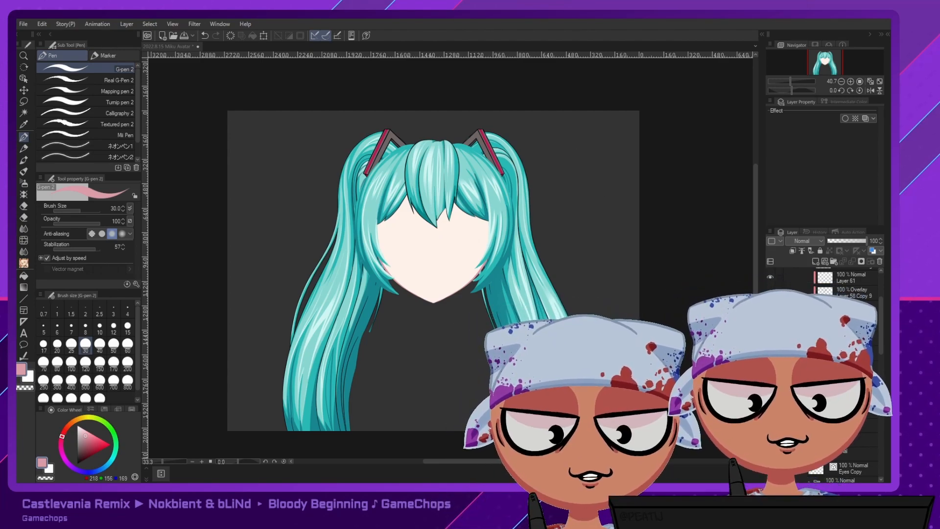
Hide the hair ornaments and the twintails so only the fringe, side hair and face skin remain.
click(770, 368)
scroll(832, 372, down, 5)
scroll(832, 372, down, 5)
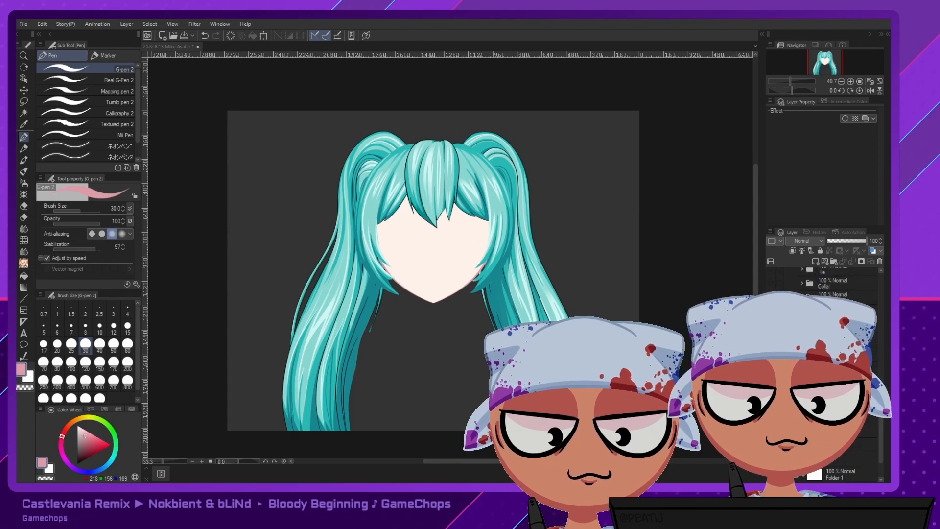
click(770, 431)
click(770, 431)
click(770, 431)
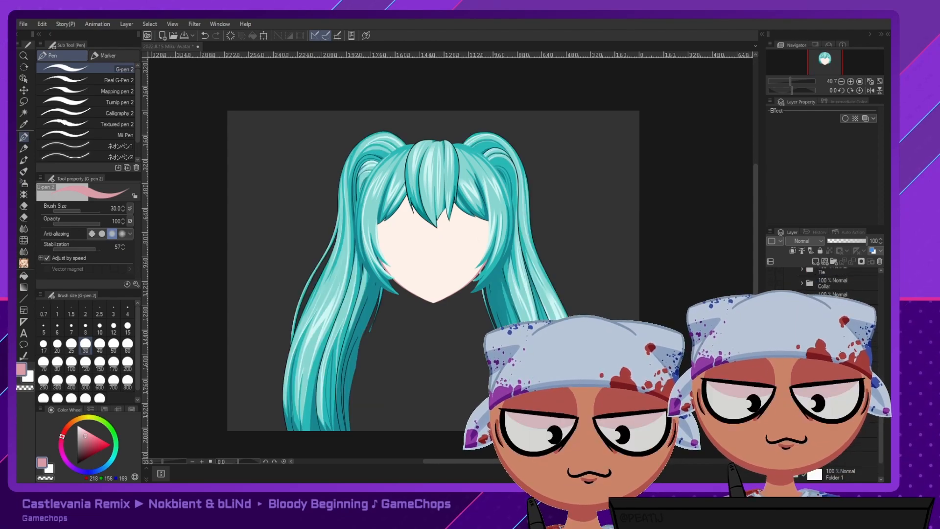
scroll(832, 373, up, 5)
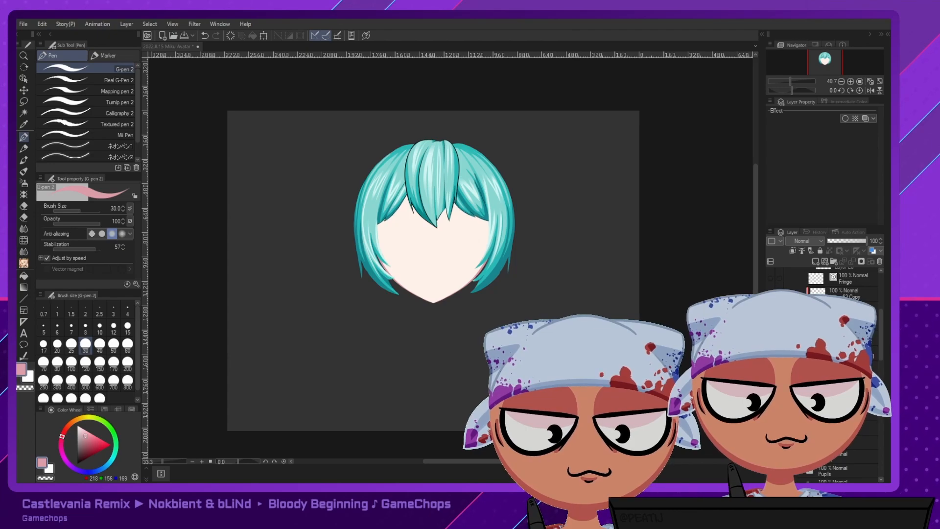
Look through the layers inside the hair folder to find the vector line art of the side fringe.
scroll(832, 372, down, 10)
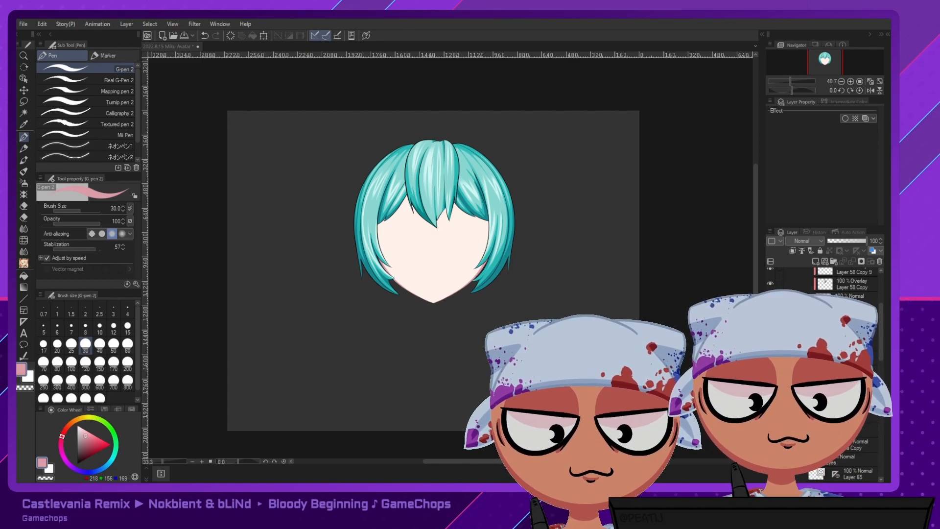
click(802, 314)
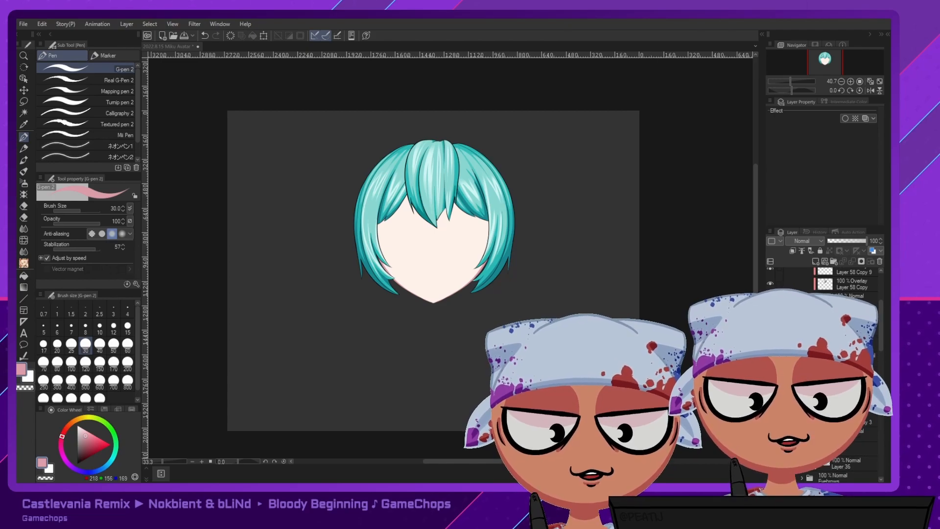
click(851, 329)
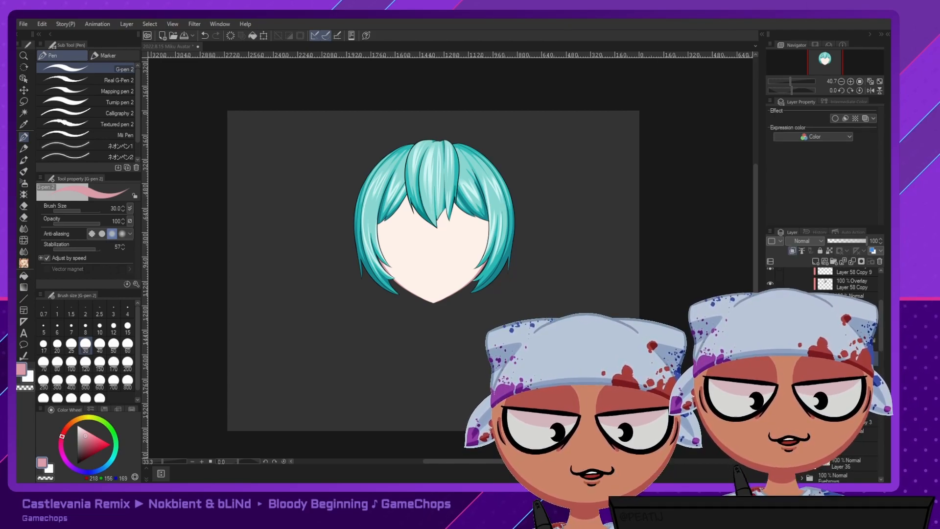
click(851, 345)
click(802, 314)
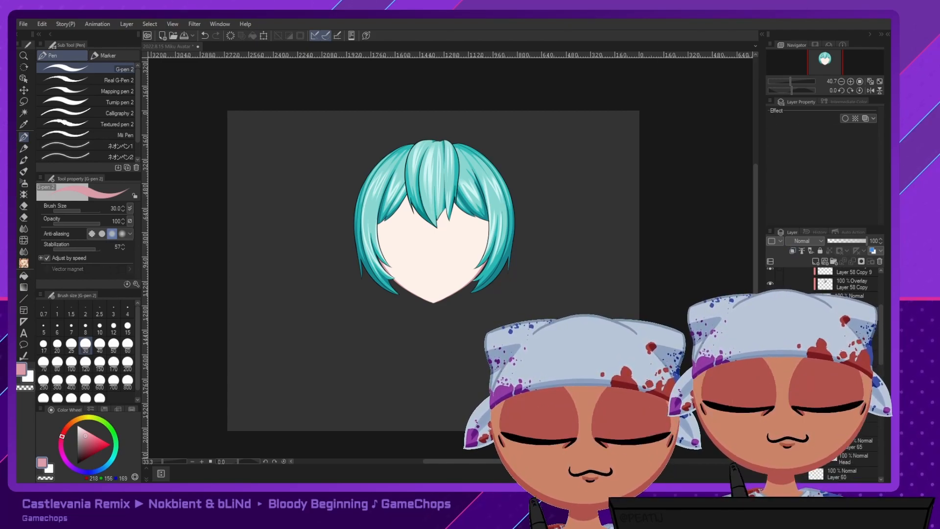
click(802, 314)
click(851, 330)
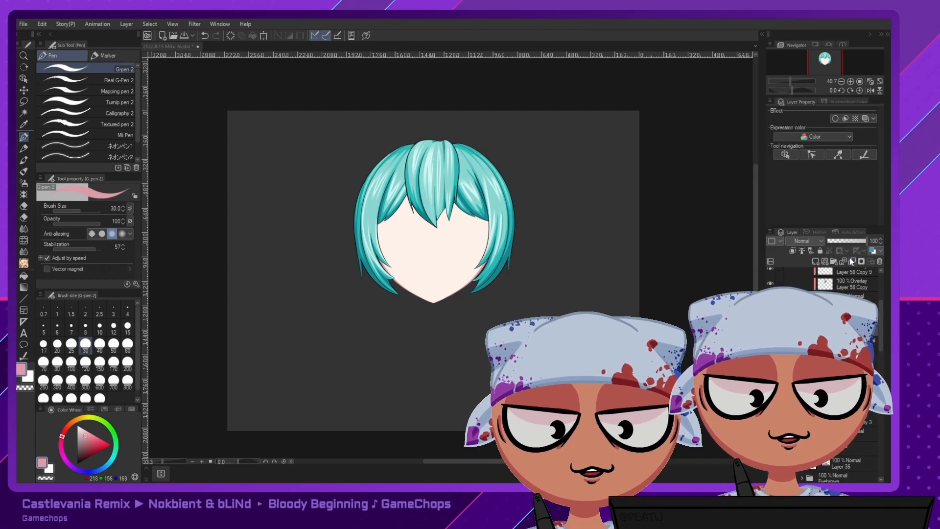
click(801, 314)
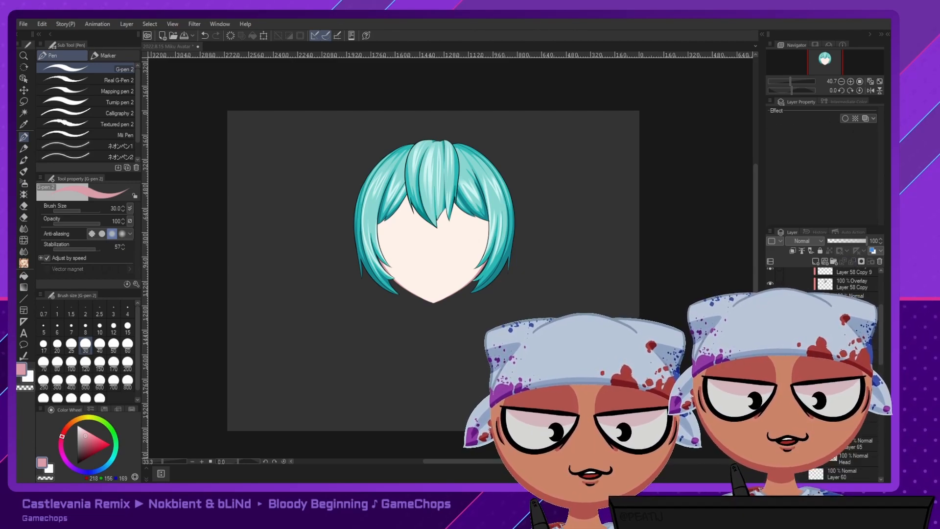
Trim the overshooting outline where the side fringe's tip meets the side hair, using the Hard eraser at size 50 on the vector line layer.
scroll(468, 212, up, 10)
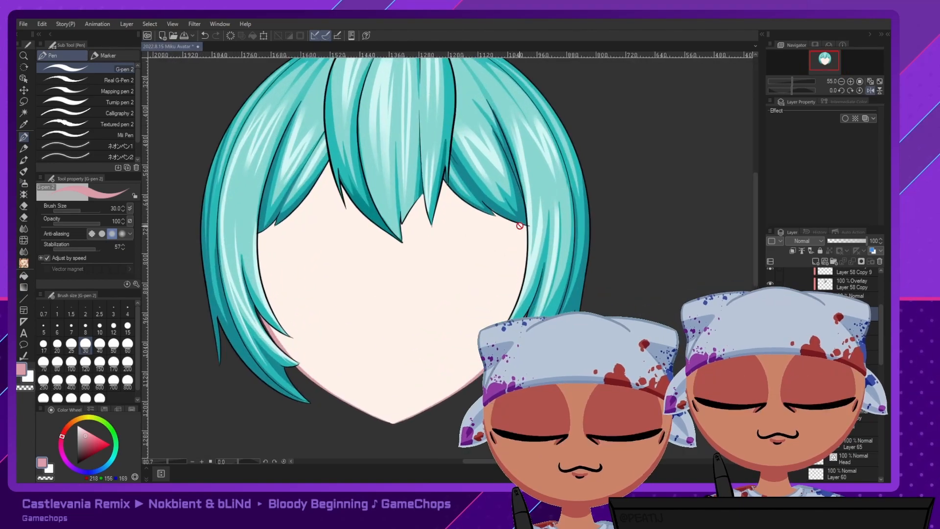
click(802, 314)
click(851, 330)
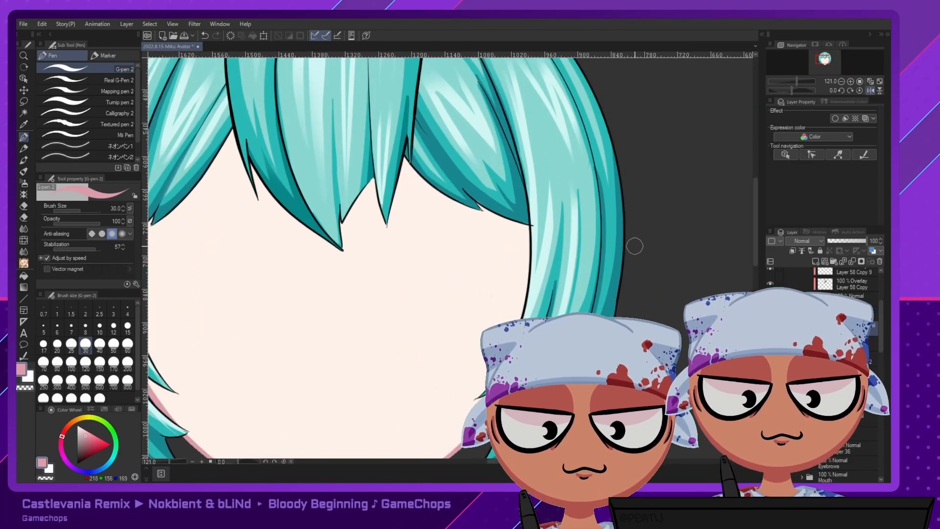
key(e)
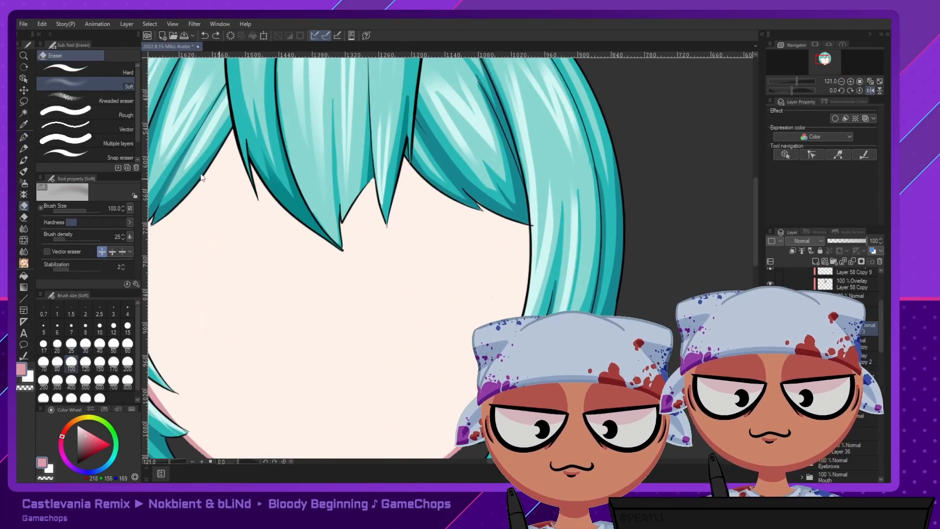
click(99, 74)
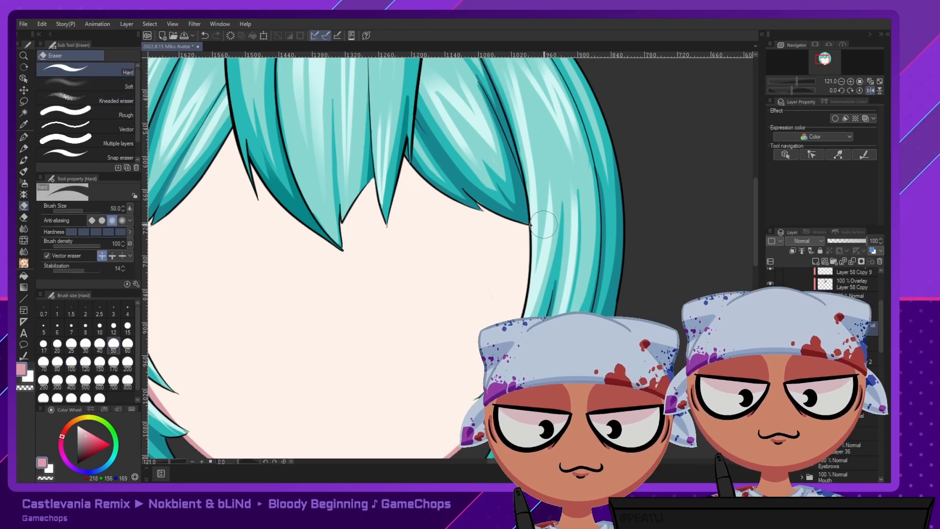
mouse_move(306, 230)
mouse_down()
mouse_move(381, 241)
mouse_move(552, 240)
mouse_move(386, 325)
mouse_up()
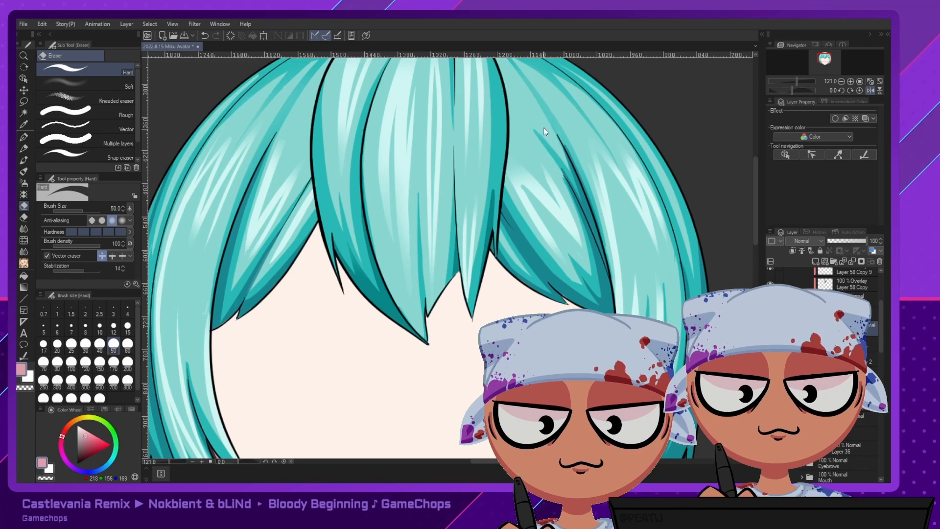
scroll(540, 228, down, 4)
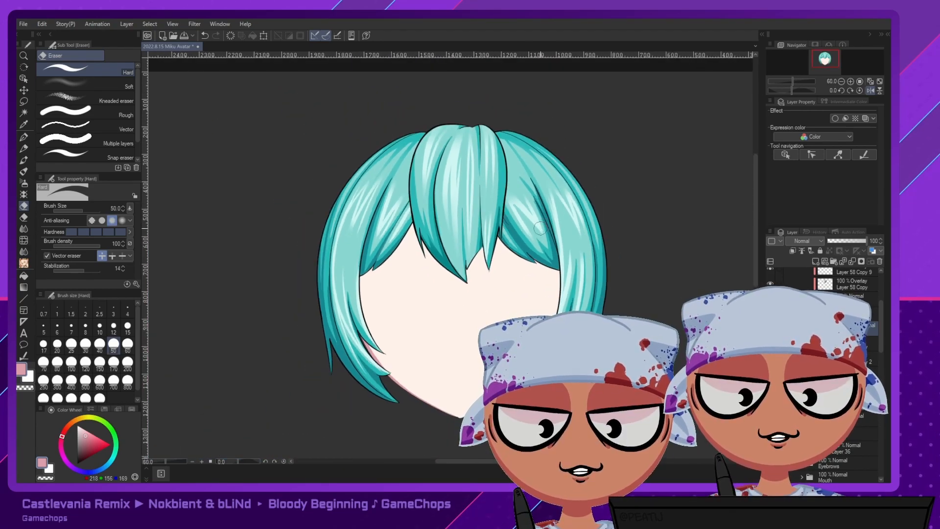
Hide the side hair and the middle bangs of the character drawing.
scroll(537, 237, down, 3)
drag(536, 240, 452, 230)
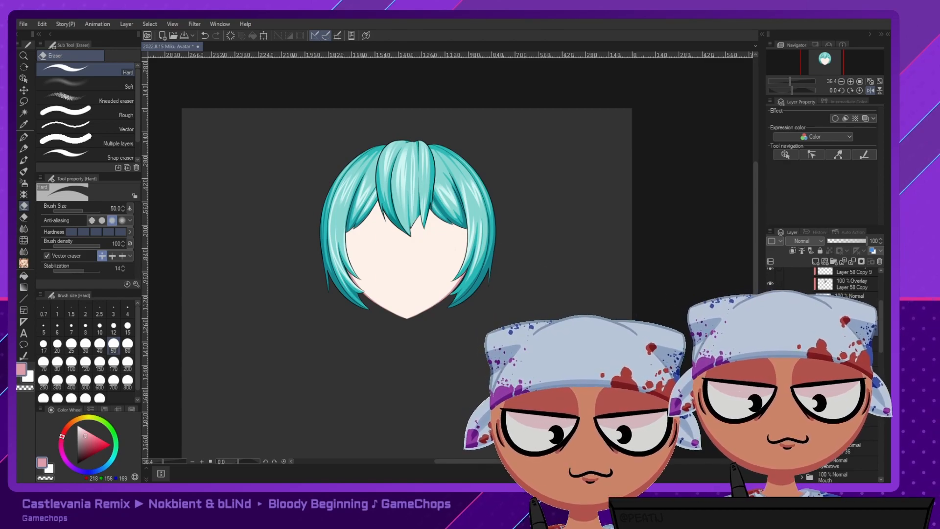
click(770, 329)
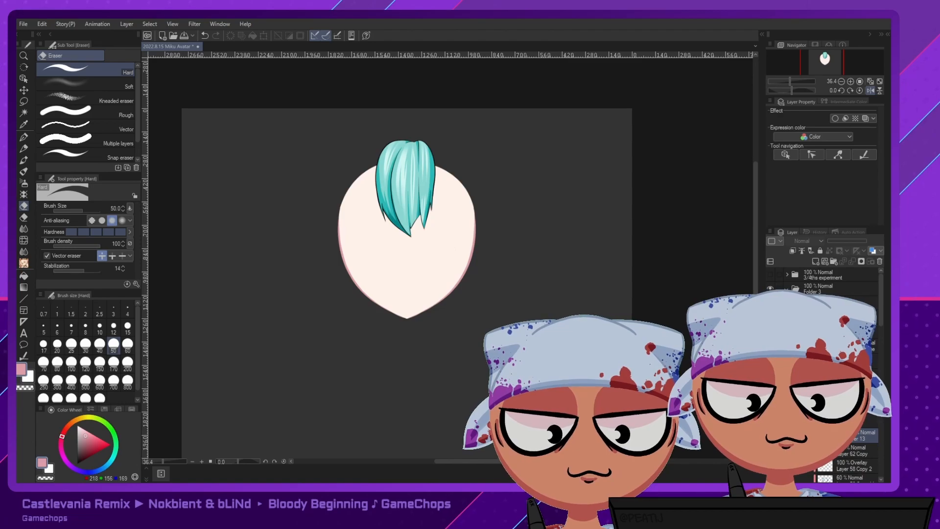
click(771, 344)
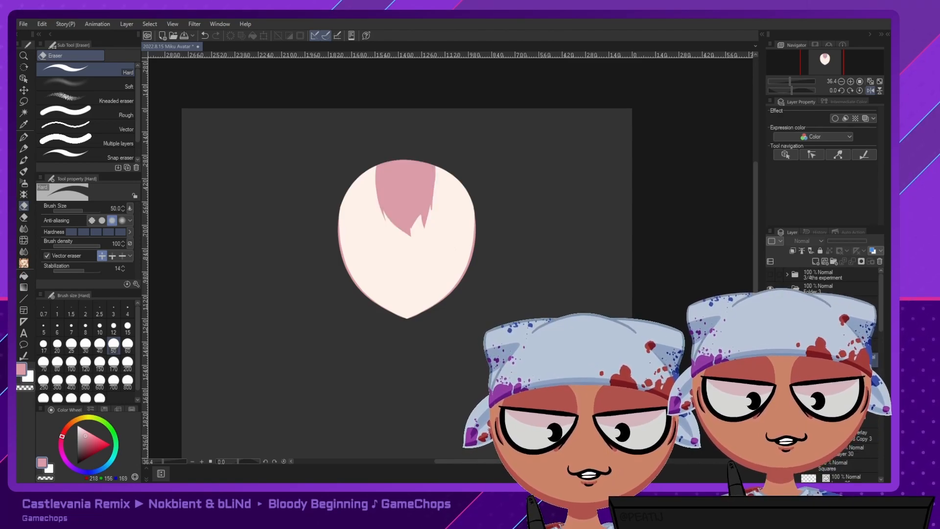
click(771, 359)
click(770, 359)
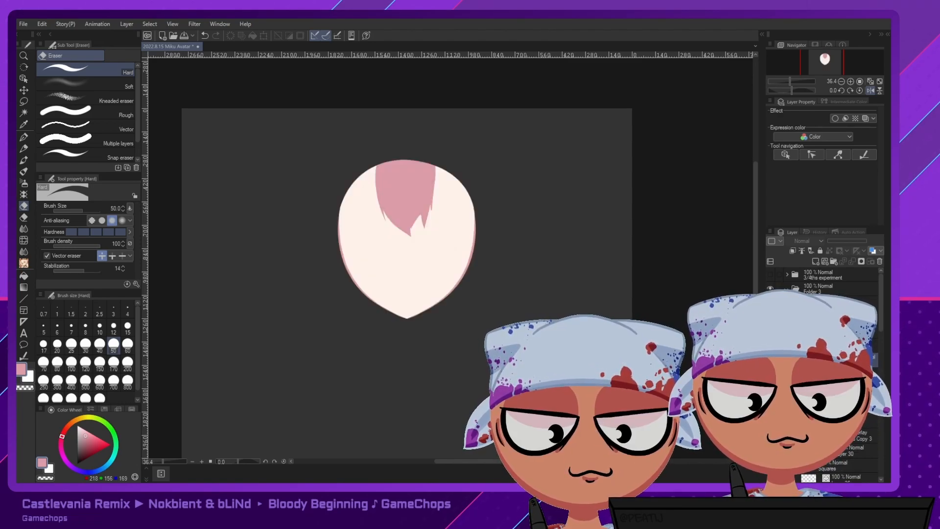
click(794, 345)
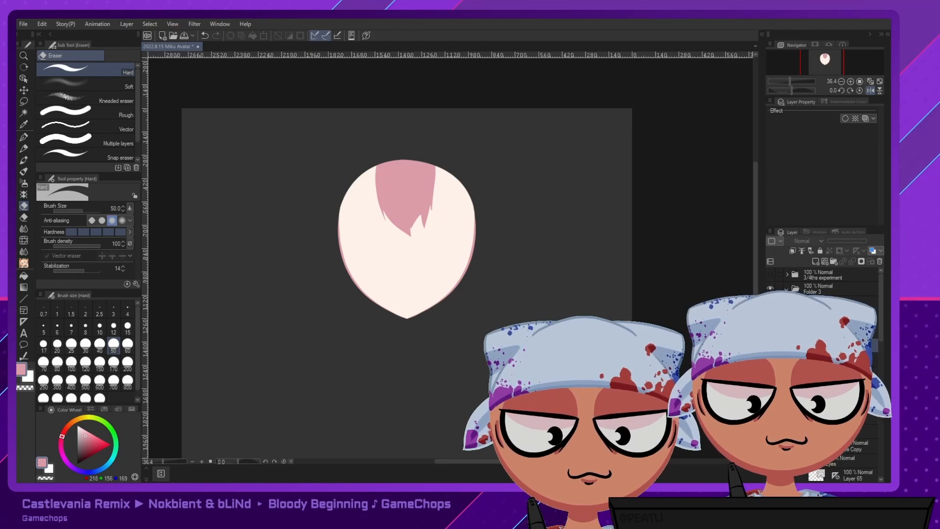
Hide the head and the white eye backing so that only the pupils are left on the canvas.
click(770, 331)
click(770, 345)
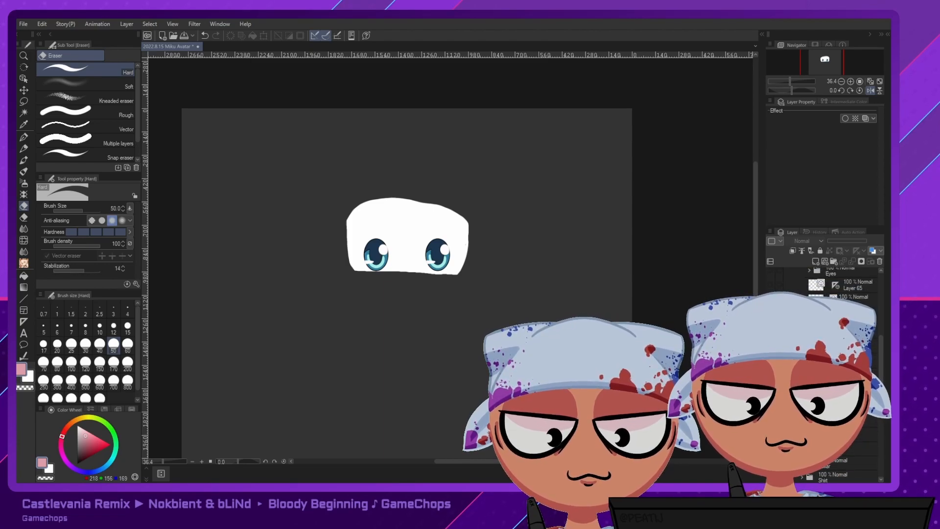
click(771, 327)
scroll(828, 362, down, 5)
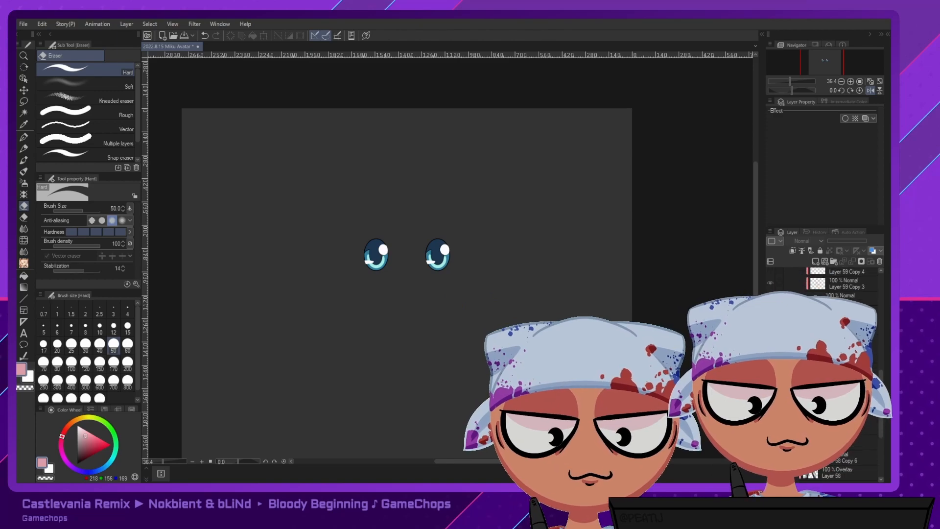
Hide the paper layer, export the pupils on a transparent background as Pupils.png, and show the paper layer again.
click(770, 475)
click(23, 24)
click(230, 166)
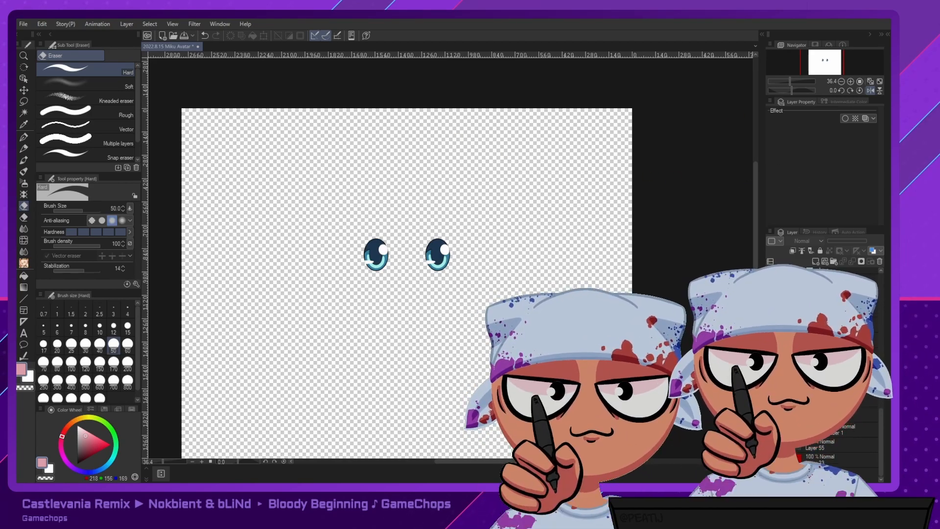
click(771, 475)
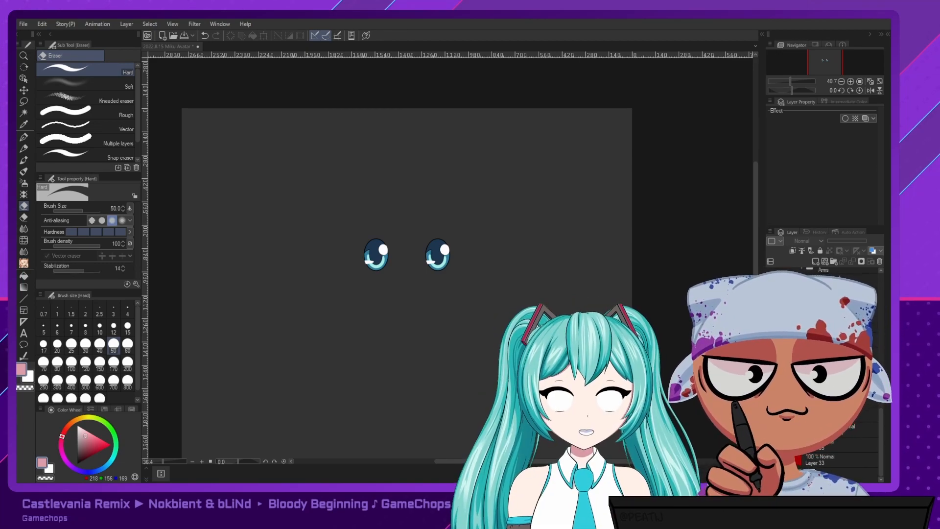
Switch to the avatar app and add Pupils.png to the character as a new element with look movement.
click(555, 259)
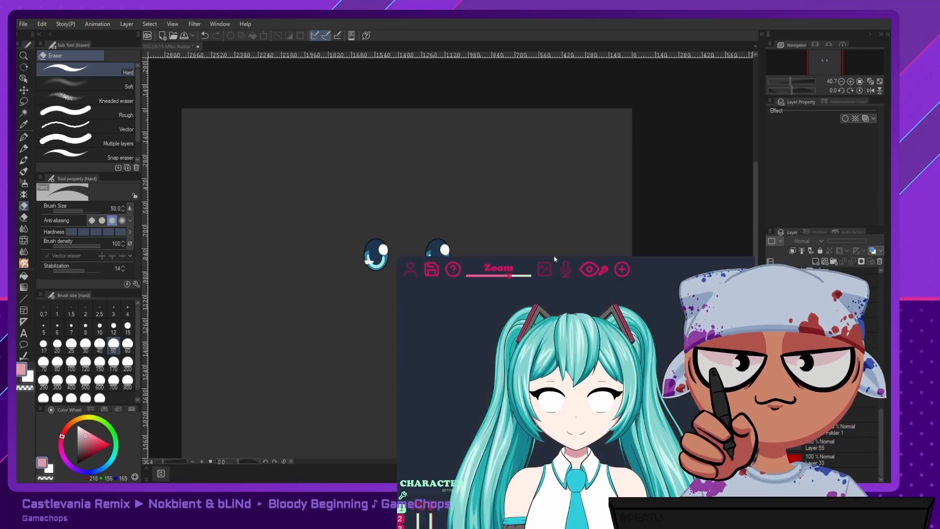
click(620, 272)
scroll(607, 428, down, 3)
click(549, 380)
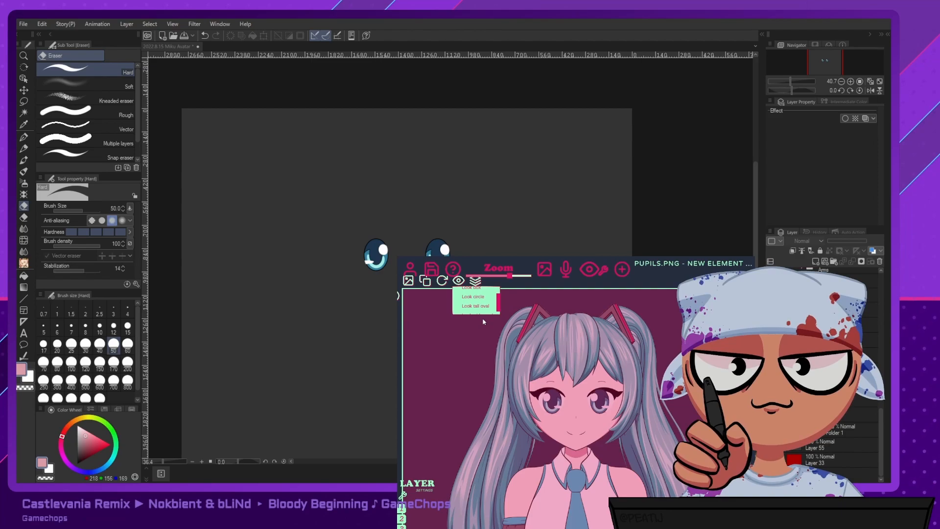
click(477, 282)
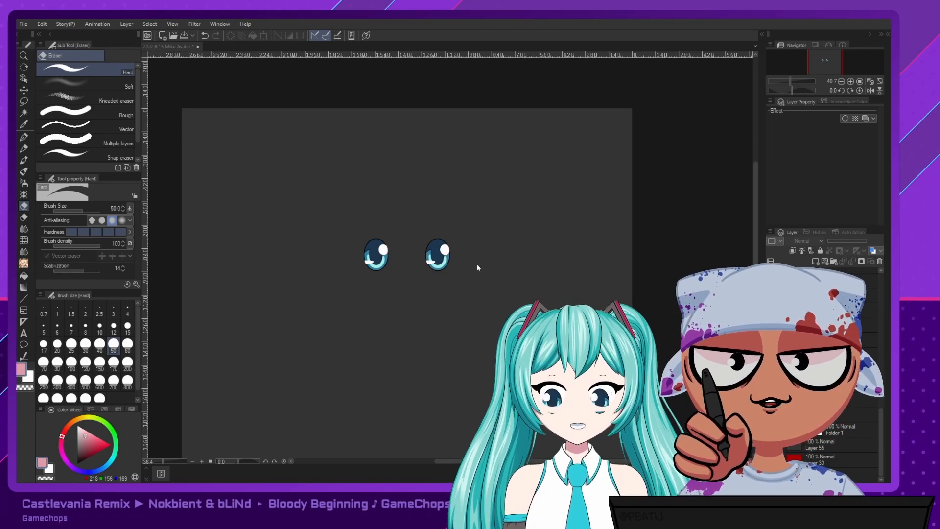
Adjust the look movement of the avatar's face element, setting its look distance to 121.
click(669, 477)
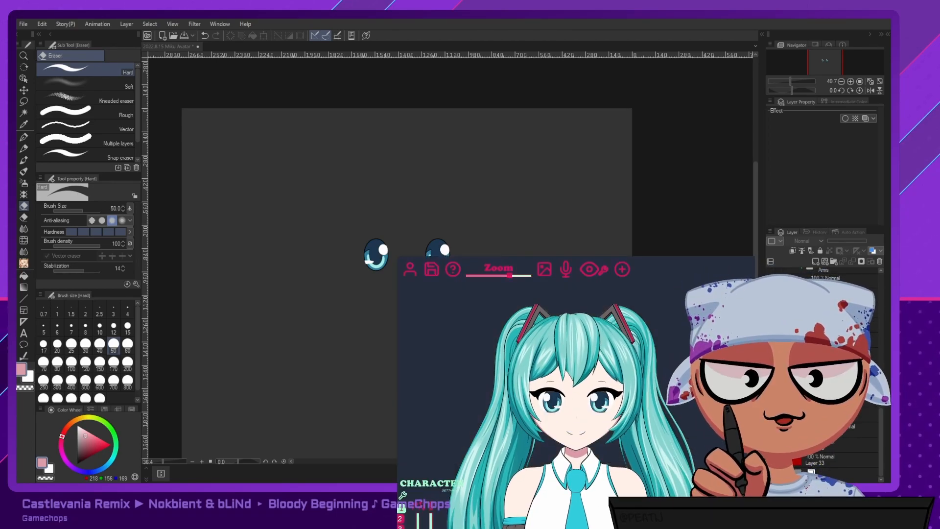
click(576, 411)
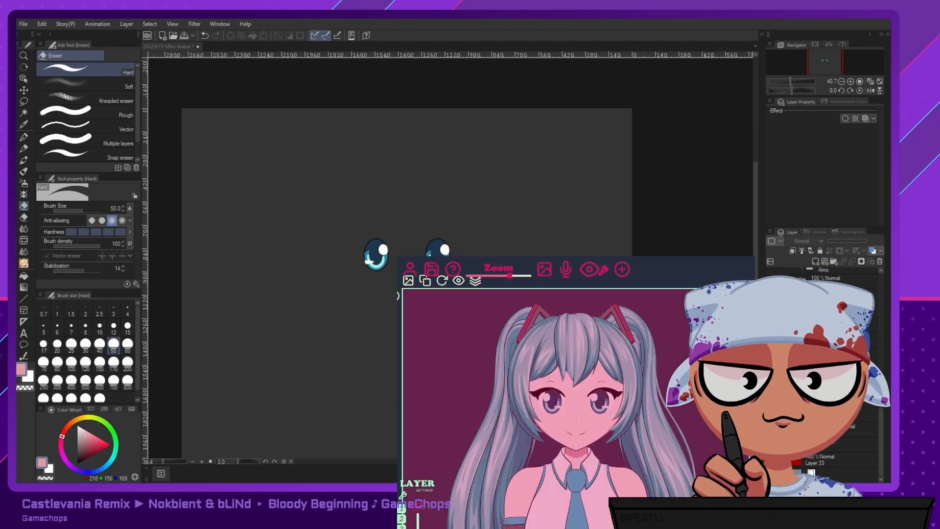
click(473, 287)
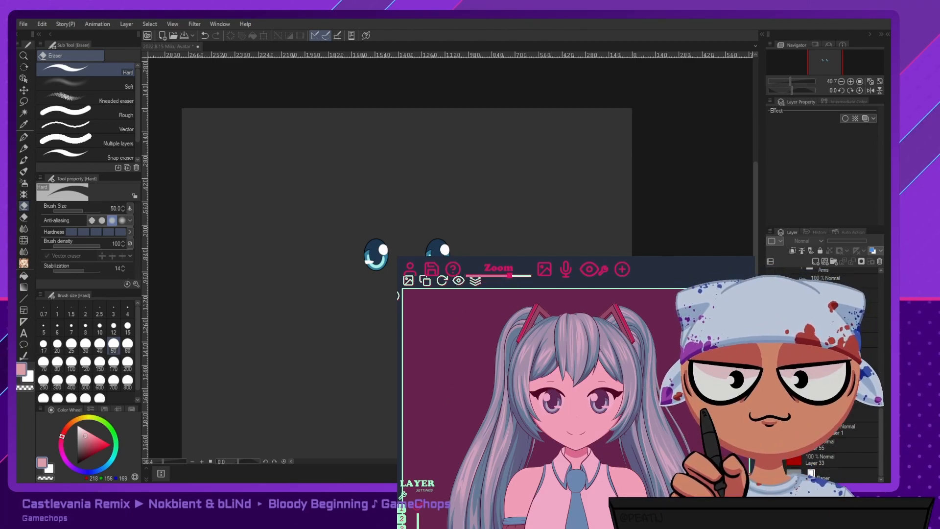
drag(459, 281, 496, 281)
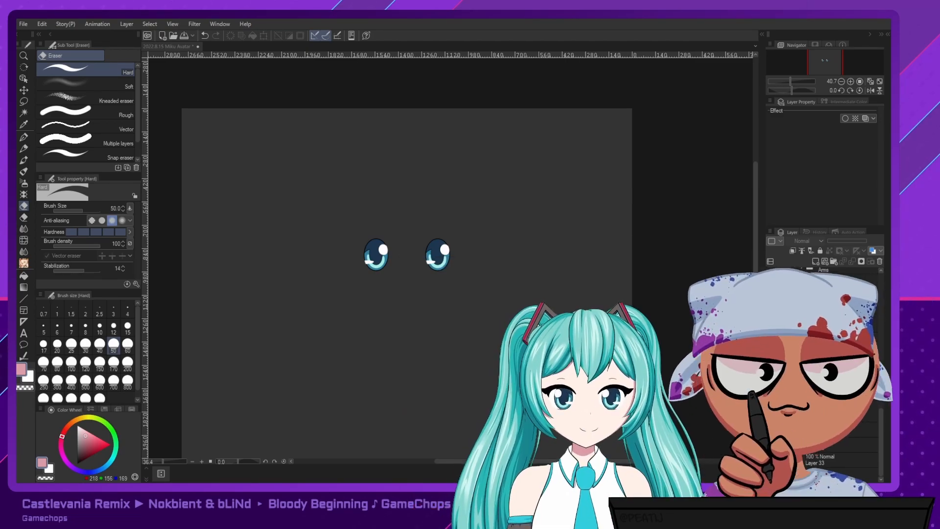
click(576, 422)
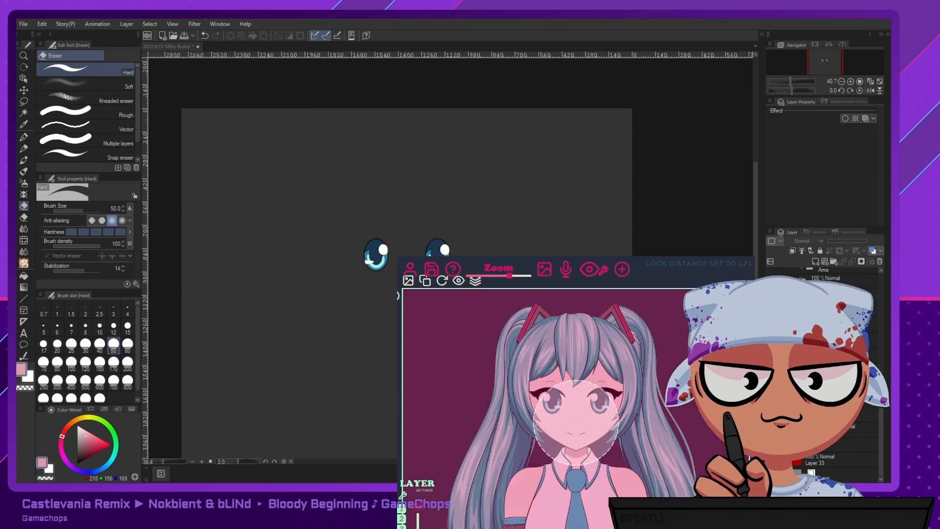
click(410, 269)
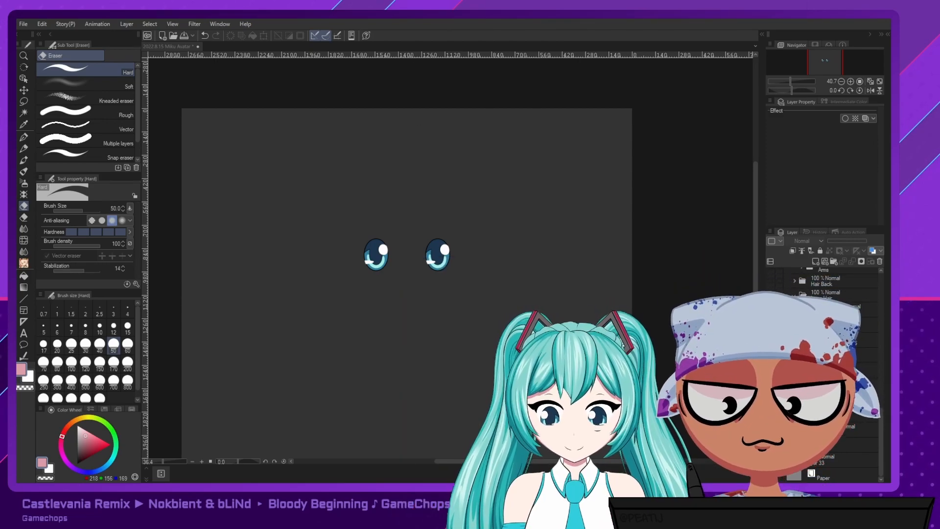
Reopen the avatar's editor and set the face element's look distance to 127.
click(645, 389)
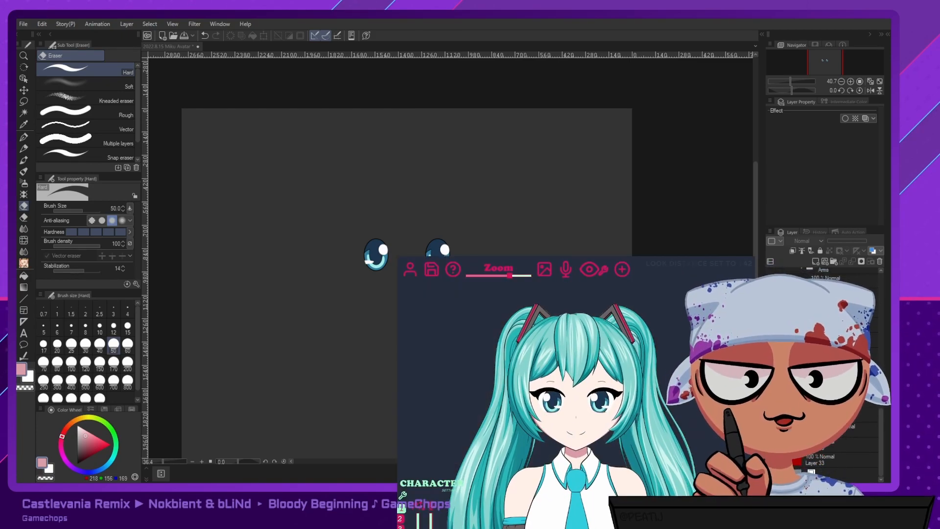
click(576, 422)
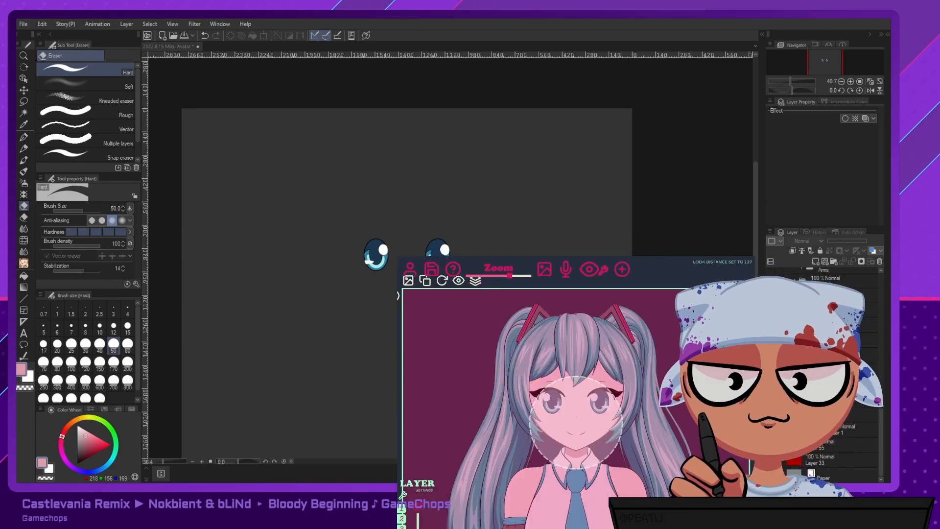
click(410, 270)
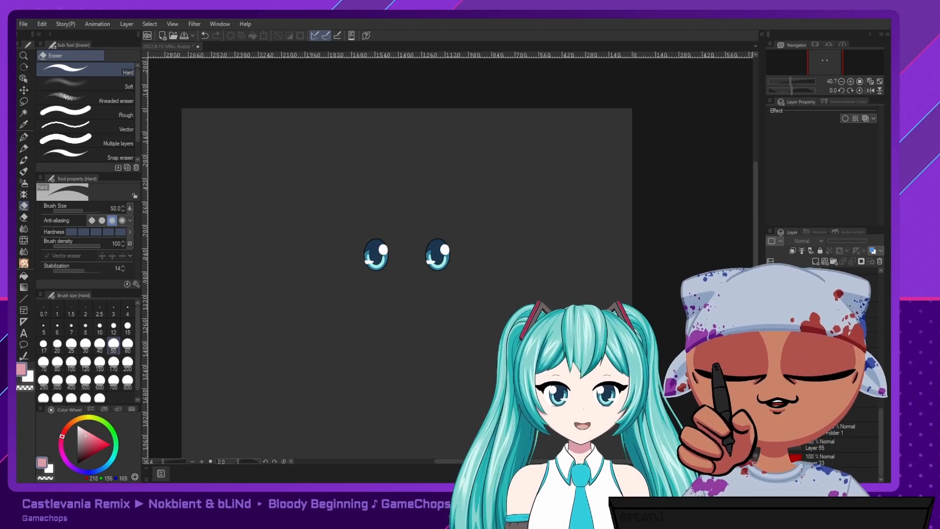
Add Hair Shadow Middle.png to the avatar as a new element and assign it to Layer 1.
click(604, 269)
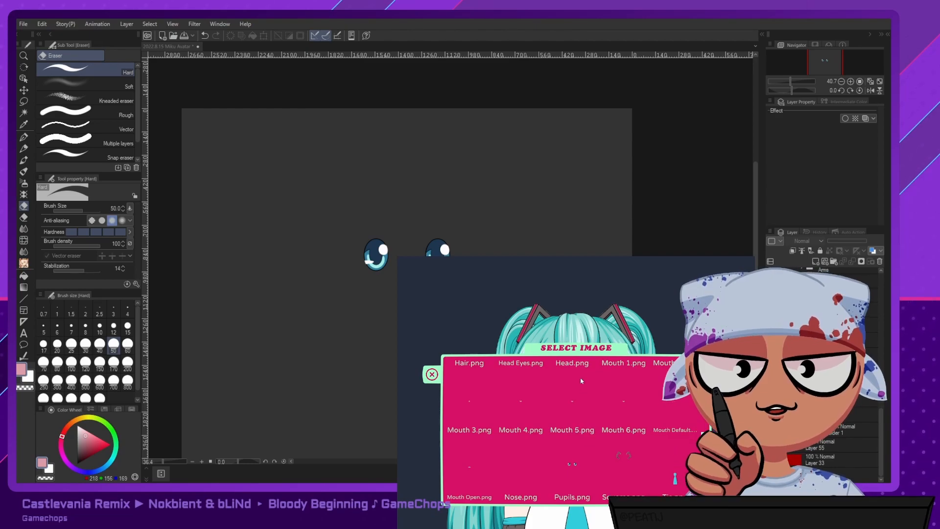
scroll(629, 462, up, 1)
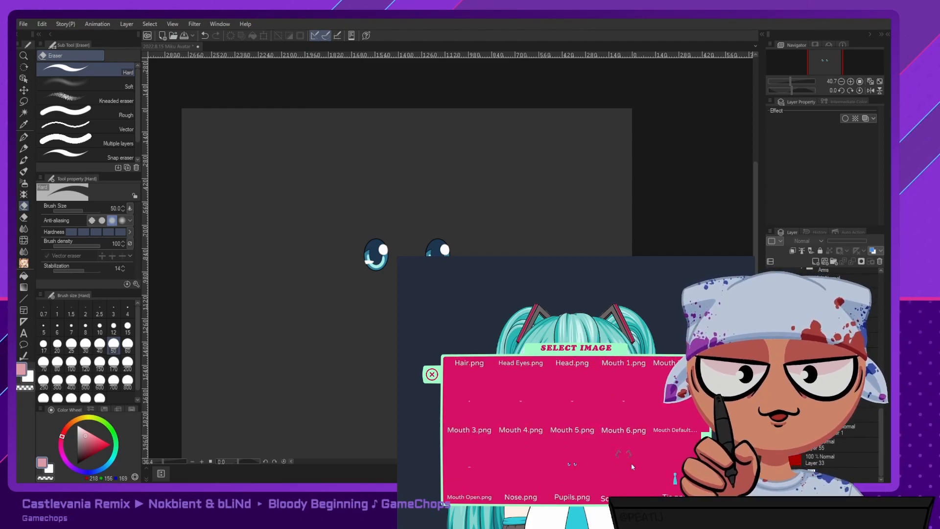
scroll(622, 474, down, 3)
click(626, 422)
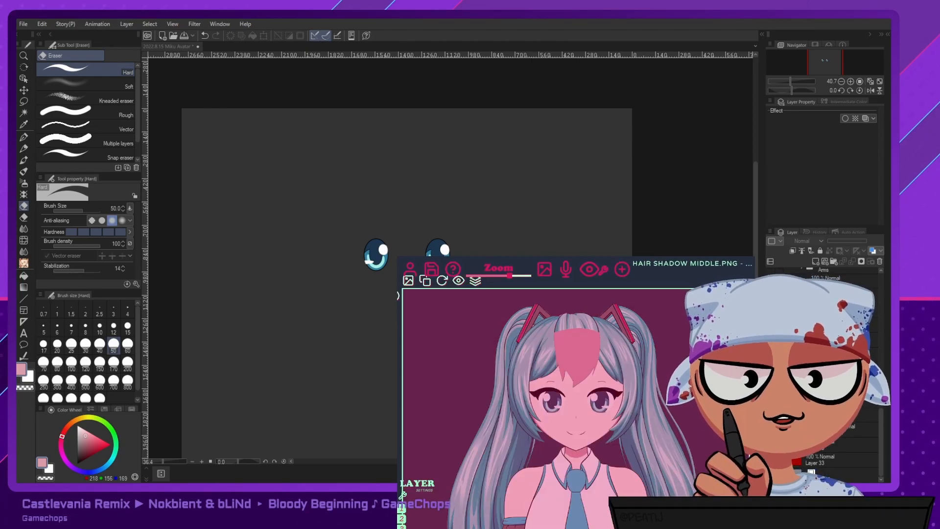
click(475, 280)
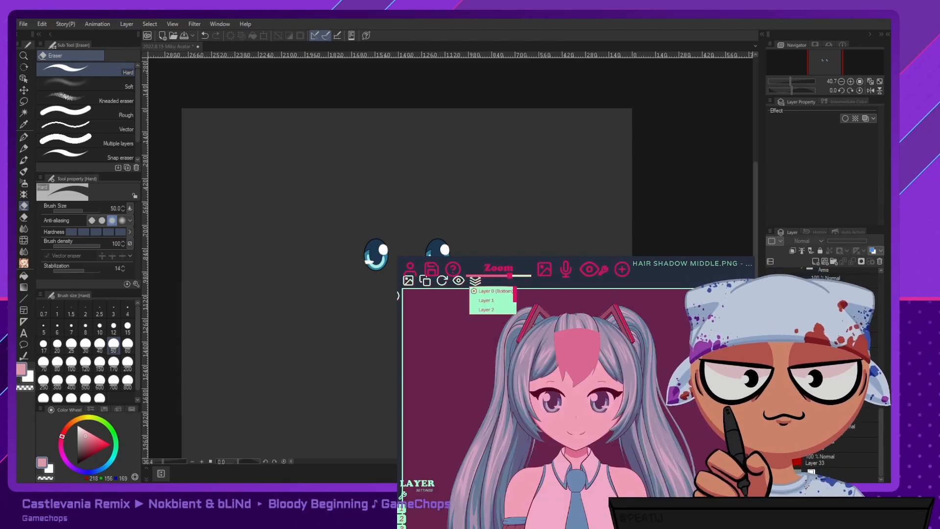
click(486, 300)
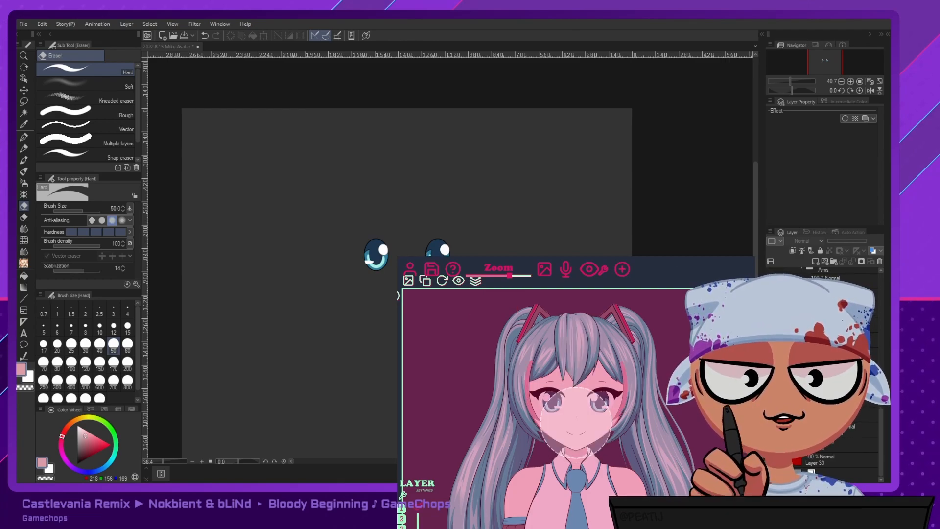
Check the layer assignment of the shadow element along the sides of the face.
click(475, 282)
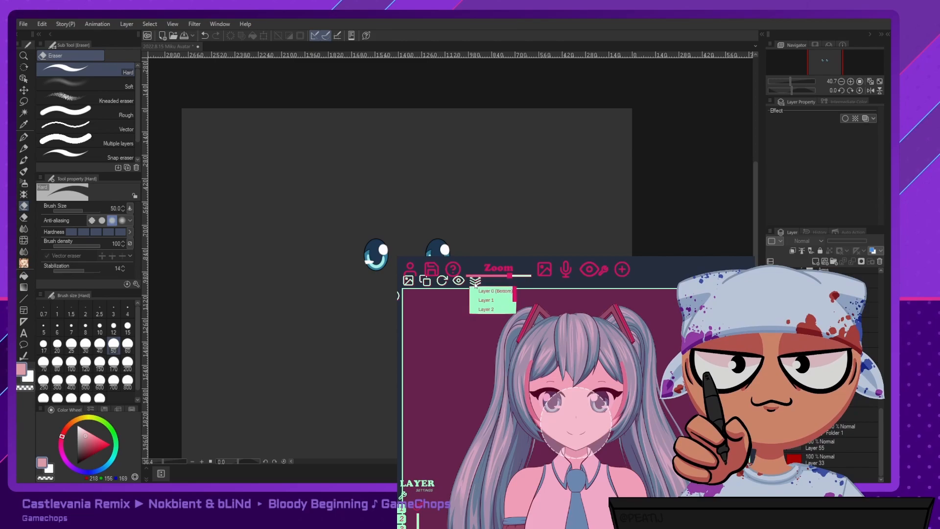
click(621, 285)
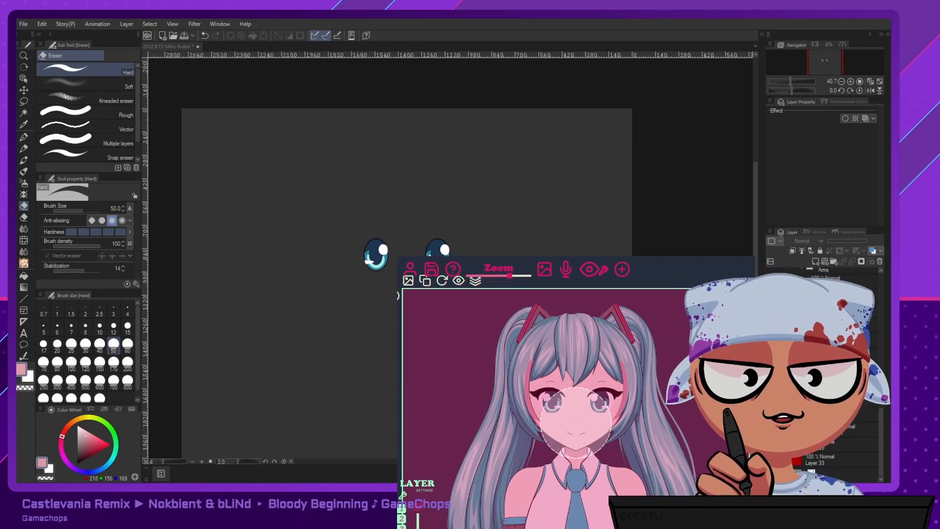
click(478, 286)
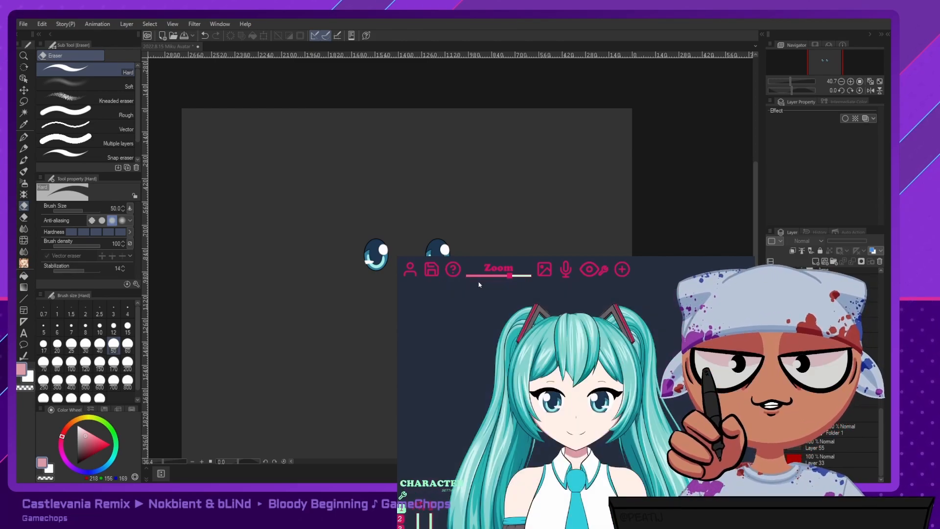
Assign the middle hair shadow to Layer 3 and give it look movement.
click(479, 296)
click(475, 282)
click(483, 312)
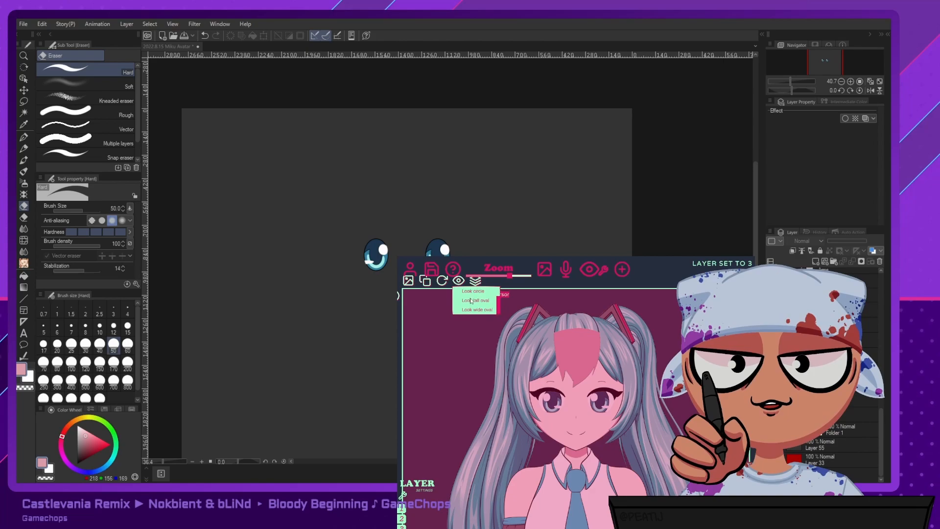
scroll(458, 280, up, 15)
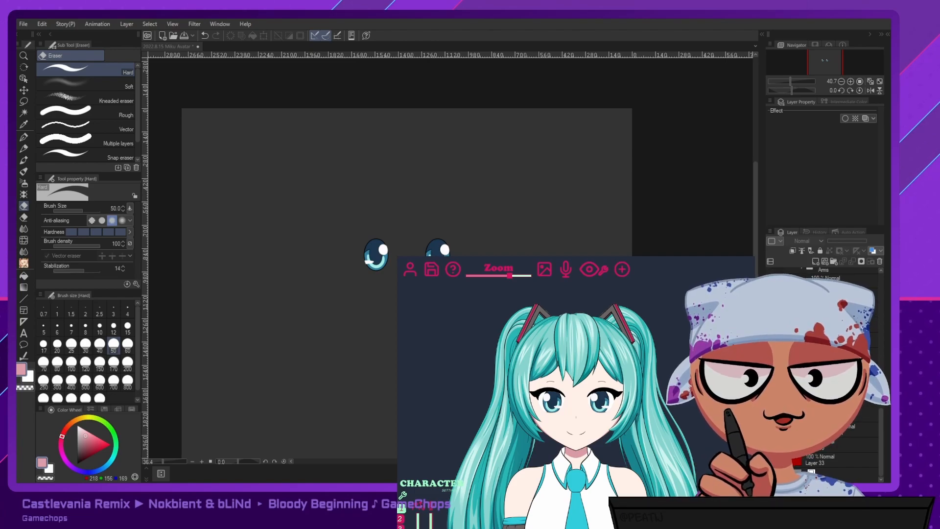
click(576, 422)
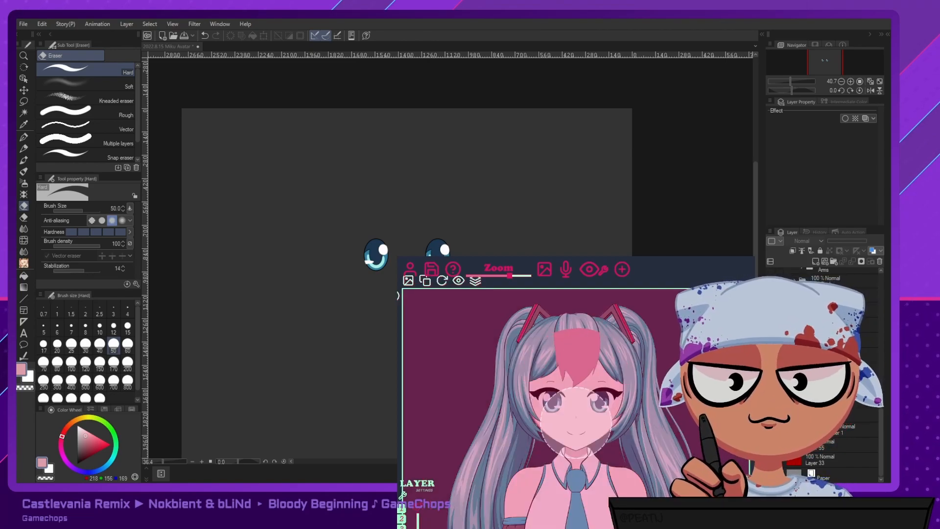
click(410, 268)
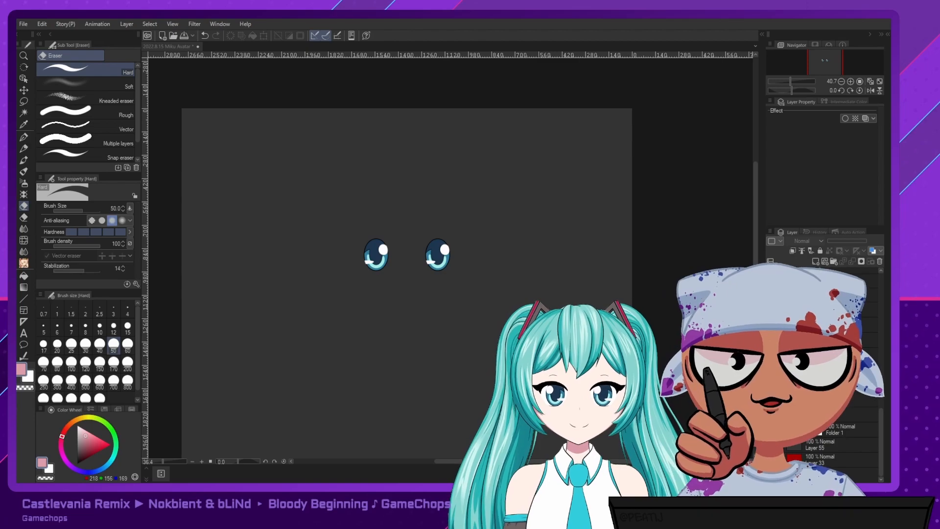
Set the look distance of the side hair shadow to 113 and return to the drawing.
click(687, 385)
click(577, 422)
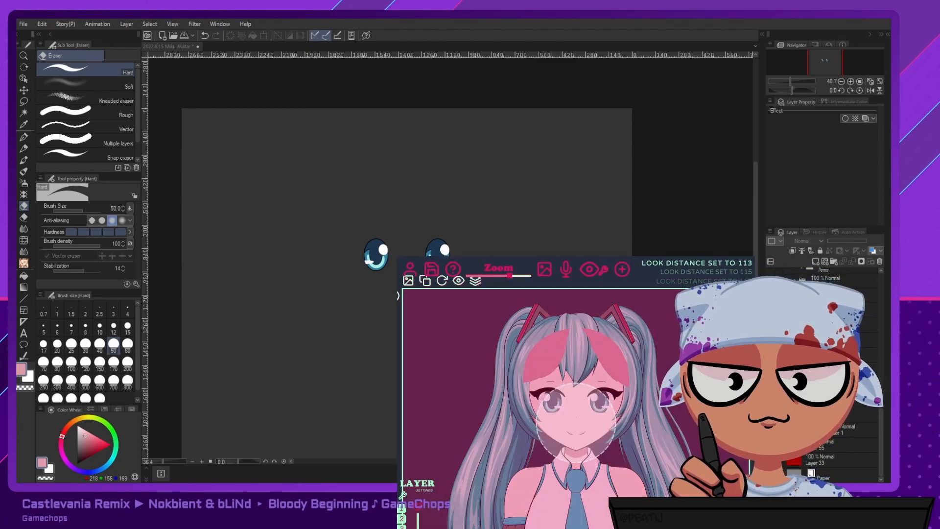
key(alt+Tab)
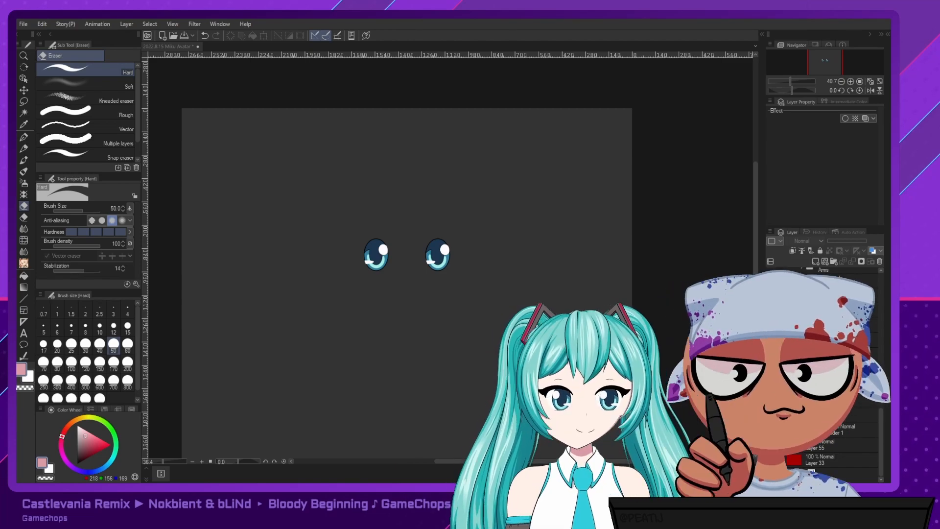
Switch to the avatar program, lower the middle hair shadow's look distance to 148 and check its movement.
key(alt+Tab)
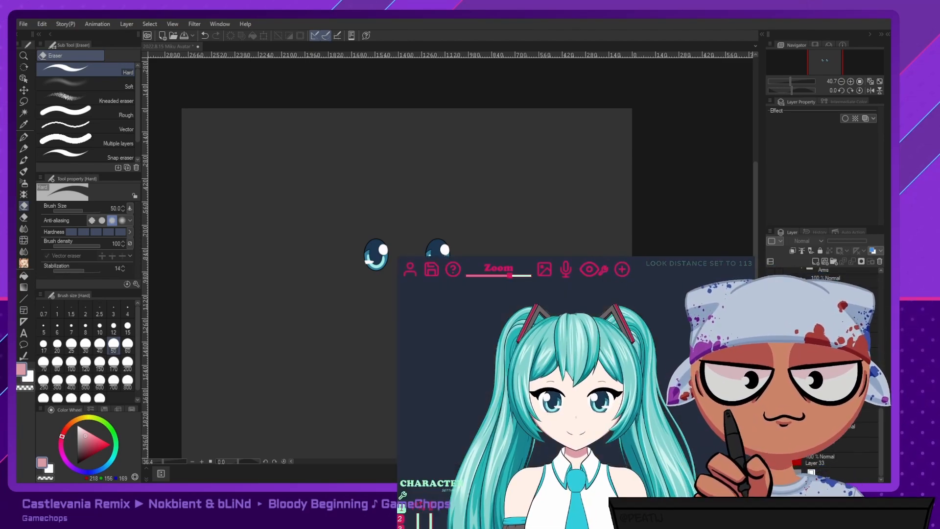
click(580, 422)
scroll(580, 422, down, 3)
key(alt+Tab)
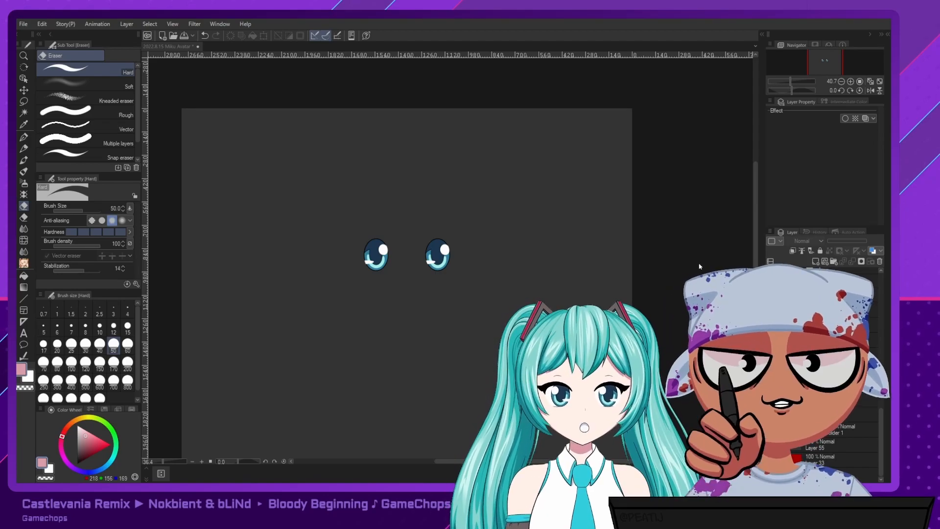
key(alt+Tab)
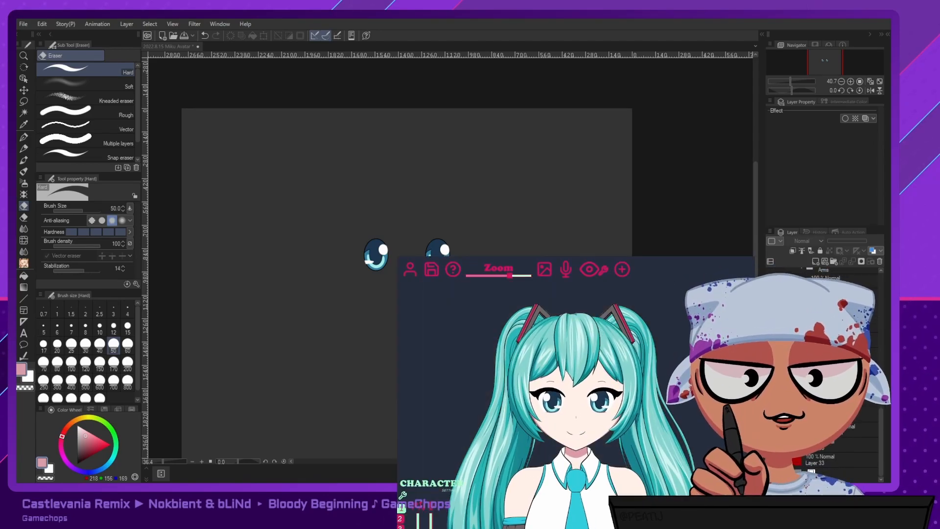
click(577, 362)
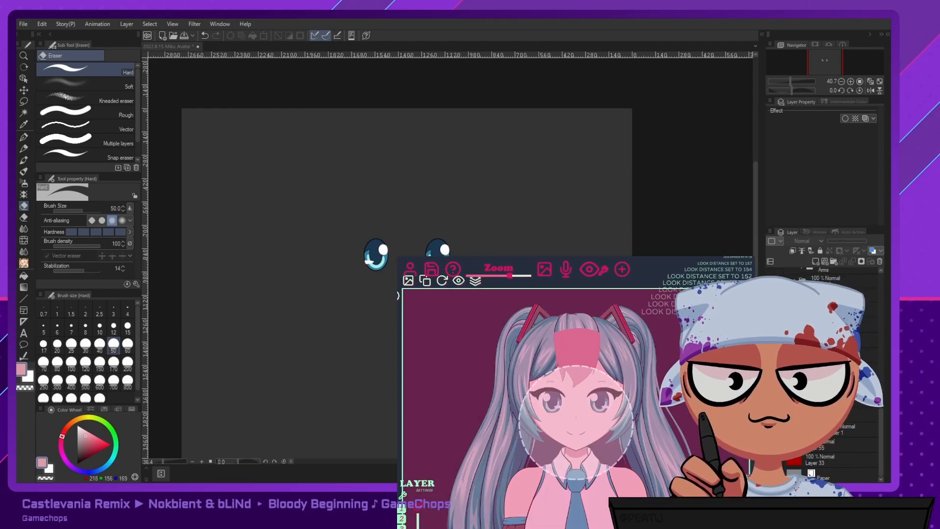
key(alt+Tab)
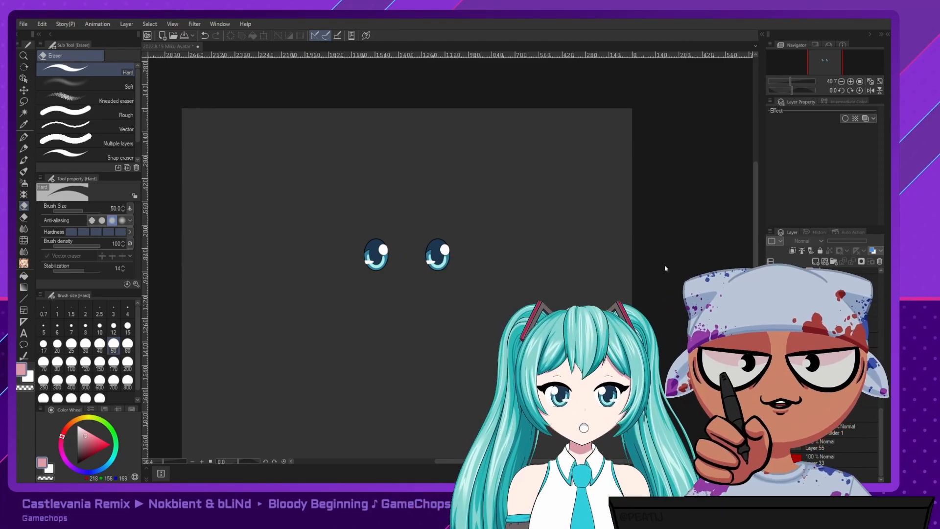
click(640, 257)
click(576, 382)
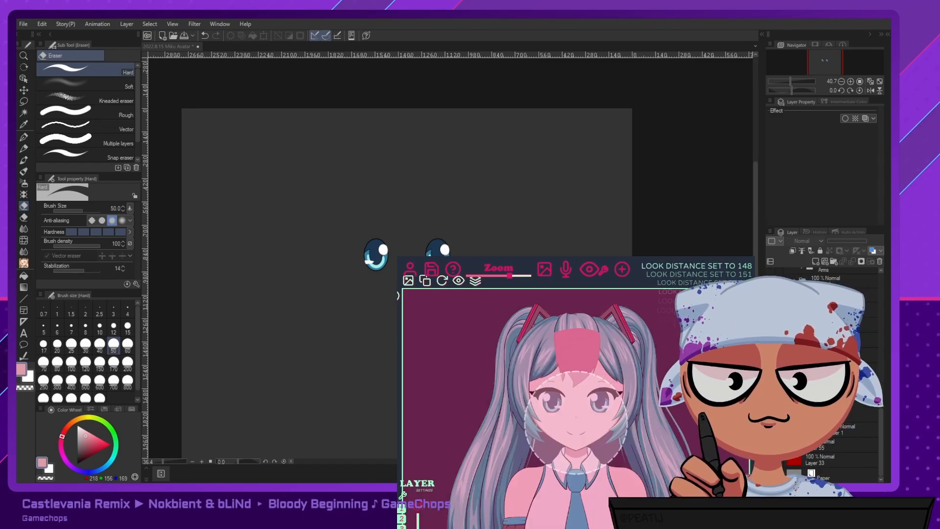
key(alt+Tab)
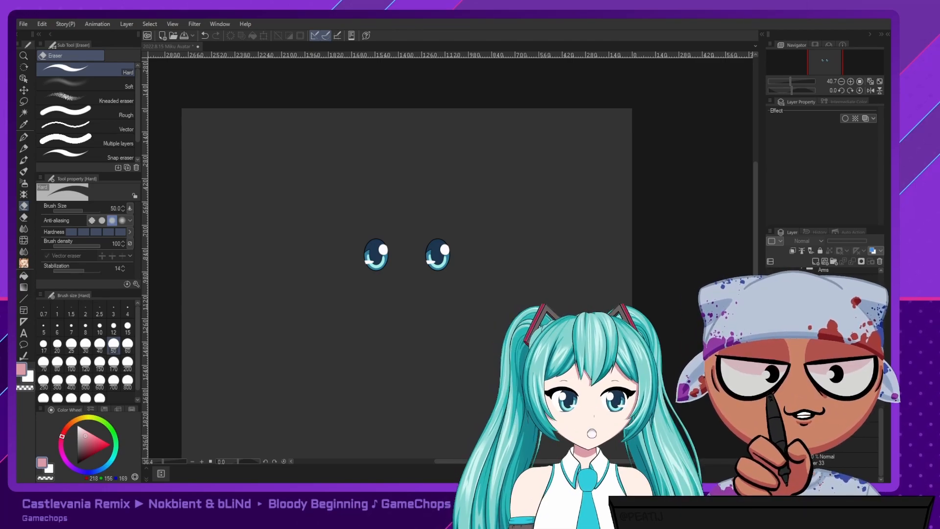
Fine-tune the middle hair shadow's look distance to about 121, checking its movement on the avatar, and leave editing.
click(657, 259)
click(577, 359)
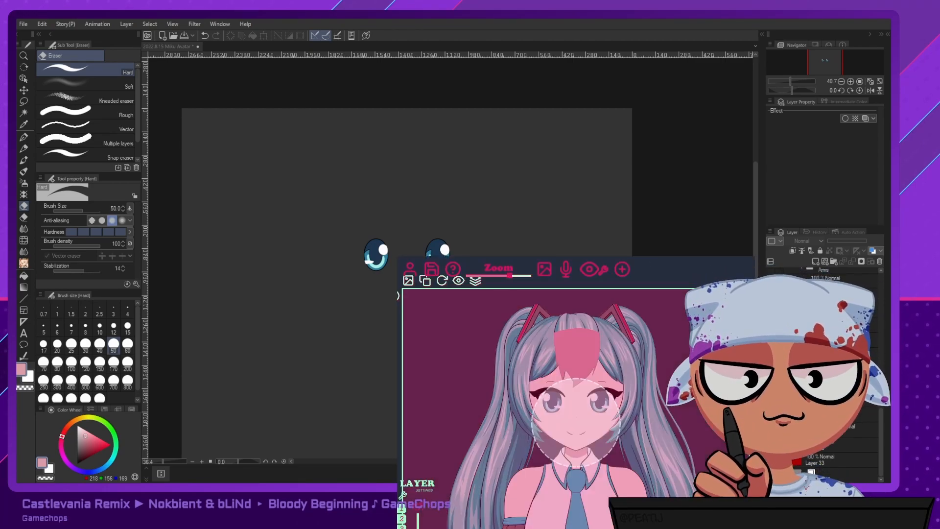
click(783, 342)
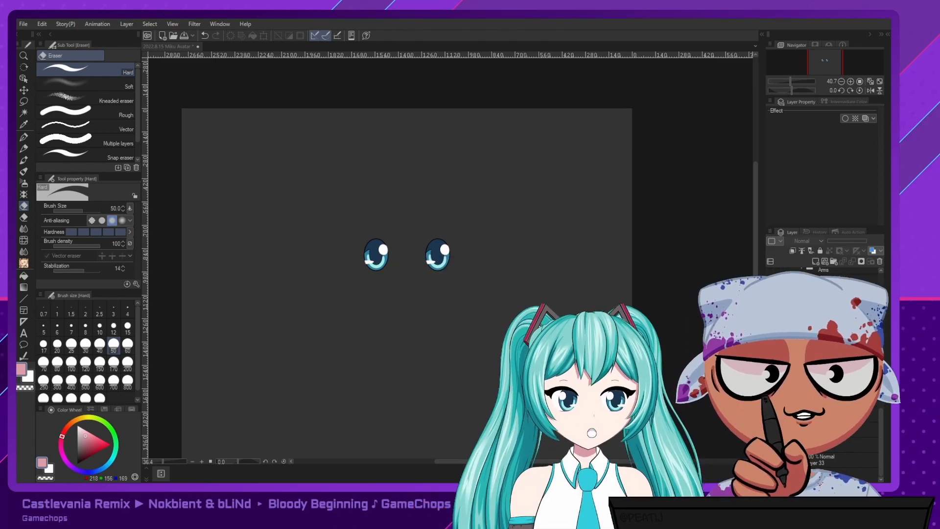
click(584, 259)
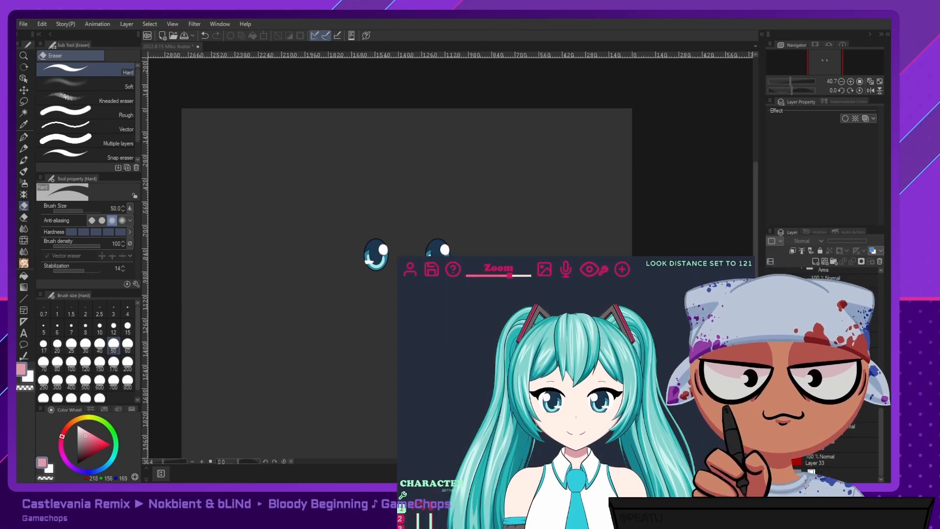
click(558, 360)
click(577, 360)
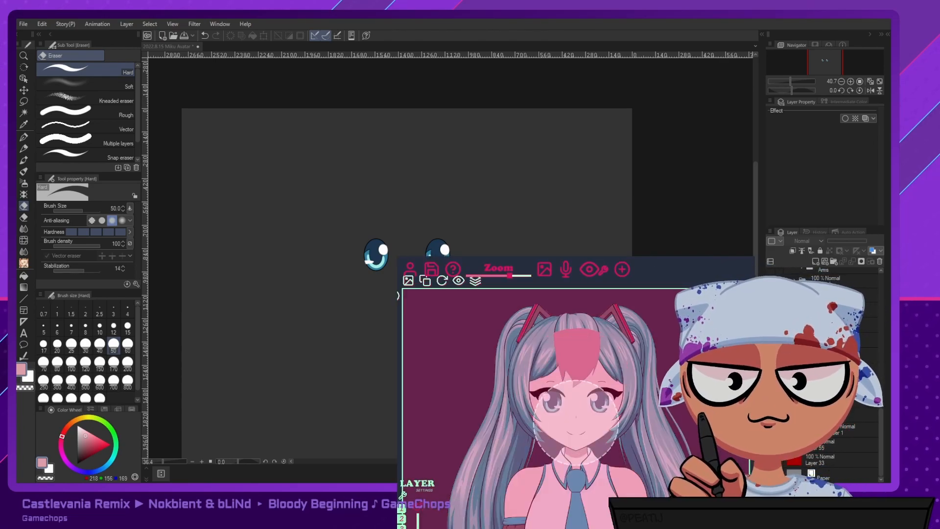
drag(532, 435, 531, 434)
key(Escape)
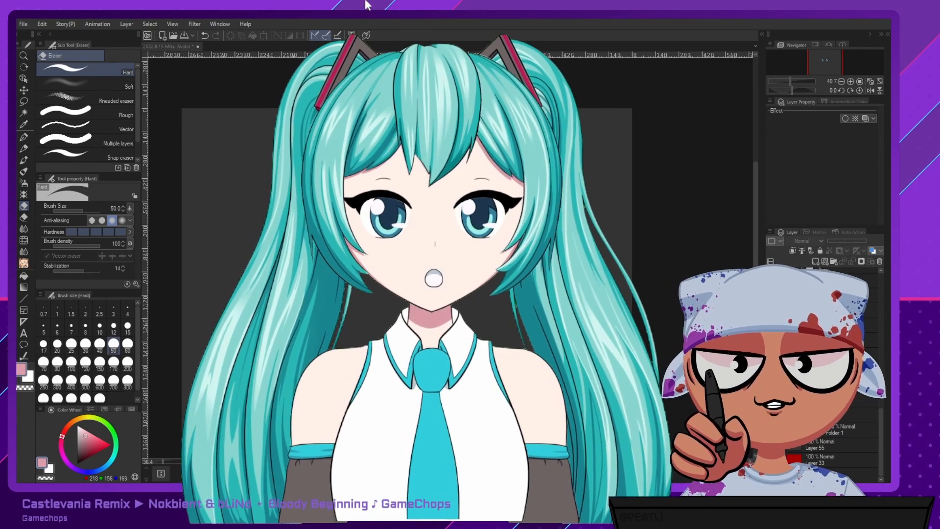
Calibrate the avatar's cursor tracking, finishing with the bottom-left corner of the screen.
click(611, 307)
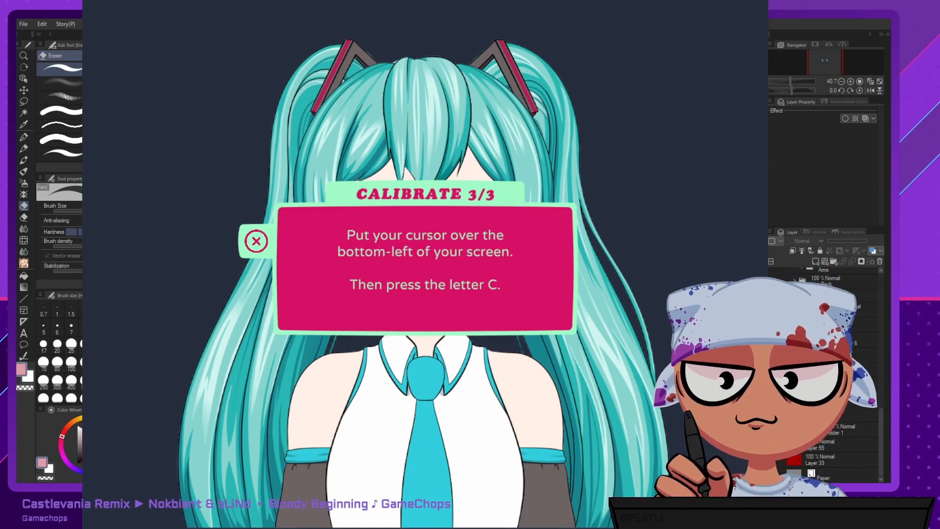
key(c)
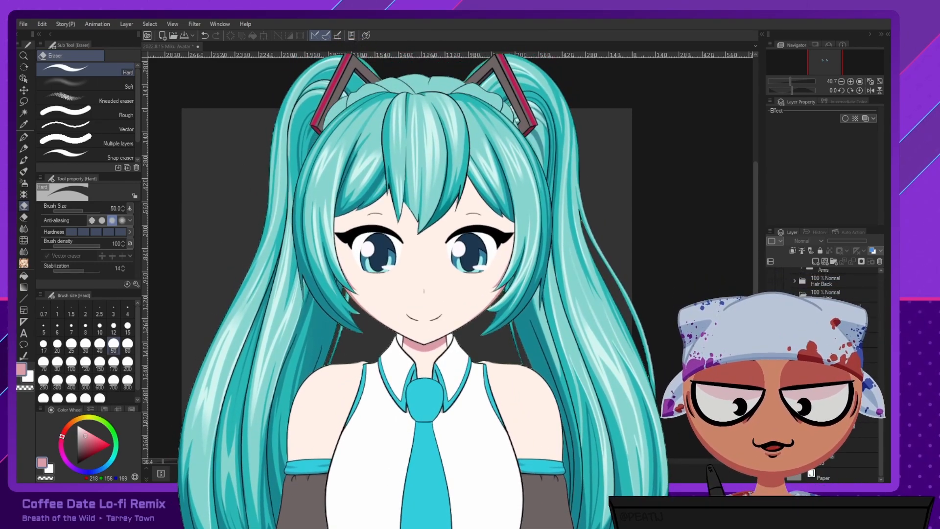
Return to the drawing, look through its layers and examine the back hair's lines and shading up close.
scroll(824, 374, up, 4)
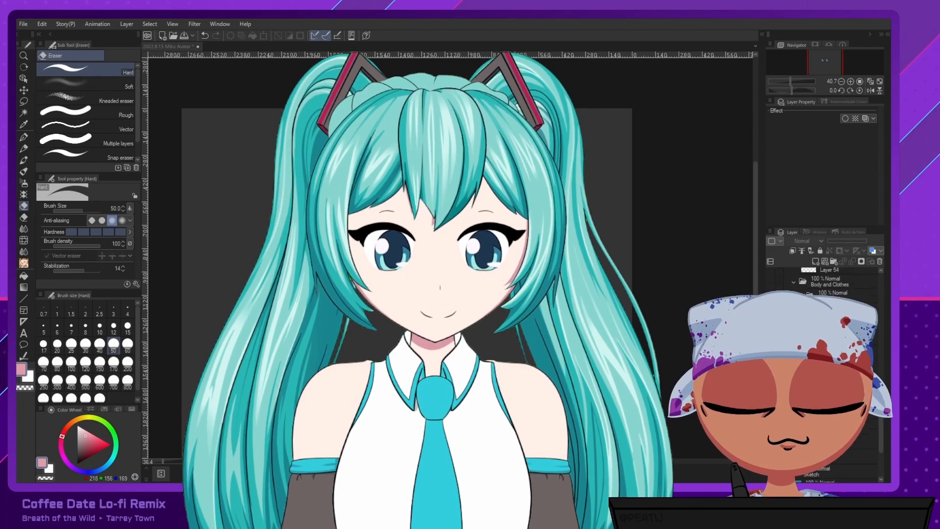
scroll(824, 374, up, 4)
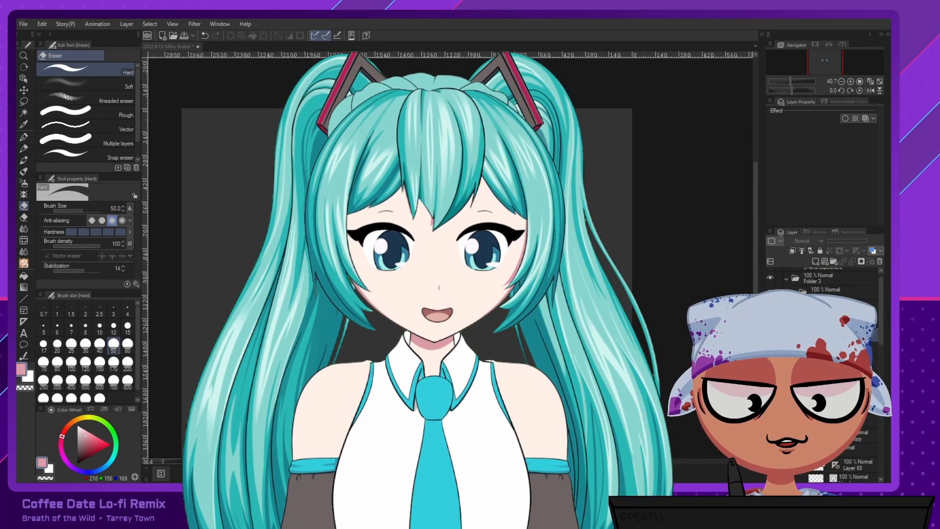
scroll(824, 375, down, 6)
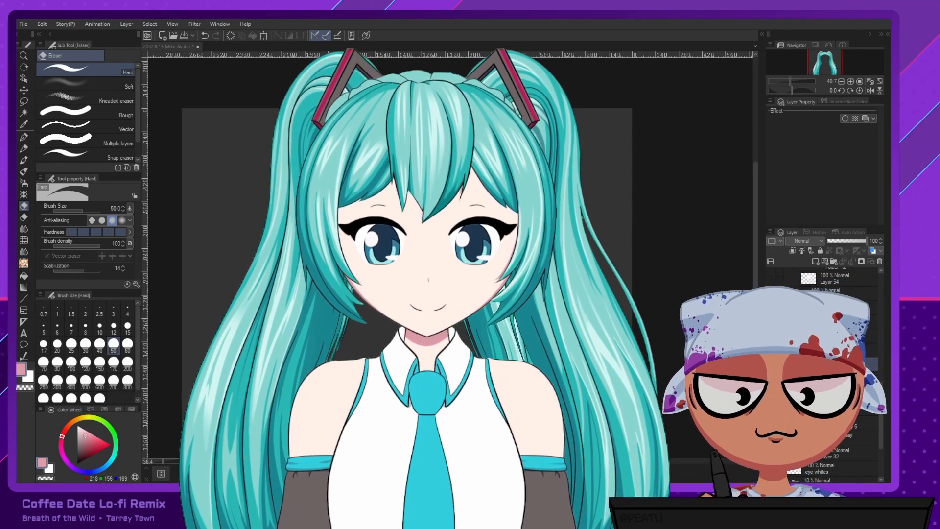
scroll(459, 167, up, 4)
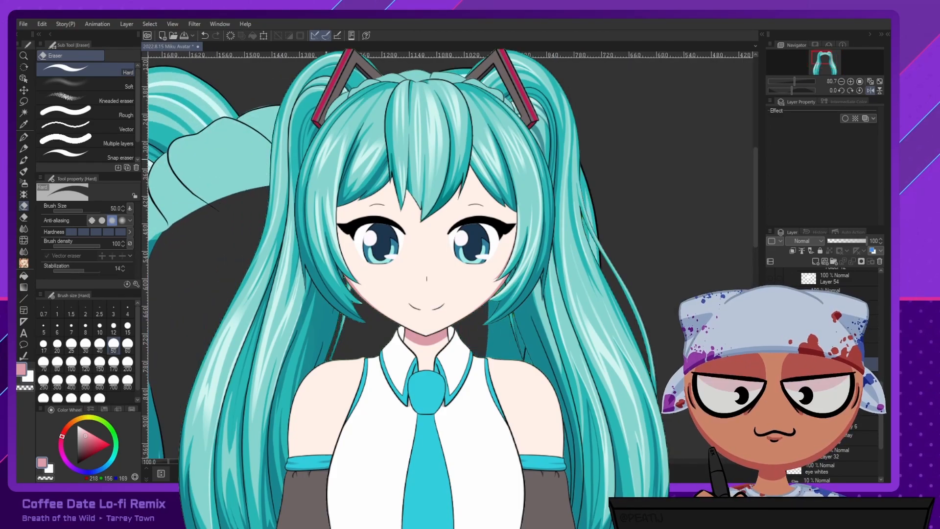
click(23, 78)
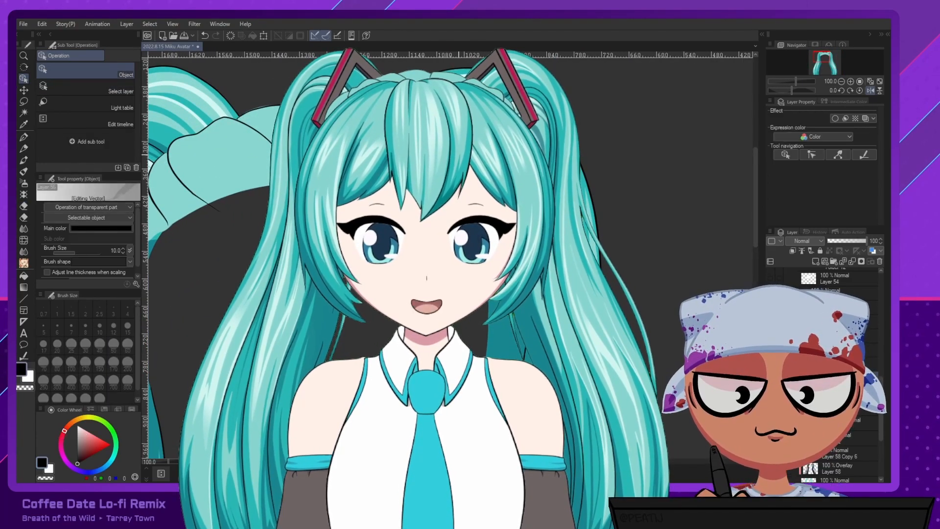
scroll(467, 171, up, 2)
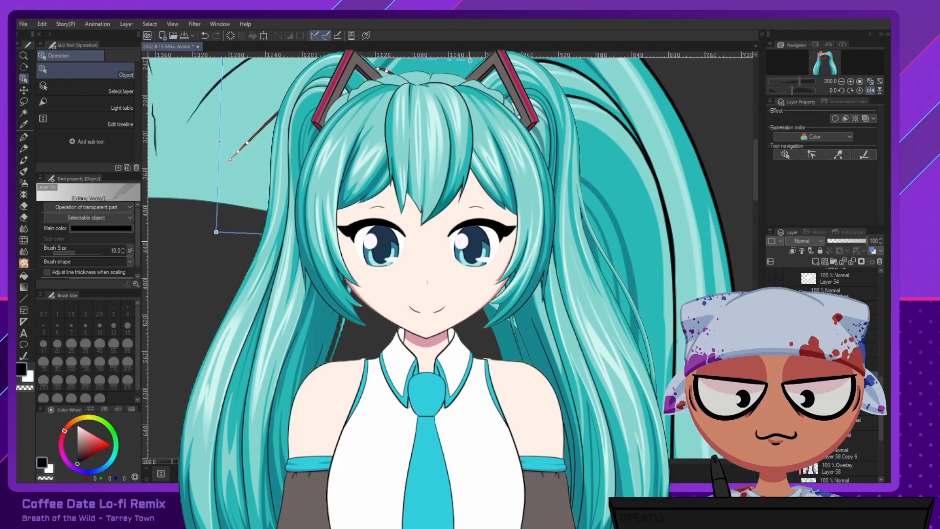
click(463, 254)
scroll(451, 240, down, 5)
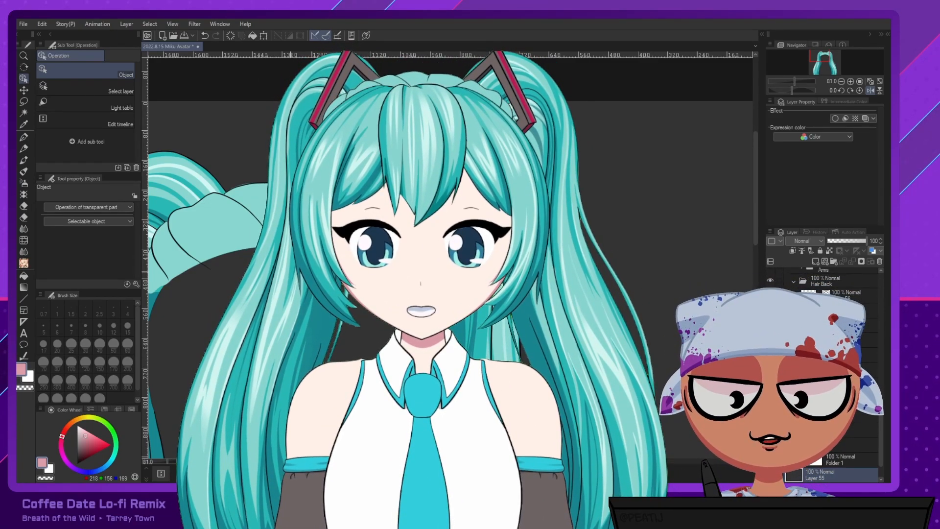
scroll(219, 213, up, 2)
scroll(294, 206, down, 2)
drag(294, 206, 378, 186)
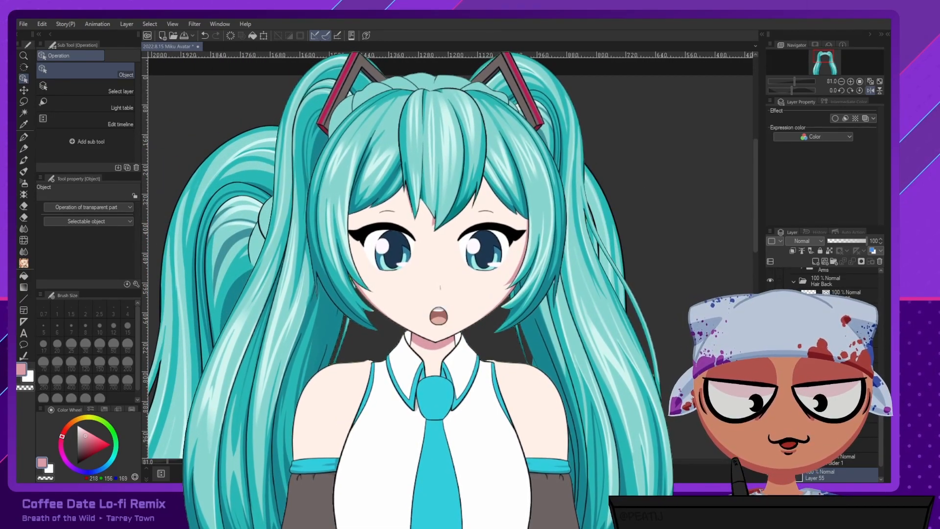
Add a new raster layer above the hair's Overlay layer, Layer 58, and clip it to the layer below.
scroll(827, 375, up, 5)
click(855, 457)
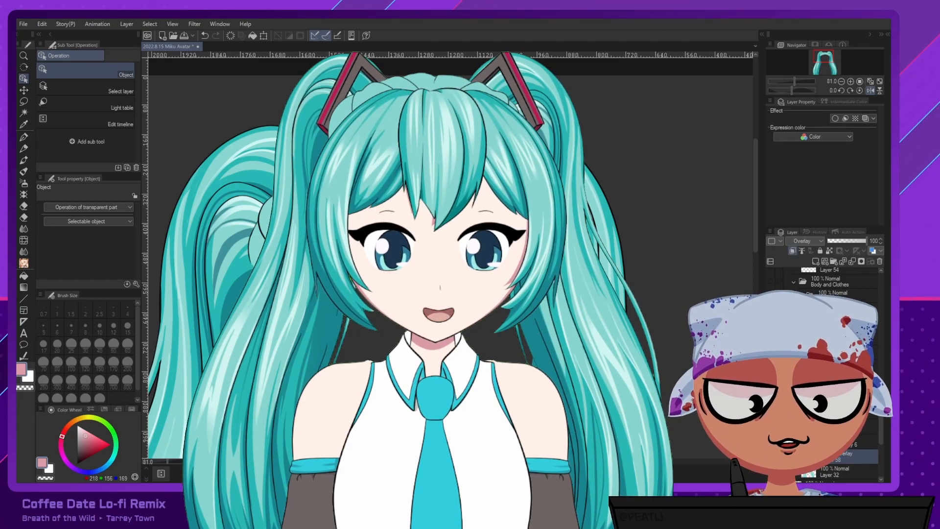
click(816, 262)
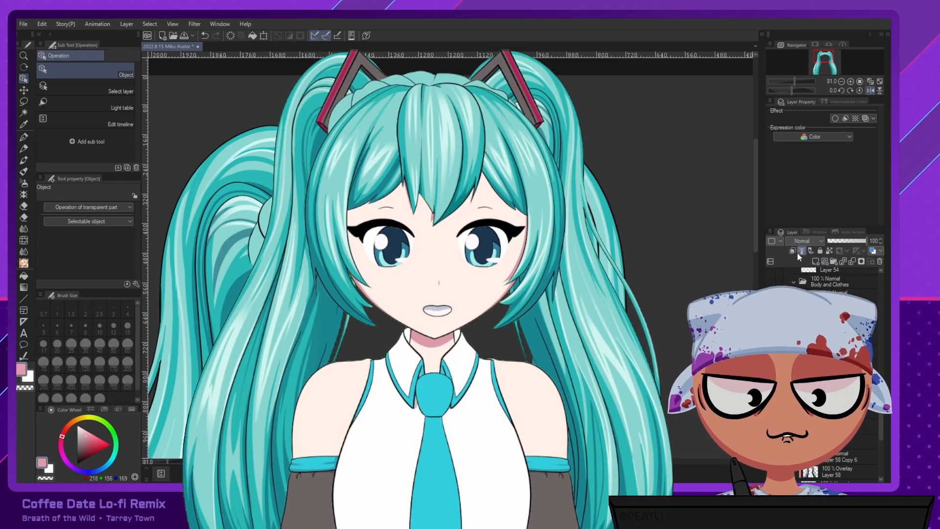
click(793, 251)
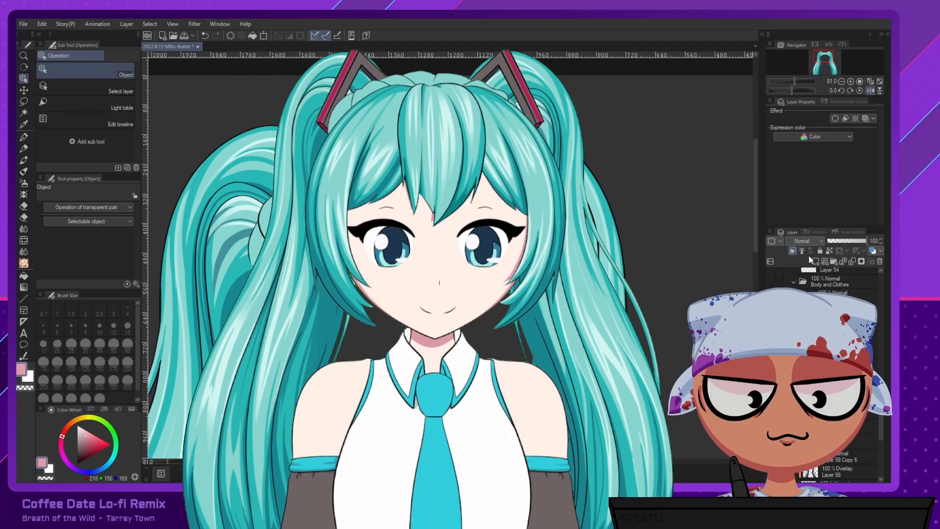
Paint teal shading on the back hair with G-pen 2 at size 30 in colours sampled from it, undoing the last stroke.
alt+click(203, 235)
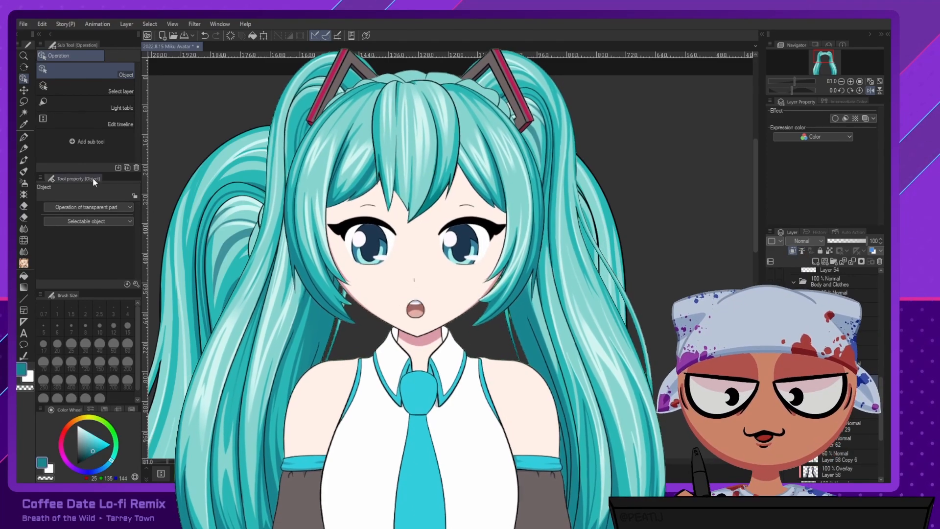
click(23, 137)
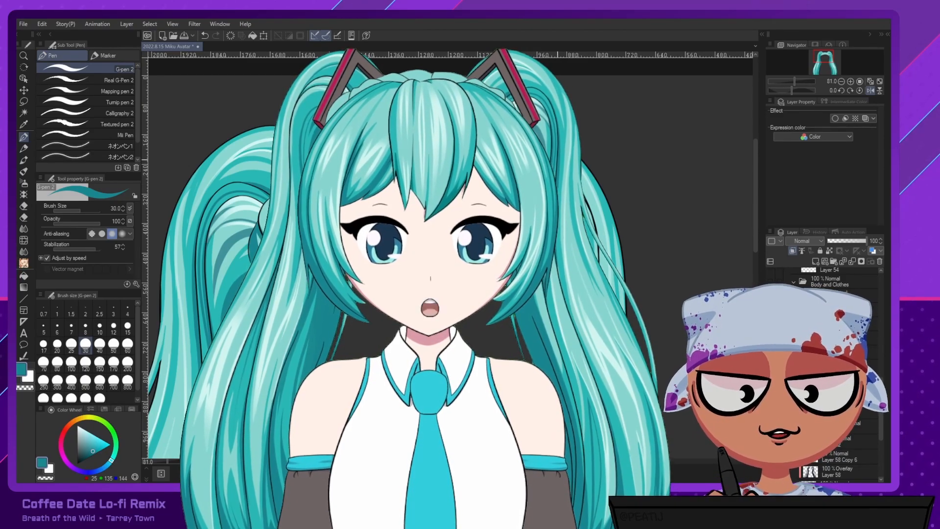
alt+click(230, 196)
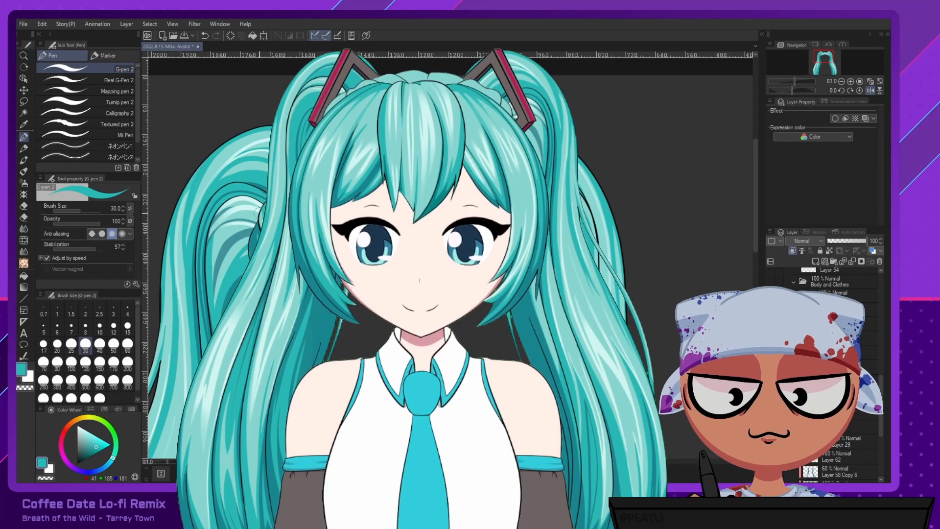
key(ctrl+z)
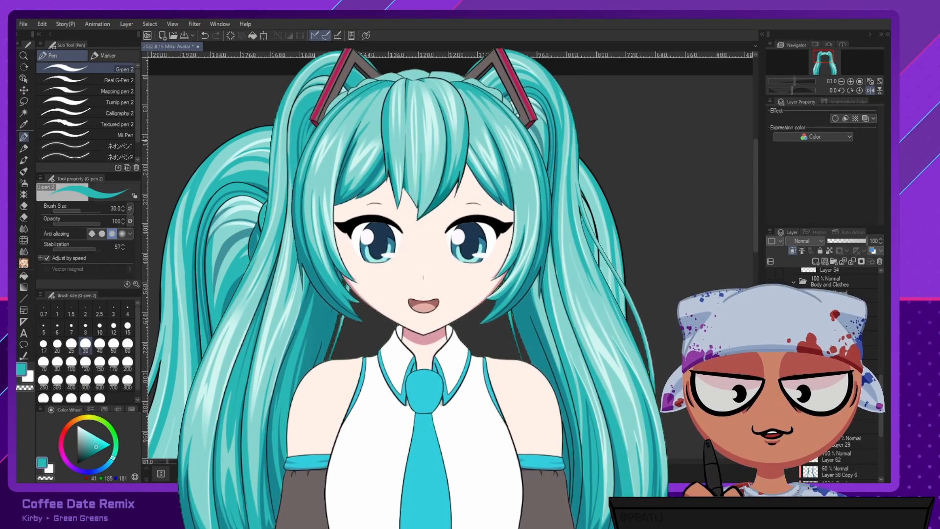
Refine the back hair's teal shading by alternating the Hard eraser at size 50 with G-pen 2 at size 30.
key(e)
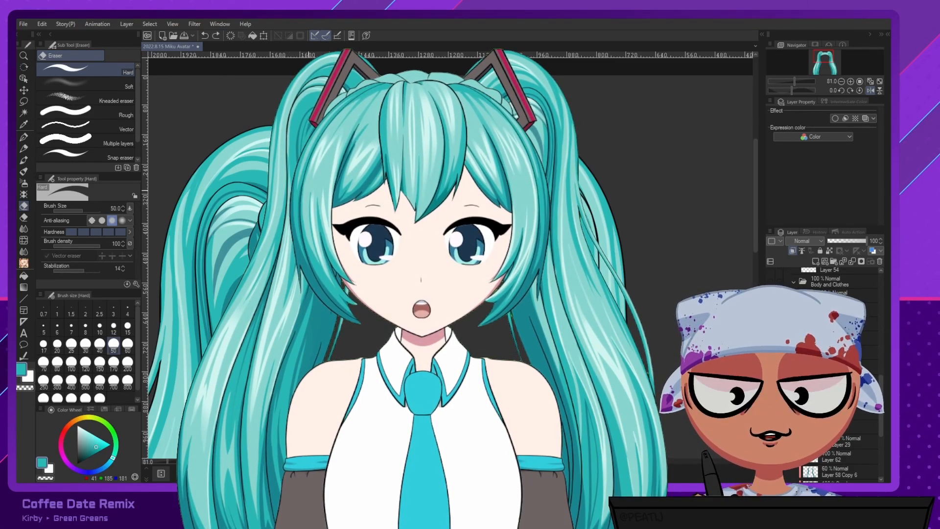
key(p)
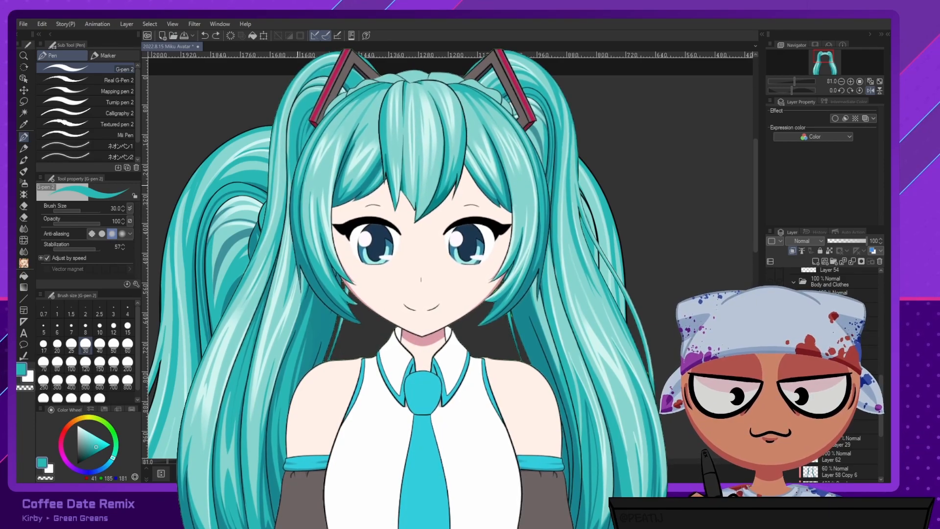
key(e)
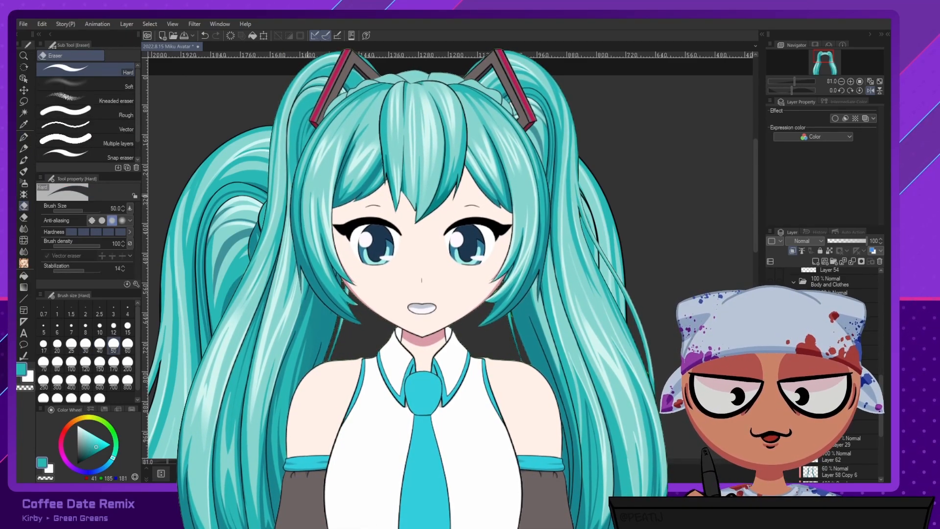
click(25, 137)
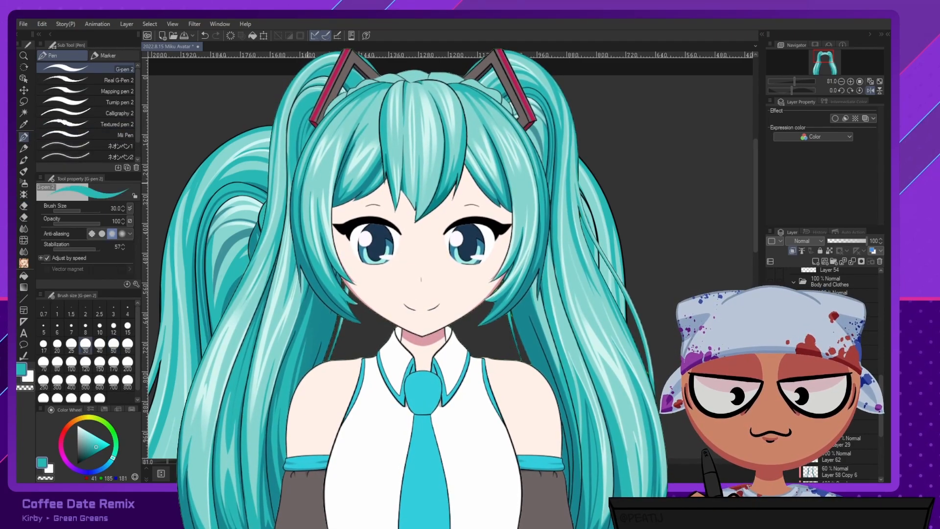
key(e)
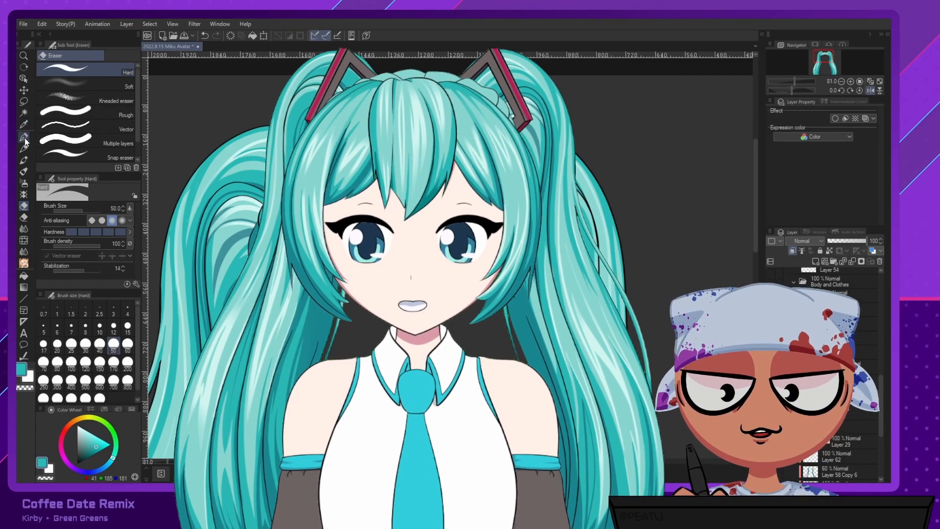
click(24, 137)
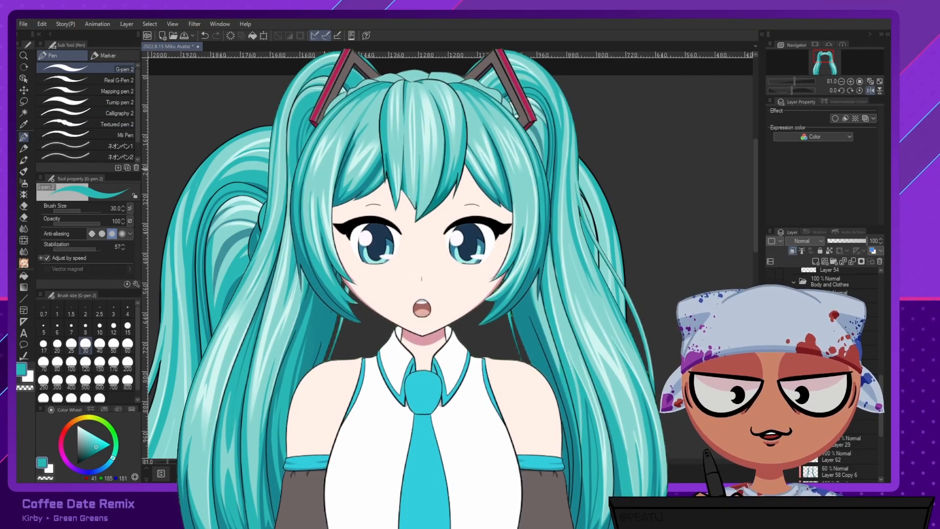
Undo the last shading stroke, repaint it with G-pen 2 at size 30 and trim it with the Hard eraser at size 50.
key(ctrl+z)
drag(371, 147, 376, 186)
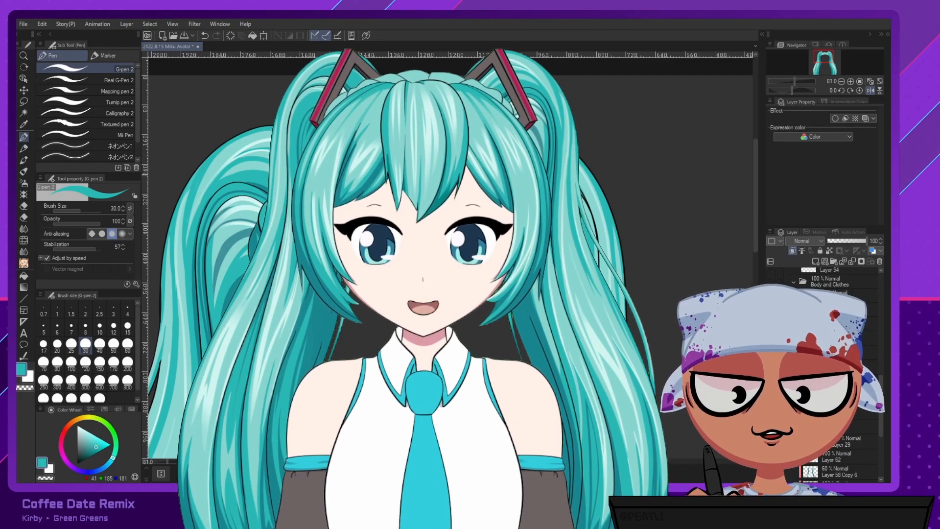
key(e)
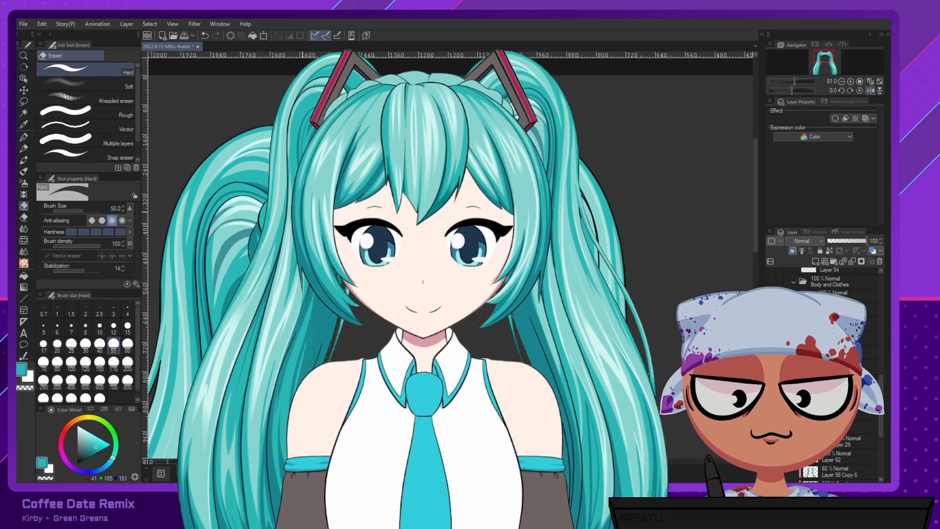
click(24, 136)
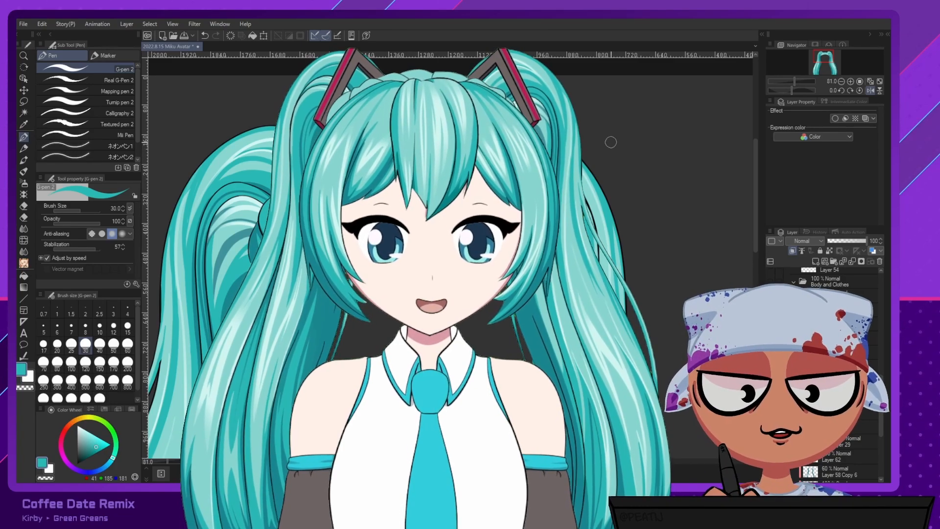
Set the Hard eraser to size 20 and undo the last change to the hair.
key(e)
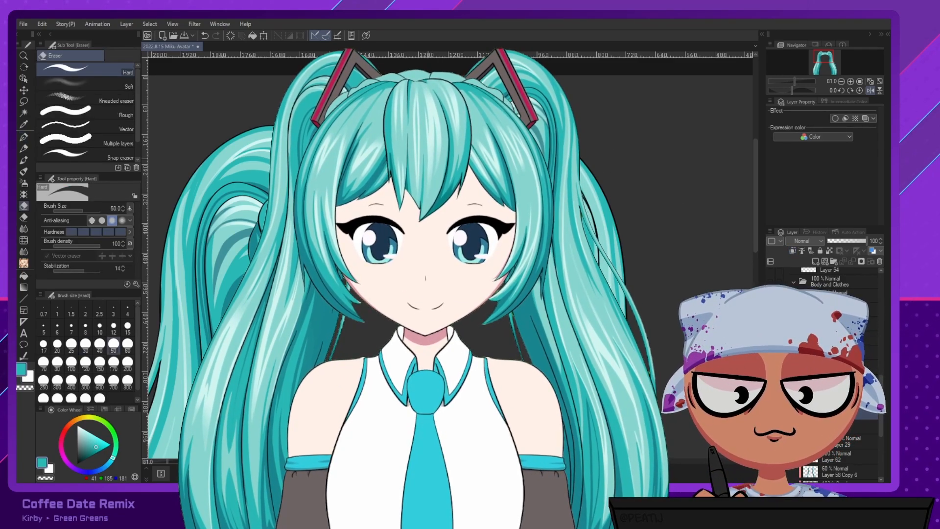
click(57, 343)
key(ctrl+z)
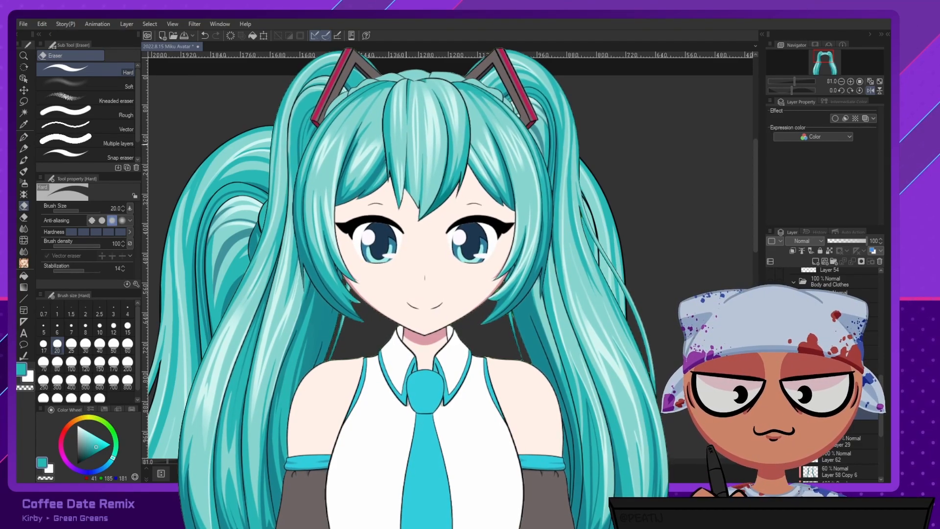
Sample the back hair's teal for G-pen 2, return to the clipped shading layer and refine it with the Hard eraser at size 20.
click(23, 137)
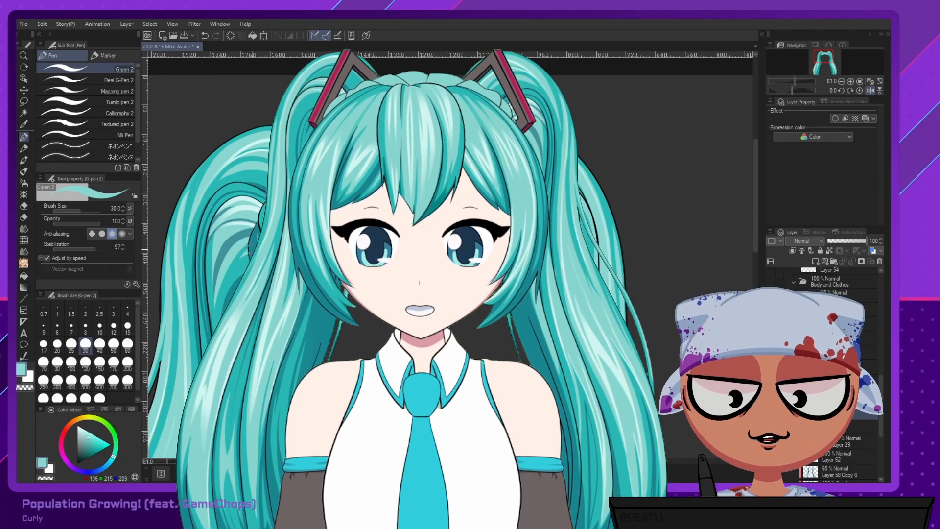
alt+click(619, 223)
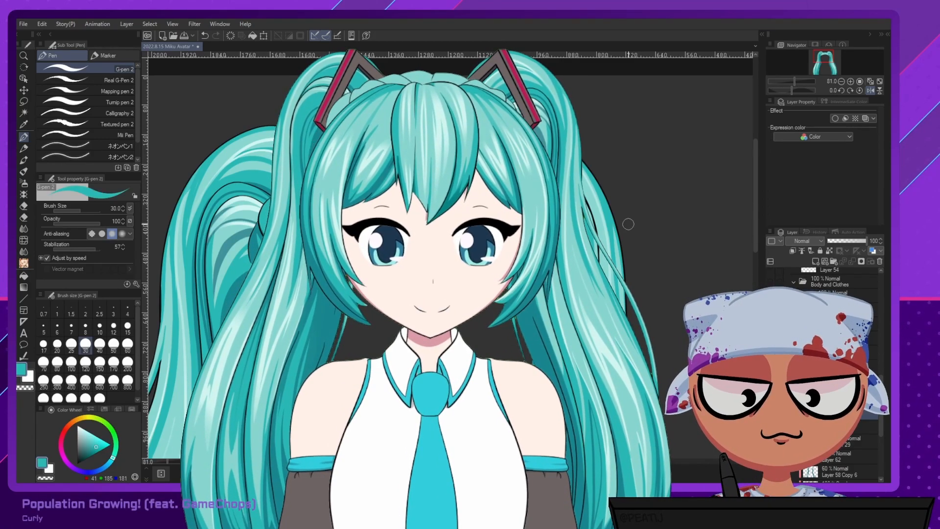
click(840, 440)
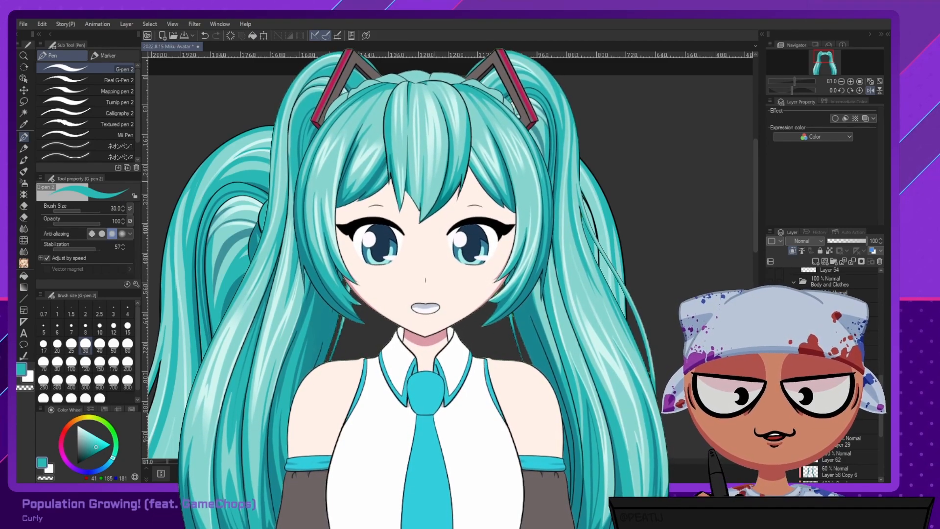
key(e)
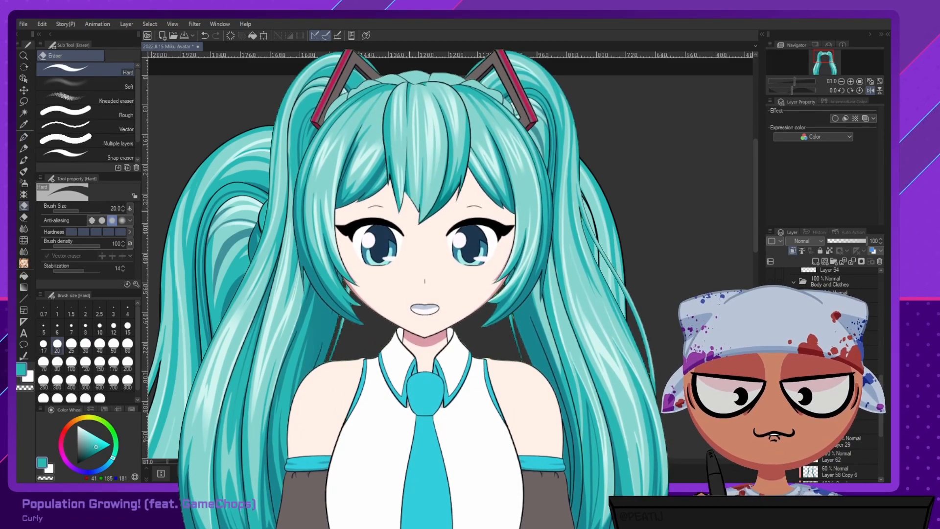
Paint finer back hair shading with G-pen 2 at size 20, undoing and redrawing strokes and trimming with the Hard eraser.
click(24, 137)
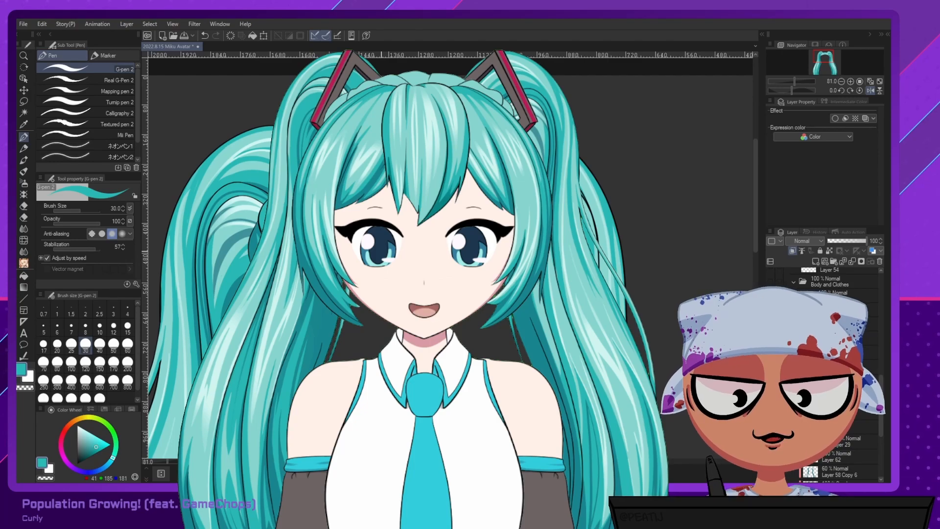
click(57, 345)
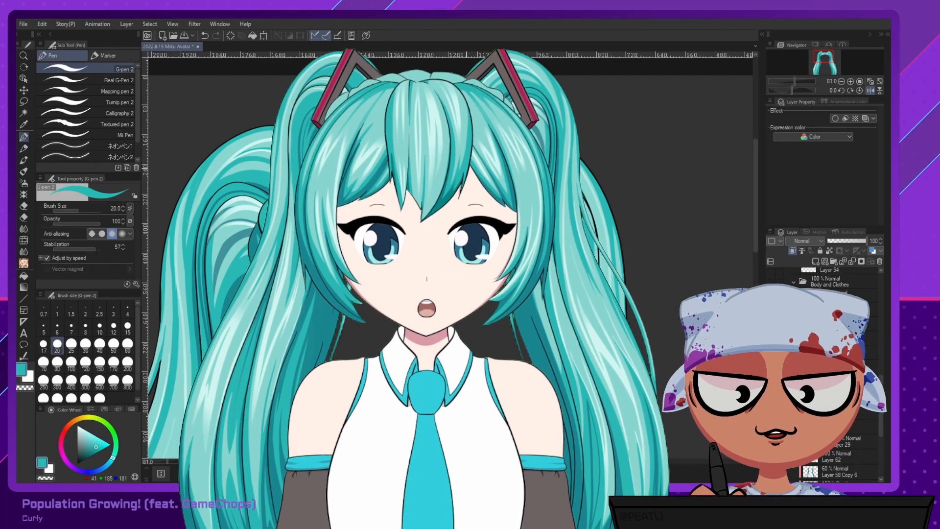
key(e)
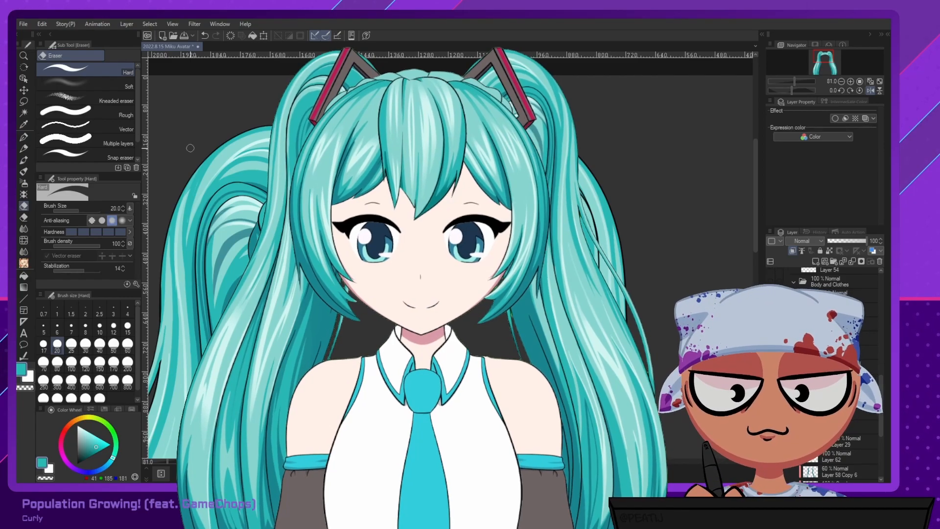
click(24, 138)
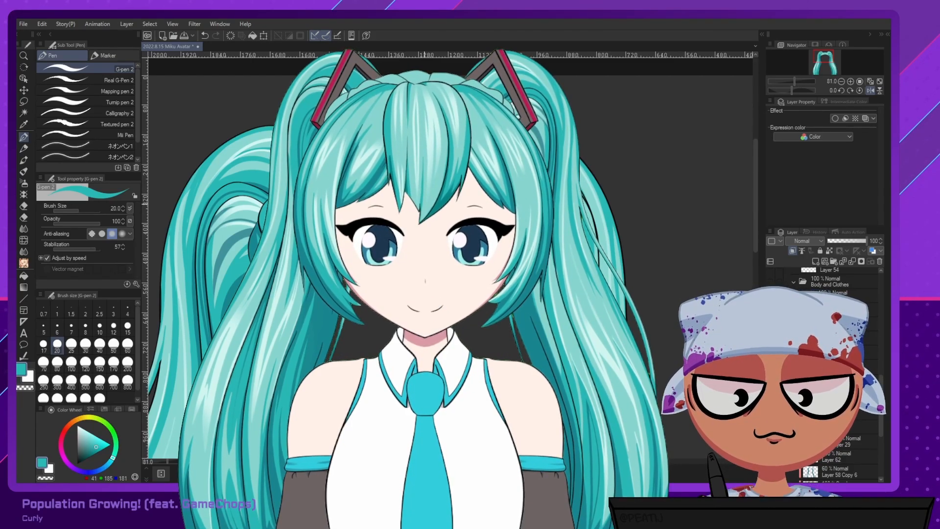
key(ctrl+z)
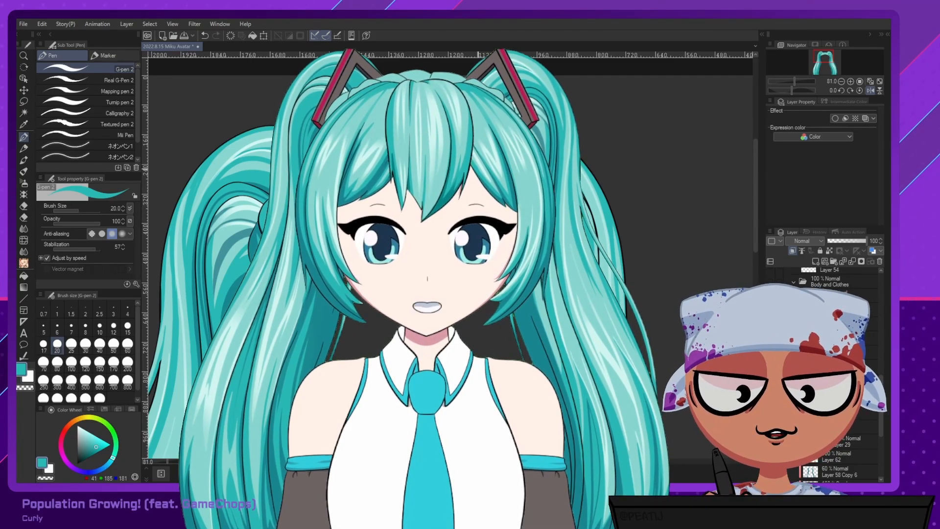
drag(481, 168, 427, 198)
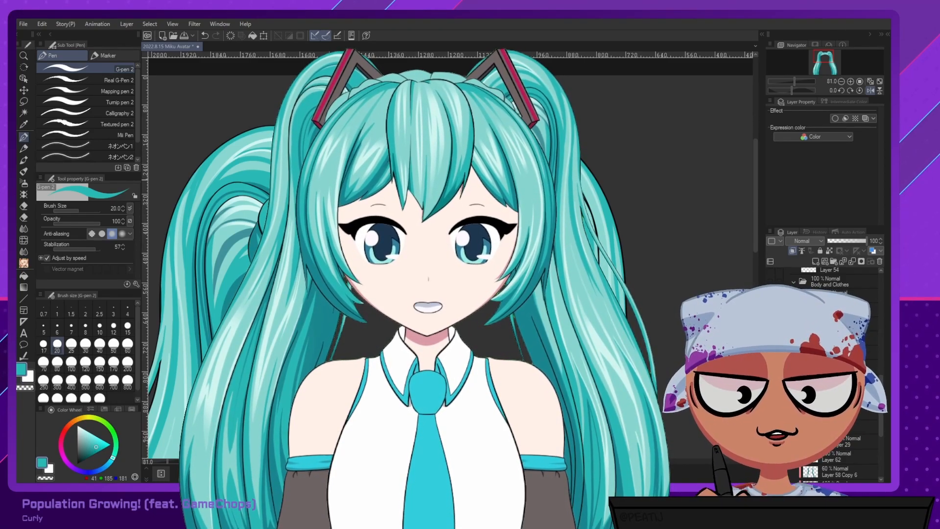
key(ctrl+z)
drag(471, 166, 431, 183)
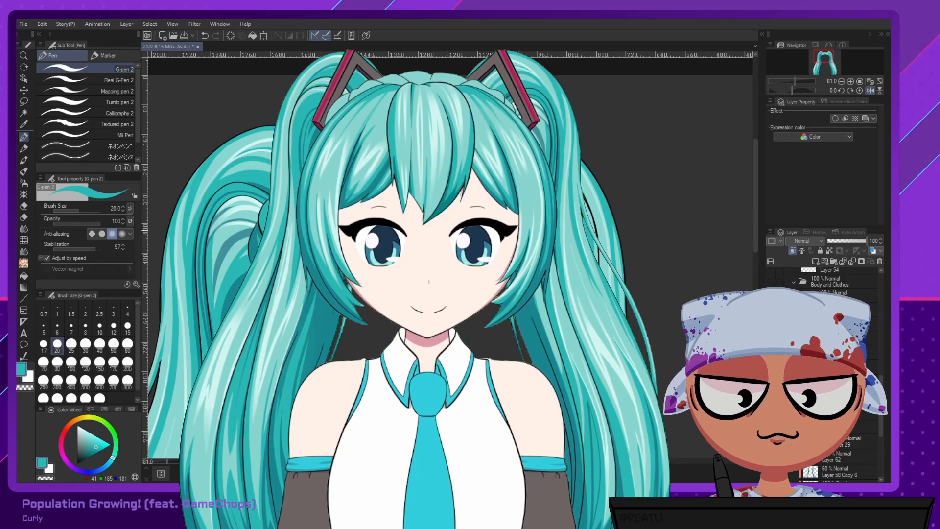
Set G-pen 2 to size 80 and compare the back hair with and without the last stroke by undoing and redoing it.
click(58, 363)
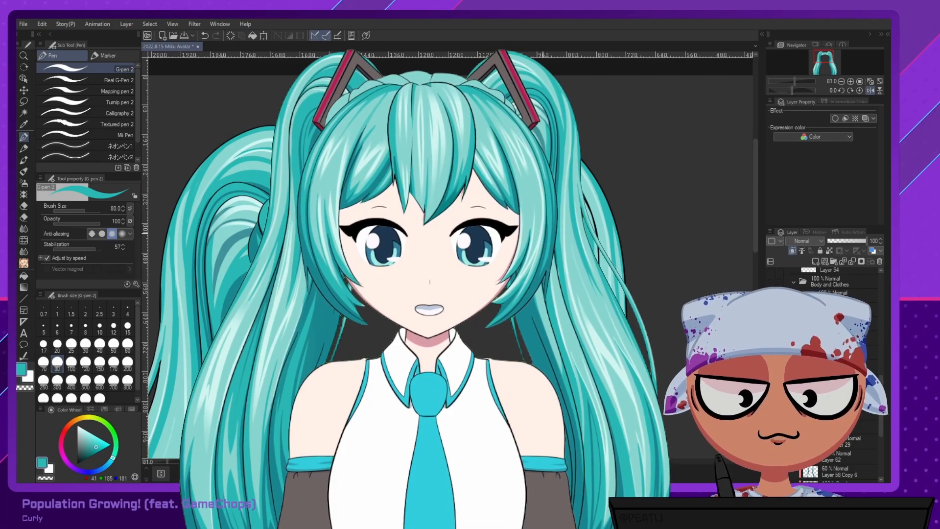
key(ctrl+z)
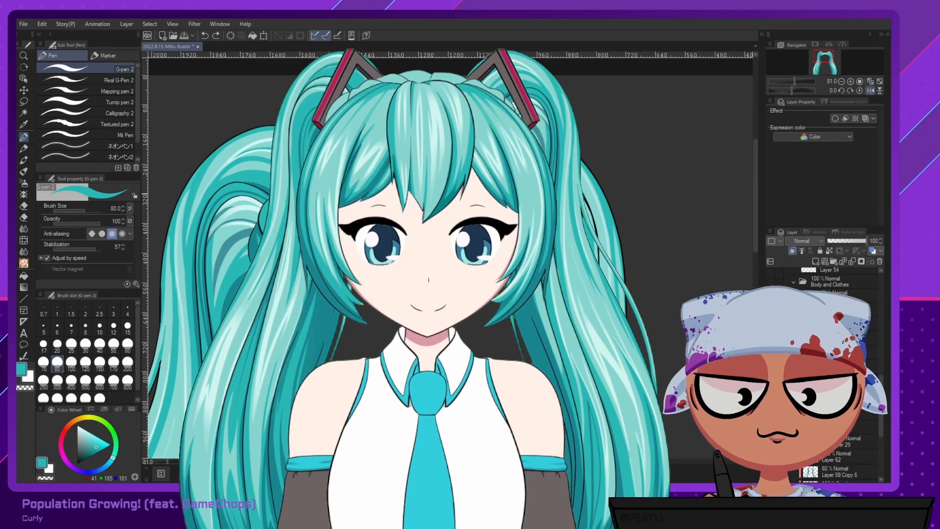
key(ctrl+y)
key(ctrl+z)
key(ctrl+y)
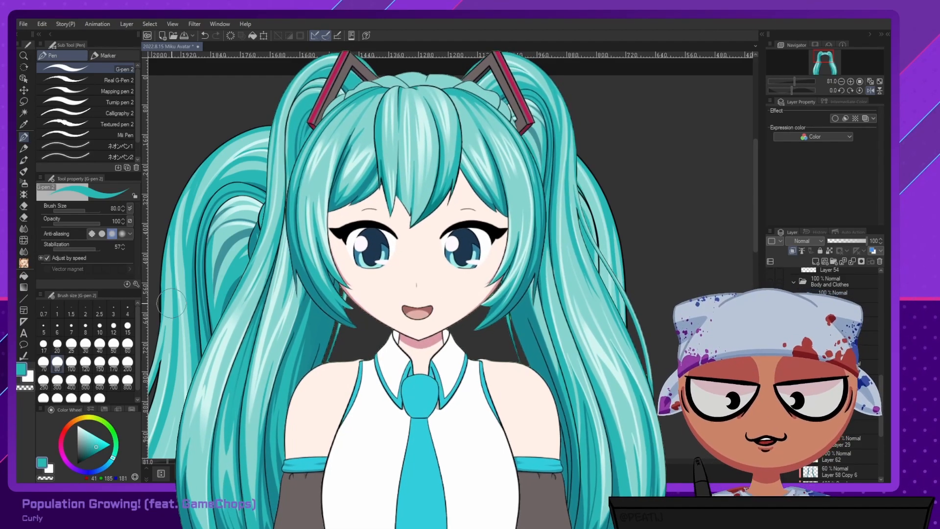
Continue the back hair shading with G-pen 2 at size 40 and the Hard eraser at size 20, undoing the last stroke.
click(99, 345)
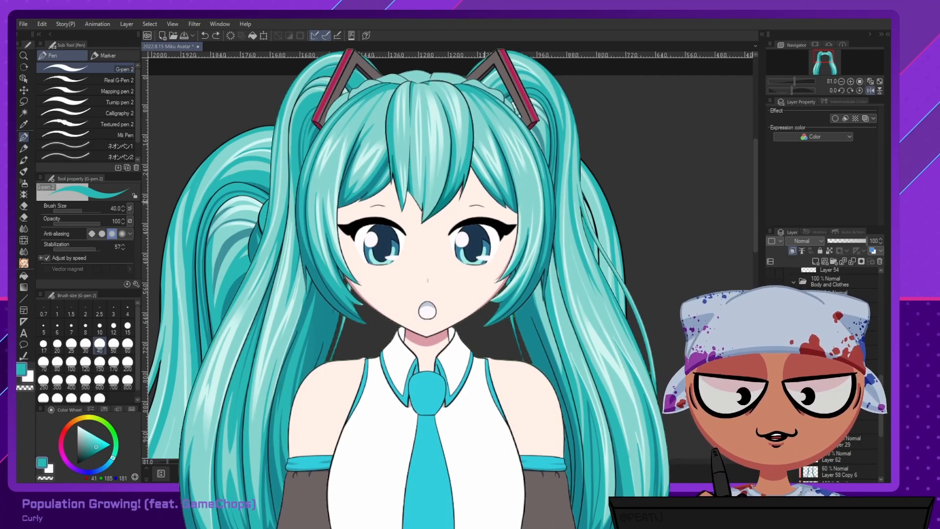
key(ctrl+y)
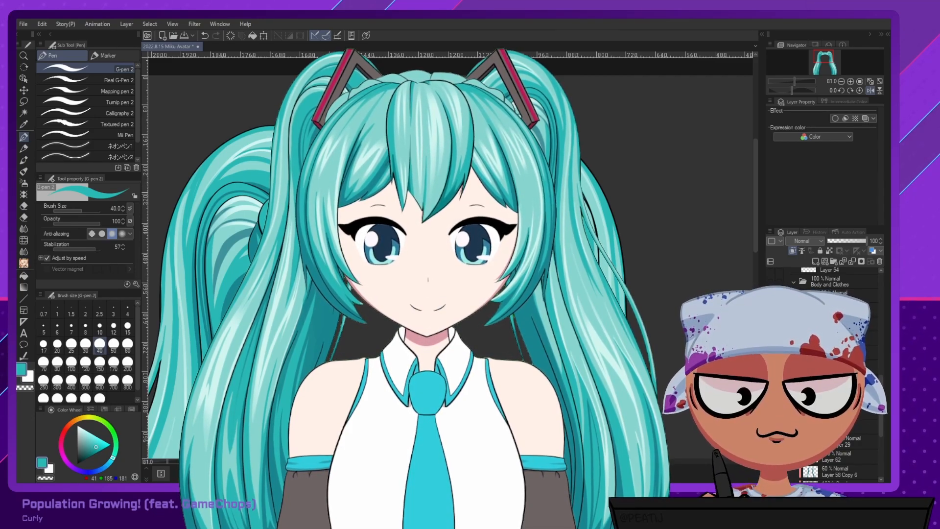
key(e)
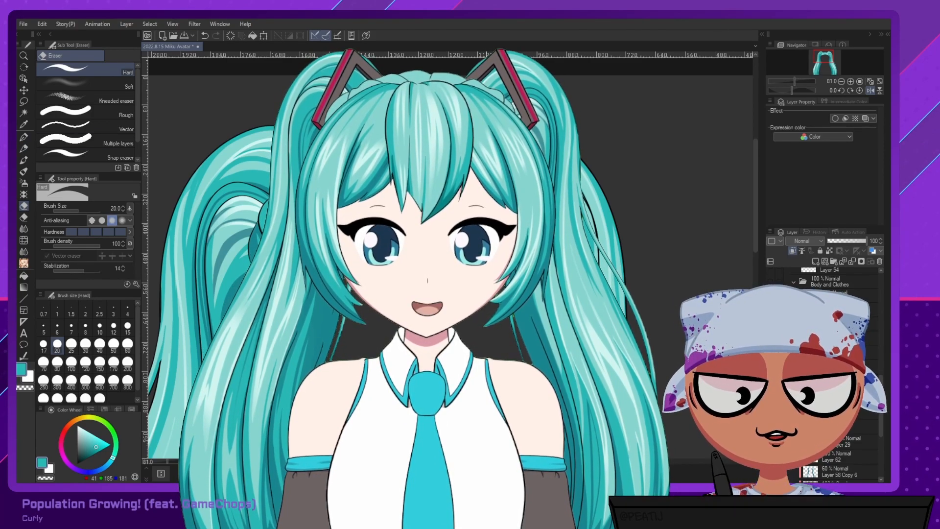
click(23, 137)
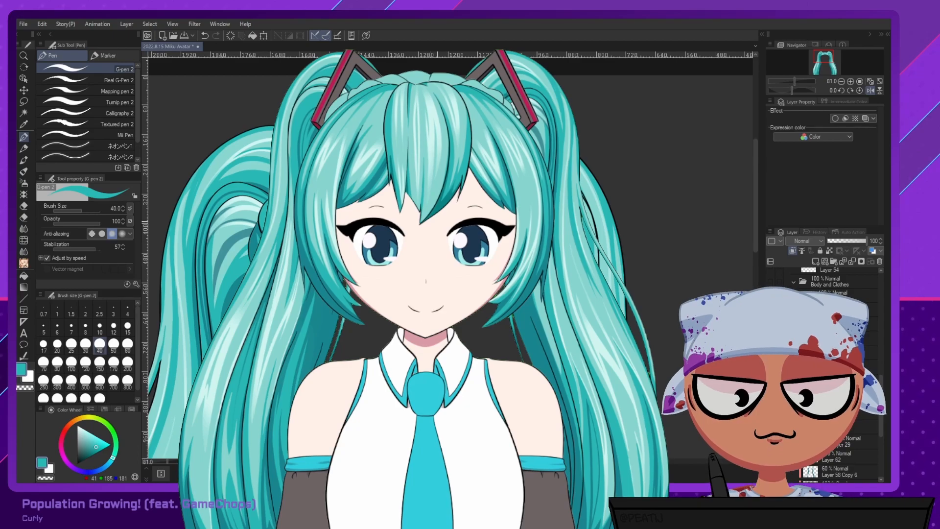
key(ctrl+z)
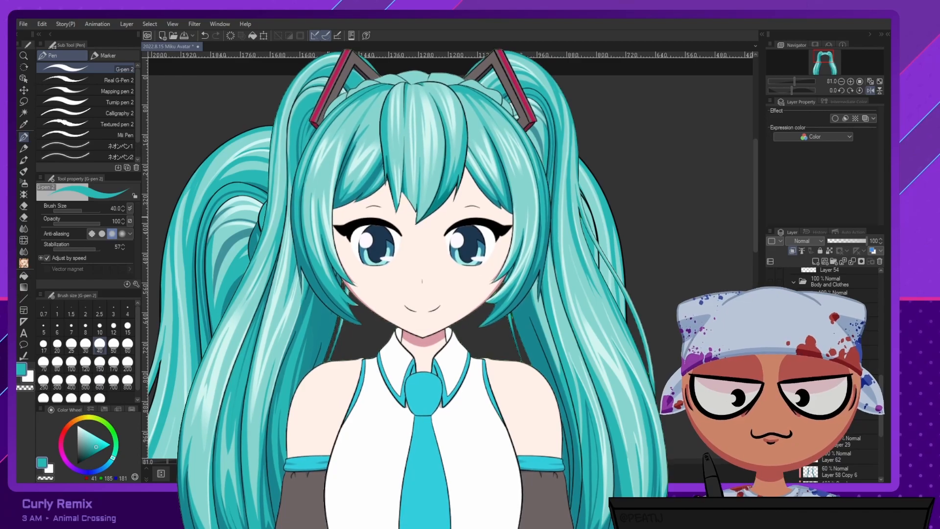
Set the Hard eraser to size 40 and rework the back hair shading between eraser and G-pen 2, undoing the unwanted strokes.
key(e)
click(99, 345)
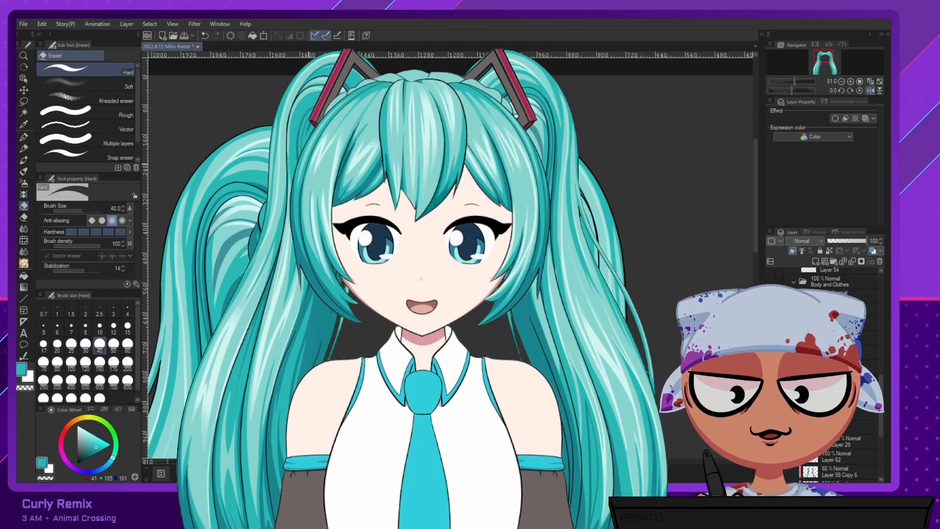
key(p)
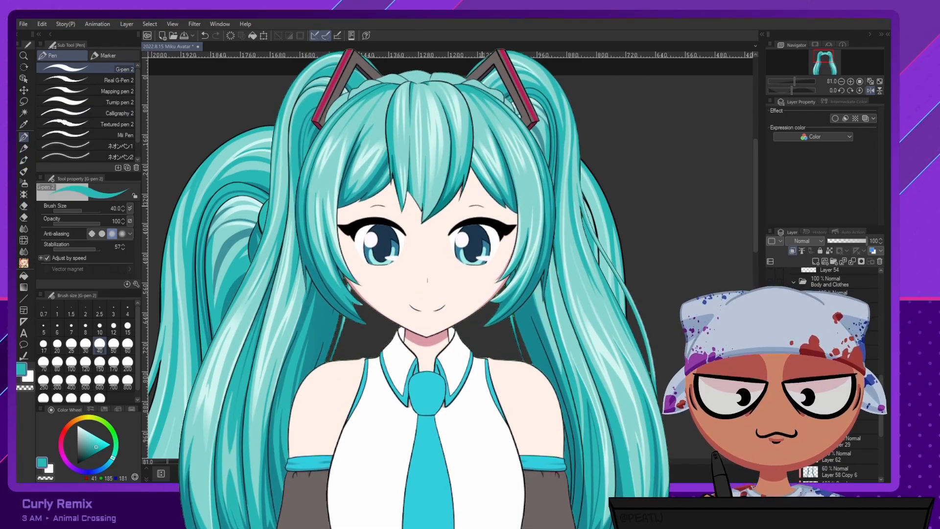
key(ctrl+z)
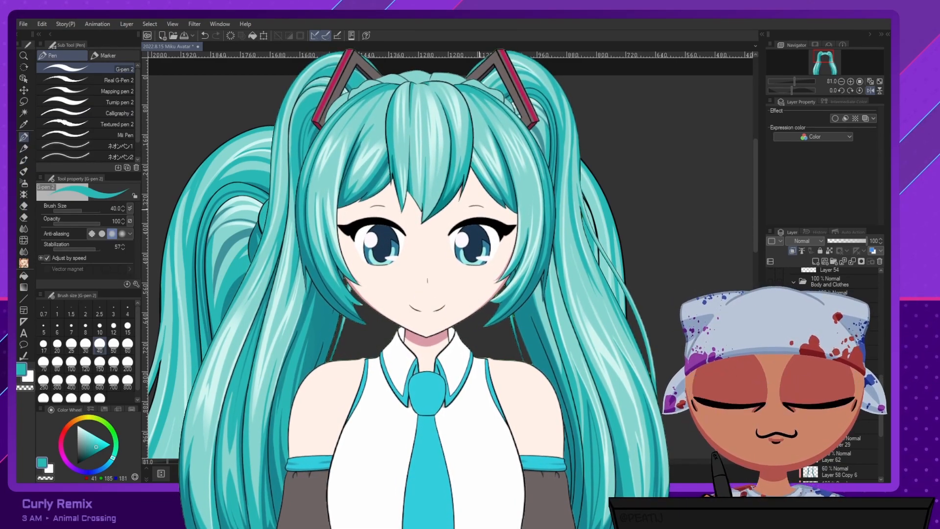
key(ctrl+z)
drag(481, 177, 485, 201)
key(ctrl+z)
key(e)
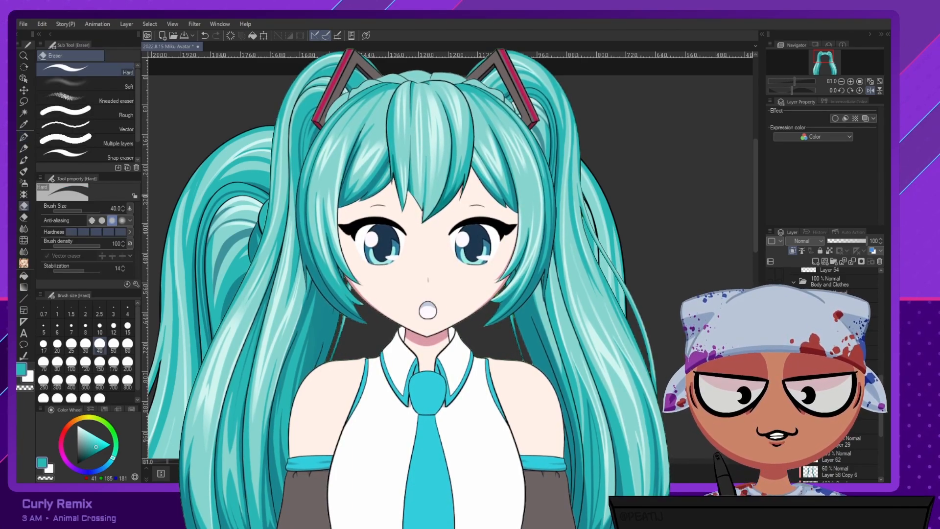
key(ctrl+z)
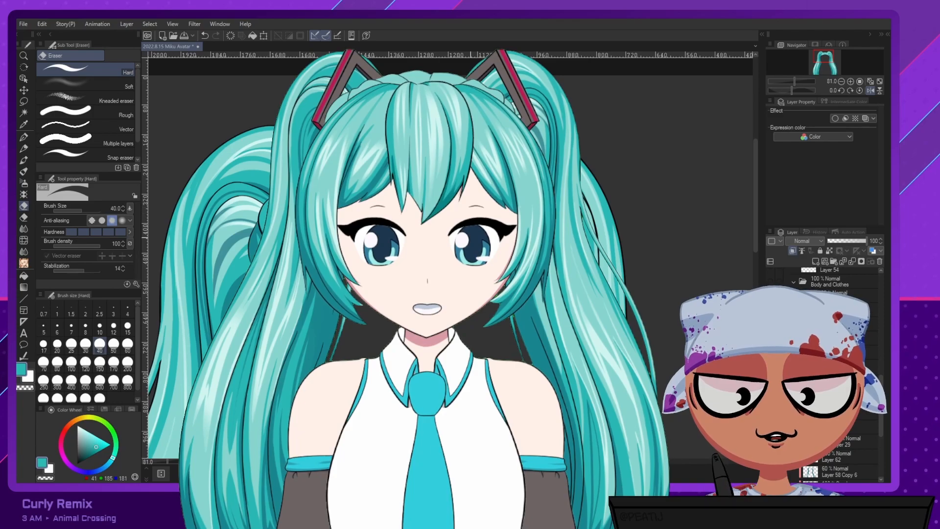
Undo the last stroke and rework the back hair shading with G-pen 2 and the Hard eraser at size 40.
key(ctrl+z)
drag(475, 230, 476, 216)
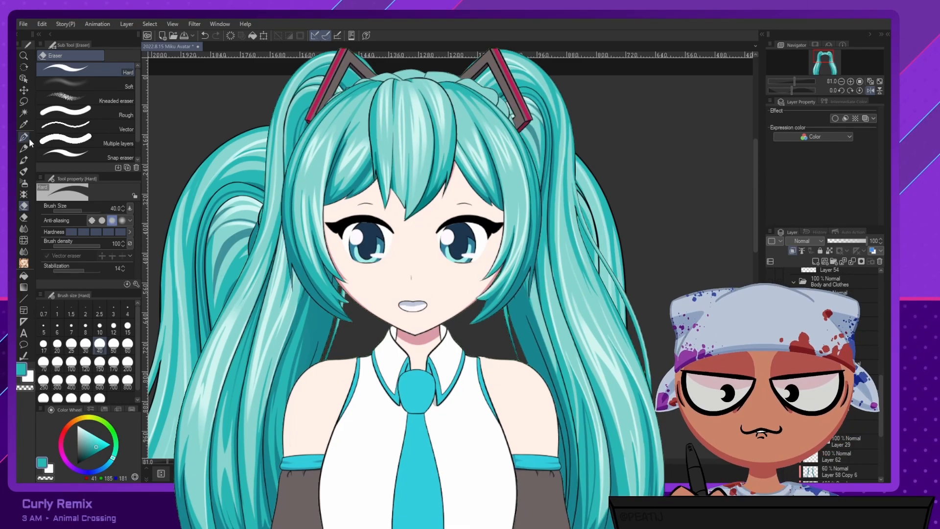
key(p)
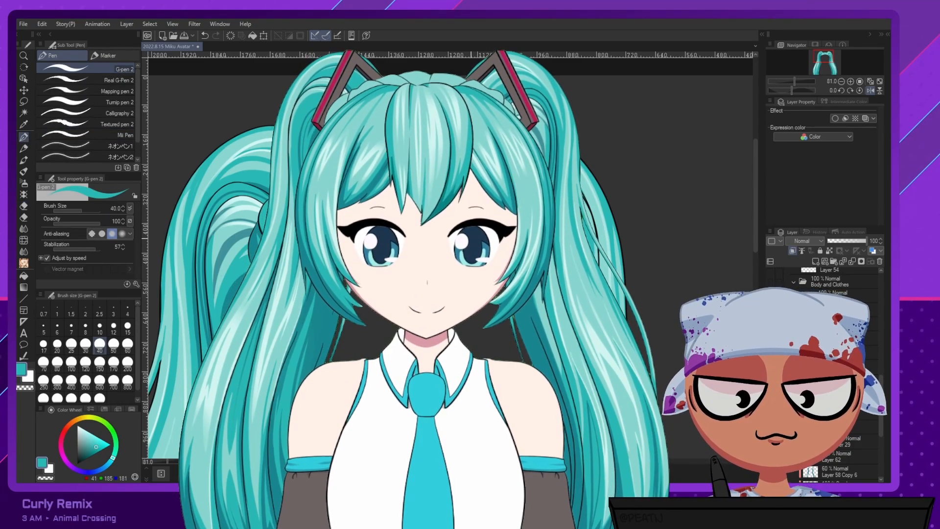
key(e)
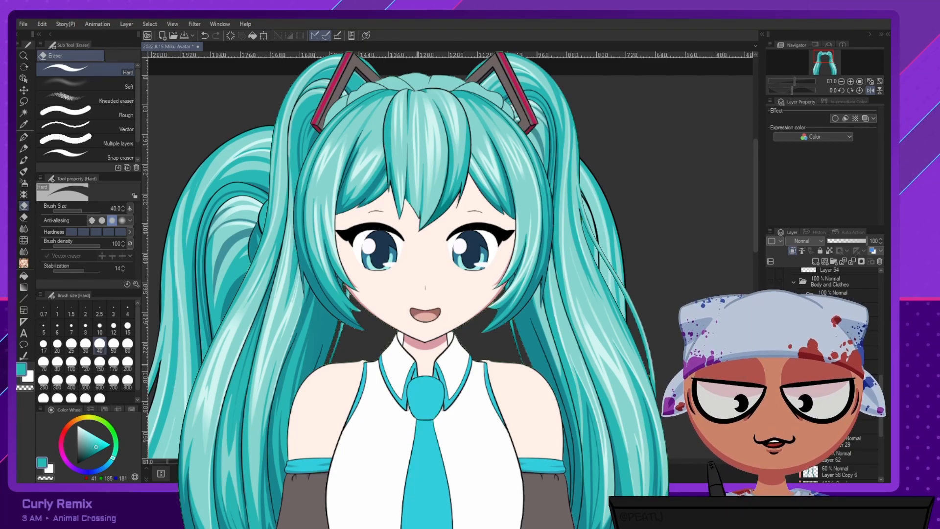
key(p)
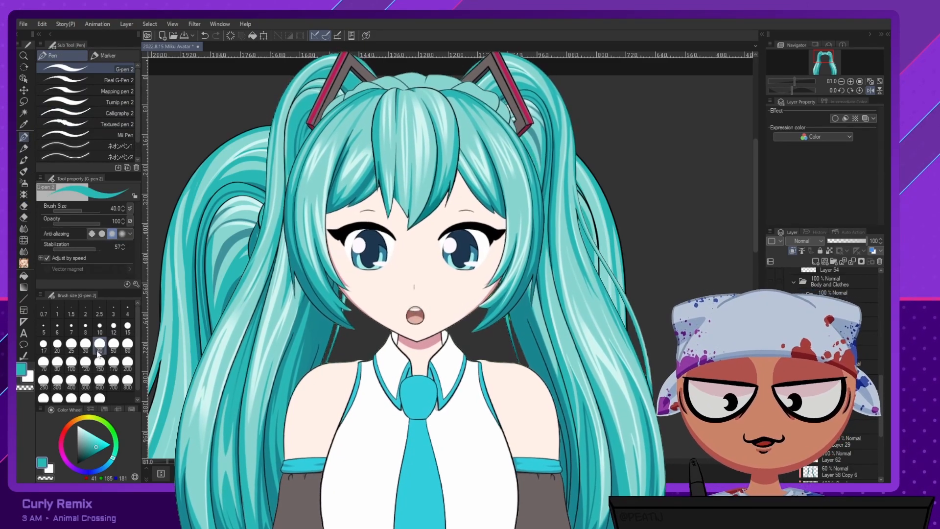
Paint finer back hair strokes with G-pen 2 at size 12 and then size 17, undoing the unwanted ones.
click(113, 325)
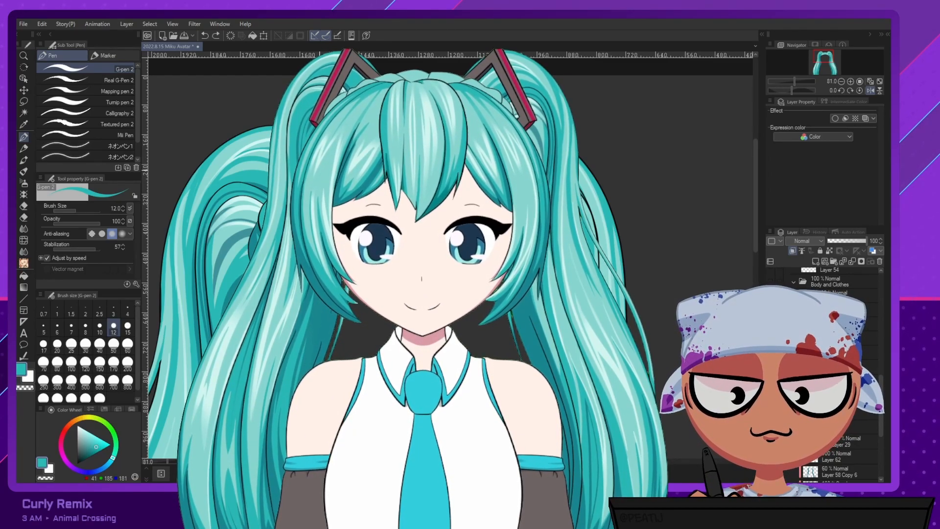
drag(371, 234, 397, 185)
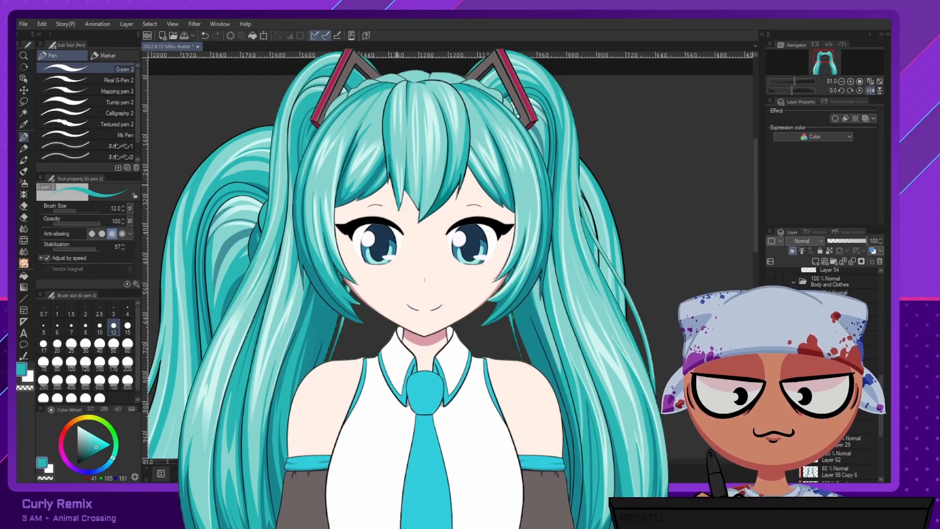
click(43, 345)
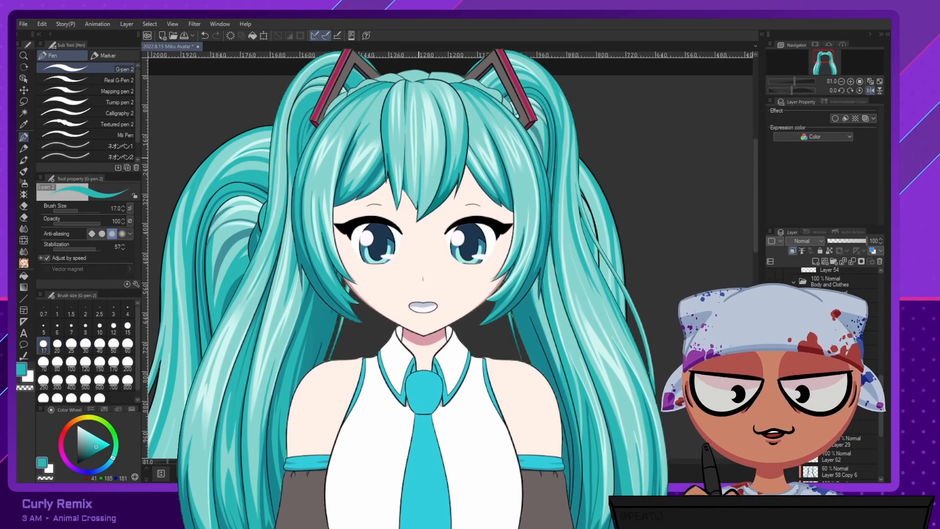
key(ctrl+z)
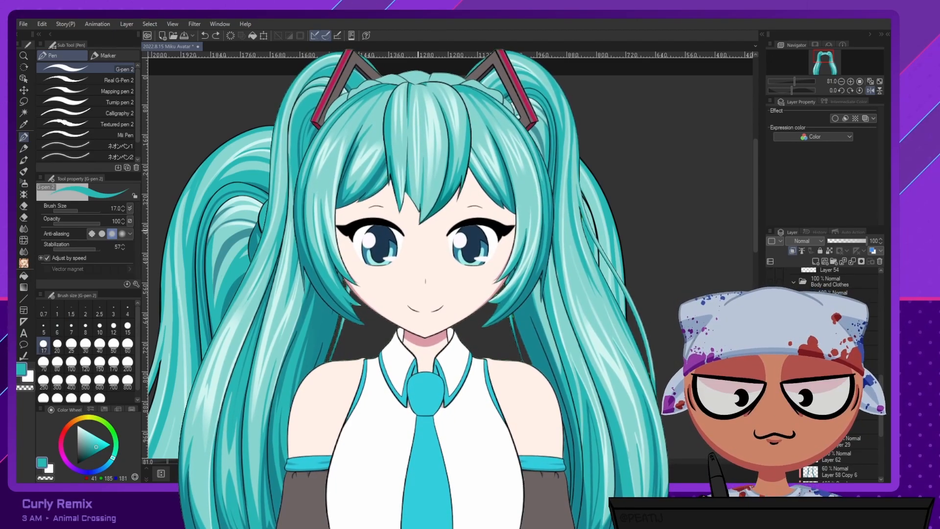
key(ctrl+z)
drag(419, 239, 421, 240)
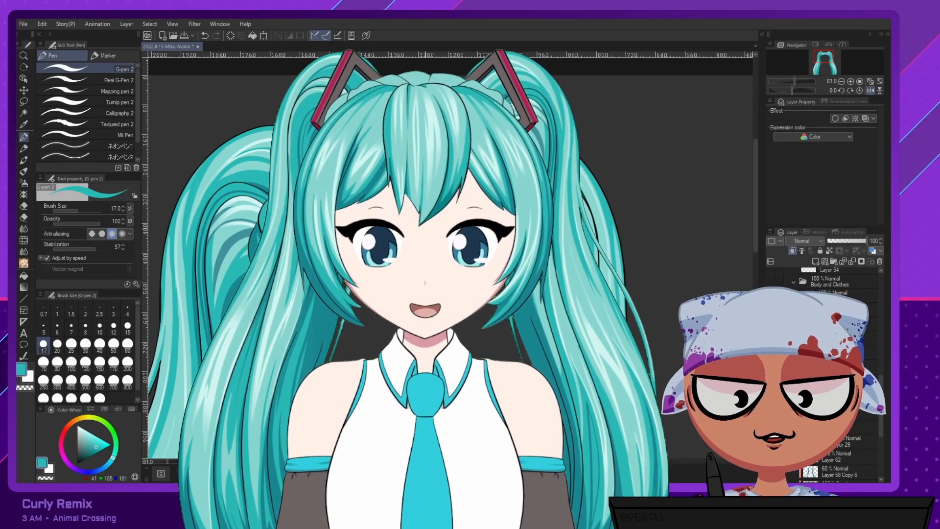
key(ctrl+z)
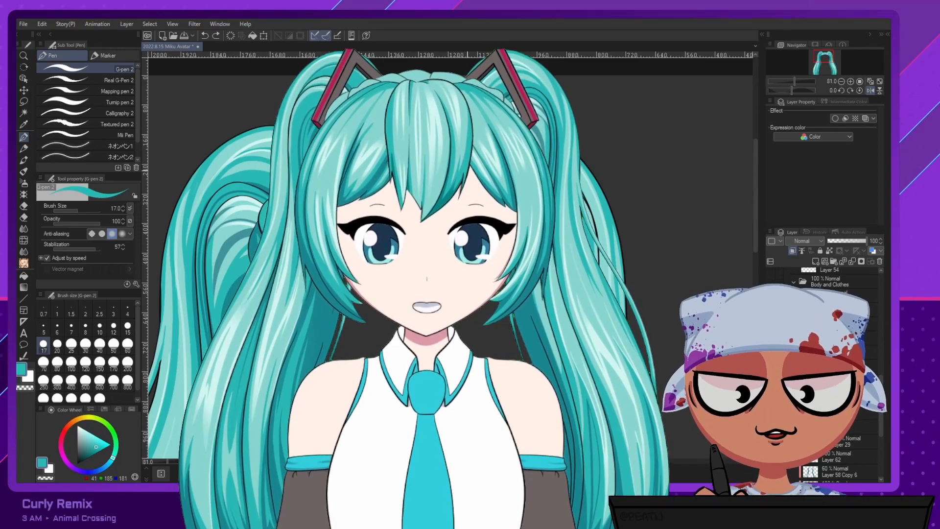
Redraw the back hair shading strokes with G-pen 2 at size 17, undoing and redoing to compare attempts.
drag(434, 200, 455, 175)
key(ctrl+z)
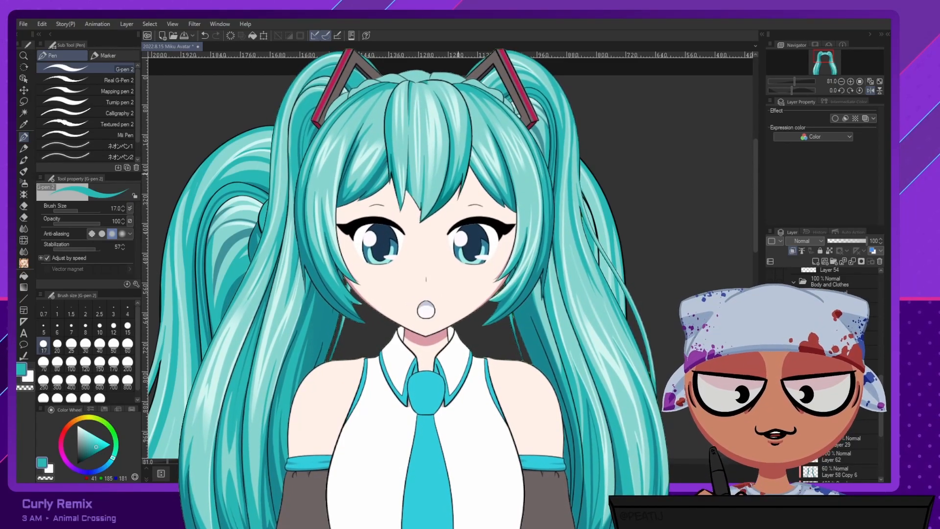
key(ctrl+z)
mouse_move(420, 219)
mouse_down()
mouse_move(421, 227)
mouse_move(453, 188)
mouse_up()
key(ctrl+z)
key(ctrl+z)
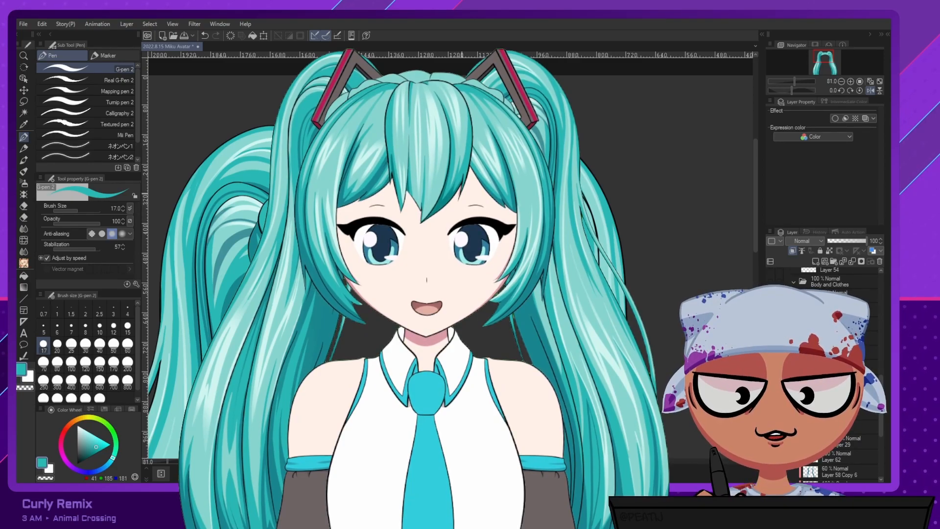
key(ctrl+z)
key(ctrl+y)
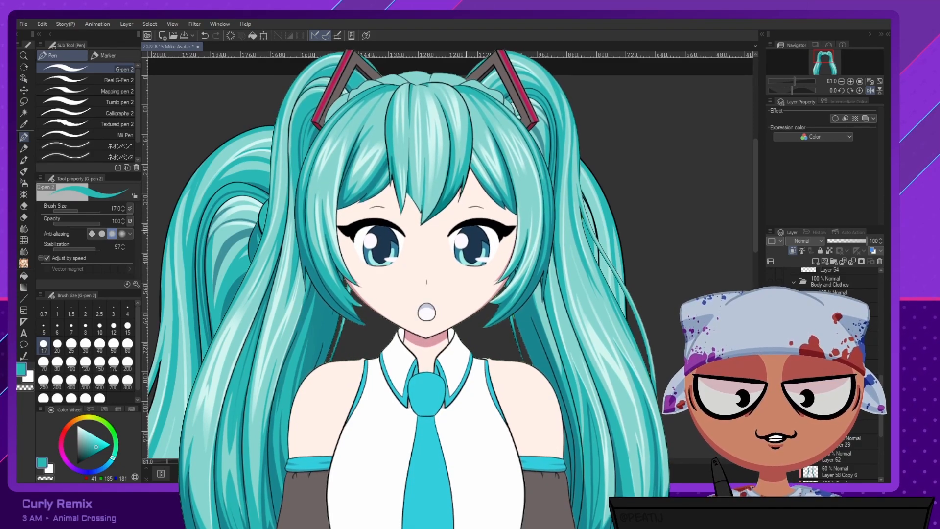
key(ctrl+z)
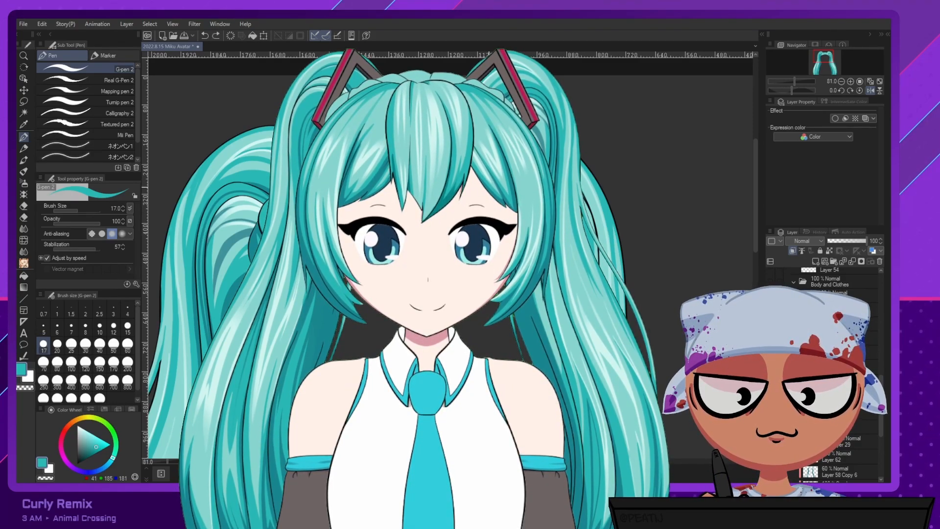
drag(490, 187, 458, 235)
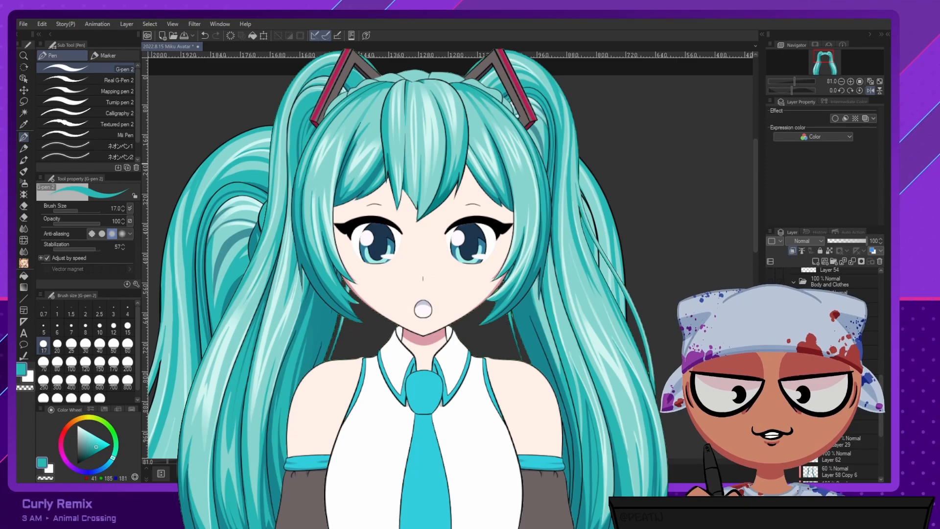
Pick the darker teal (RGB 25, 135, 144) from the drawing and try dark back hair strokes with G-pen 2 at size 17, undoing unwanted ones.
alt+click(552, 273)
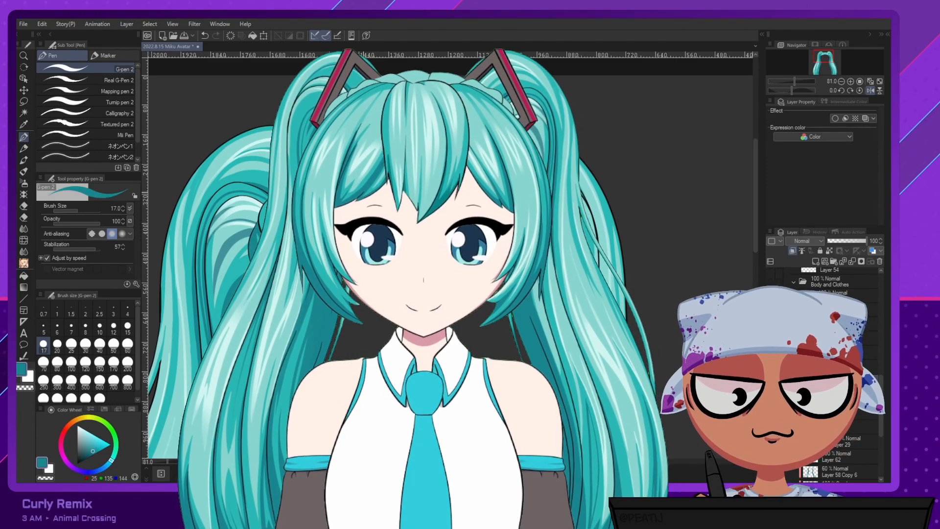
key(ctrl+z)
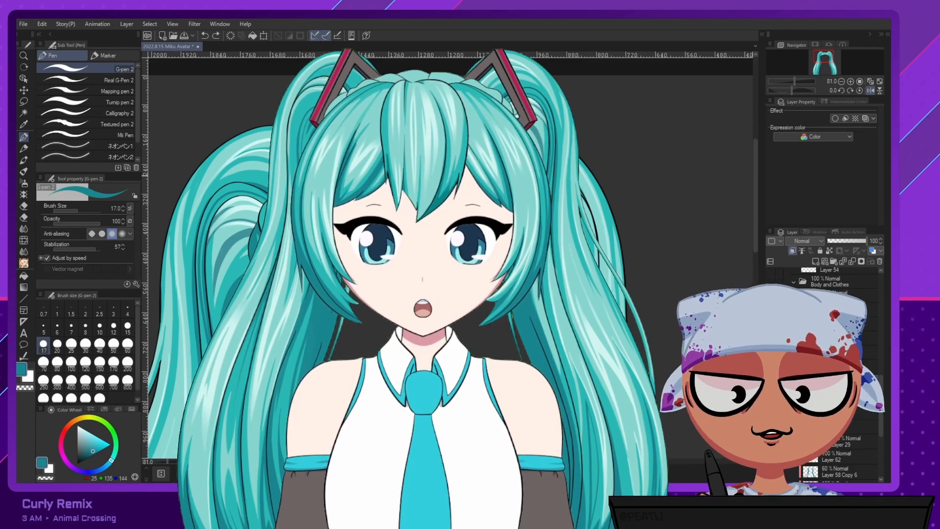
drag(357, 189, 373, 213)
key(ctrl+z)
key(ctrl+z)
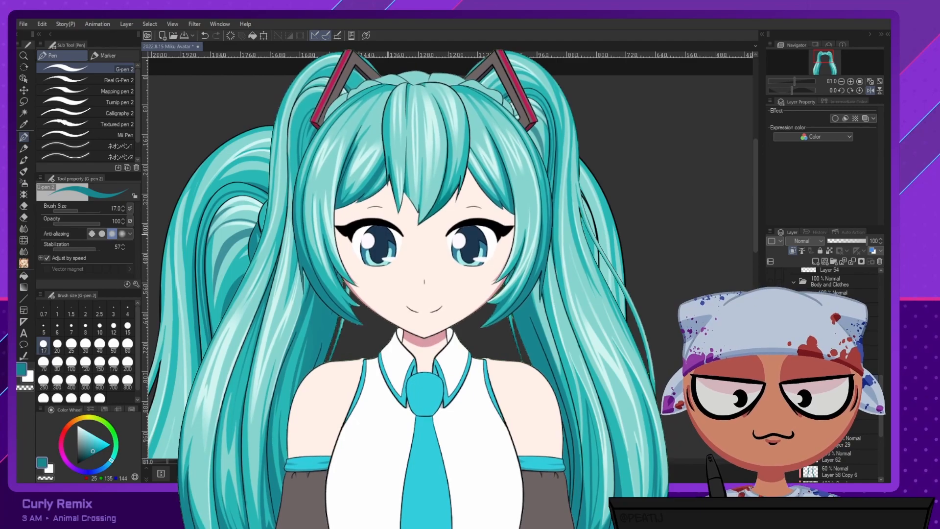
key(ctrl+z)
drag(357, 188, 373, 213)
key(ctrl+z)
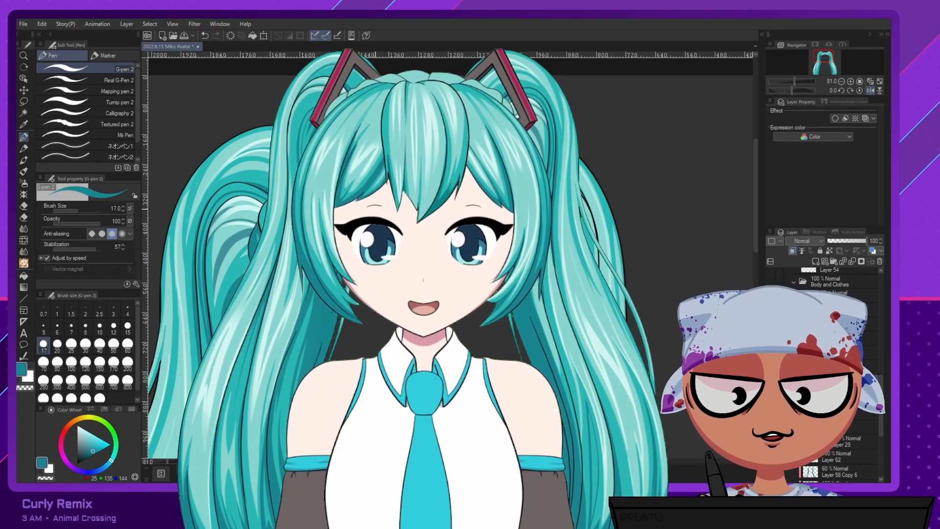
Trim the dark teal shading with the Hard eraser at size 40 and continue painting it with G-pen 2 at size 17.
key(e)
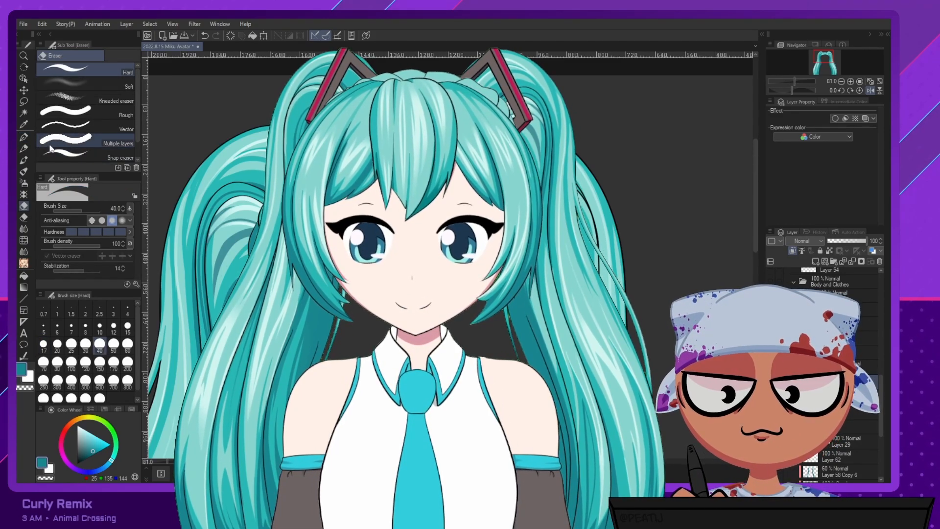
click(24, 137)
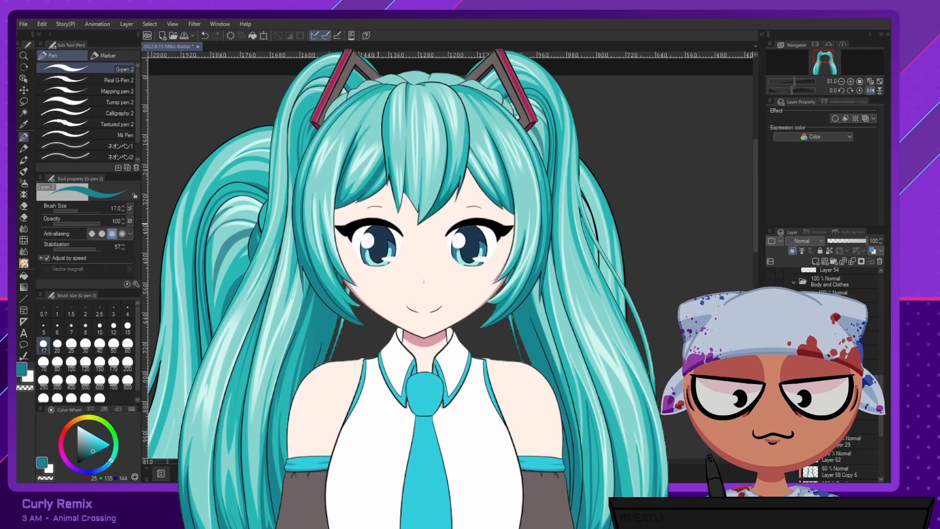
key(ctrl+z)
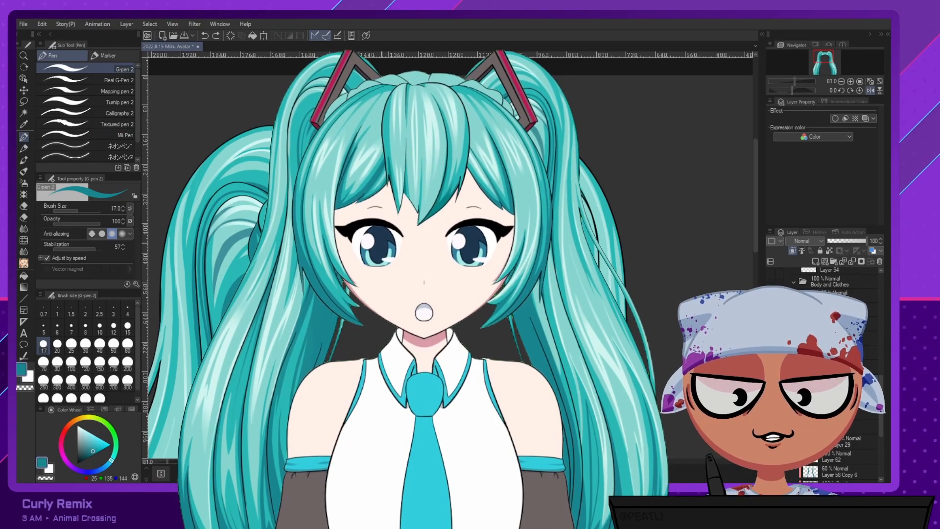
drag(359, 189, 371, 328)
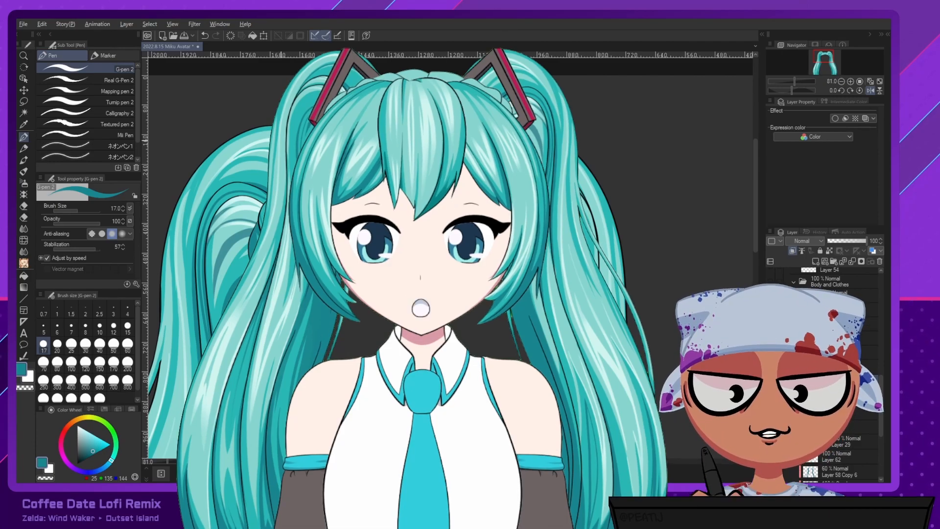
Pick the pale highlight colour (RGB 208, 246, 243) and paint back hair highlights with G-pen 2 at size 17, using the size 40 Hard eraser and undo for corrections.
alt+click(288, 140)
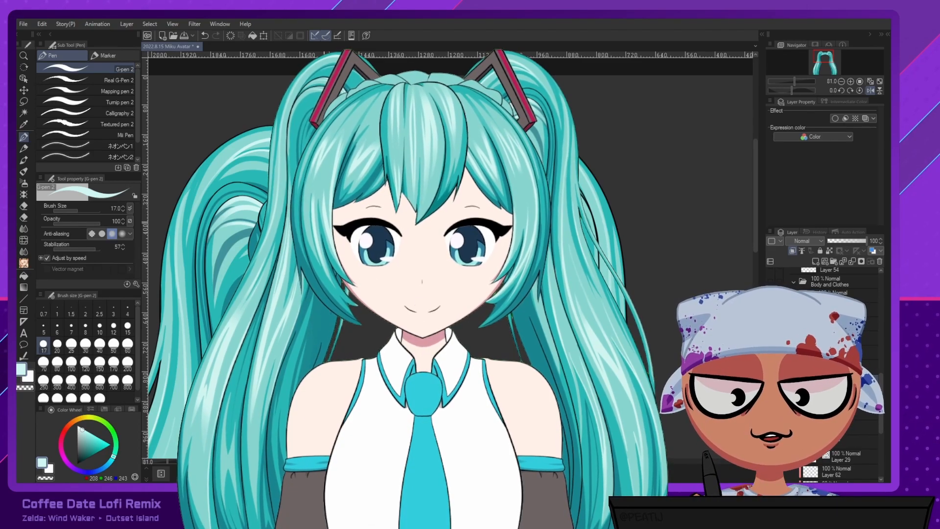
key(e)
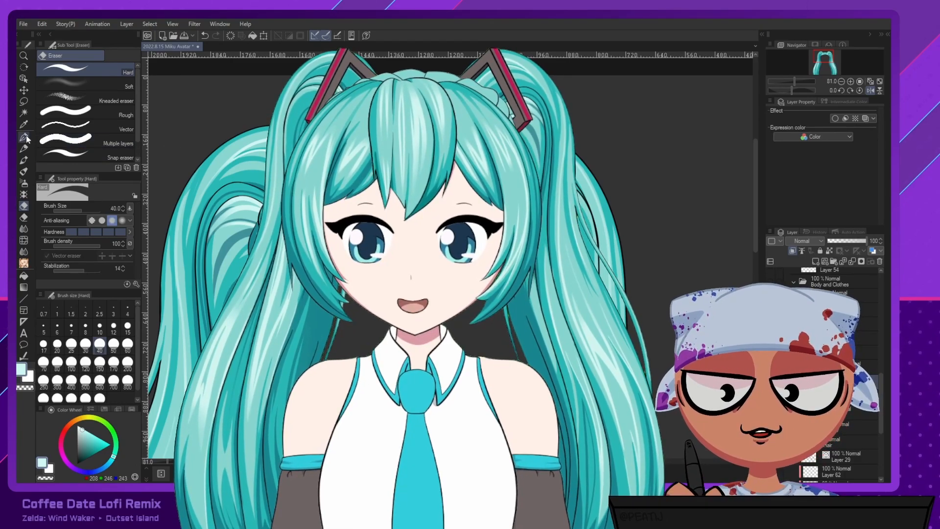
key(p)
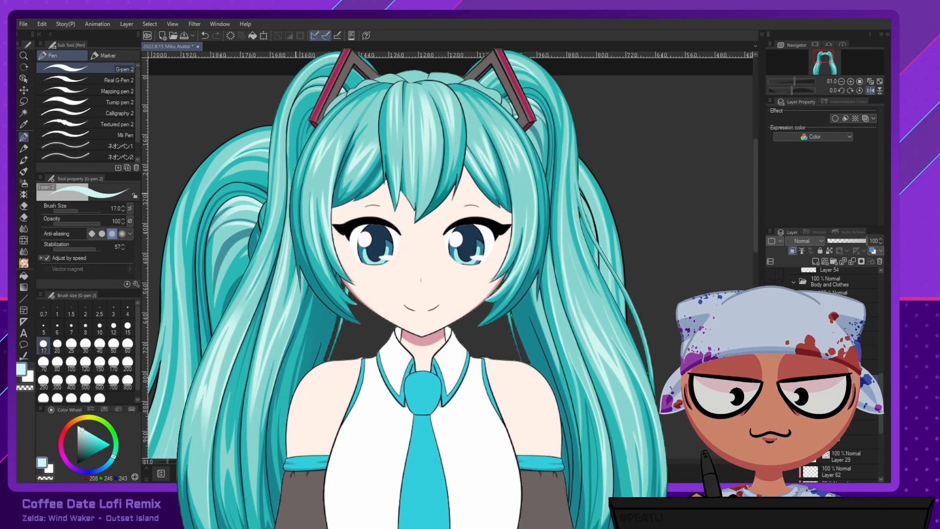
key(ctrl+z)
key(e)
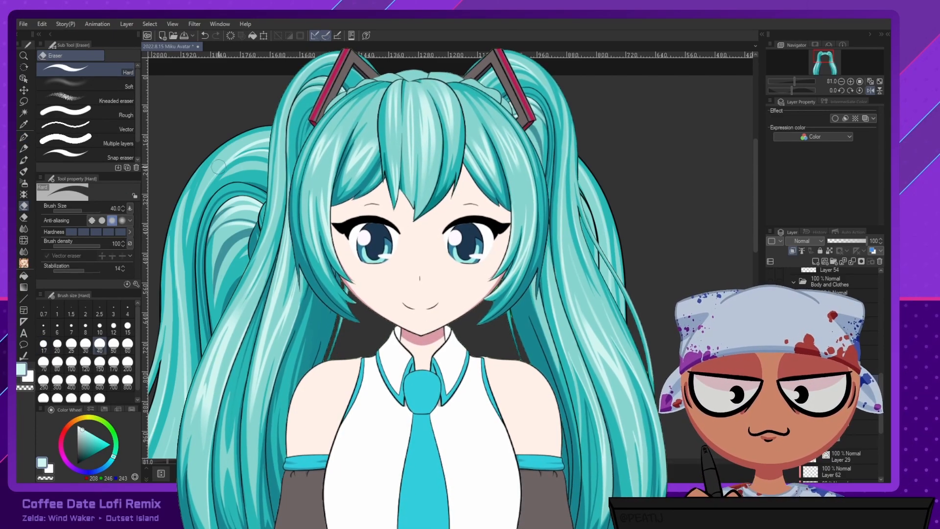
click(24, 137)
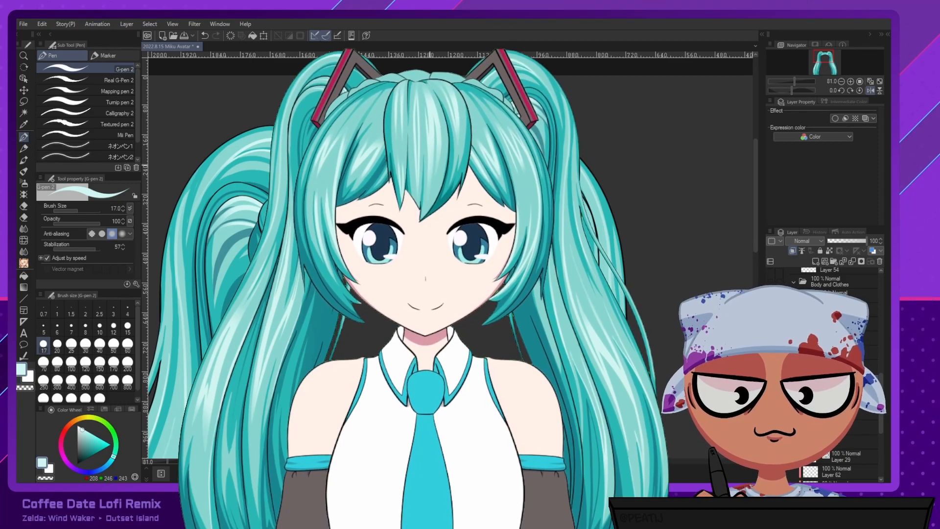
key(ctrl+z)
drag(431, 167, 463, 183)
key(ctrl+z)
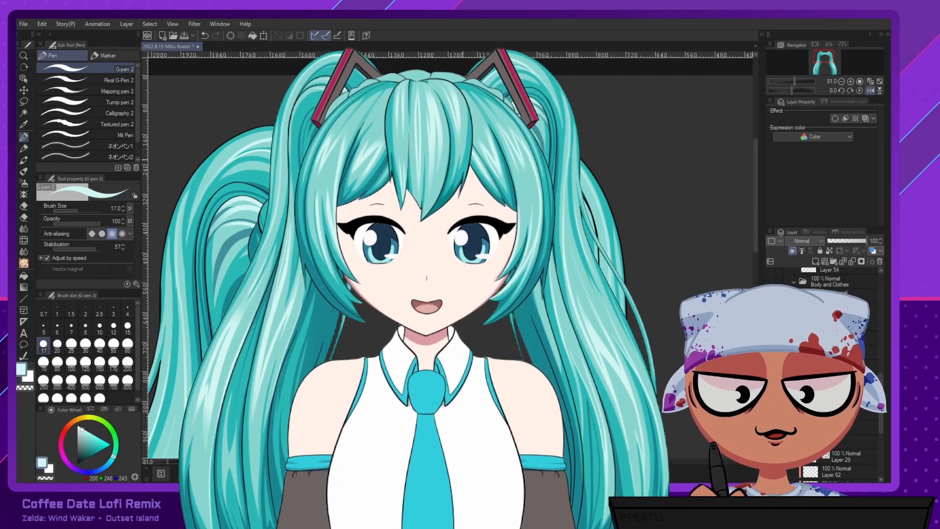
Set G-pen 2 to size 30 and redraw the pale back hair highlights, undoing and redoing to compare the strokes.
click(85, 344)
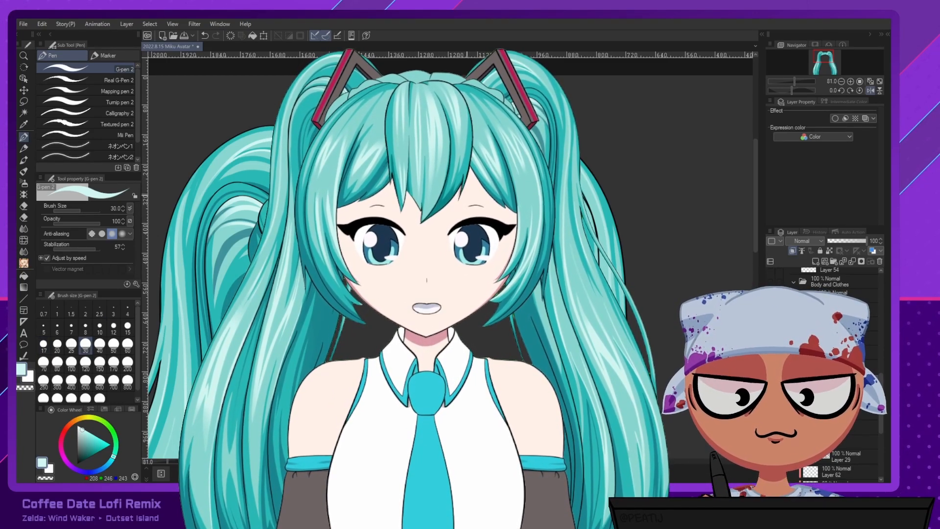
key(ctrl+z)
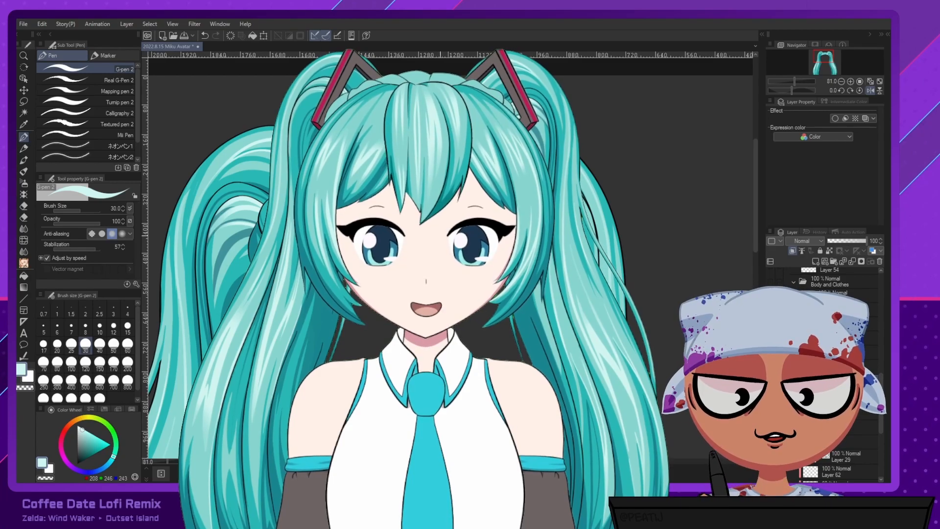
key(ctrl+y)
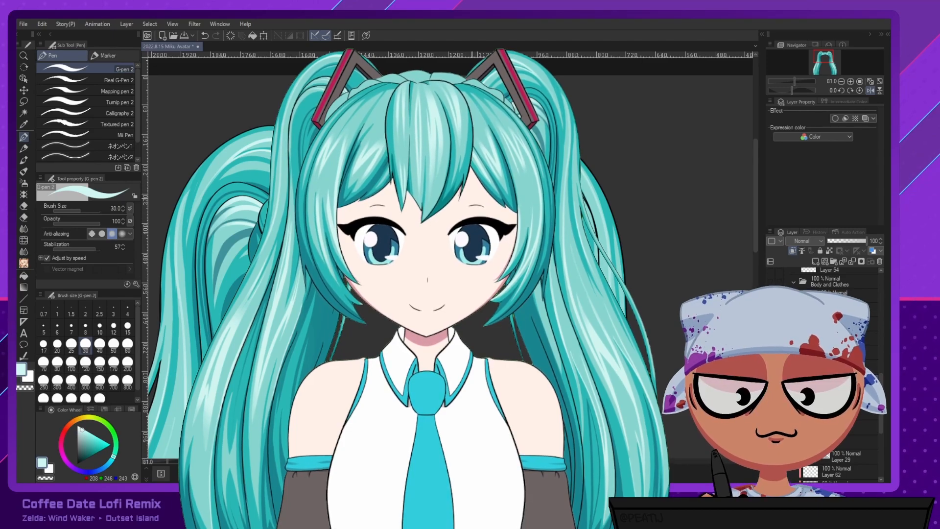
key(ctrl+z)
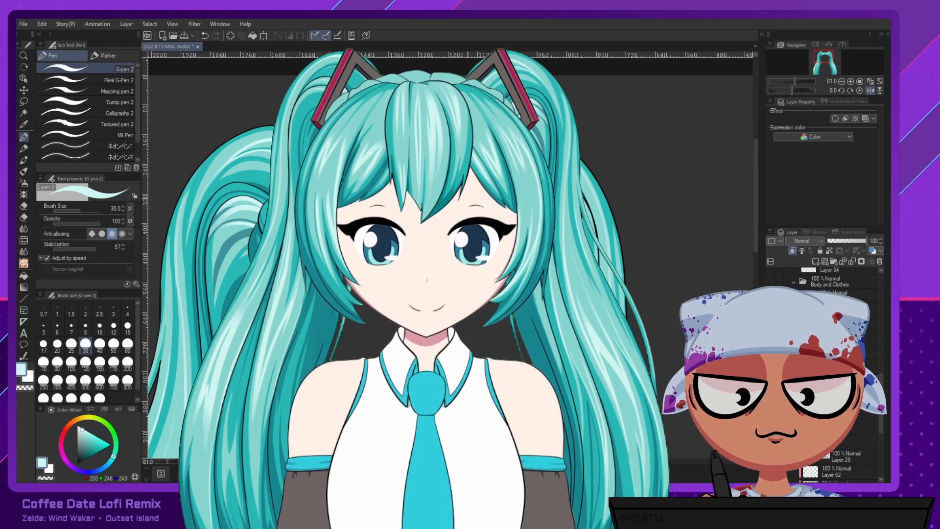
key(ctrl+z)
drag(474, 189, 478, 182)
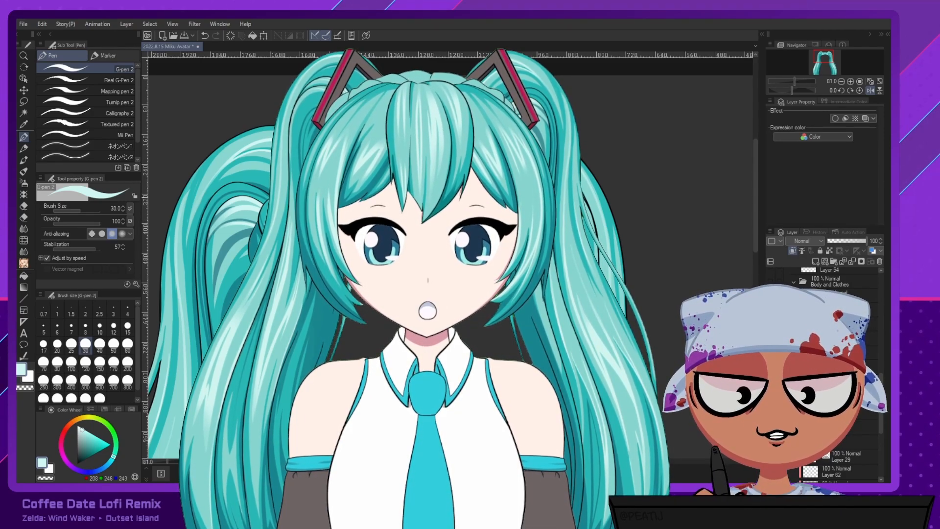
key(ctrl+z)
drag(478, 224, 484, 211)
key(ctrl+z)
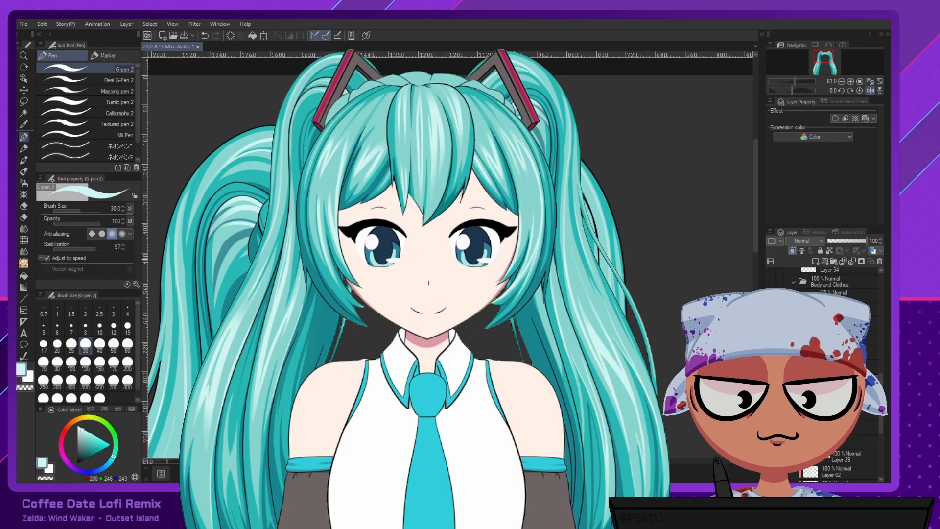
Fade the highlights with the Soft eraser at size 100, pick teal (RGB 41, 185, 181), and try G-pen 2 strokes at size 30, undoing unwanted ones.
key(e)
click(122, 84)
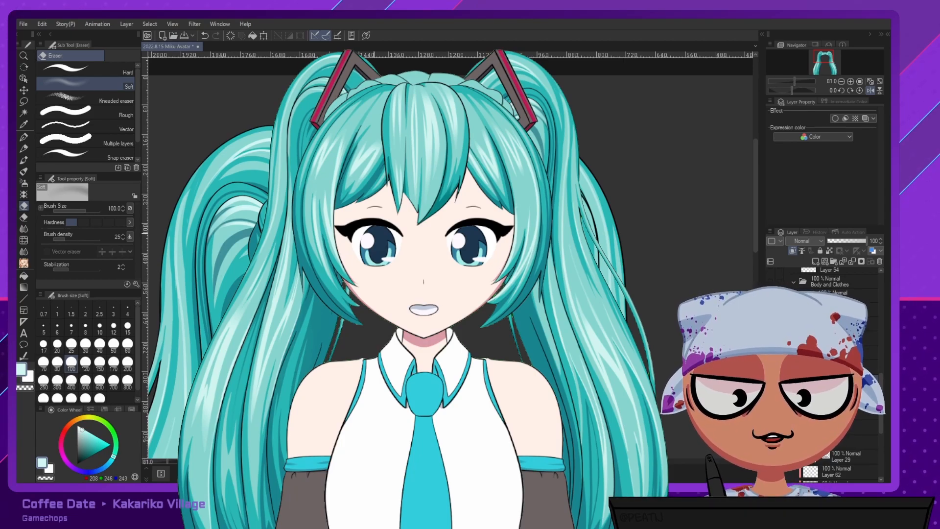
alt+click(398, 157)
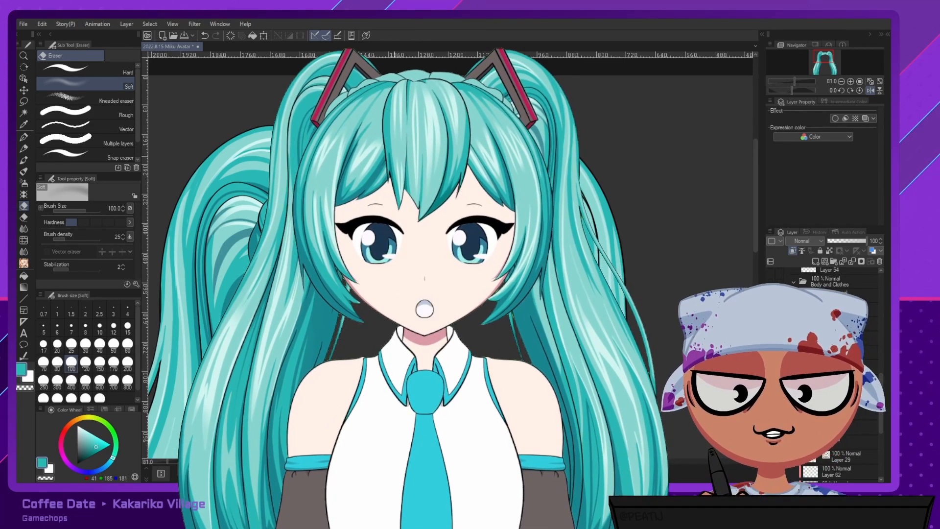
key(p)
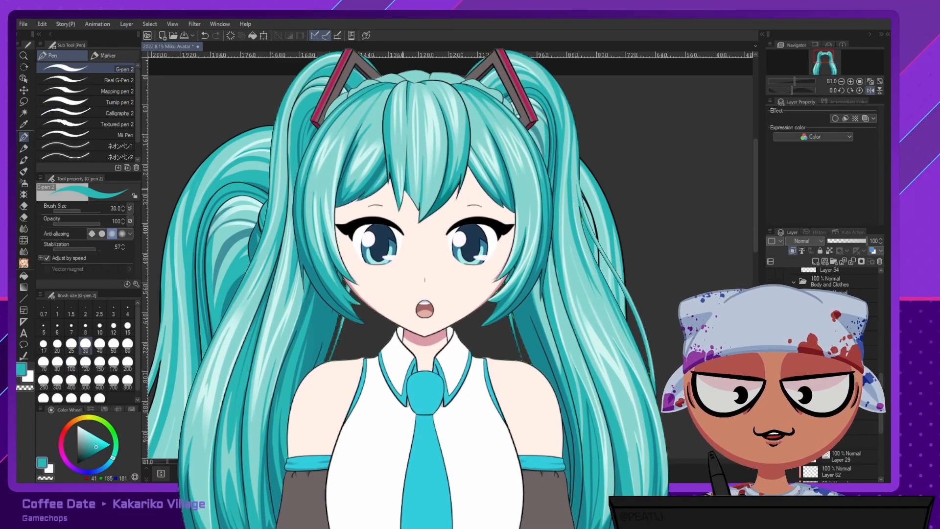
key(ctrl+z)
key(ctrl+y)
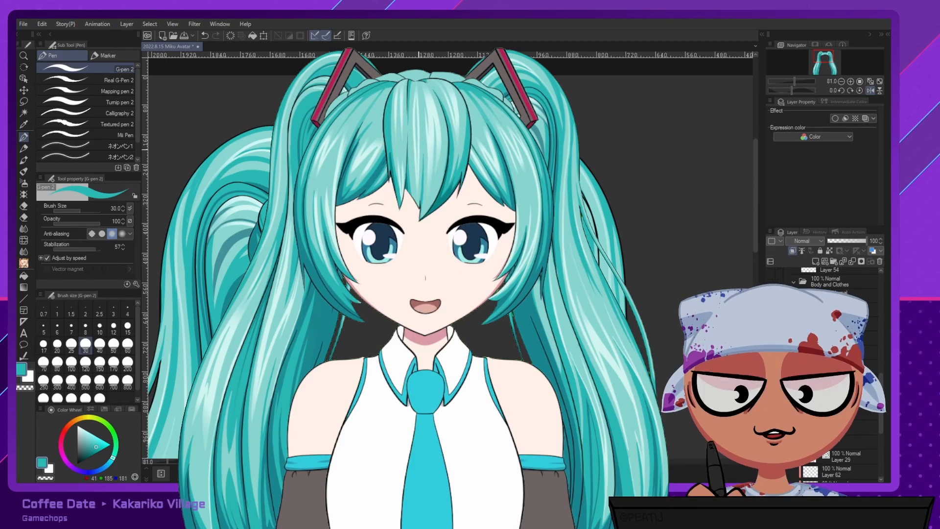
key(ctrl+z)
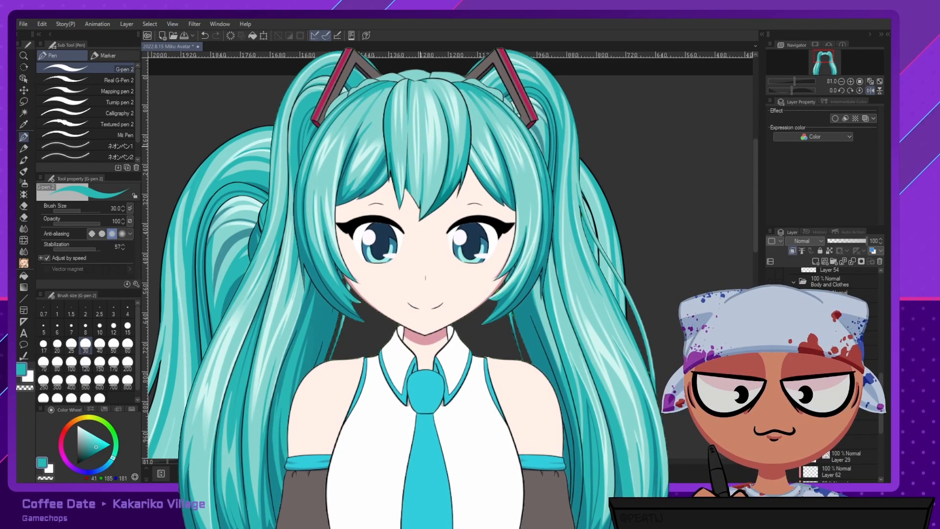
key(ctrl+z)
Set G-pen 2 to size 15 and redraw the teal back hair strokes, undoing and redoing to compare them.
key(bracketleft)
key(bracketleft)
key(bracketleft)
key(bracketleft)
key(bracketleft)
key(bracketright)
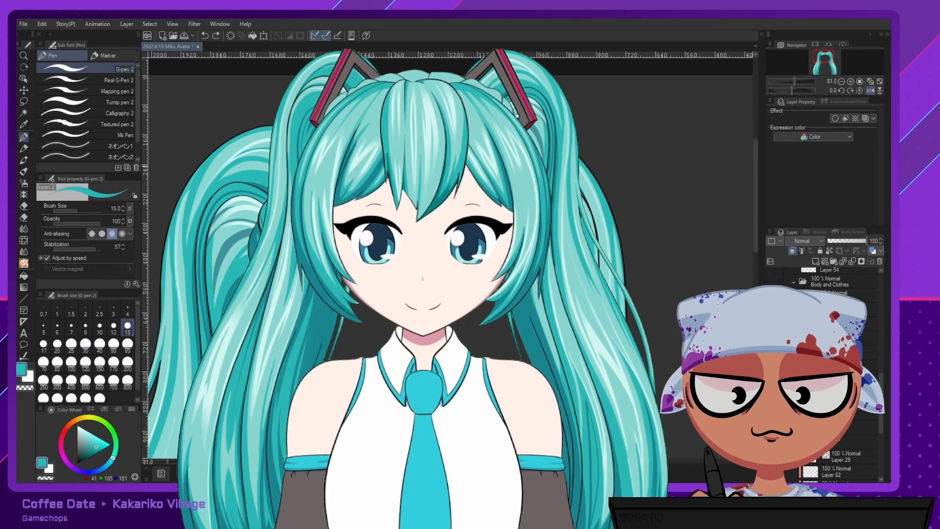
key(ctrl+y)
key(ctrl+z)
key(ctrl+y)
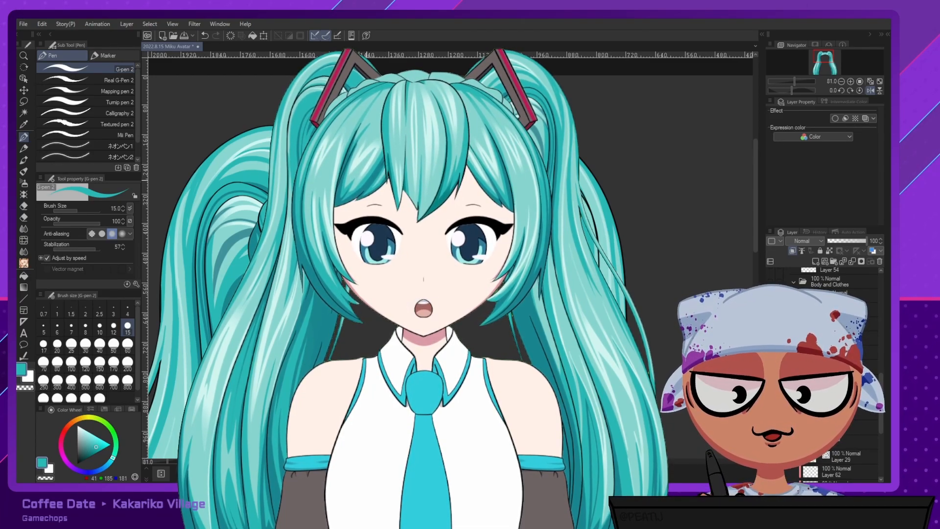
Soften the teal back hair strokes with the Soft eraser at size 40, and then at size 80.
key(e)
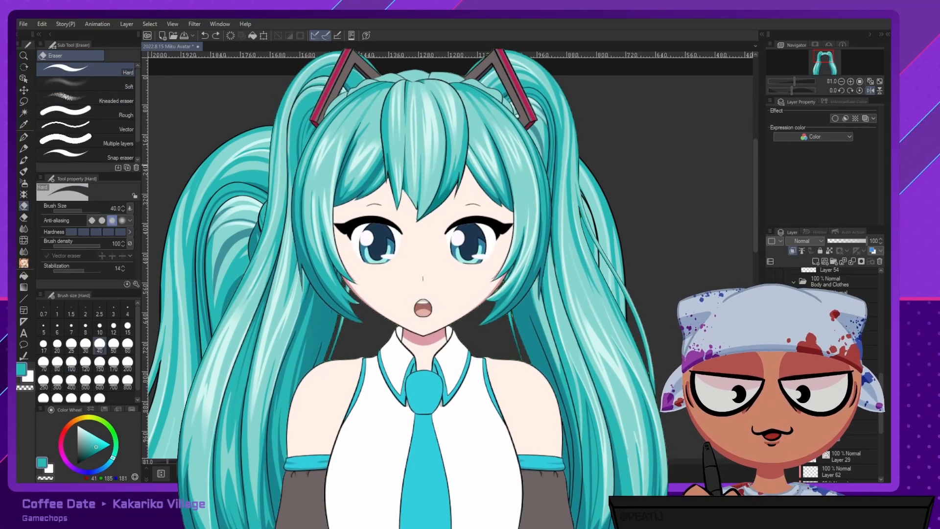
click(106, 84)
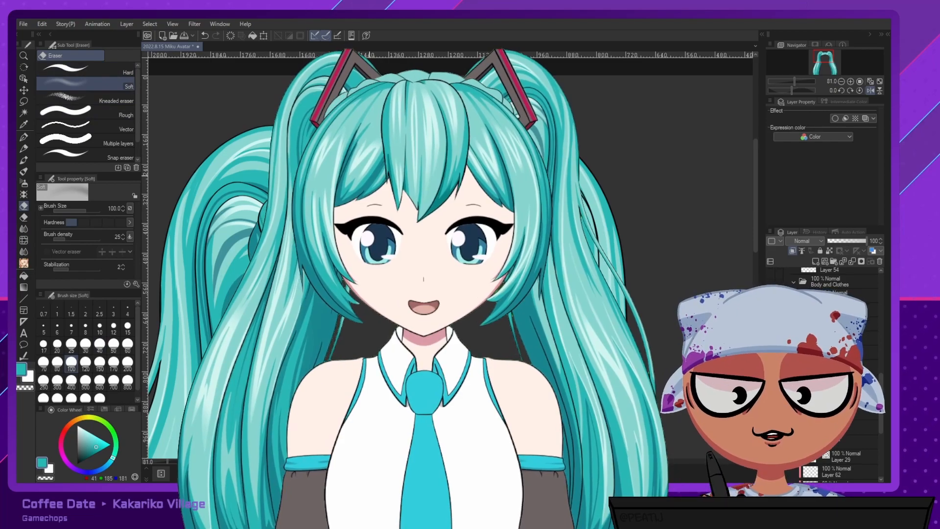
click(99, 343)
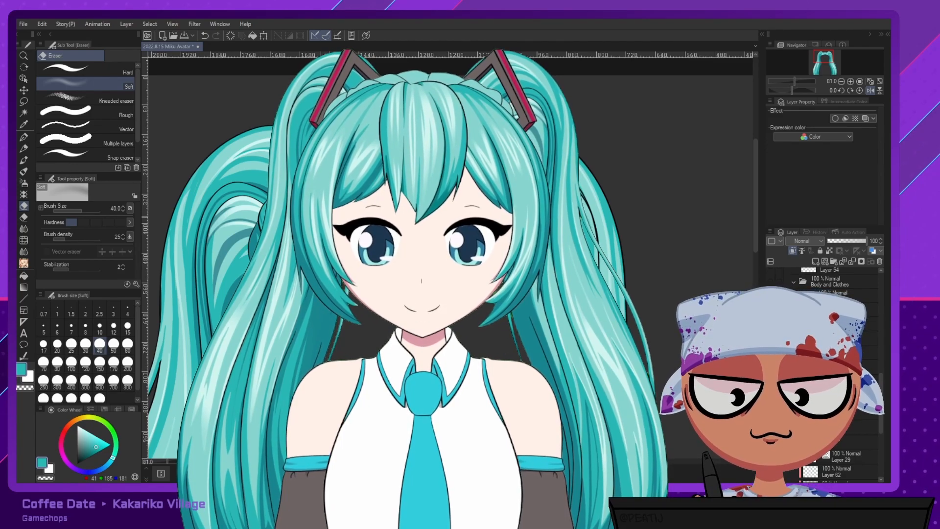
click(57, 361)
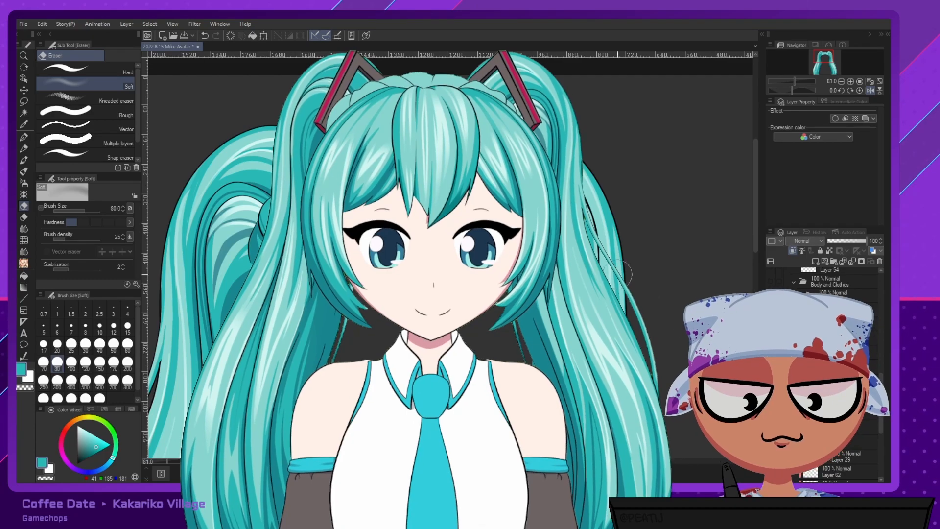
Paint dark teal (RGB 25, 135, 144) shading with G-pen 2 at size 15, and try softening it with the size 60 Soft eraser, undoing the last stroke.
key(p)
alt+click(421, 186)
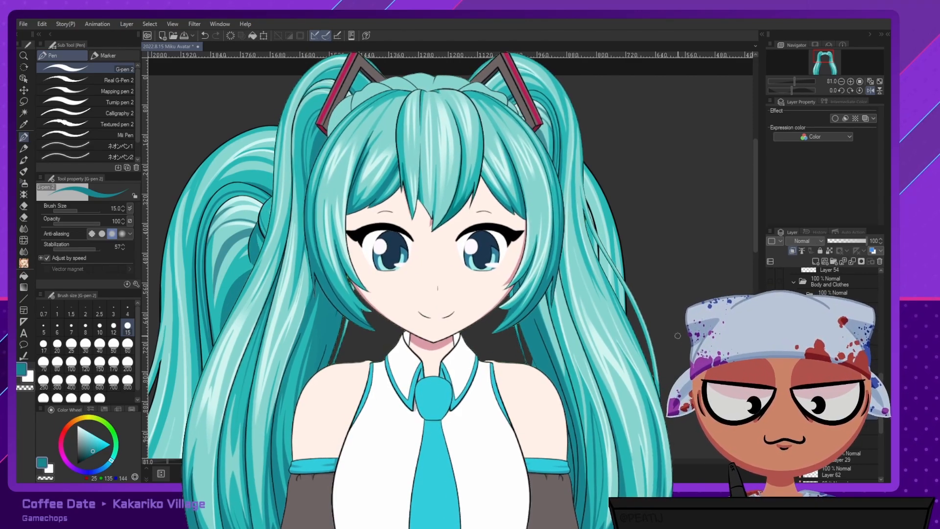
key(e)
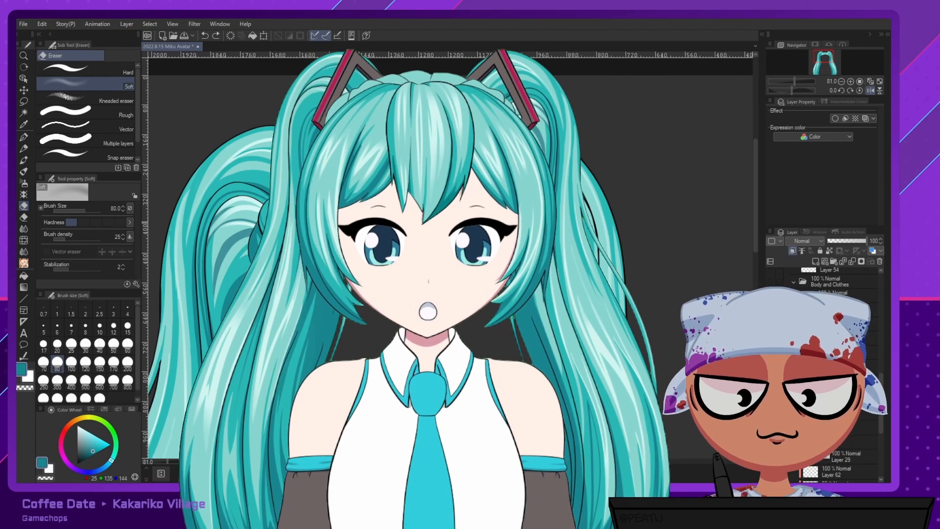
click(128, 346)
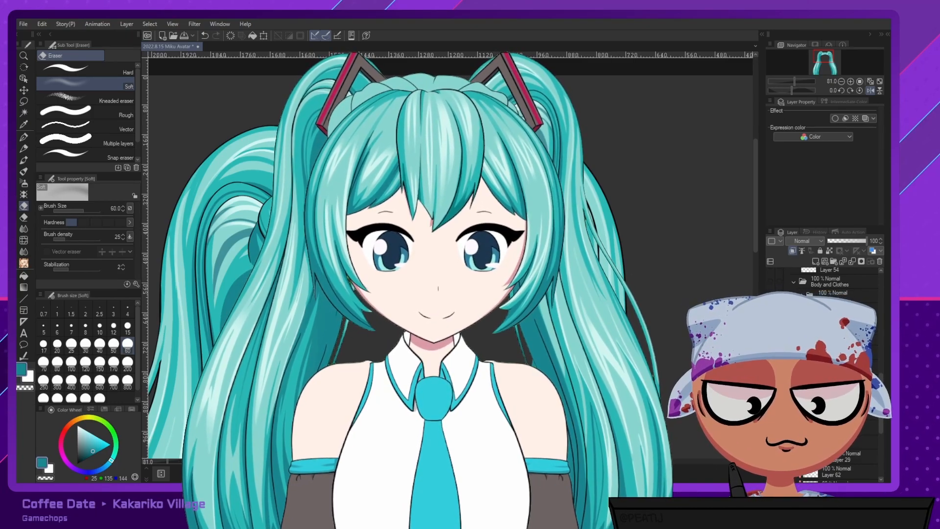
drag(257, 229, 253, 259)
key(ctrl+z)
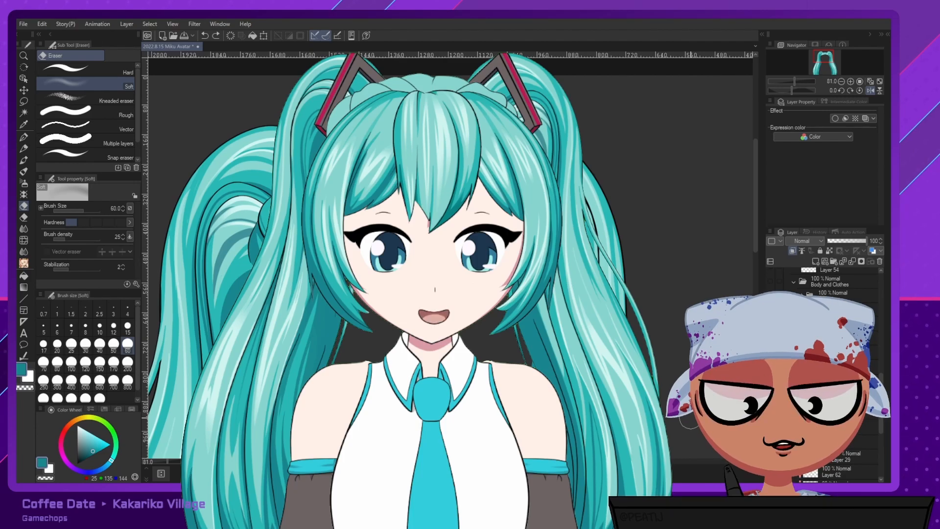
Trim the back hair shading with the Hard eraser at size 12 and continue in teal (RGB 41, 185, 181) with G-pen 2 at size 25.
click(24, 138)
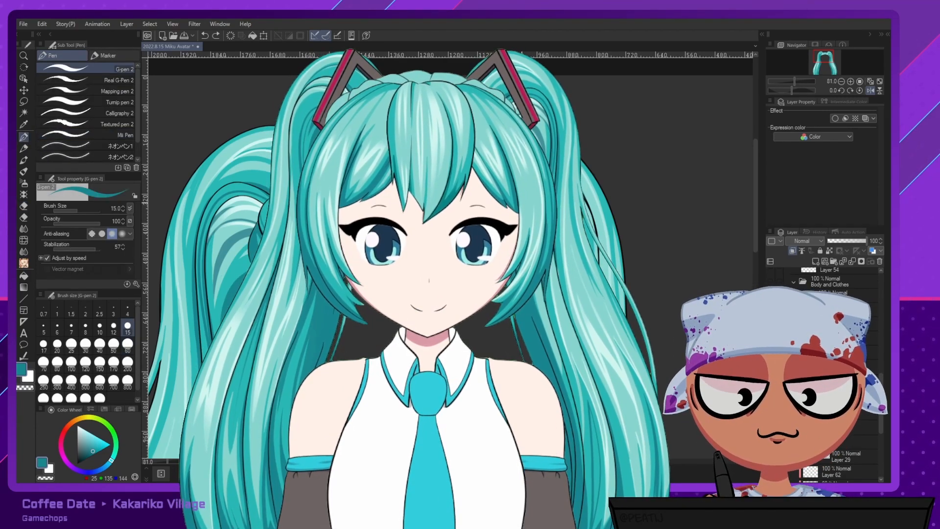
key(e)
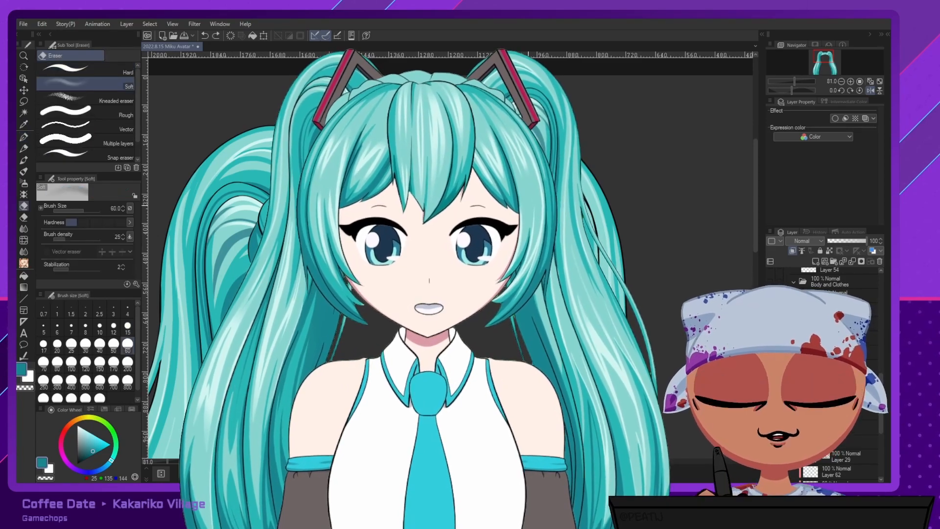
click(128, 73)
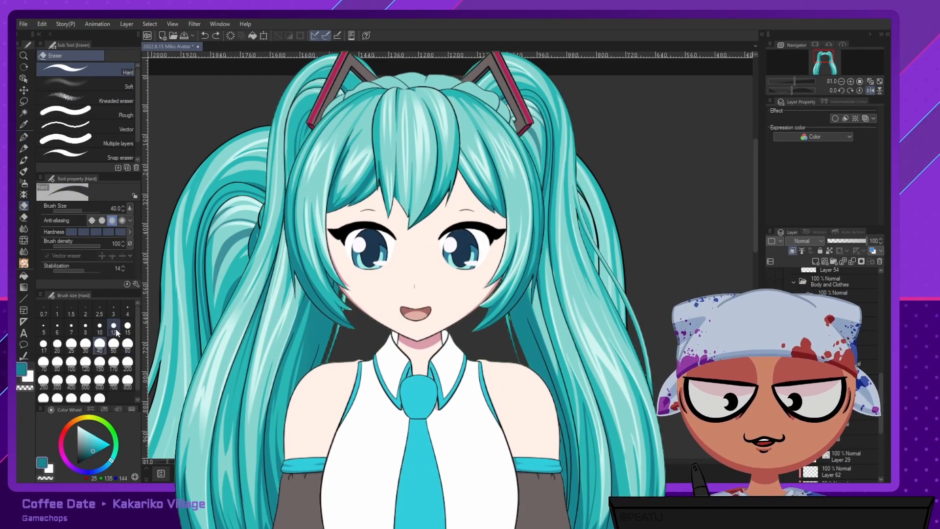
drag(600, 246, 608, 267)
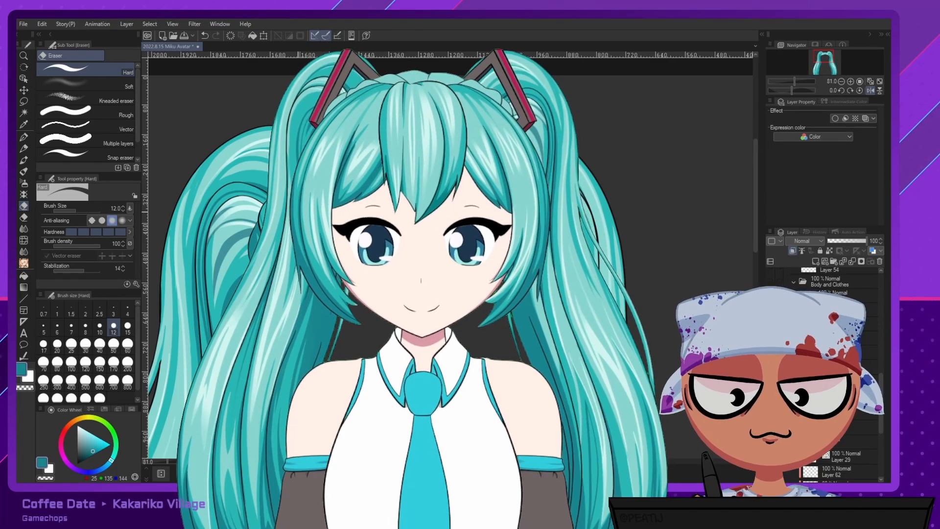
drag(255, 233, 274, 263)
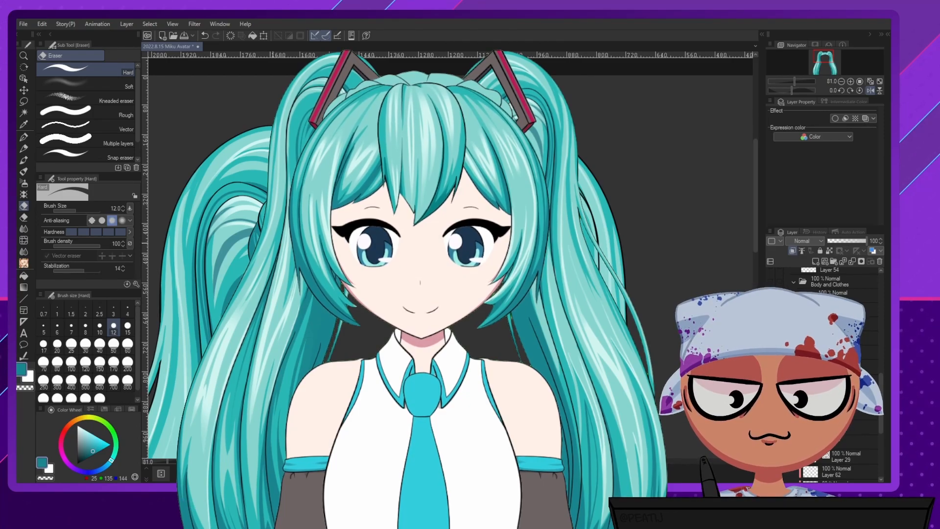
click(24, 138)
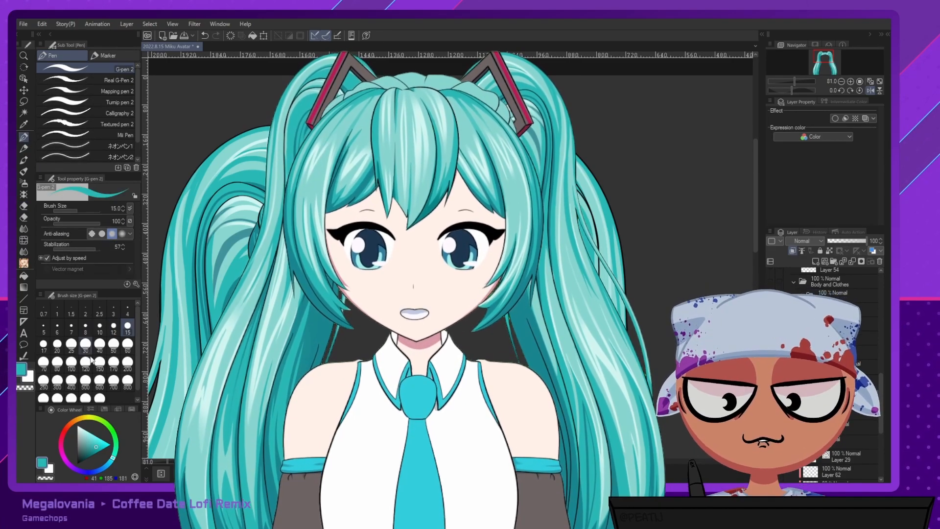
click(71, 344)
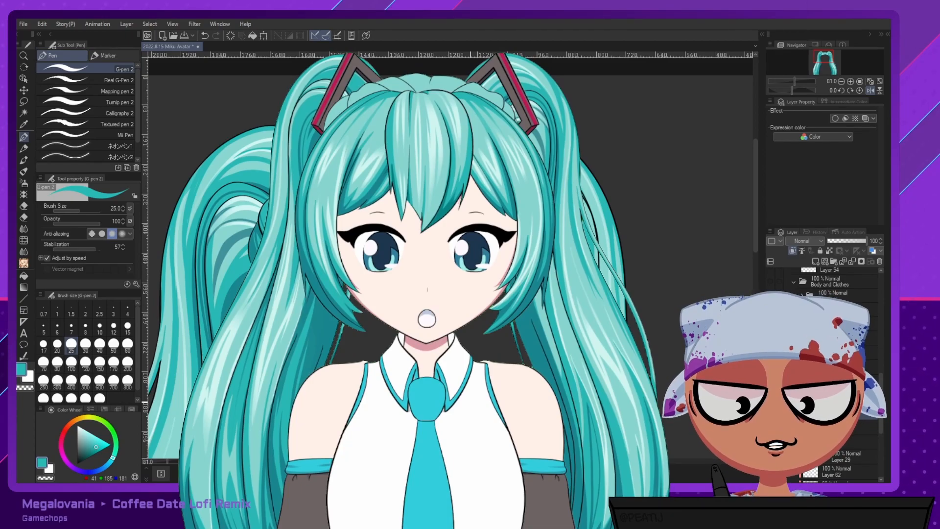
Isolate the top back hair piece on transparency by hiding the surrounding hair and the Paper layer, and open the file commands.
scroll(437, 340, down, 2)
drag(437, 340, 436, 226)
scroll(822, 372, down, 2)
click(772, 367)
scroll(859, 469, down, 3)
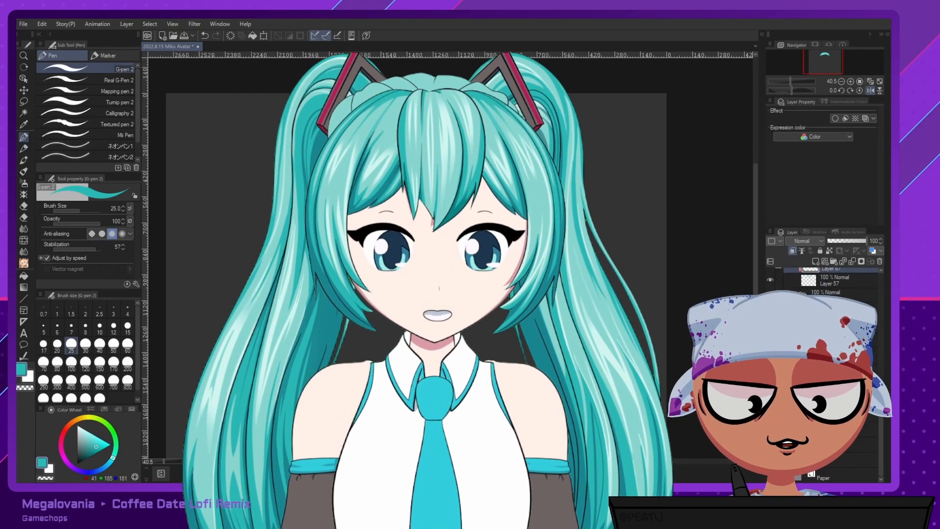
click(770, 475)
click(23, 24)
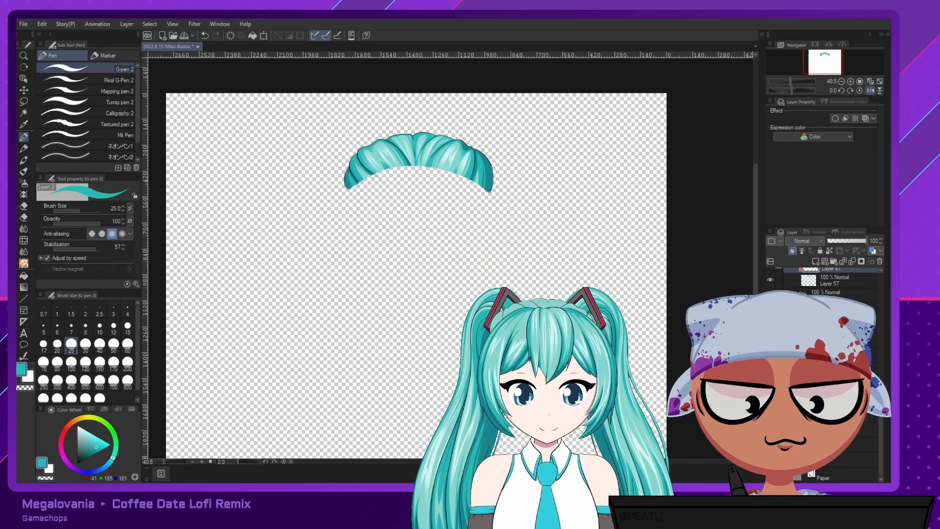
Show the Paper layer again and inspect the shading and highlights of the isolated top back hair piece up close.
click(770, 474)
drag(399, 144, 478, 142)
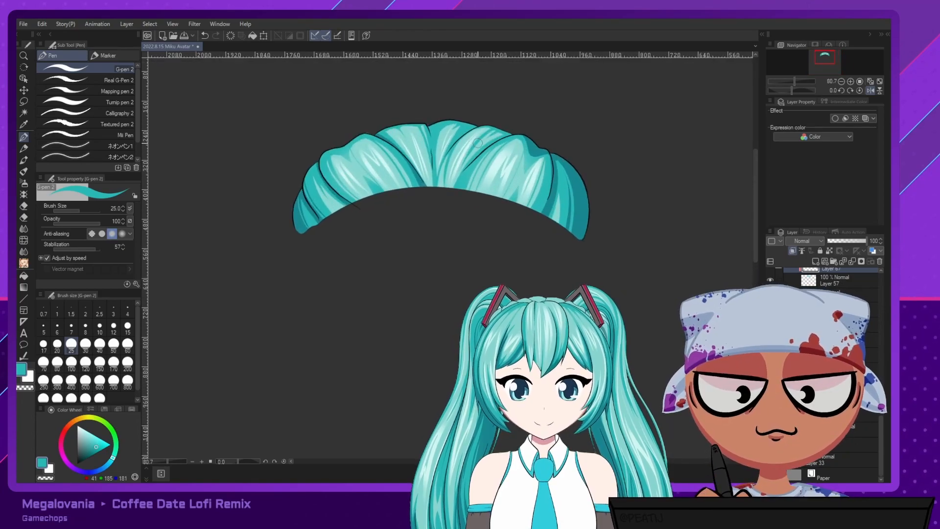
scroll(478, 142, up, 3)
drag(484, 190, 506, 233)
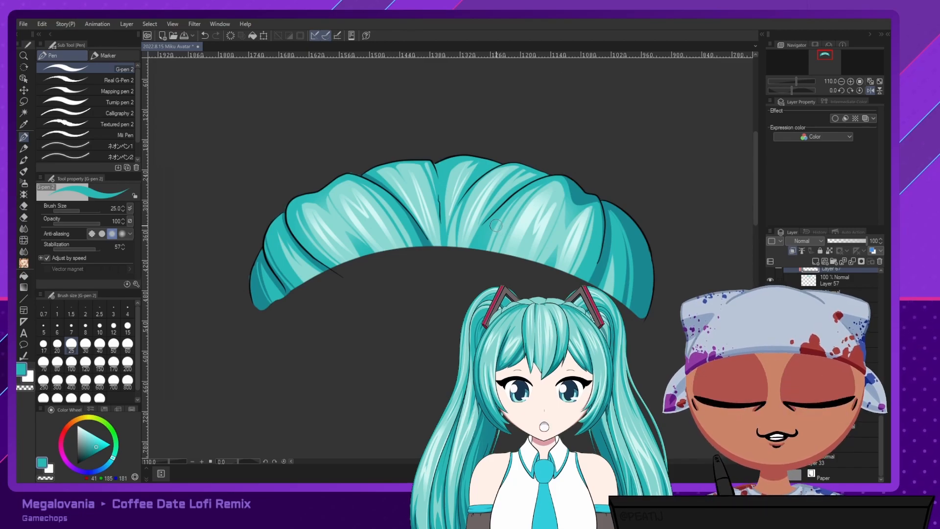
scroll(825, 374, up, 3)
scroll(825, 375, up, 3)
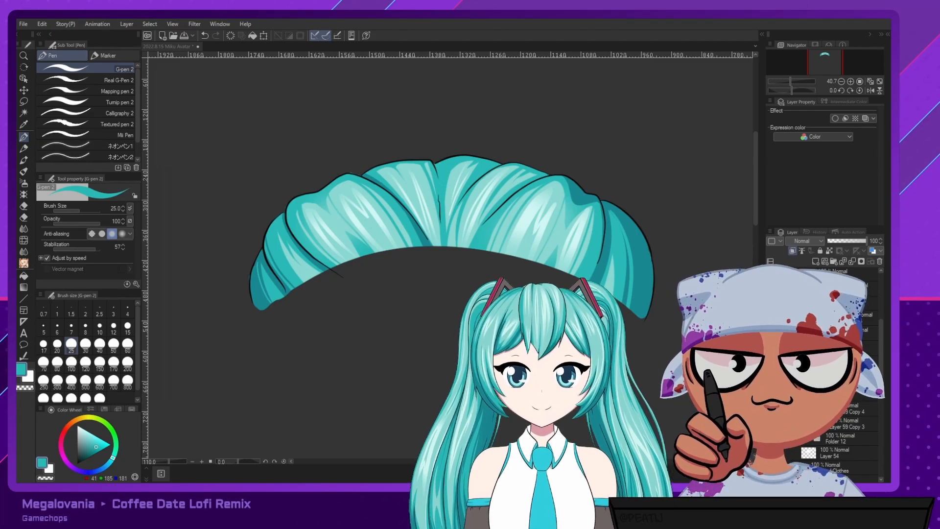
Switch to the avatar program and save the Miku avatar.
click(491, 230)
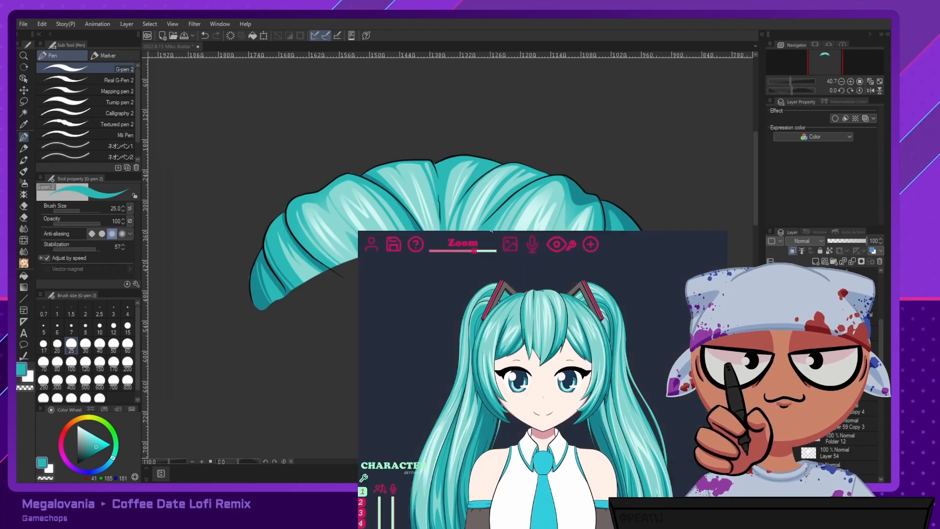
click(394, 245)
click(717, 231)
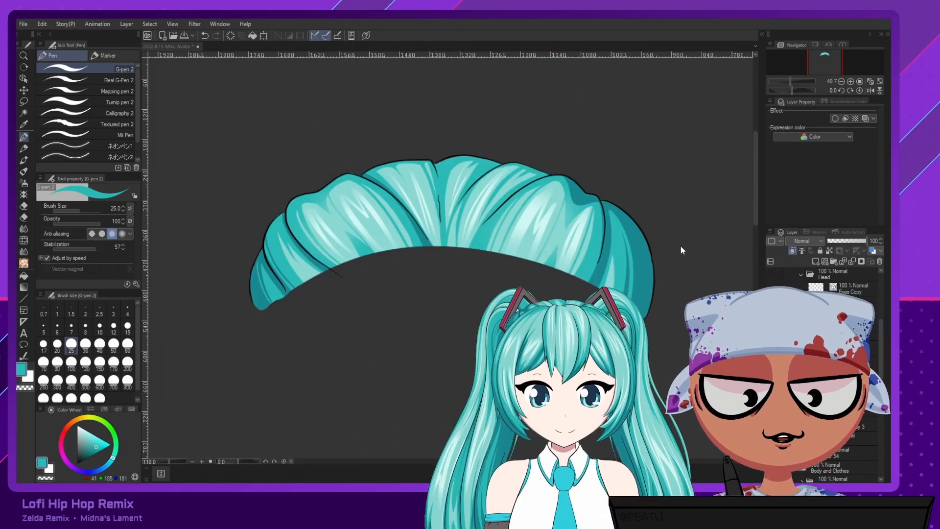
In the drawing, hide the top back hair piece, show the pair of hair ornaments, and select their Overlay layer at 50% opacity.
scroll(827, 362, down, 5)
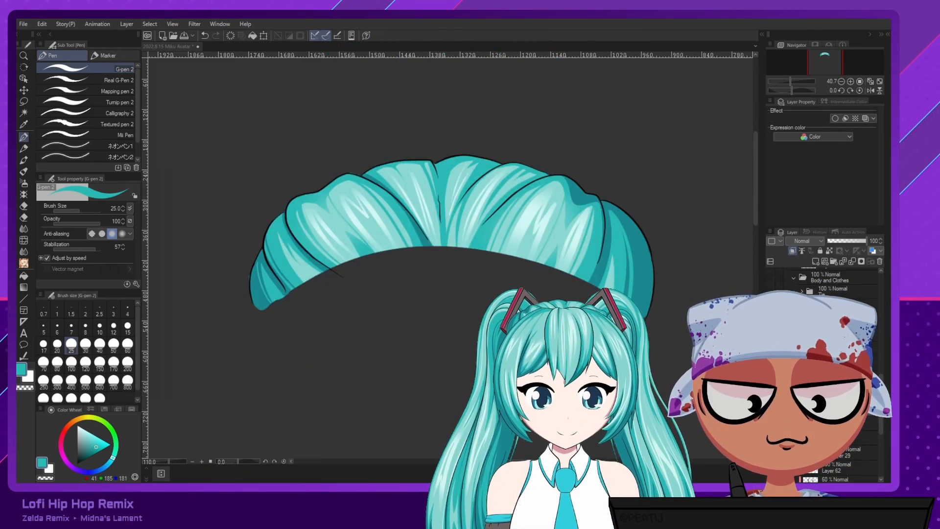
click(772, 365)
scroll(827, 363, up, 3)
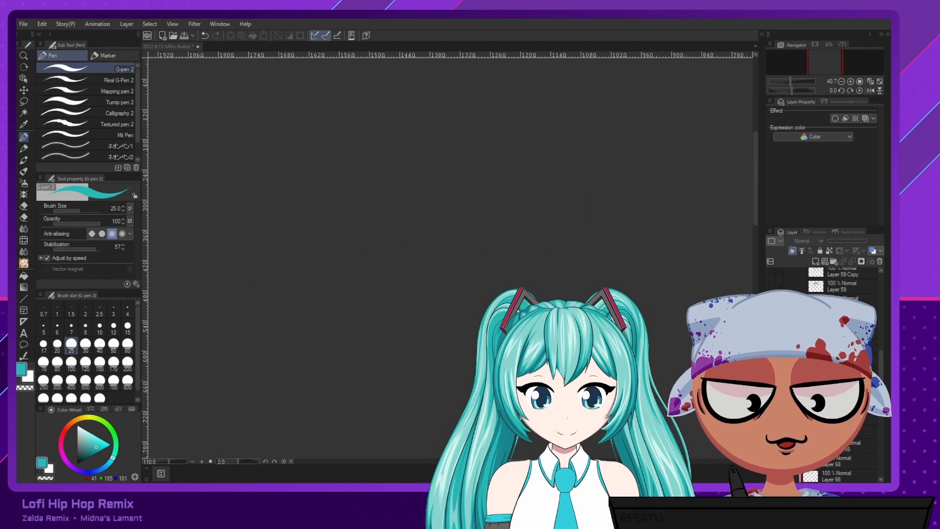
scroll(828, 362, up, 5)
scroll(827, 363, up, 4)
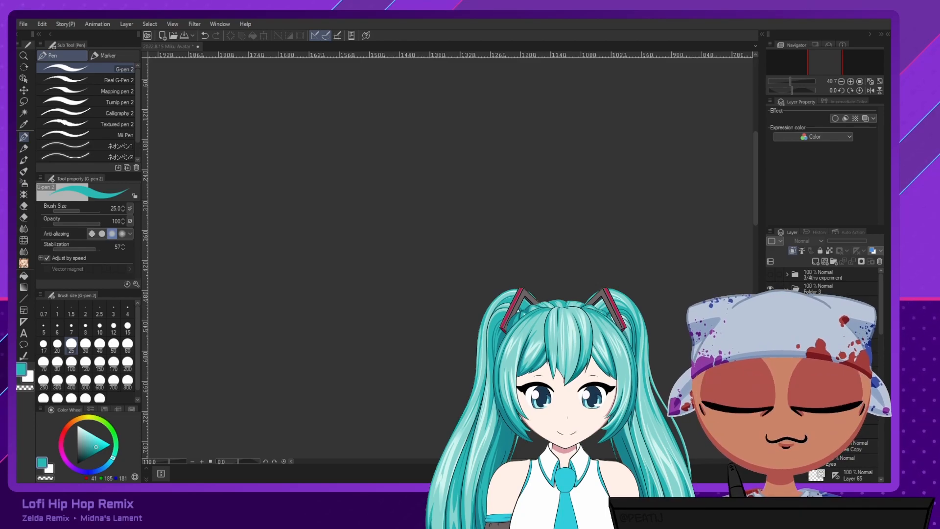
scroll(827, 363, down, 3)
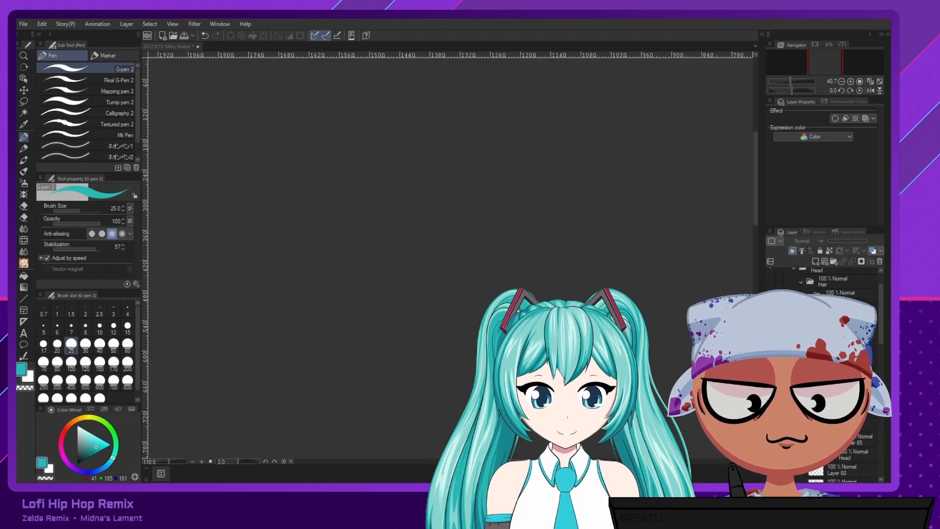
scroll(828, 362, up, 2)
click(771, 360)
click(833, 360)
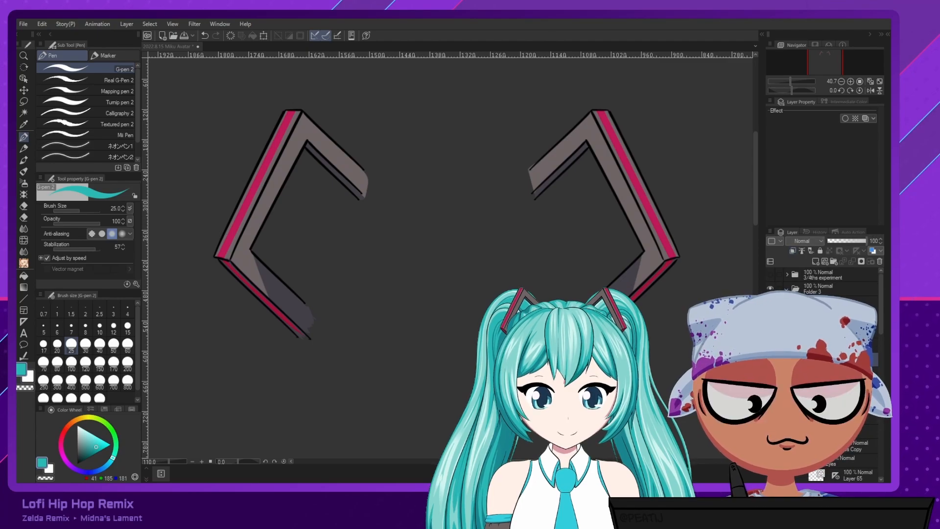
click(833, 373)
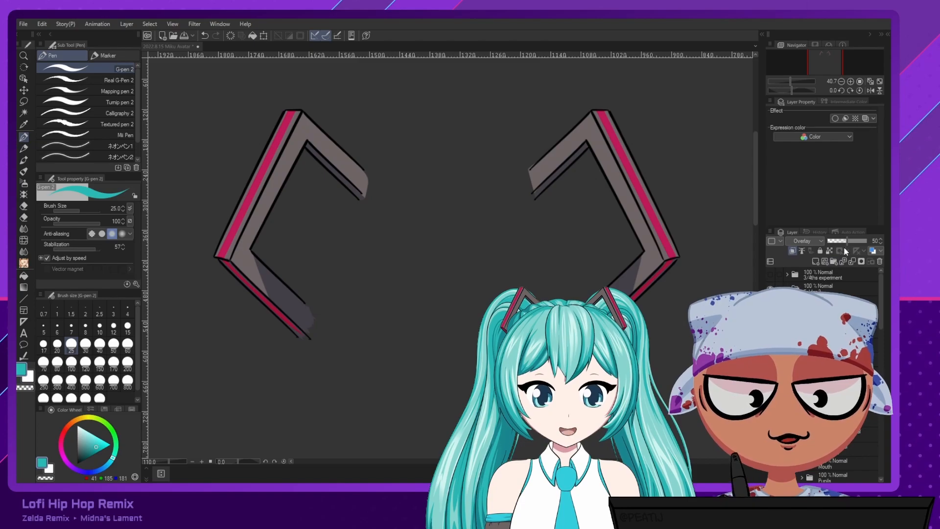
Try the ornaments' Overlay shading layer at 70% opacity.
drag(850, 239, 853, 239)
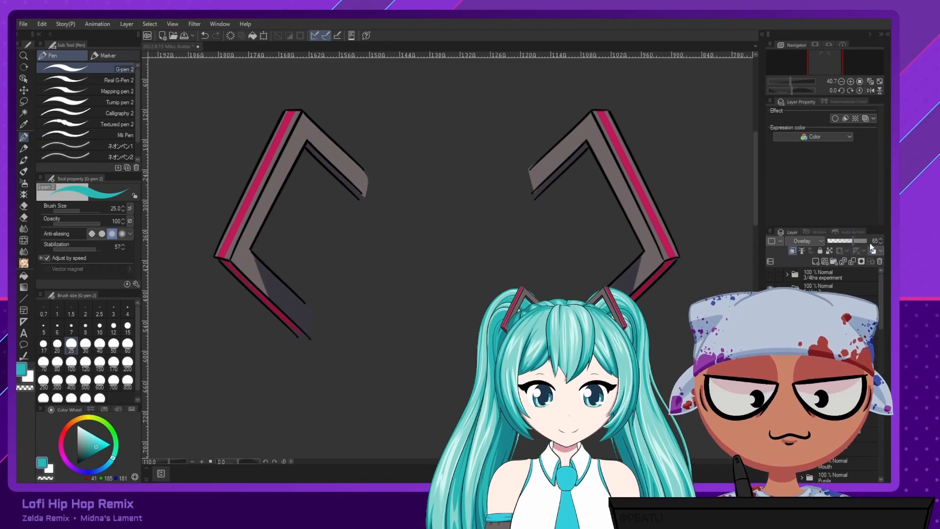
click(874, 241)
text(70)
key(Return)
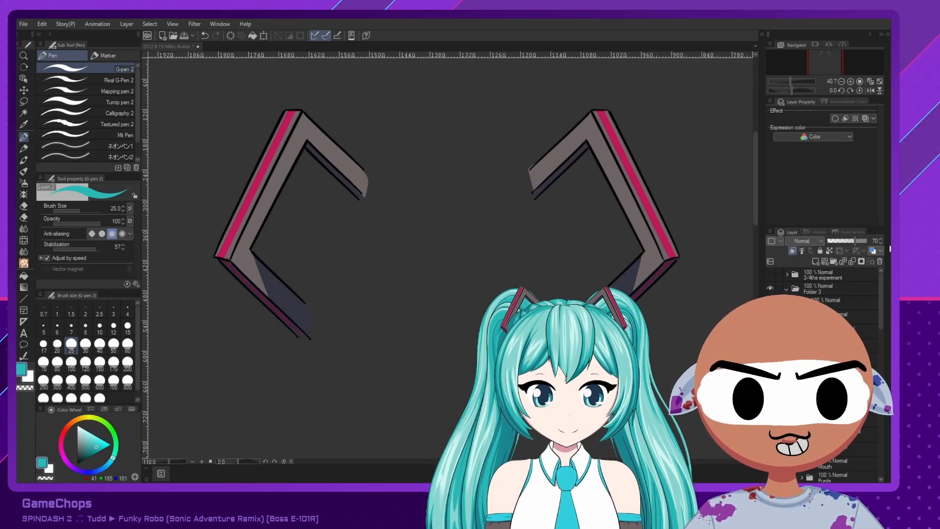
Undo the last changes, sample the dark navy shading colour from the ornament, and set the shading layer's blending mode to Hard light.
key(ctrl+z)
key(ctrl+z)
alt+click(597, 320)
key(ctrl+z)
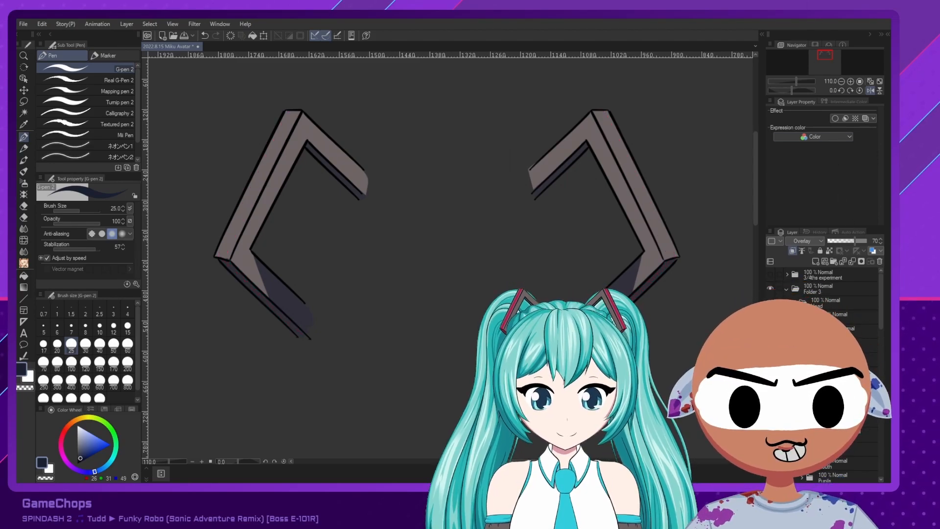
click(827, 342)
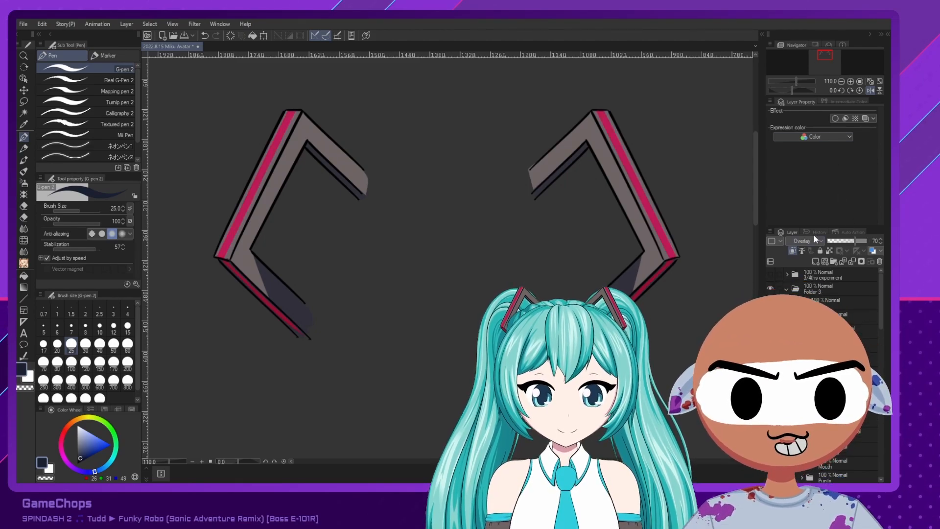
scroll(815, 239, down, 3)
scroll(815, 238, up, 1)
scroll(814, 238, down, 1)
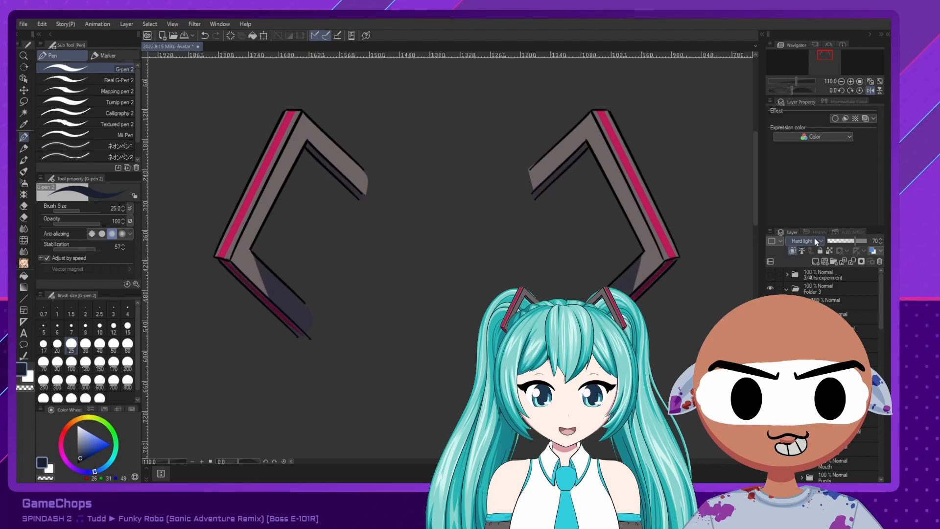
Try several opacities for the Hard light shading layer, including 100% and 70%, and settle on 65%.
click(850, 242)
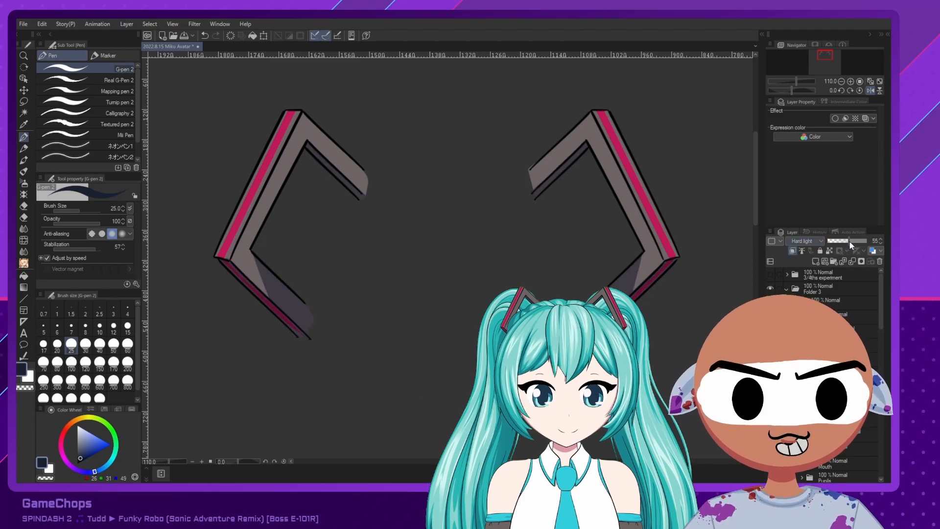
drag(850, 242, 853, 240)
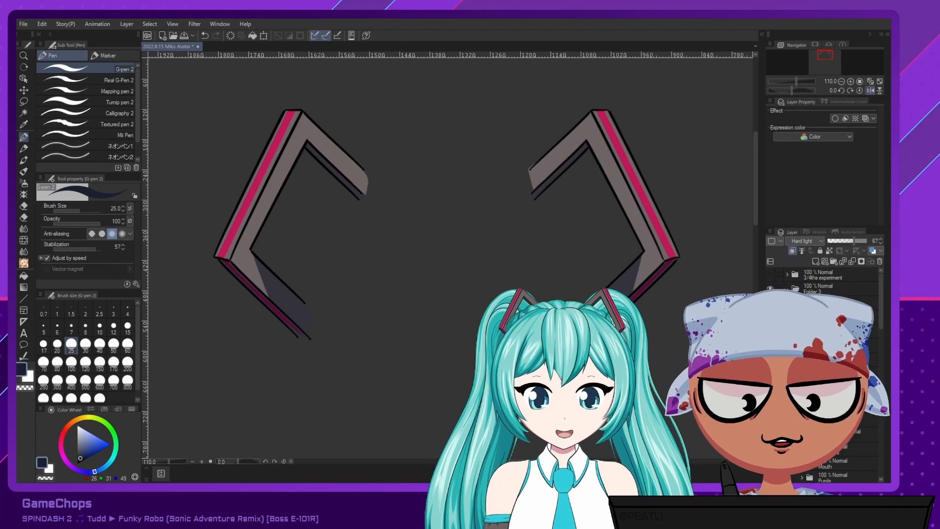
drag(855, 241, 868, 241)
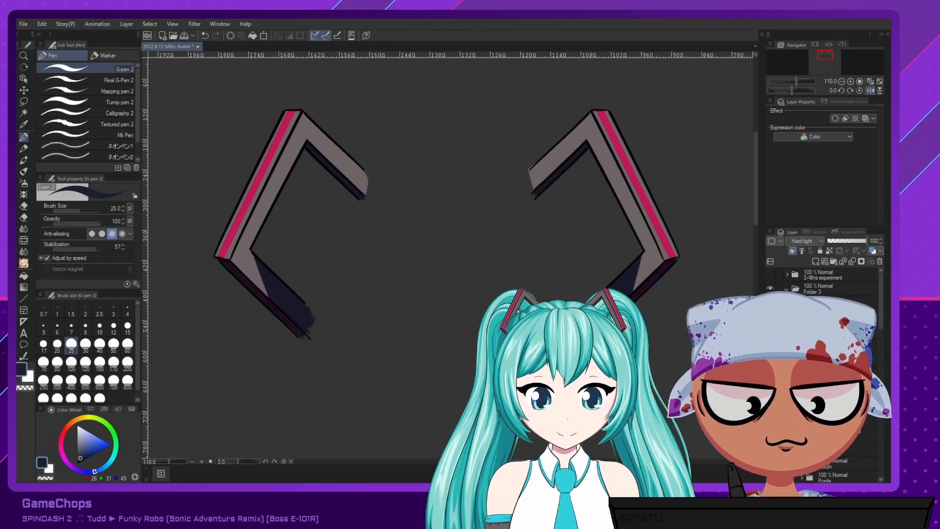
click(879, 243)
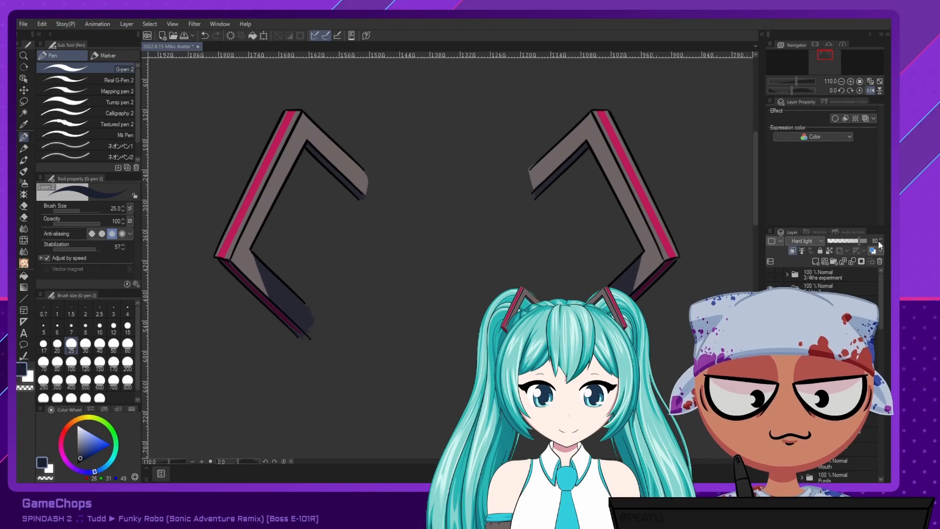
click(880, 244)
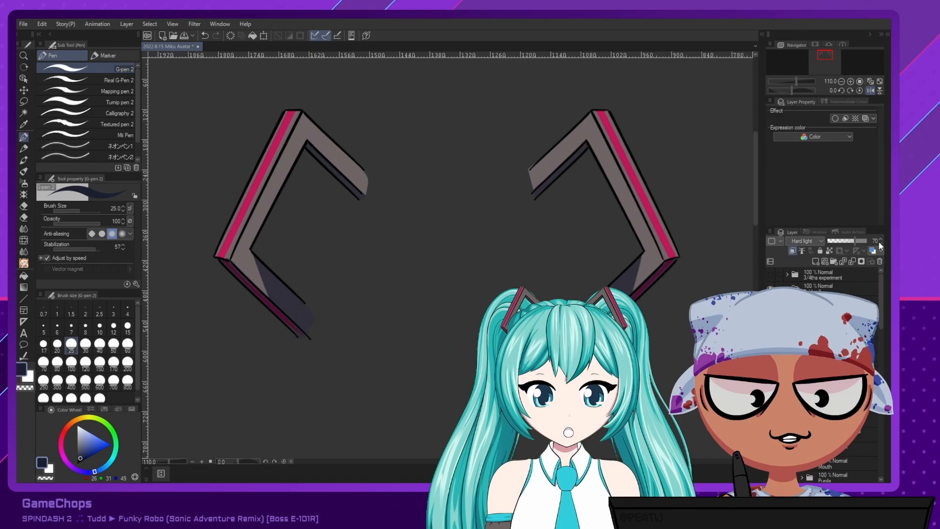
click(880, 245)
click(880, 243)
click(880, 243)
click(880, 243)
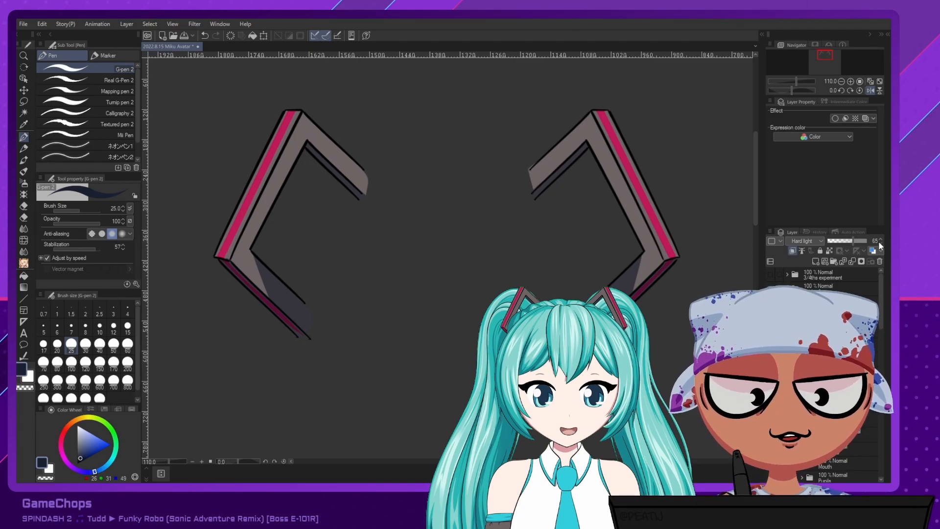
With the G-pen at stabilization 11, paint dark shading over the inner upper tips of both ornaments and tidy its edge with the hard eraser.
key(e)
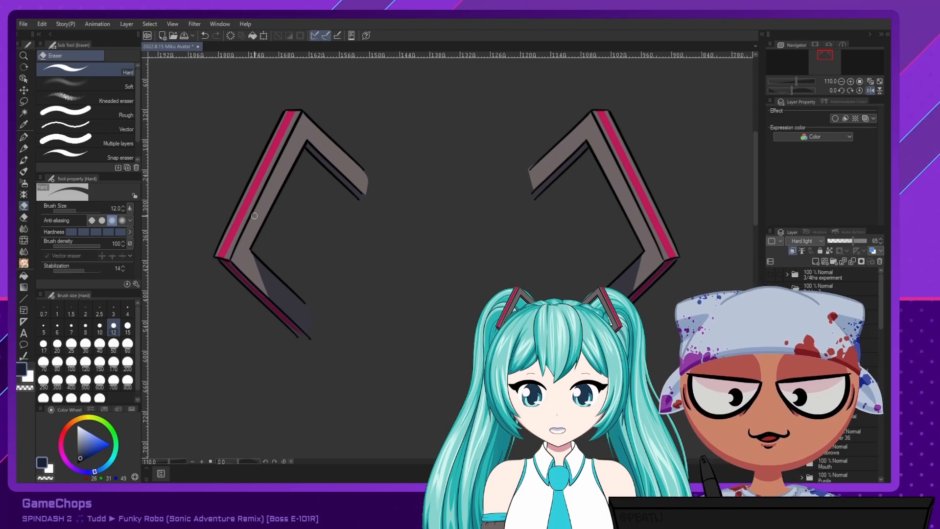
key(p)
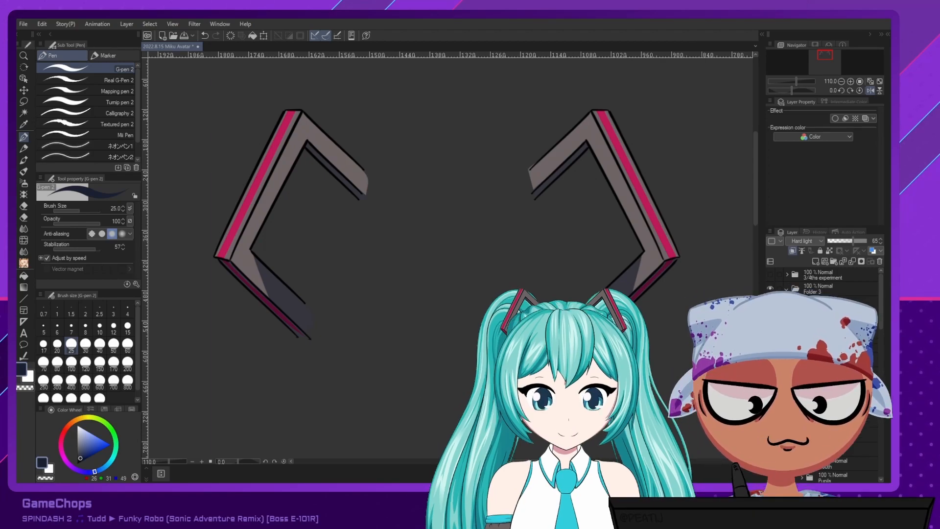
key(e)
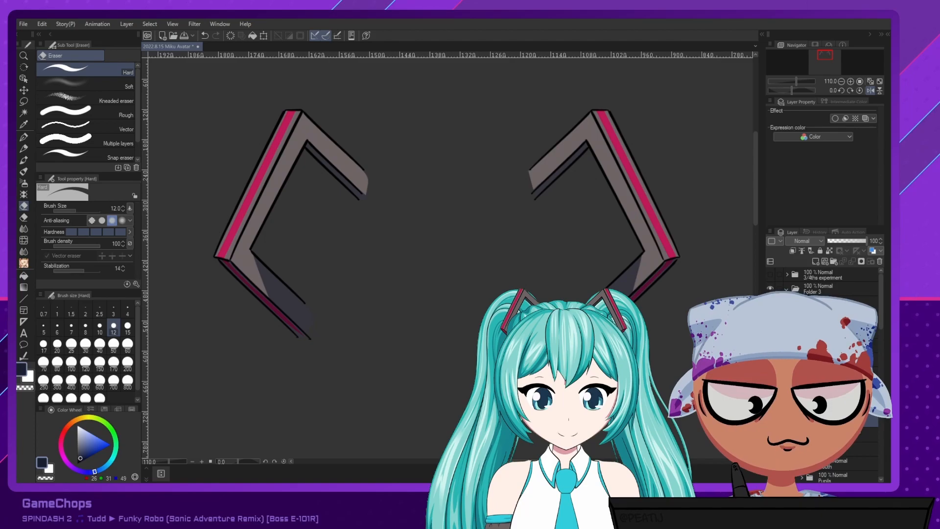
click(23, 137)
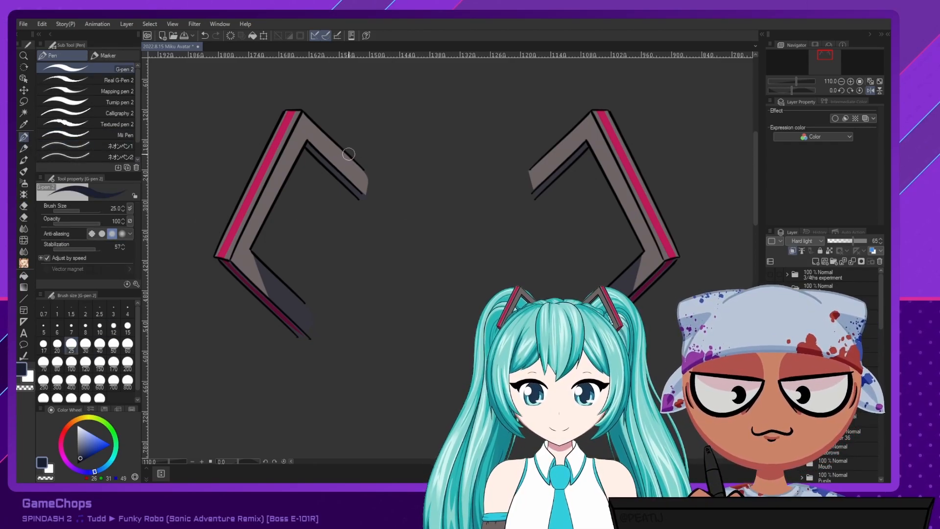
drag(334, 172, 374, 168)
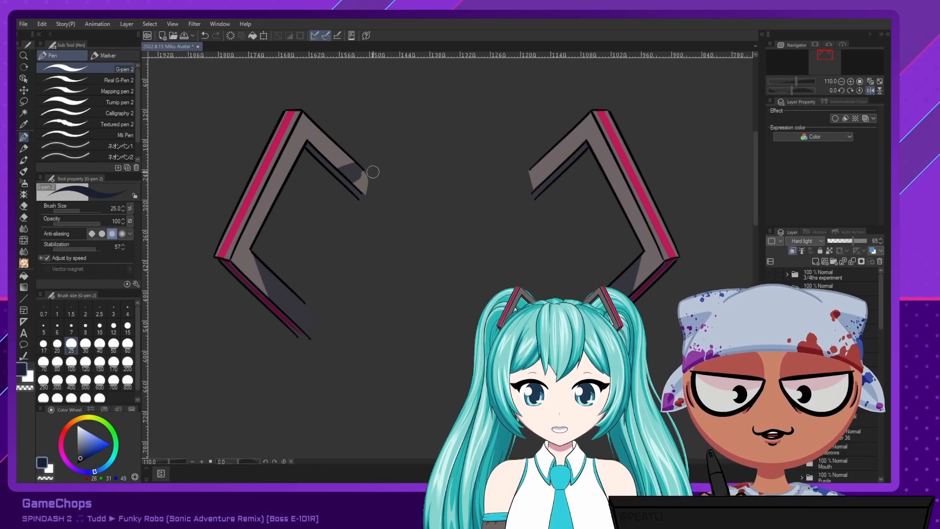
drag(84, 249, 58, 249)
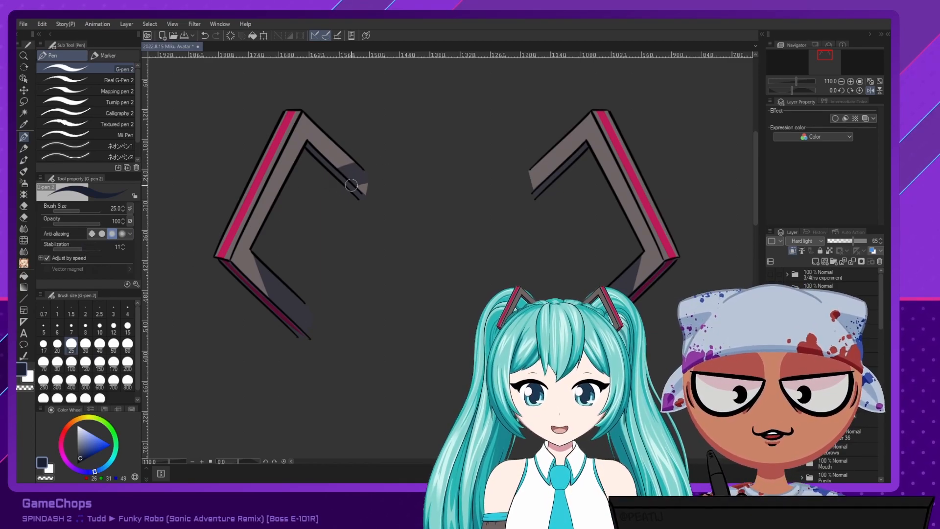
drag(351, 185, 363, 195)
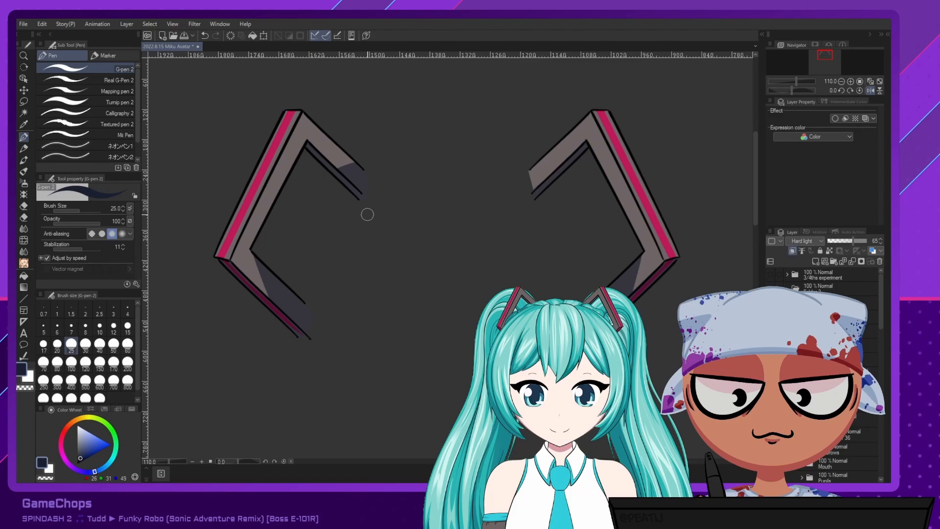
mouse_move(535, 172)
mouse_down()
mouse_move(570, 170)
mouse_move(541, 174)
mouse_move(556, 180)
mouse_move(536, 186)
mouse_up()
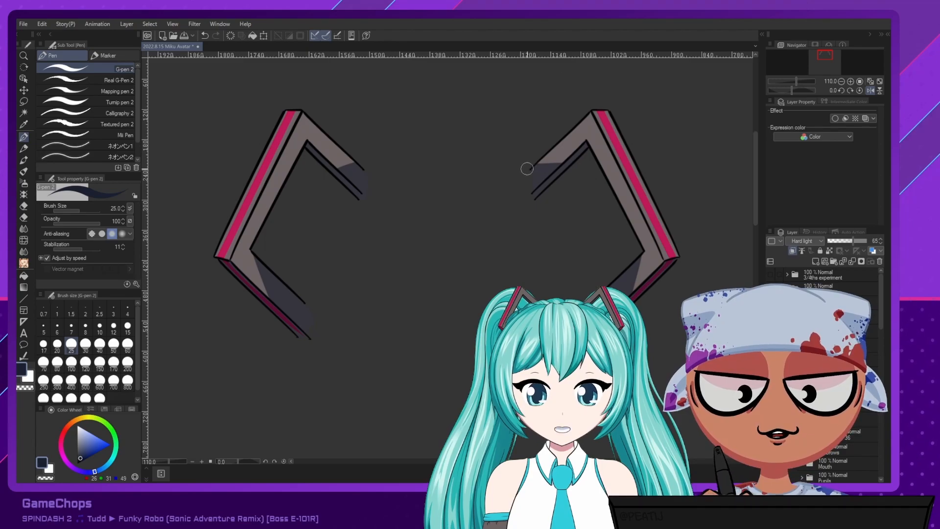
key(e)
drag(544, 163, 526, 163)
Compare the two ornaments' shading by repeatedly mirroring the view, and check it against transparency by briefly hiding the Paper layer.
key(h)
key(h)
key(h)
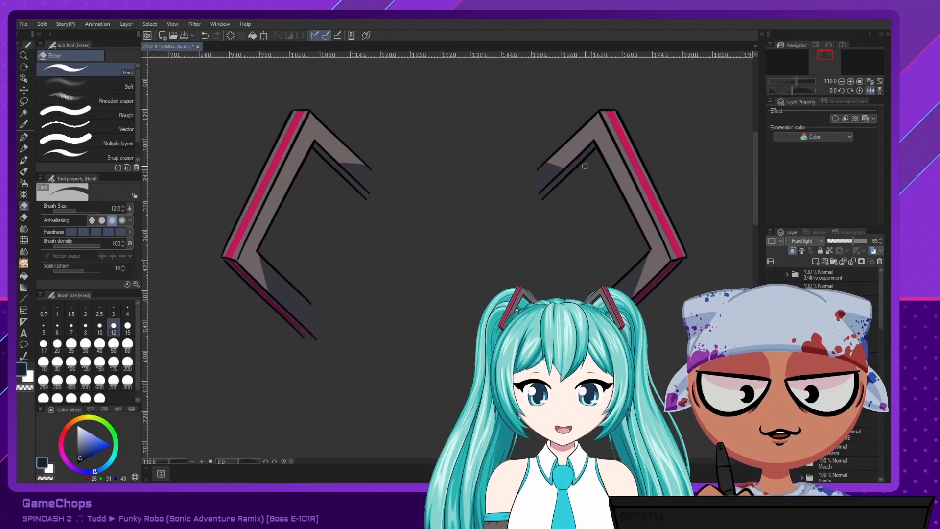
key(h)
key(p)
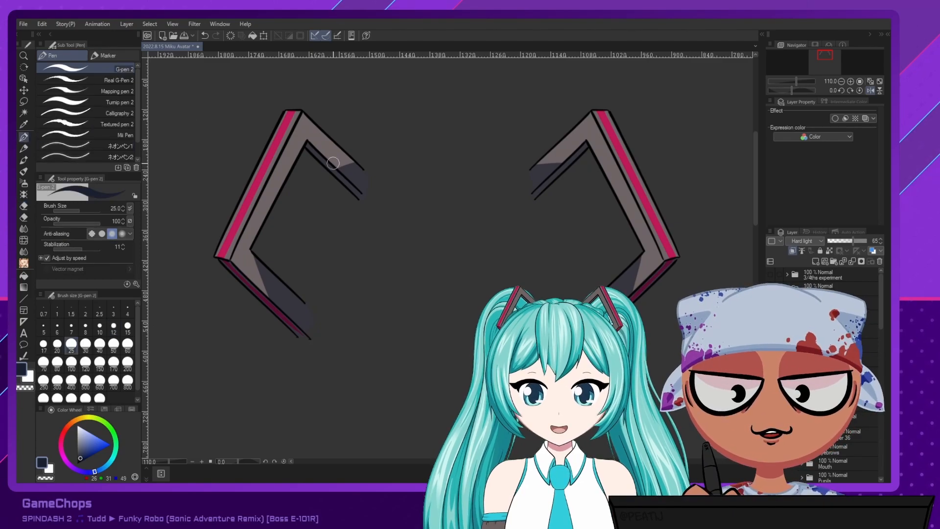
key(h)
key(h)
key(h)
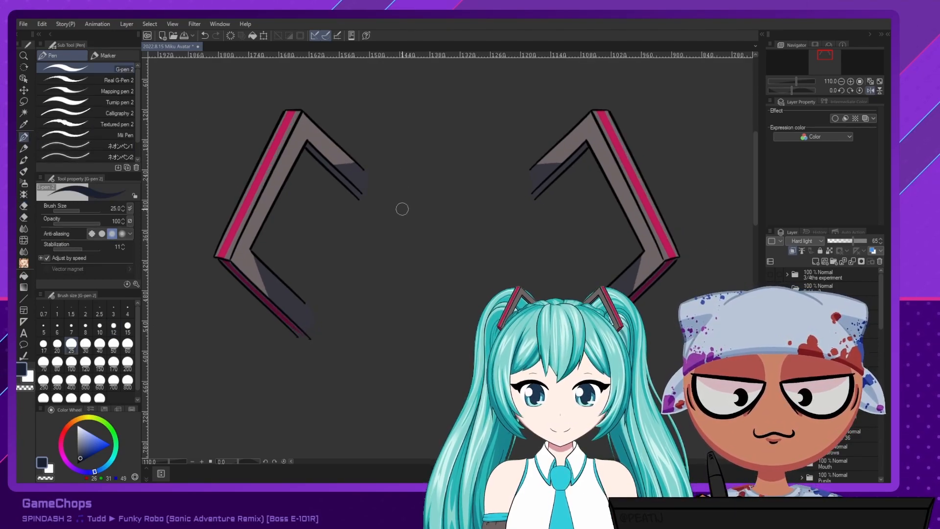
key(h)
key(h)
key(h)
key(h)
key(h)
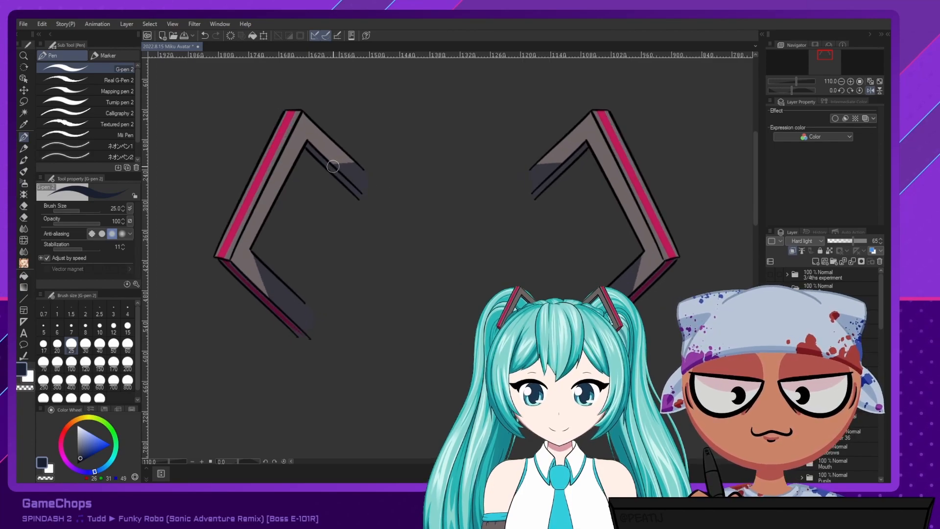
key(h)
key(h)
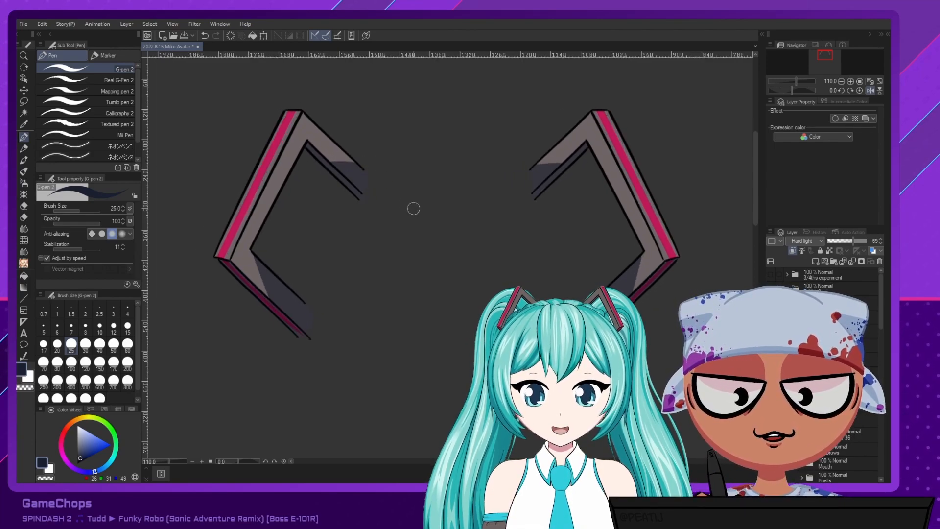
key(h)
key(h)
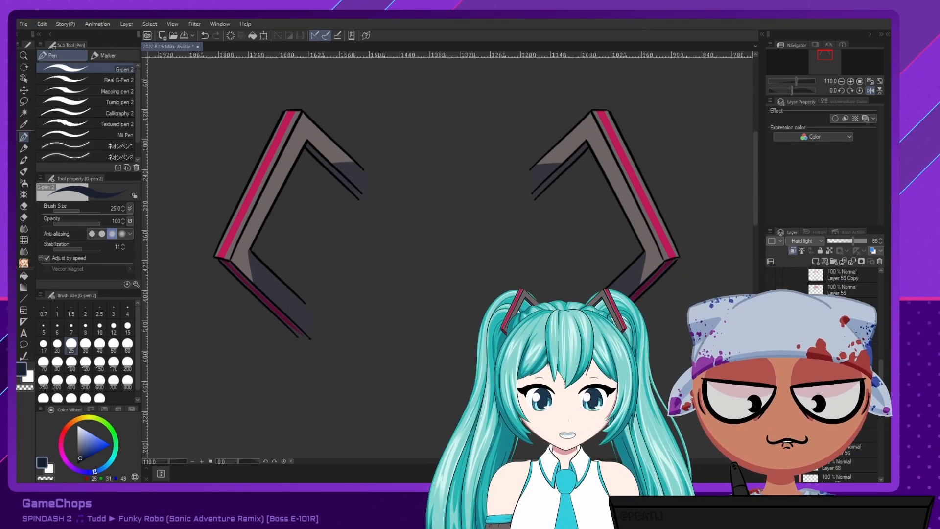
click(770, 475)
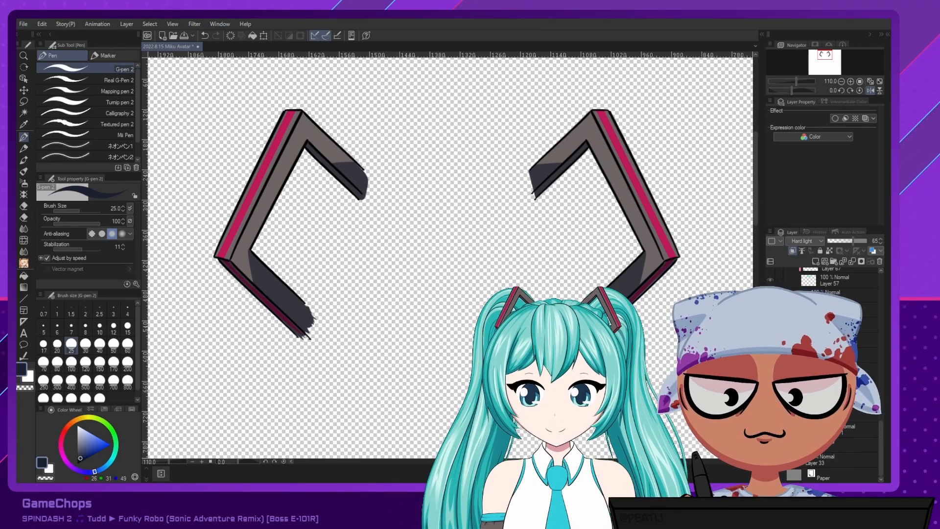
click(770, 475)
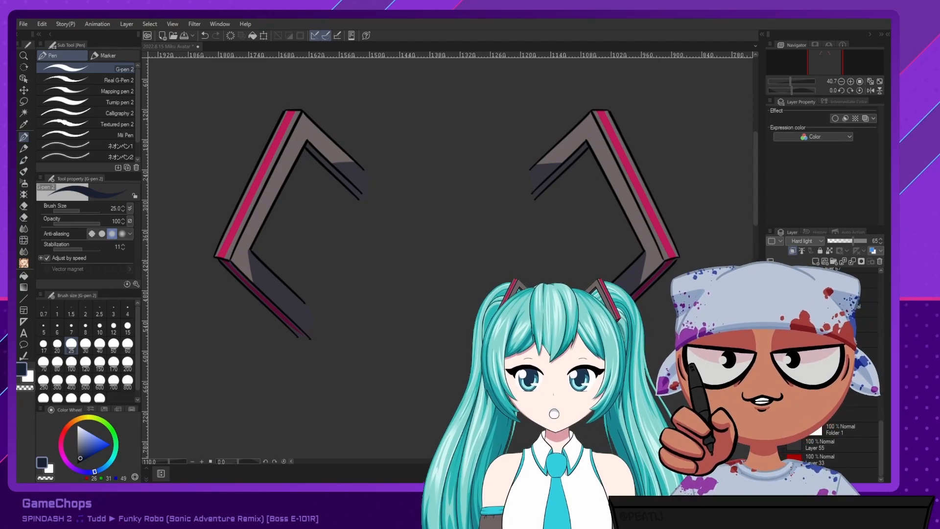
Show the body and clothes, bring the collar area into view, and hide the neck and torso pieces to expose the shoulders.
scroll(825, 374, up, 1)
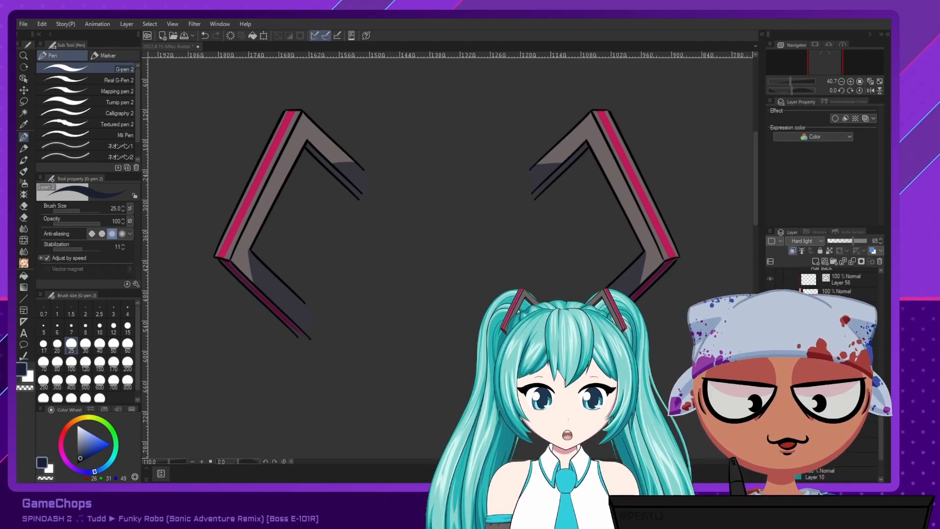
scroll(824, 374, up, 8)
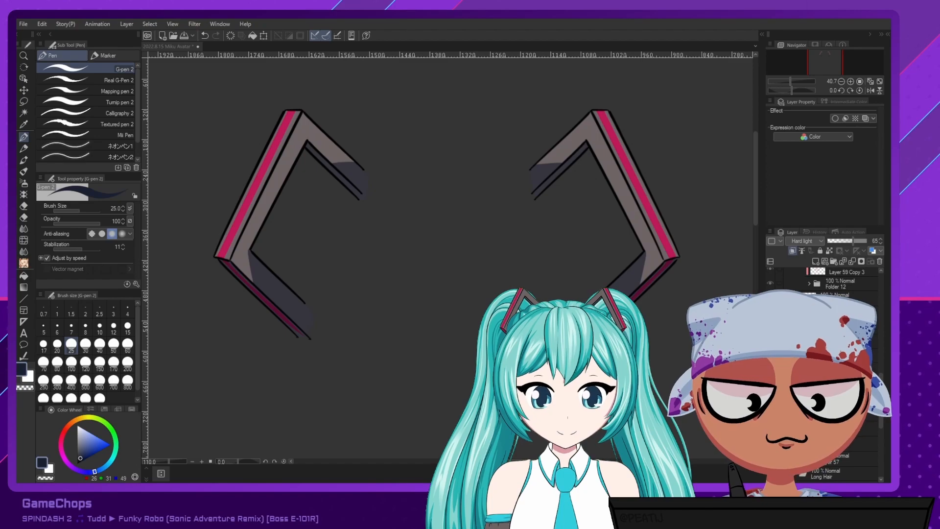
click(770, 372)
click(770, 343)
scroll(628, 448, down, 2)
drag(628, 448, 581, 190)
scroll(477, 143, up, 4)
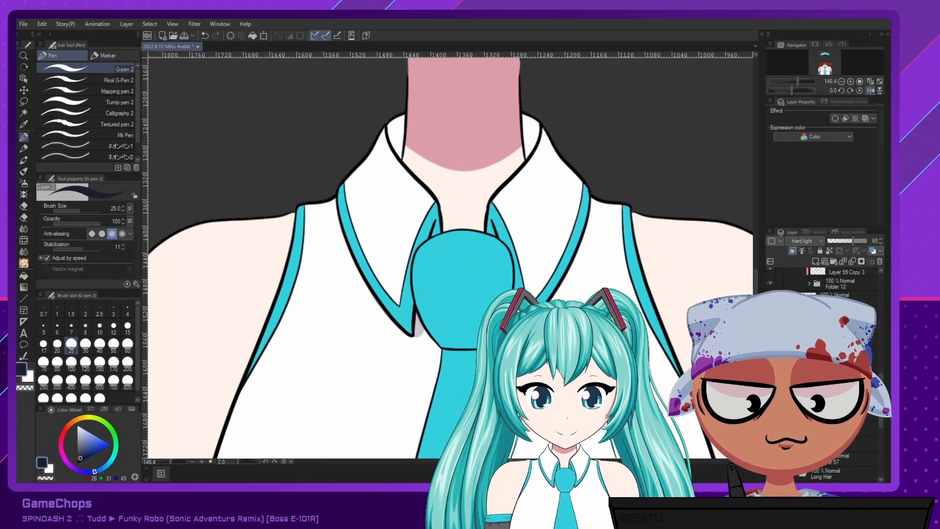
click(770, 372)
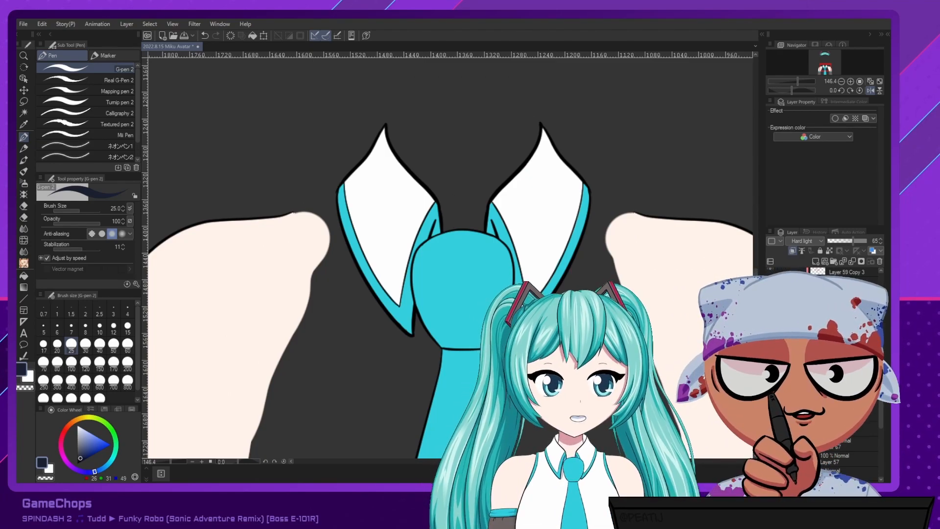
Examine the upper-arm outline and look through the layer list for the layers holding the arm pieces.
scroll(283, 235, down, 3)
click(24, 91)
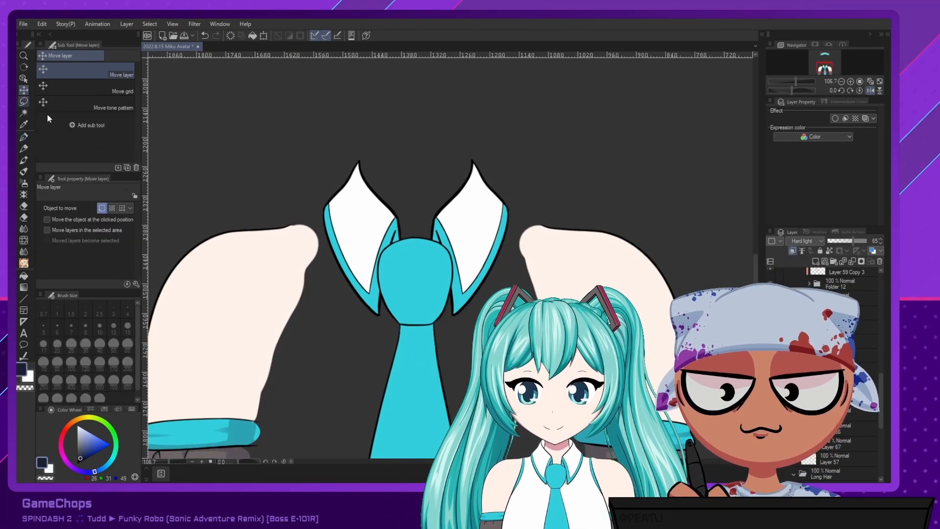
key(o)
click(282, 231)
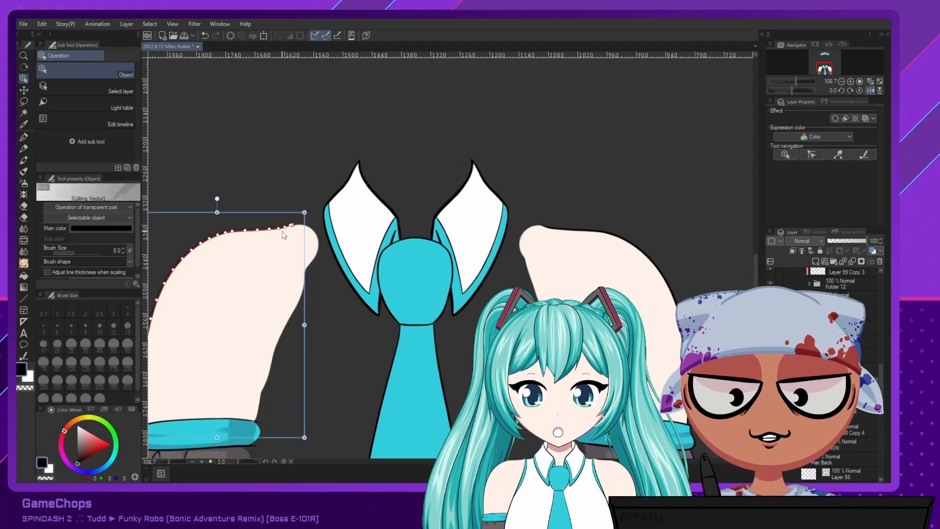
scroll(297, 230, up, 8)
click(333, 209)
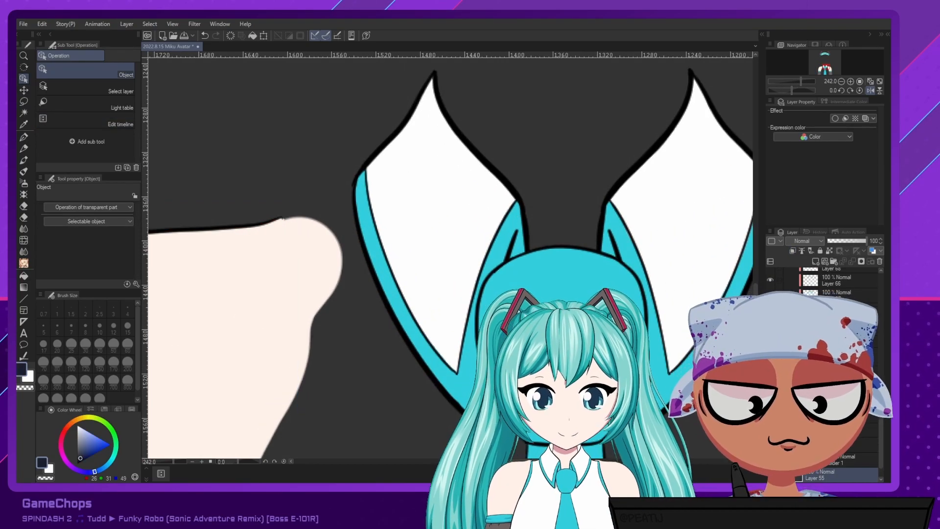
scroll(869, 425, up, 5)
scroll(868, 424, down, 5)
scroll(869, 425, up, 3)
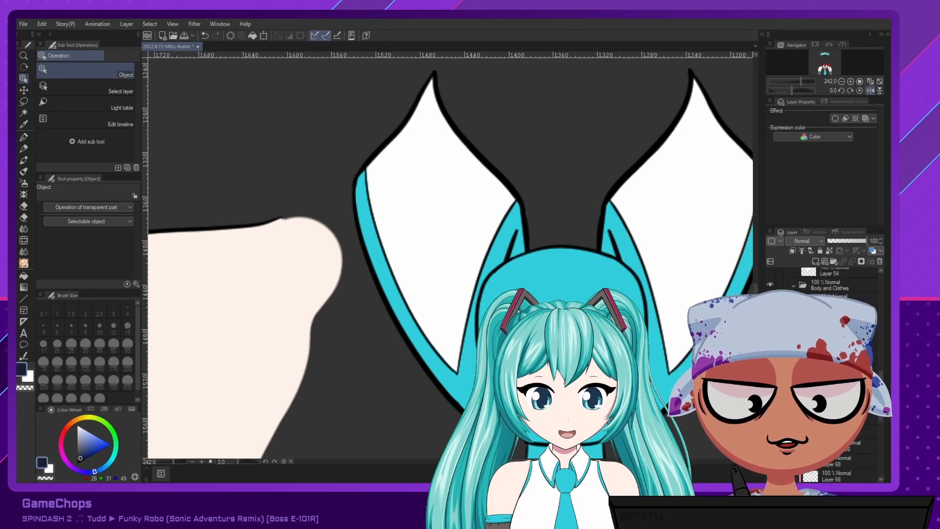
scroll(868, 425, up, 3)
scroll(869, 425, up, 4)
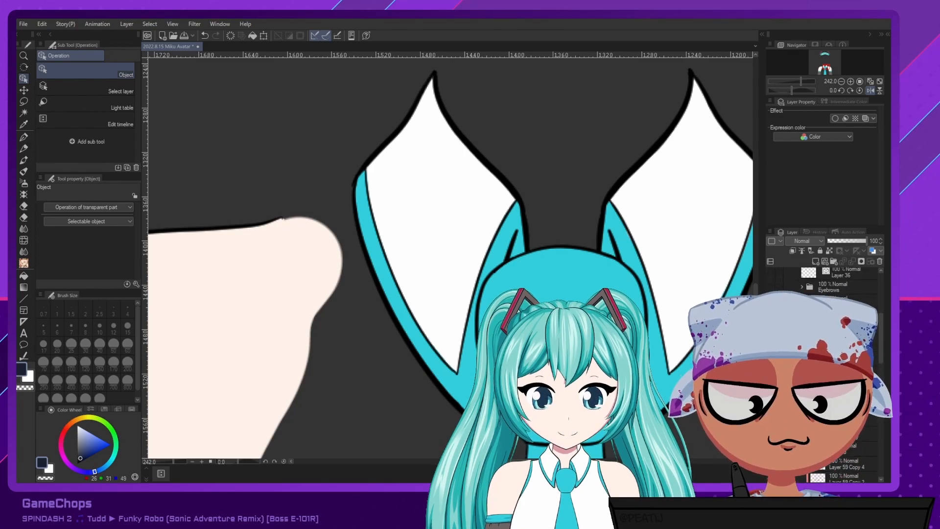
shift+click(852, 376)
drag(852, 376, 845, 474)
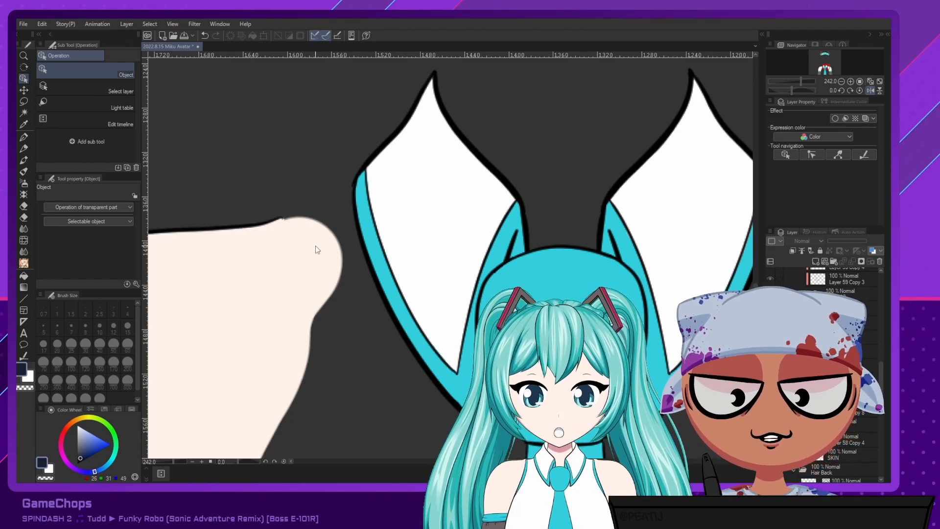
click(308, 226)
key(e)
click(287, 219)
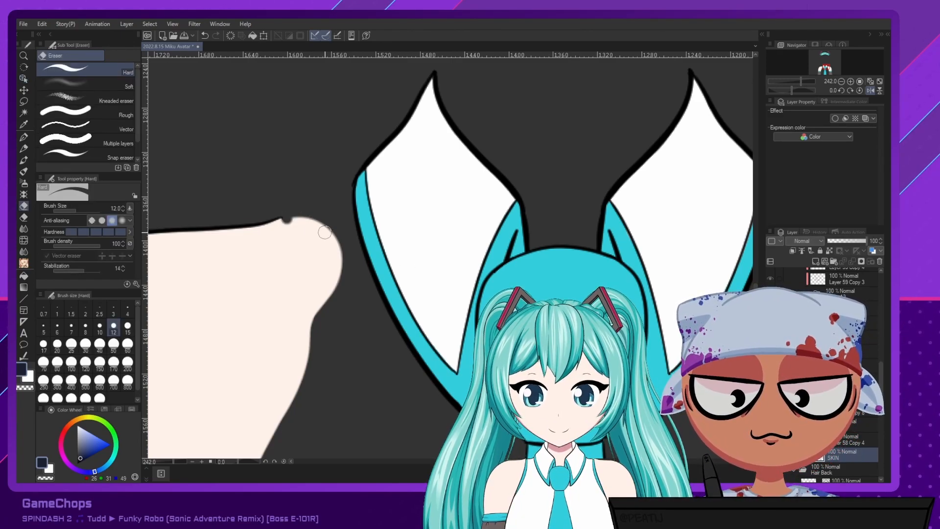
key(ctrl+z)
On the arms' vector line layer, draw mirrored shoulder lines joining both arms to the collar with the G-pen at size 10.
click(842, 394)
scroll(365, 249, down, 1)
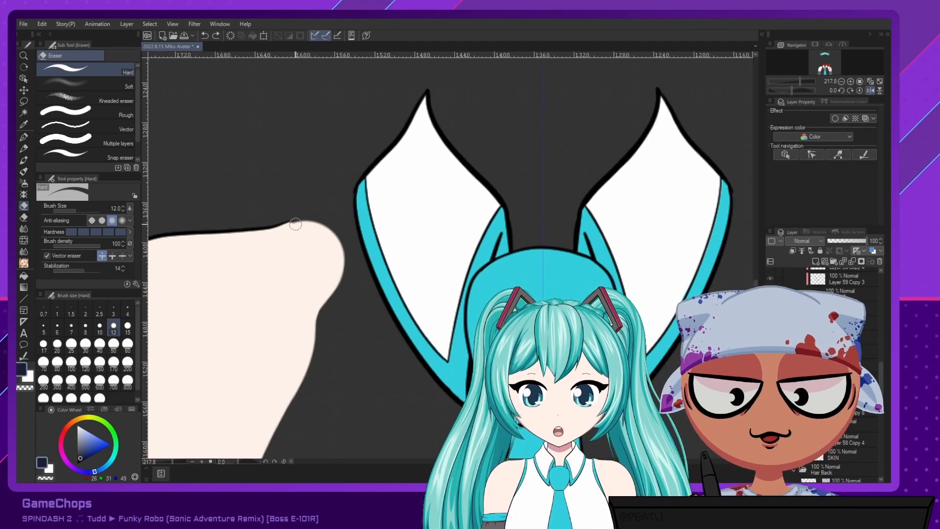
drag(549, 262, 273, 288)
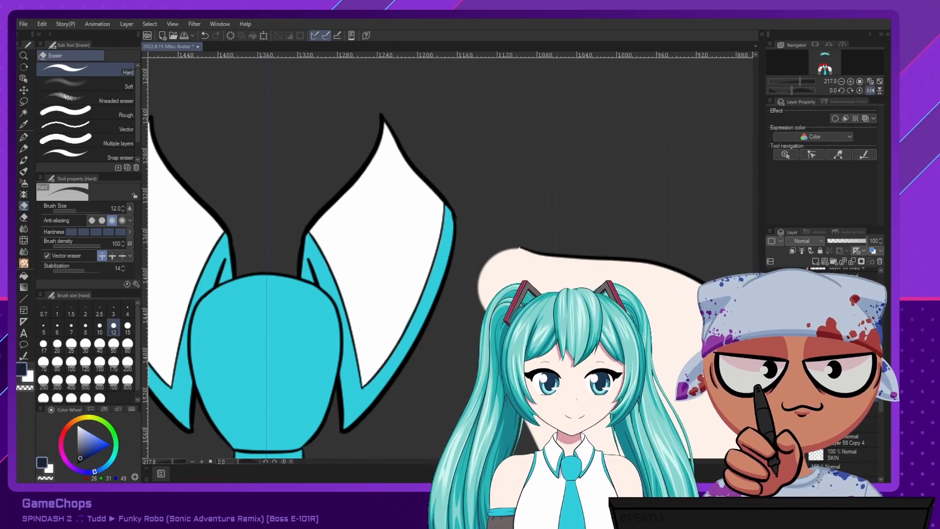
scroll(472, 294, down, 5)
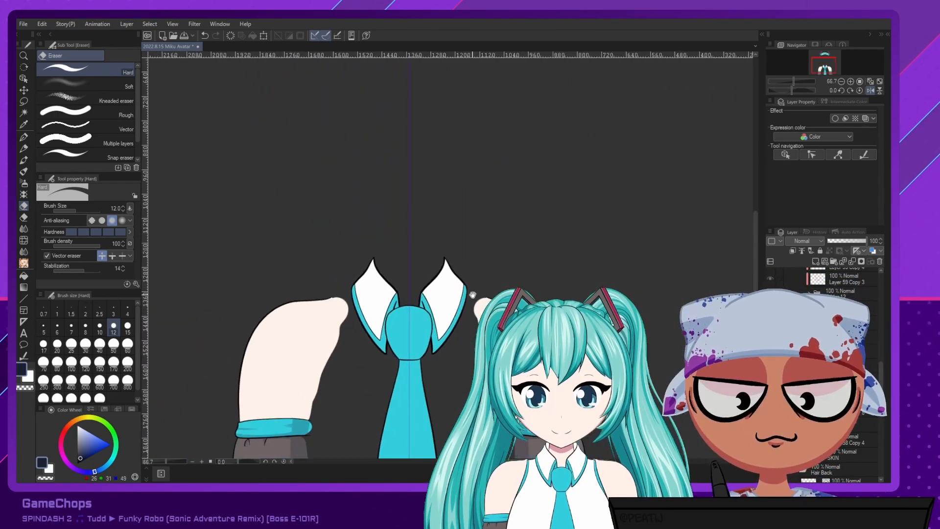
scroll(472, 294, up, 4)
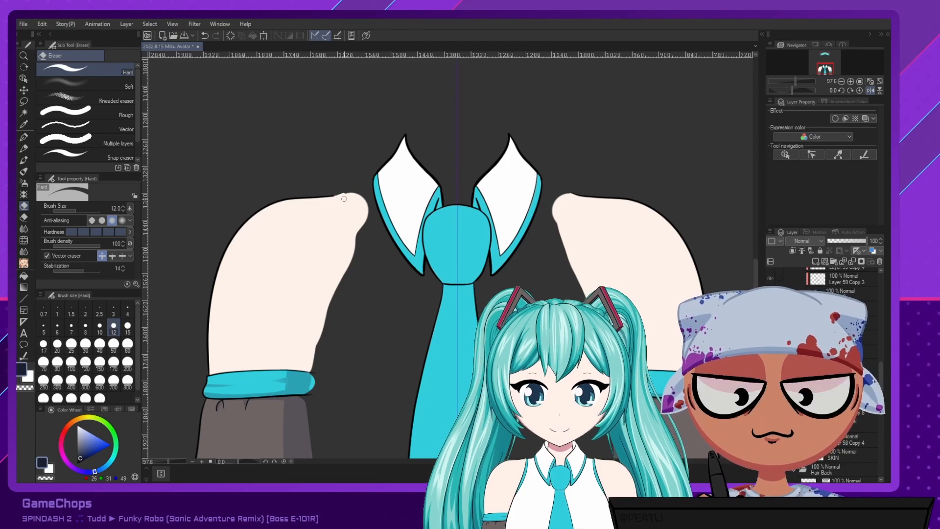
scroll(343, 198, down, 4)
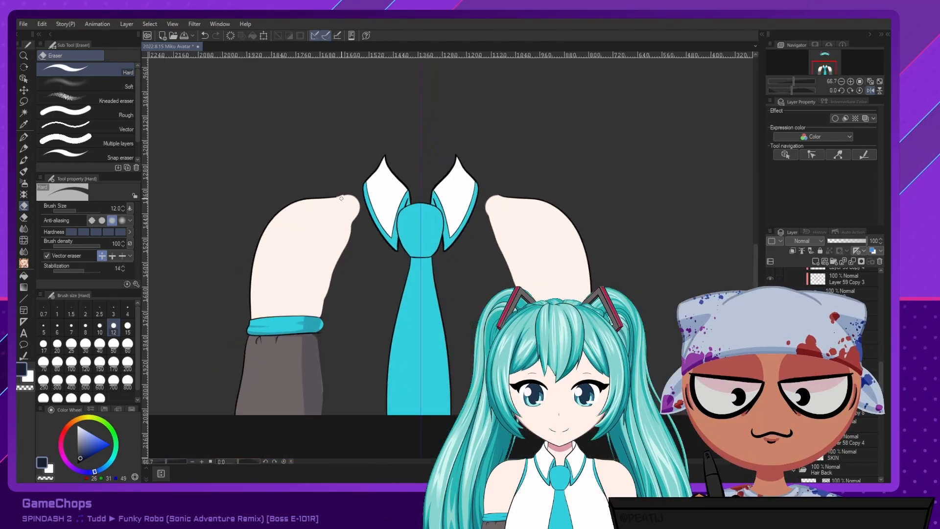
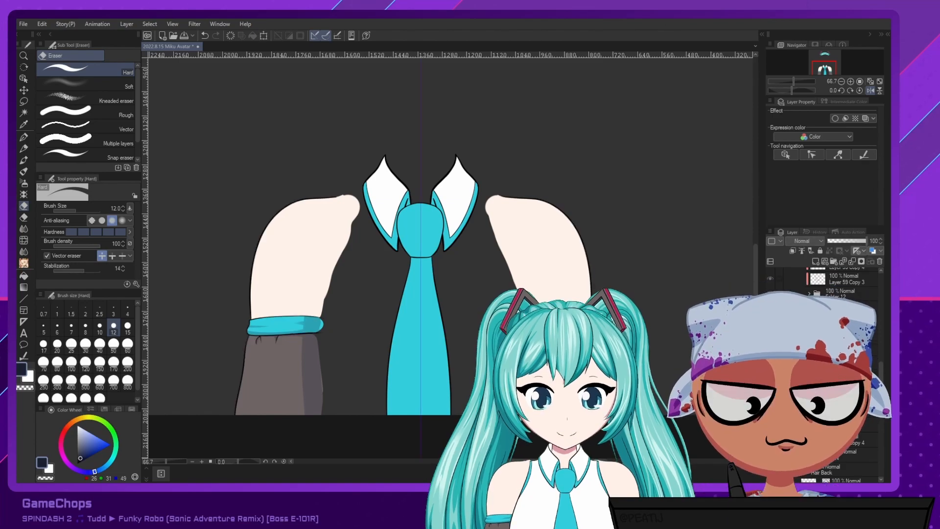
key(p)
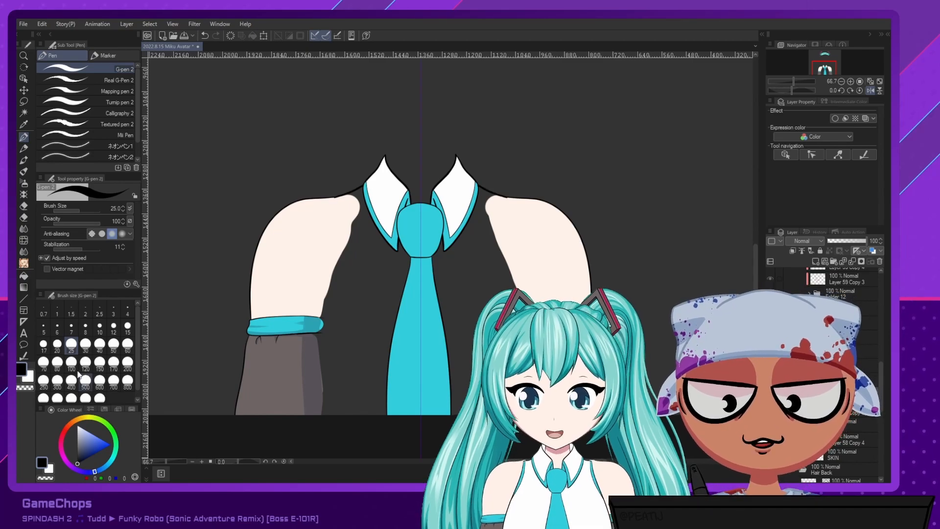
click(99, 325)
drag(334, 197, 359, 189)
key(ctrl+z)
key(ctrl+z)
drag(364, 192, 339, 196)
key(ctrl+z)
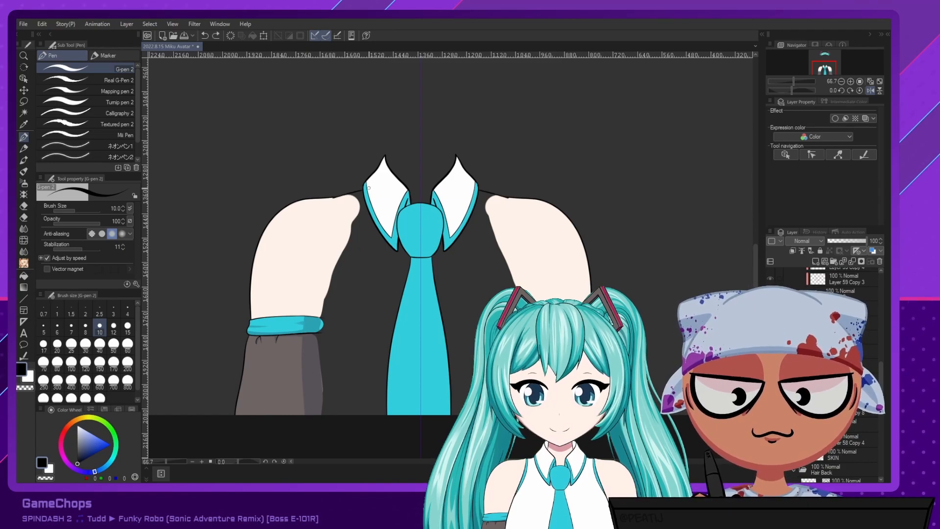
key(ctrl+z)
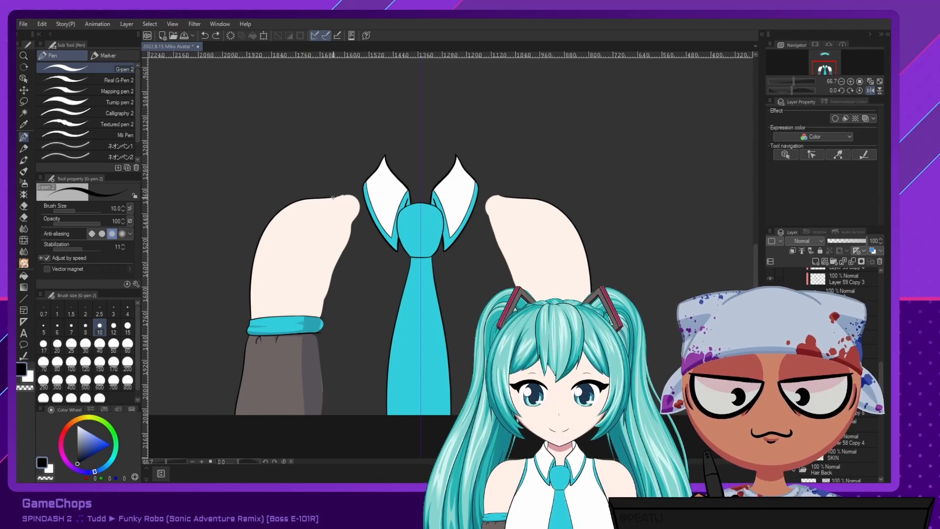
drag(368, 186, 347, 196)
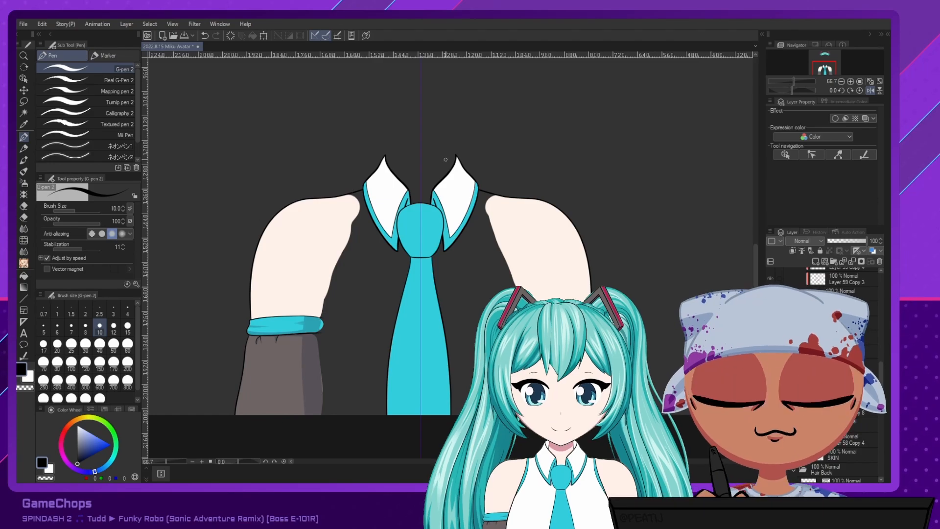
Compare the new shoulder lines with the neck and torso by repeatedly toggling the torso pieces, leaving them shown.
click(770, 372)
click(770, 372)
click(771, 372)
click(770, 372)
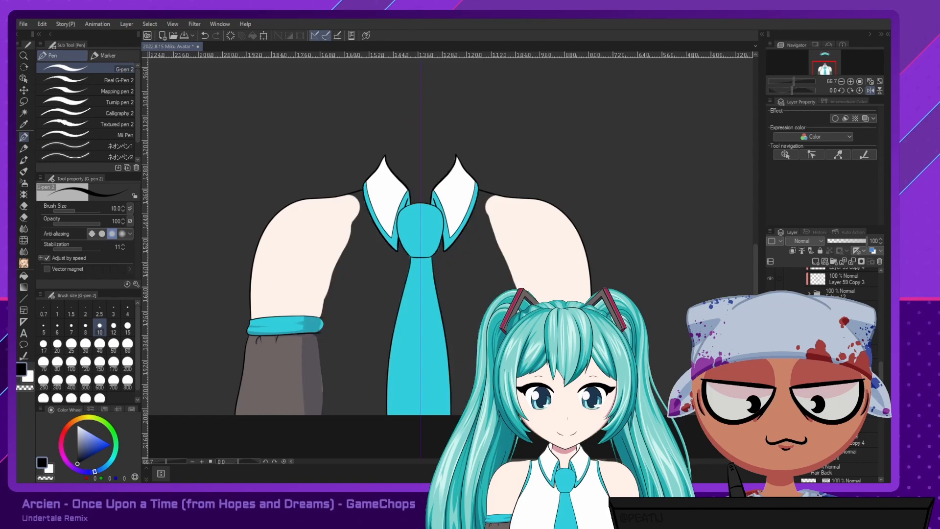
click(770, 372)
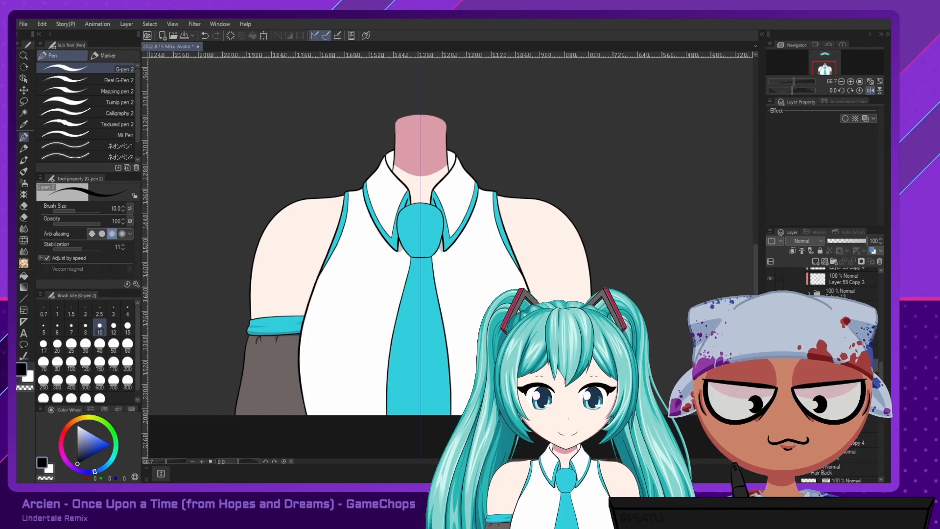
Try moving the neck and torso slightly down, comparing both positions by undoing and redoing the move.
click(23, 90)
drag(377, 279, 377, 281)
key(ctrl+z)
key(ctrl+z)
key(ctrl+y)
key(ctrl+z)
key(ctrl+y)
key(ctrl+z)
key(ctrl+y)
key(ctrl+y)
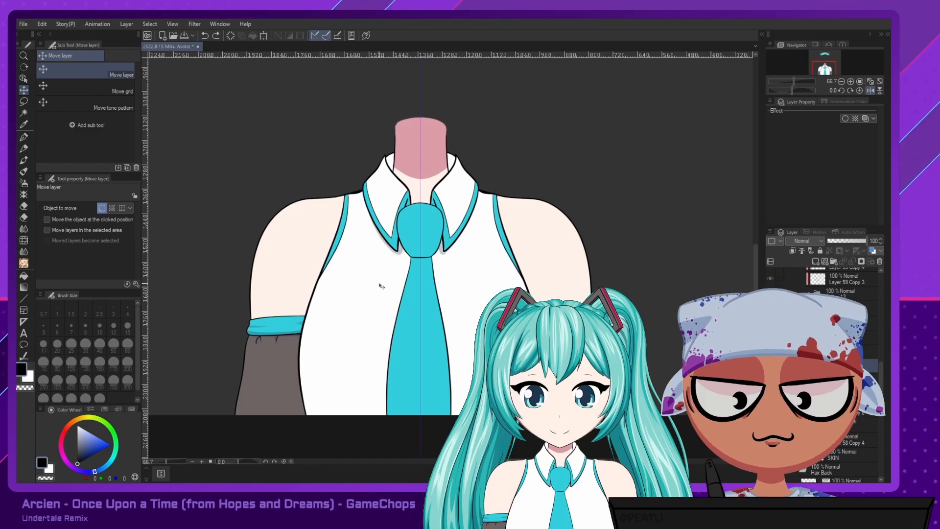
key(ctrl+z)
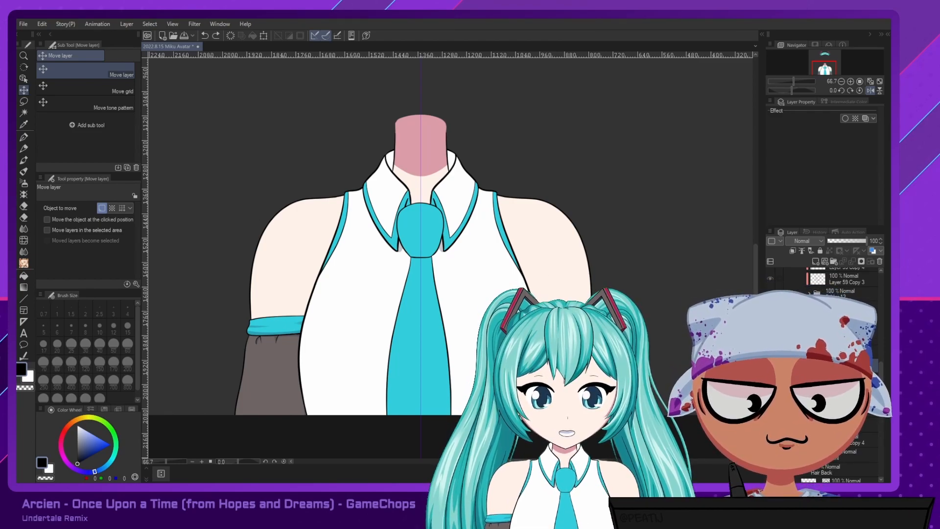
Fade the neck and torso to a low opacity as a guide, and draw short armhole lines at both inner shoulders.
click(771, 365)
click(770, 365)
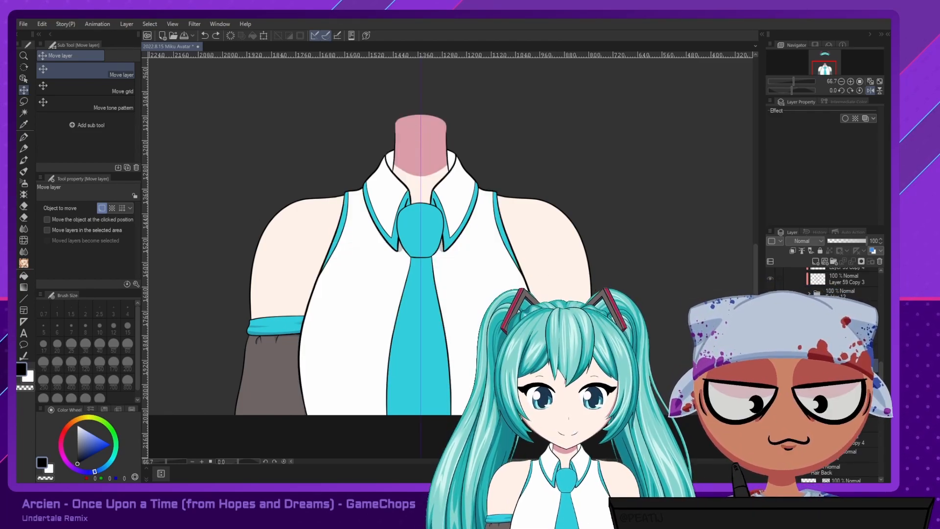
click(835, 241)
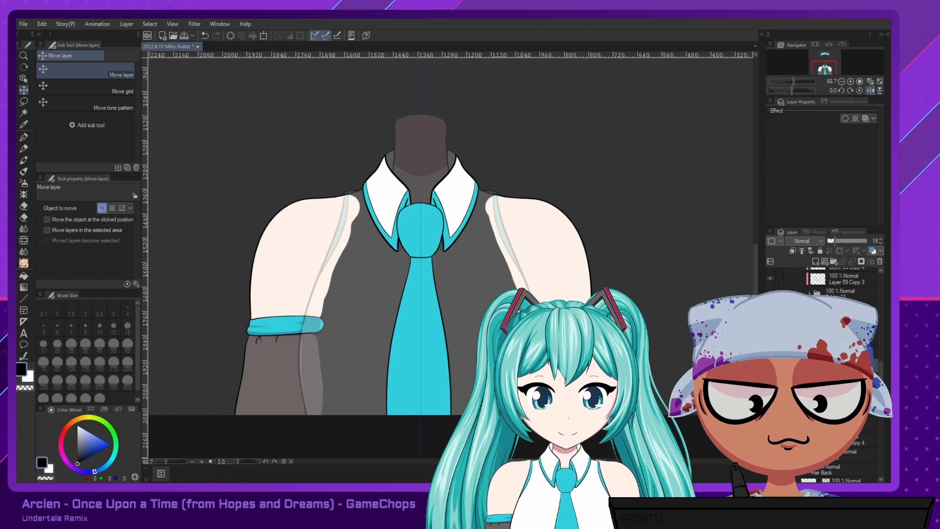
click(840, 384)
click(840, 372)
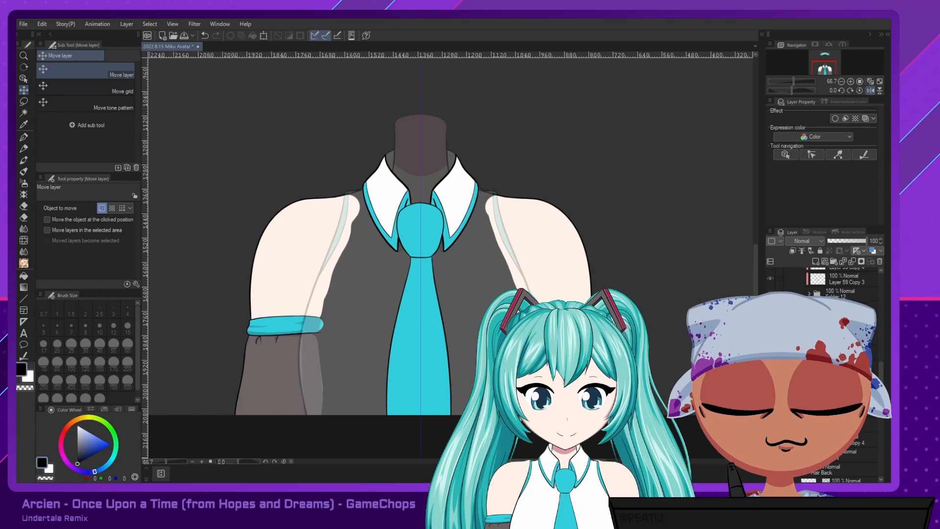
key(p)
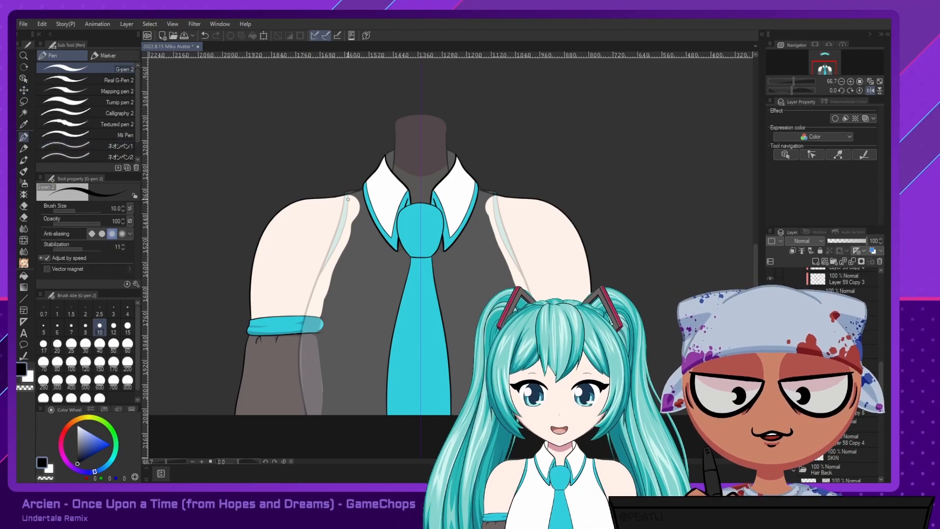
drag(348, 194, 343, 216)
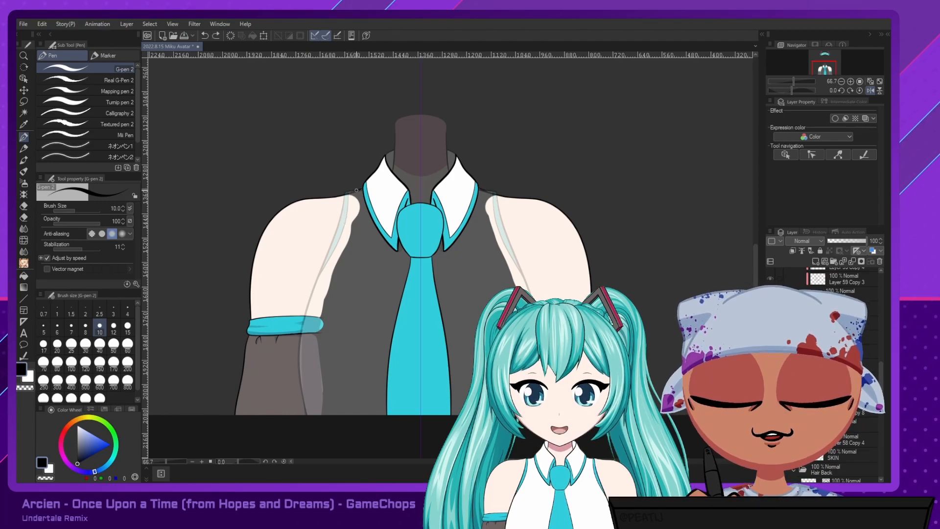
drag(346, 195, 343, 219)
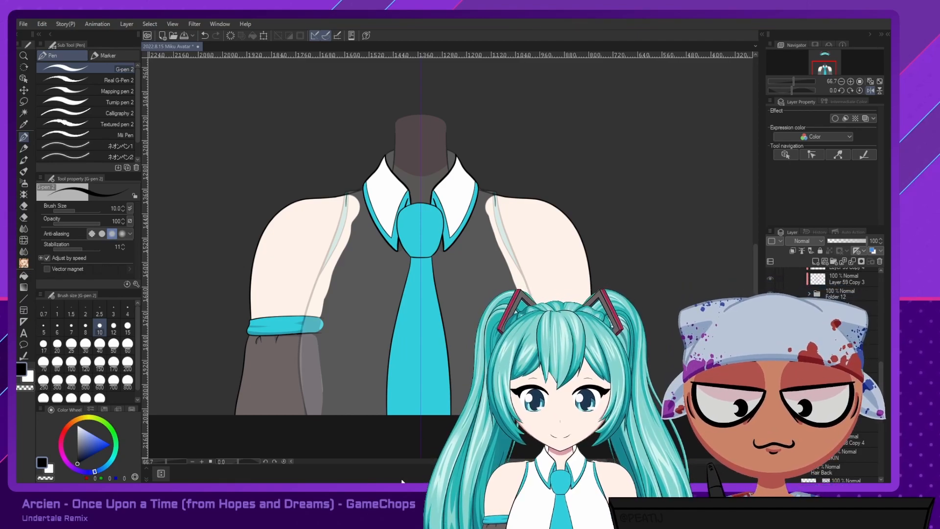
key(ctrl+z)
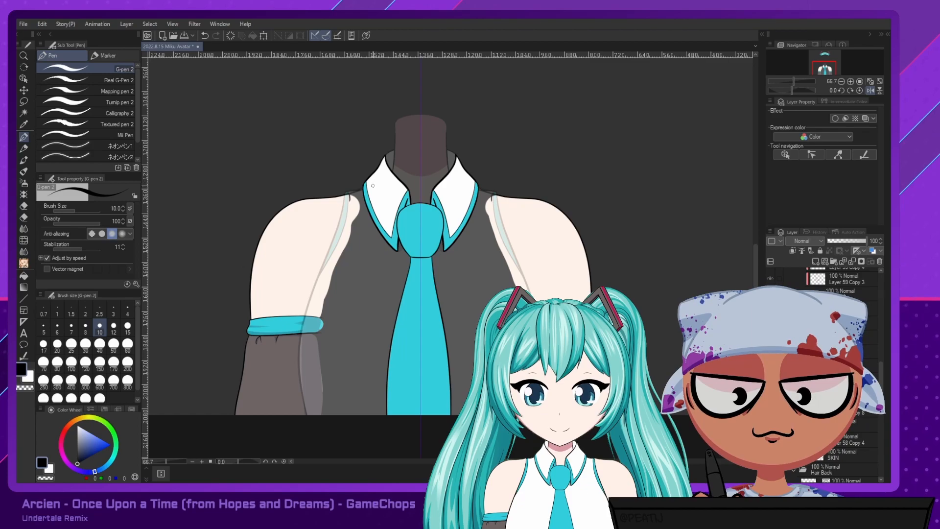
Bring the torso back to 100% opacity to sample the shirt's white as the drawing color, and hide the torso.
click(843, 357)
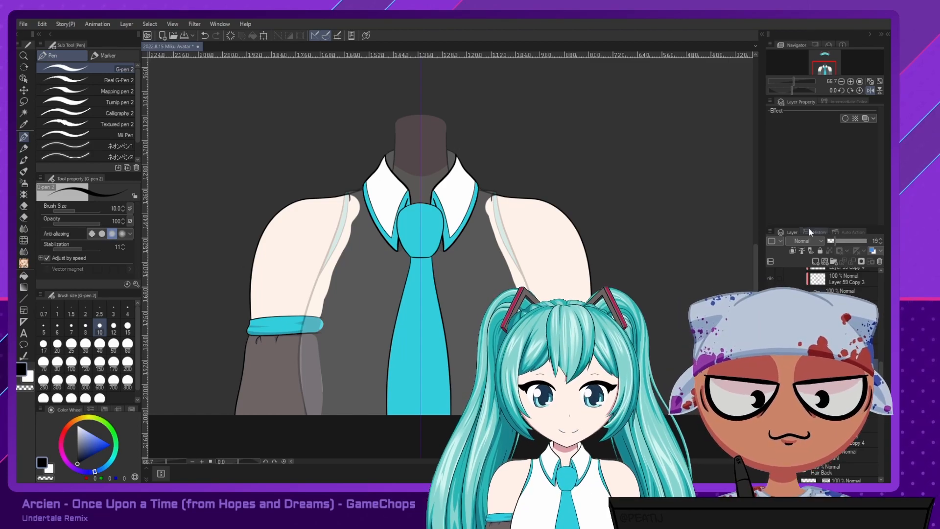
click(866, 241)
alt+click(377, 237)
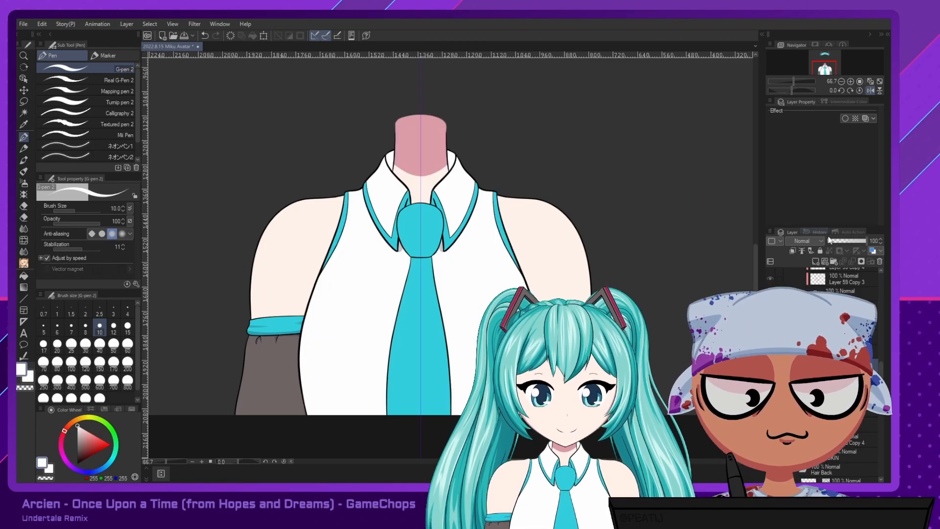
click(842, 241)
click(770, 365)
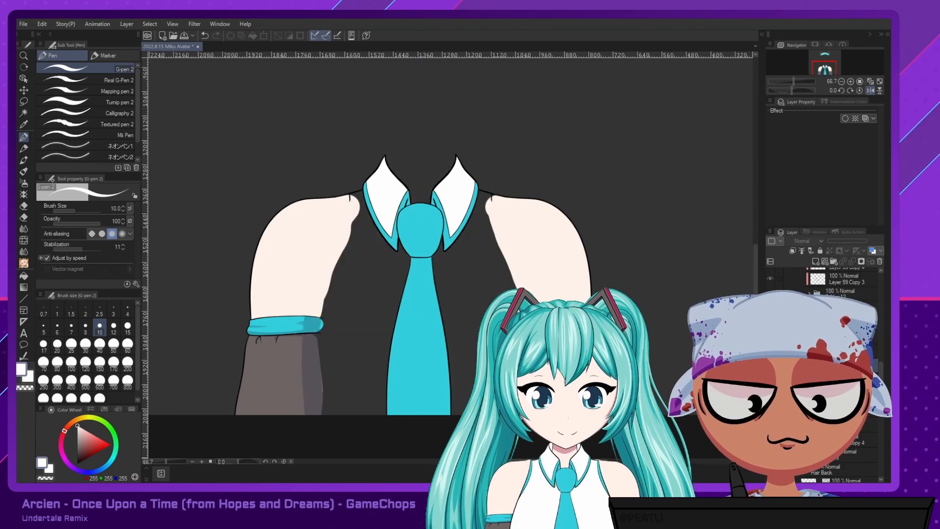
Add a new layer and paint the shirt's white inside both shoulders with the G-pen at size 25.
click(843, 380)
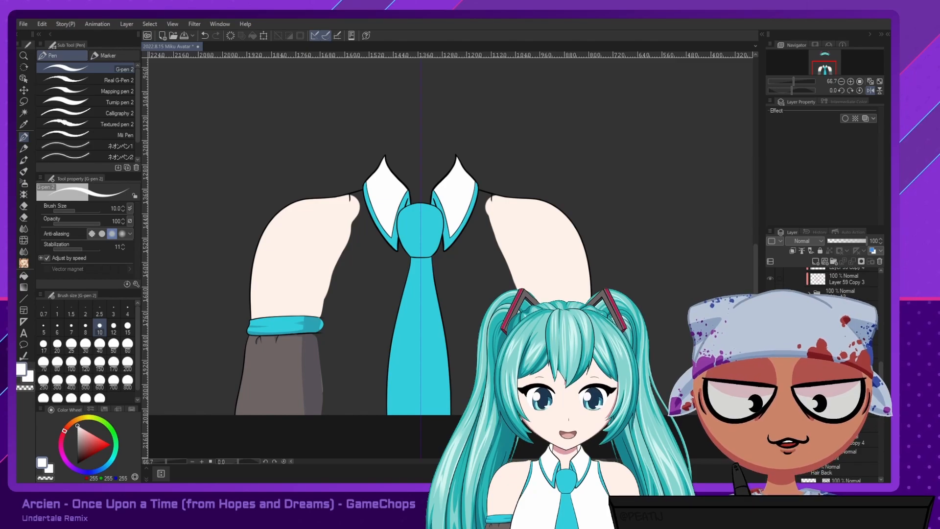
click(841, 354)
click(815, 261)
drag(350, 197, 348, 239)
click(71, 346)
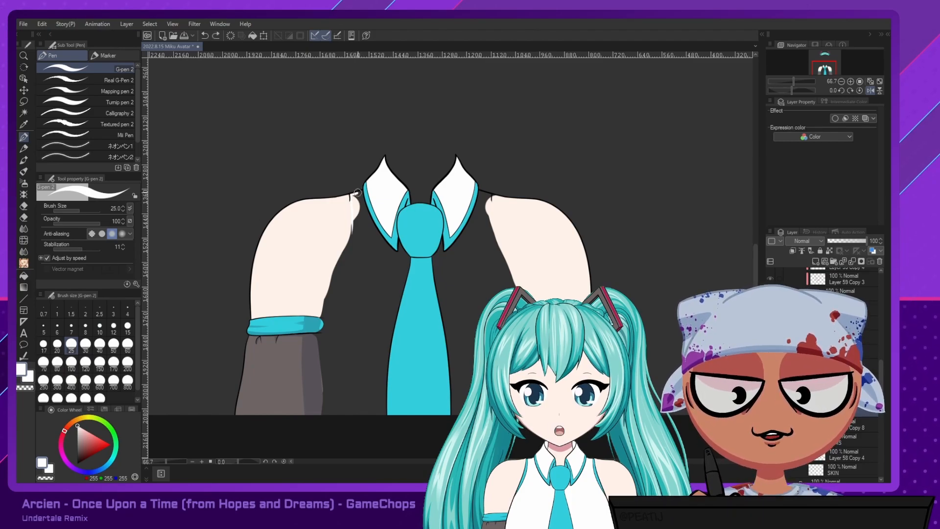
drag(355, 195, 352, 261)
mouse_move(355, 191)
mouse_down()
mouse_move(357, 233)
mouse_move(359, 194)
mouse_move(370, 245)
mouse_up()
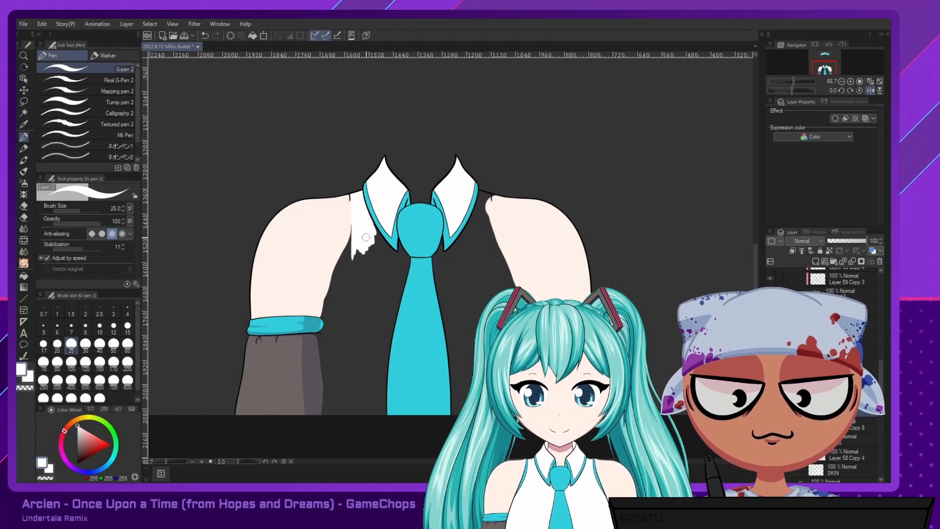
drag(488, 195, 489, 233)
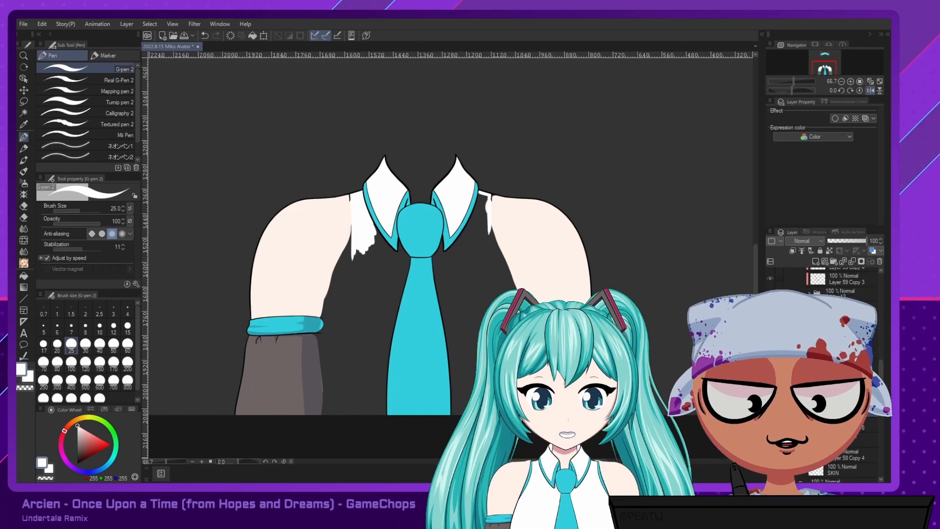
Hide the collar and tie, and extend the white areas to the inner ends of both shoulder lines.
click(770, 294)
click(770, 294)
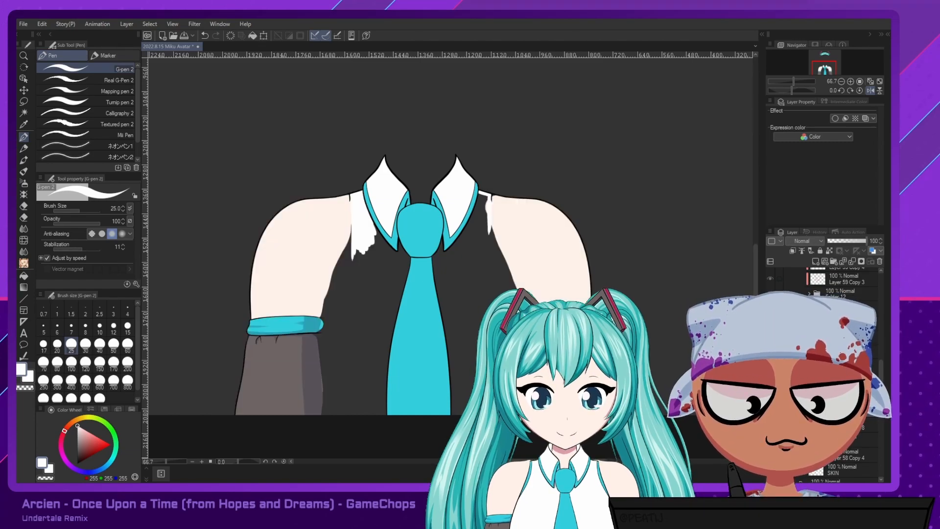
click(770, 294)
click(770, 294)
click(770, 294)
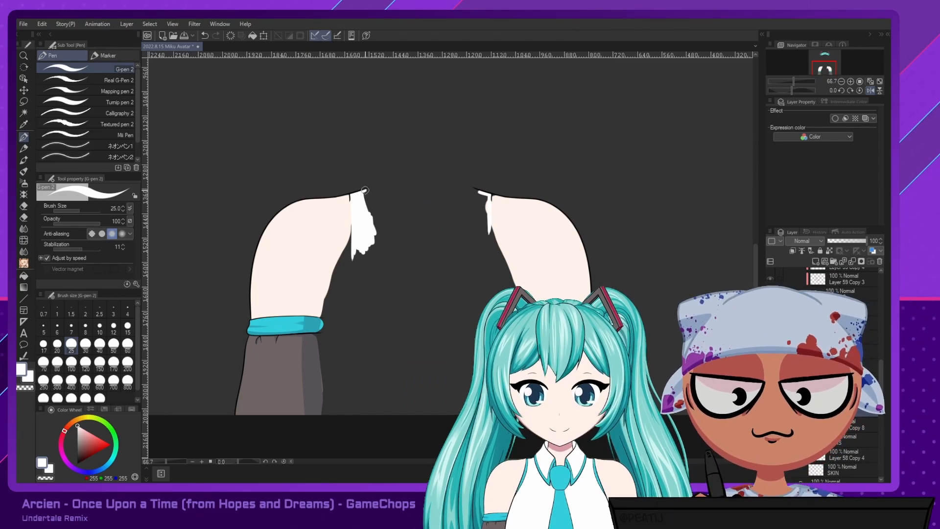
drag(364, 190, 372, 223)
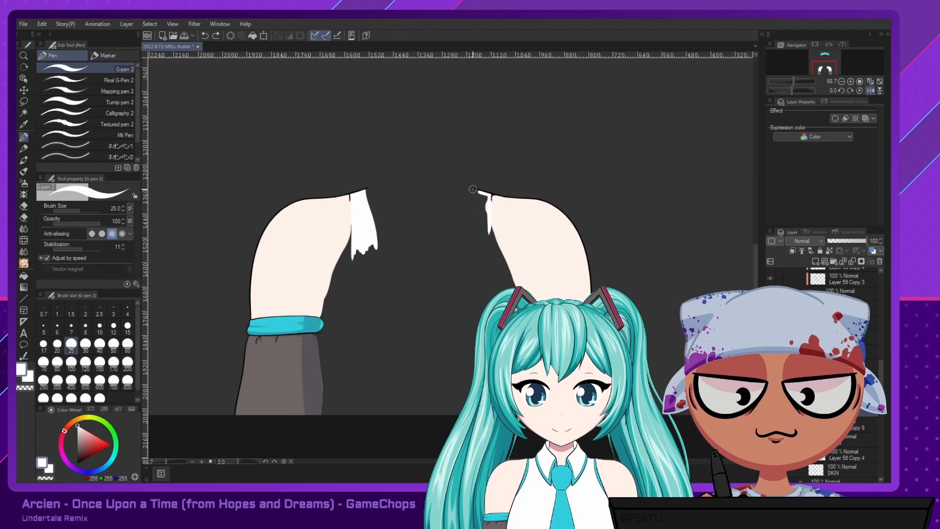
drag(477, 191, 477, 235)
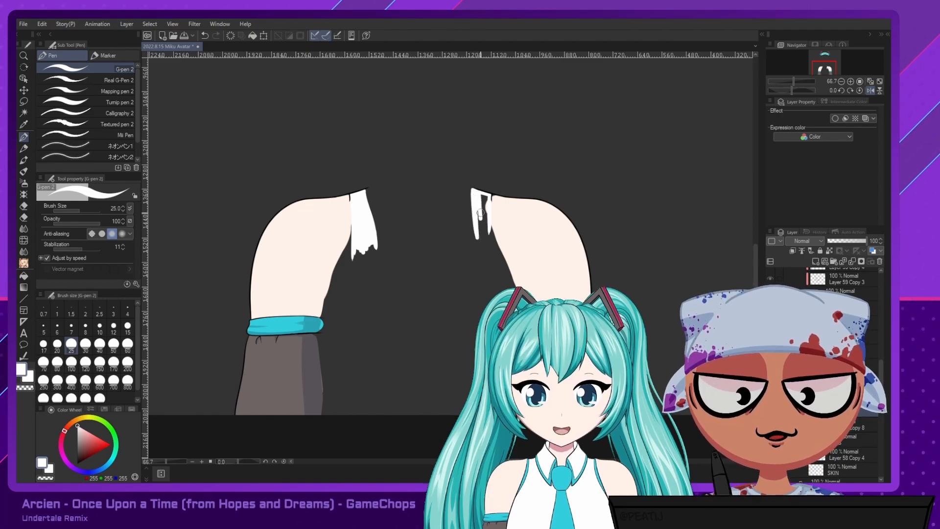
drag(484, 198, 483, 229)
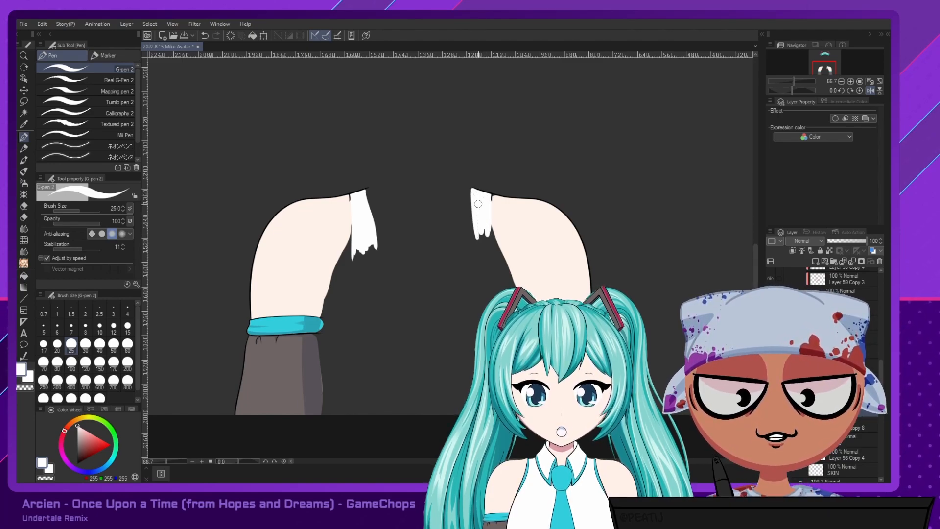
alt+click(532, 202)
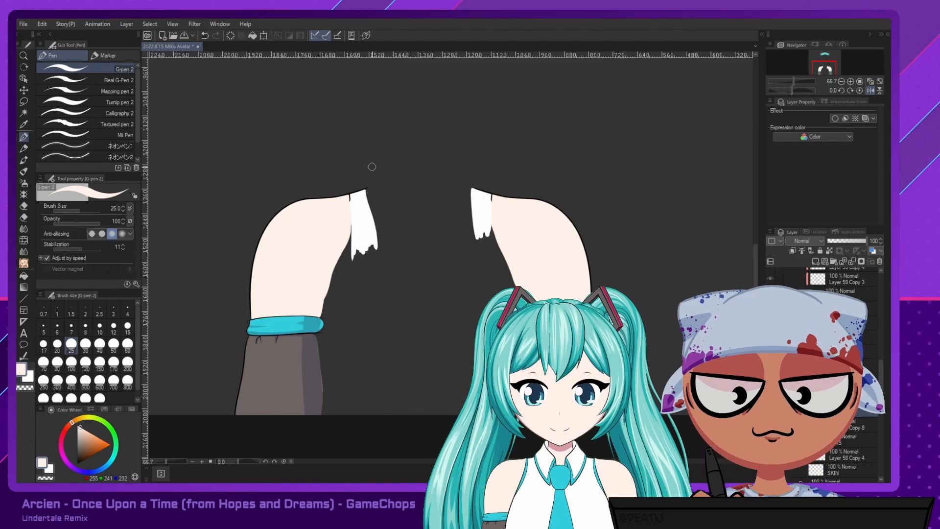
alt+click(365, 192)
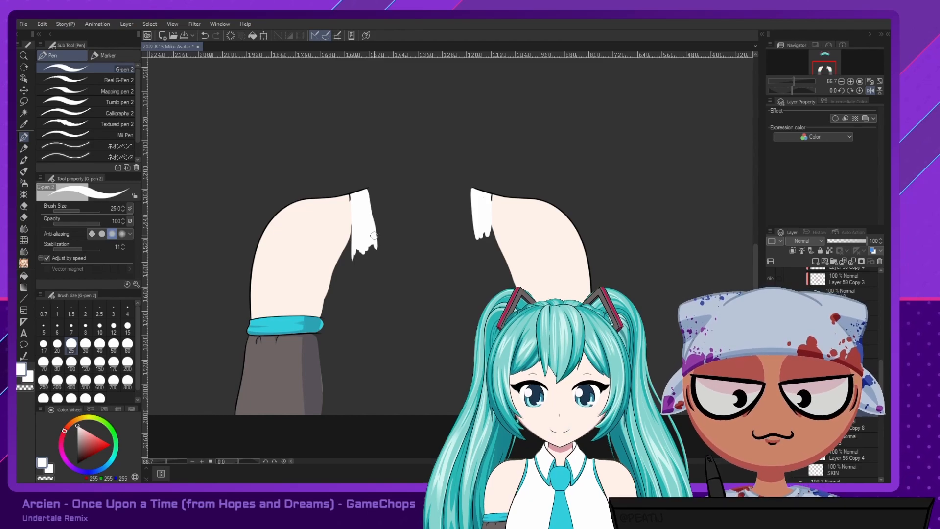
Check the arms and white shoulder areas against transparency by toggling the background, leaving it shown.
click(24, 25)
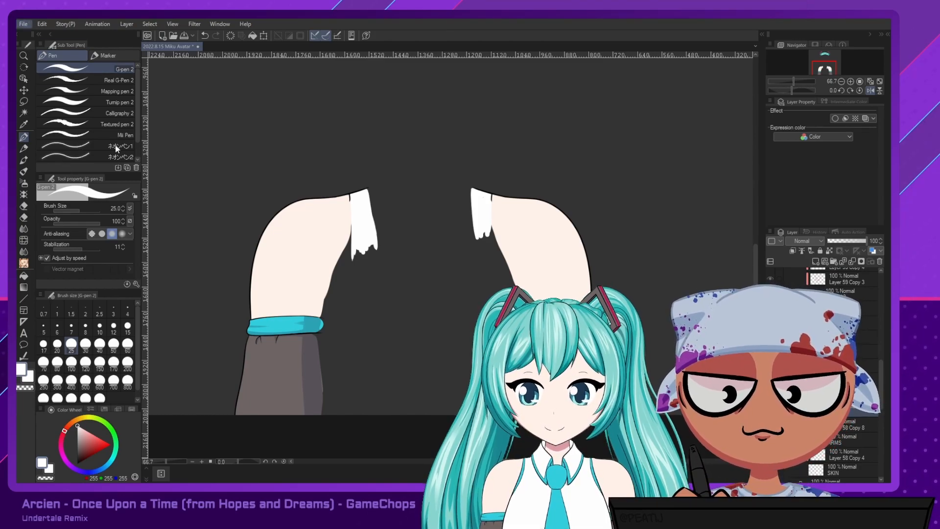
scroll(833, 368, down, 6)
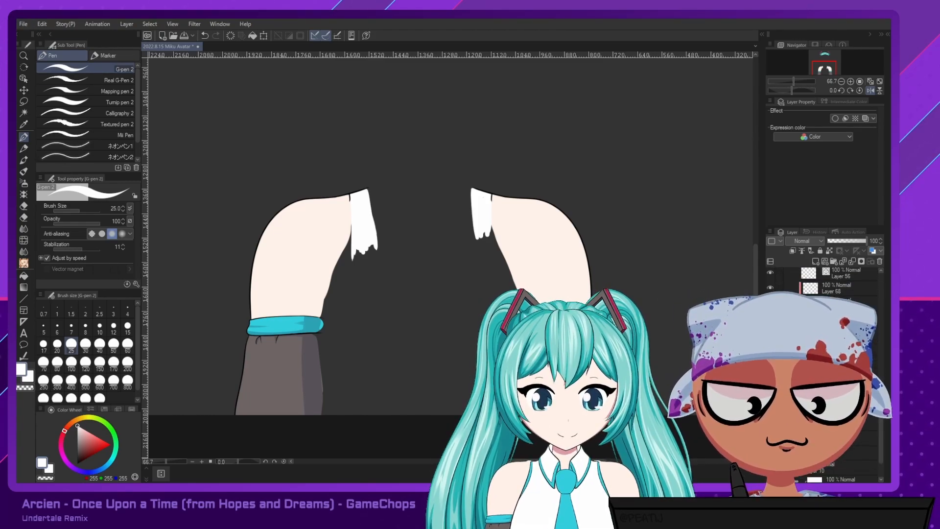
click(770, 475)
click(22, 25)
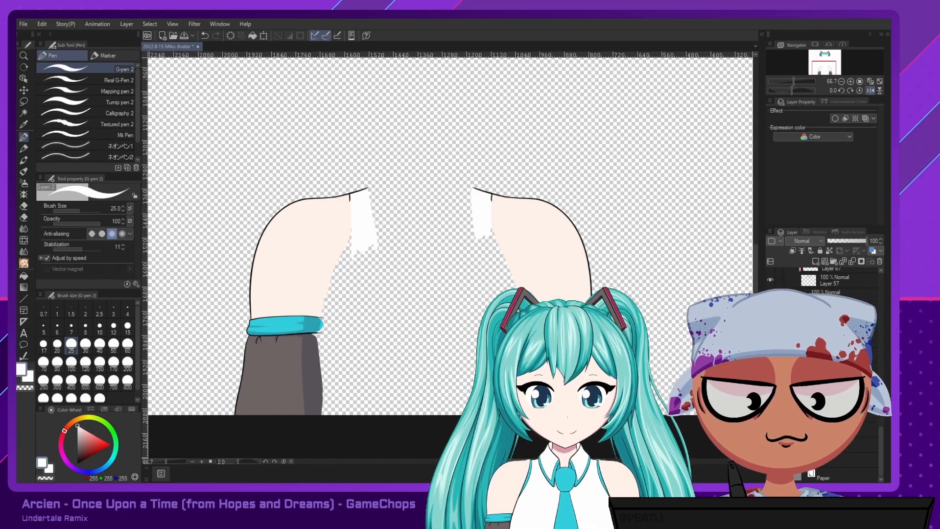
click(770, 475)
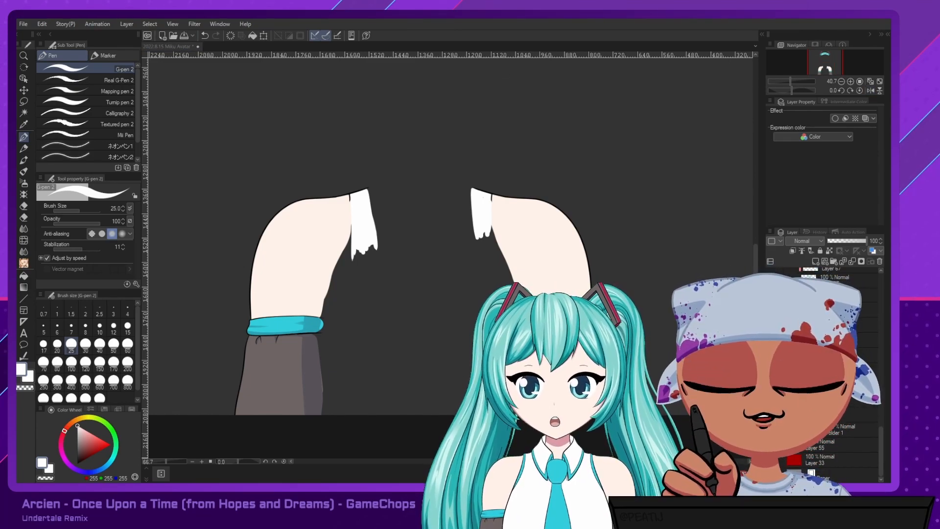
drag(881, 453, 881, 391)
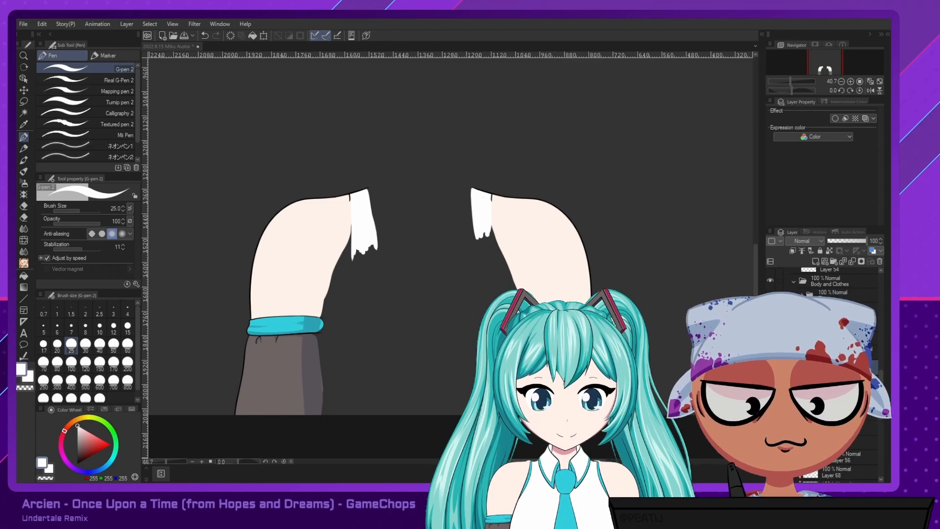
drag(881, 390, 880, 446)
click(770, 475)
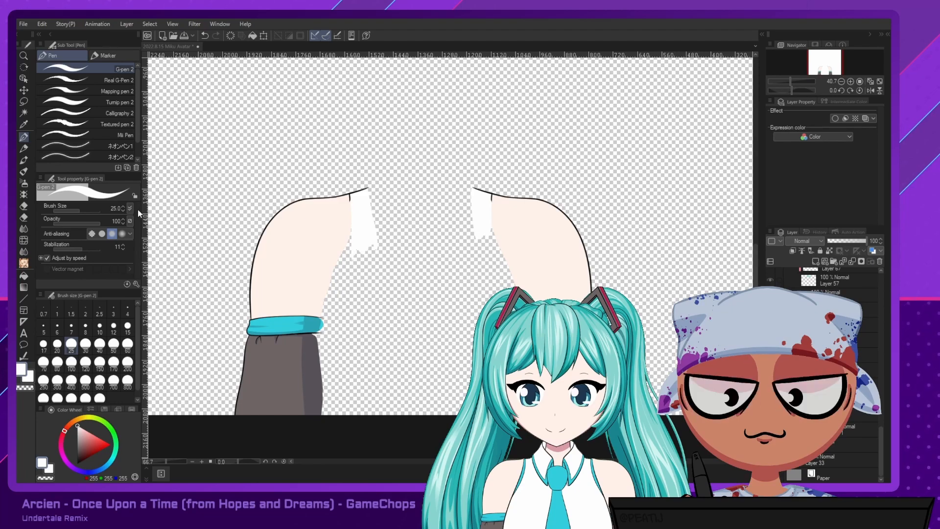
click(770, 475)
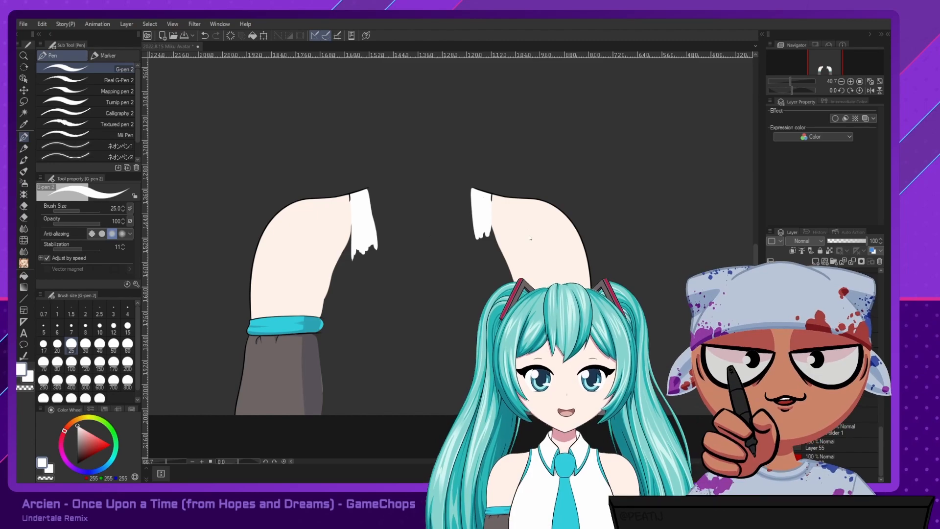
Show the arms, add a layer folder below the shirt folder, and move the arm line layer into it.
mouse_move(402, 246)
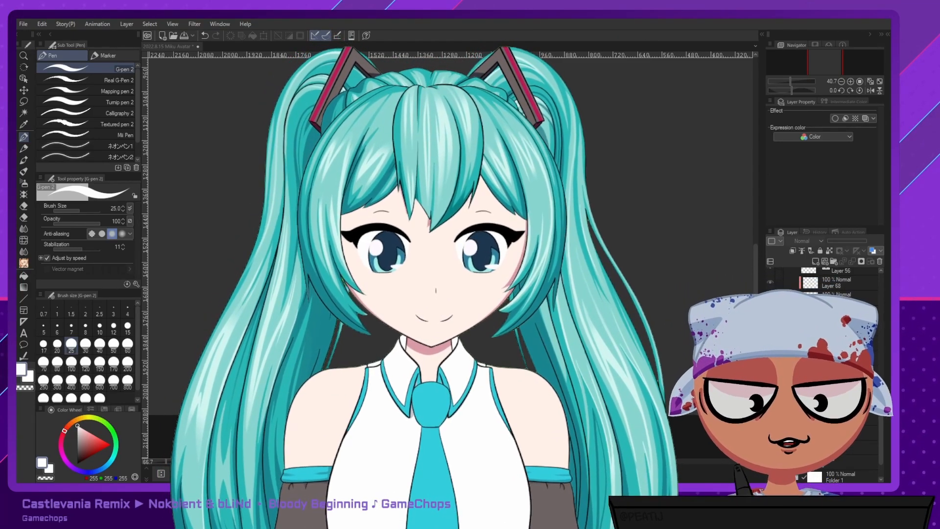
scroll(827, 372, up, 5)
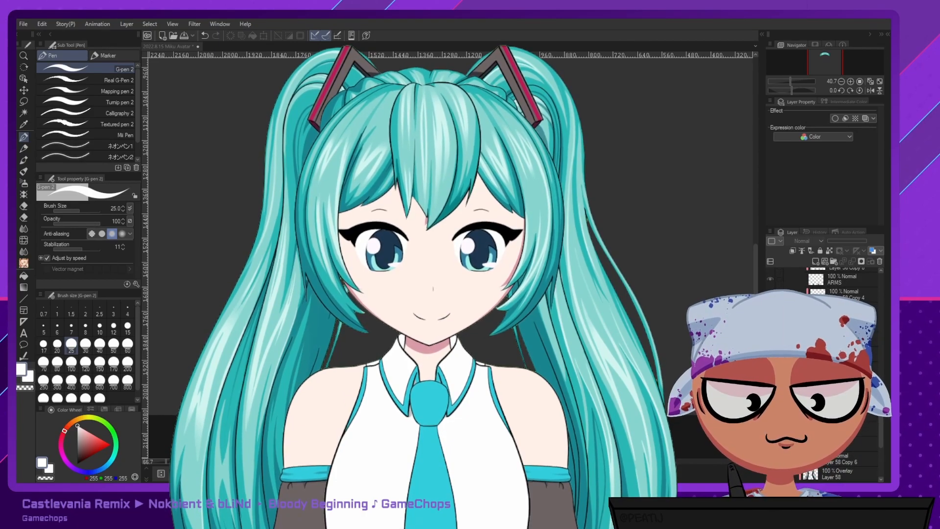
scroll(828, 372, up, 5)
click(770, 333)
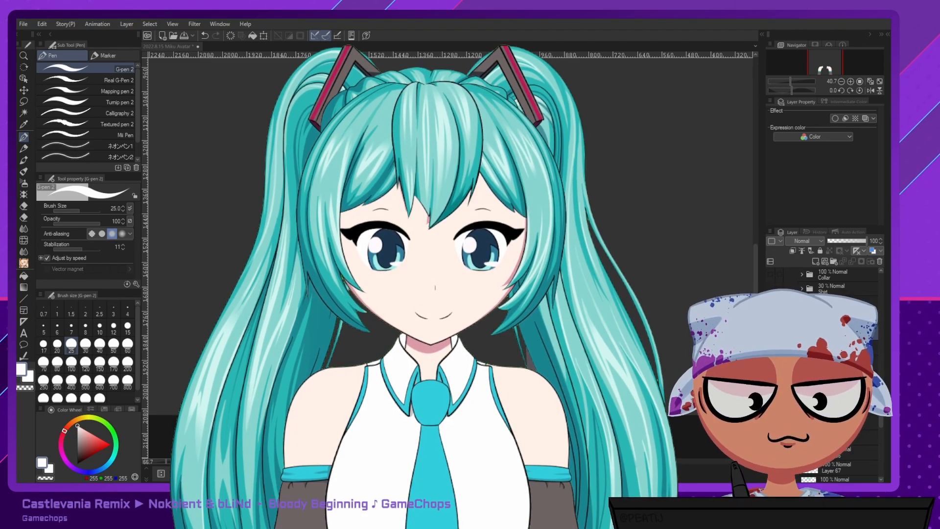
click(843, 302)
click(834, 261)
click(844, 331)
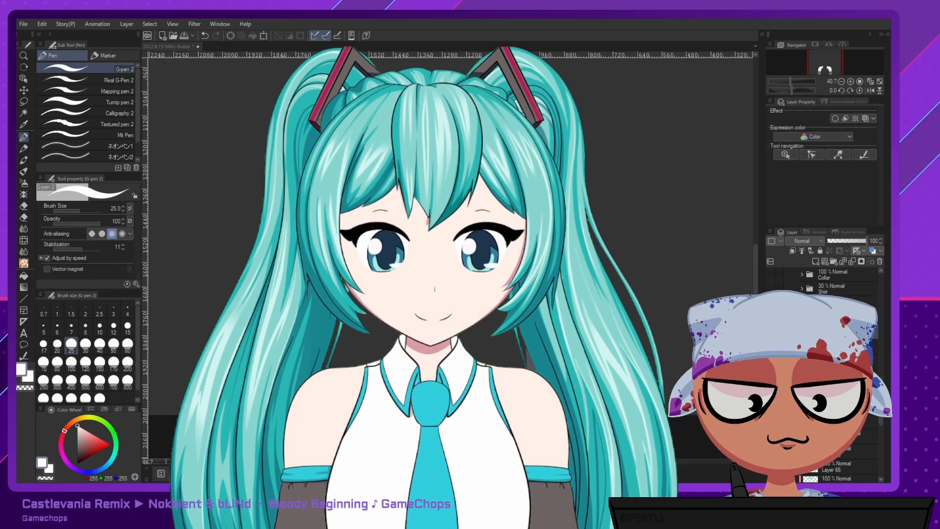
drag(844, 331, 844, 302)
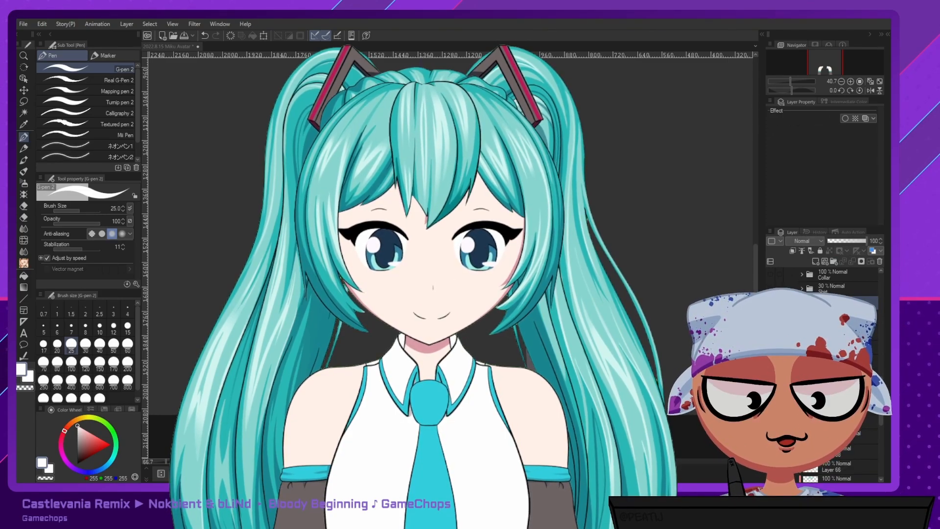
click(844, 331)
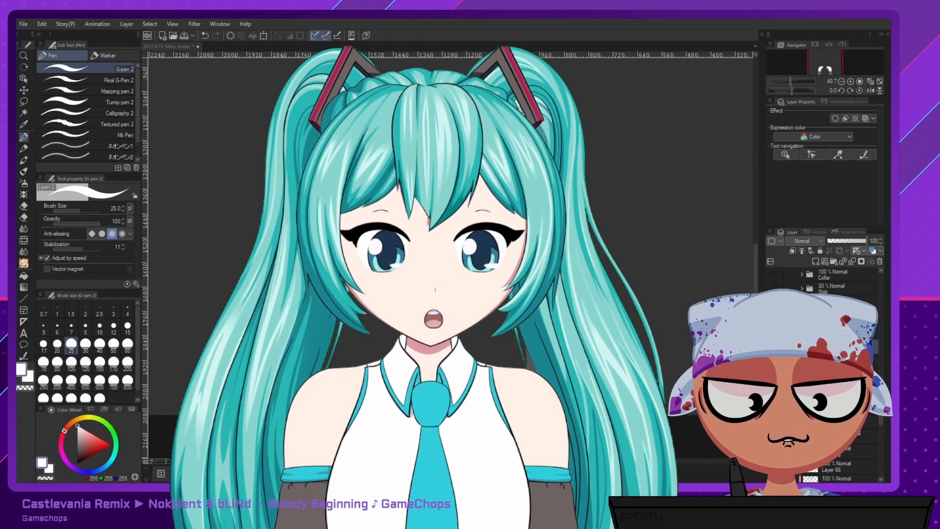
Pick a shoulder line with the Object tool, and add a new vector layer among the arm layers.
click(22, 78)
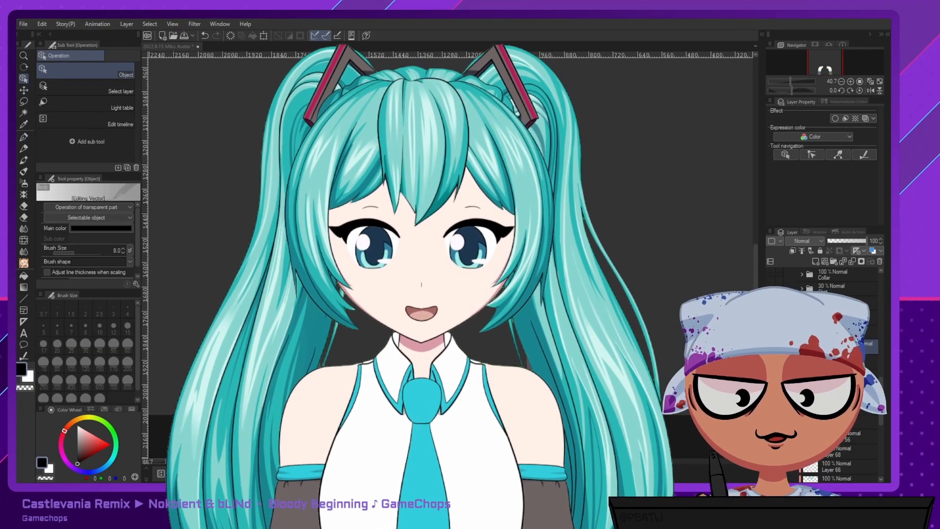
click(431, 274)
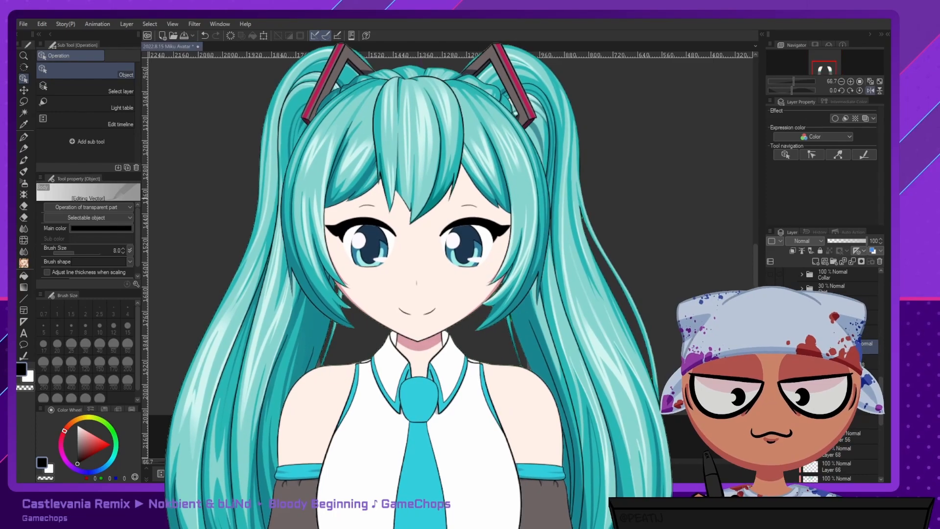
key(bracketleft)
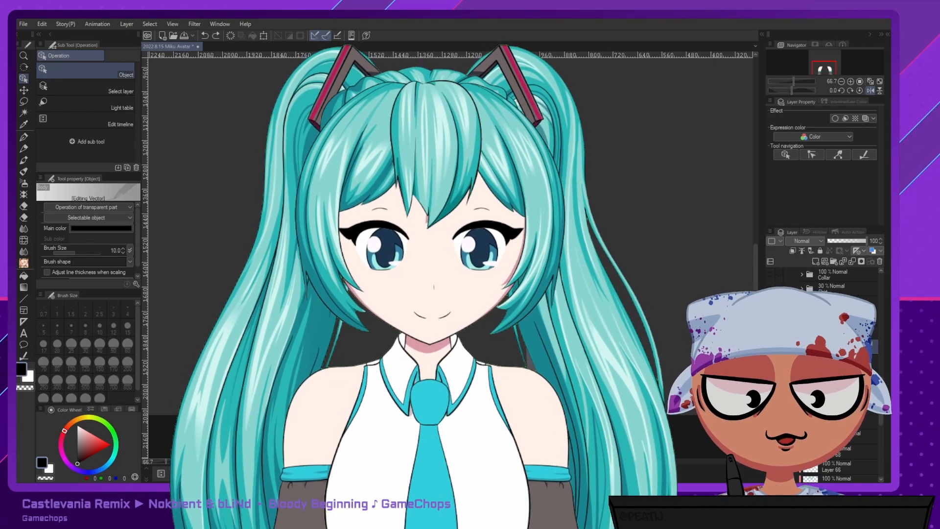
click(833, 333)
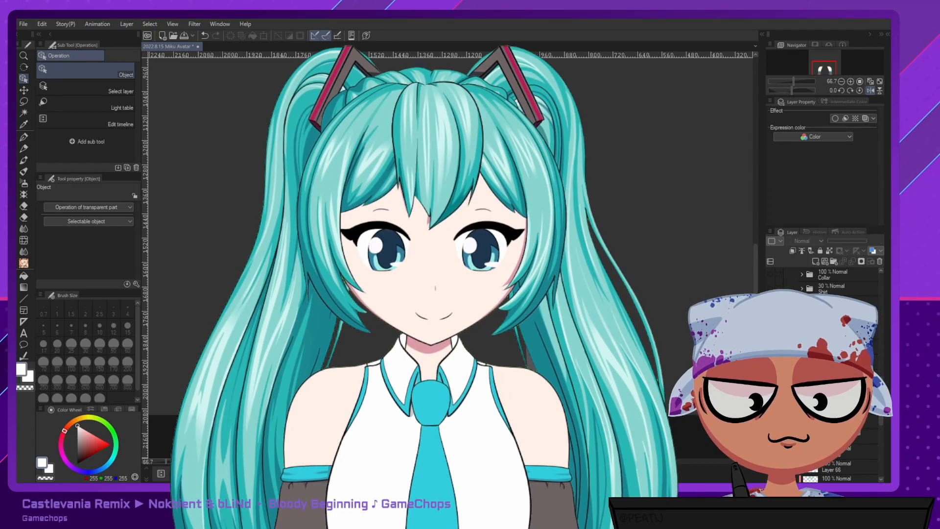
click(826, 260)
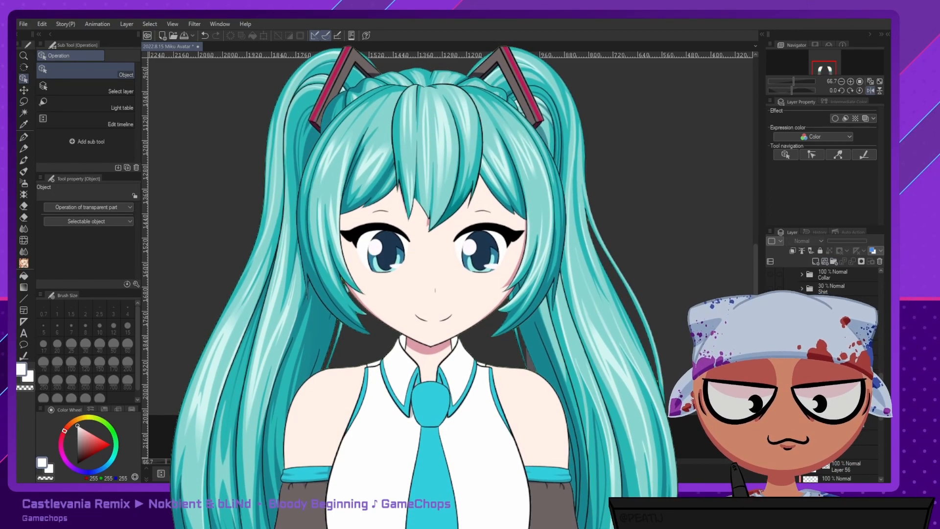
click(854, 317)
Pick out the shoulder outline with the Object tool and display only the copied body line layer without the arm skin.
scroll(339, 203, up, 3)
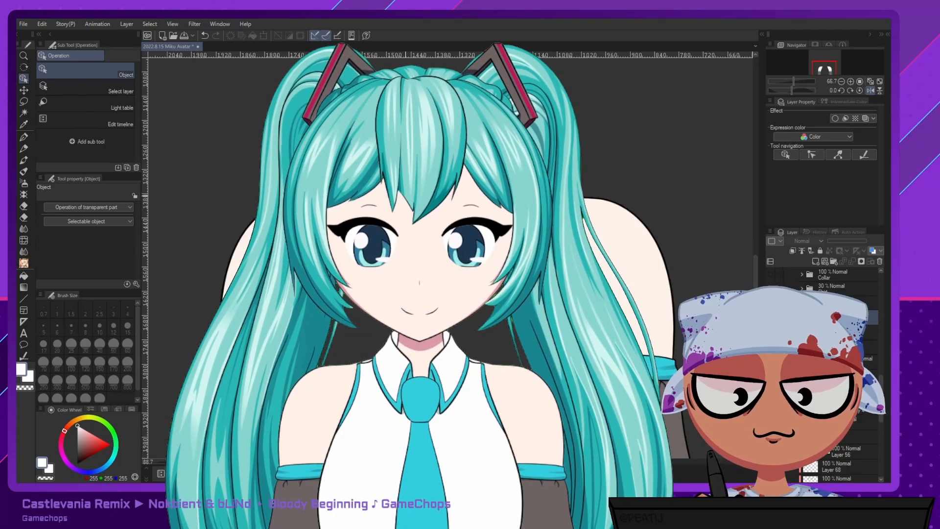
click(441, 255)
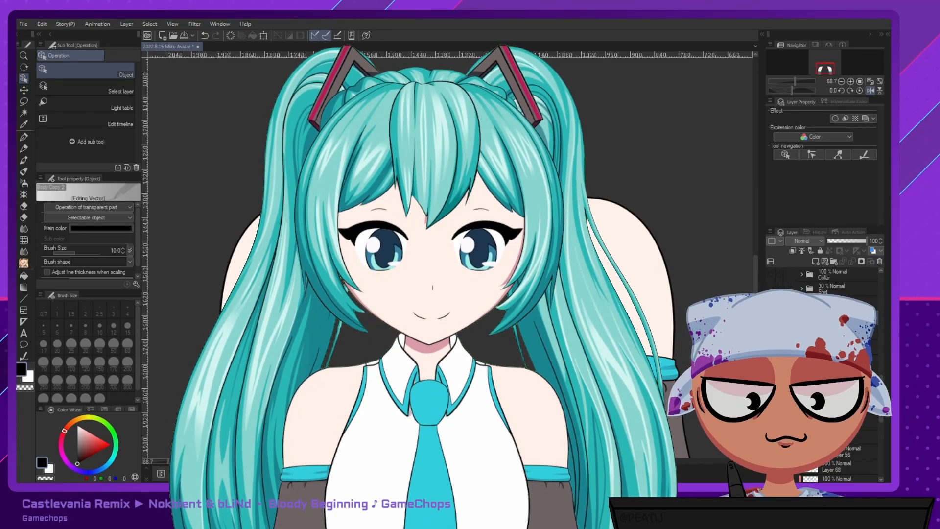
click(654, 263)
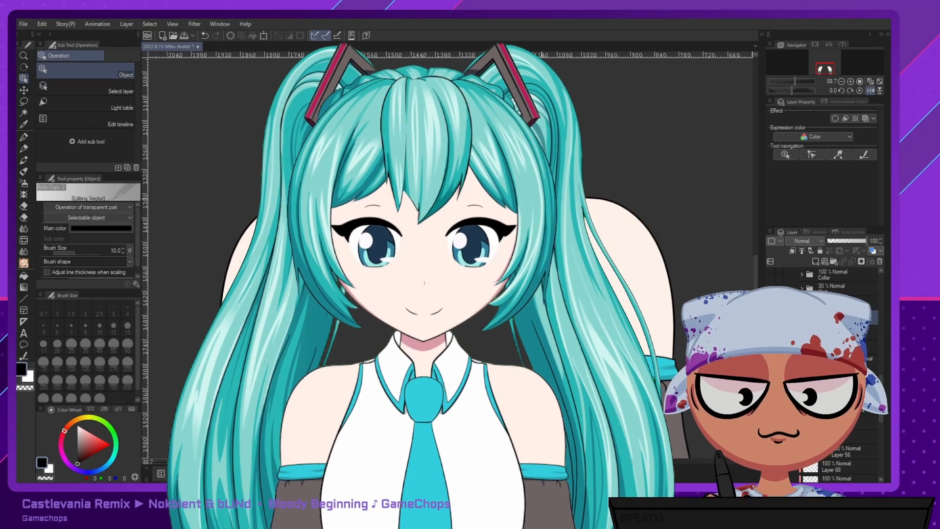
click(440, 255)
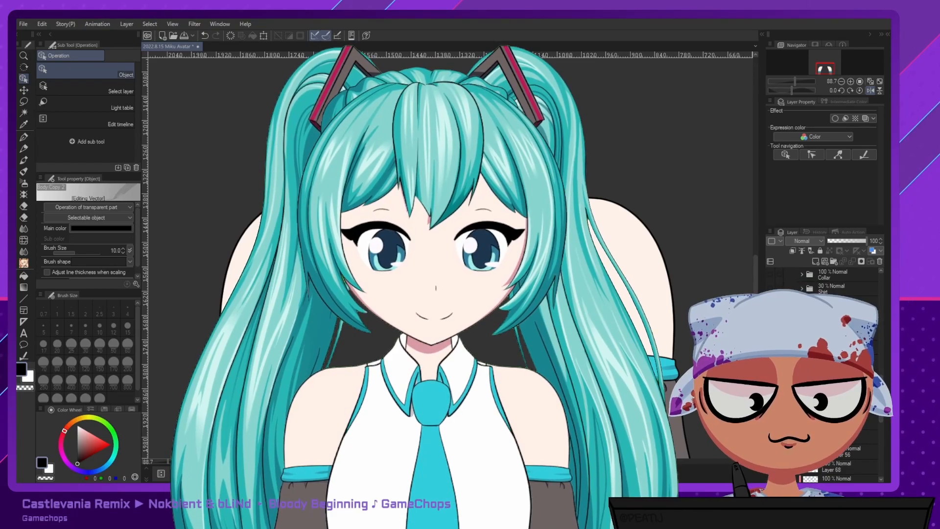
click(567, 198)
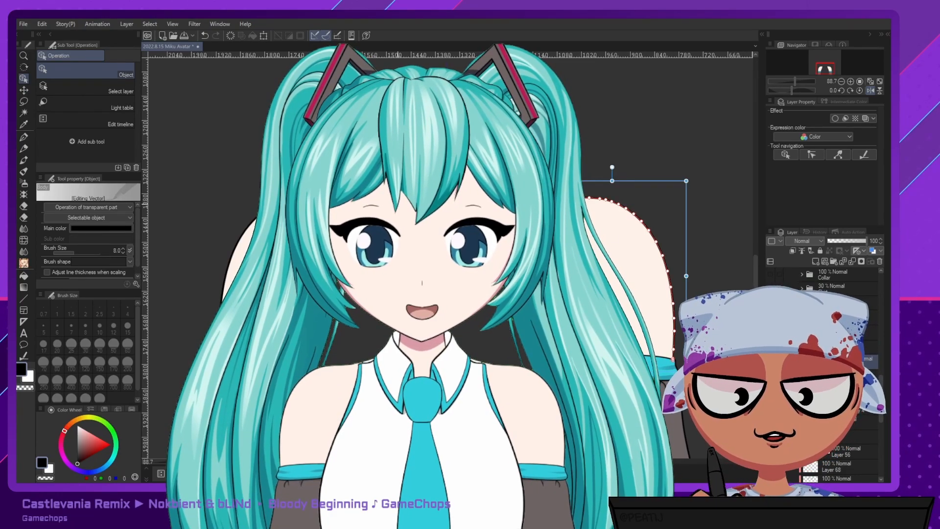
click(442, 204)
click(840, 377)
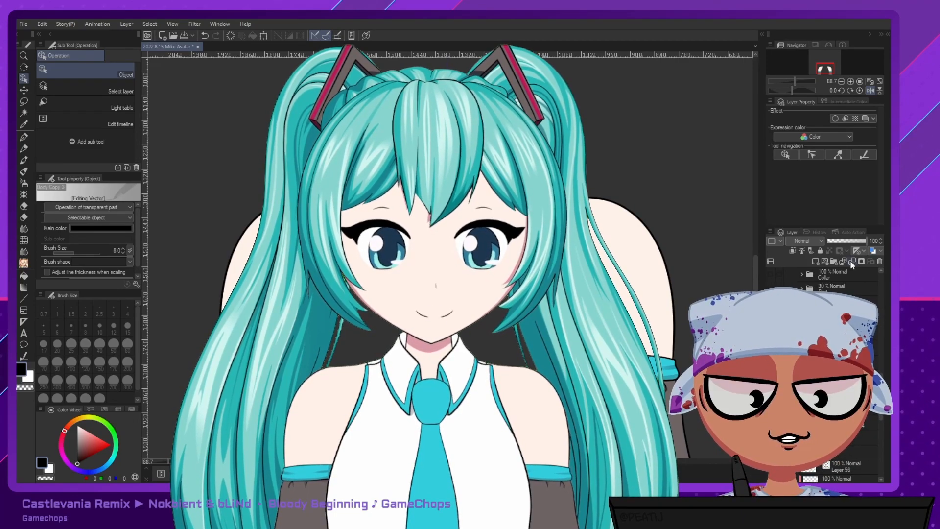
click(851, 262)
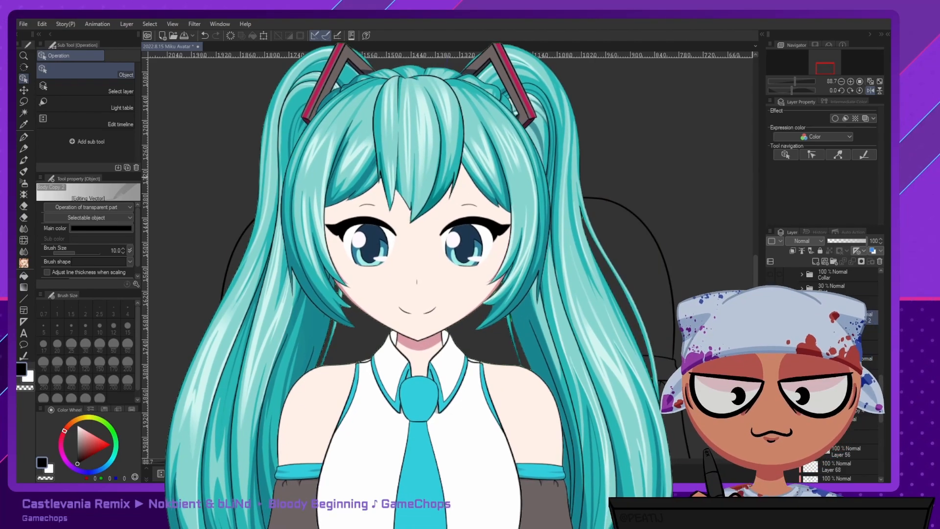
Lasso and remove the arm lines away from the shoulder's inner end on the copied body line layer.
key(e)
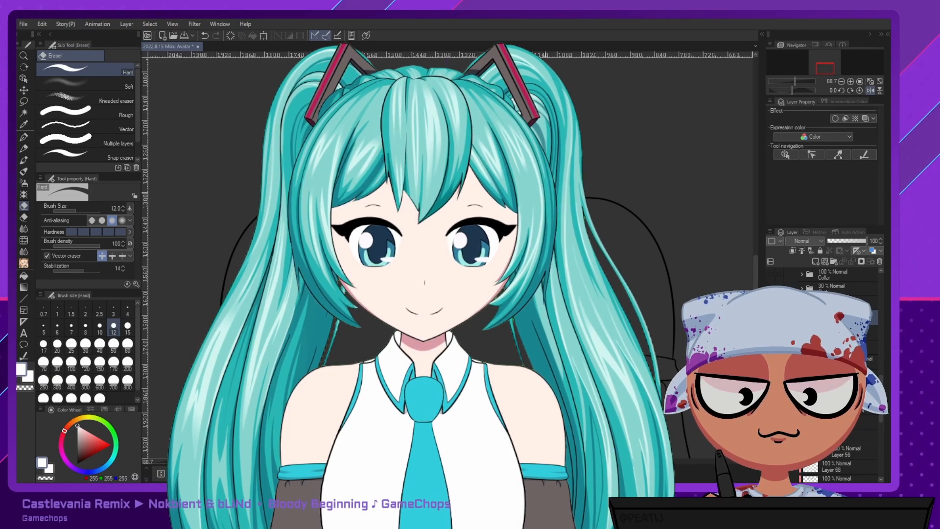
click(24, 101)
key(ctrl+minus)
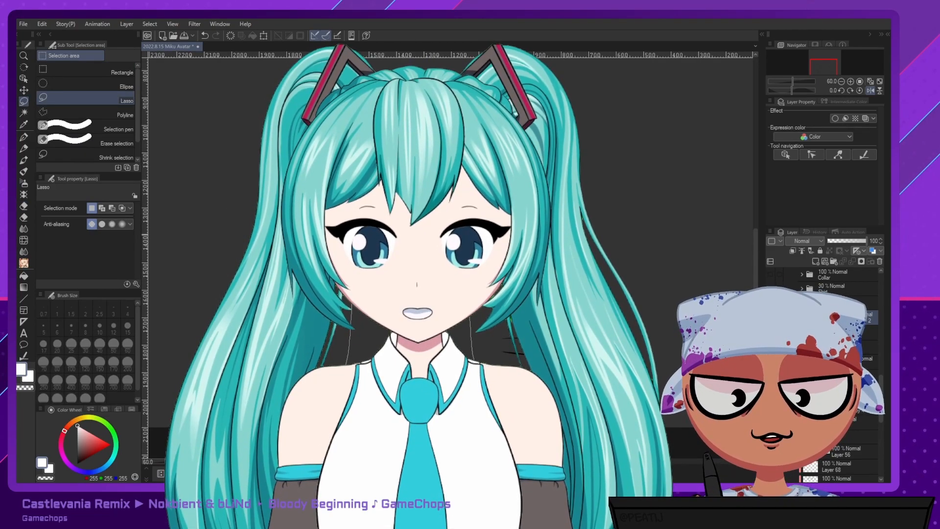
ctrl+click(811, 317)
key(ctrl+d)
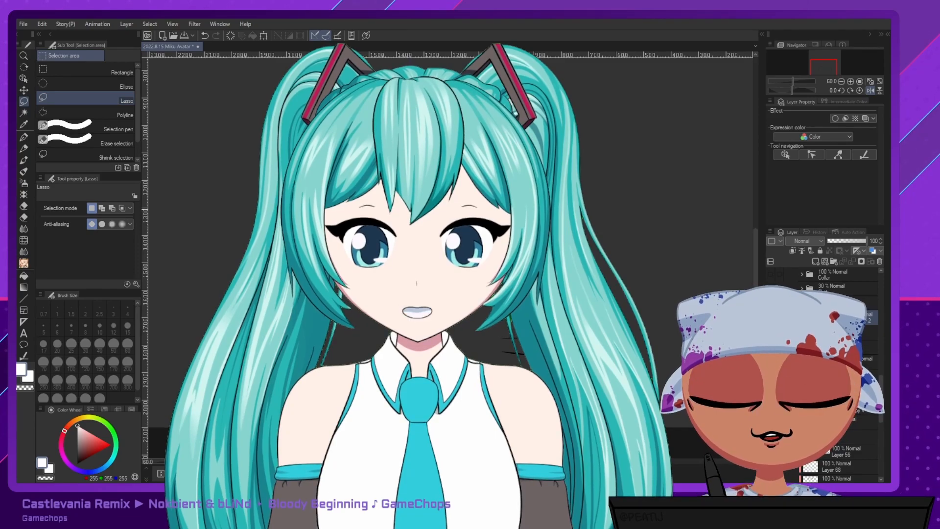
scroll(458, 244, down, 2)
drag(237, 175, 588, 175)
key(ctrl+d)
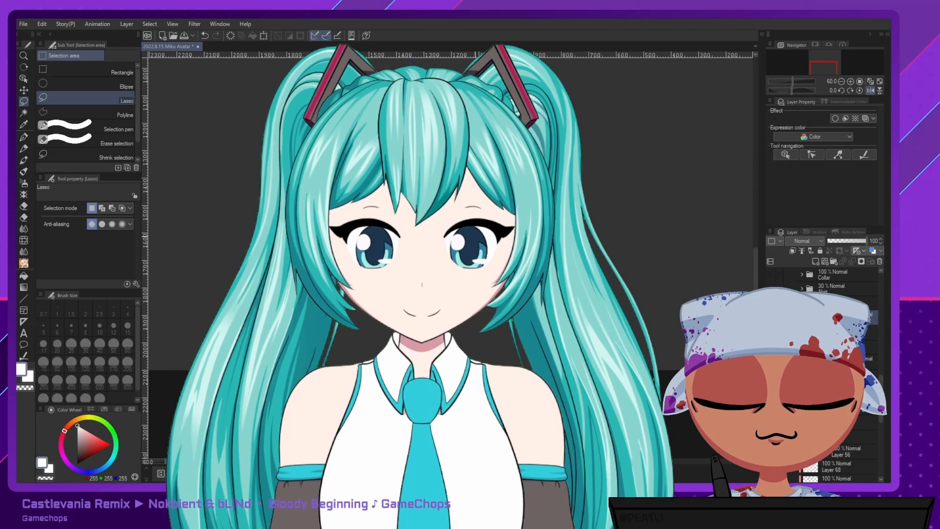
Delete the short vertical line hanging from the shoulder line's inner end on the copied layer.
scroll(356, 199, up, 4)
click(23, 78)
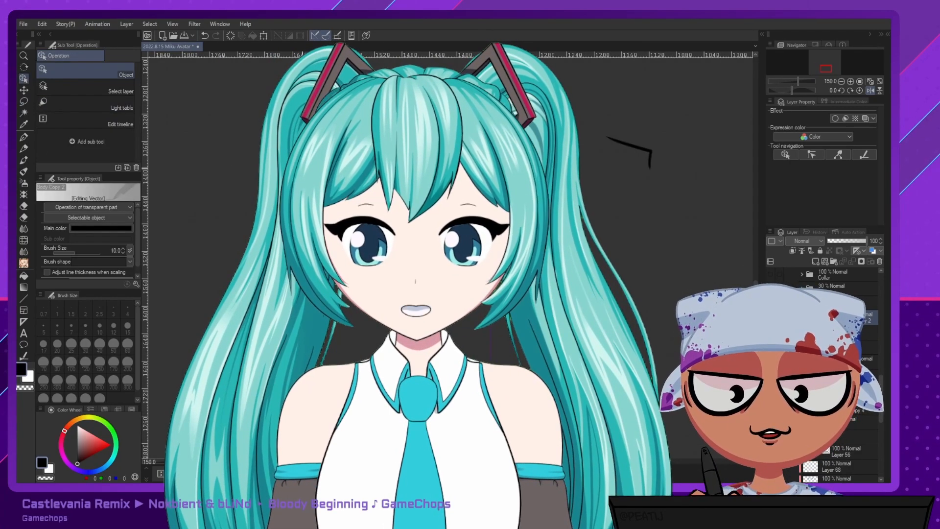
click(651, 157)
key(Delete)
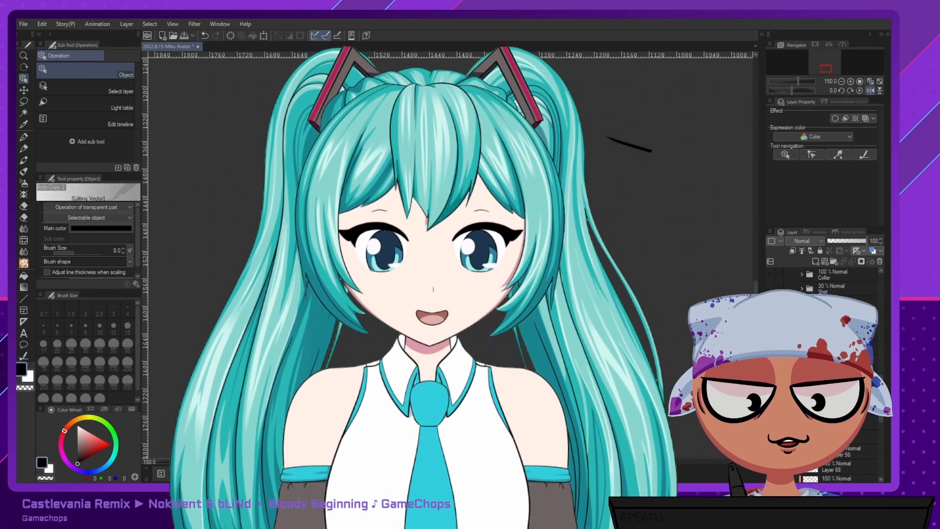
Show the arms, set the G-pen to black, size 10 and stabilization 6, and try edge strokes at the shoulder line's inner end.
alt+click(770, 384)
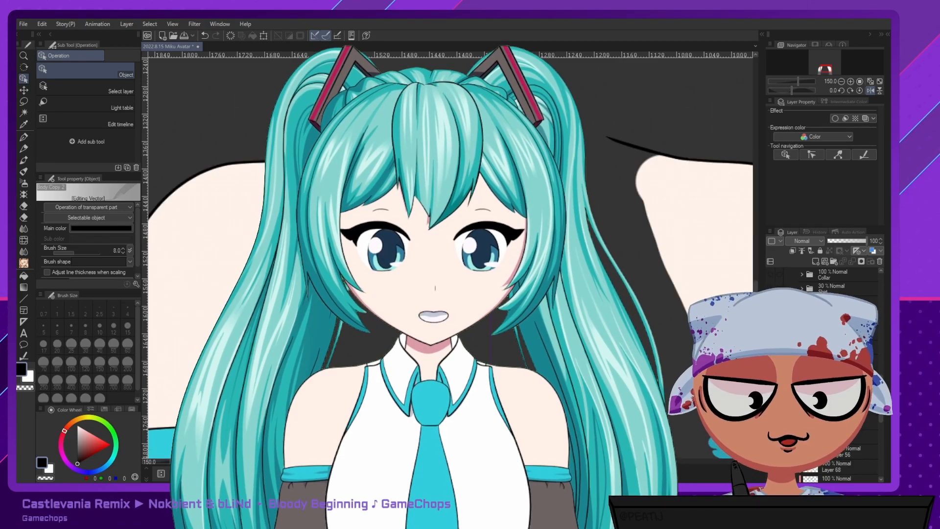
key(p)
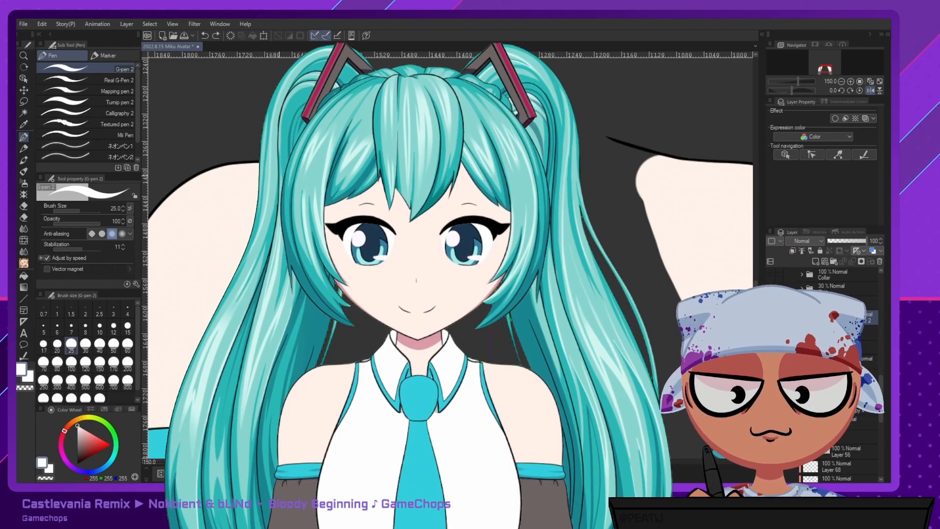
key(x)
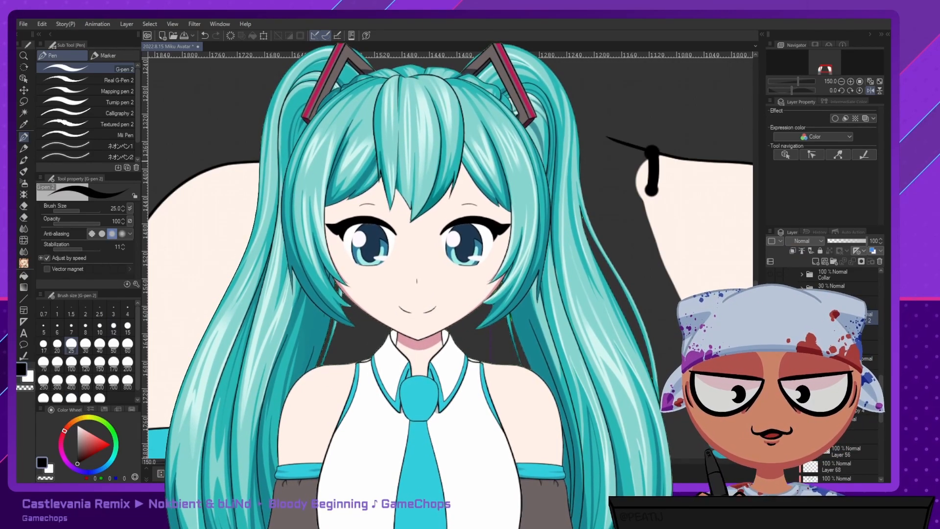
click(113, 325)
drag(637, 145, 639, 171)
key(ctrl+z)
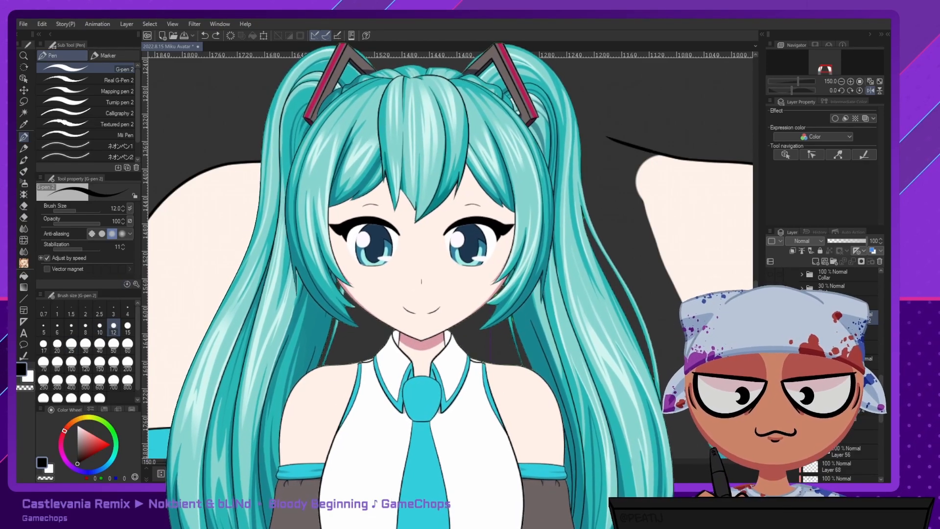
click(100, 326)
click(77, 250)
drag(638, 147, 642, 168)
key(ctrl+z)
key(ctrl+z)
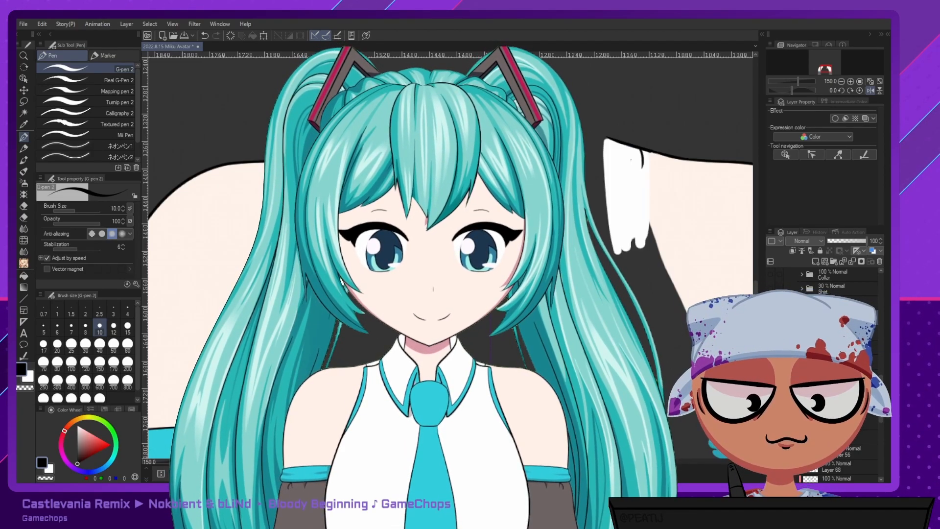
key(ctrl+z)
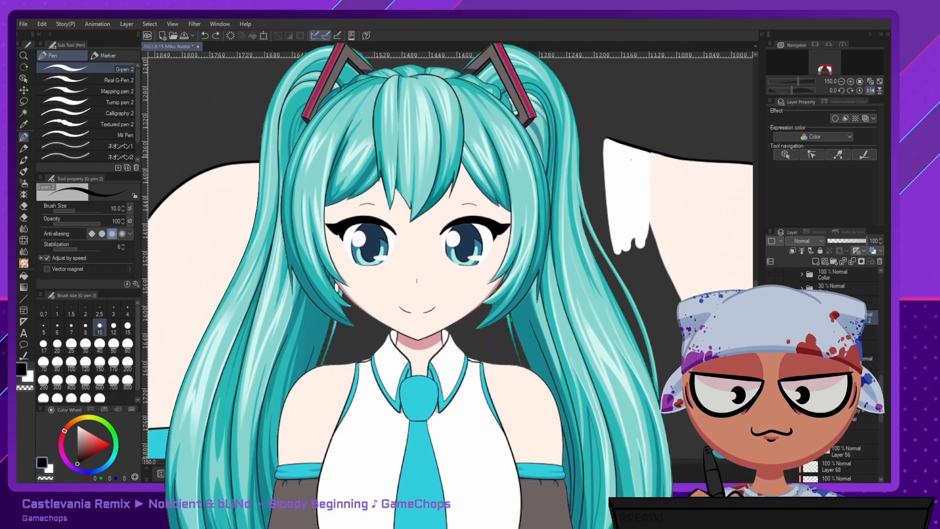
Redraw the shoulder line's inner end above the white shirt area, with a short downward stroke along the shirt's edge.
mouse_move(646, 151)
mouse_down()
mouse_move(611, 135)
mouse_move(607, 144)
mouse_move(639, 144)
mouse_move(611, 136)
mouse_move(604, 163)
mouse_up()
key(ctrl+z)
key(ctrl+z)
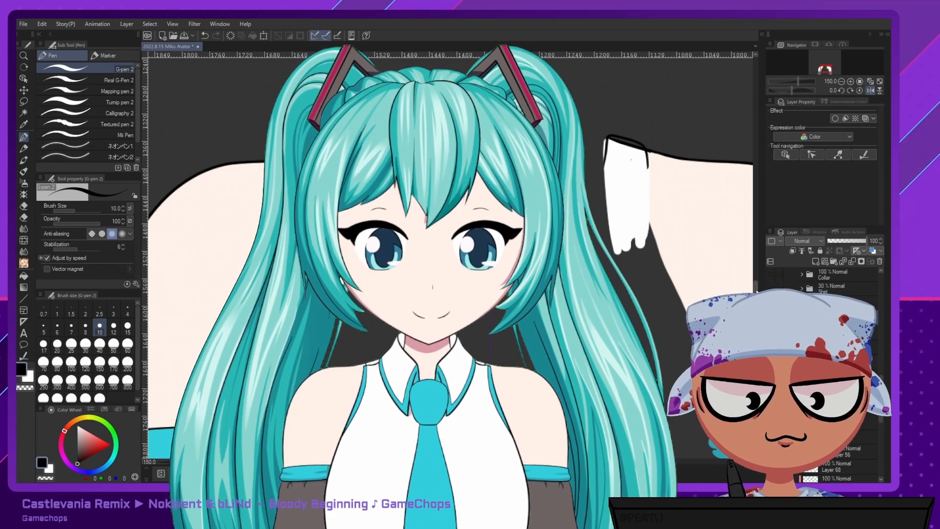
key(ctrl+z)
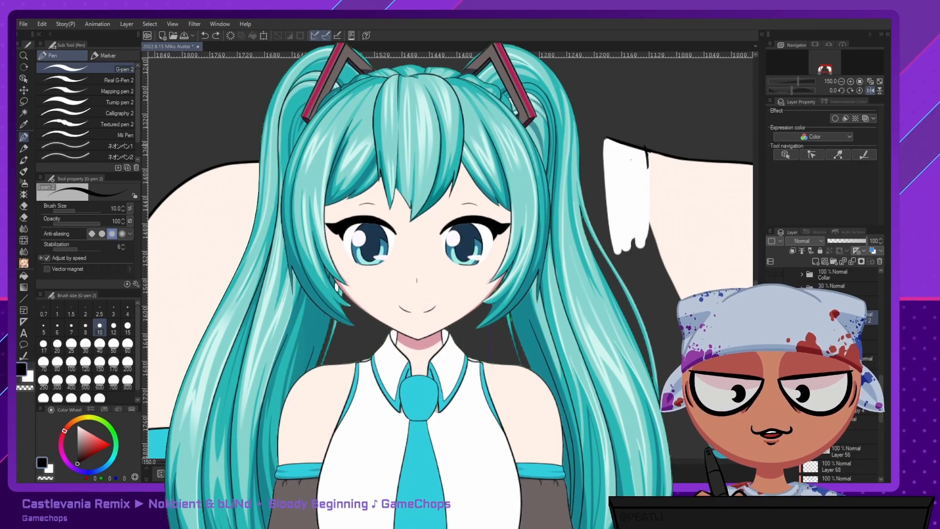
drag(647, 148, 597, 131)
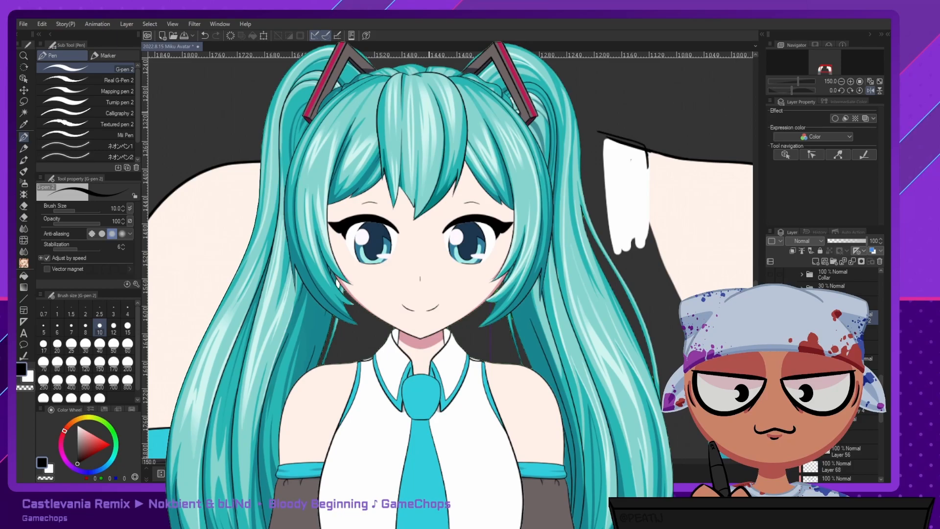
key(ctrl+z)
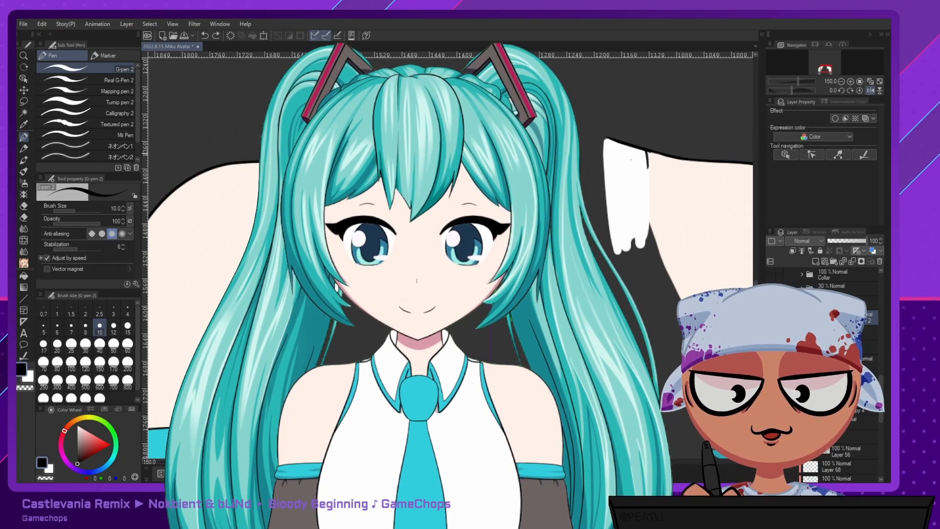
key(ctrl+y)
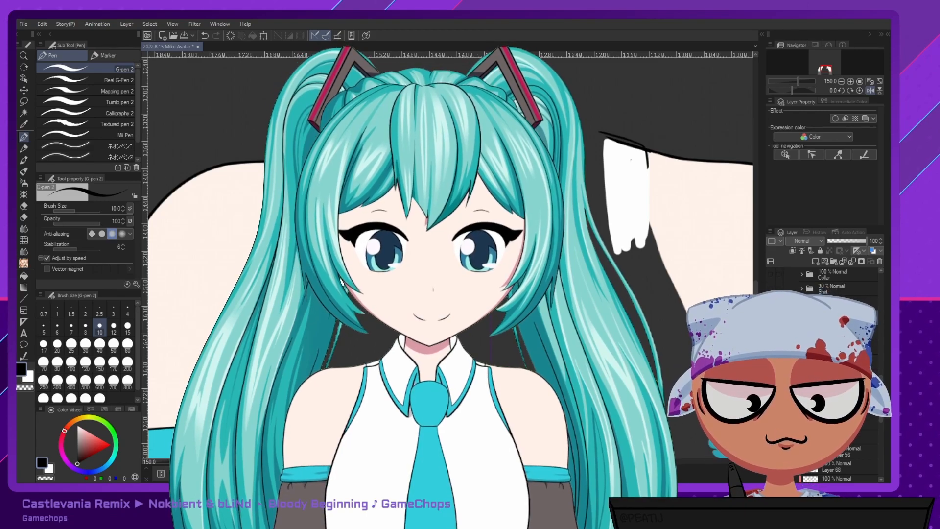
key(ctrl+z)
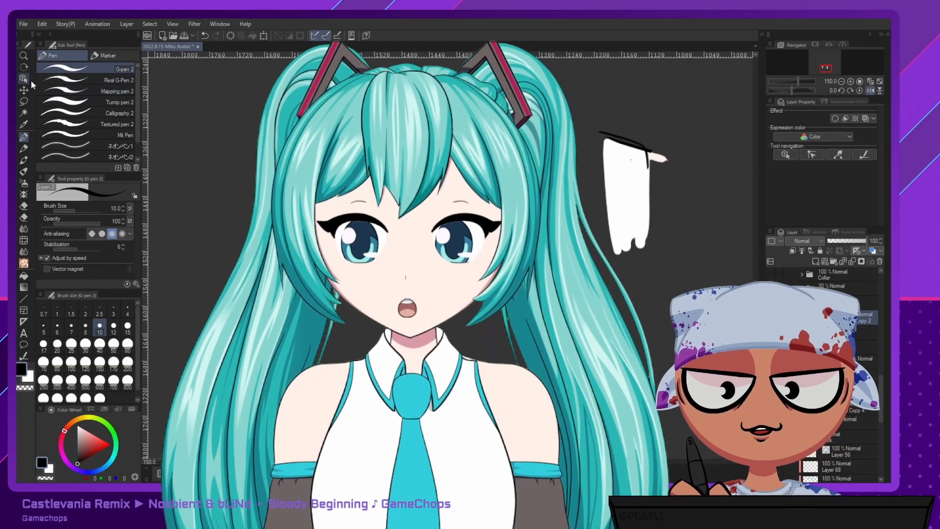
Delete the old shoulder line segment beneath the redrawn one, and erase the excess color beyond the shirt's edge stroke.
key(o)
click(637, 146)
key(Delete)
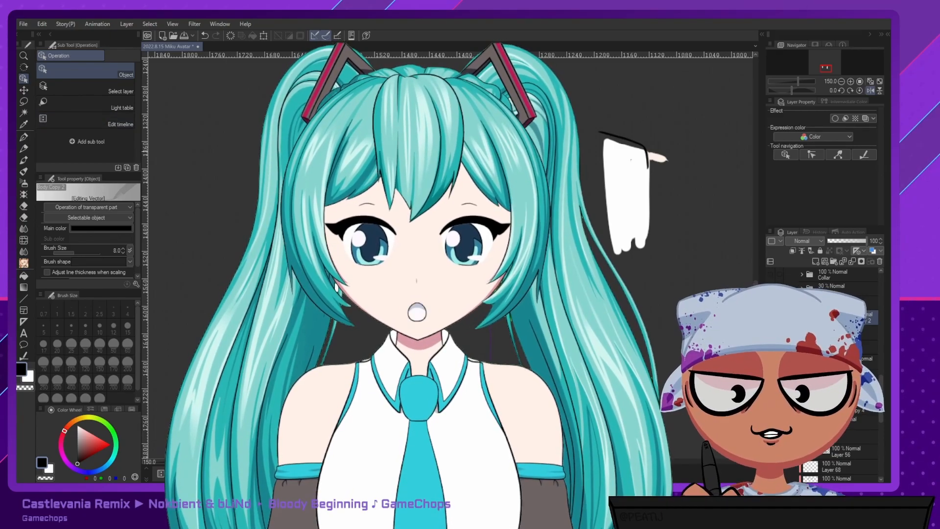
key(e)
click(842, 333)
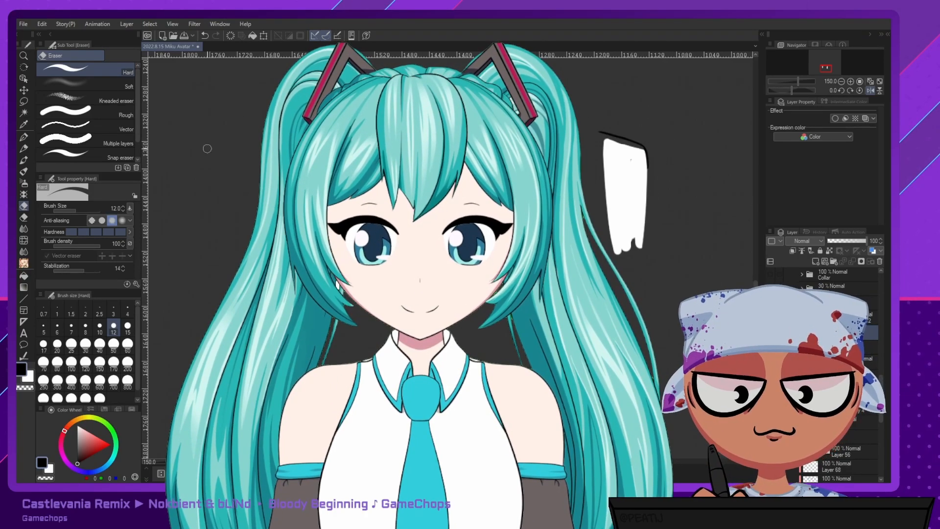
Extend the white shirt area to the end of the redrawn line using a white G-pen at size 15.
click(24, 137)
click(78, 426)
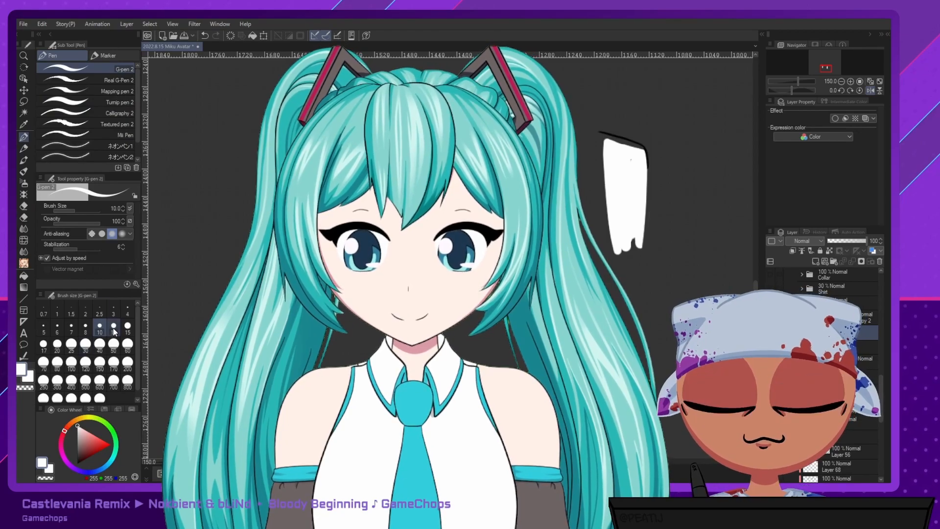
click(127, 327)
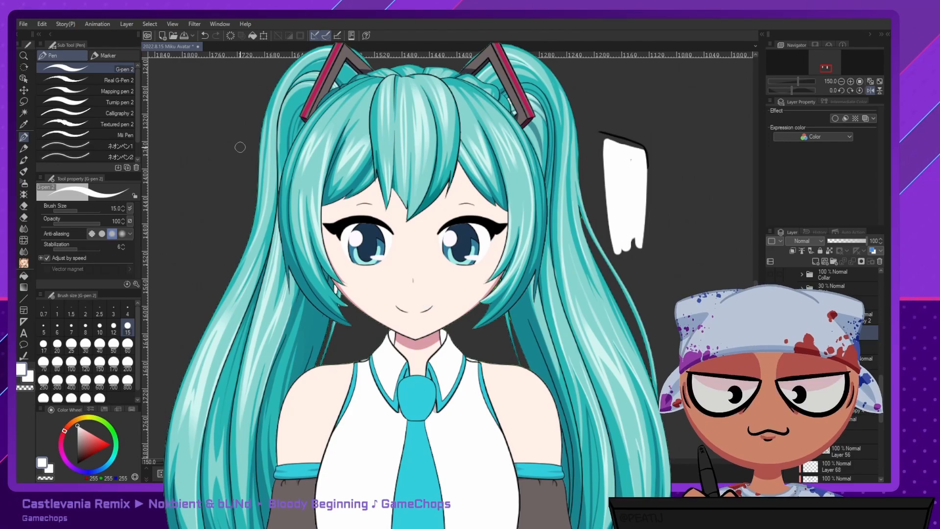
drag(598, 134, 601, 254)
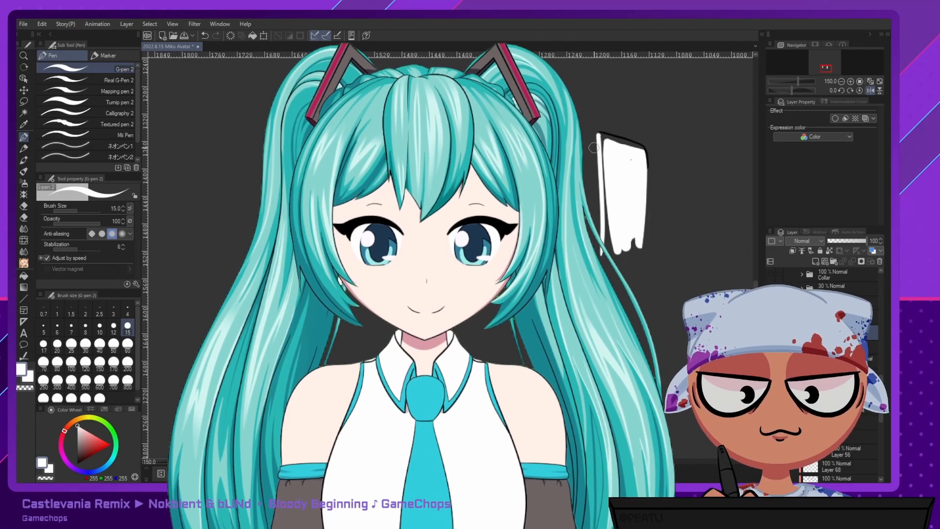
drag(605, 137, 642, 148)
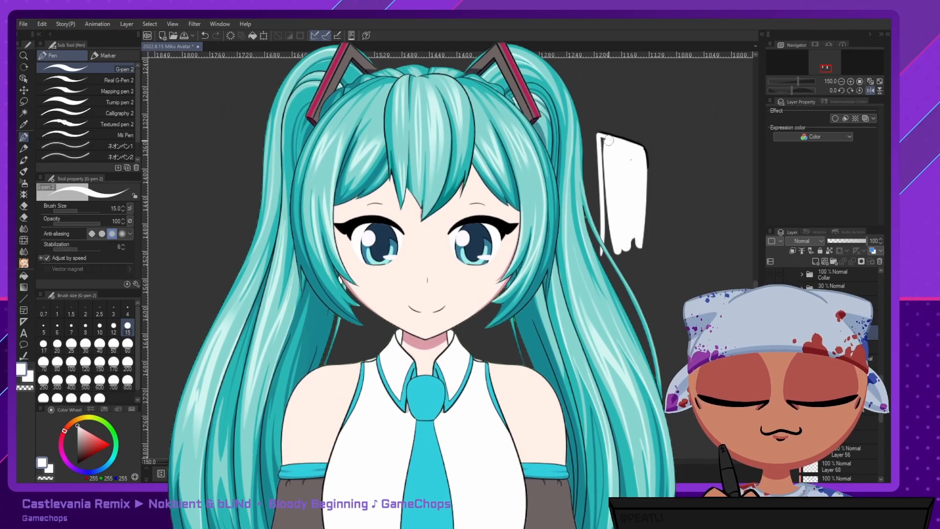
drag(601, 138, 607, 158)
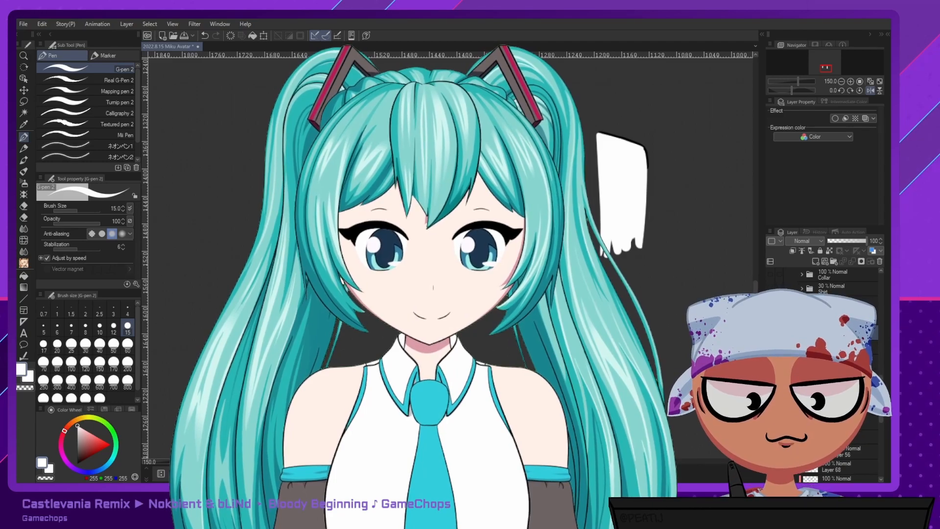
Hide the white shirt area, show the arms, and paint the sampled skin color up to the shoulder line's inner end.
click(770, 332)
click(770, 348)
click(832, 347)
key(alt)
click(840, 423)
alt+click(675, 206)
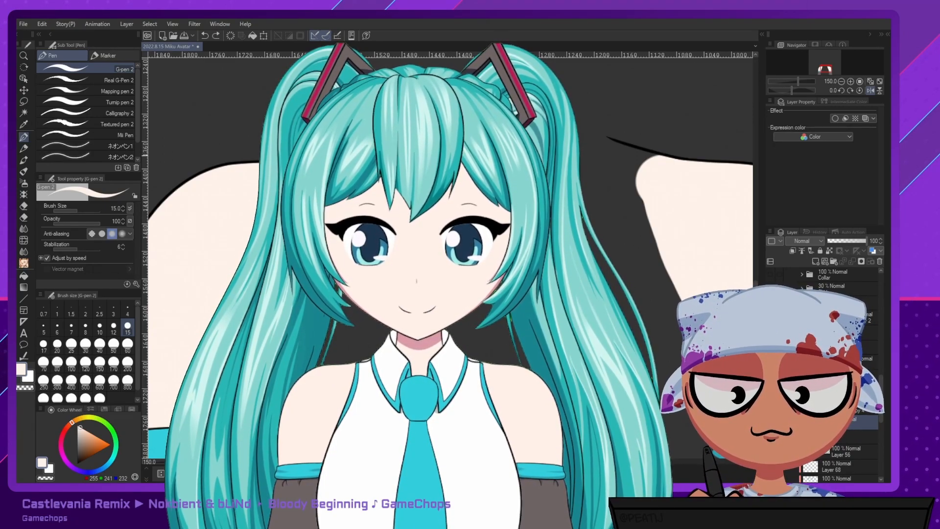
mouse_move(633, 150)
mouse_down()
mouse_move(641, 193)
mouse_move(629, 149)
mouse_move(643, 177)
mouse_move(642, 154)
mouse_up()
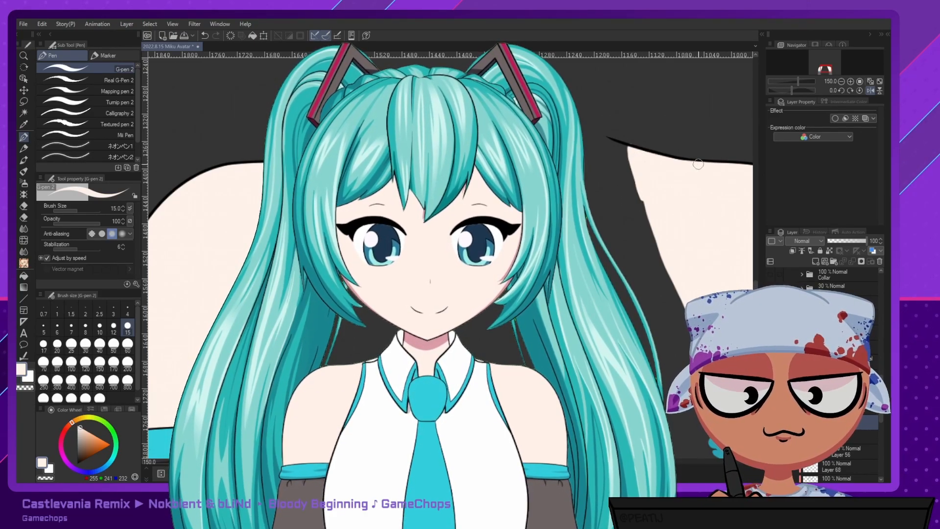
key(e)
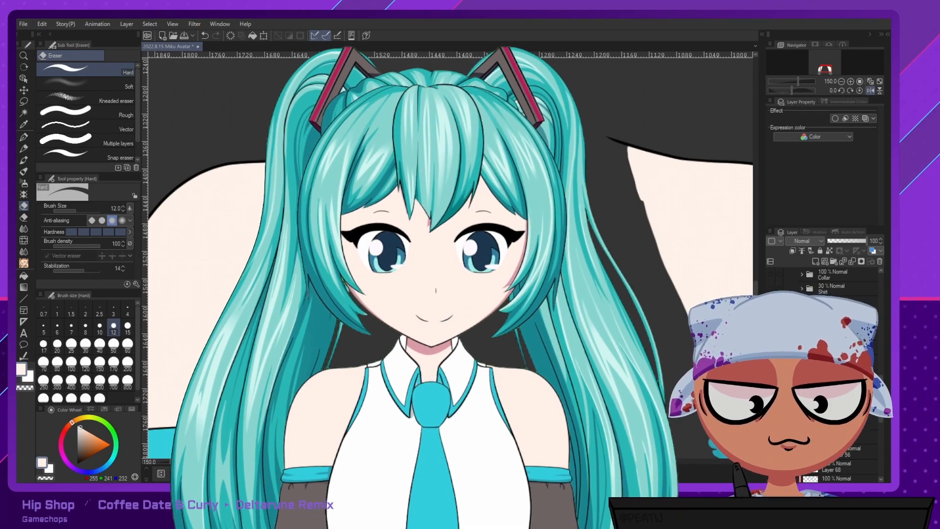
Hide the arms and isolate the white shirt area with its shoulder line on transparency, and show the dark background again.
scroll(828, 372, down, 5)
click(770, 475)
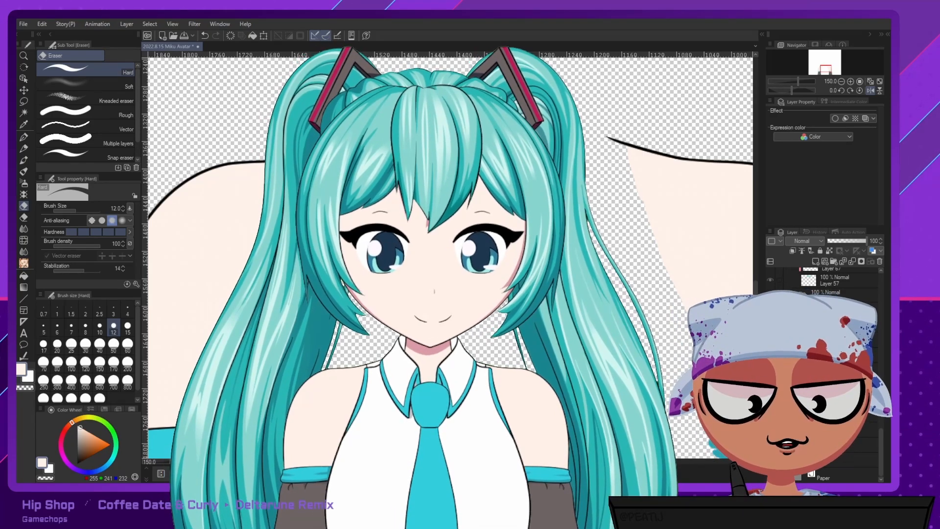
scroll(827, 374, up, 1)
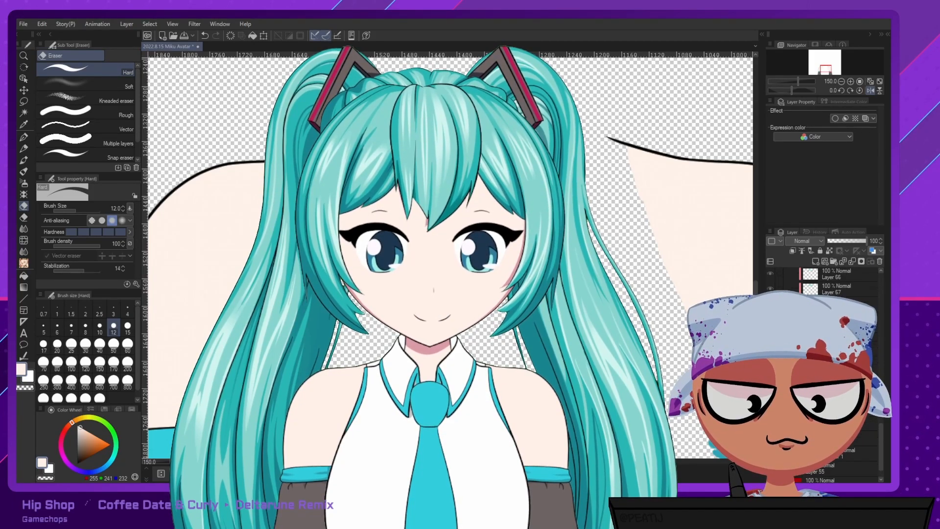
scroll(827, 375, up, 3)
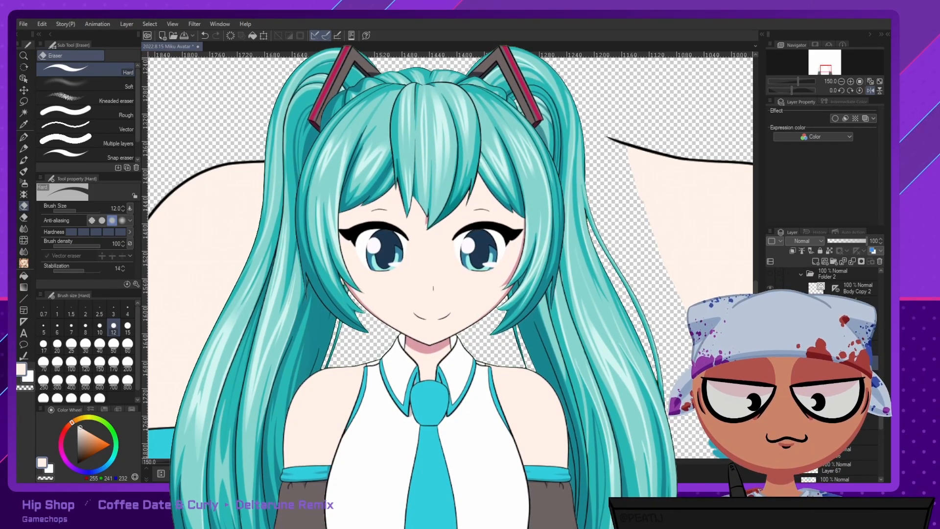
click(770, 274)
click(771, 273)
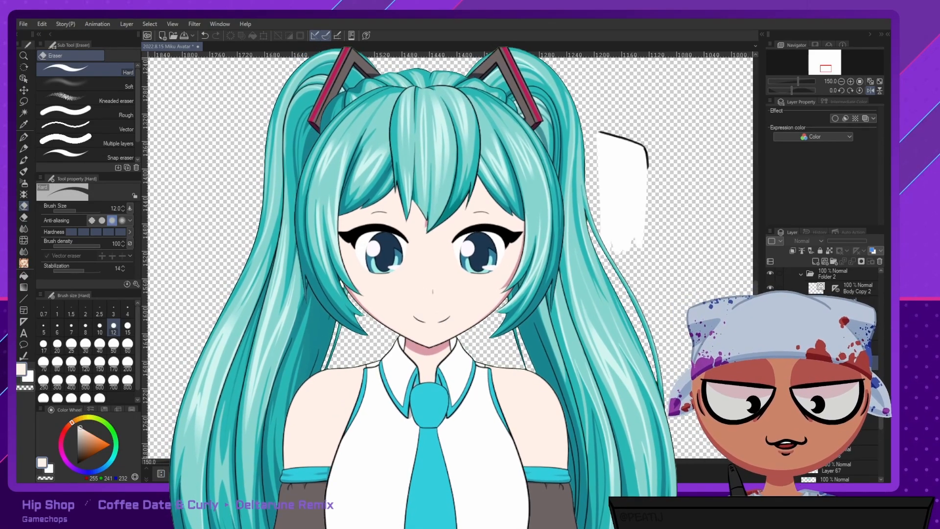
click(770, 475)
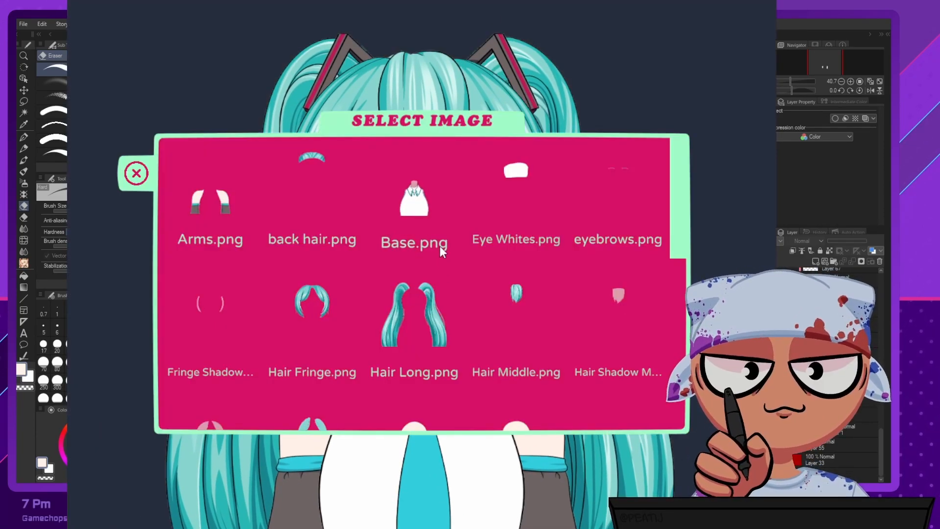
Switch to the avatar program, choose an image for the character's layer, and set that layer's order.
scroll(439, 240, down, 2)
scroll(439, 249, down, 5)
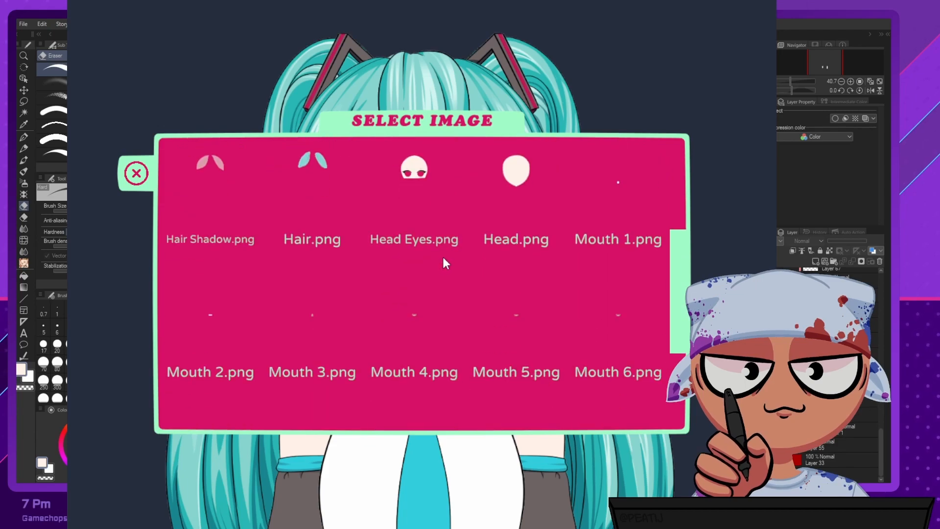
click(627, 303)
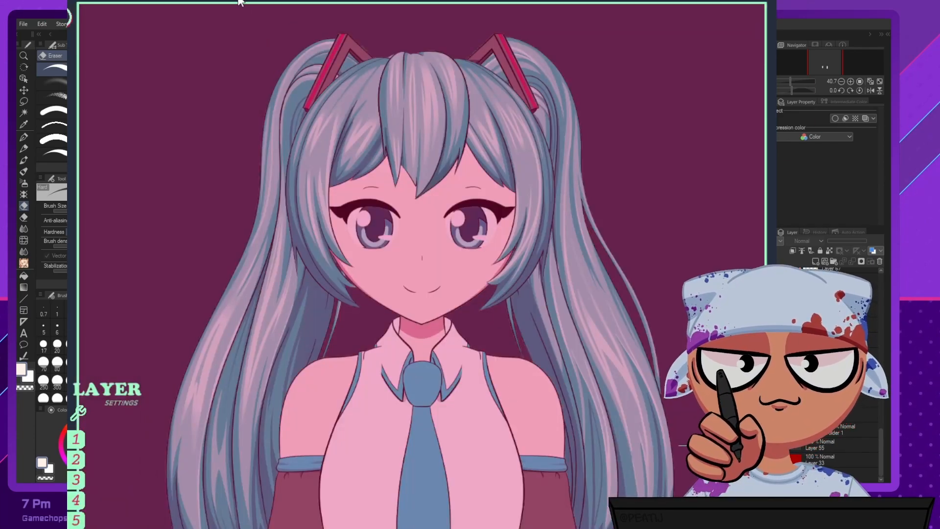
click(239, 1)
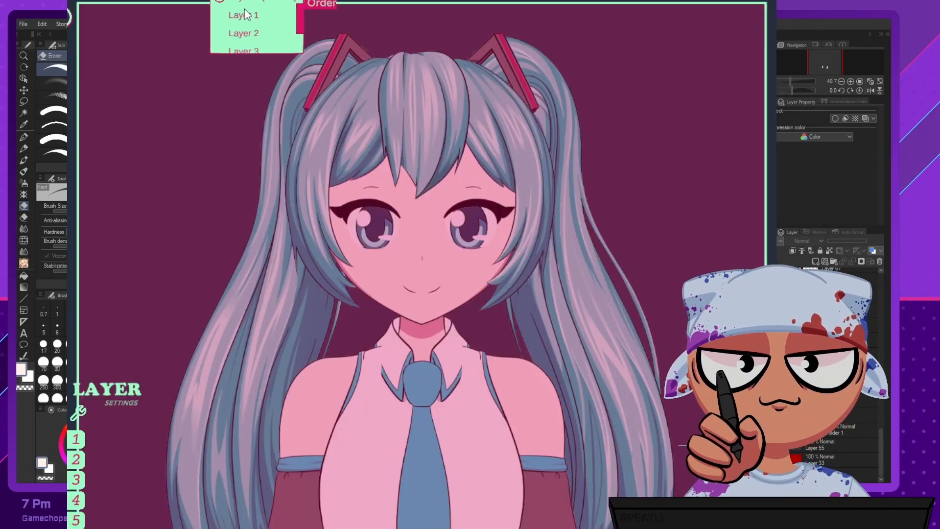
click(246, 44)
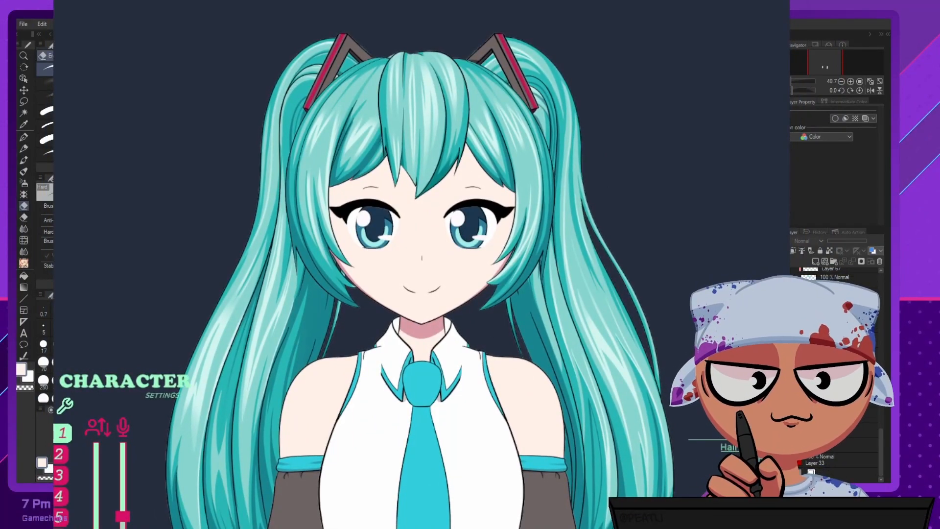
Open the settings of the avatar layer over the torso and change its order.
click(619, 364)
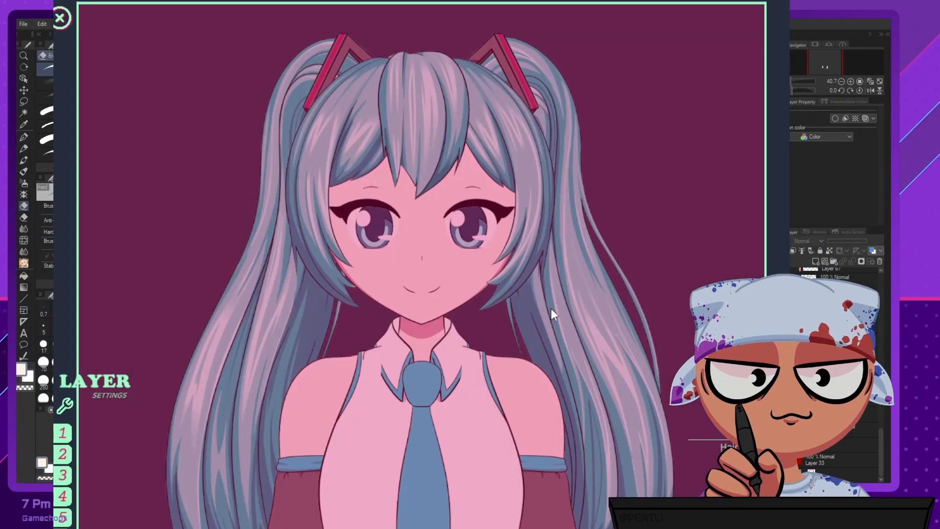
click(240, 2)
click(245, 31)
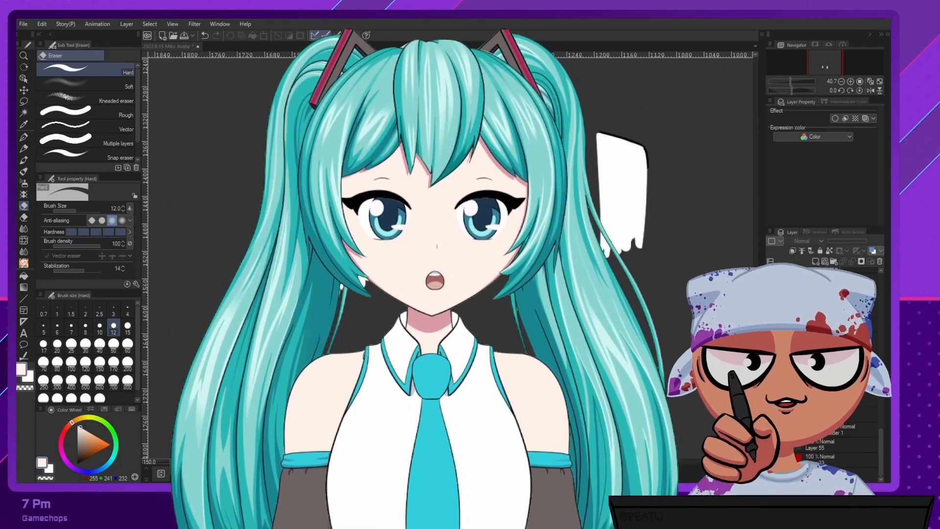
Reopen the avatar layer's settings and set its movement to Look tall oval.
click(505, 48)
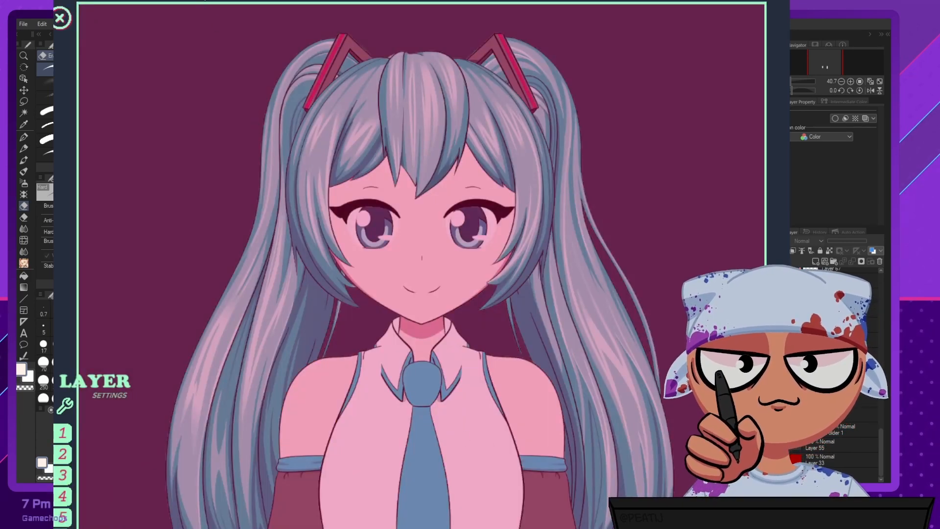
click(205, 1)
scroll(208, 28, down, 3)
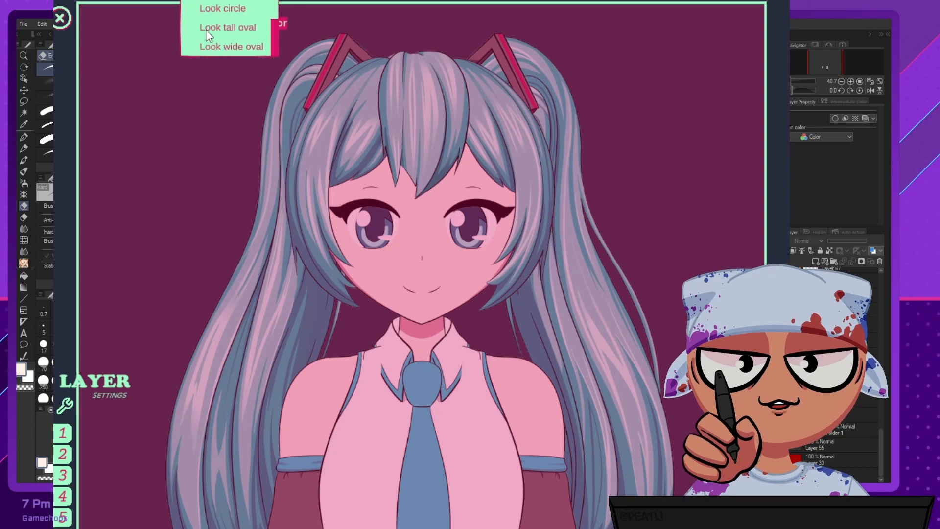
click(213, 32)
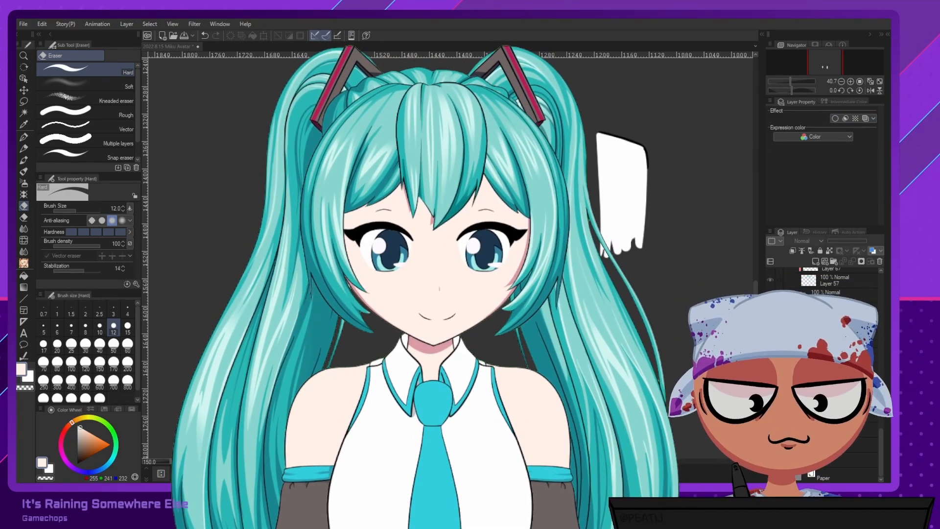
Switch back to Clip Studio Paint, select the shoulder line on Body Copy 2 with the Object tool, and nudge it five steps outward.
click(167, 109)
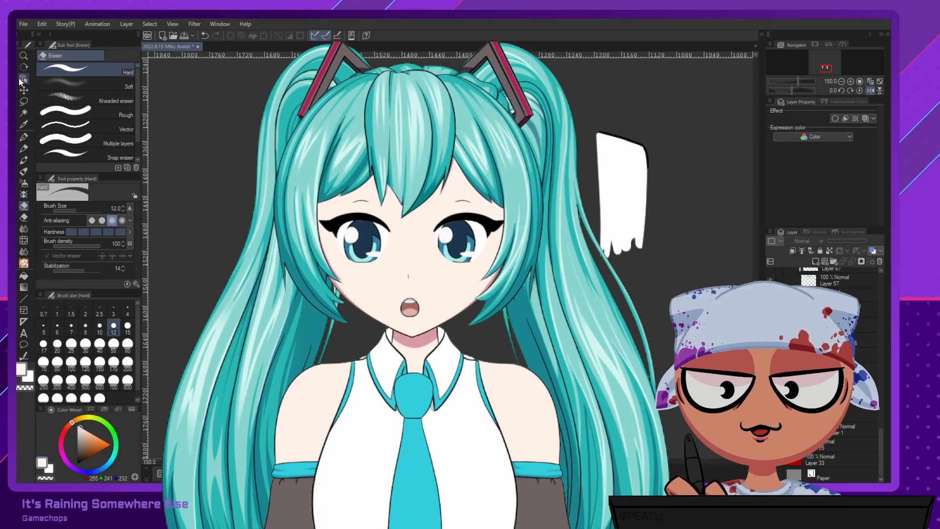
key(o)
click(491, 156)
key([)
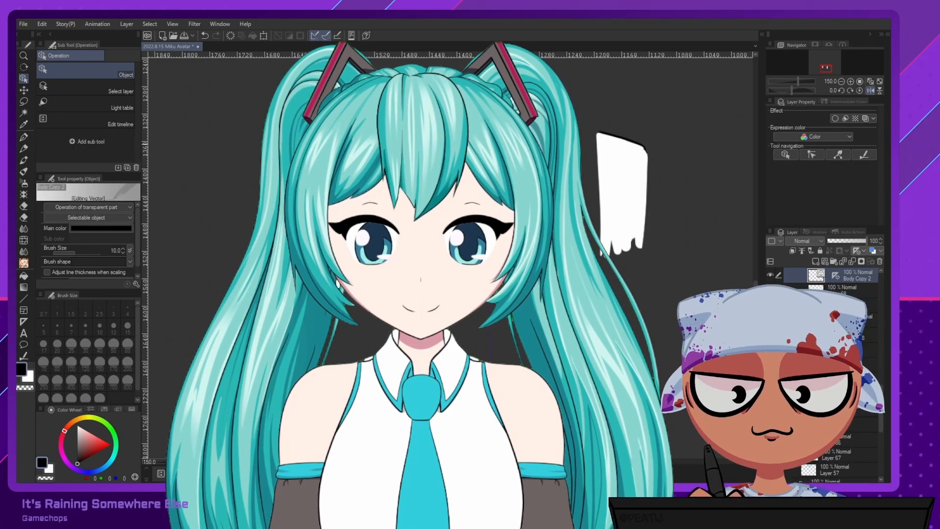
click(645, 149)
key(Right)
key(Right)
key(Right)
key(Right)
key(Right)
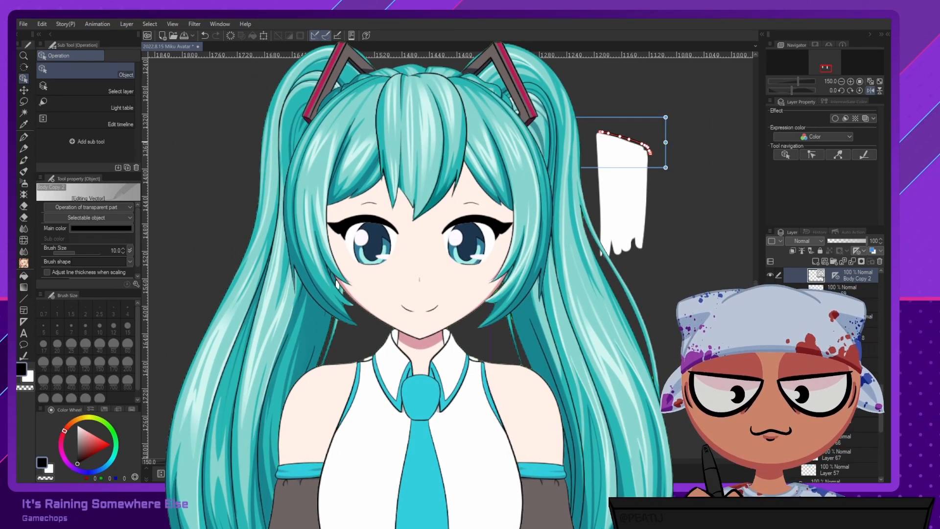
Widen the white shirt fill on Layer 69 to 101% with Free Transform so it meets the nudged line.
click(692, 219)
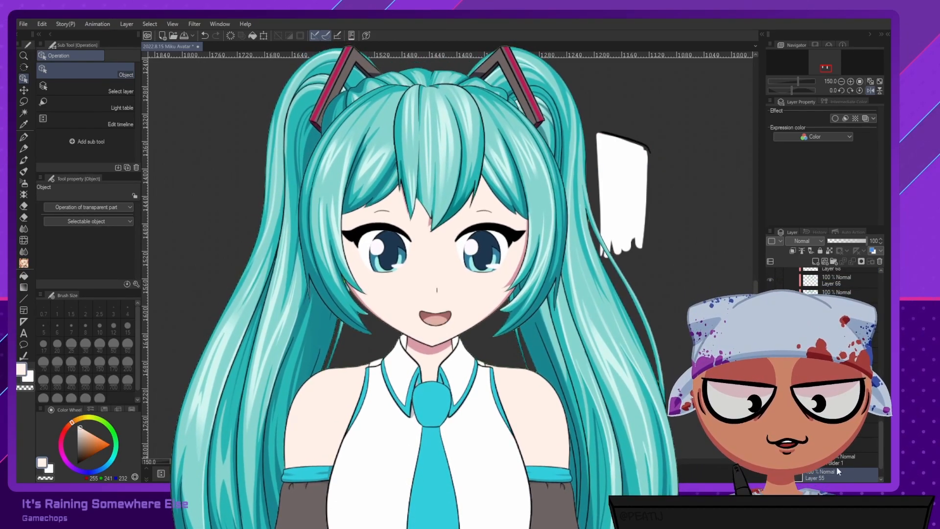
click(628, 209)
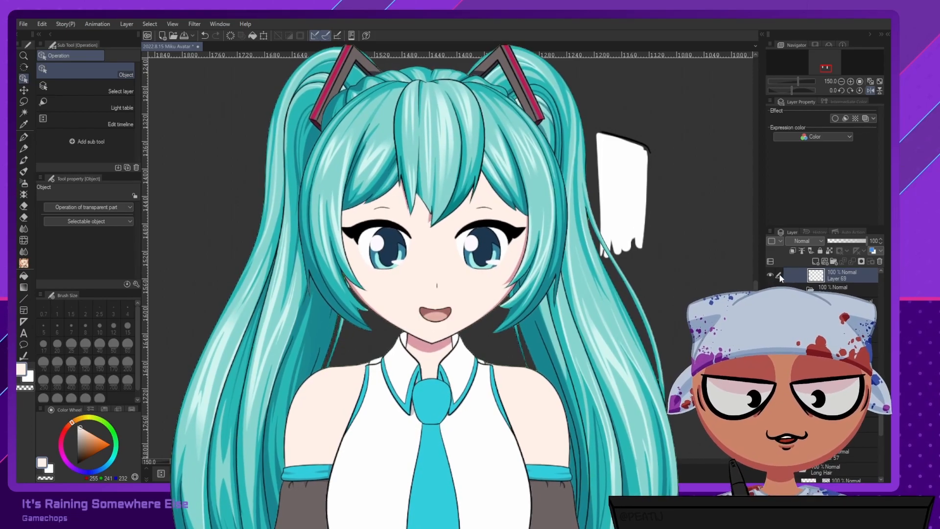
key(ctrl+shift+t)
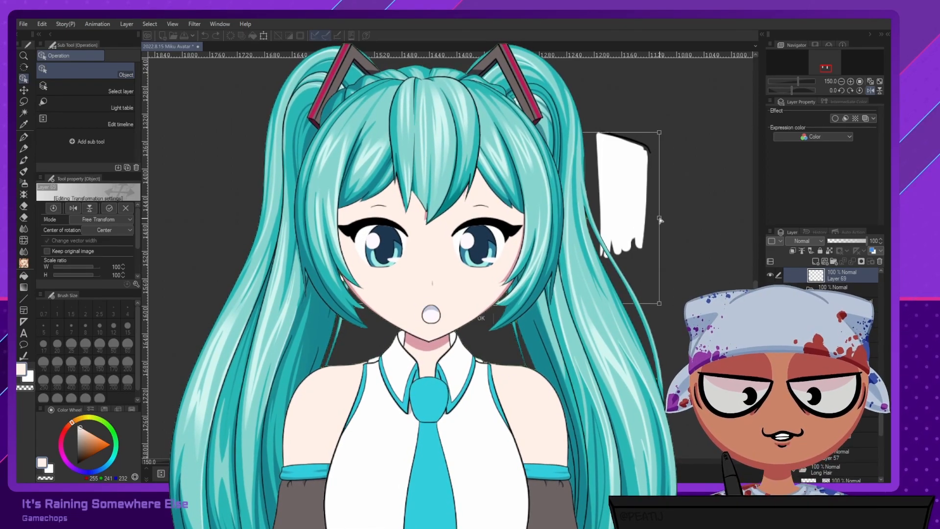
drag(663, 218, 664, 218)
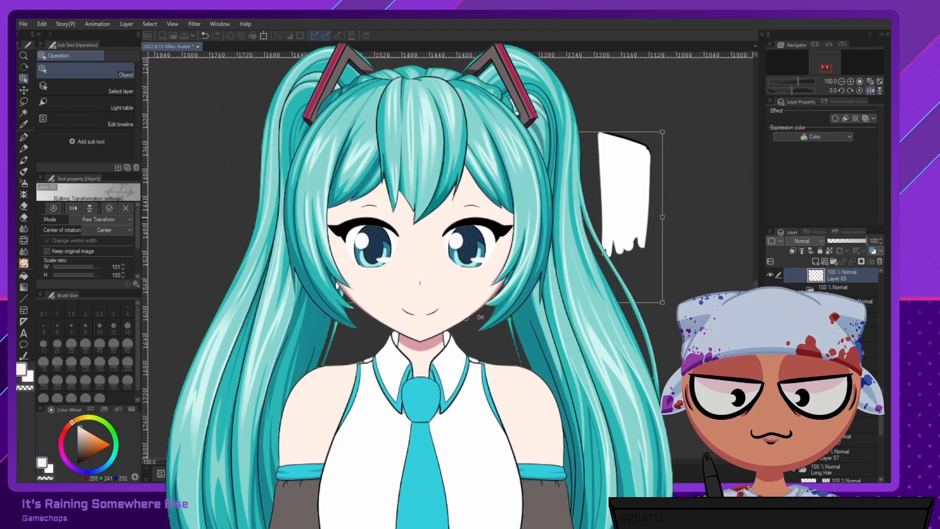
key(Return)
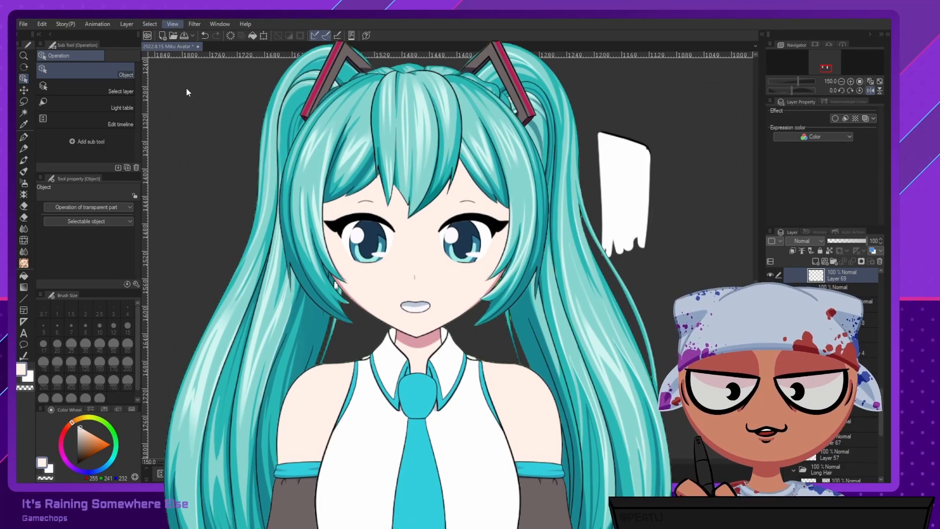
Compare both shoulders for symmetry by repeatedly mirroring the view of the whole canvas.
key(ctrl+0)
key(h)
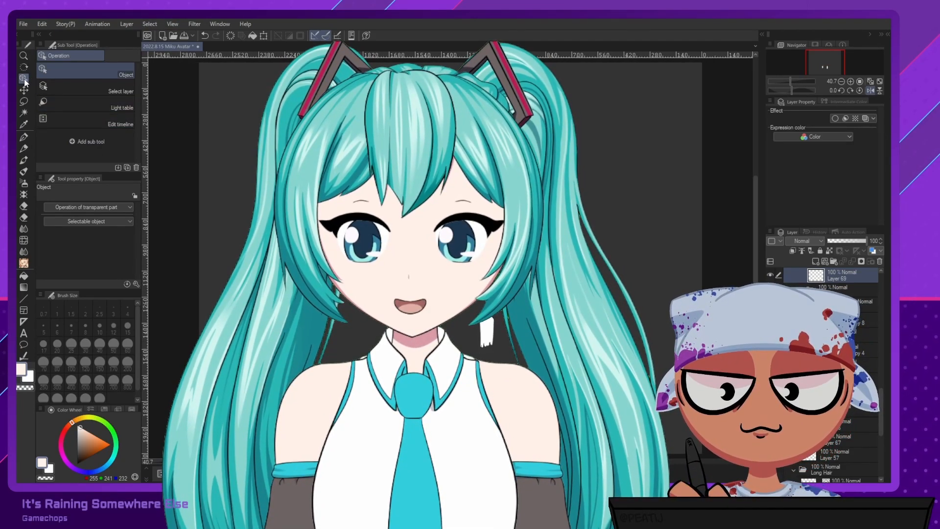
key(h)
click(491, 319)
key(h)
key(h)
click(545, 327)
key(h)
key(h)
key(h)
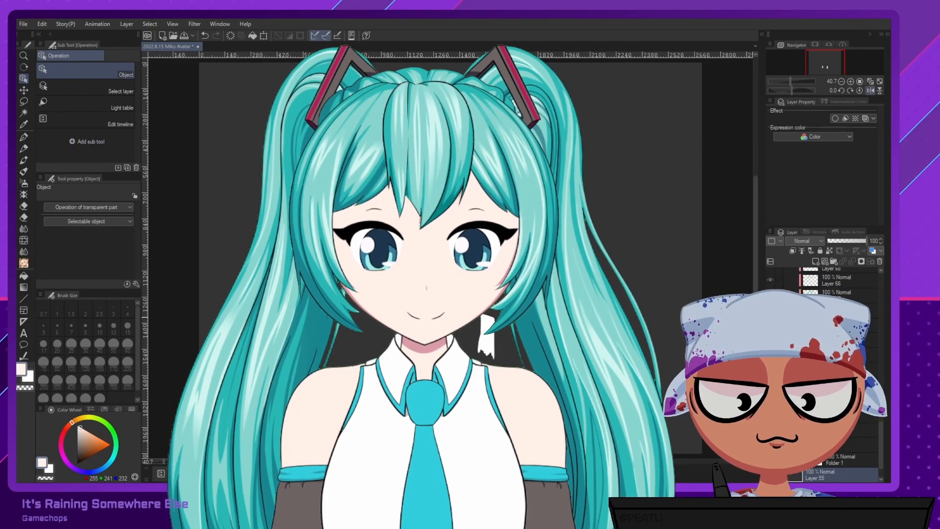
key(h)
key(h)
key(h)
Reselect the shoulder line on Body Copy 2, shift it slightly further outward, and check its symmetry in the mirrored view.
click(492, 321)
click(492, 320)
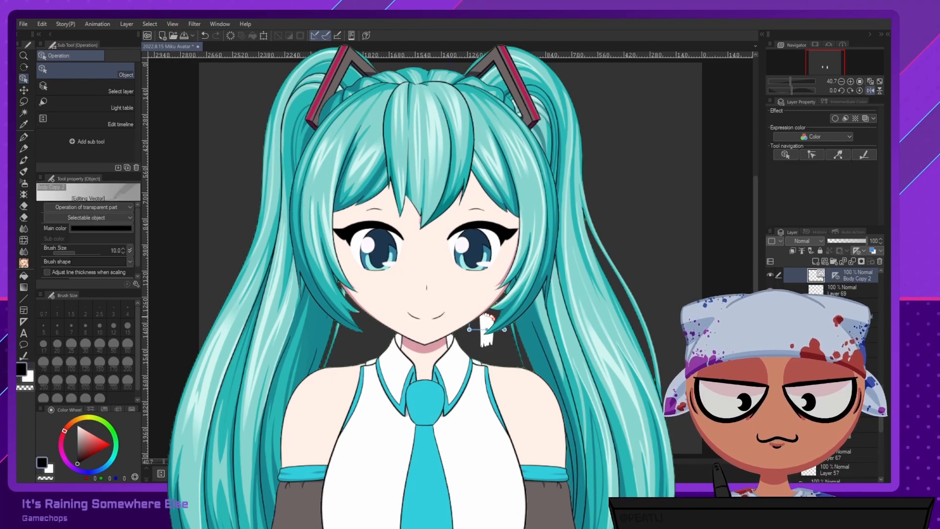
click(488, 333)
key(h)
key(h)
key(h)
key(h)
Stretch the white shirt fill on Layer 69 to 101% width once more to reach the end of the shifted line.
scroll(471, 342, up, 3)
scroll(451, 259, up, 8)
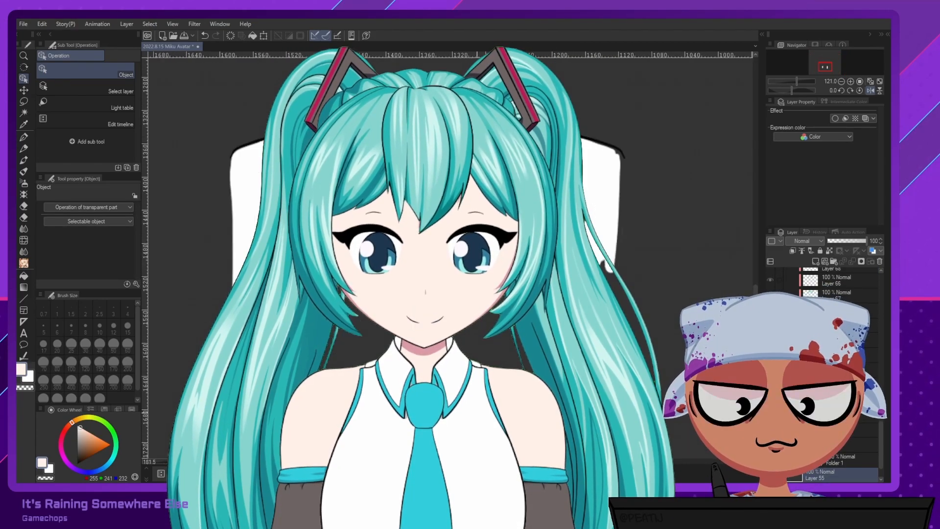
ctrl+shift+click(601, 211)
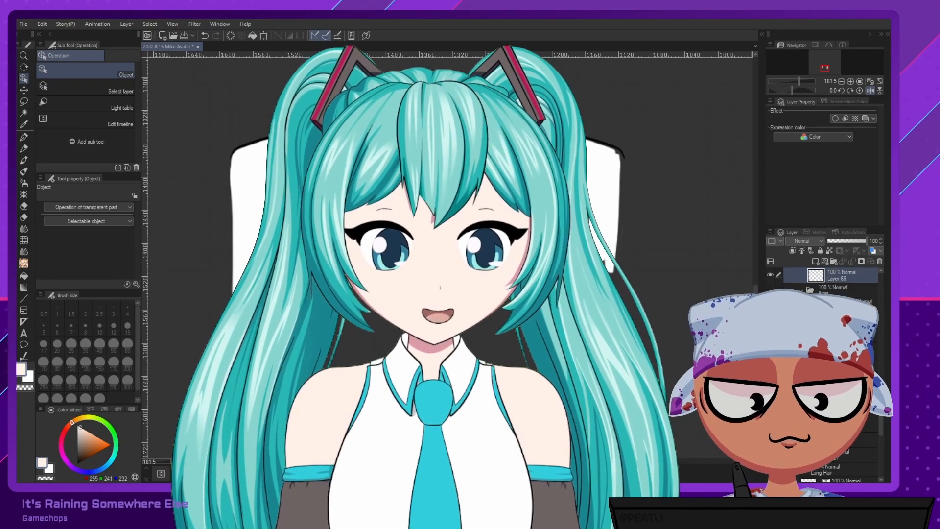
key(ctrl+t)
drag(635, 235, 641, 237)
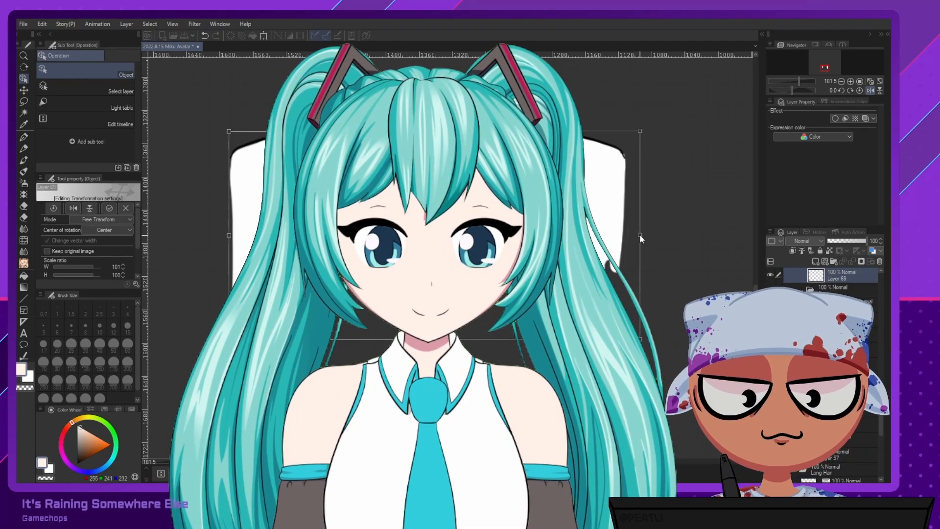
key(Return)
Erase the ragged lower edges of the white shirt areas using the Hard eraser at size 120.
key(e)
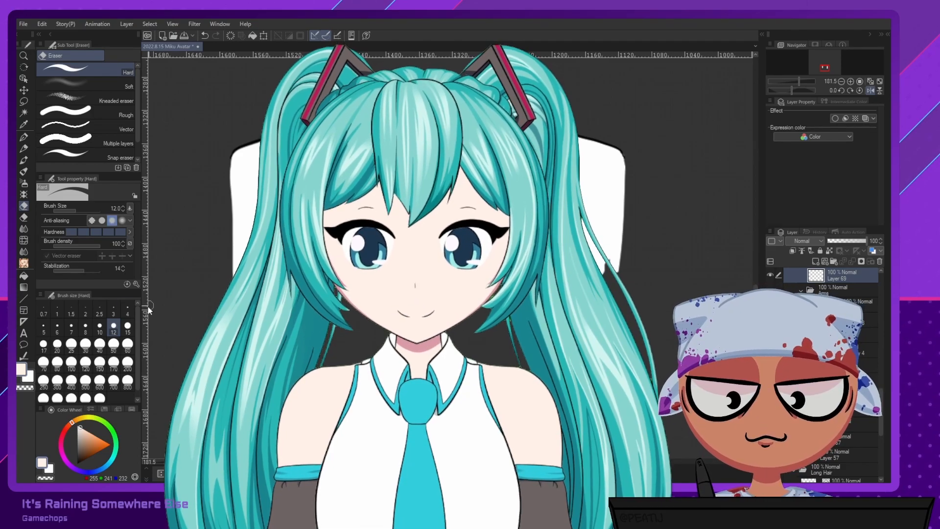
click(86, 364)
drag(221, 284, 259, 260)
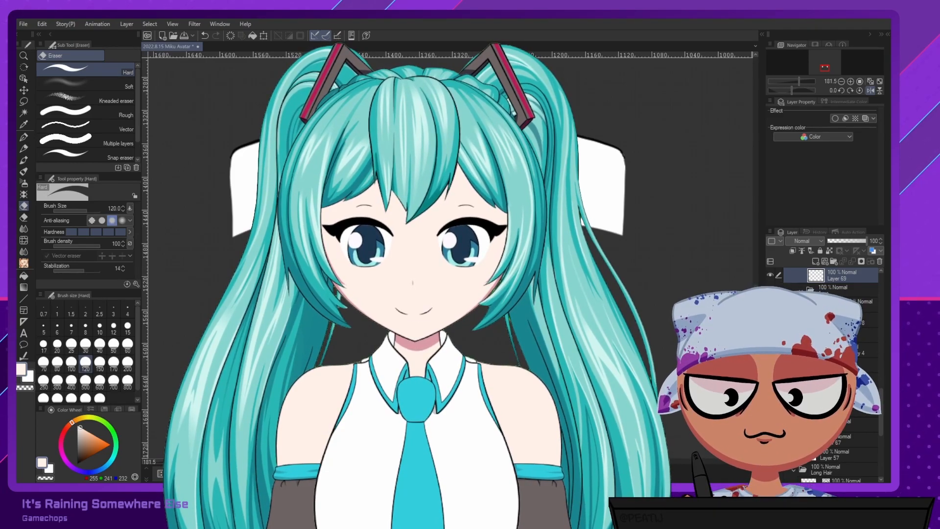
Hide the dark background layer to output the shirt area with transparency, and show the background again.
drag(881, 413, 880, 455)
click(770, 474)
click(23, 24)
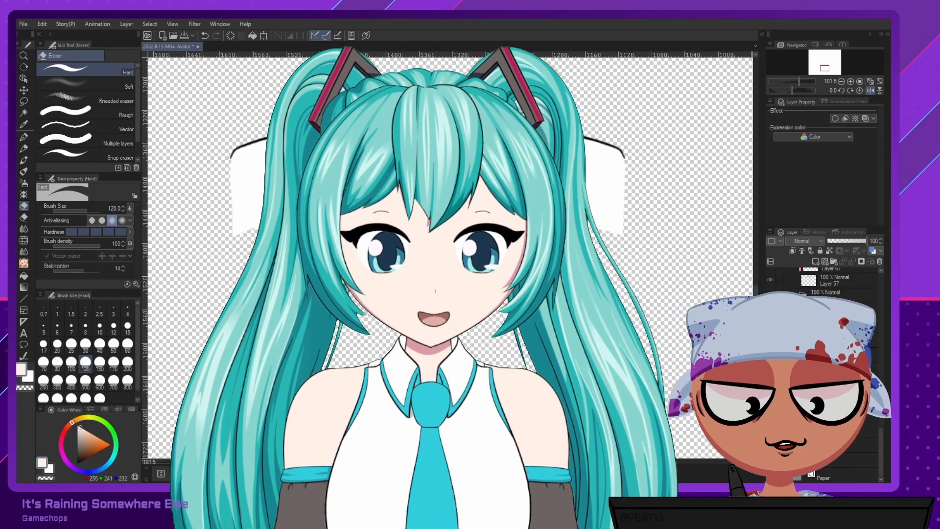
click(770, 475)
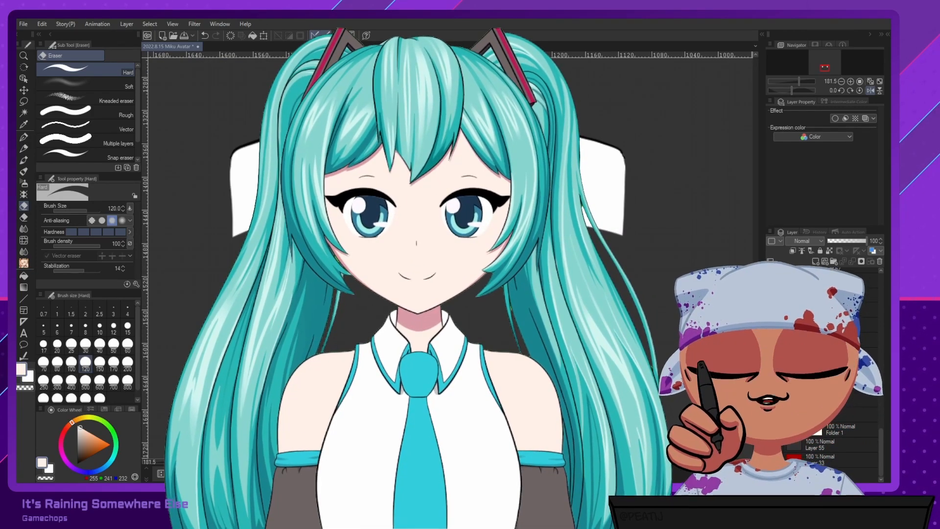
key(ctrl+Tab)
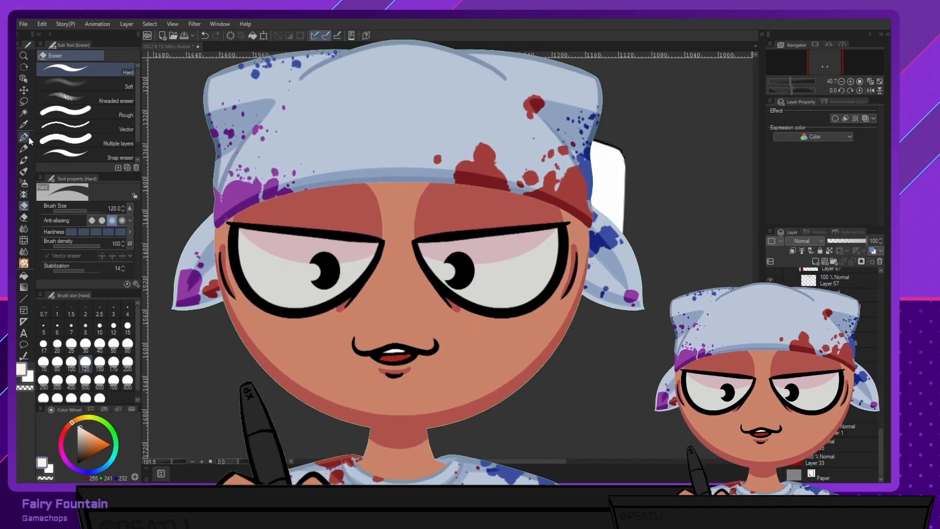
Set up the G-pen in black at size 7 for drawing on the Body Copy 2 line layer.
click(26, 138)
click(77, 463)
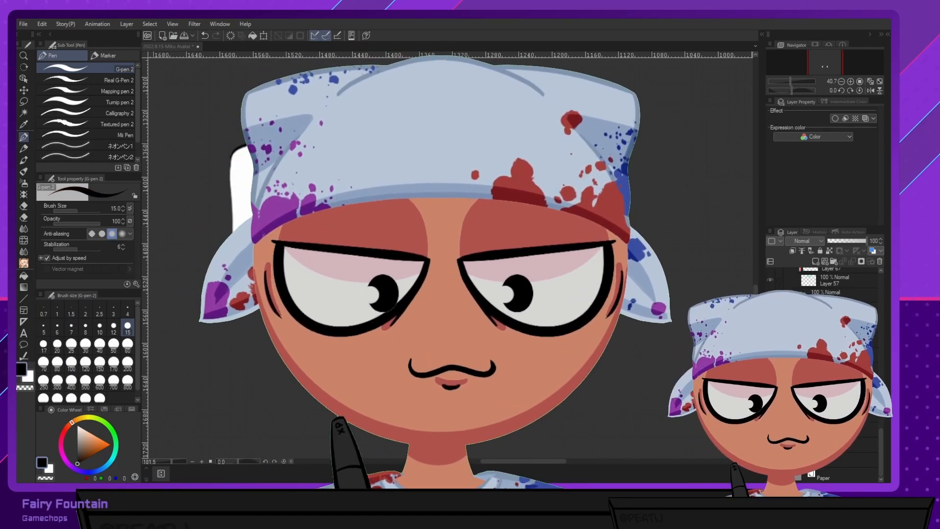
drag(881, 440, 883, 417)
click(843, 426)
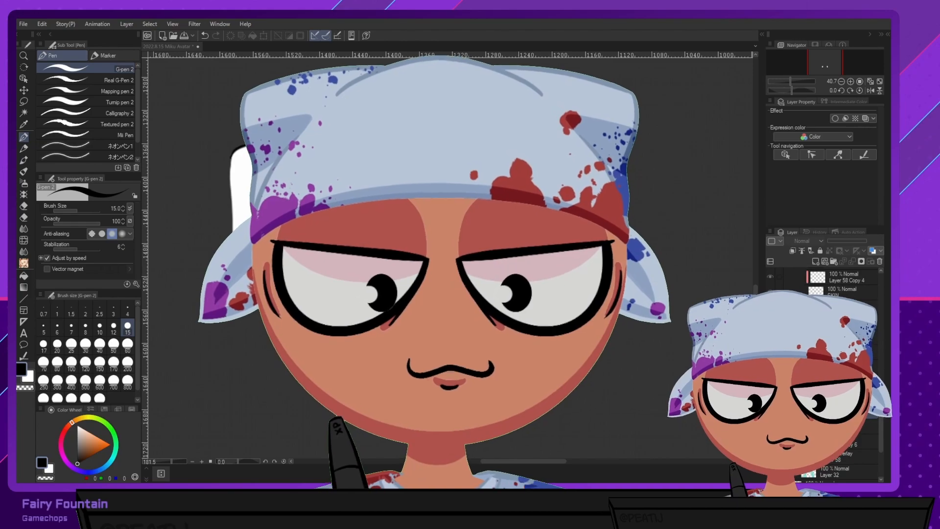
drag(882, 414, 888, 391)
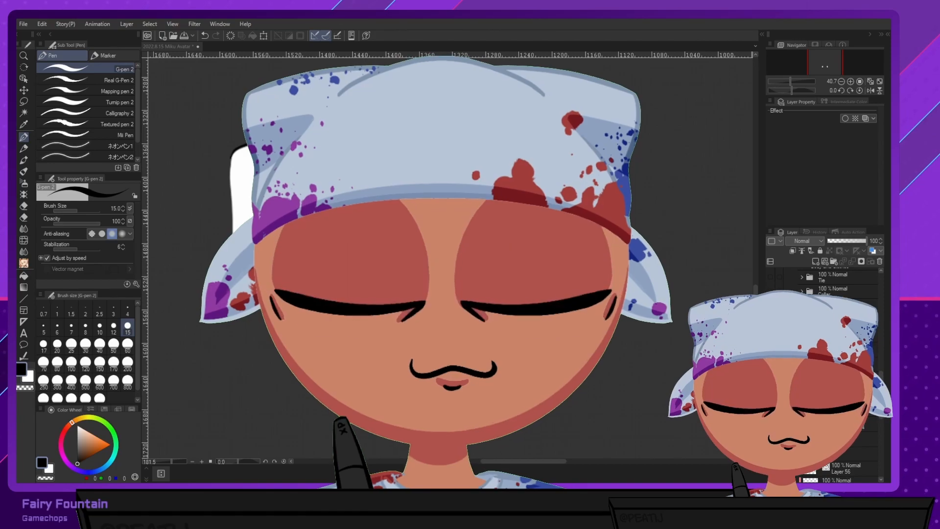
click(847, 334)
click(71, 326)
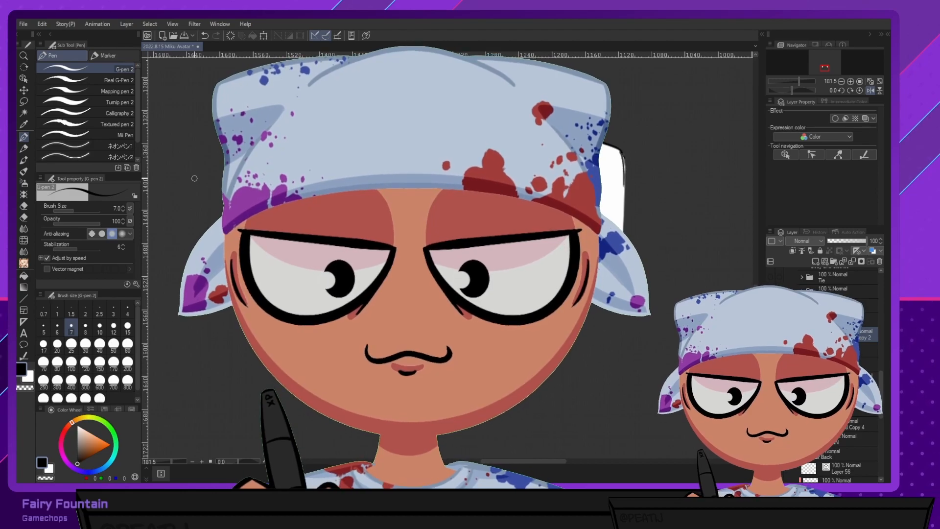
Select the shoulder line on Body Copy 2 as an object, undo the last change, and set the Hard eraser to size 40.
key(o)
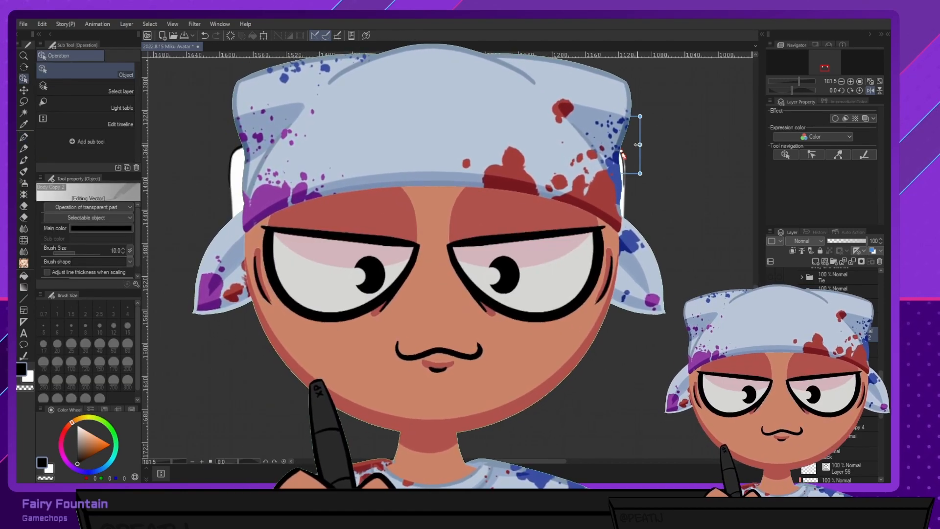
key(e)
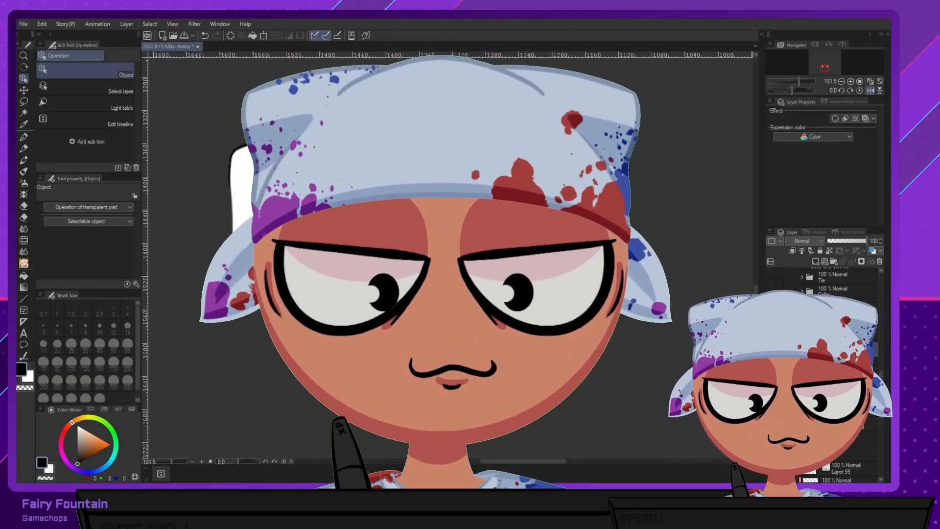
key(ctrl+z)
click(100, 345)
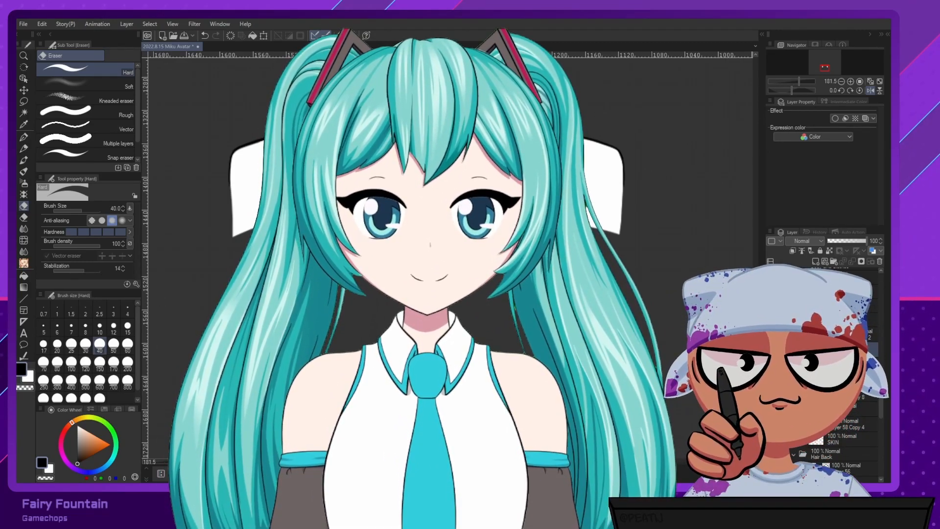
Switch to the avatar program and look through the character's layer list.
click(565, 357)
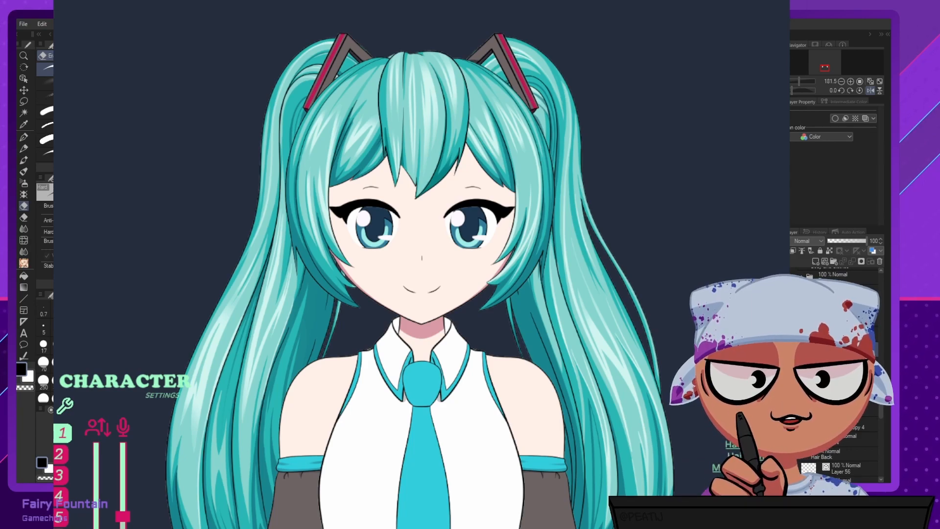
scroll(740, 457, down, 3)
click(740, 456)
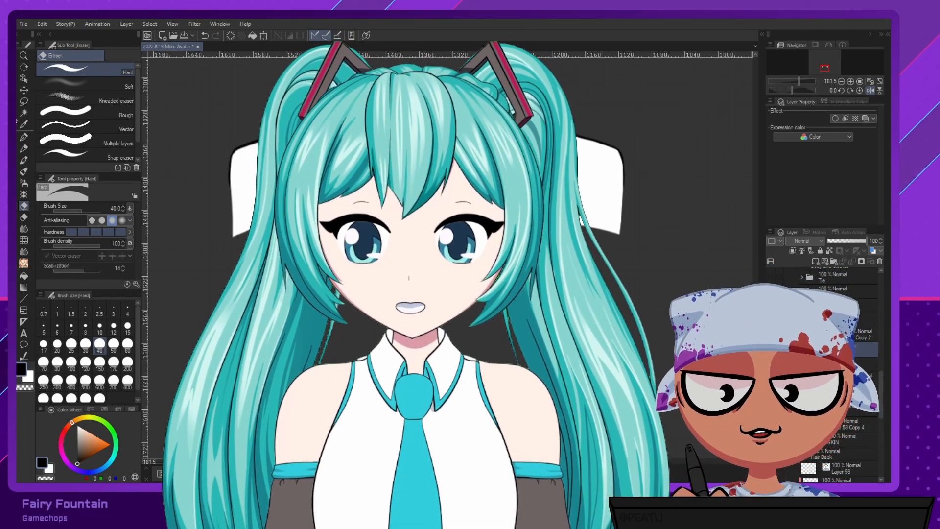
Return to the drawing, choose the Move layer tool, and hide the background to output the corrected shirt part before showing it again.
click(23, 114)
click(23, 91)
click(850, 333)
click(850, 319)
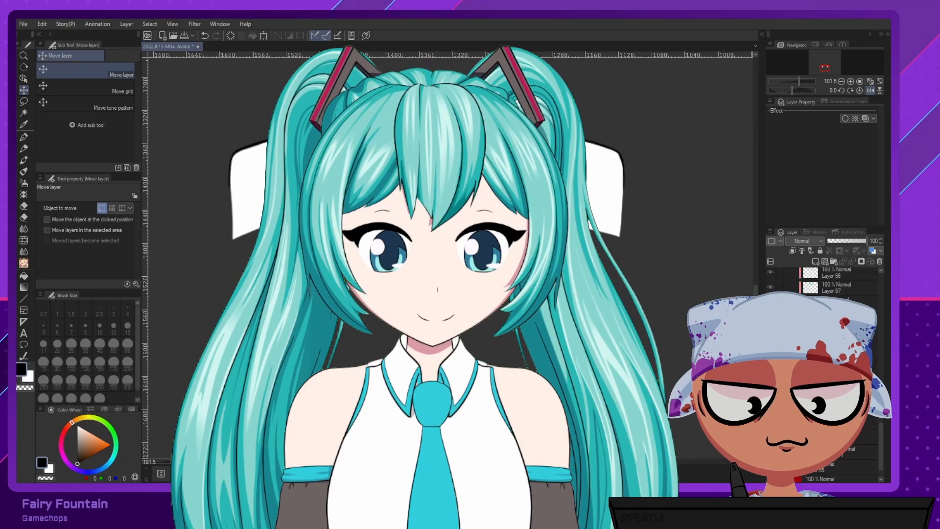
click(771, 475)
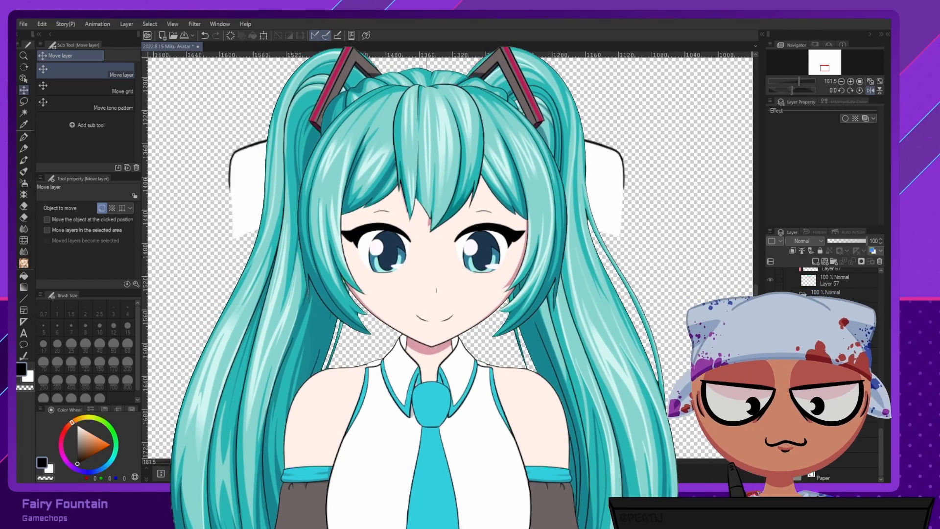
click(770, 475)
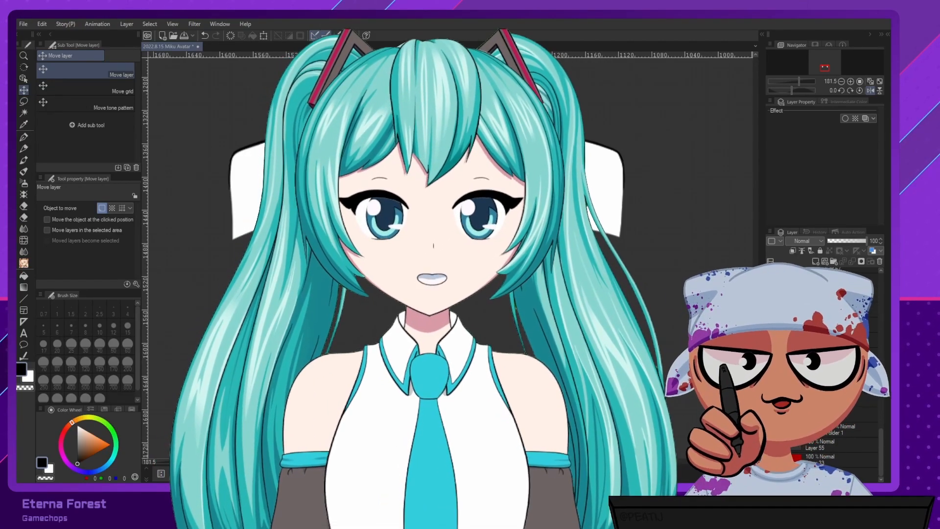
Check the parts in the avatar program's layer settings and close them.
click(448, 107)
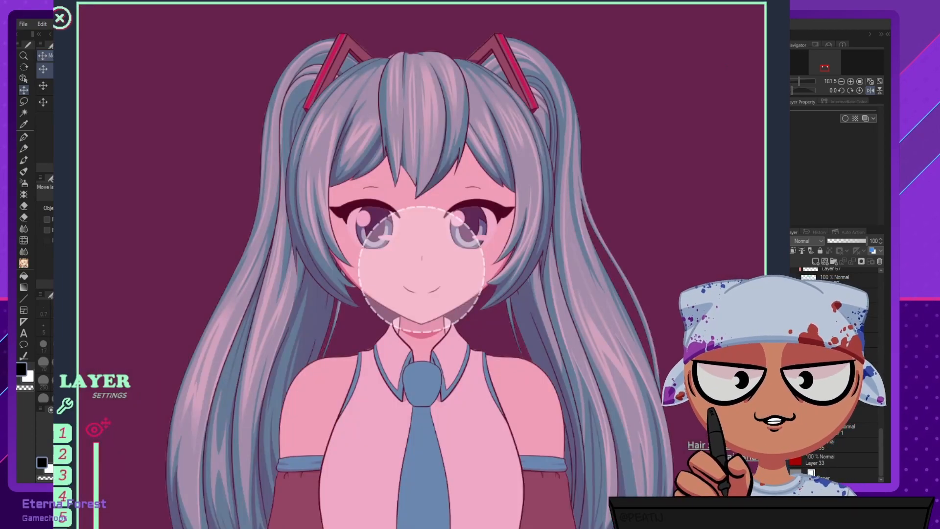
click(60, 18)
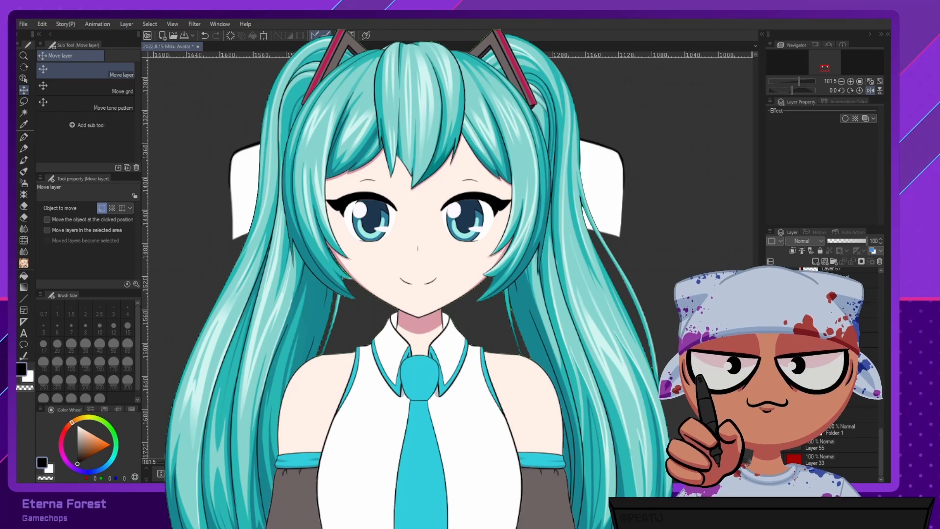
Show the hidden head drawing above the body and lower its folder's opacity to 38%.
scroll(828, 373, up, 5)
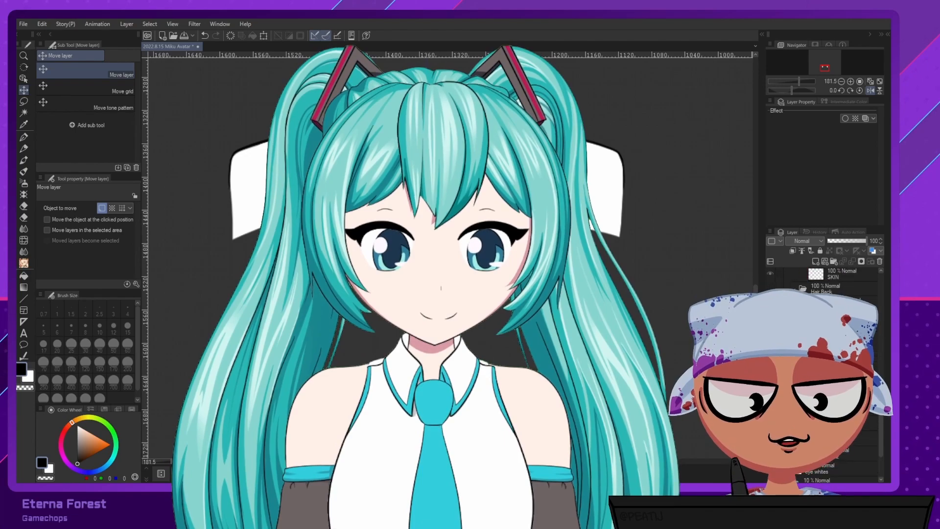
scroll(827, 372, up, 5)
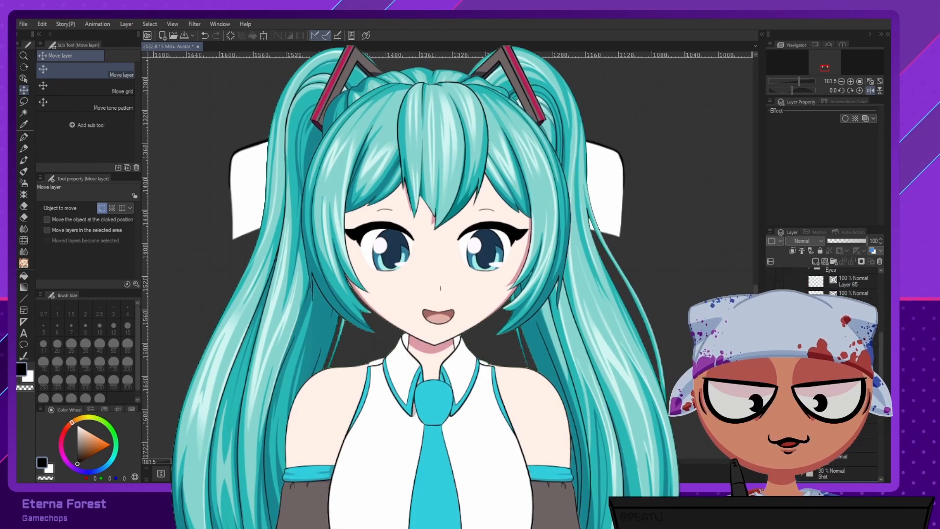
scroll(594, 274, down, 3)
drag(605, 186, 568, 348)
scroll(543, 269, down, 2)
scroll(582, 293, up, 2)
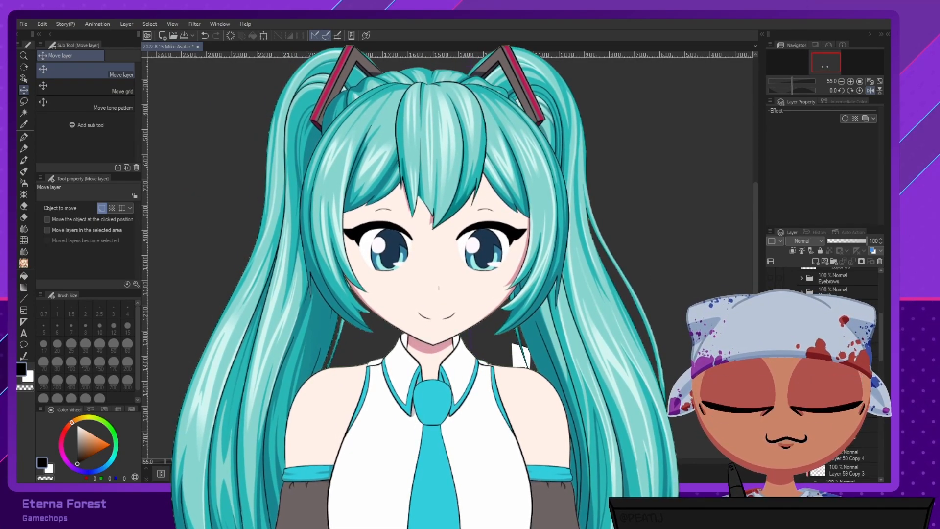
scroll(827, 372, up, 5)
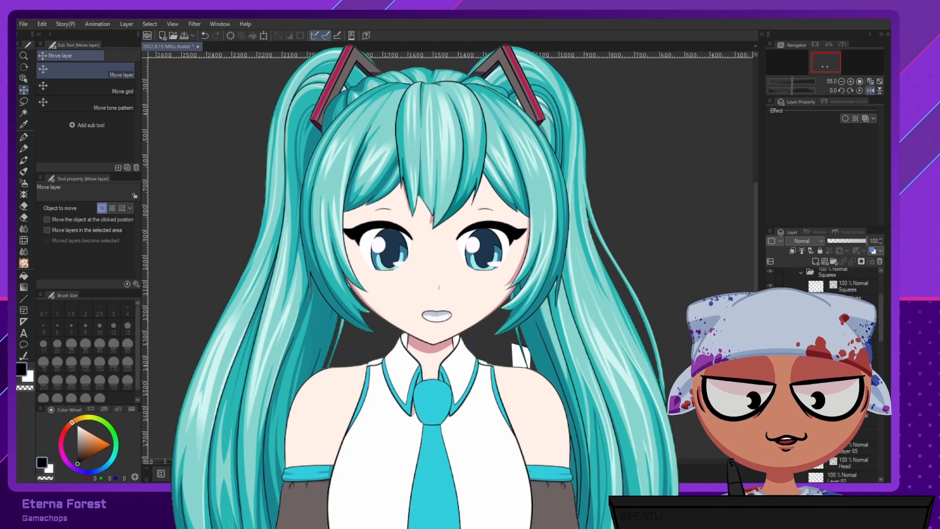
click(770, 298)
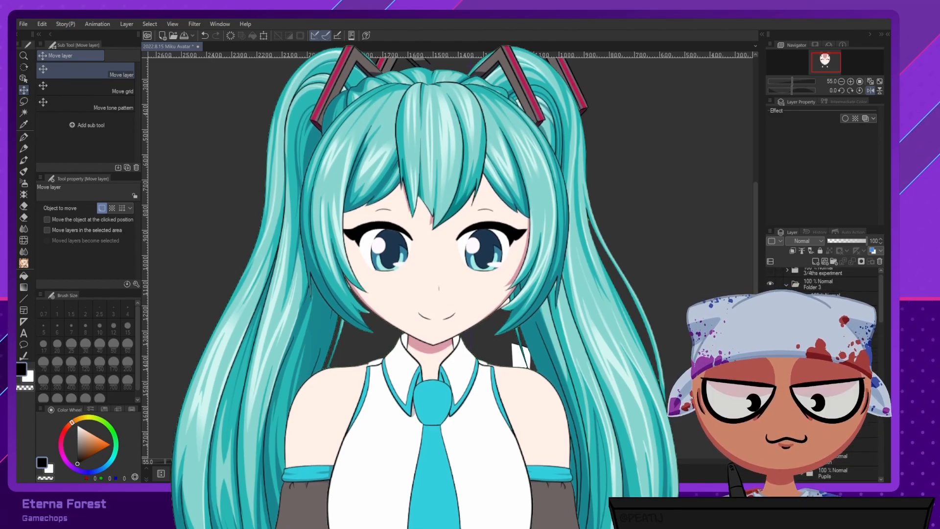
scroll(827, 372, down, 5)
scroll(827, 372, up, 5)
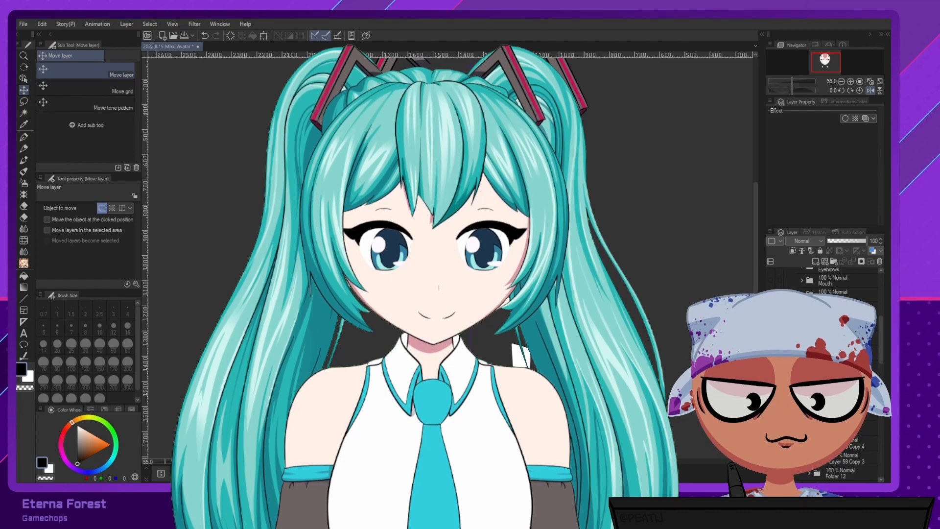
click(842, 241)
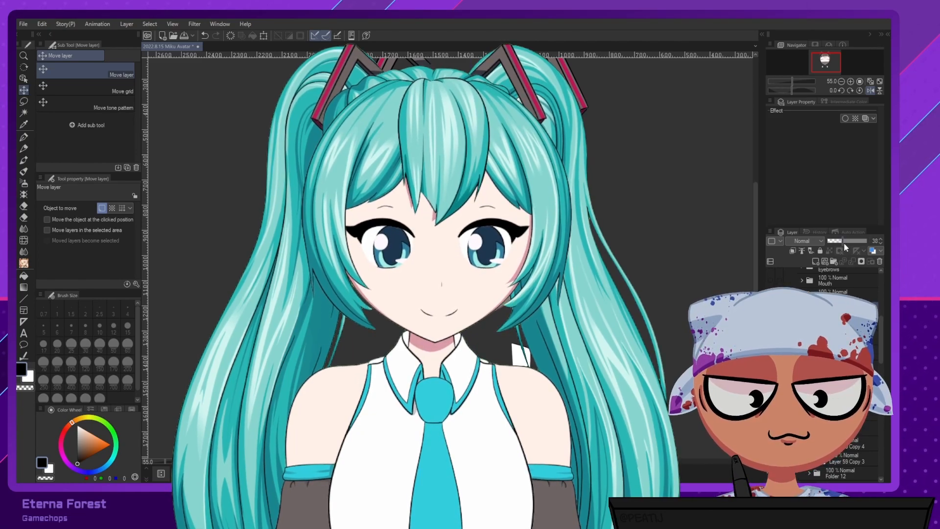
Select a color layer above Body Copy 2 and set the G-pen to bluish grey (RGB 86, 86, 105) at size 100.
scroll(848, 314, down, 3)
click(849, 412)
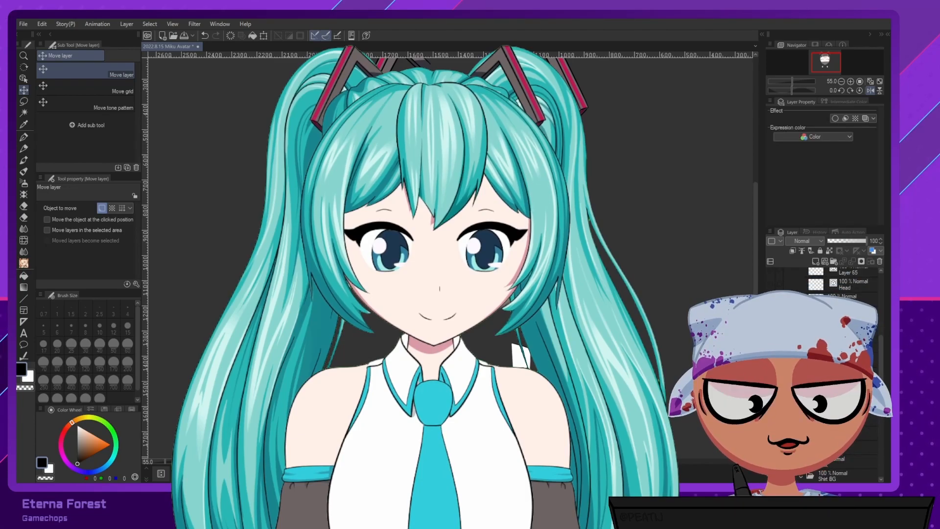
scroll(849, 402, down, 3)
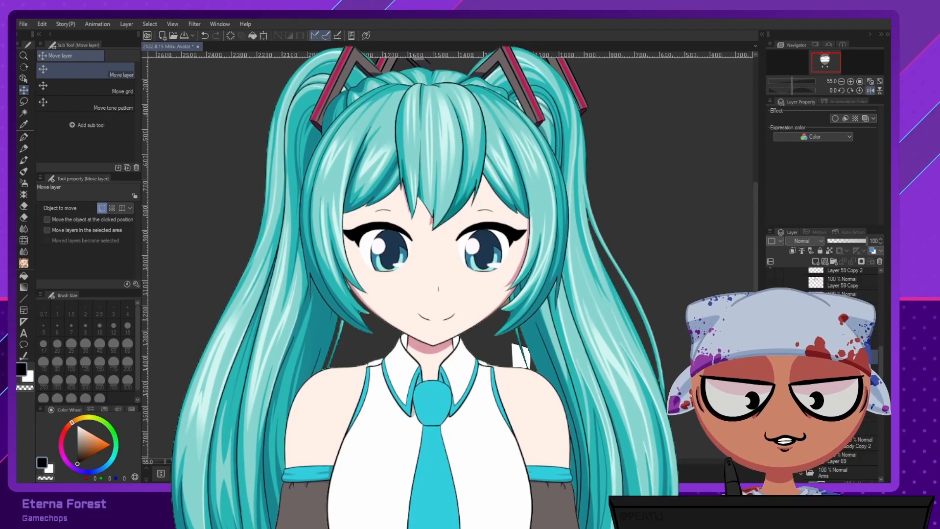
key(e)
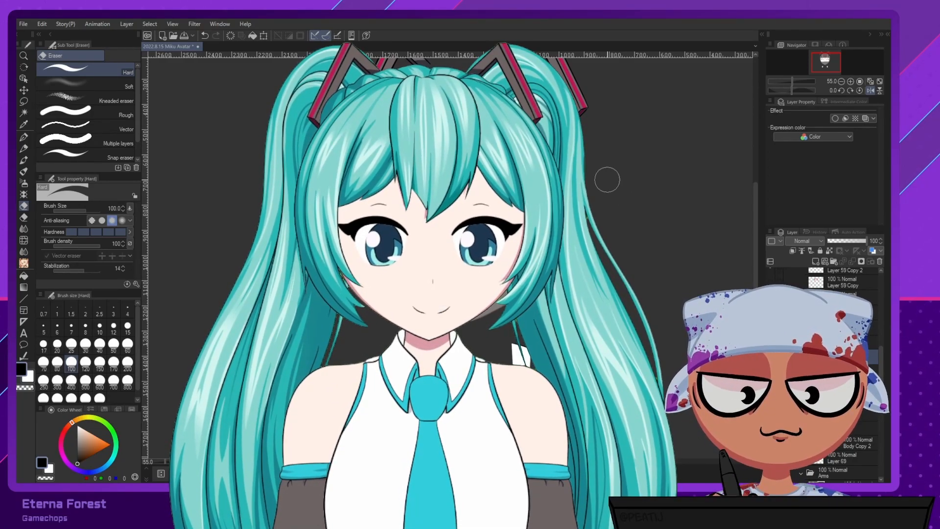
click(24, 136)
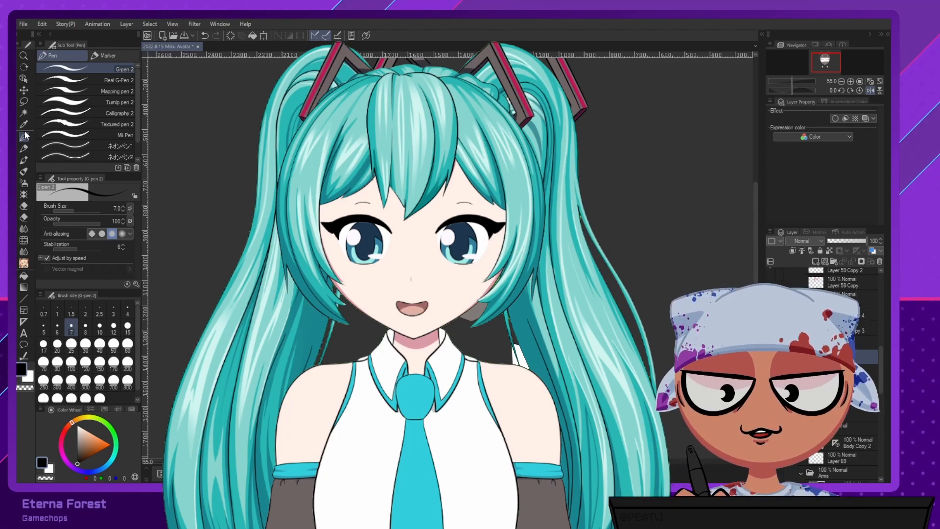
click(77, 446)
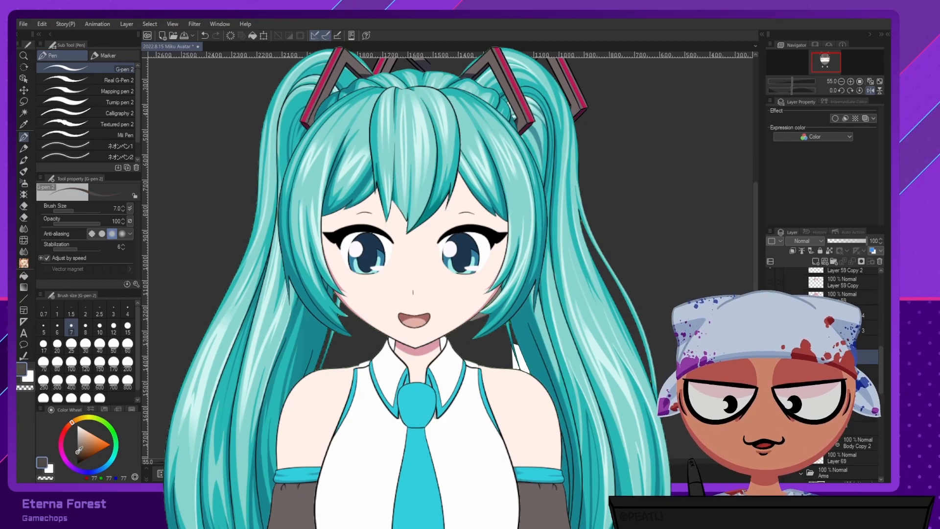
click(80, 448)
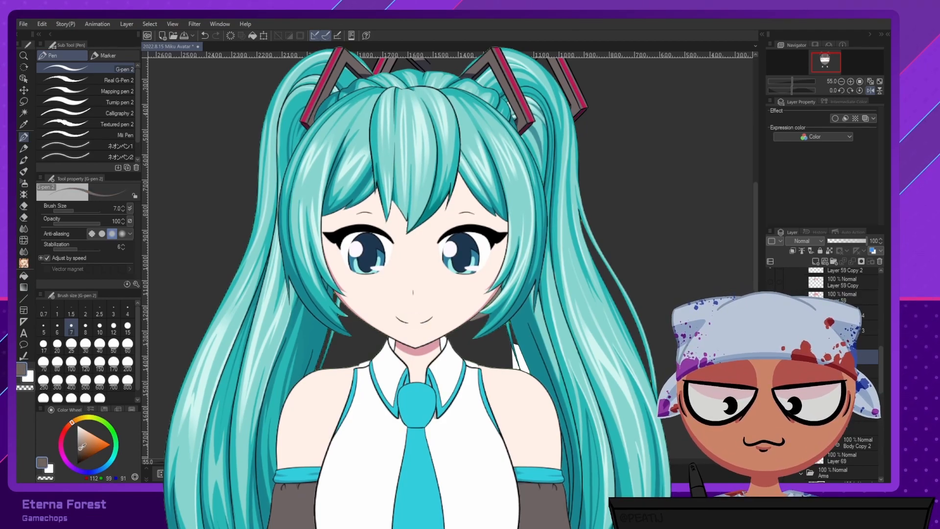
click(89, 471)
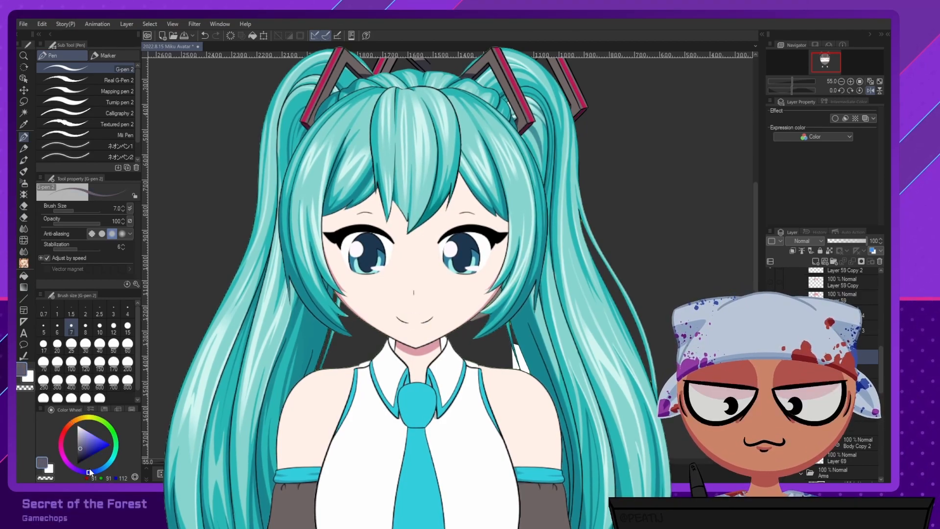
click(81, 448)
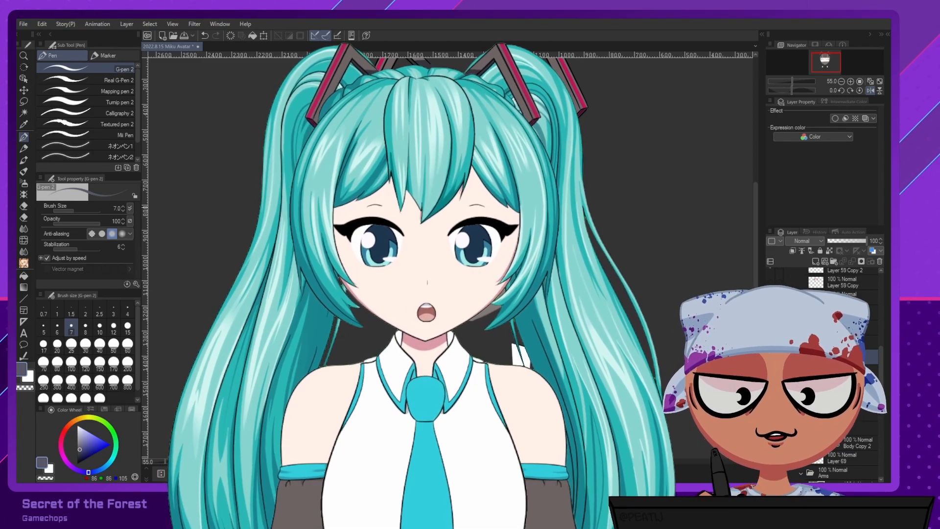
click(71, 362)
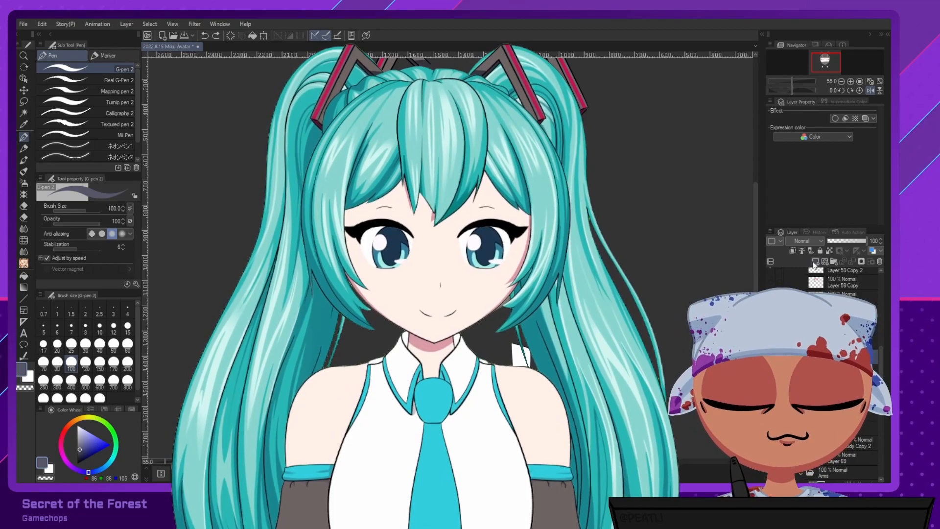
Add a new layer for clipping to the layer below, and try a grey shading stroke on it before undoing the stroke.
click(815, 261)
click(793, 250)
drag(607, 250, 622, 216)
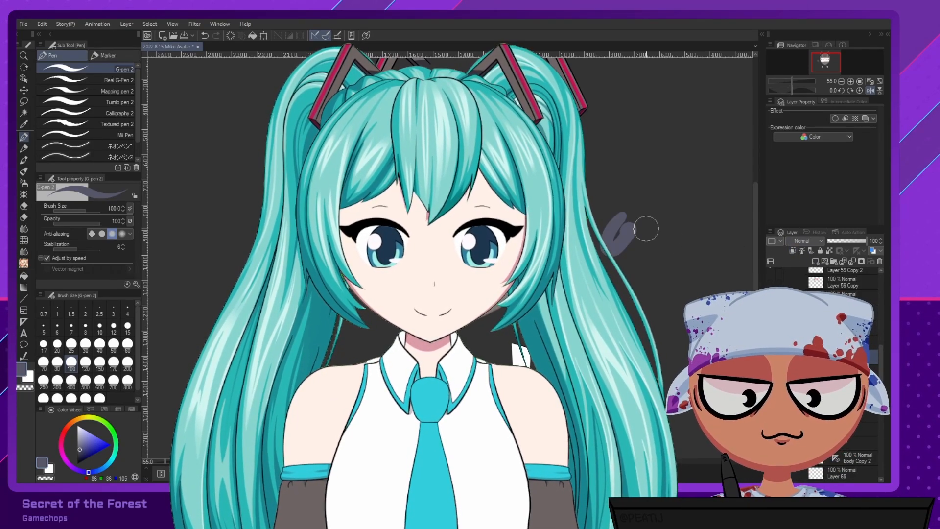
key(ctrl+z)
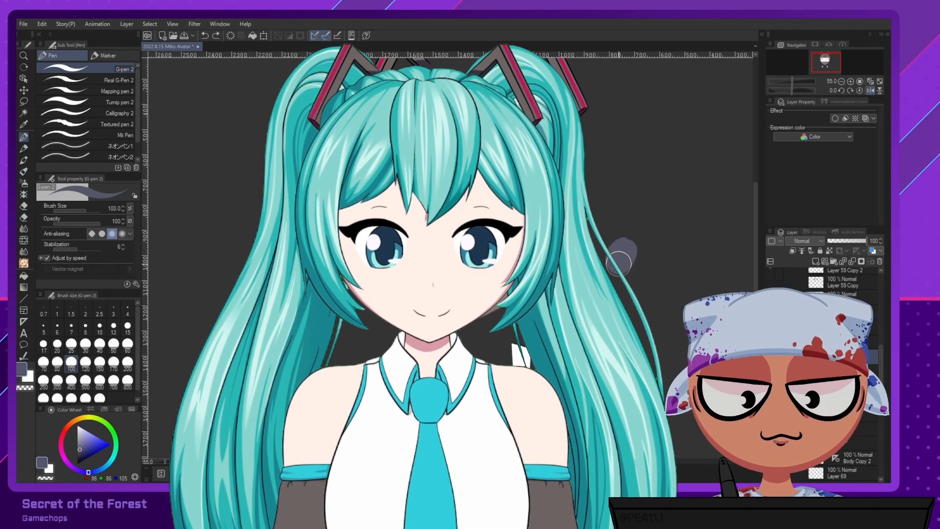
Lighten the shading color to RGB 114, 114, 125, testing the shades with strokes and undoing them.
drag(82, 445, 81, 446)
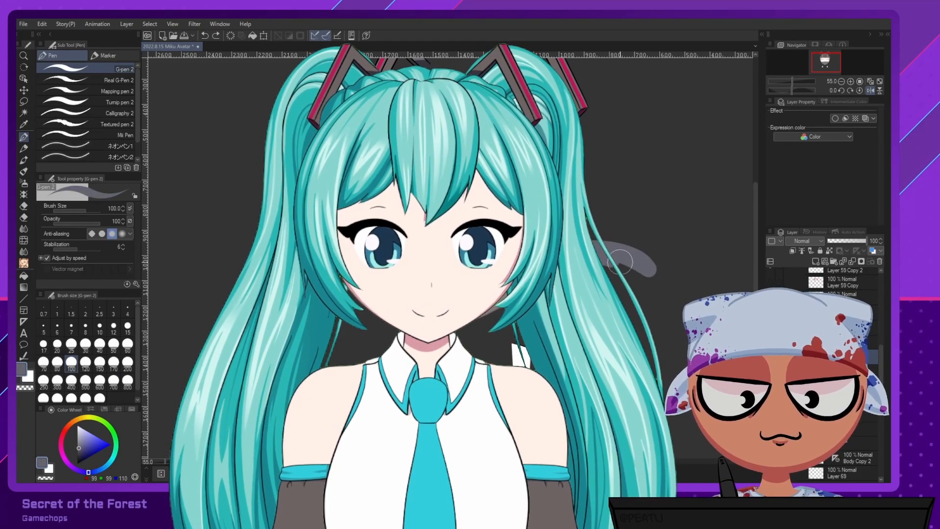
key(ctrl+z)
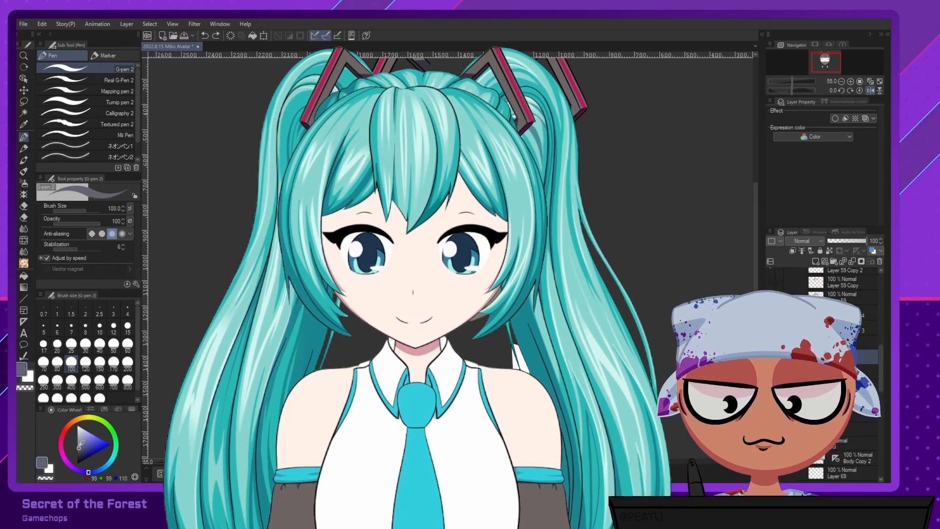
drag(79, 447, 78, 445)
mouse_move(602, 262)
mouse_down()
mouse_move(676, 268)
mouse_move(617, 266)
mouse_move(659, 291)
mouse_up()
key(ctrl+z)
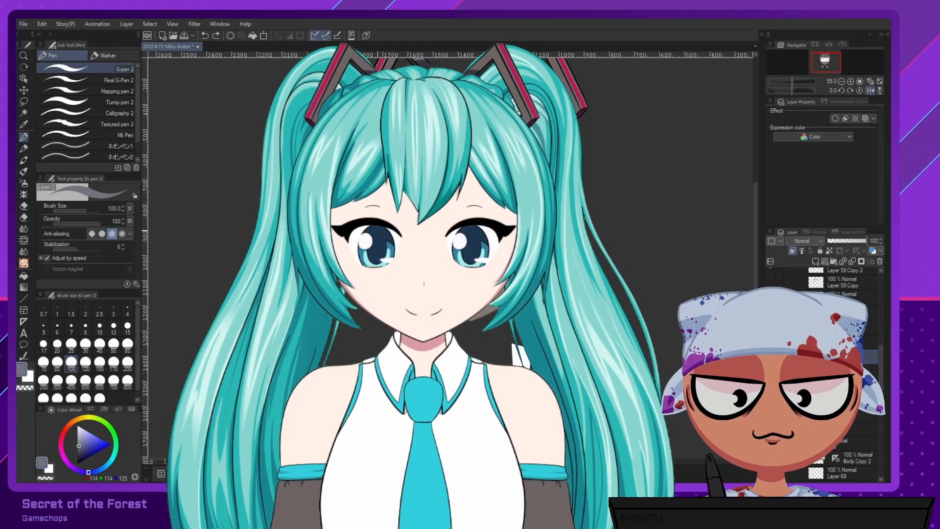
Hide the other drawing folders and the paper layer, leaving only the eyebrows on a transparent background.
drag(389, 228, 466, 214)
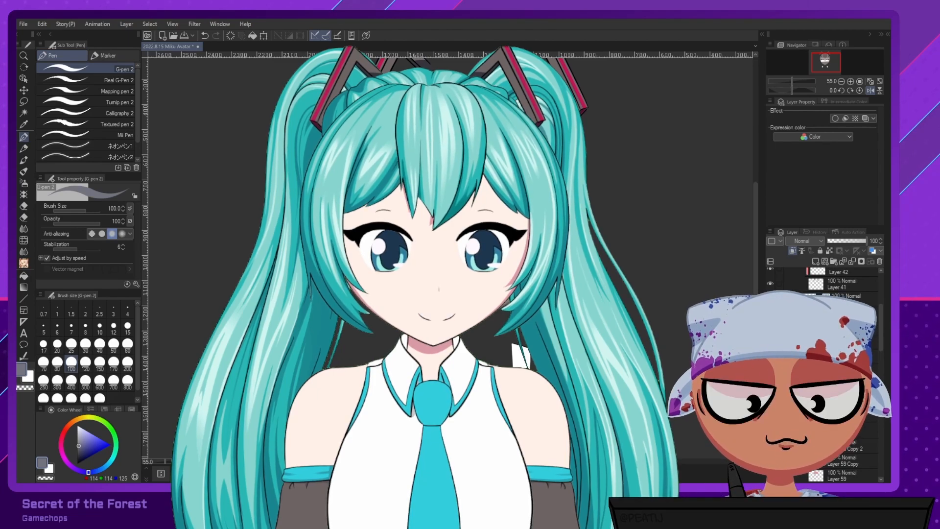
scroll(823, 363, down, 4)
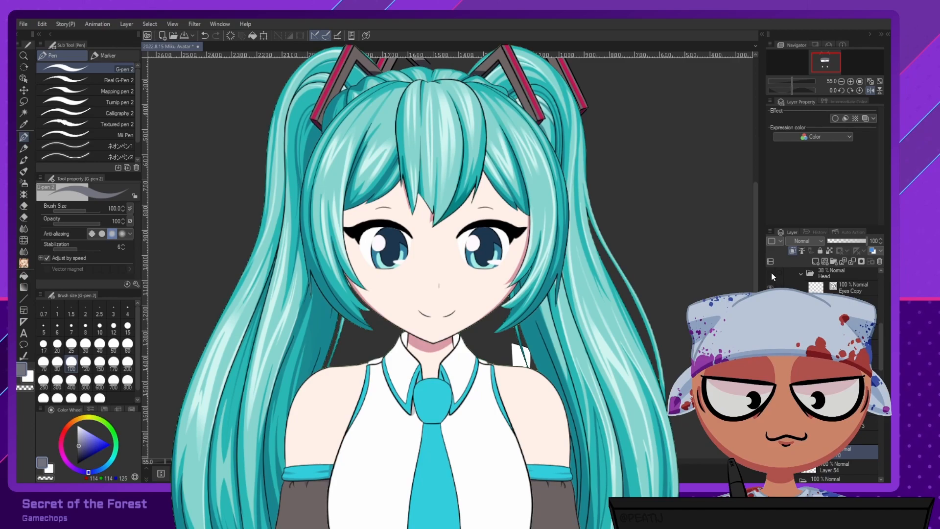
scroll(771, 272, up, 3)
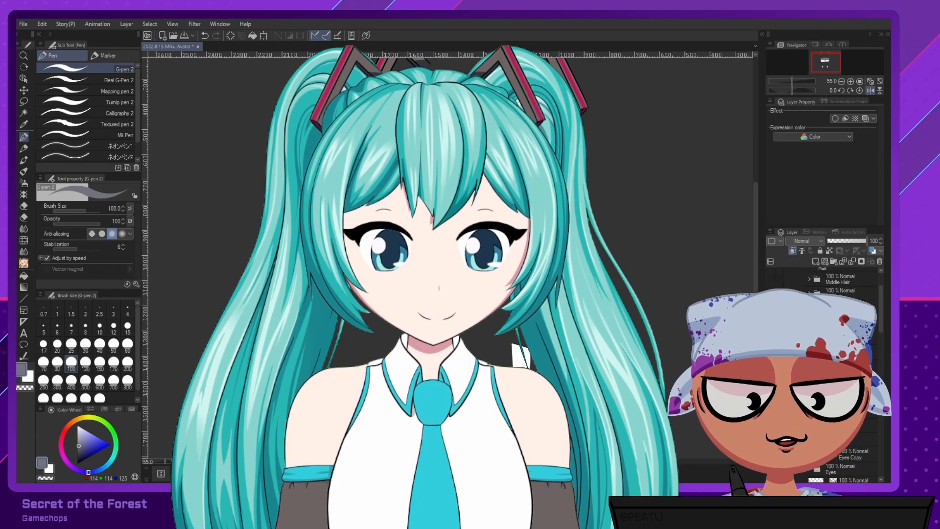
scroll(823, 279, up, 4)
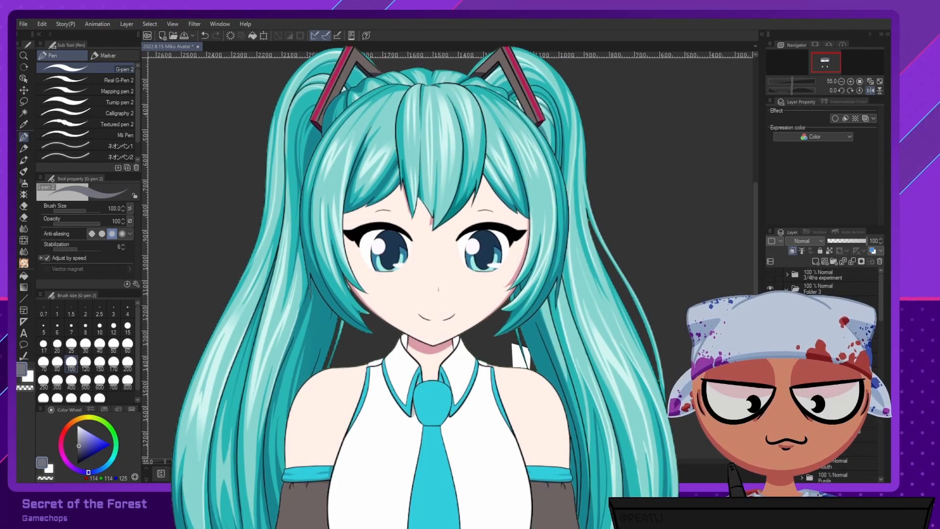
scroll(822, 280, down, 4)
click(770, 284)
scroll(486, 288, down, 2)
scroll(822, 280, down, 4)
scroll(823, 279, down, 5)
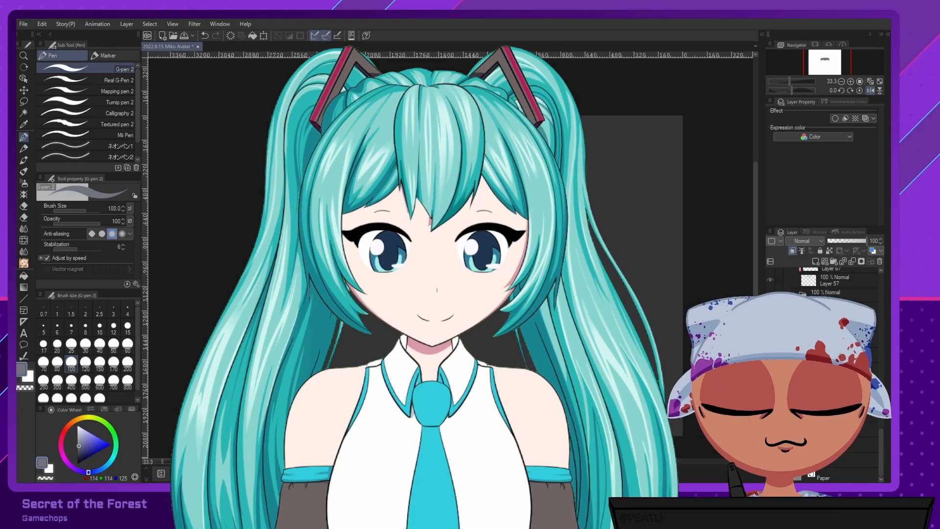
click(770, 475)
Recolor the eyebrows with the Hue/Saturation/Luminosity adjustment, and show the paper layer again.
click(24, 24)
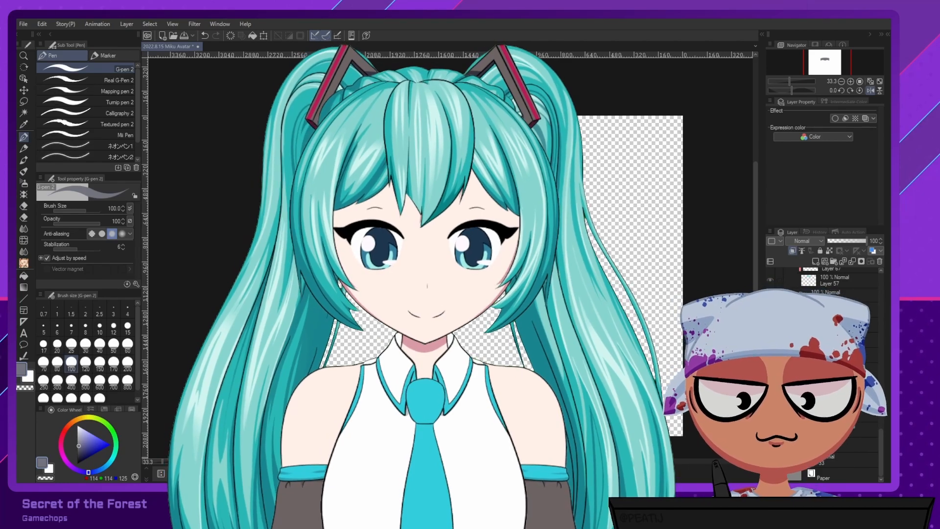
scroll(833, 372, up, 5)
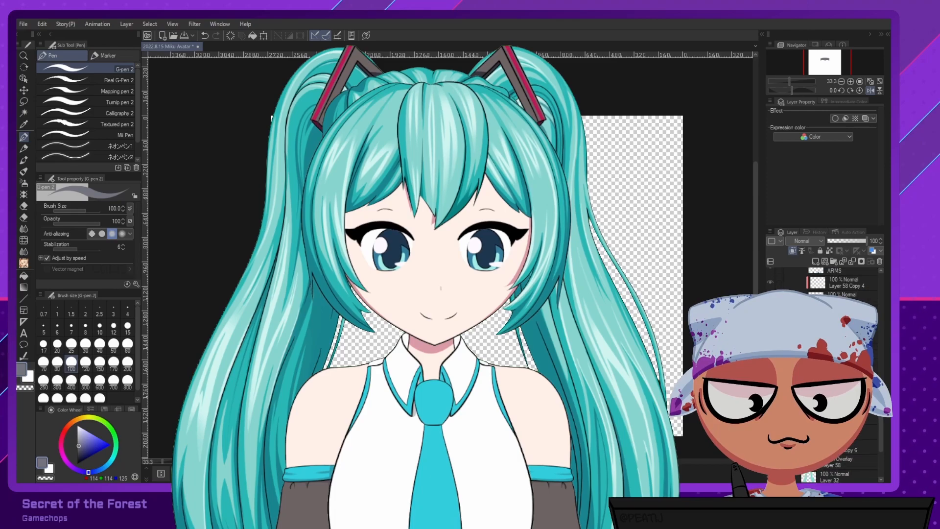
scroll(832, 372, up, 3)
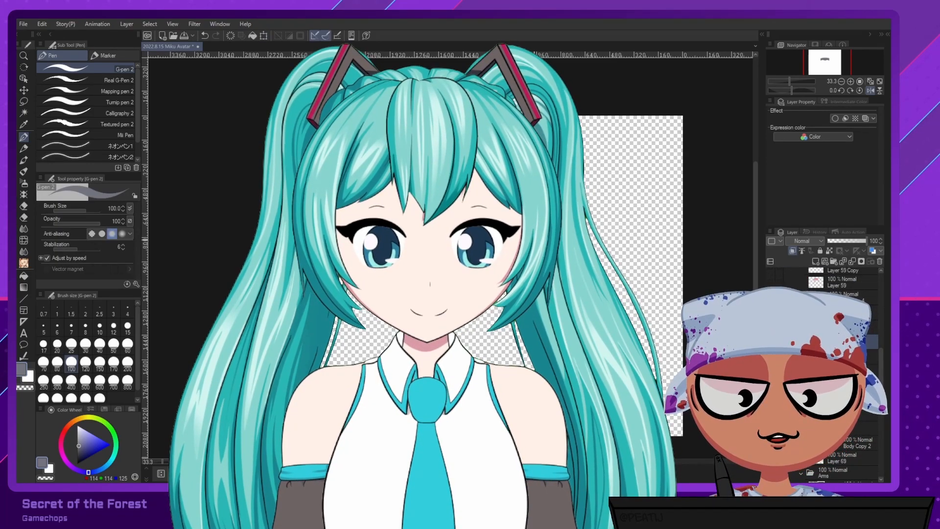
key(ctrl+u)
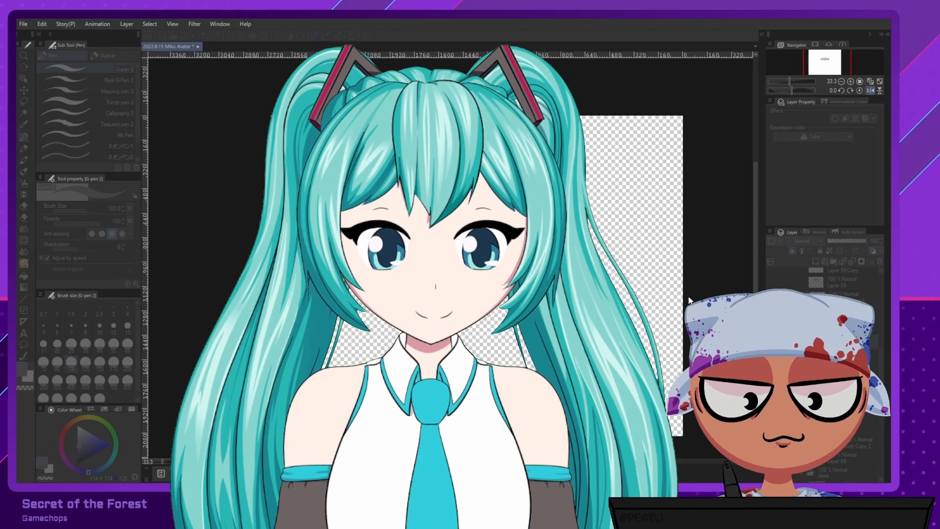
click(754, 239)
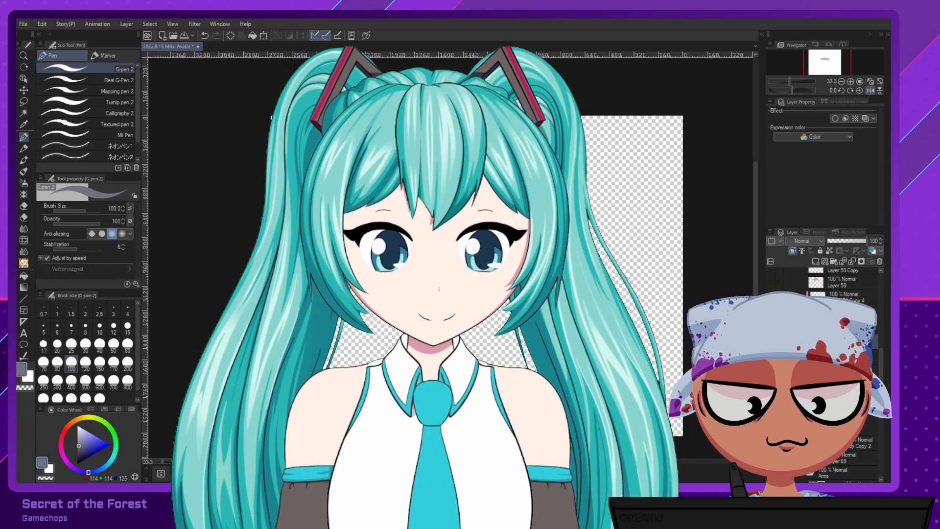
scroll(828, 373, down, 8)
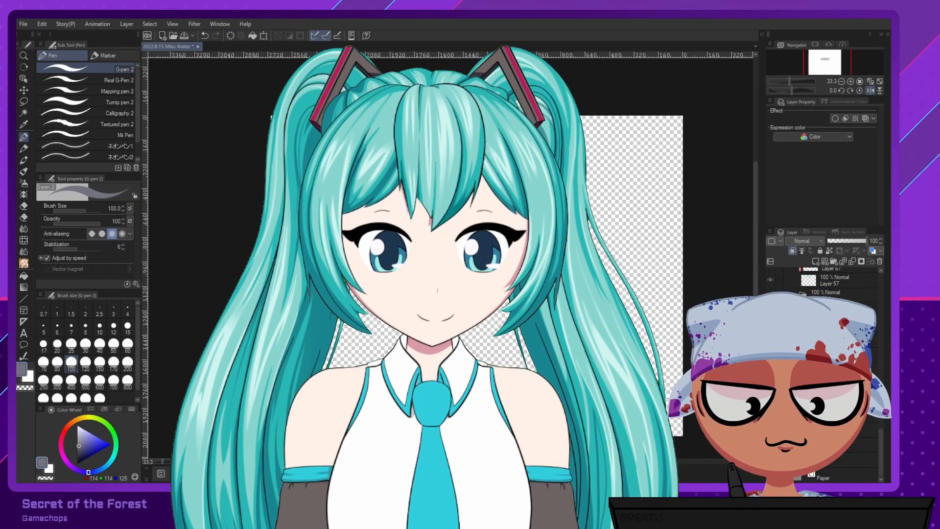
click(771, 474)
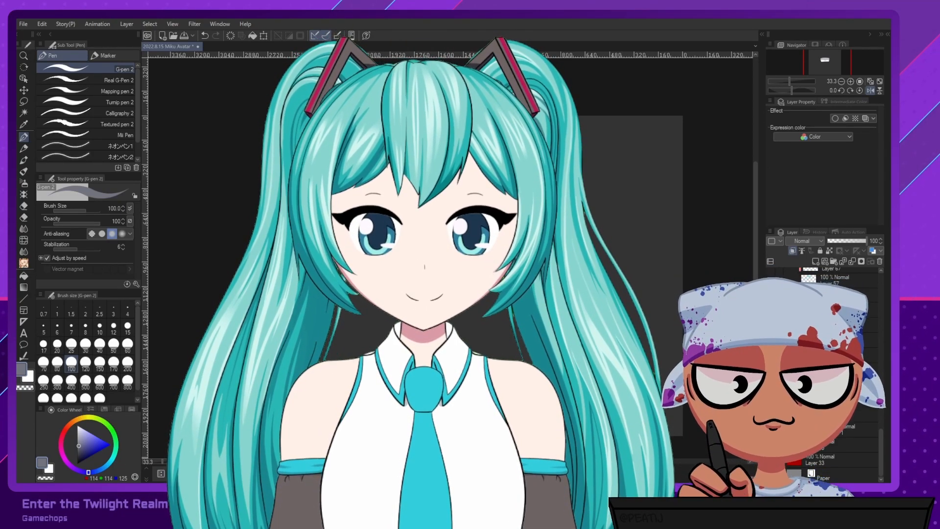
Switch to the avatar program, look into a layer's settings, and start calibrating the character's on-screen position.
click(133, 67)
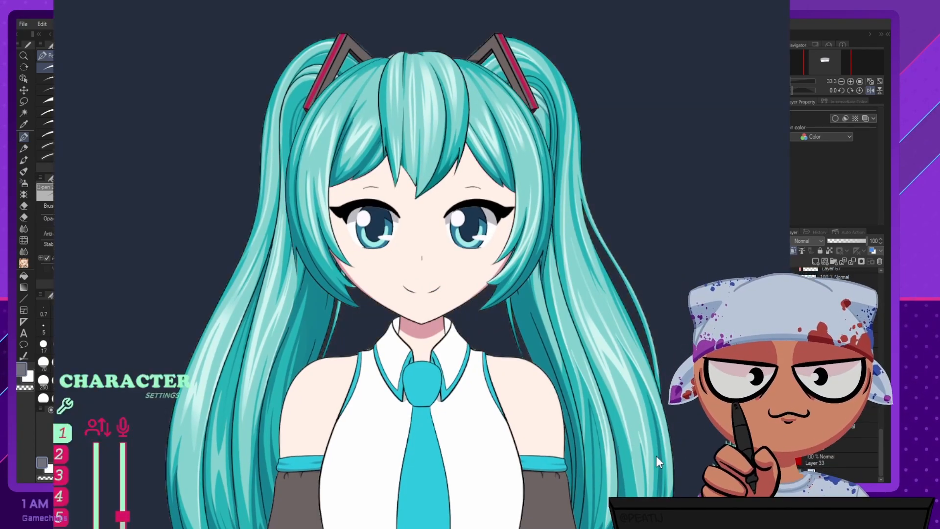
click(281, 520)
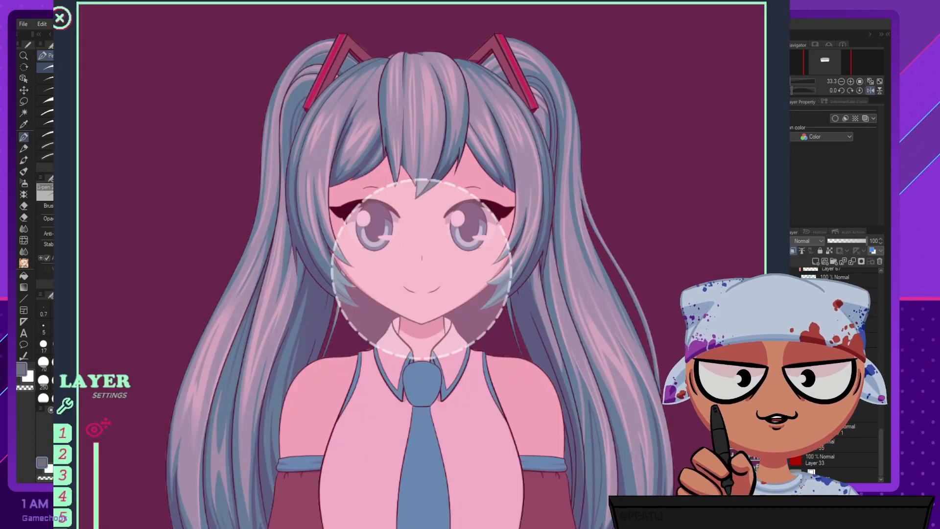
click(60, 18)
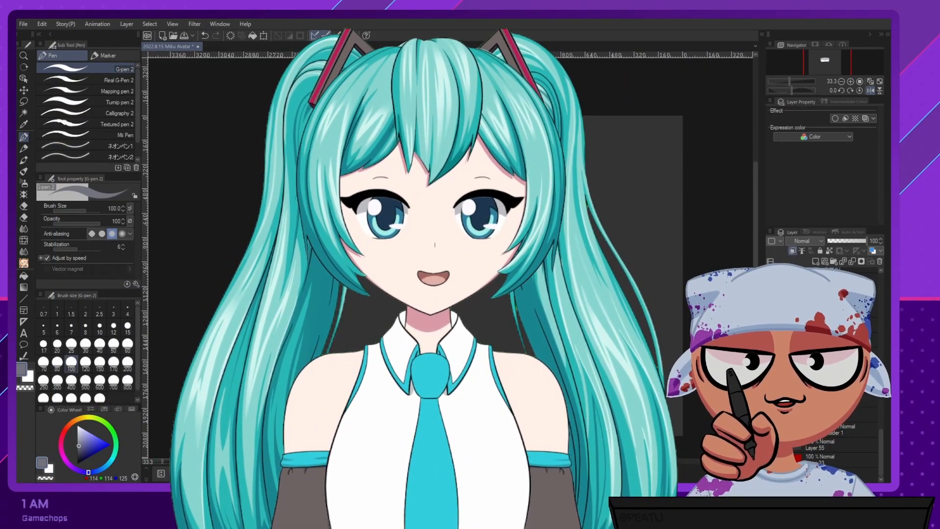
key(c)
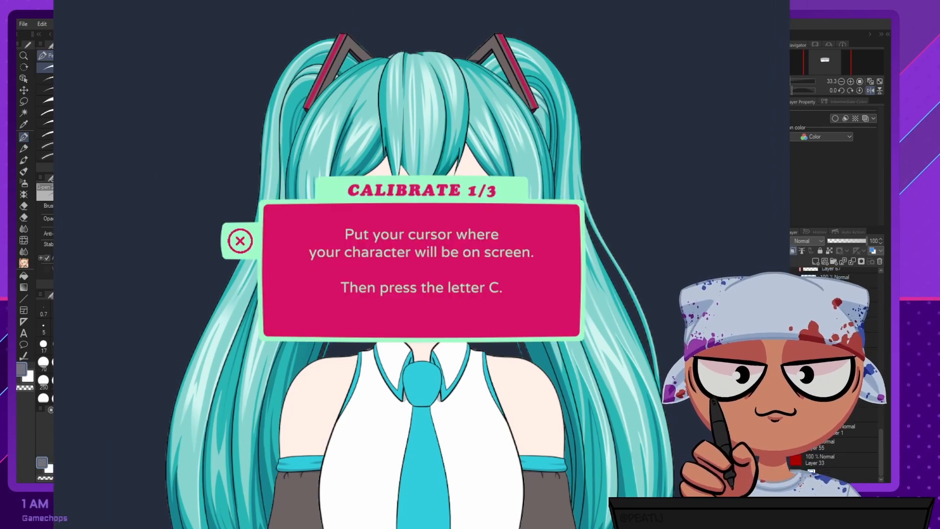
key(c)
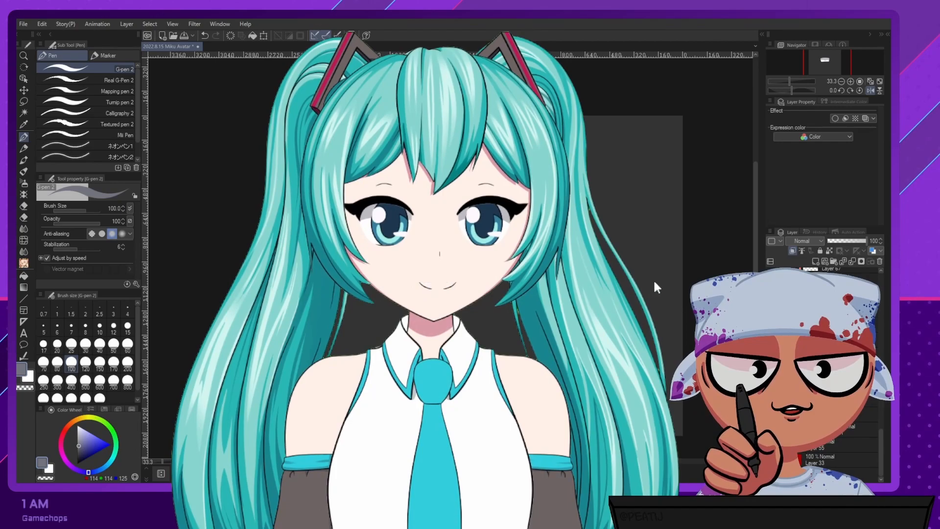
In the avatar program, add a layer to the character using the image eyebrows.png.
double_click(654, 282)
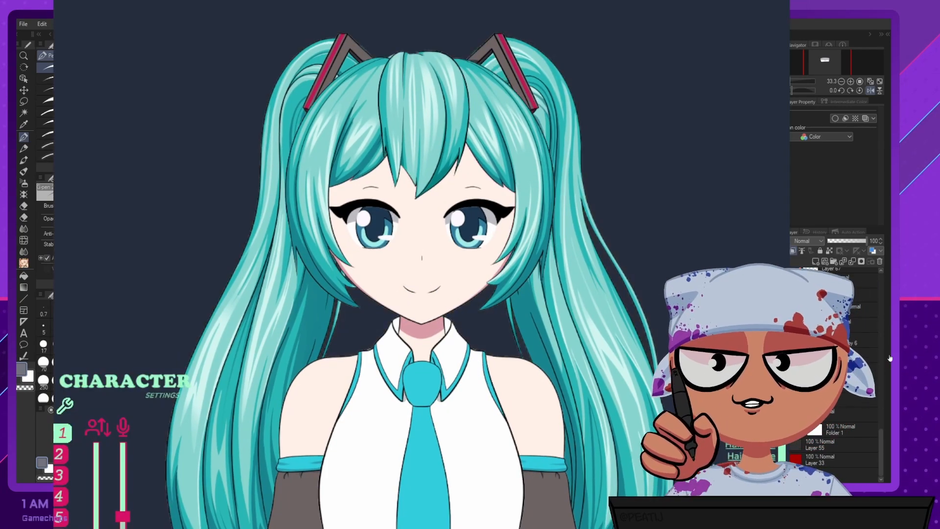
click(925, 290)
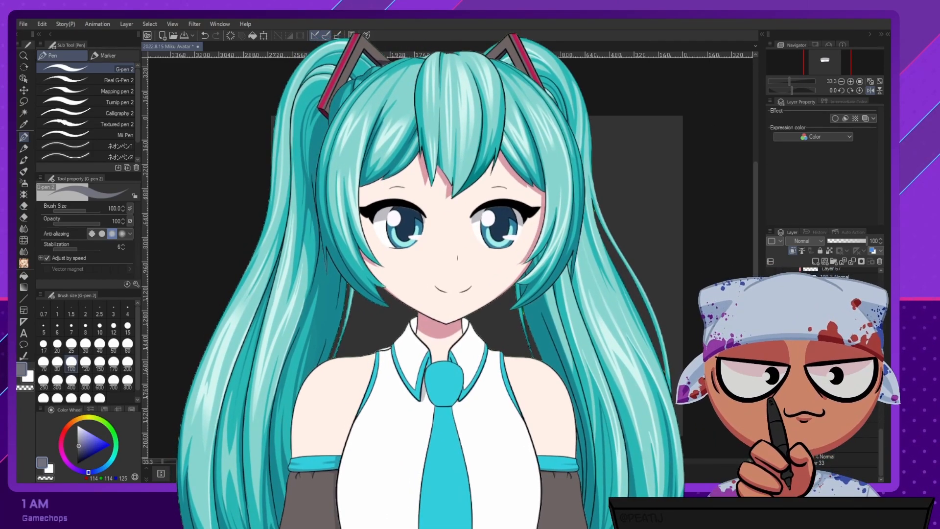
scroll(437, 243, down, 10)
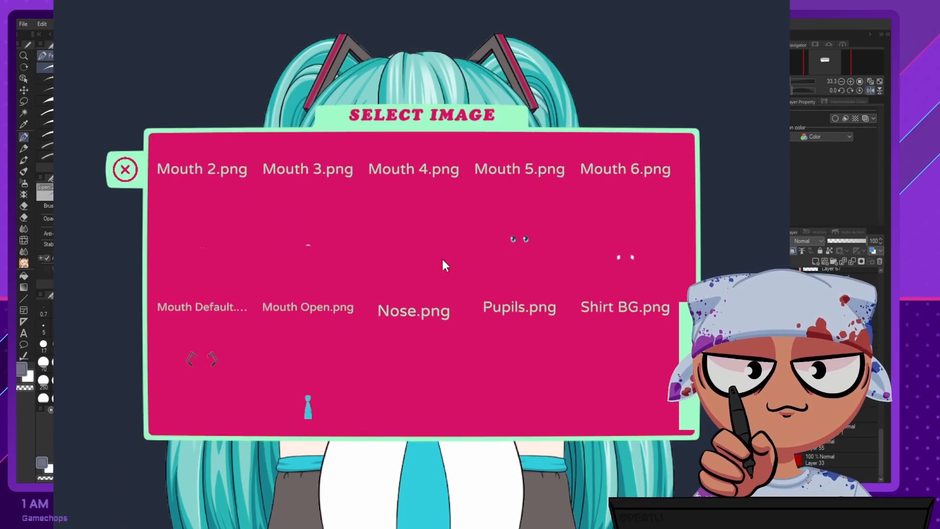
scroll(350, 340, up, 5)
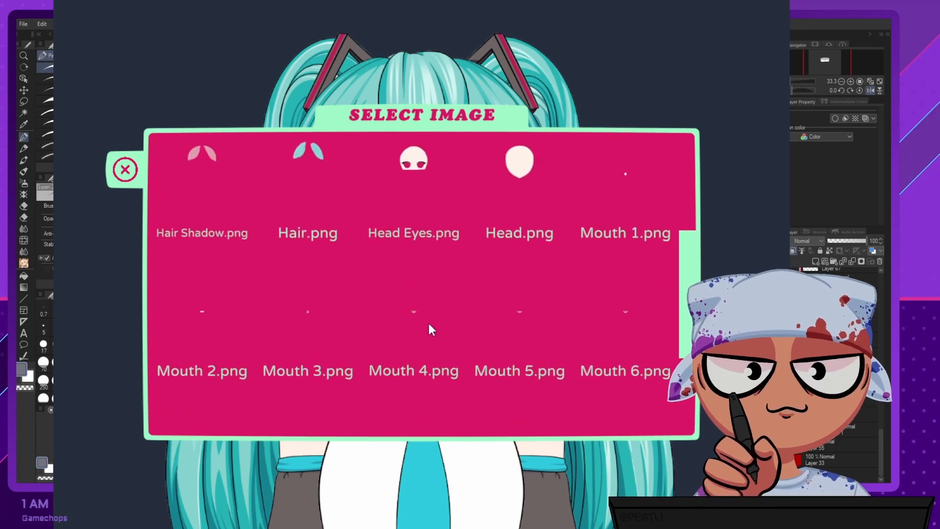
scroll(436, 319, up, 6)
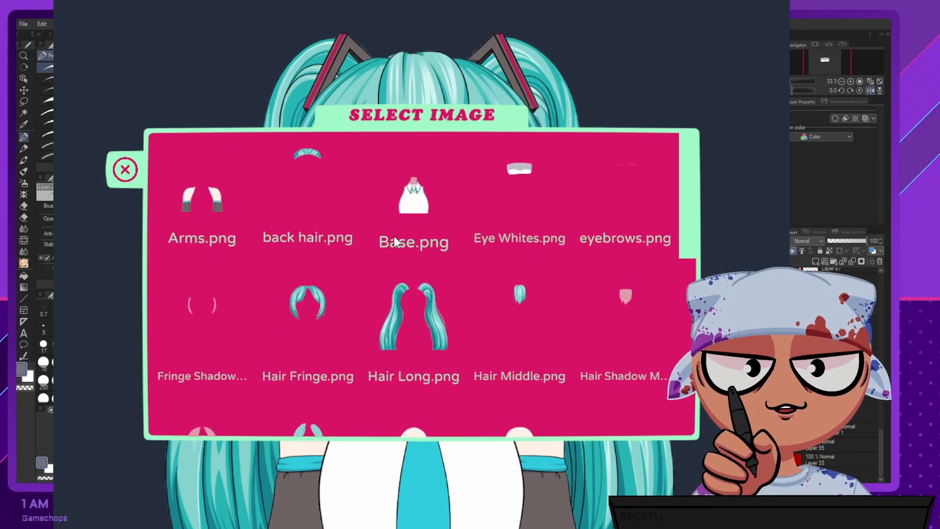
click(627, 194)
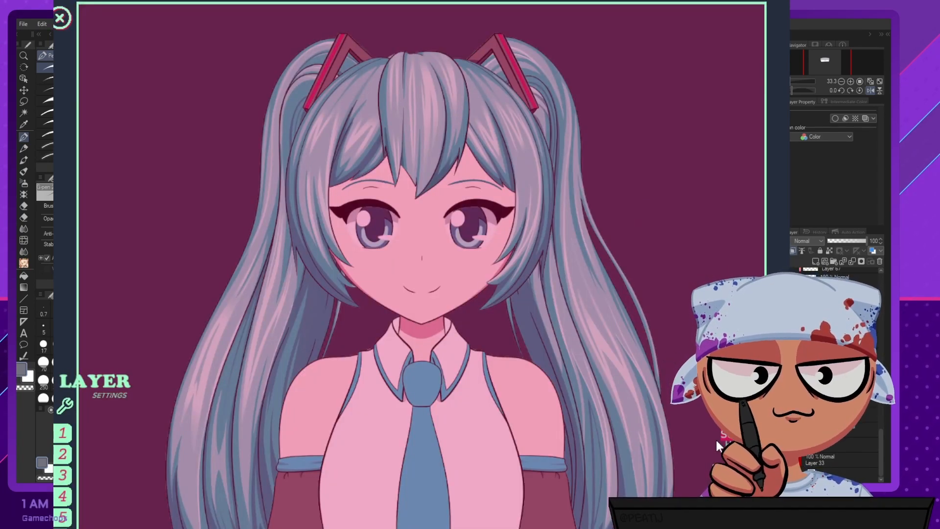
Set the new eyebrows layer's cursor-following movement to Look tall oval.
click(234, 1)
click(250, 39)
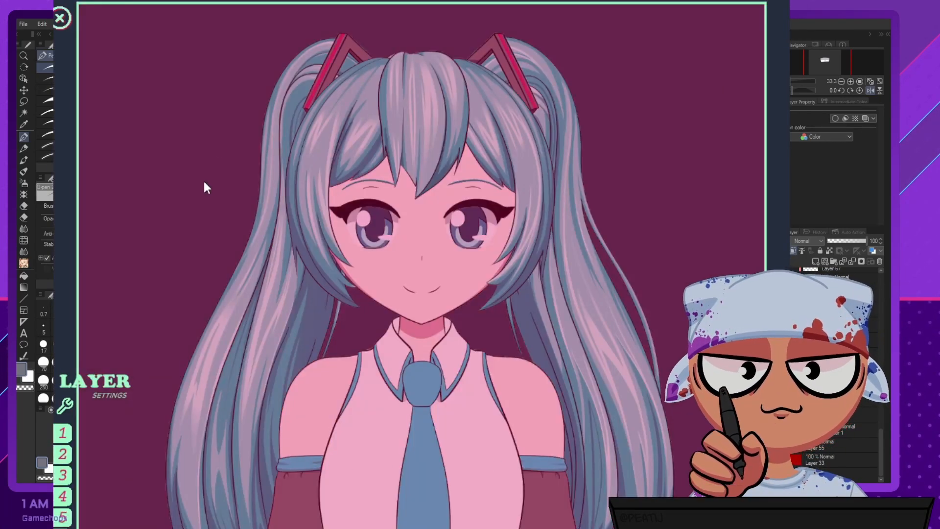
click(197, 2)
scroll(210, 31, down, 2)
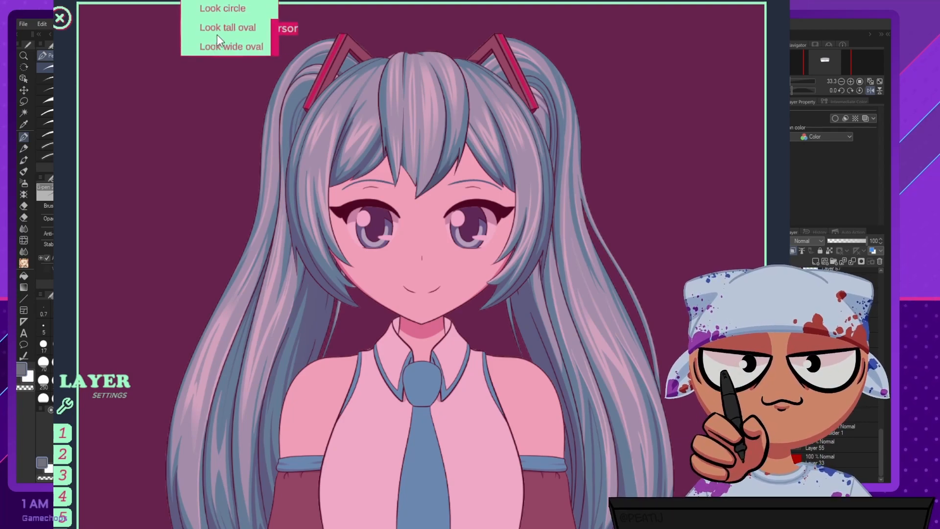
click(217, 33)
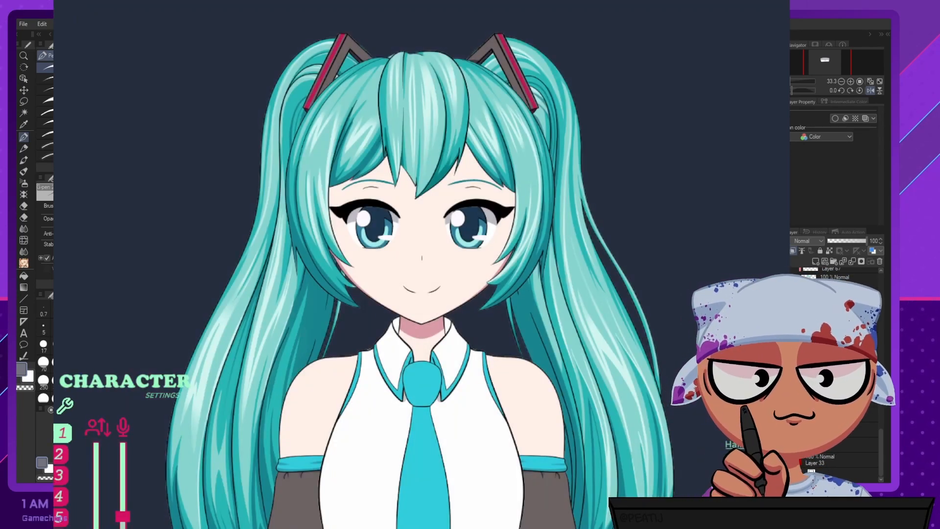
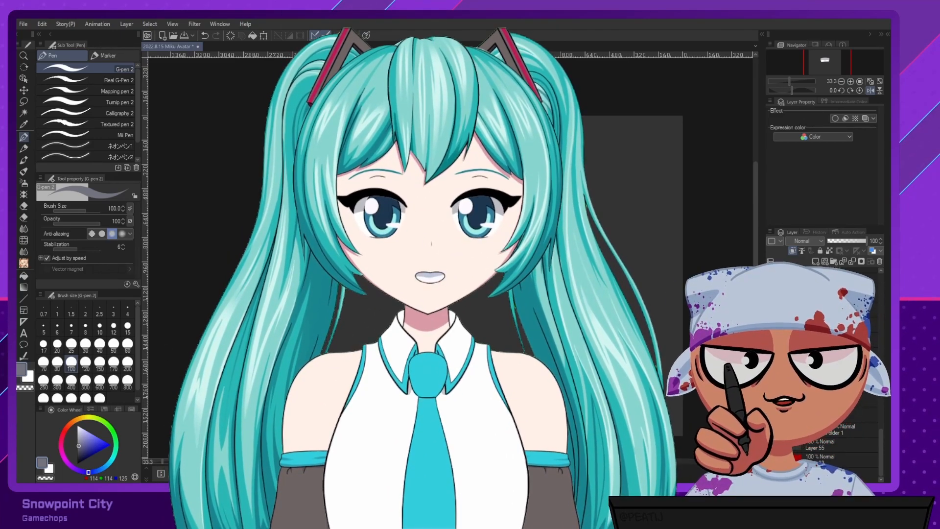
Return to the character settings in the avatar program and open a hair layer from its layer list.
click(603, 505)
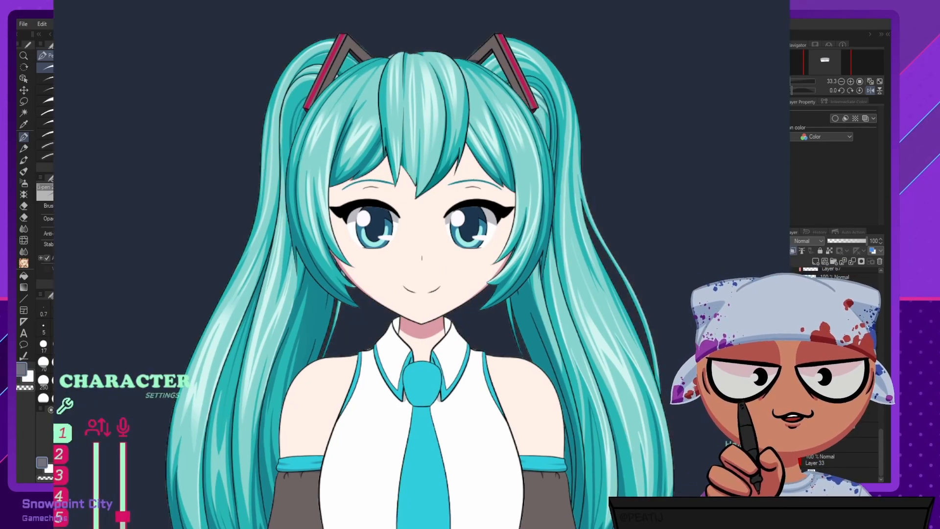
click(738, 444)
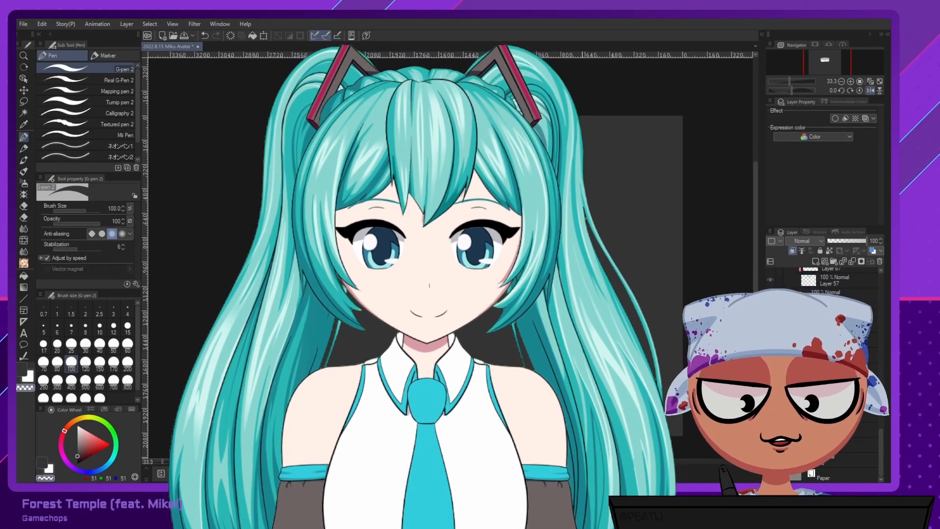
key(c)
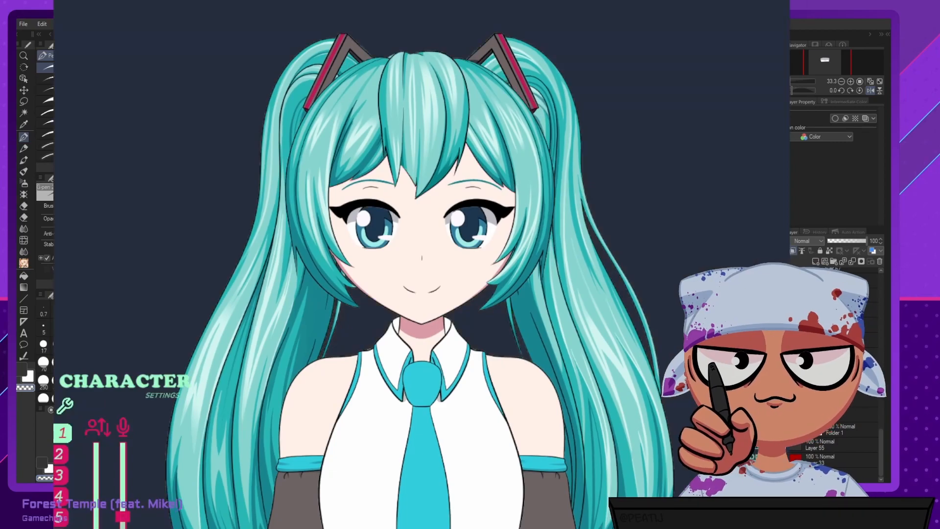